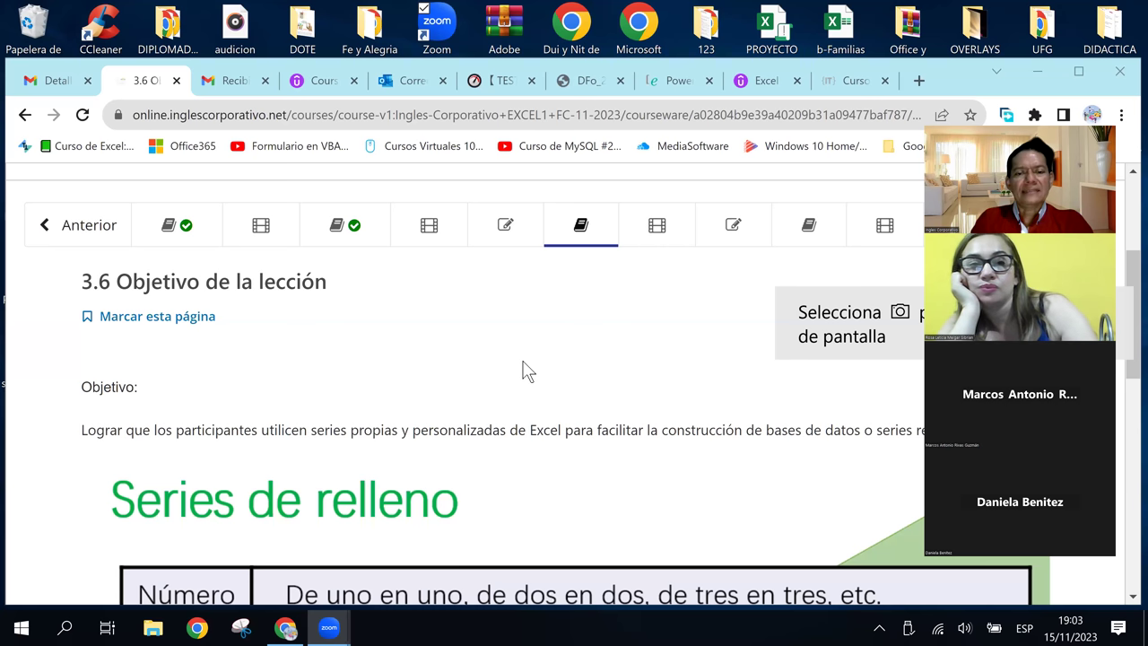
- Launch Excel from the Windows search box
scroll(524, 364, "down", 1)
scroll(527, 373, "down", 1)
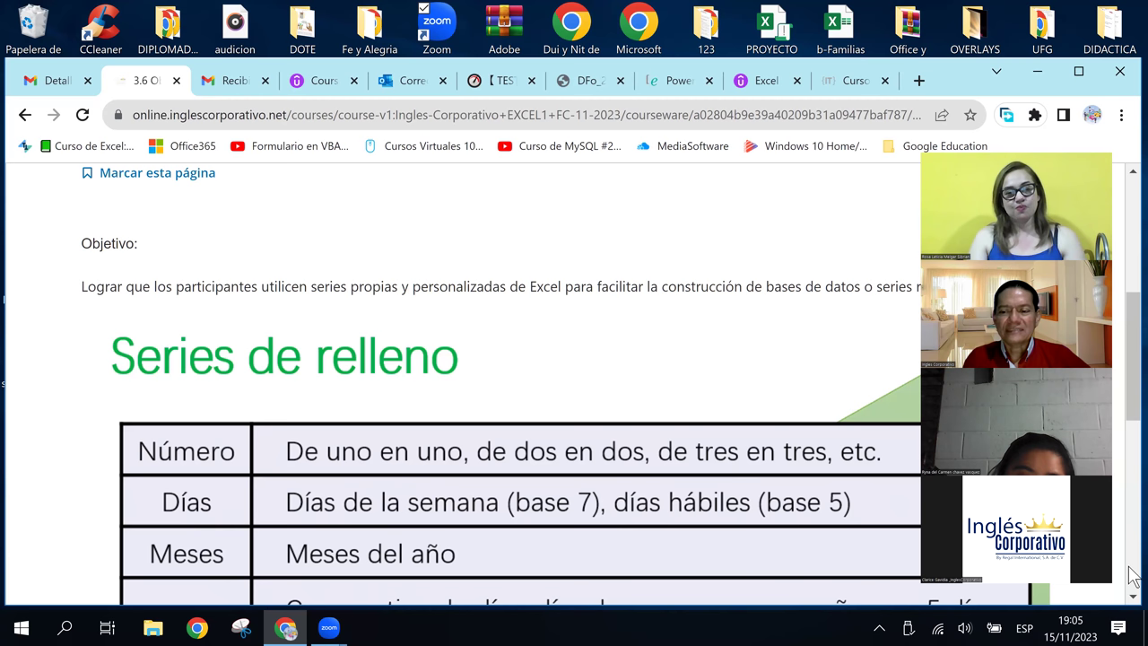
left_click(1132, 599)
left_click(1133, 598)
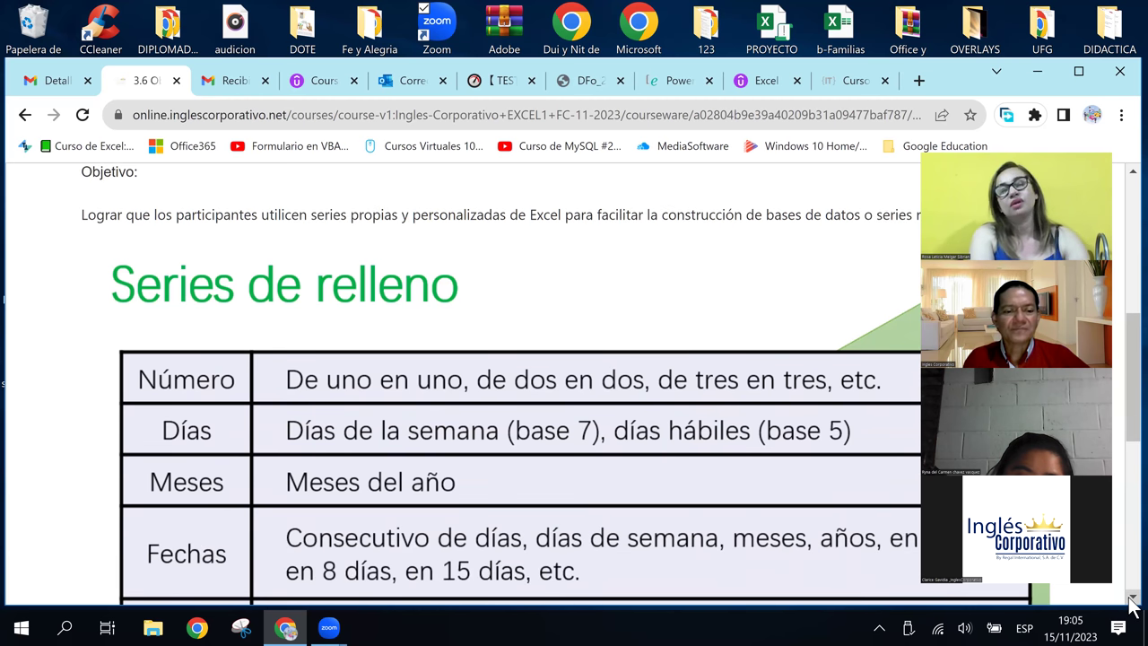
left_click(1132, 598)
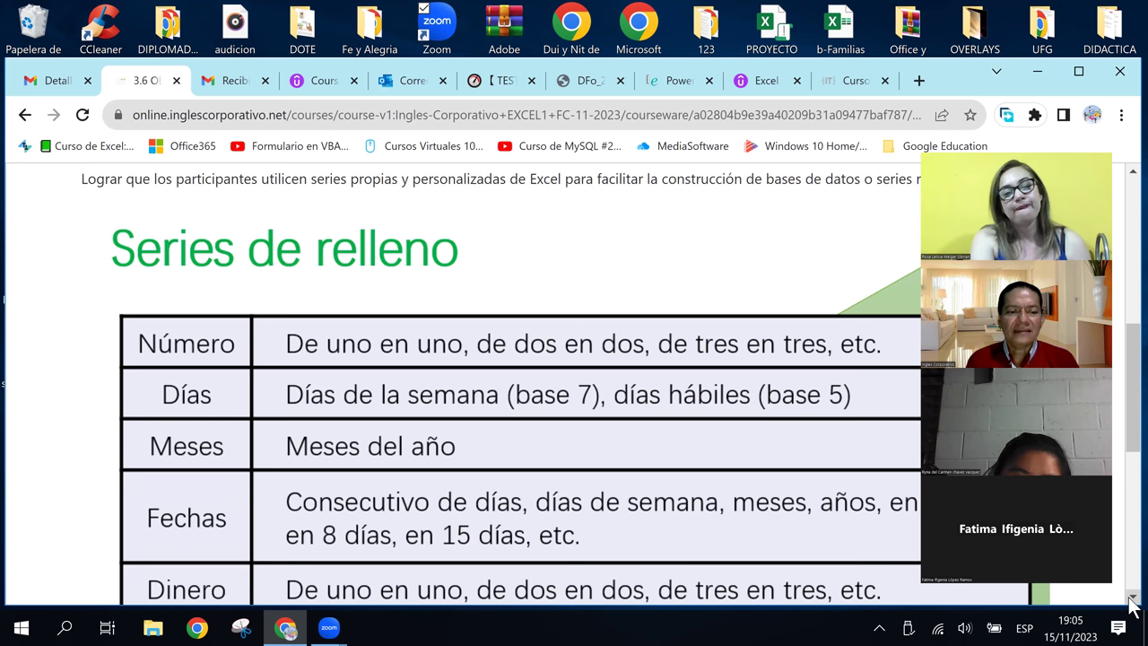
left_click(1133, 599)
left_click(1132, 599)
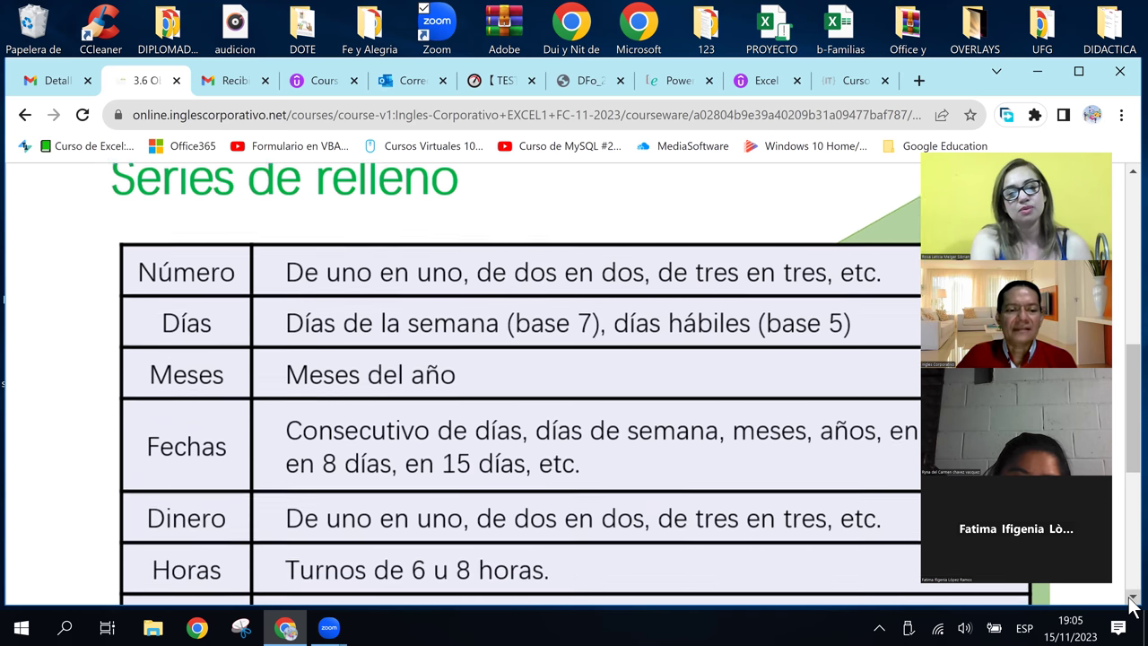
left_click(1132, 600)
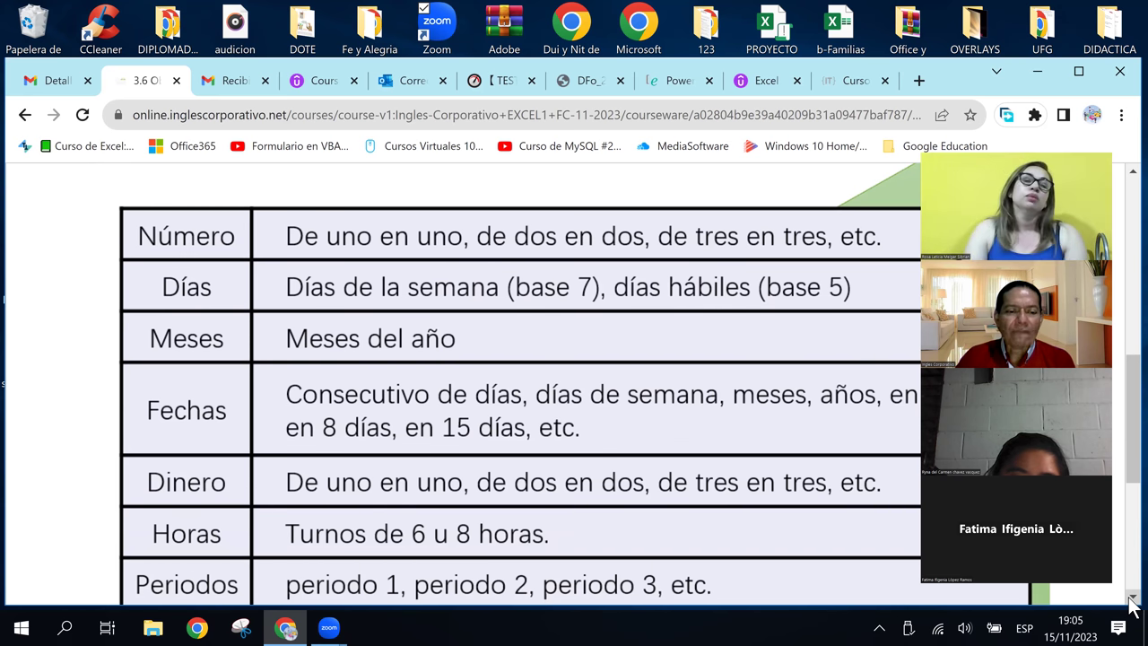
left_click(1132, 599)
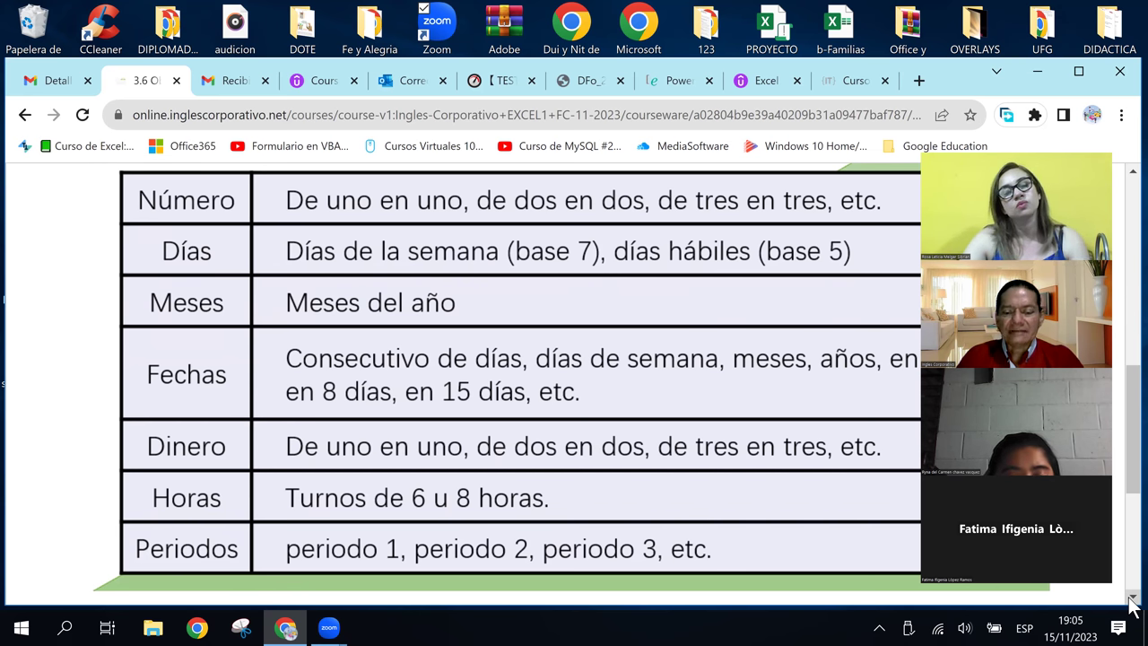
scroll(1131, 603, "up", 2)
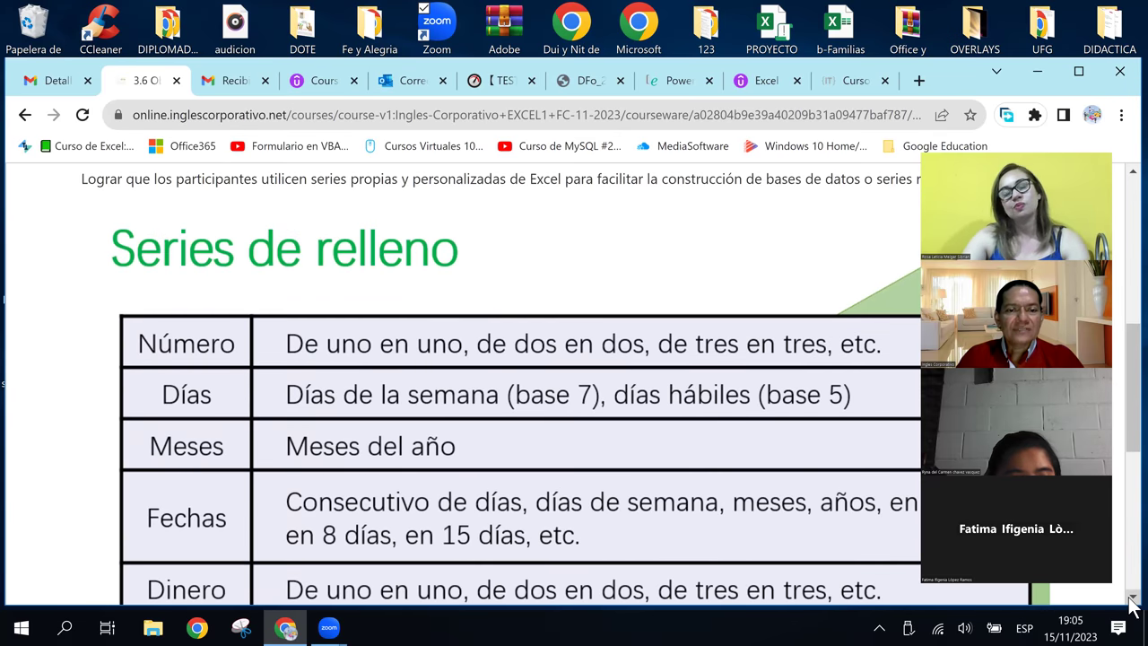
scroll(1131, 603, "down", 1)
scroll(1132, 603, "down", 1)
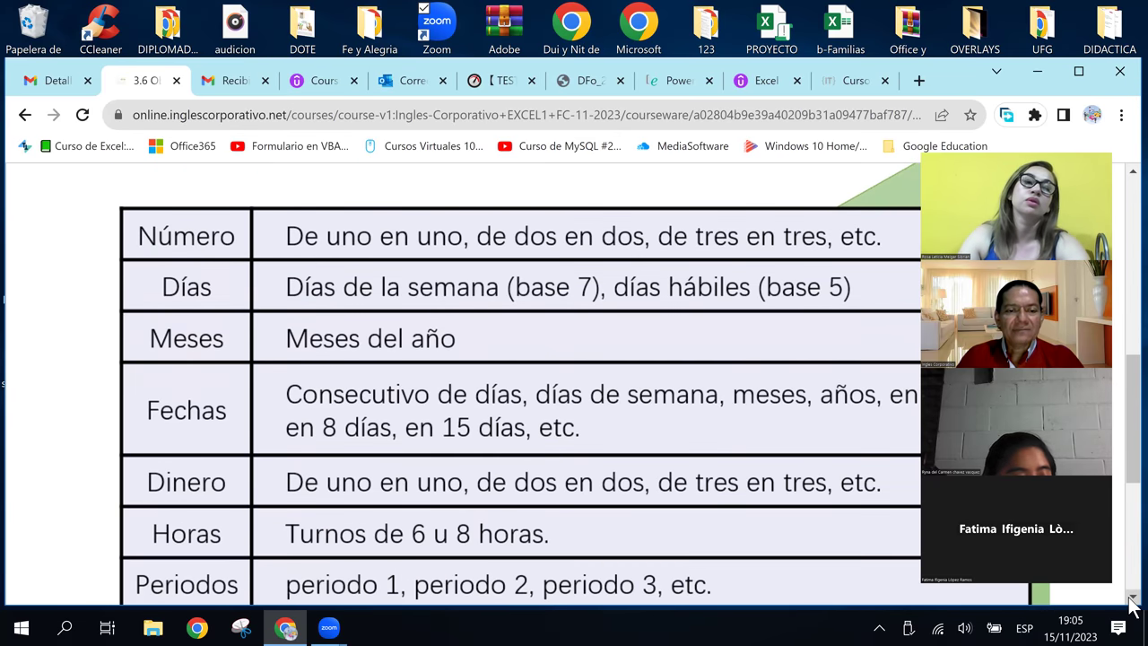
scroll(1131, 603, "up", 3)
scroll(1131, 603, "down", 1)
scroll(1132, 603, "down", 1)
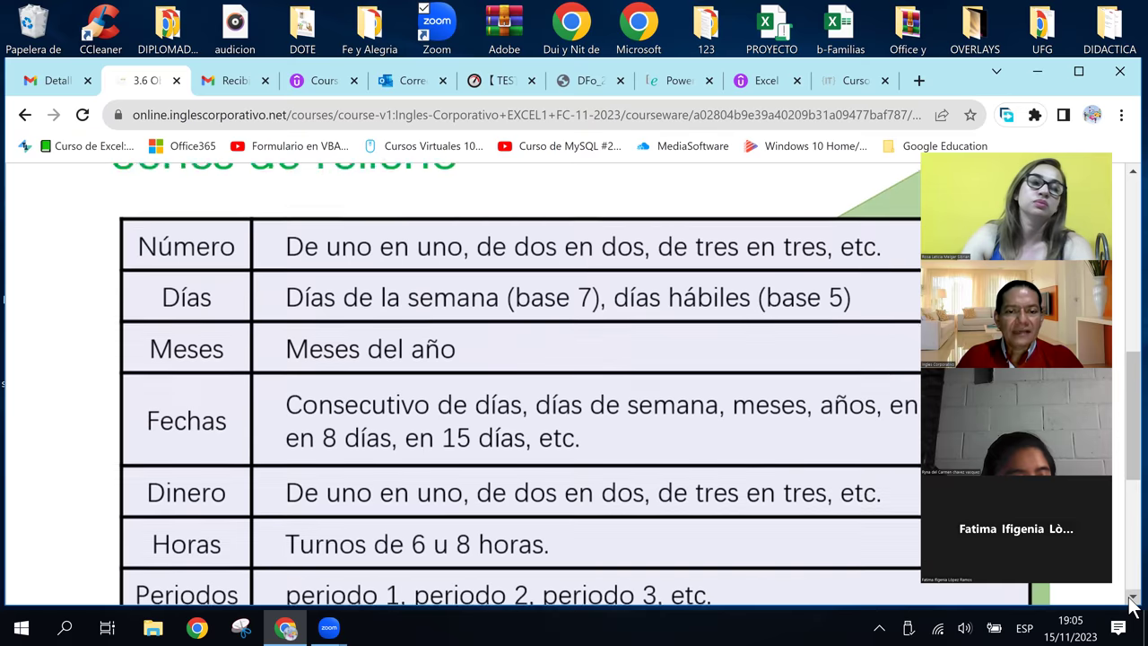
scroll(1131, 603, "up", 3)
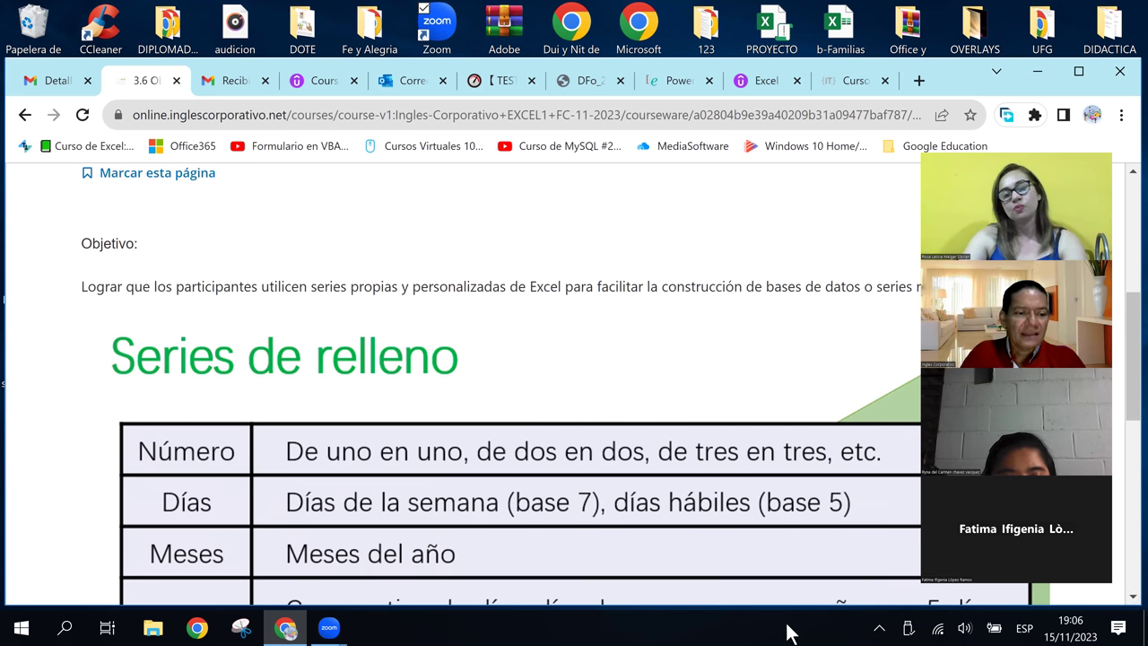
left_click(64, 628)
type("excd")
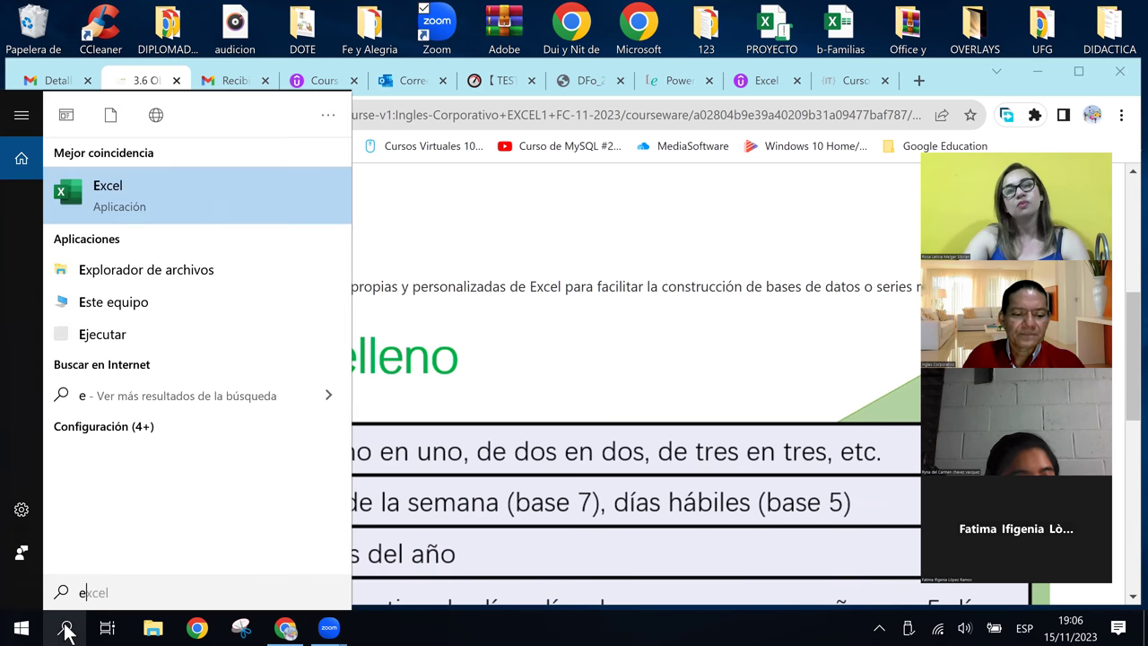
key("Return")
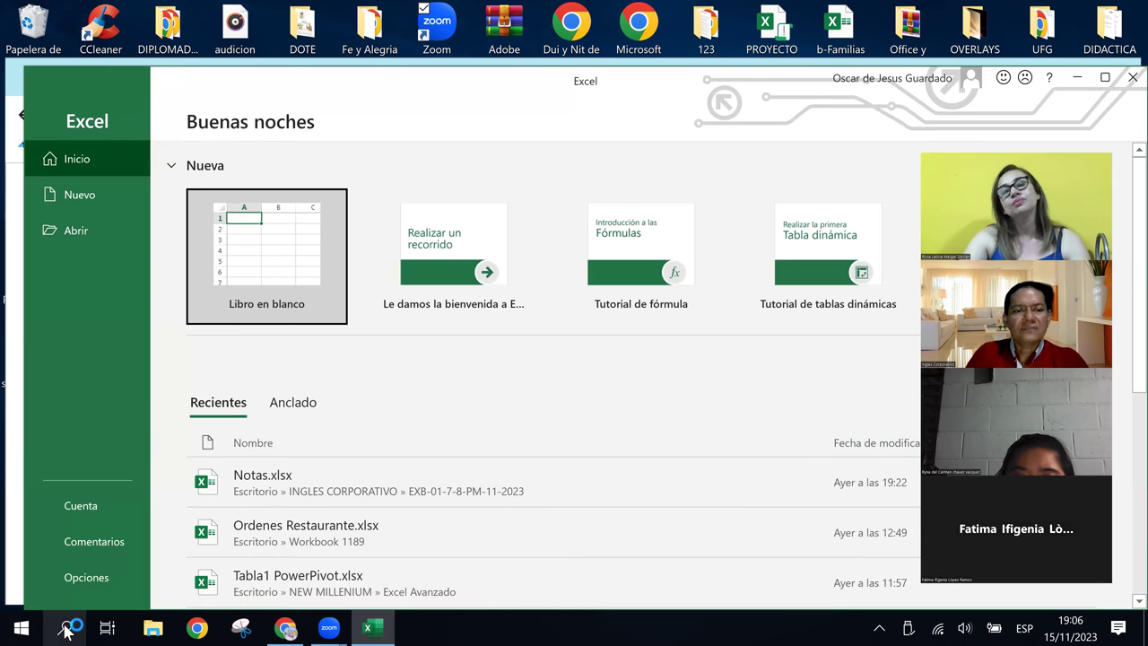
- Start a blank workbook (Libro en blanco) and select cell A1
left_click(296, 261)
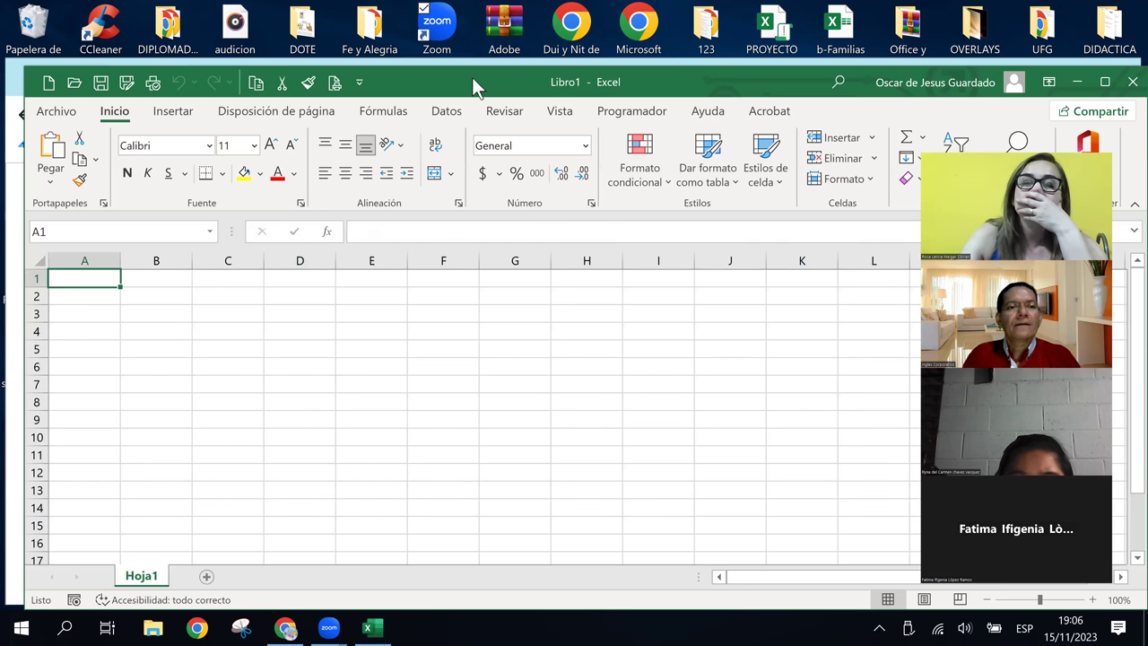
left_click_drag(471, 77, 455, 77)
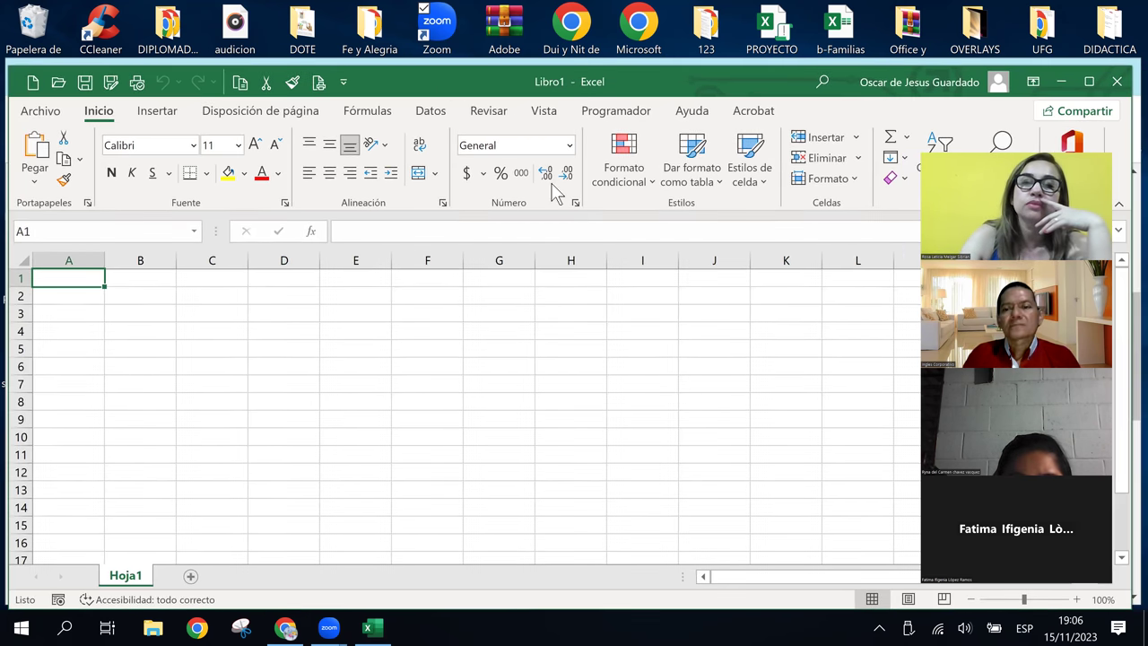
left_click(82, 298)
left_click(78, 279)
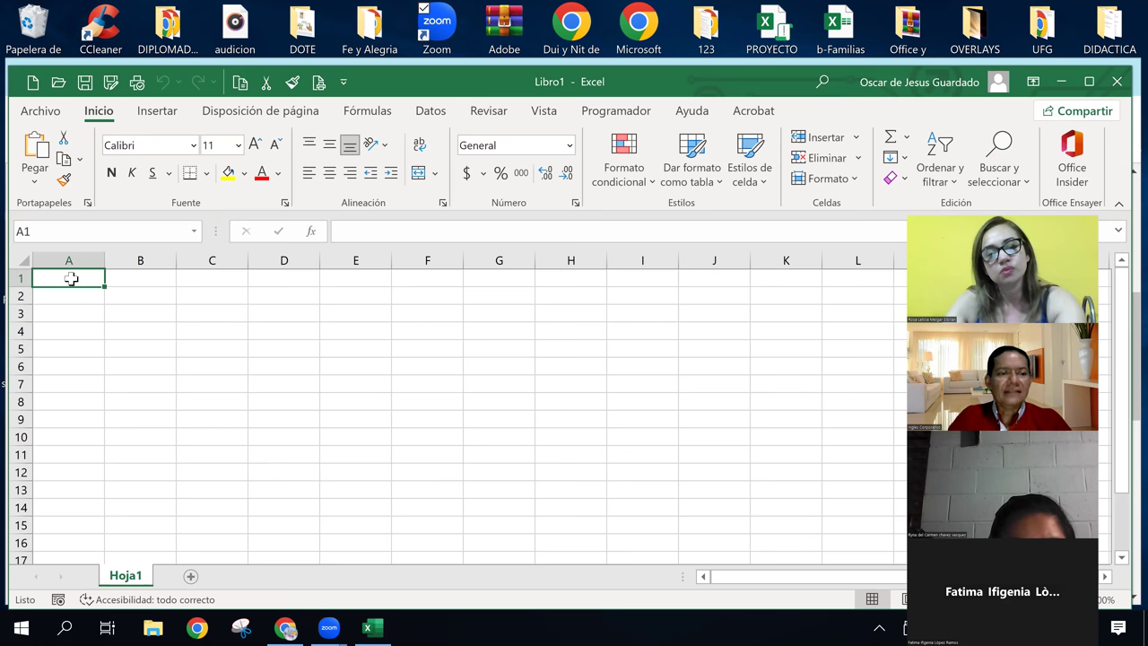
- Enter 1 in cell A1 and try Flash Fill, which finds no pattern
type("1")
key("Return")
left_click(72, 278)
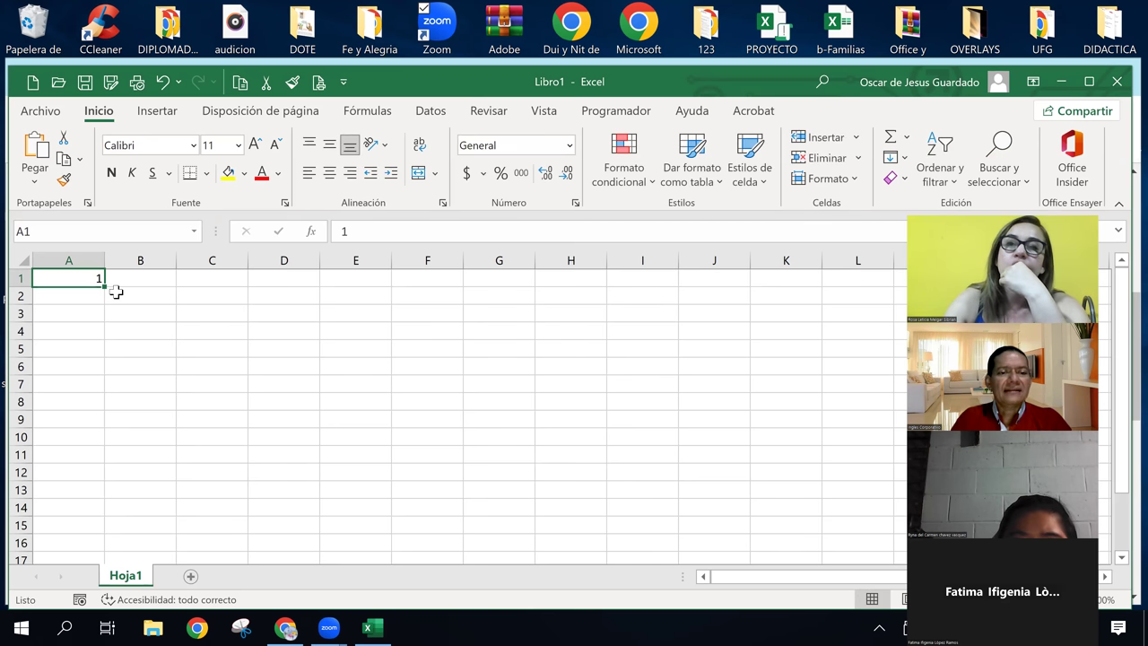
left_click(906, 158)
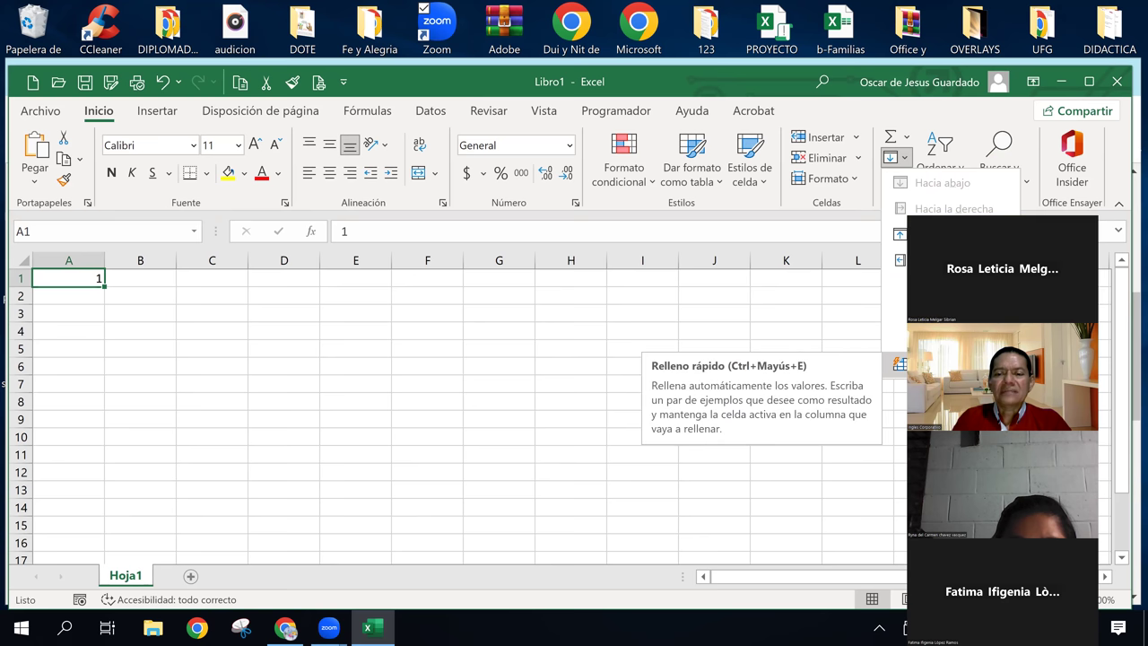
left_click(900, 364)
key("Return")
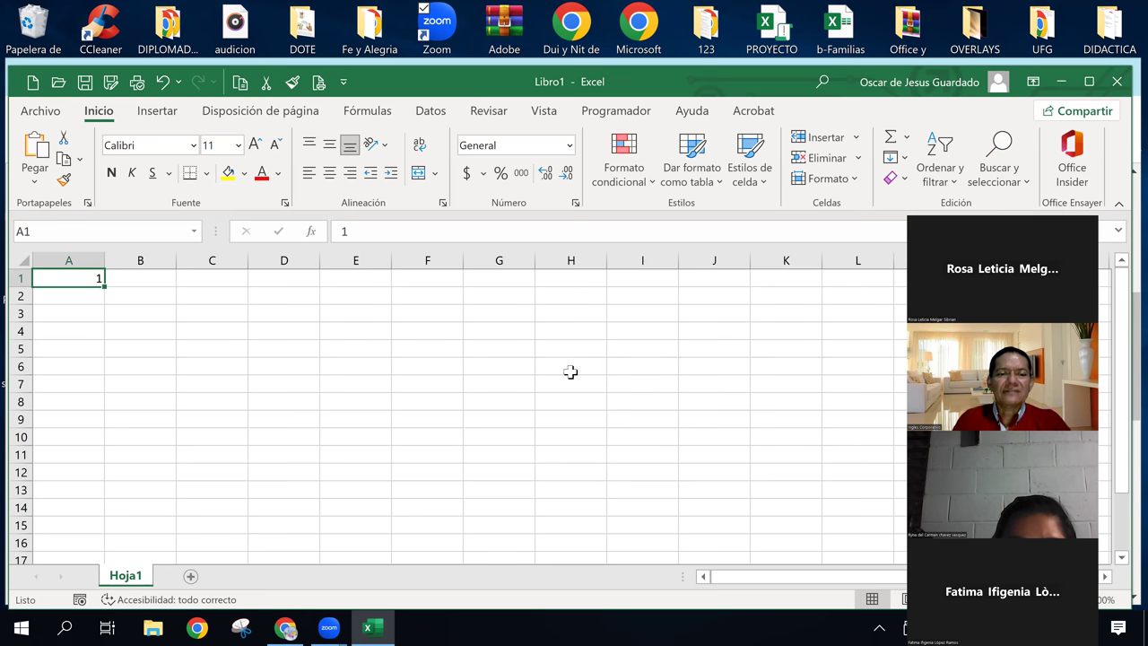
- Fill row 1 as a series up to Límite 100, then undo it
left_click(118, 337)
left_click(88, 279)
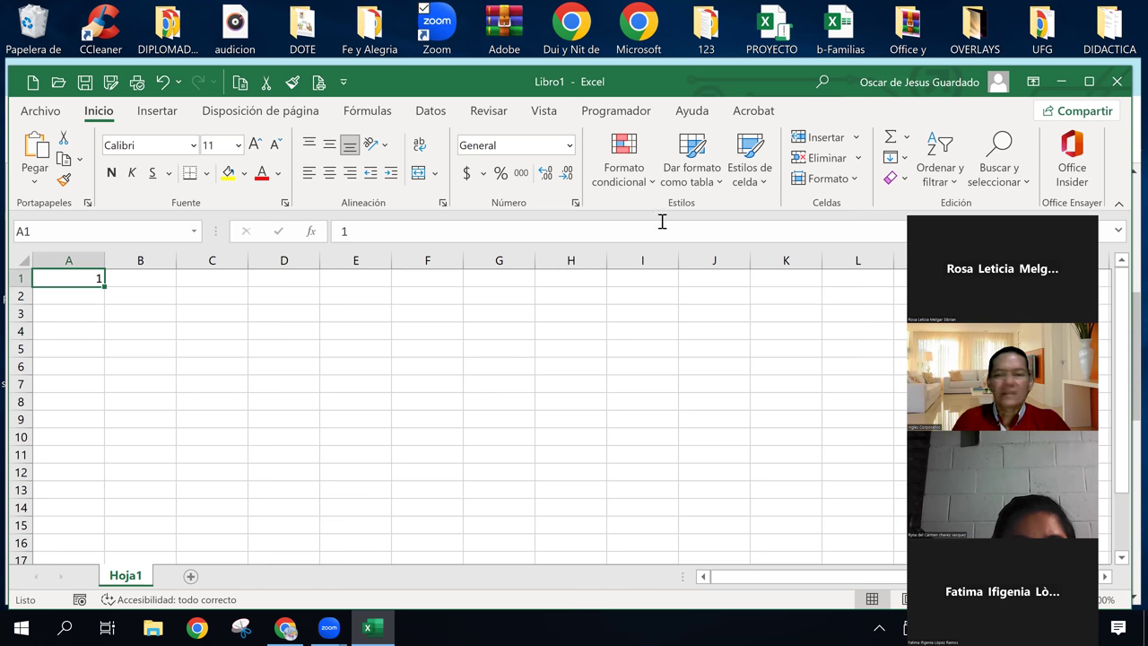
left_click(902, 159)
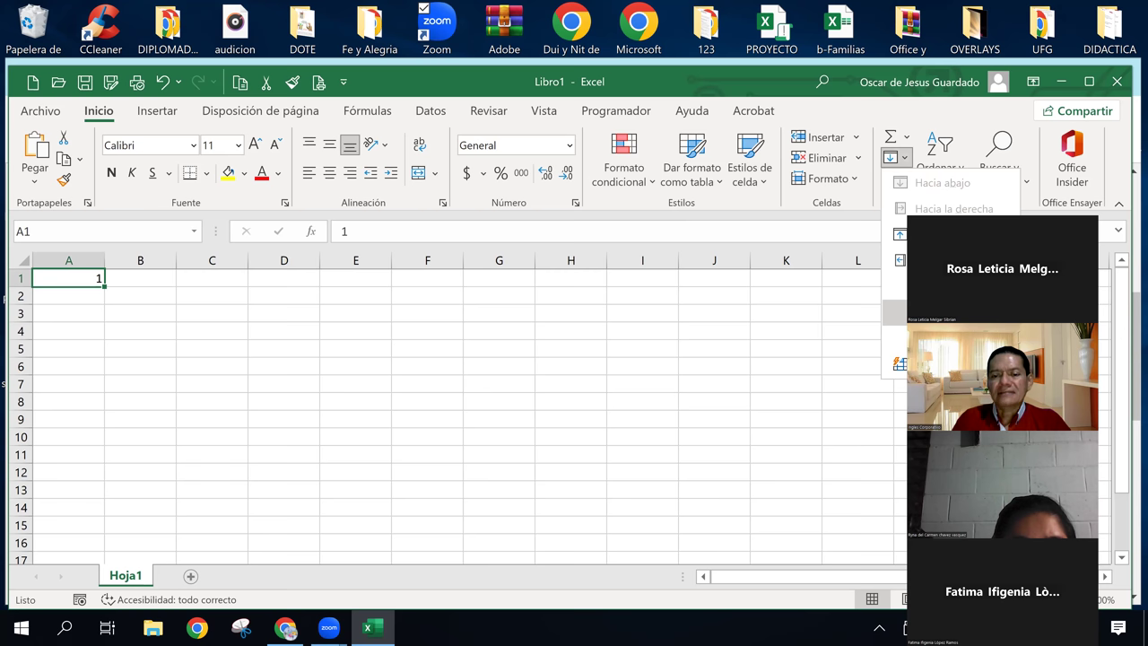
left_click(896, 313)
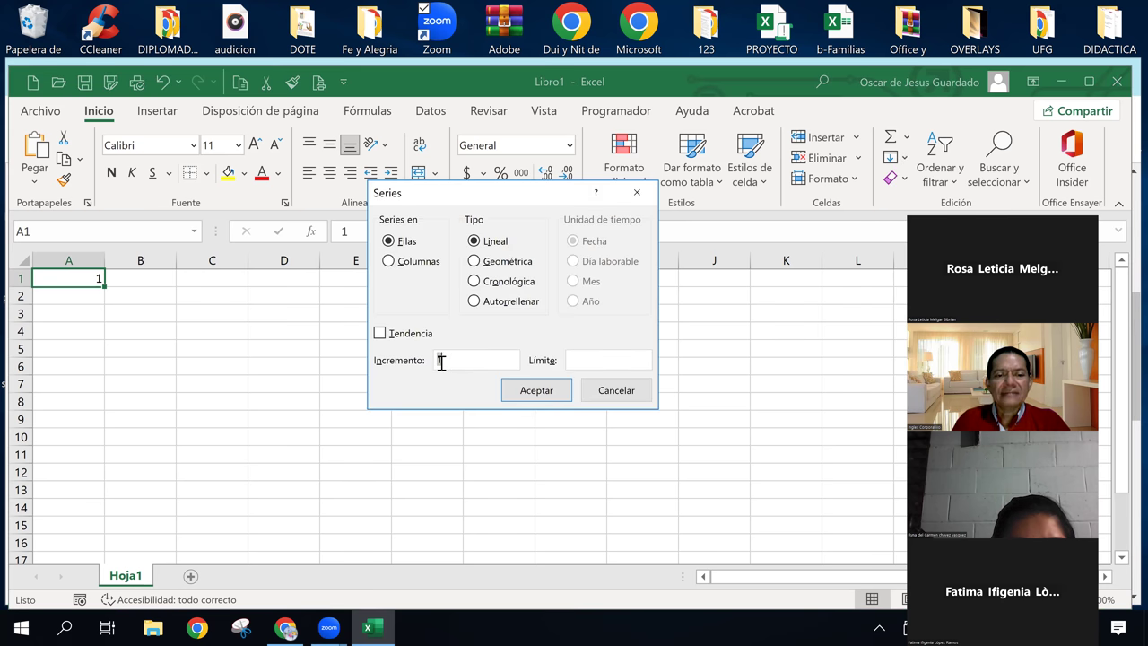
left_click(577, 360)
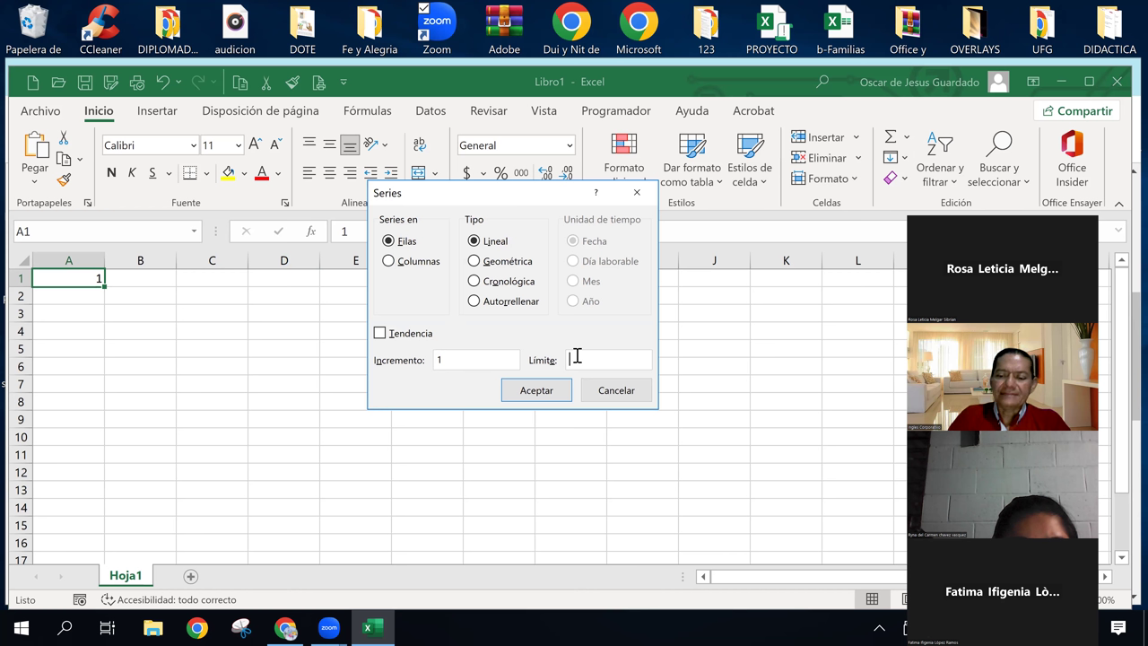
type("100")
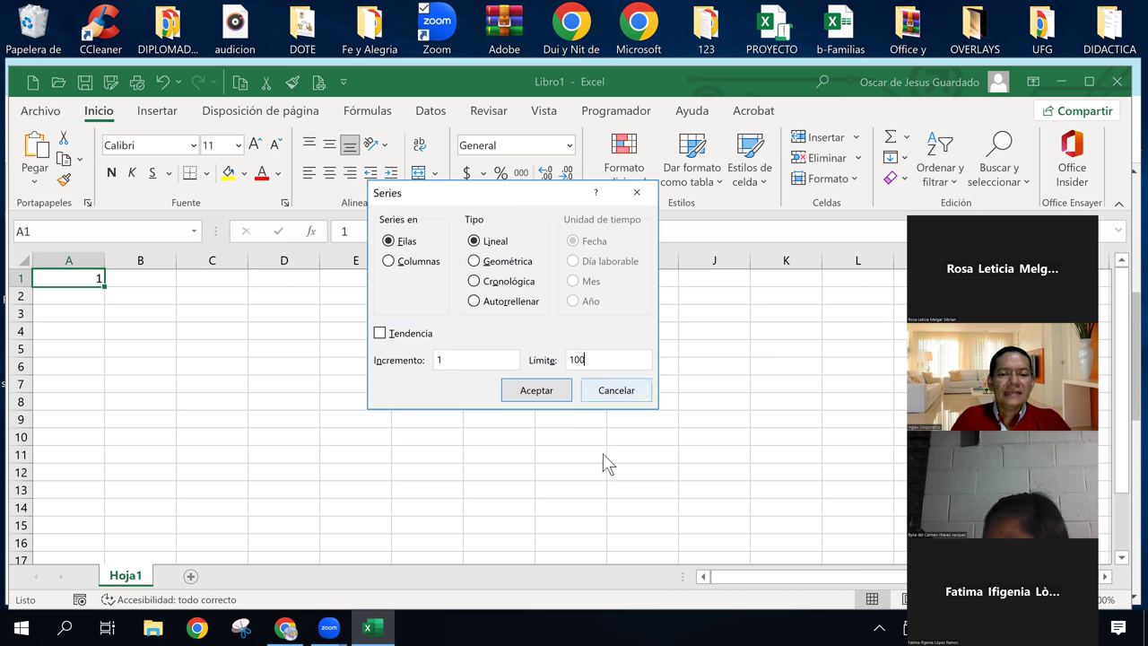
left_click(539, 393)
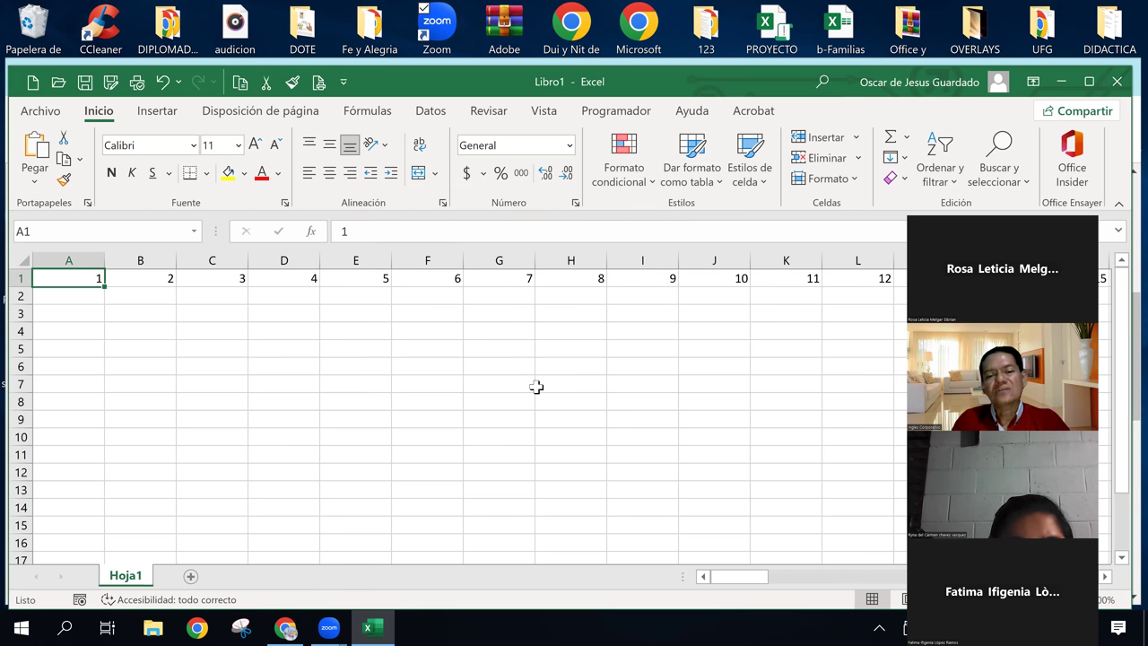
key("ctrl+z")
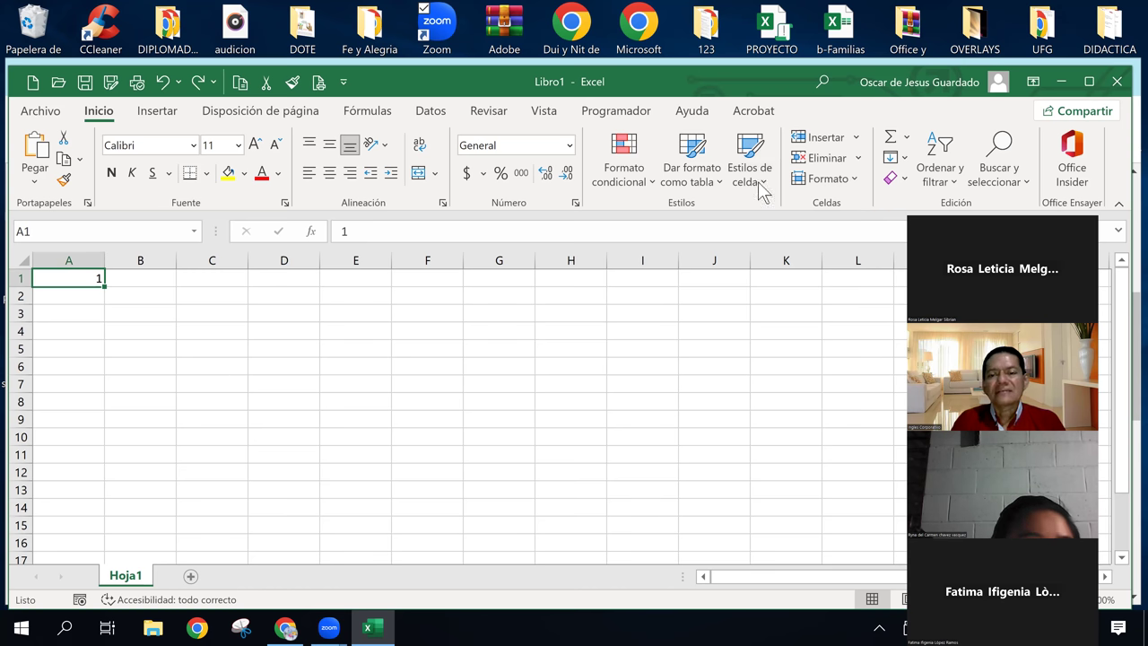
- Create a linear Columnas series from A1 with increment 1 and Límite 100
left_click(905, 158)
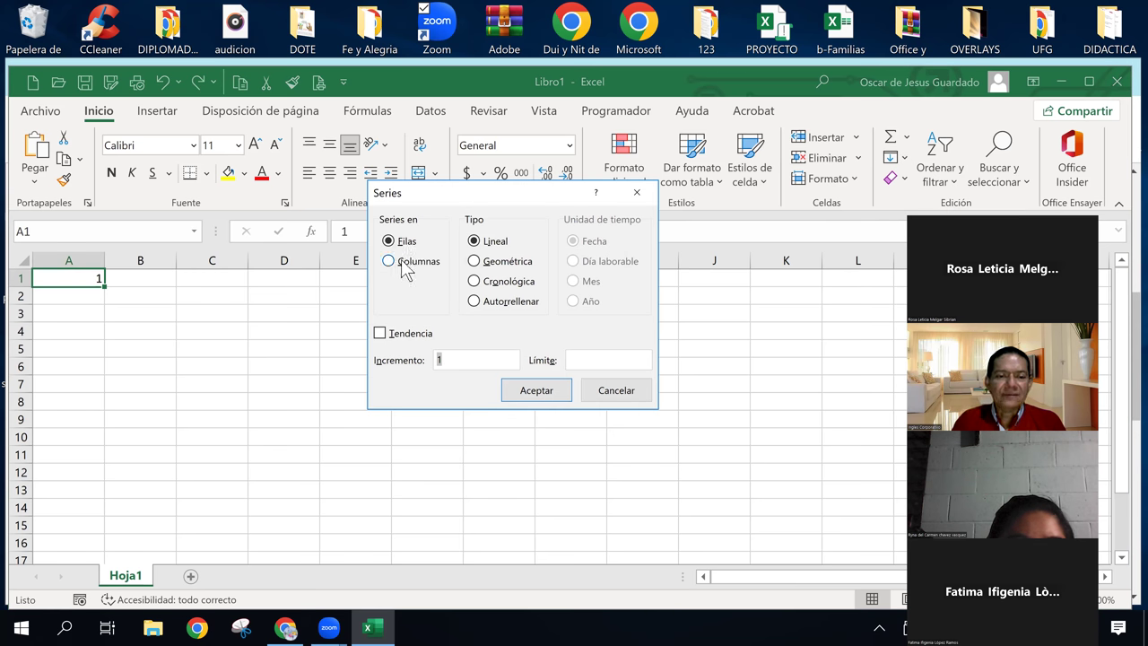
left_click(402, 265)
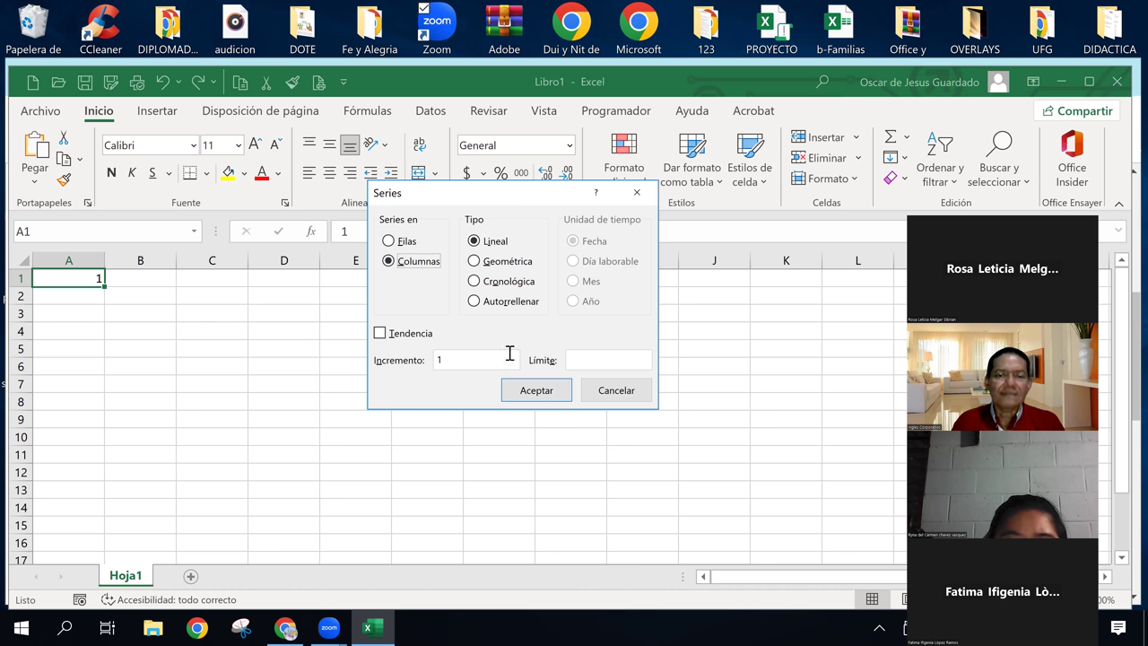
left_click(482, 250)
left_click(466, 358)
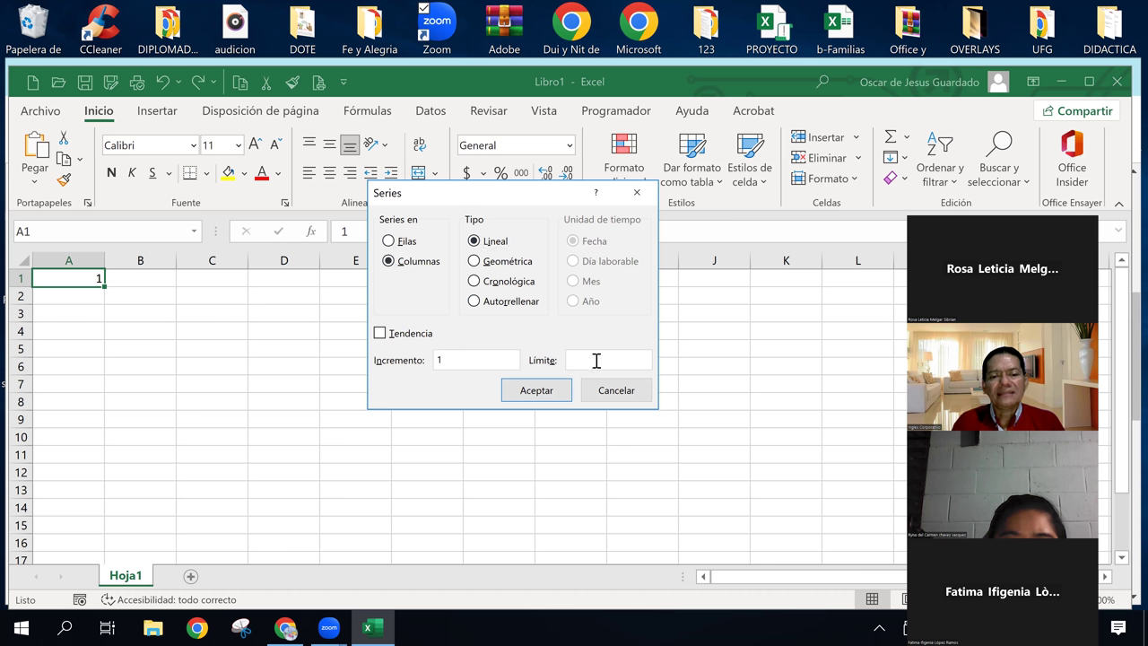
type("100")
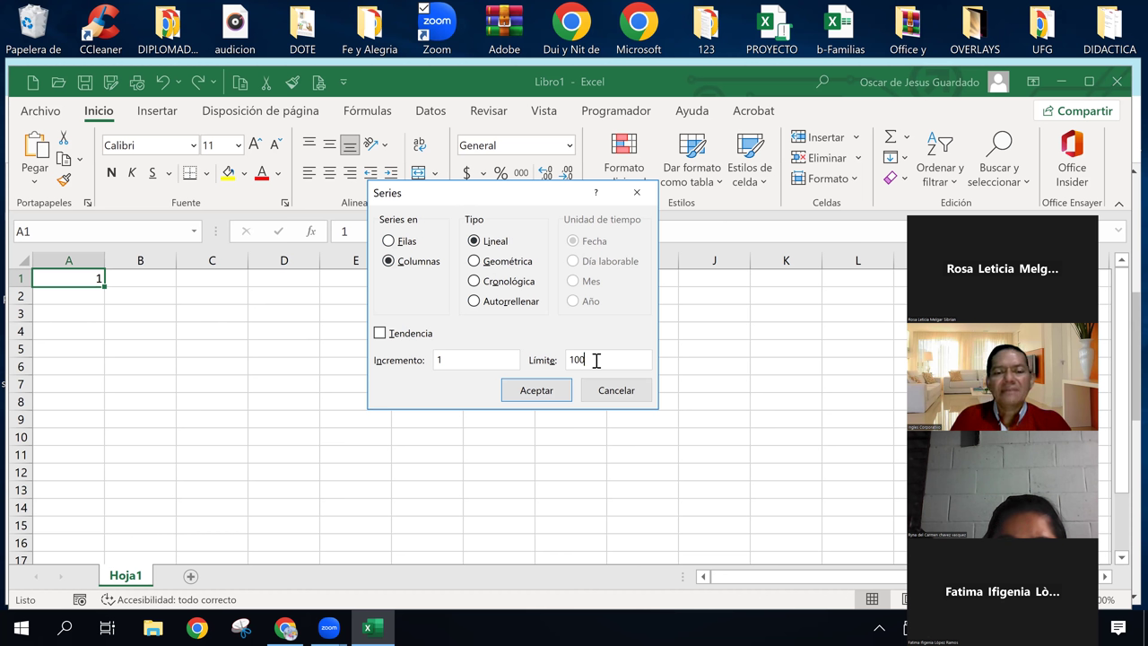
left_click(546, 392)
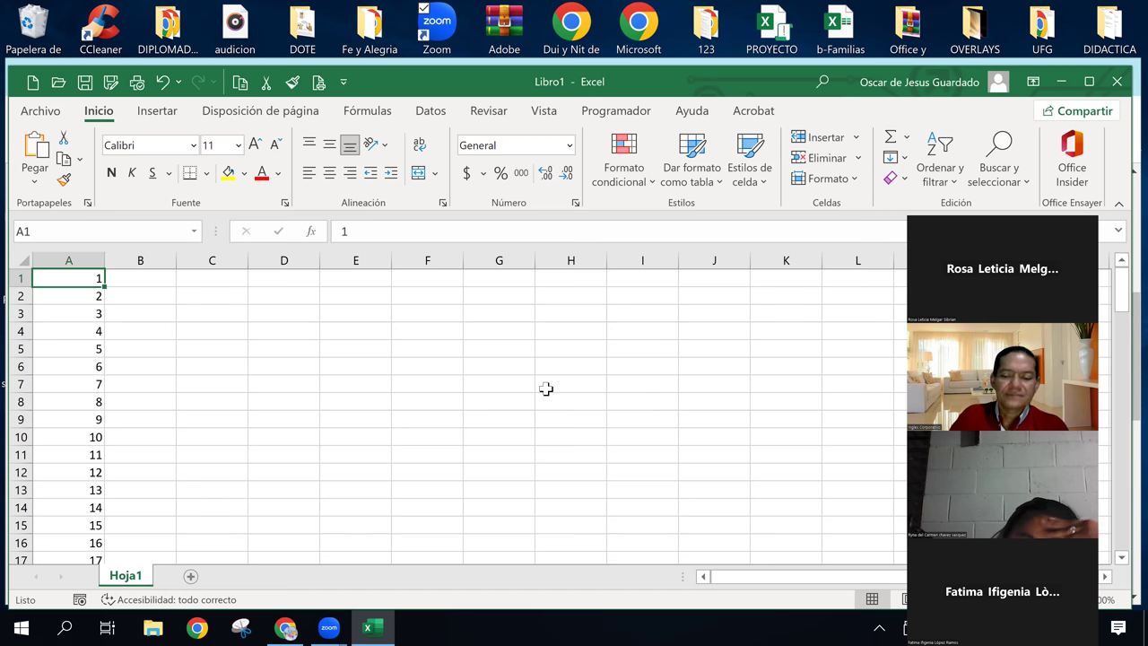
- Jump to the end of column A to confirm it reaches 100, then return up
key("ctrl+Down")
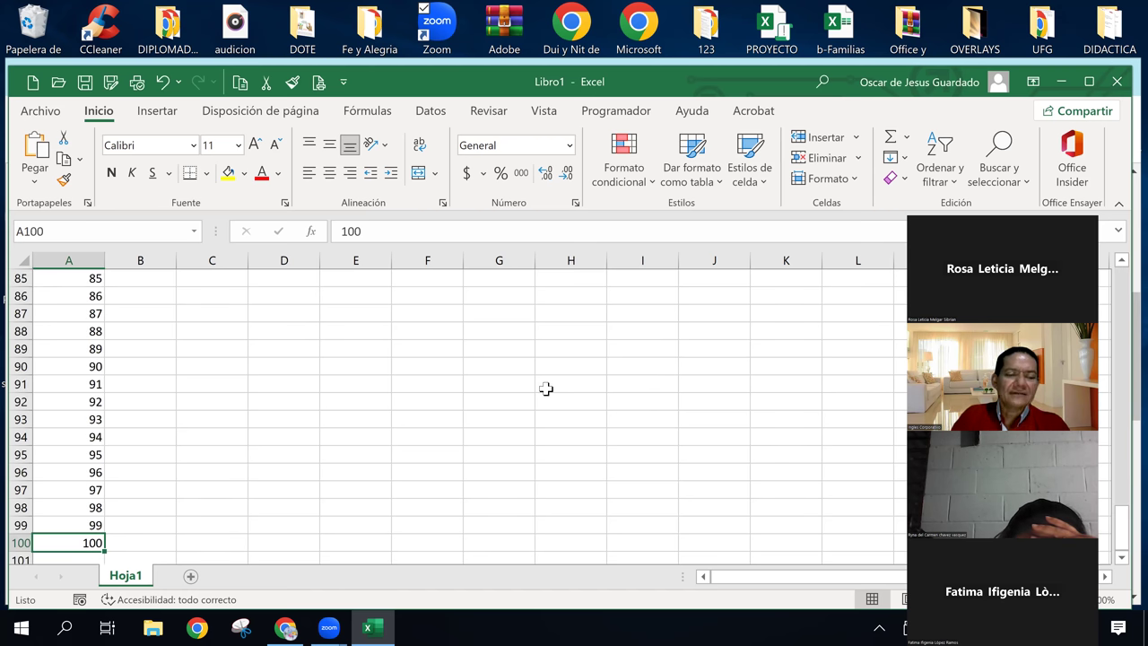
key("Up")
key("Up")
key("Up")
key("Up")
key("Up")
key("Up")
key("Up")
key("Up")
key("Up")
key("Up")
key("Up")
key("Up")
key("Up")
key("Up")
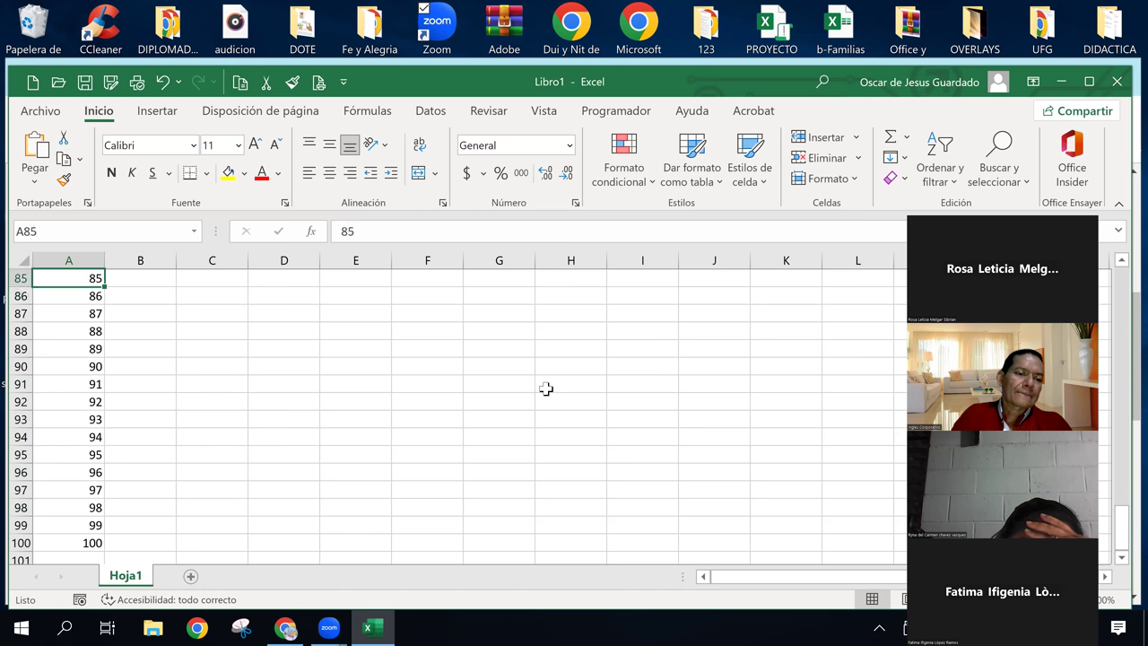
key("Page_Up")
key("Up")
key("Up")
key("Up")
key("Up")
key("Up")
key("Up")
key("Up")
key("Up")
key("Up")
key("Up")
key("Up")
key("Up")
key("Up")
key("Up")
key("Up")
key("Up")
key("Up")
key("Up")
key("Up")
key("Up")
key("Up")
key("Up")
key("Up")
key("Up")
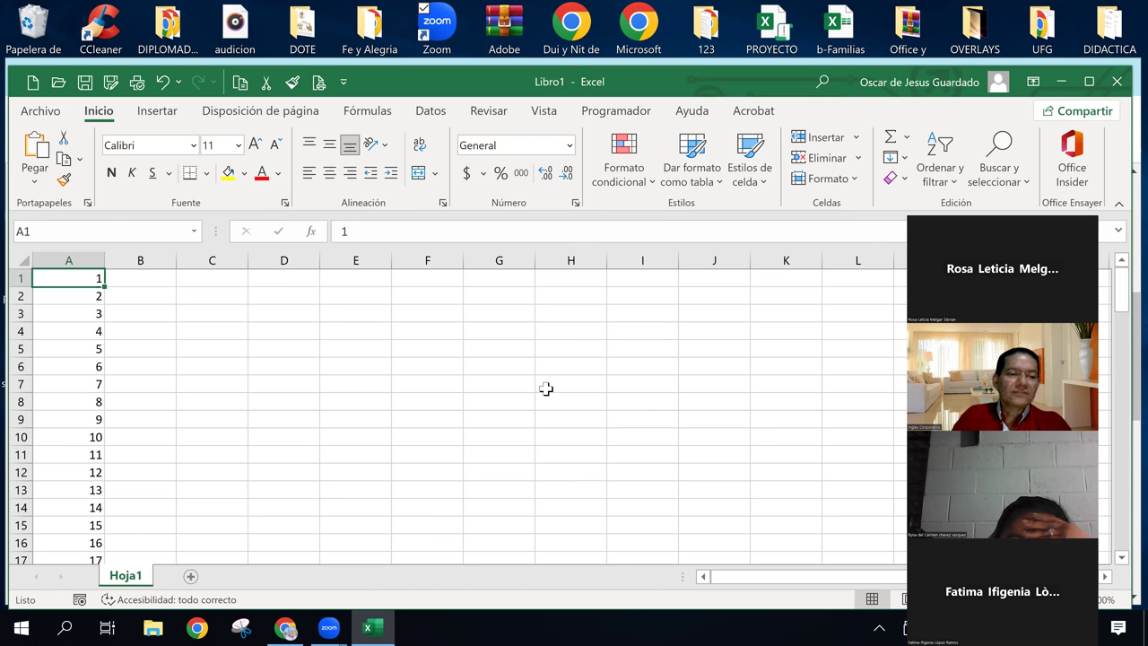
- Enter 1 in B1 and 2 in B2, then select both cells
key("Right")
type("1")
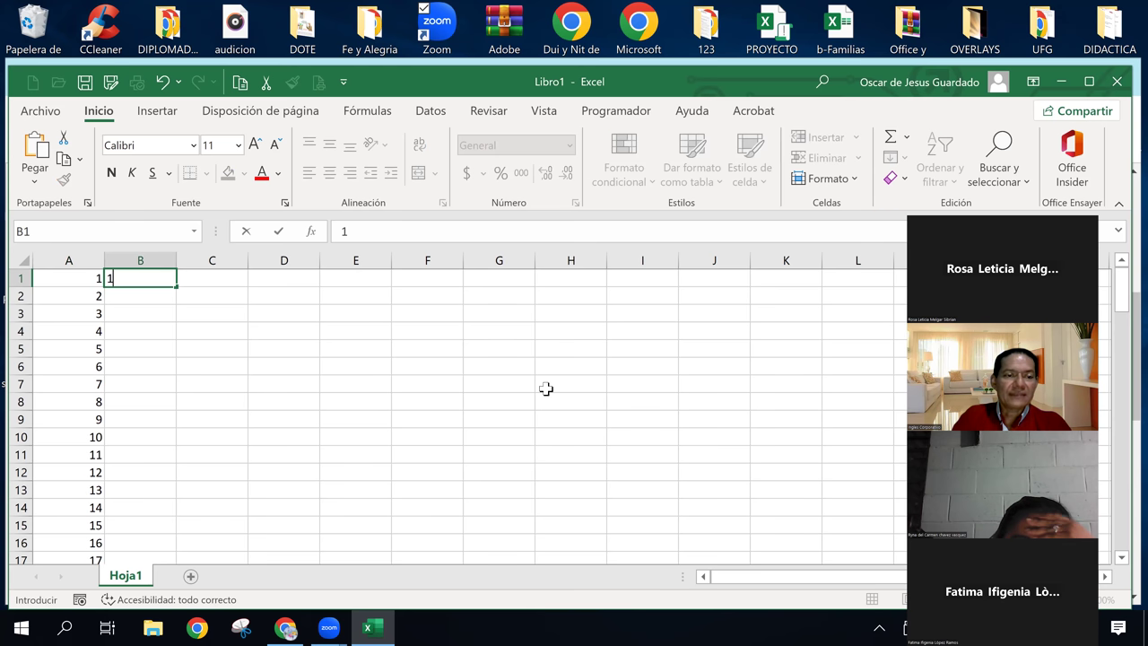
key("Return")
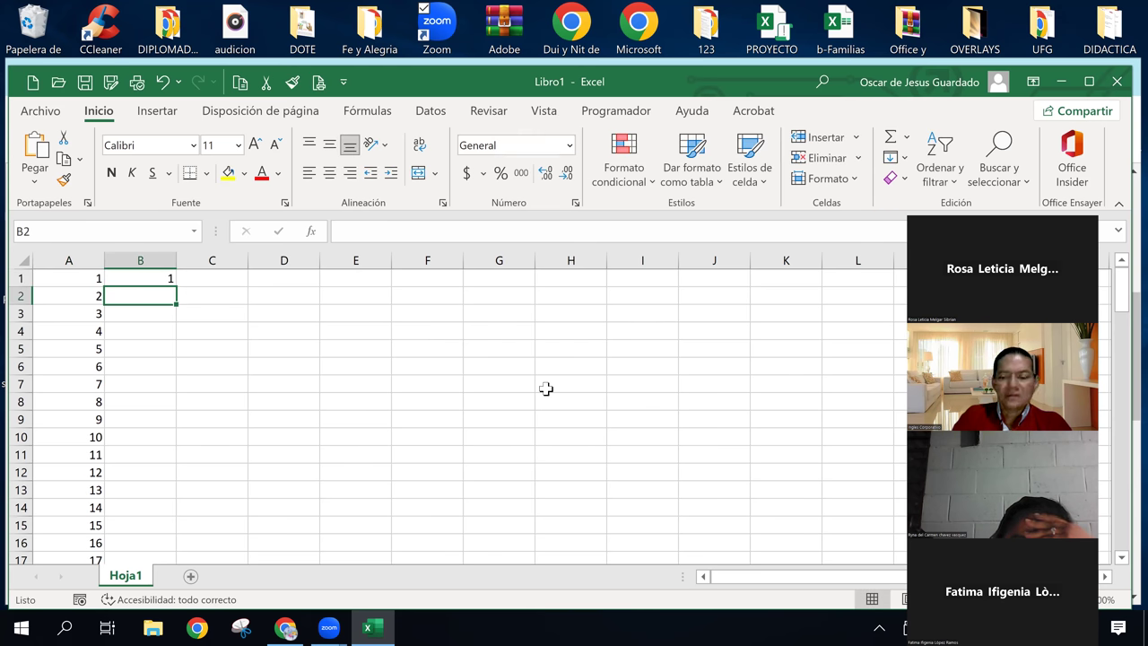
type("2")
key("Up")
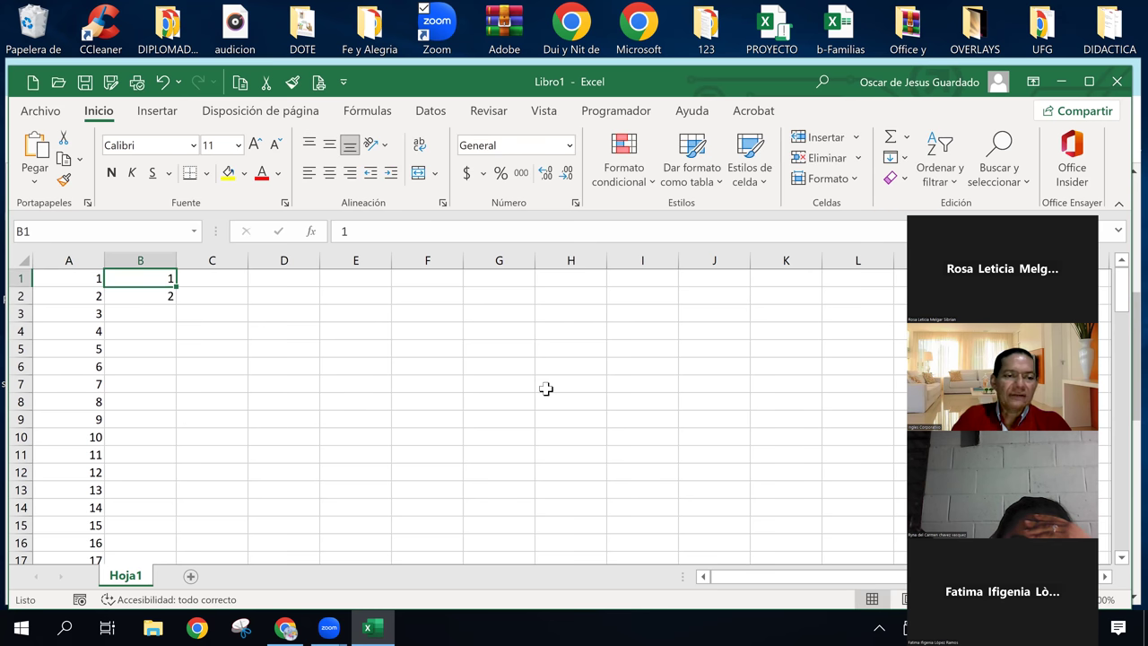
key("Down")
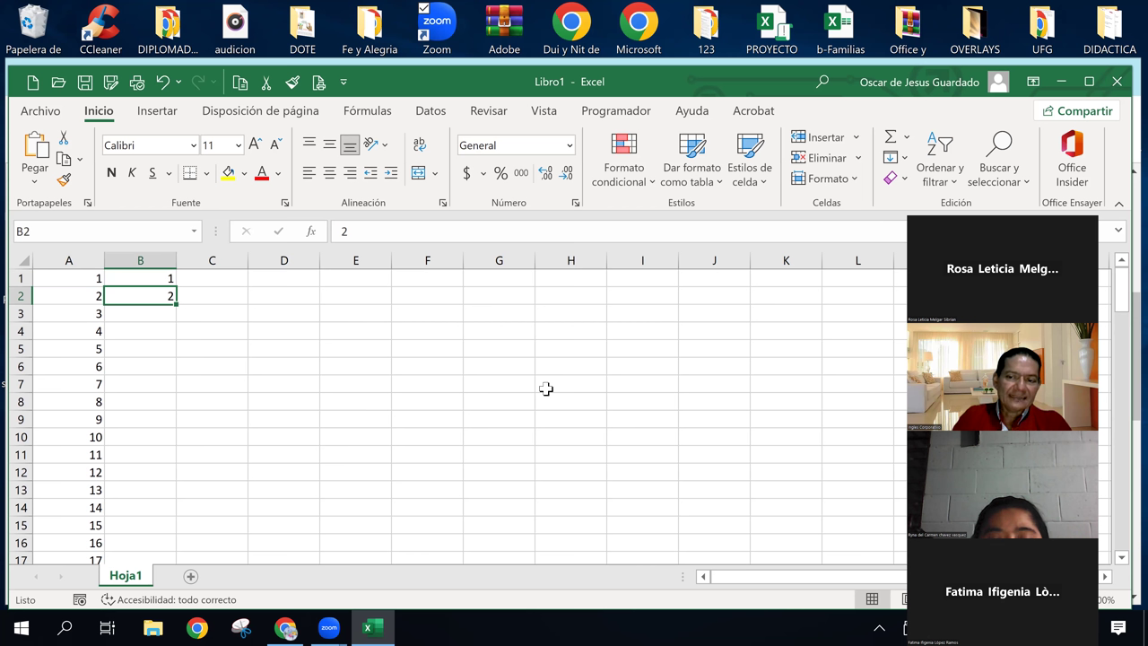
key("Up")
key("Down")
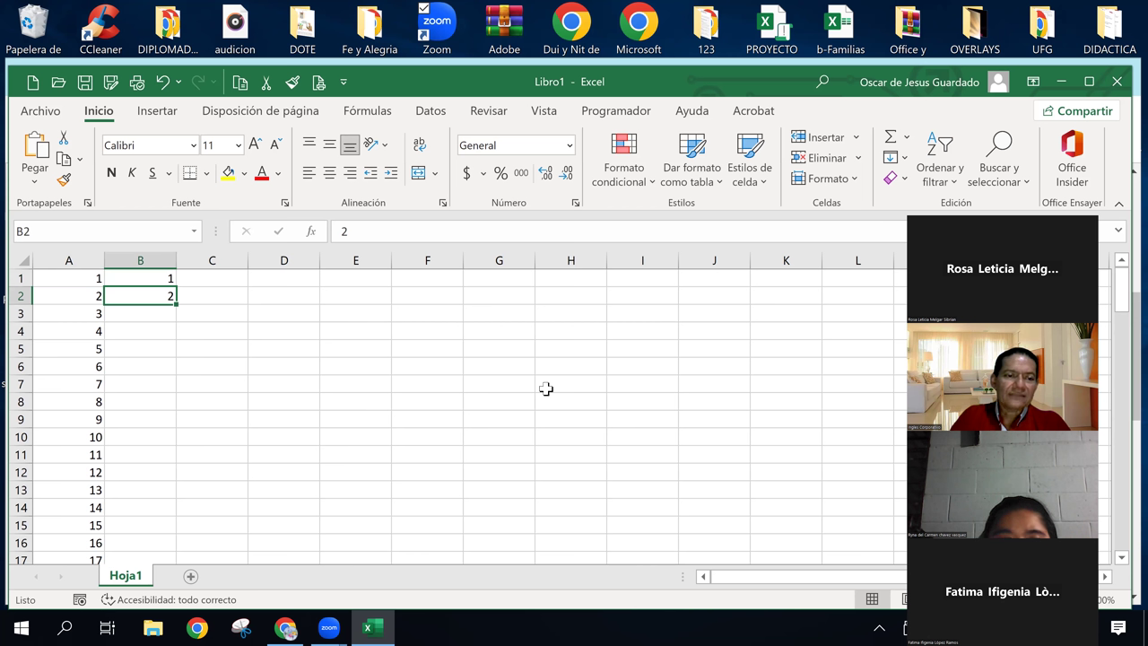
key("Up")
key("Down")
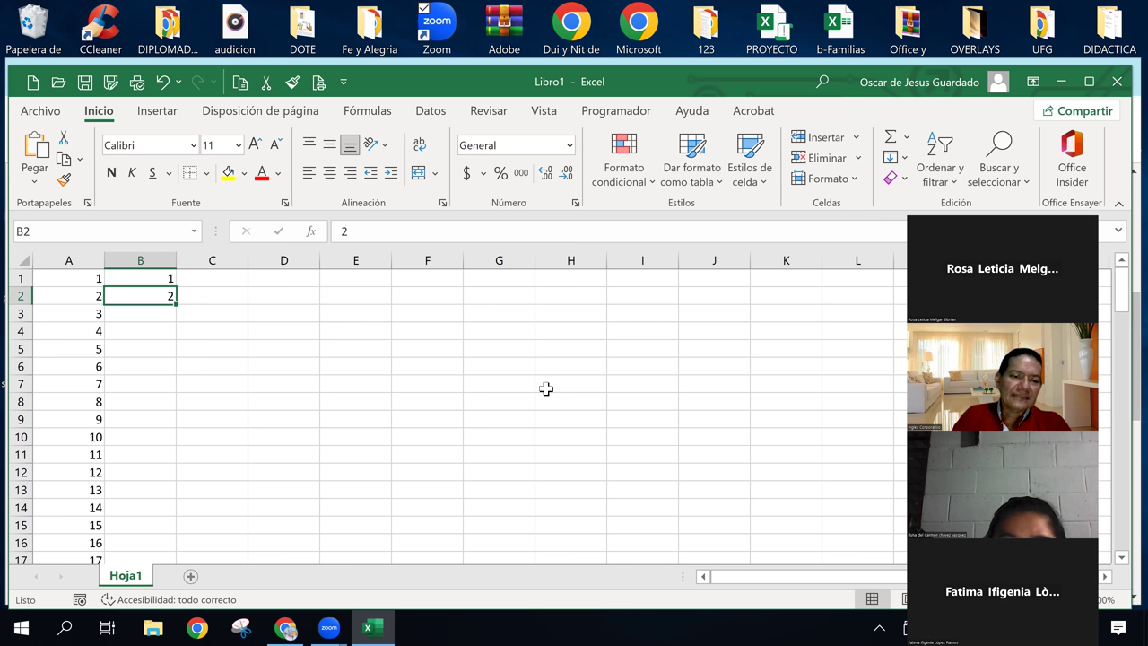
key("Up")
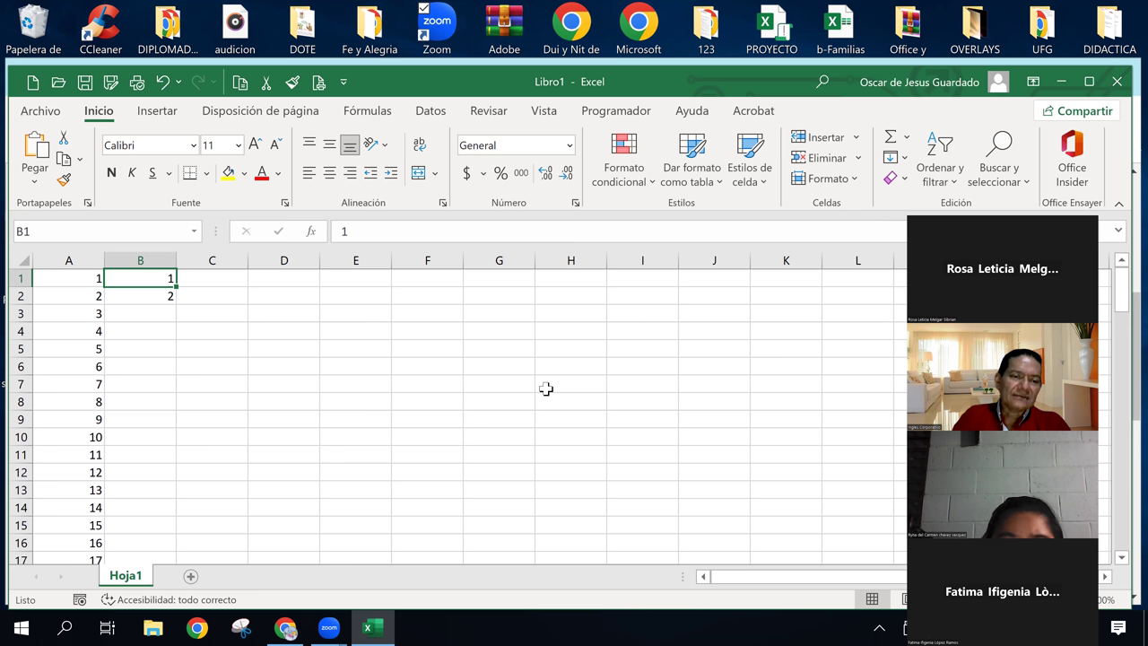
key("shift+Down")
key("shift+Up")
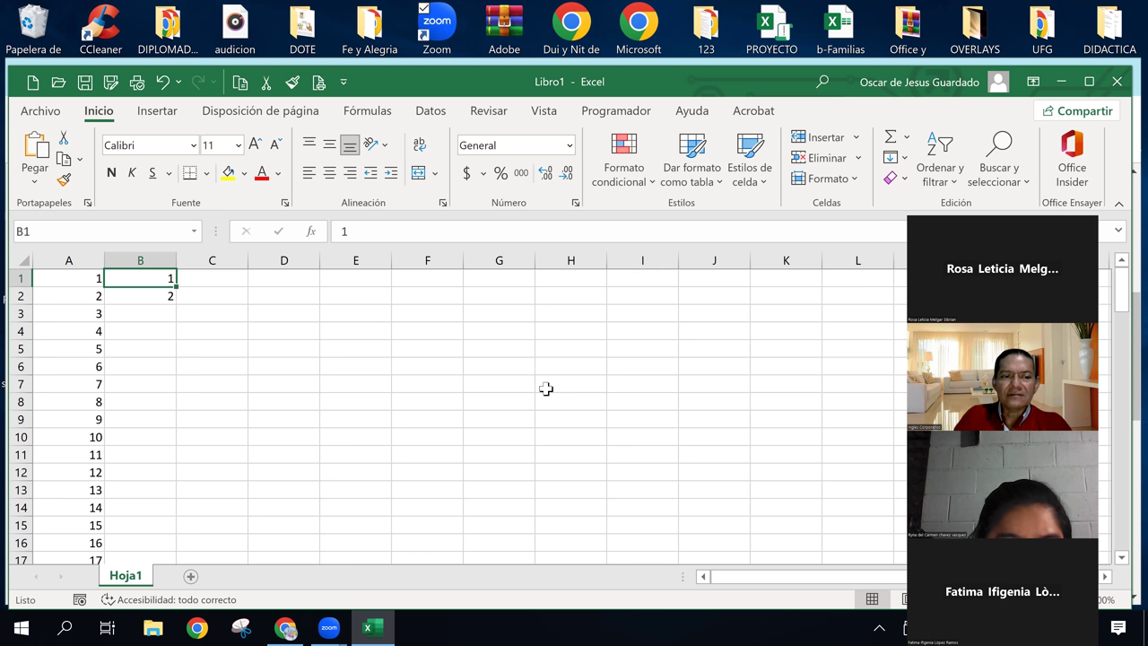
key("Down")
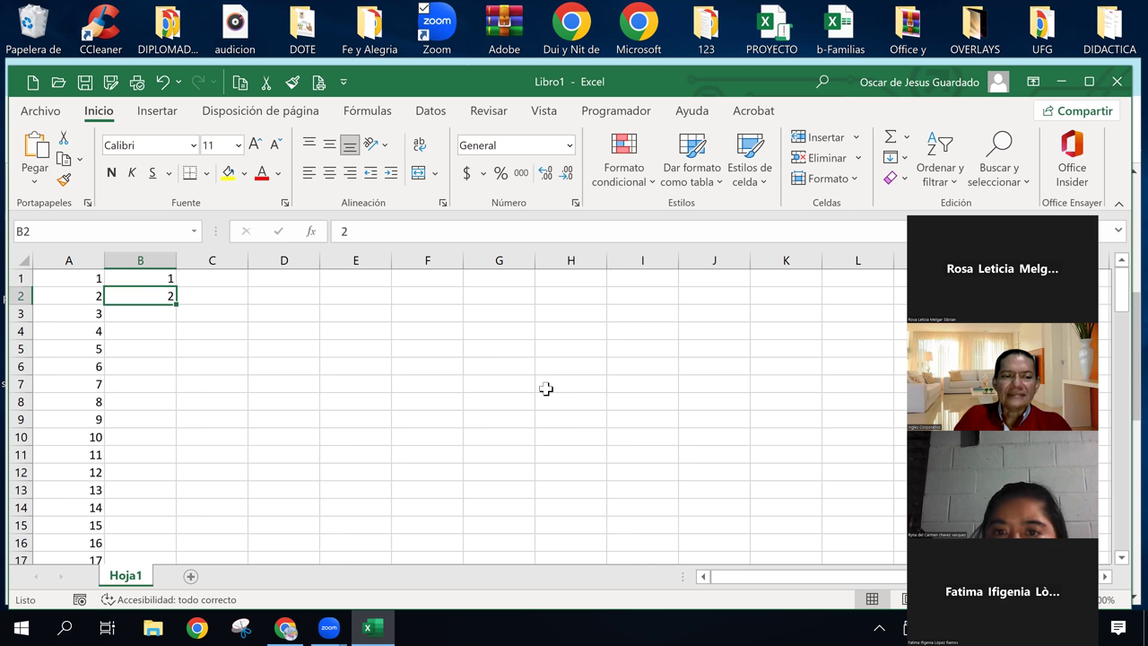
key("Up")
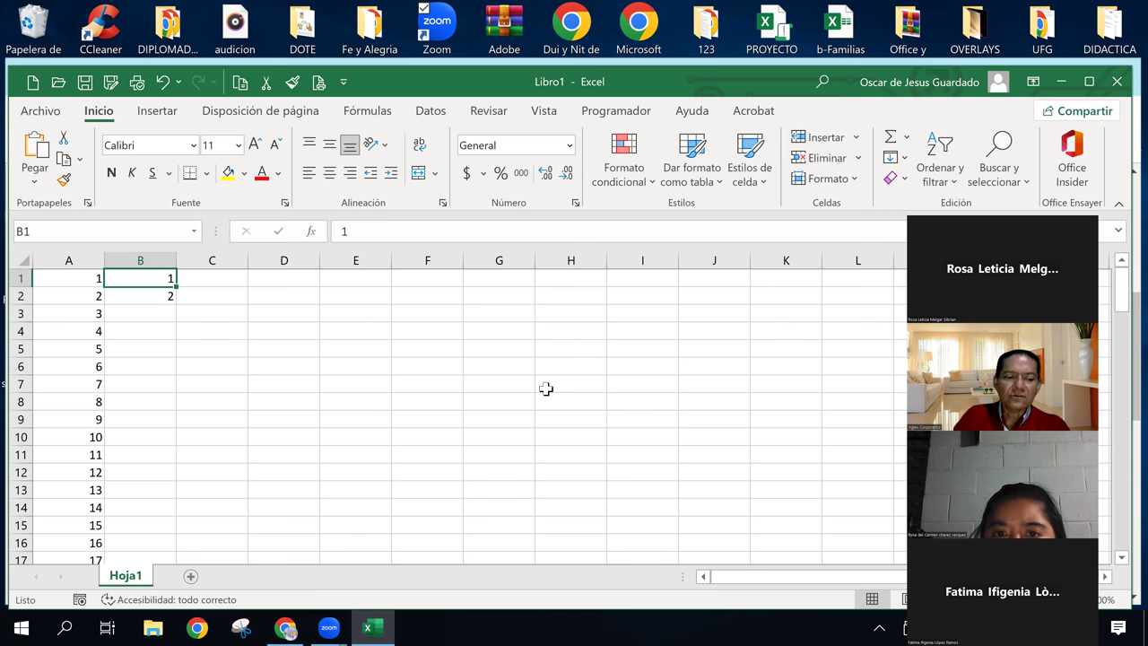
key("shift+Down")
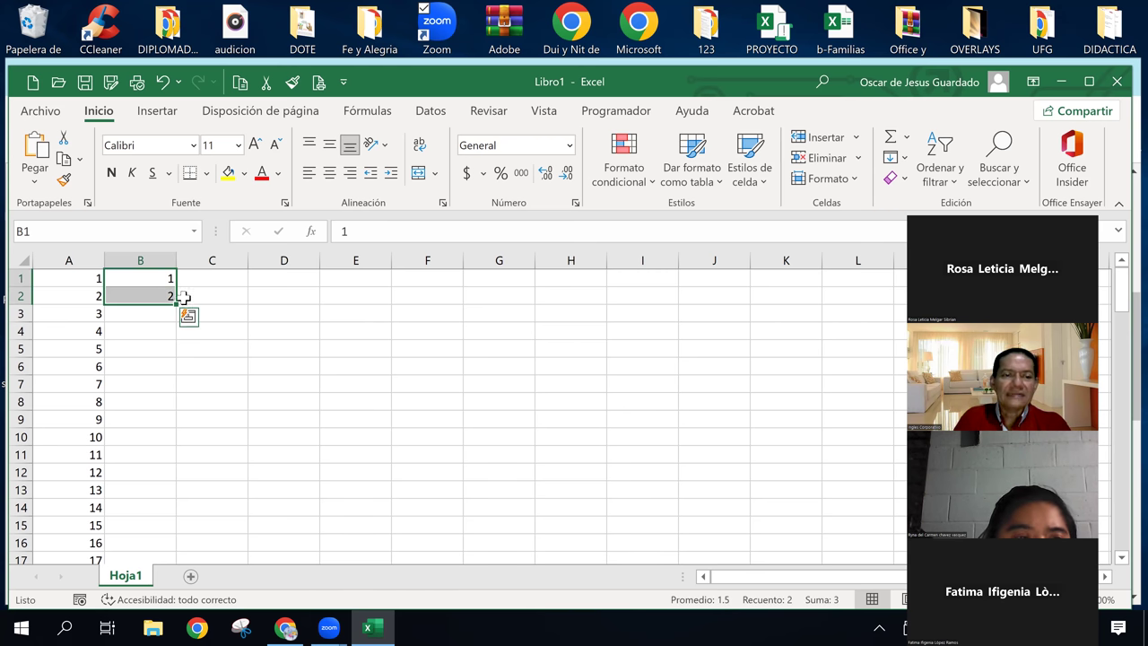
- Extend the 1, 2 pattern down column B to row 100 with the fill handle
mouse_move(176, 304)
left_mouse_down()
mouse_move(180, 433)
mouse_move(170, 296)
left_mouse_up()
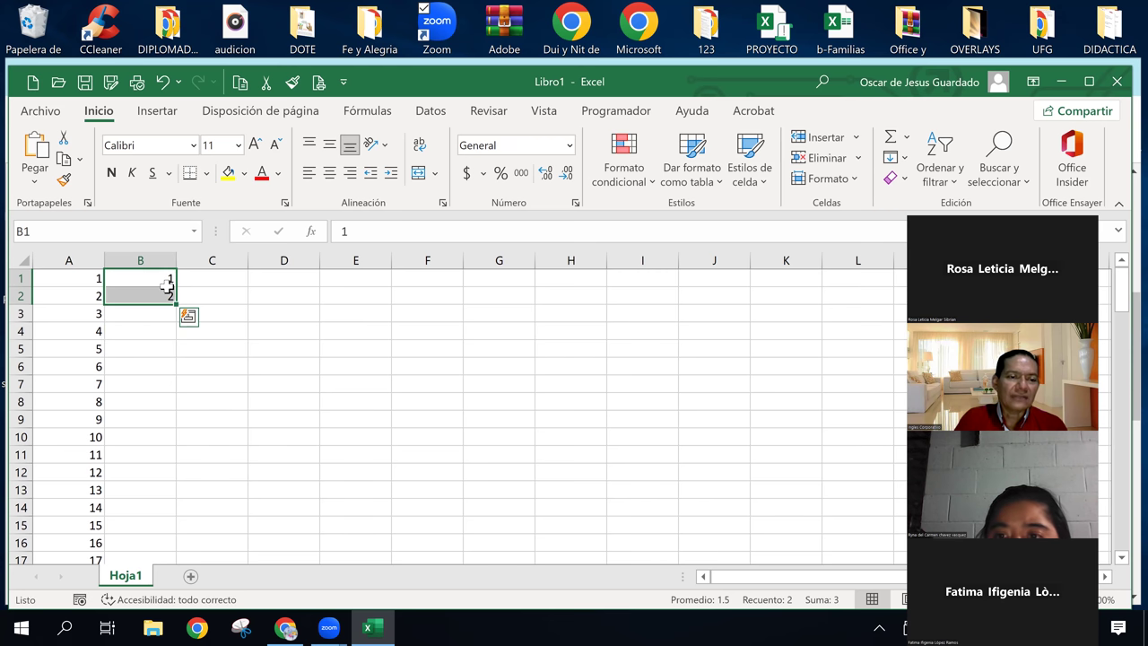
left_click(167, 283)
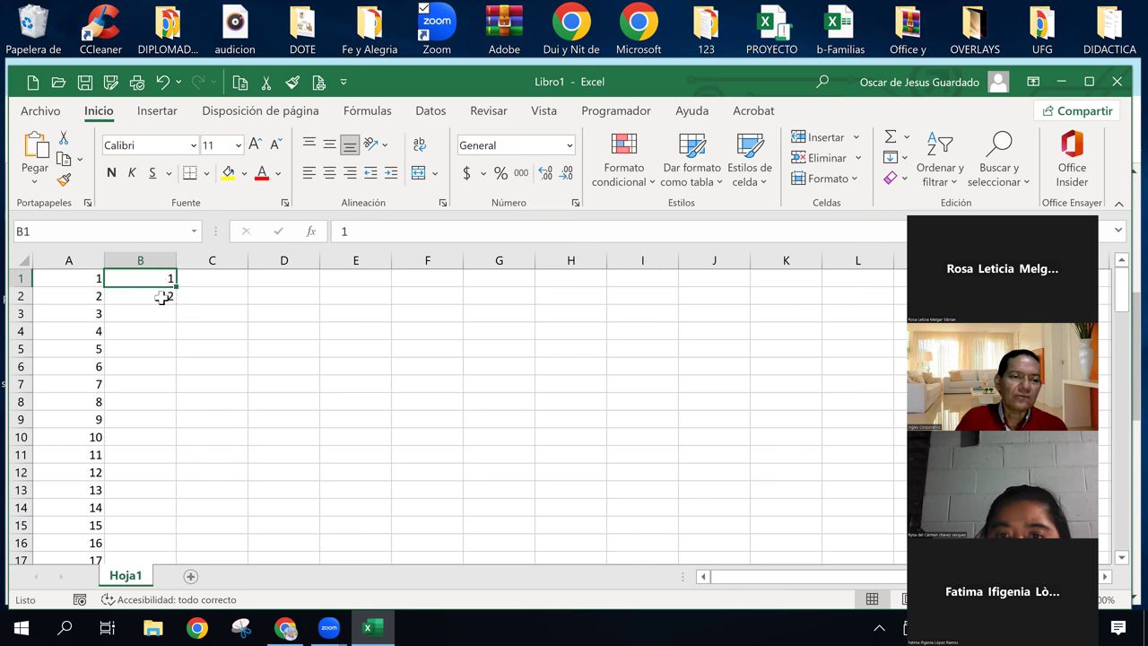
left_click_drag(164, 278, 200, 584)
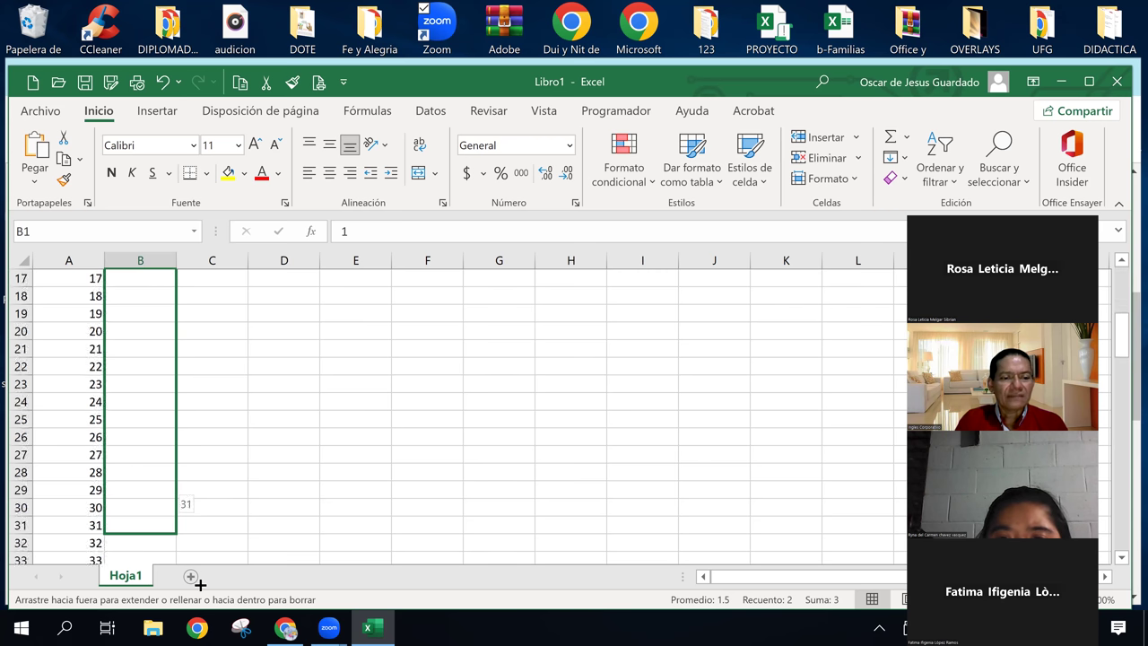
left_click_drag(200, 584, 201, 583)
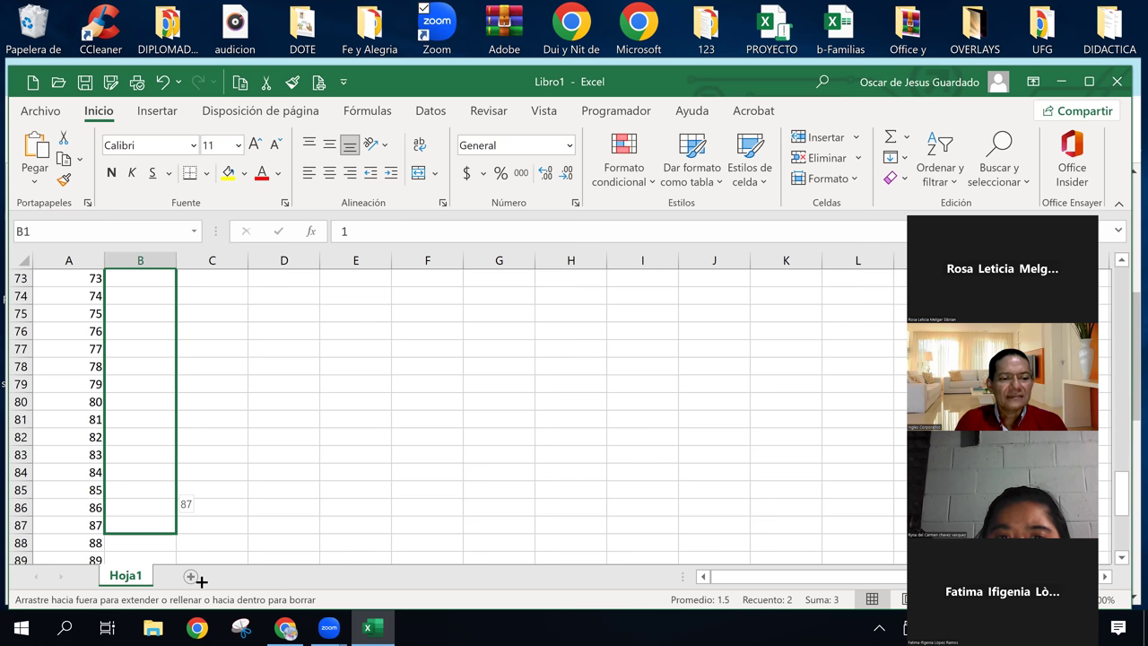
left_click_drag(201, 583, 184, 530)
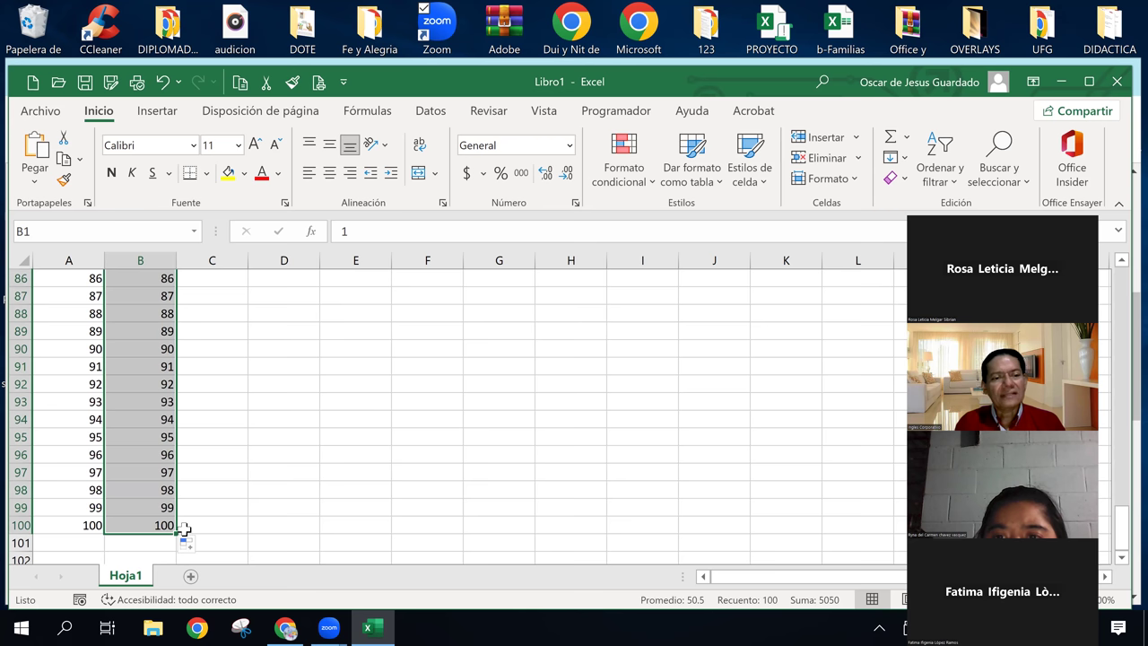
left_click(171, 490)
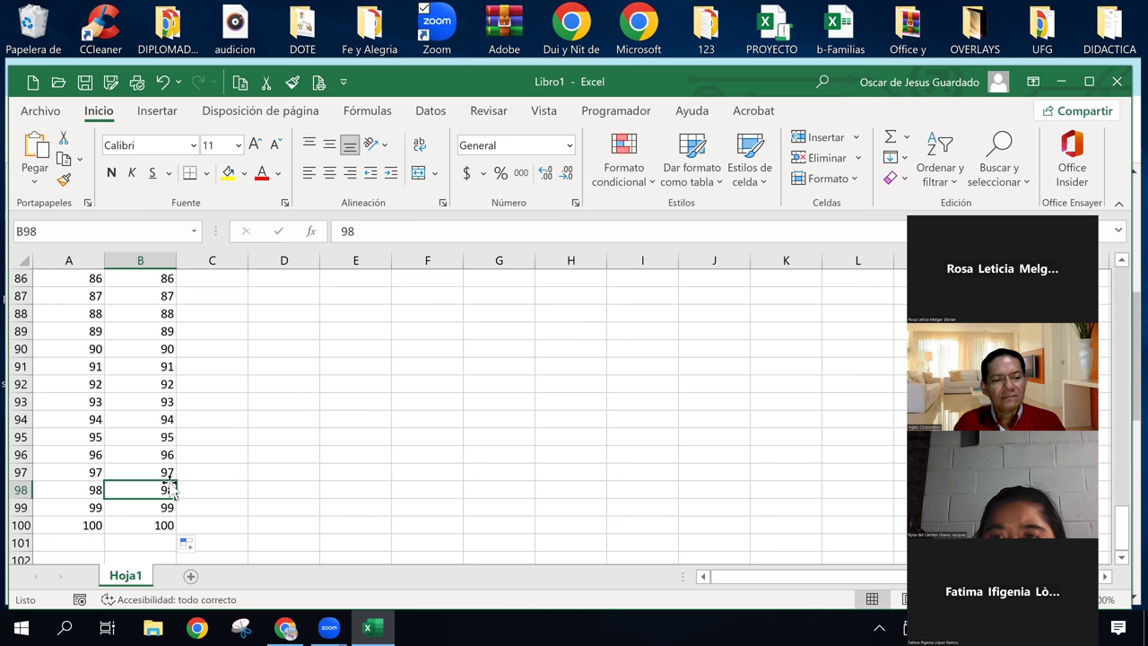
- Review column B back to the top and move to cell C1
key("Up")
key("Up")
key("Up")
key("Up")
key("Up")
key("Up")
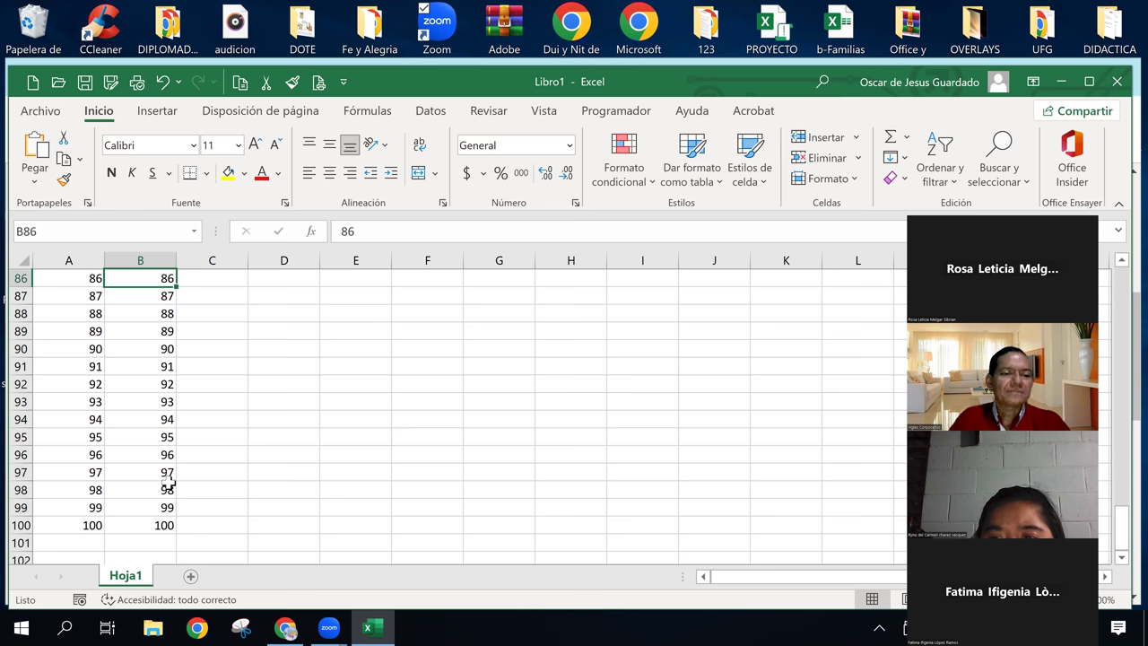
key("ctrl+Up")
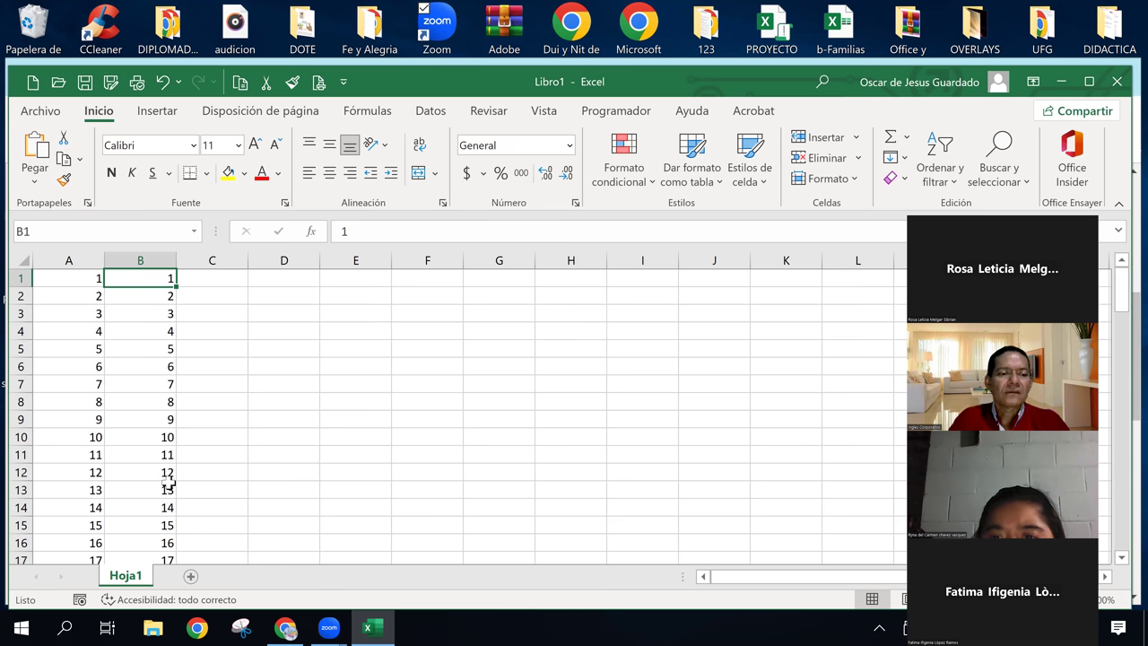
key("Right")
key("Left")
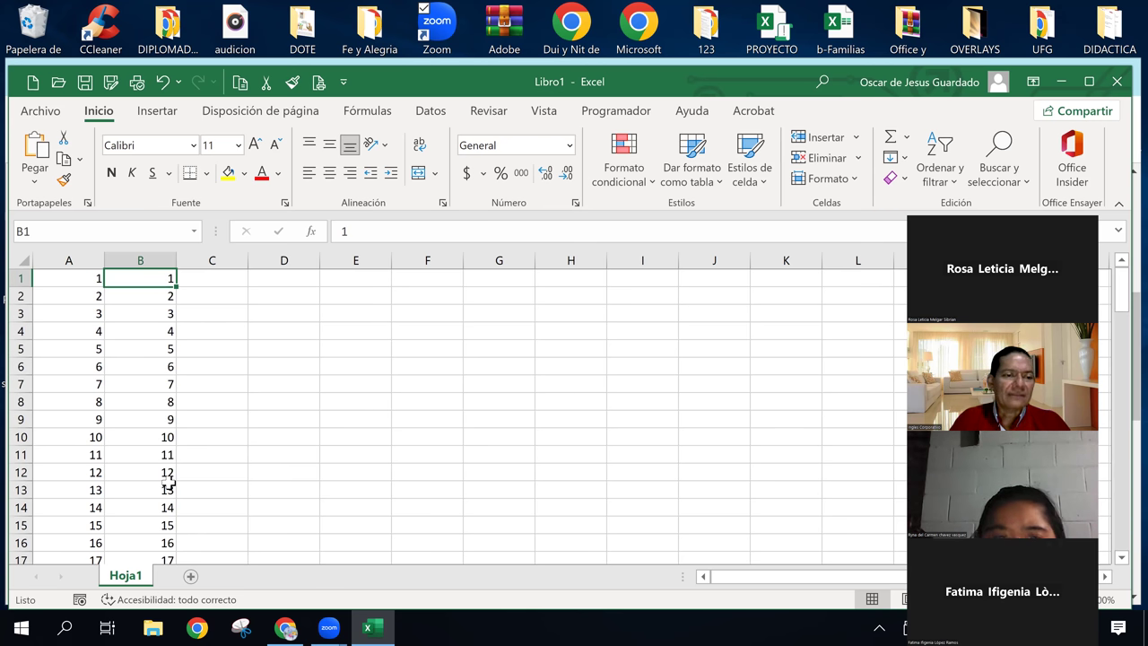
key("Left")
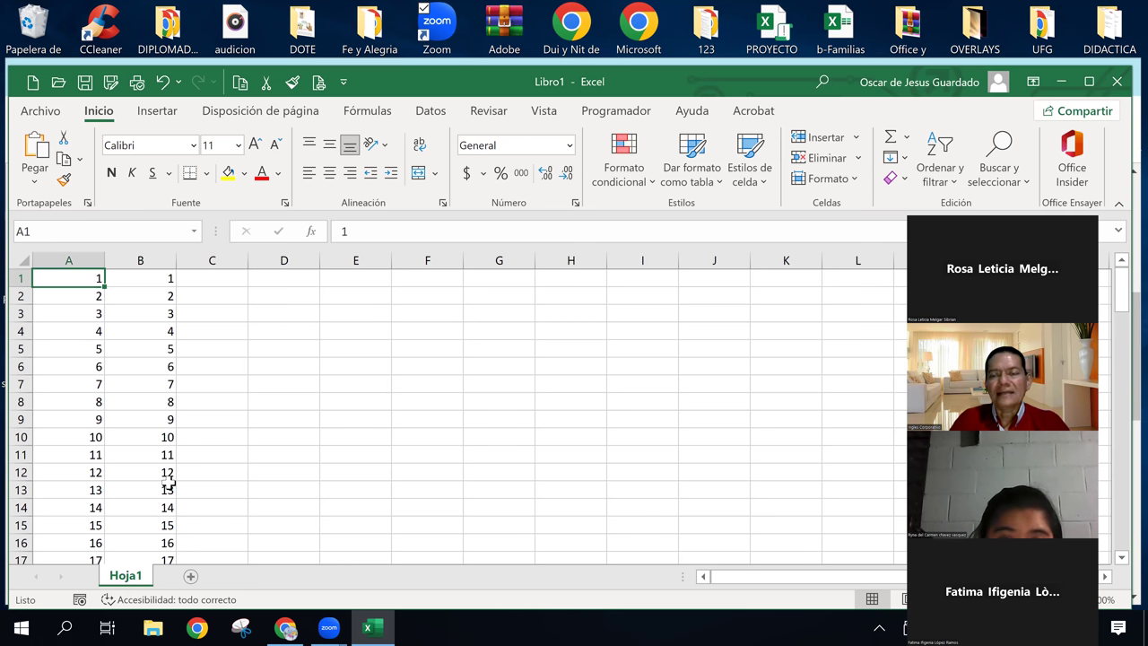
left_click(902, 163)
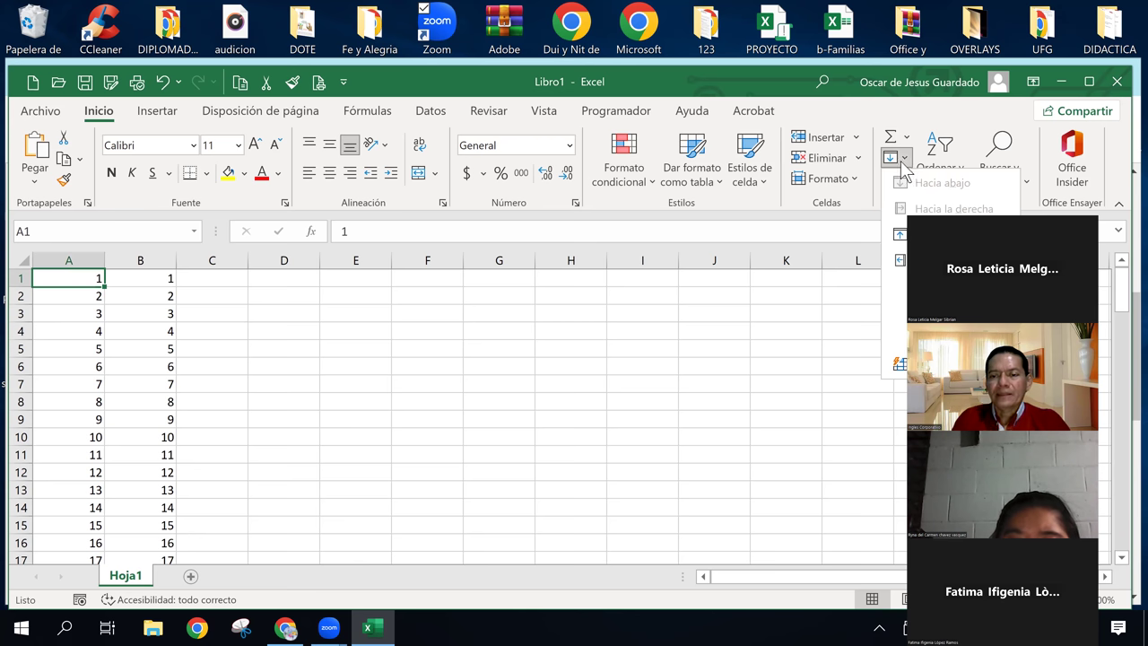
key("Escape")
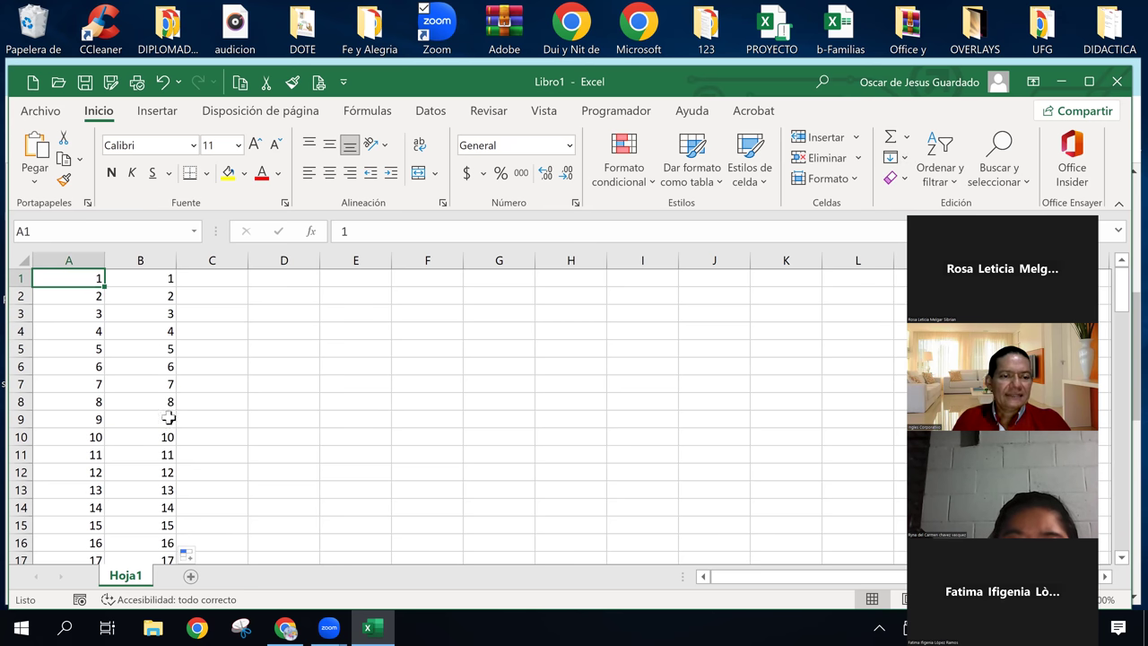
left_click(163, 295)
left_click(160, 280)
left_click(221, 280)
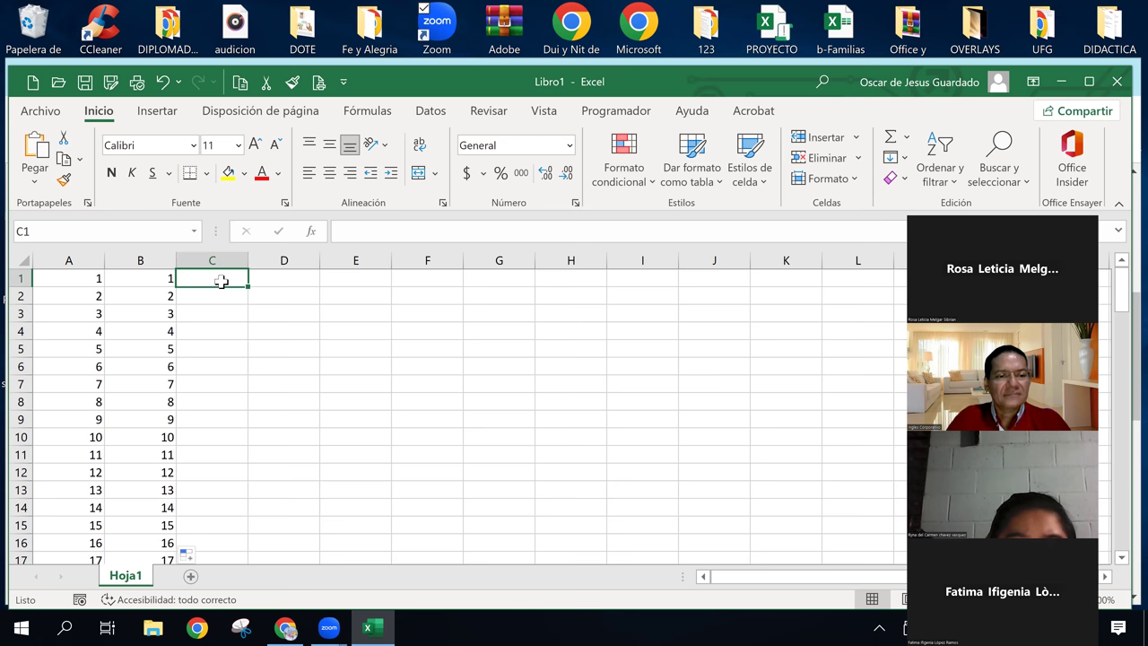
- Enter 3 in C1 and 6 in C2, then select both cells
type("3")
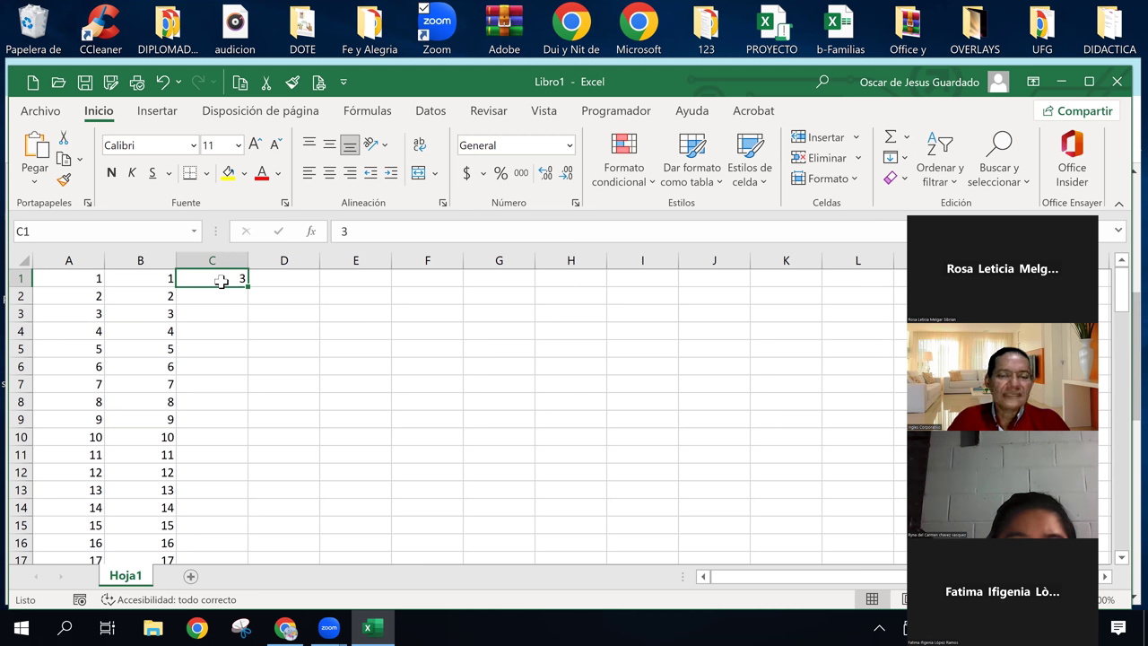
key("Return")
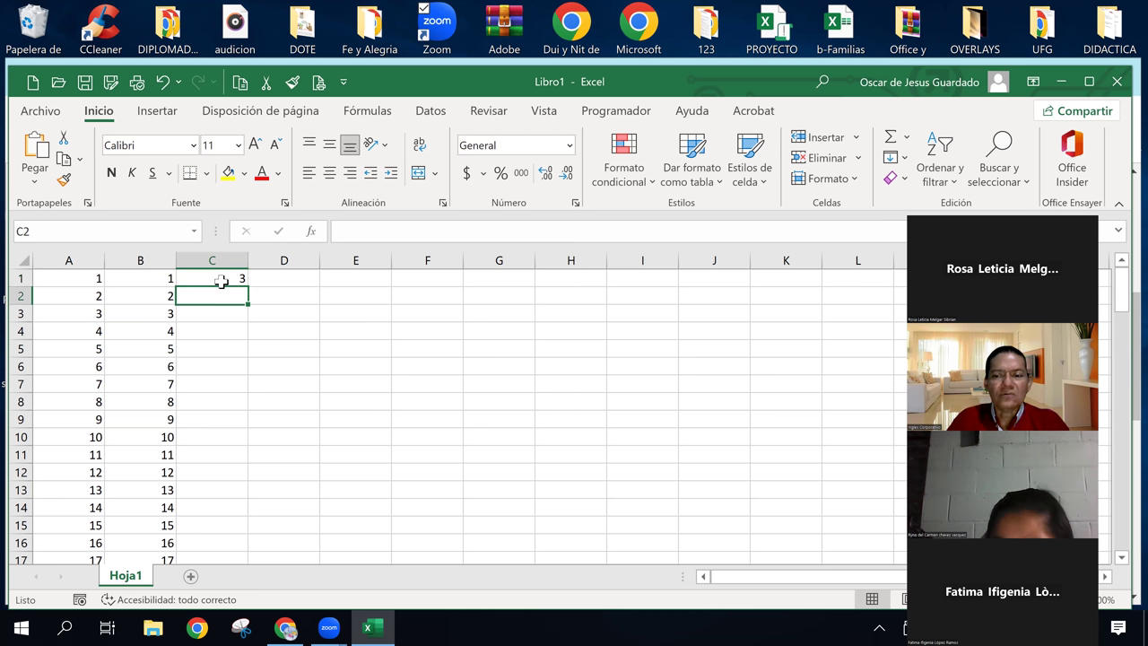
left_click(222, 280)
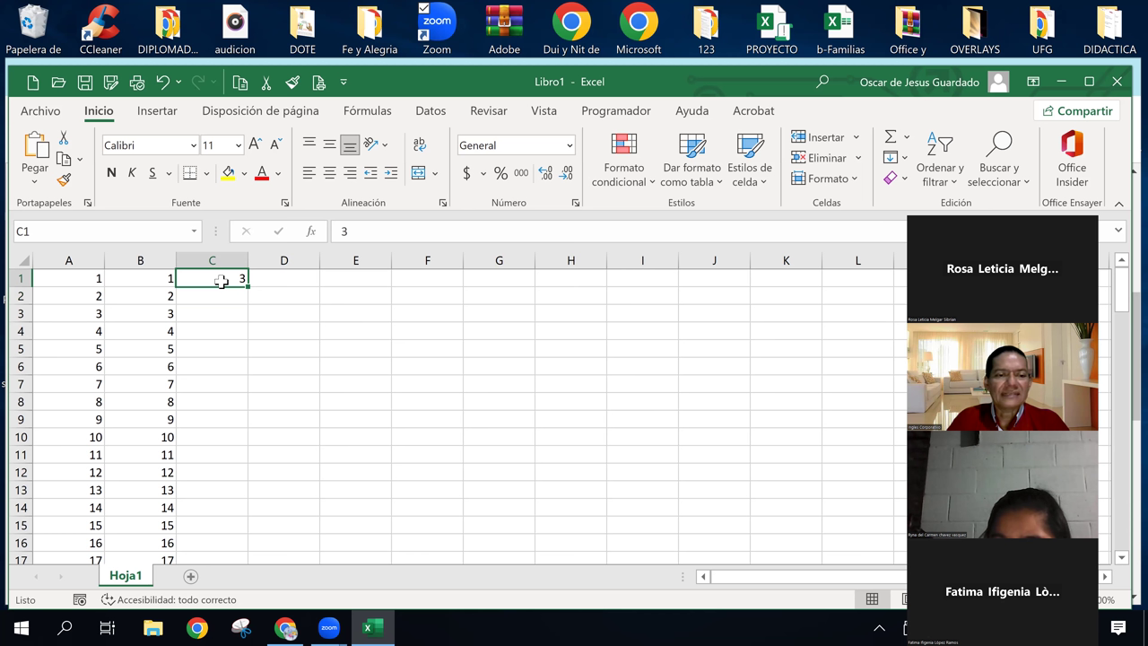
key("Return")
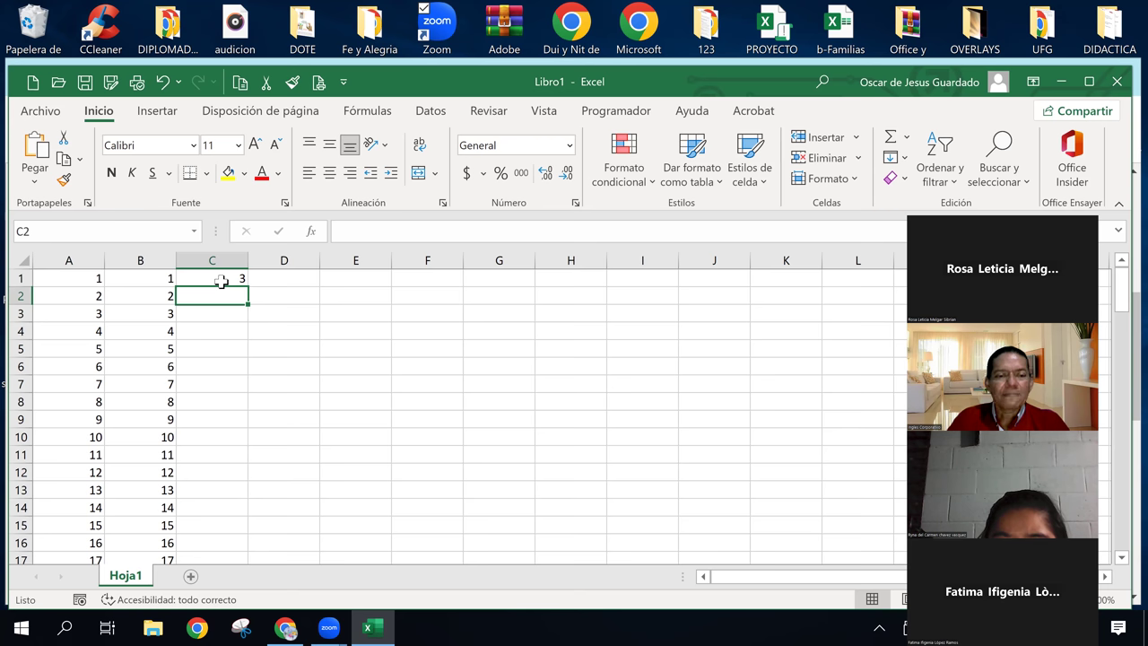
type("6")
key("Return")
key("Up")
key("Up")
key("shift+Down")
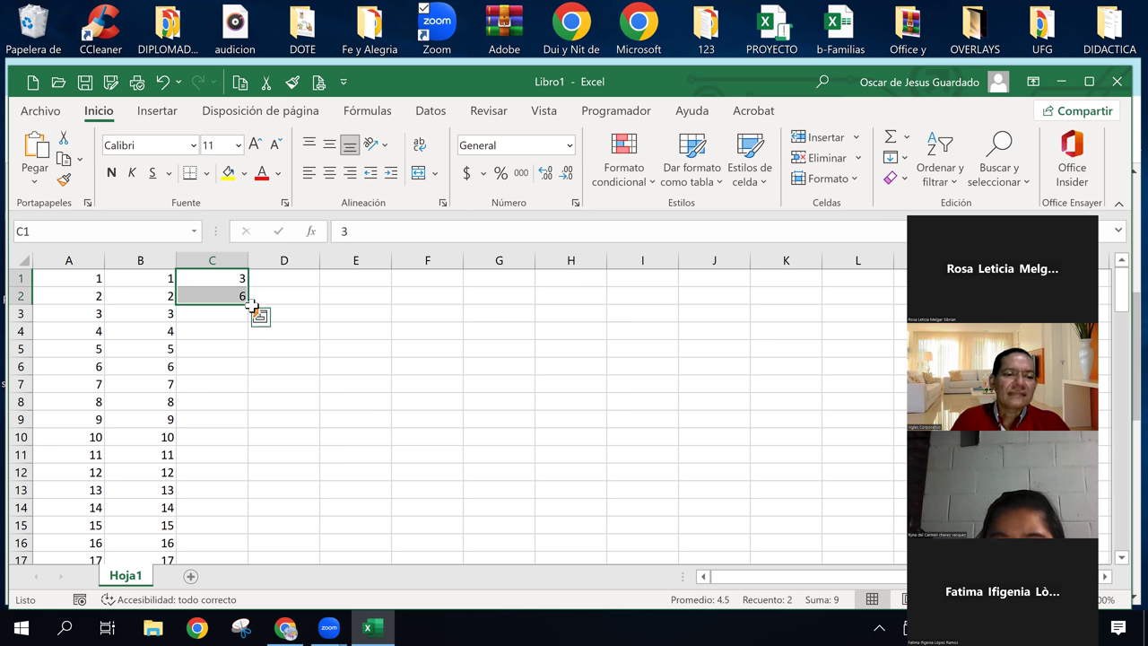
- Extend the 3, 6 pattern down column C to row 100 and check the result
left_click(261, 316)
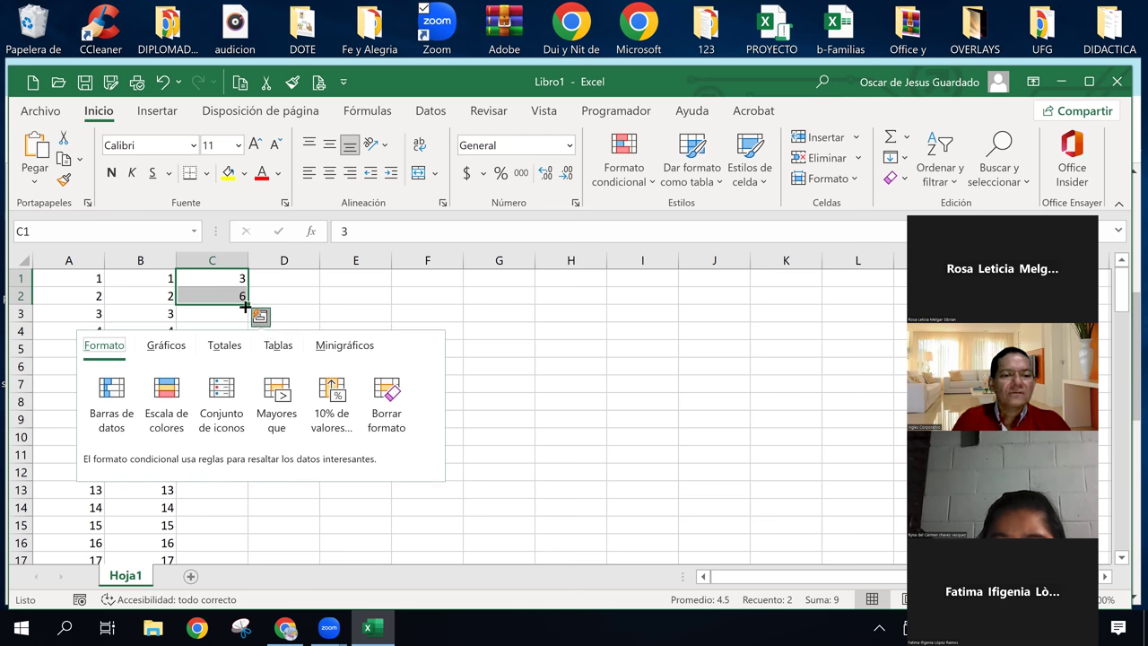
double_click(247, 305)
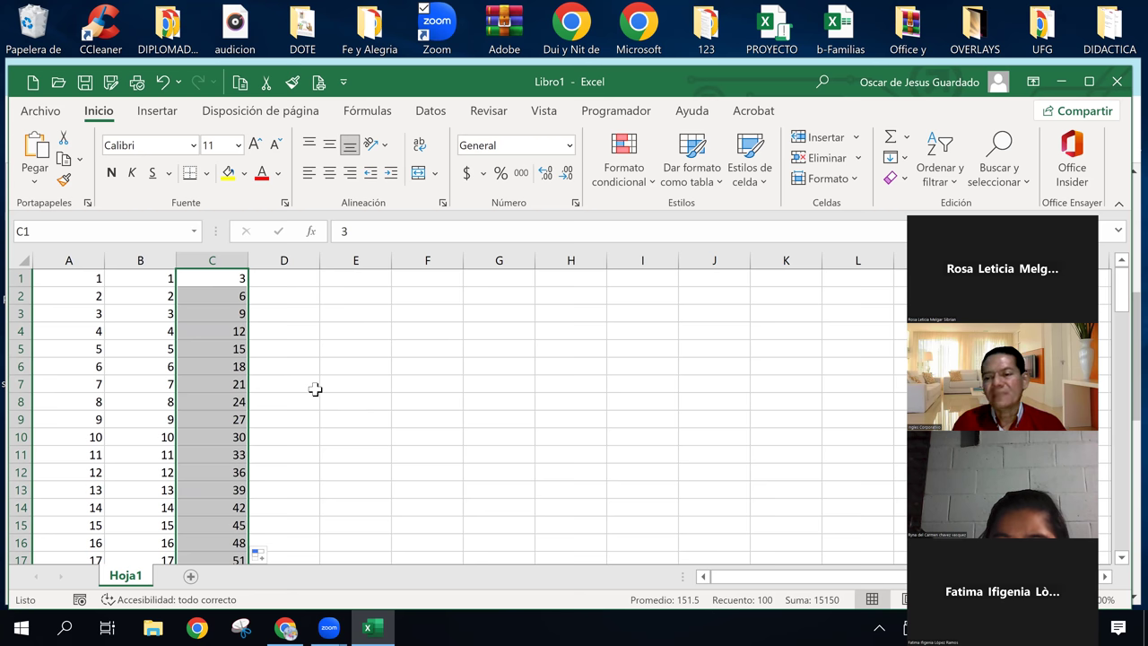
scroll(1128, 327, "down", 1)
scroll(1128, 328, "down", 1)
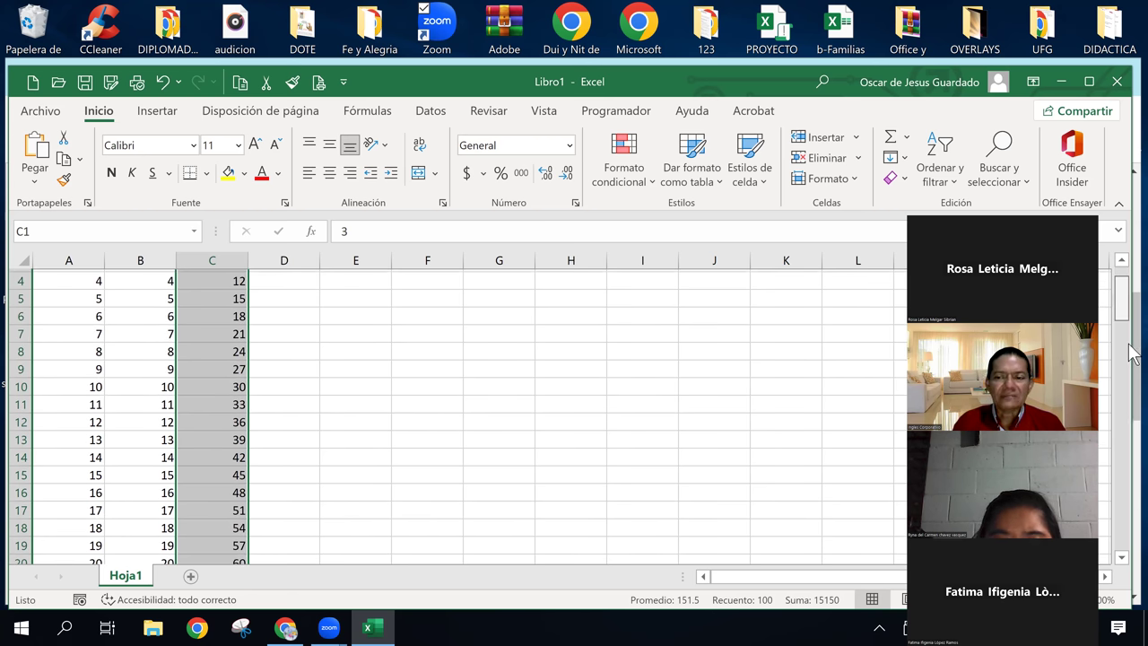
scroll(1133, 354, "down", 13)
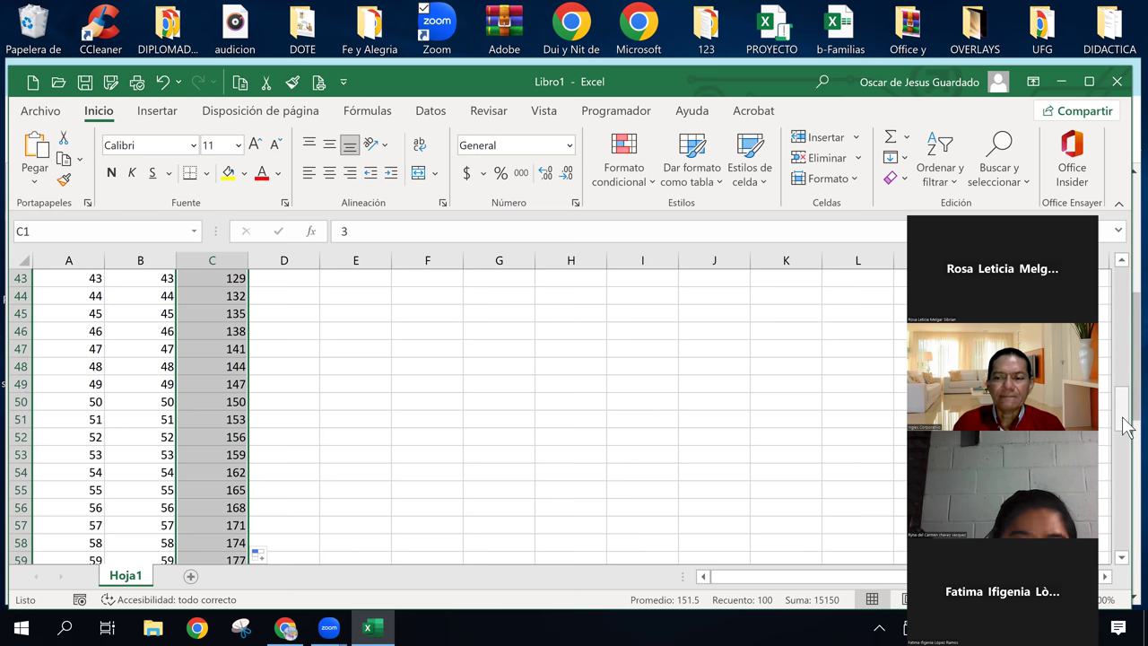
scroll(1122, 530, "down", 9)
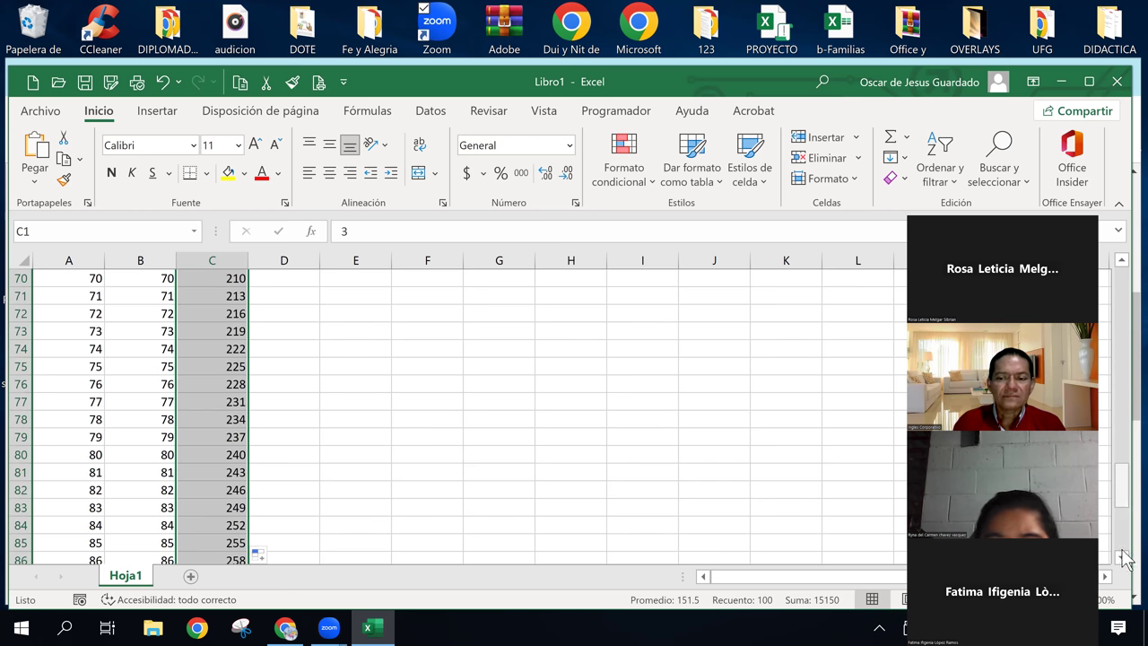
scroll(1126, 558, "down", 3)
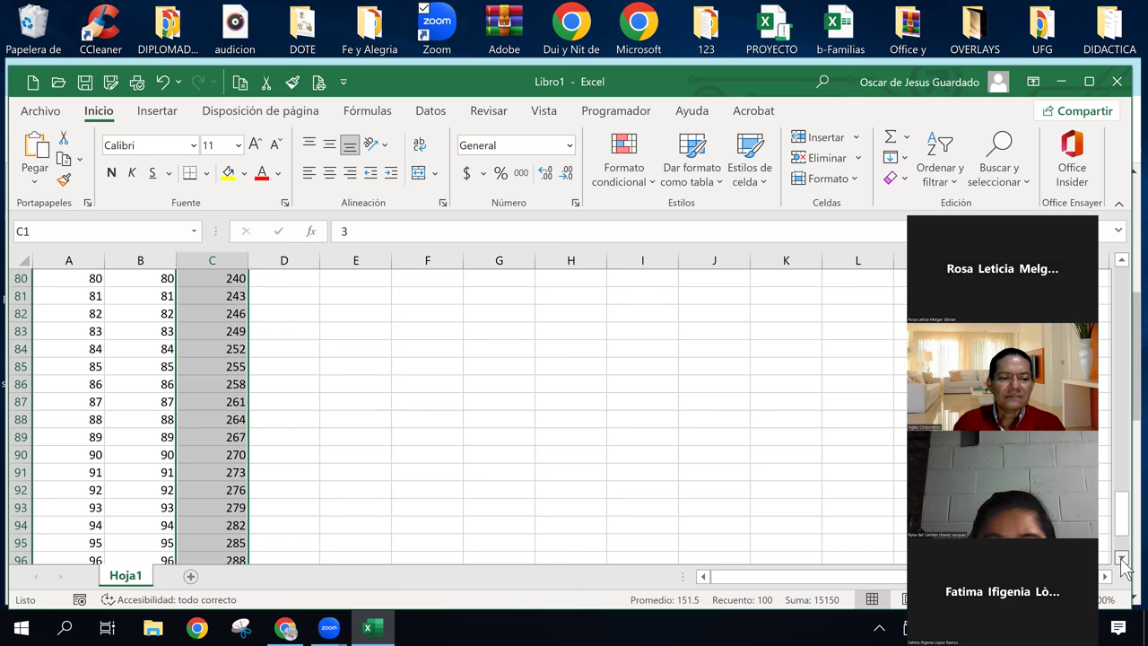
scroll(1123, 565, "down", 4)
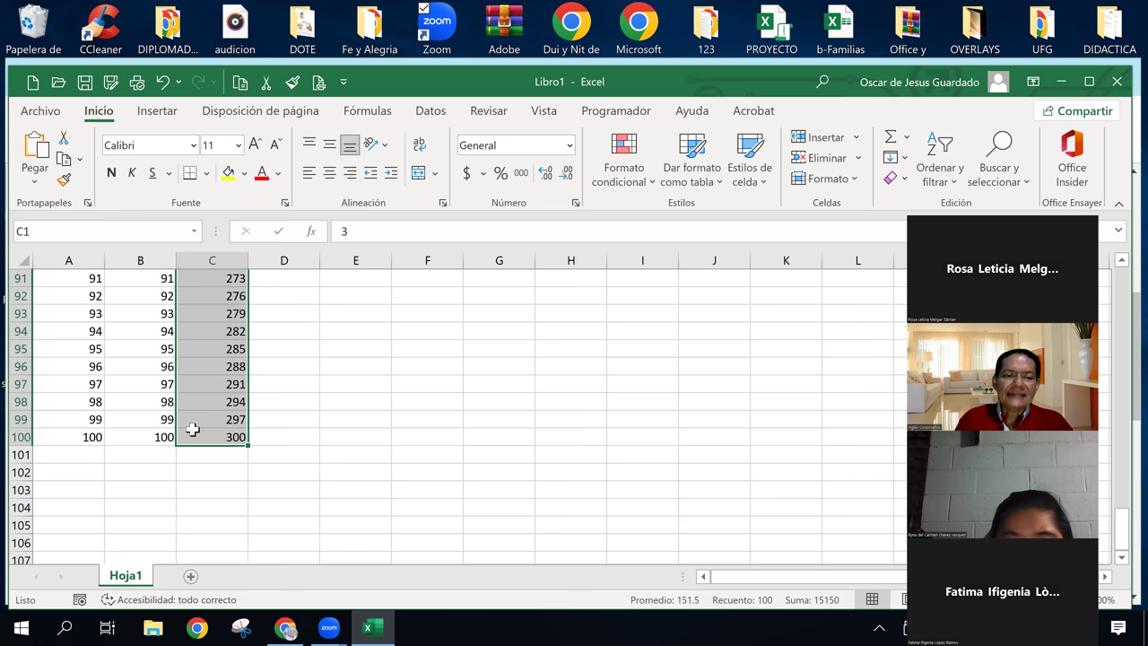
left_click(290, 315)
key("ctrl+Up")
key("Down")
key("Down")
key("ctrl+Up")
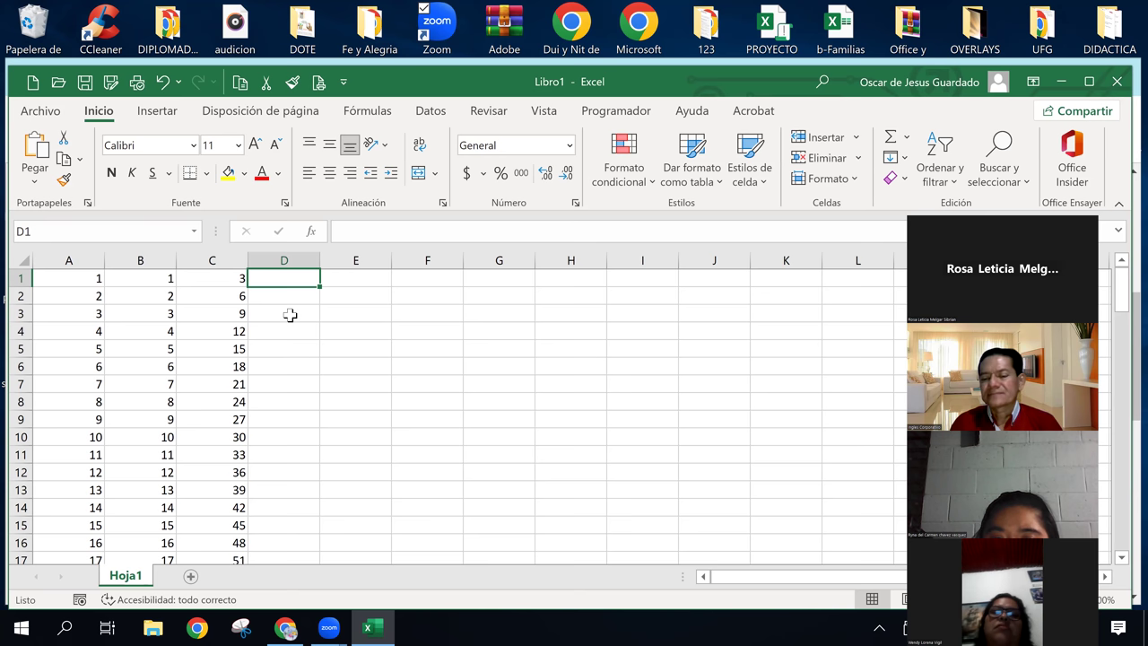
left_click_drag(1123, 305, 1127, 330)
scroll(1127, 330, "down", 3)
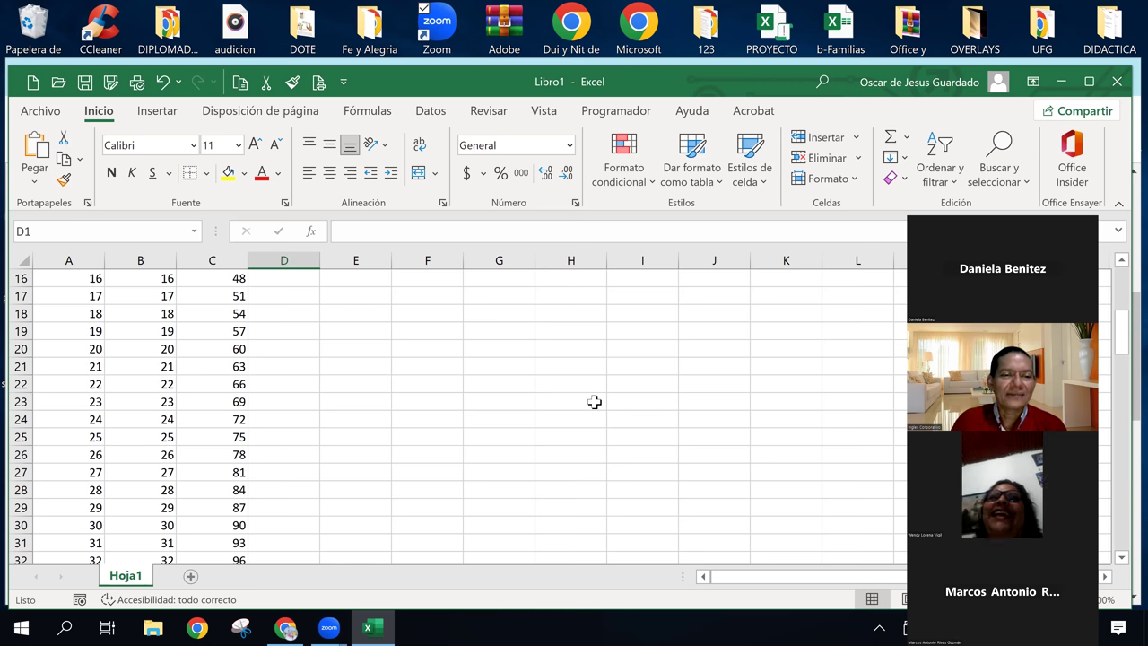
left_click(271, 335)
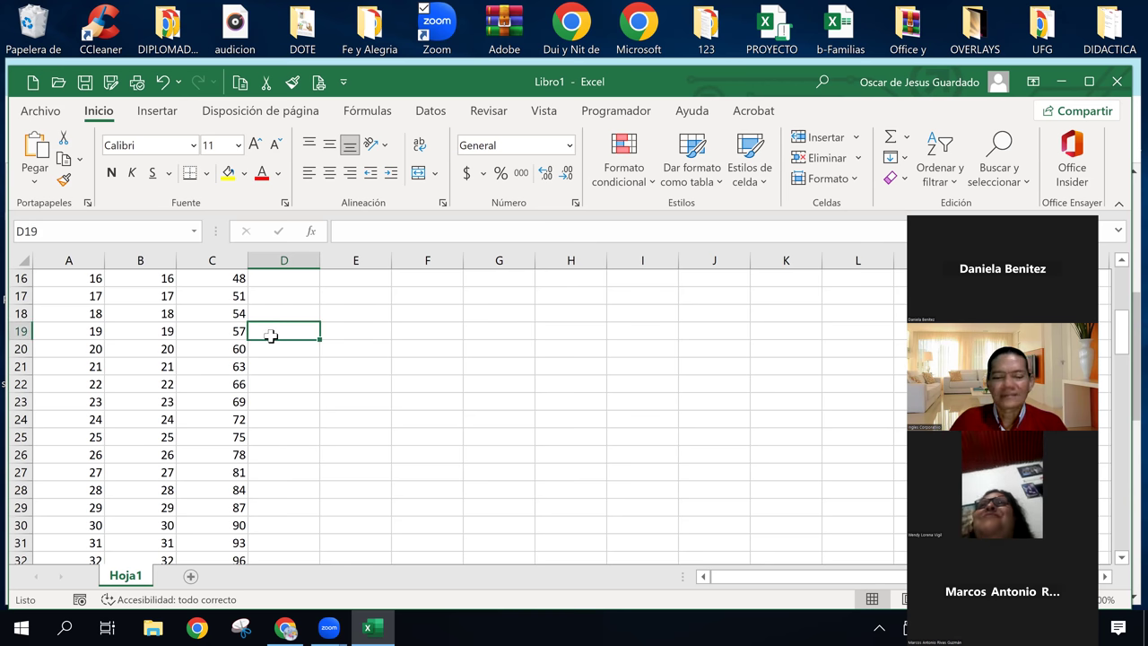
key("ctrl+Up")
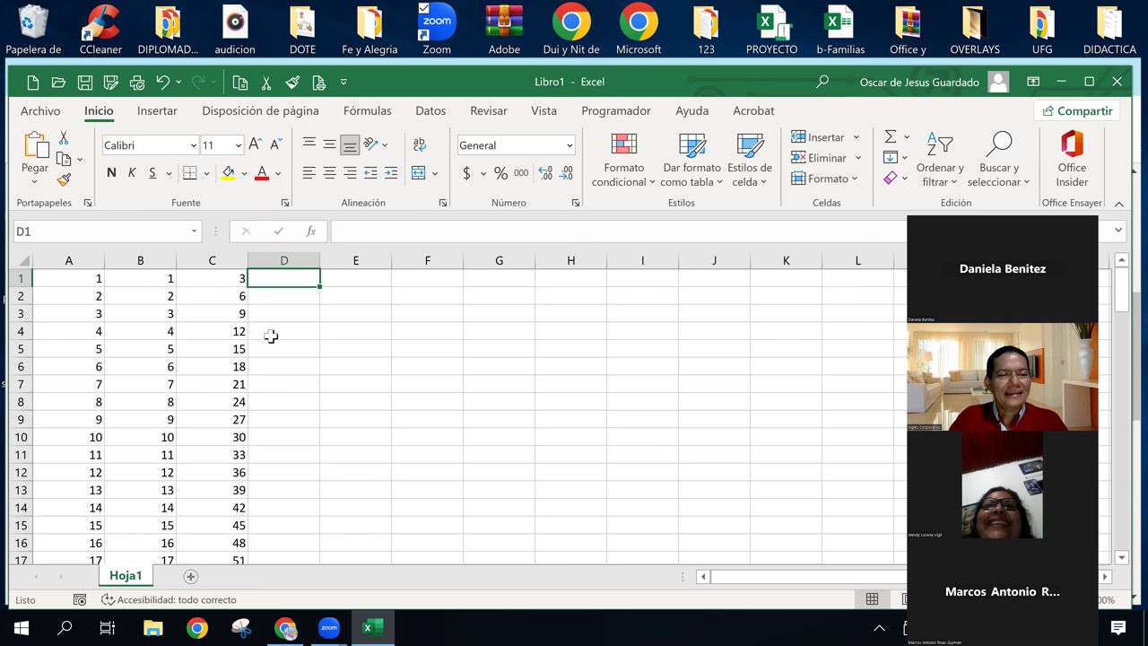
key("Down")
key("Down")
key("Down")
key("Down")
key("Down")
key("Down")
key("Down")
key("Up")
key("Up")
key("Up")
key("Up")
key("Up")
key("Up")
key("Up")
key("Right")
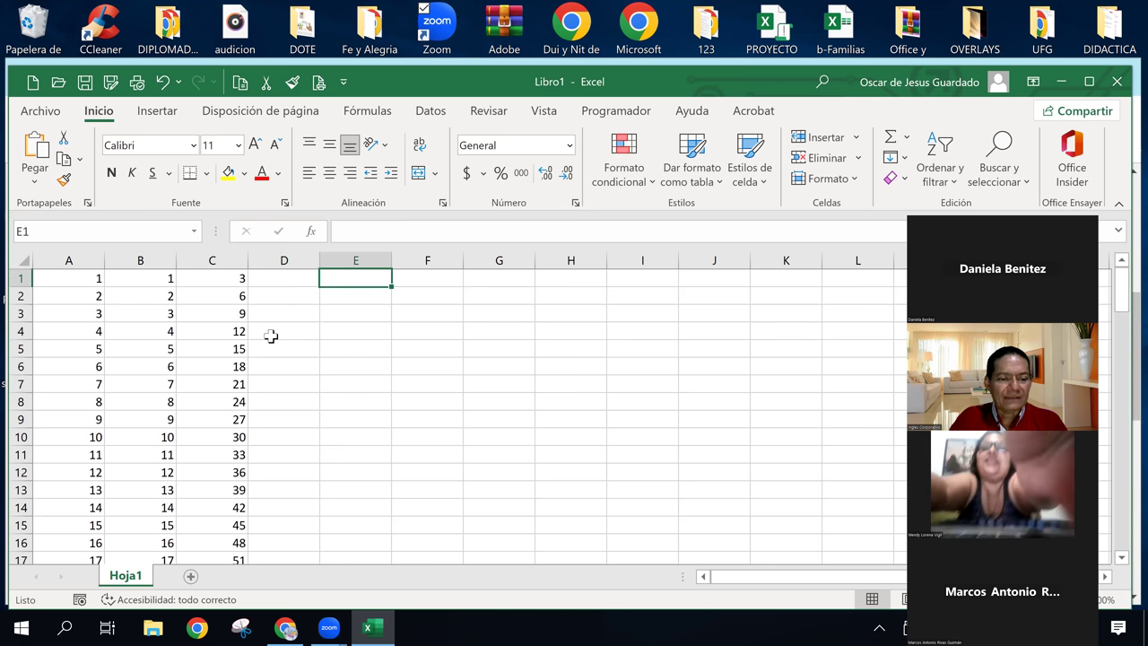
- Enter 10 in E1 and 20 in E2, then select both cells
type("10")
key("Return")
key("Up")
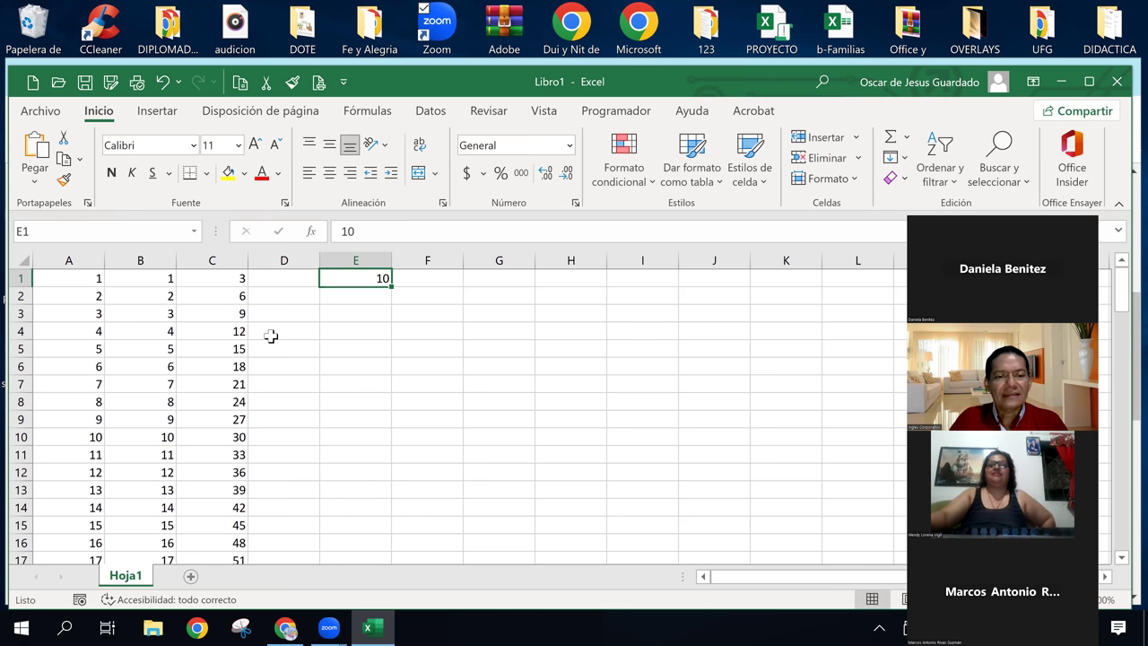
key("Down")
type("20")
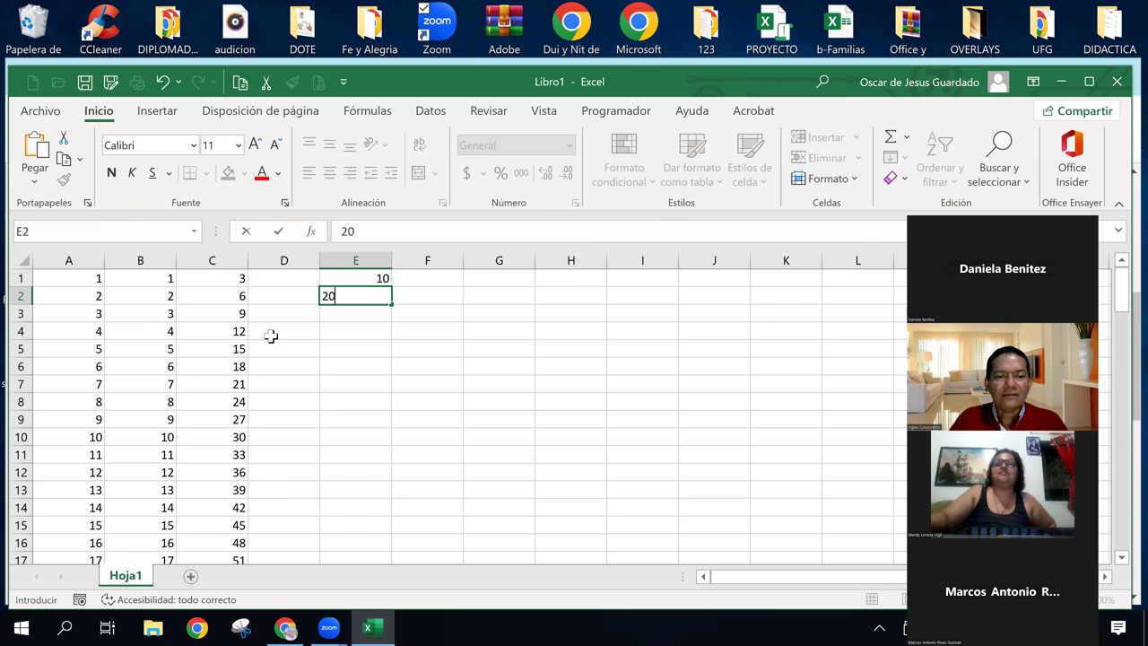
key("Up")
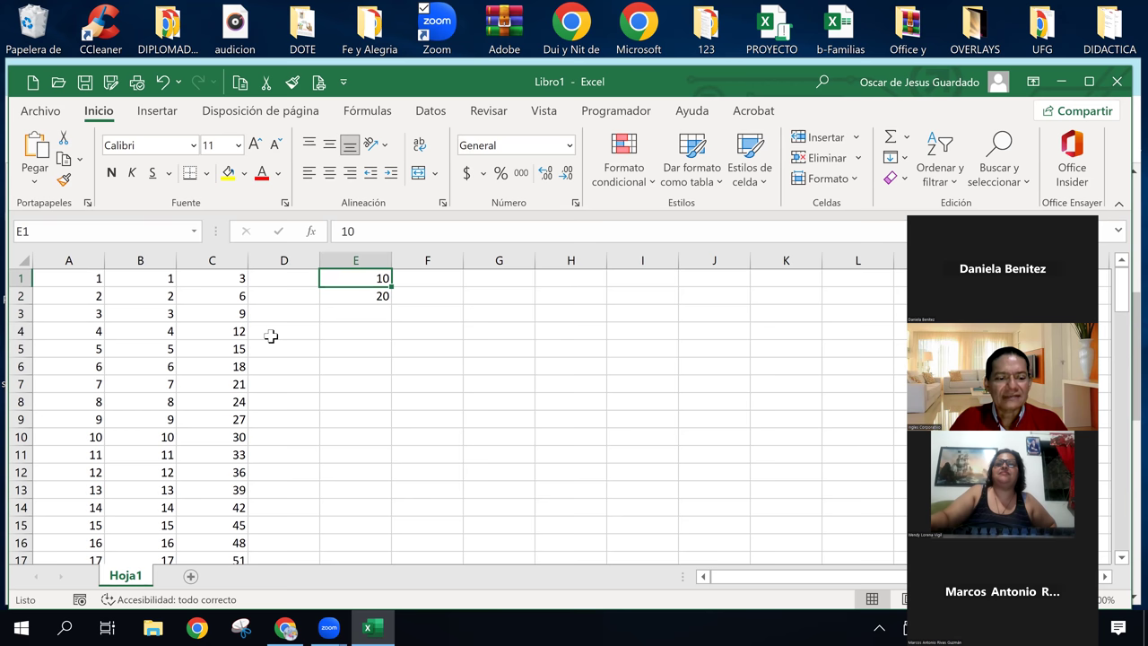
key("shift+Down")
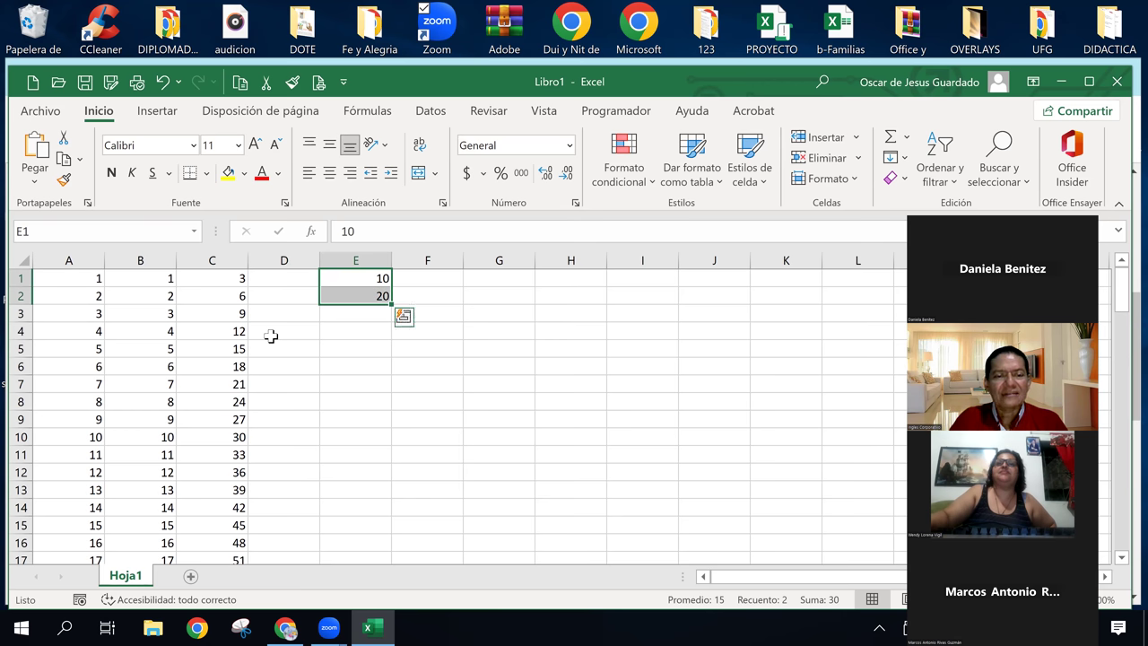
key("shift+Up")
key("shift+Down")
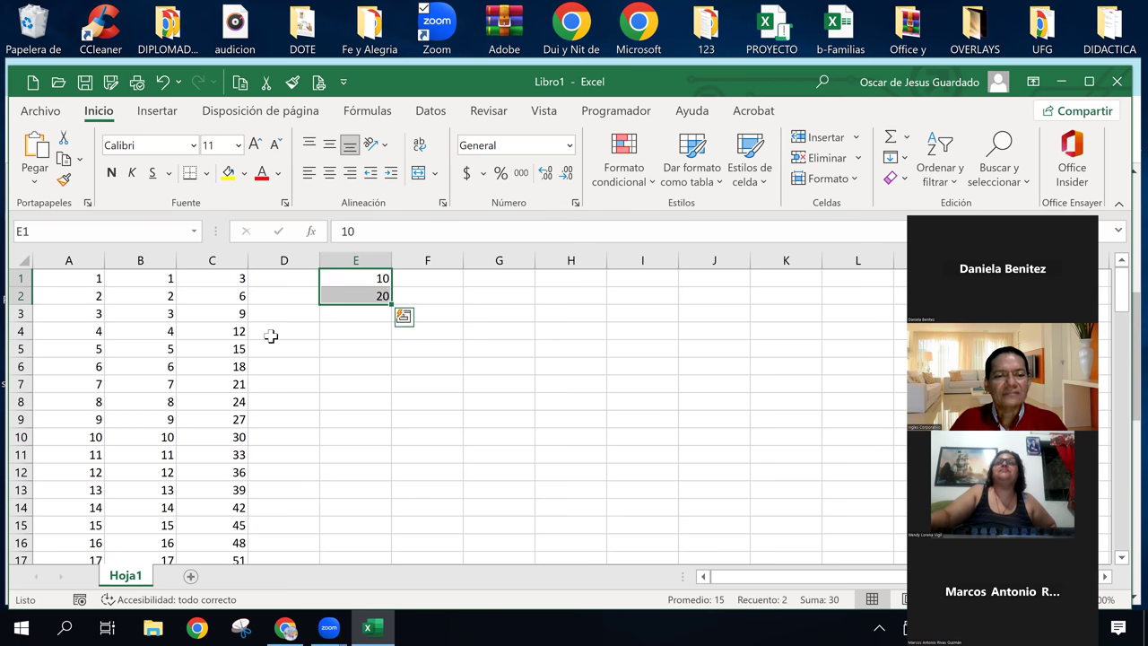
- Clear the 20 from E2 and reselect the 10 in E1
left_click(388, 305)
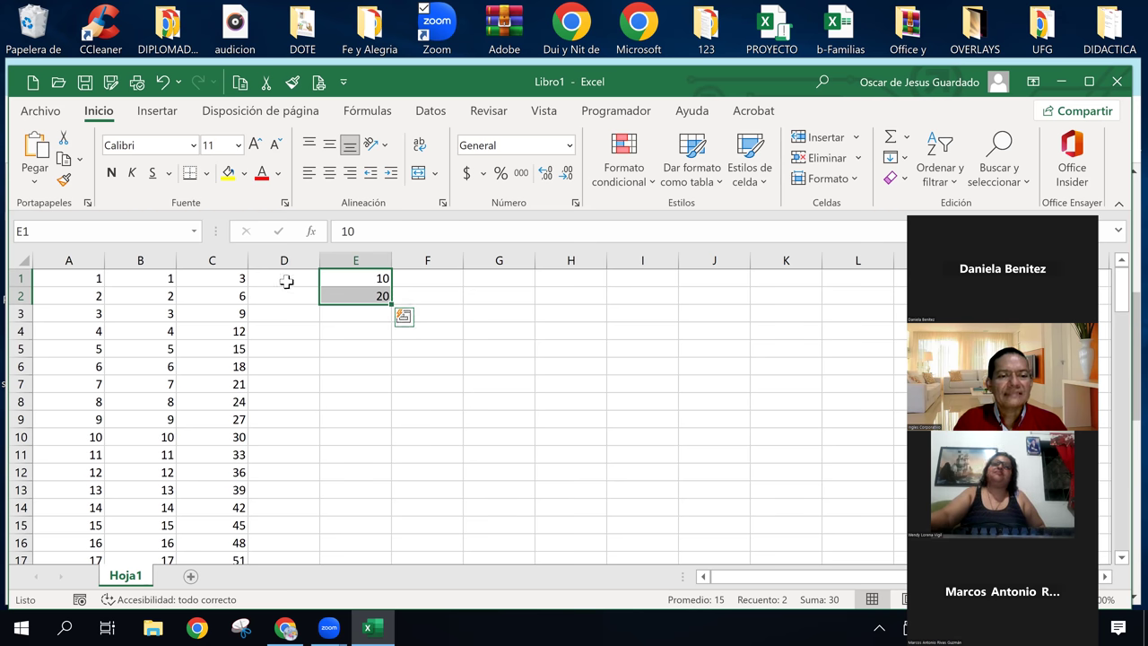
left_click(379, 294)
key("Delete")
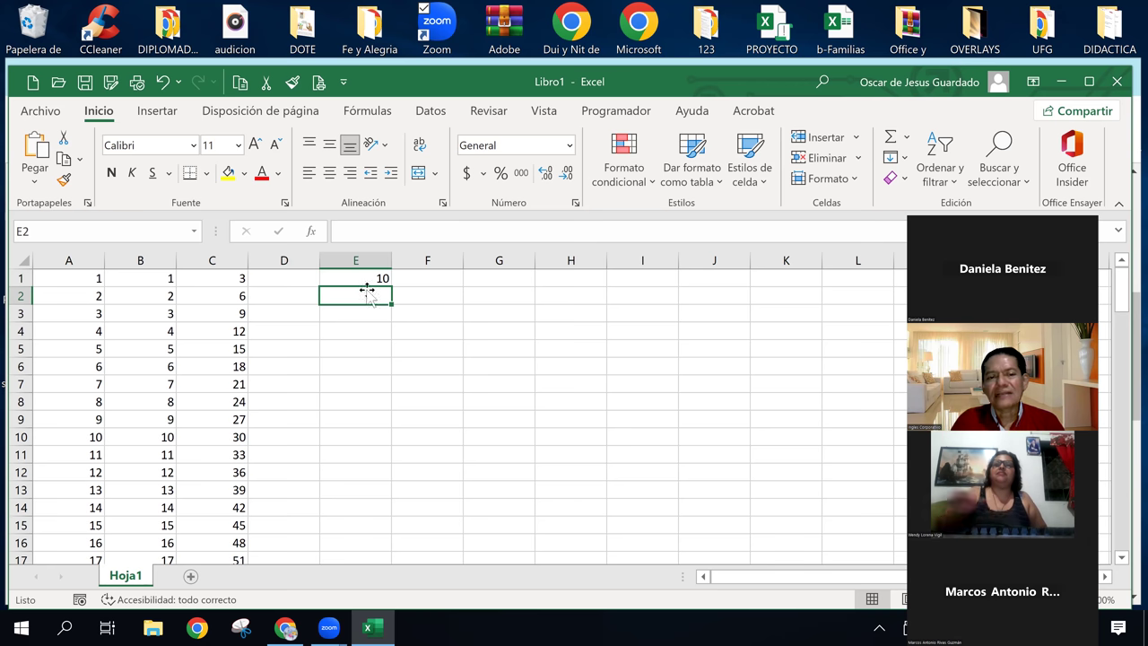
left_click(361, 278)
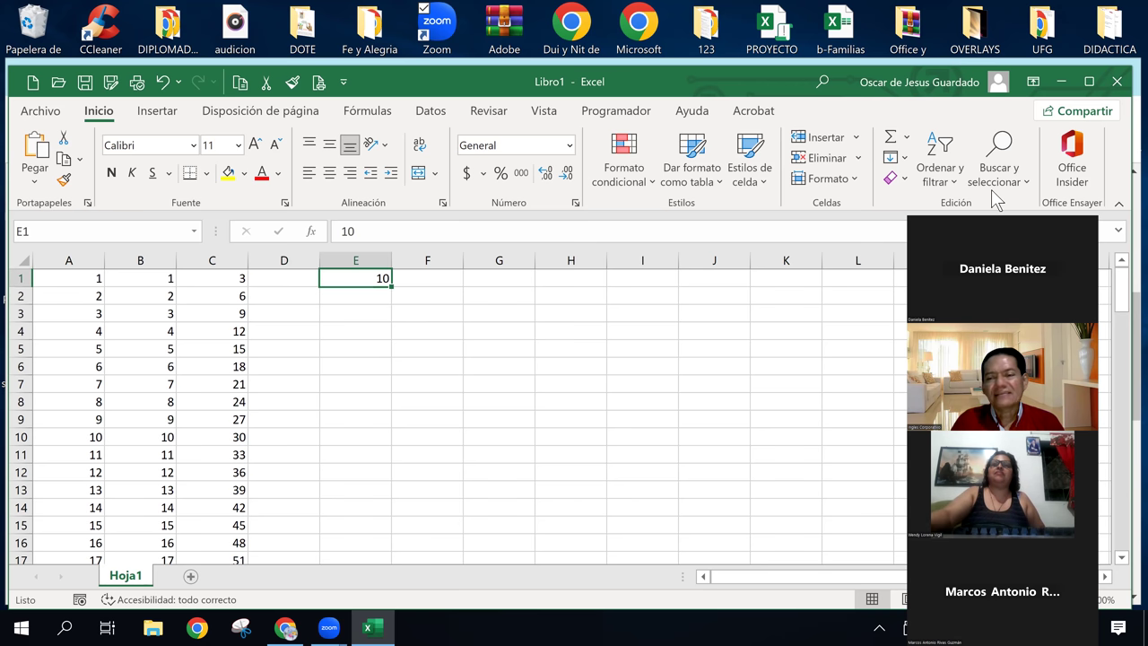
- Create a linear Columnas series from E1 with increment 10 and Límite 1000
left_click(902, 158)
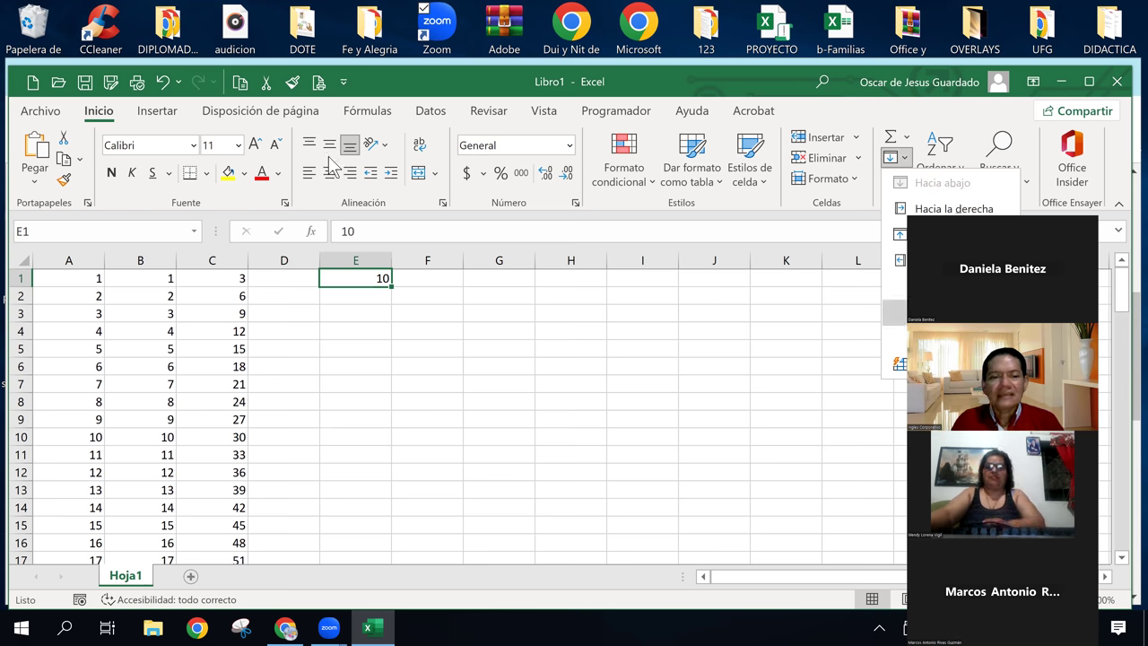
left_click(933, 312)
left_click(405, 262)
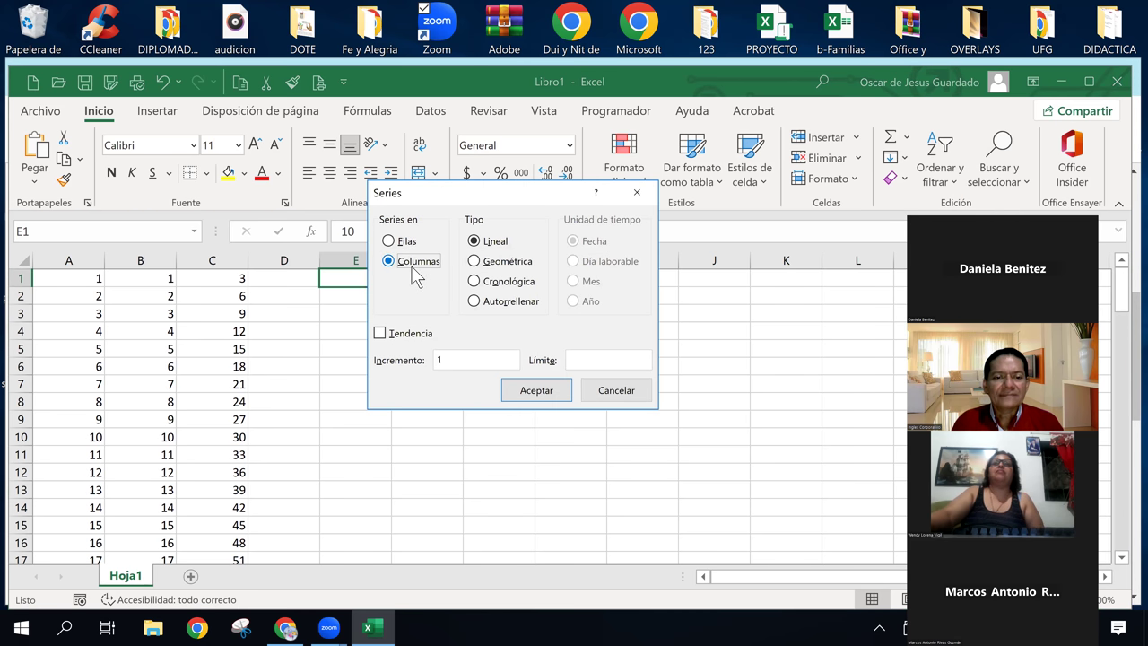
left_click(447, 359)
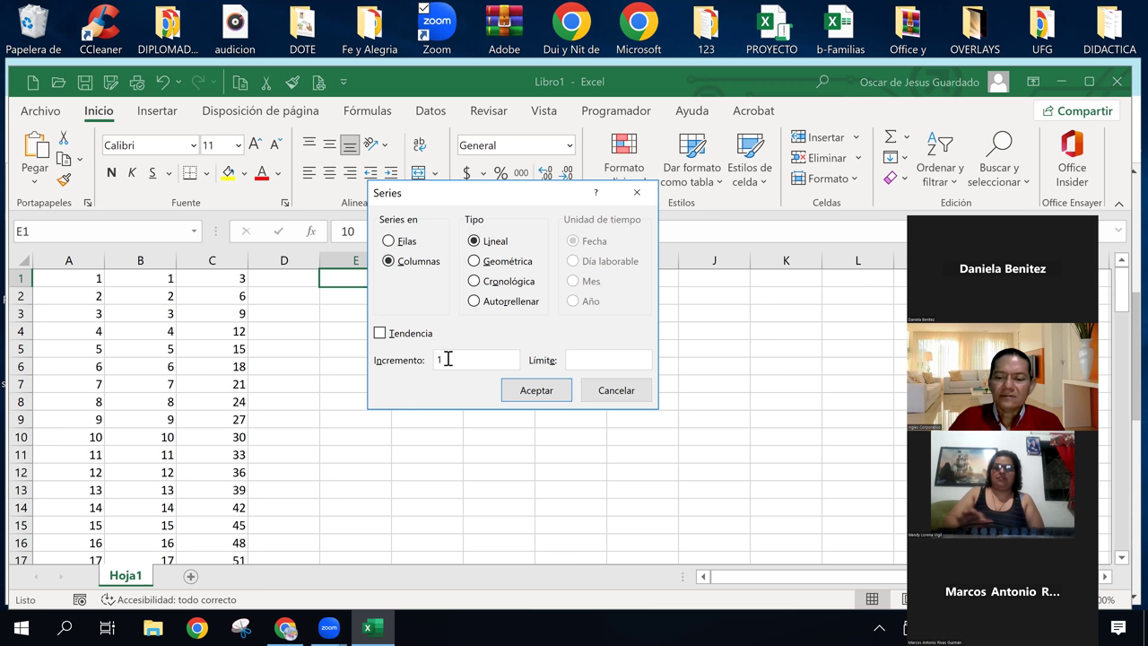
type("0")
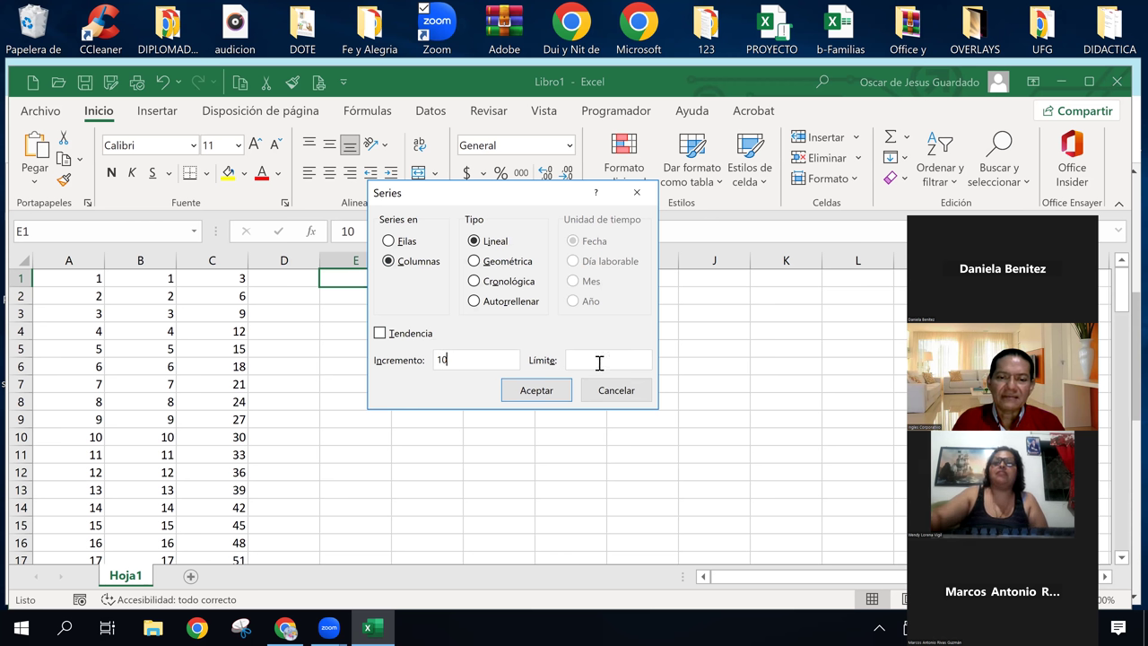
type("1000")
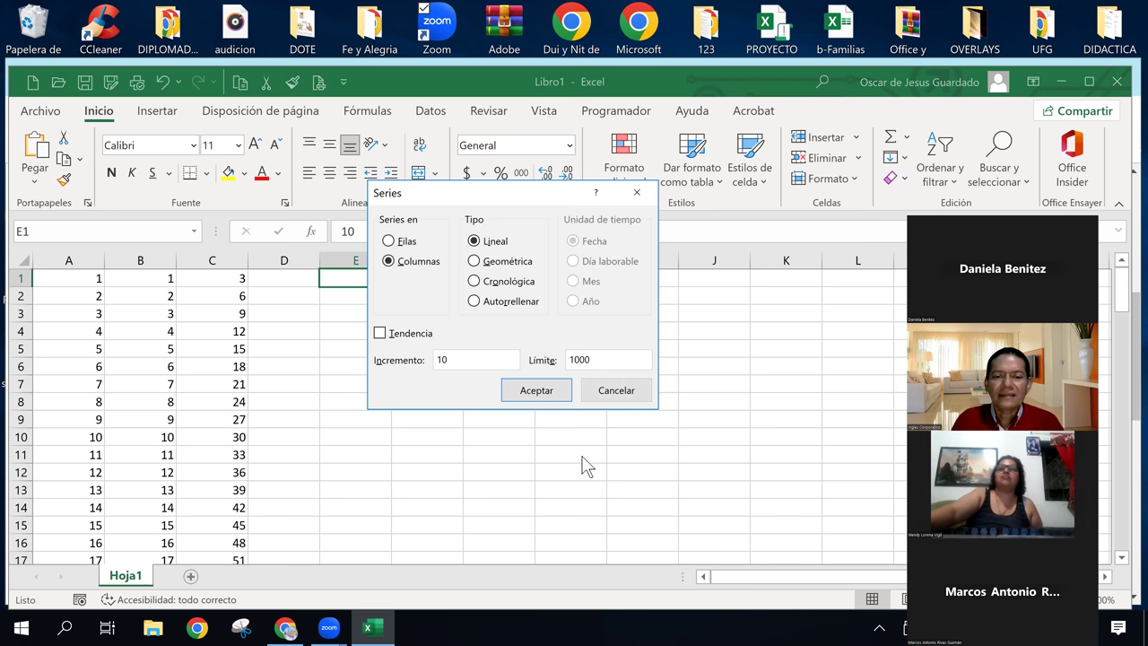
left_click(543, 392)
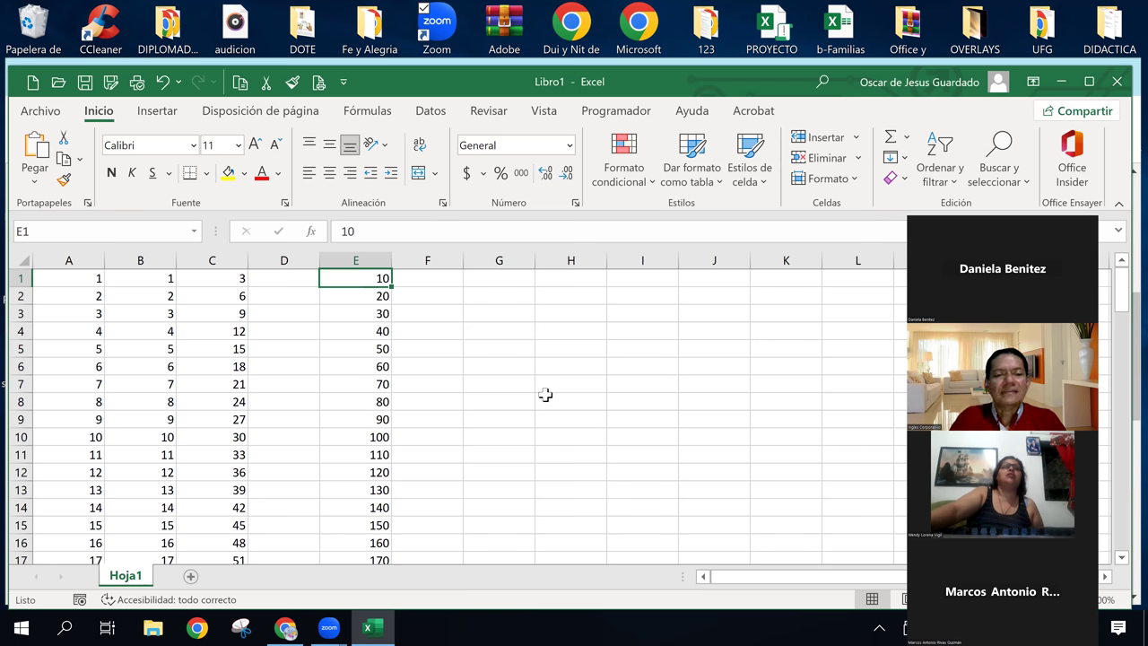
- Jump to the end of column E, then back to the top of column D
key("ctrl+Down")
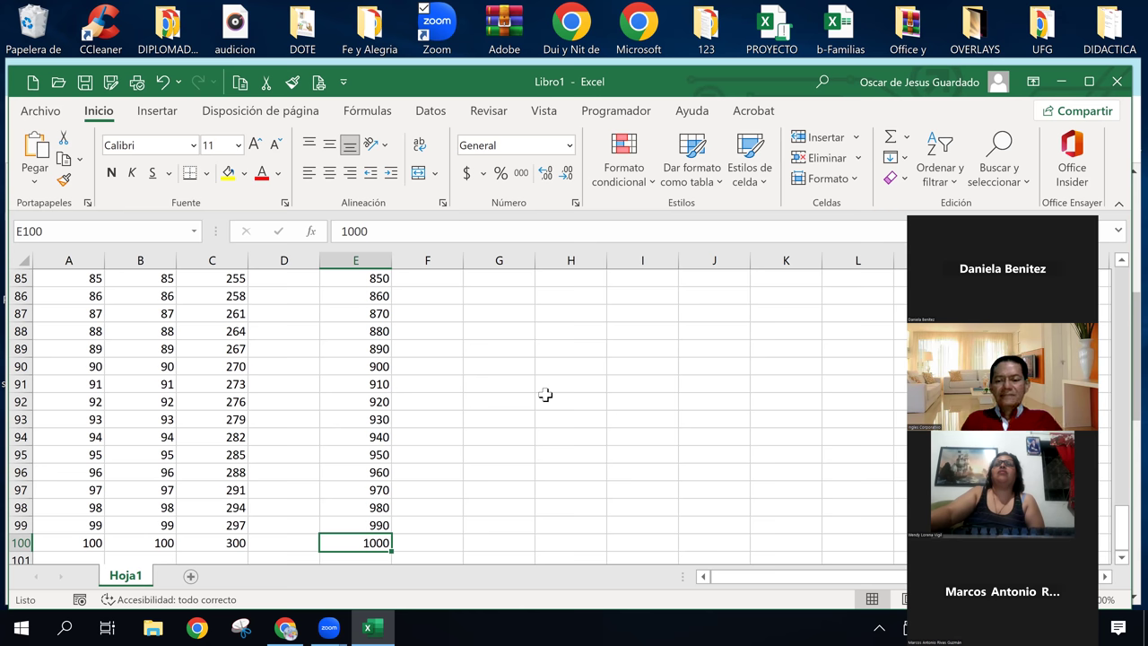
key("Left")
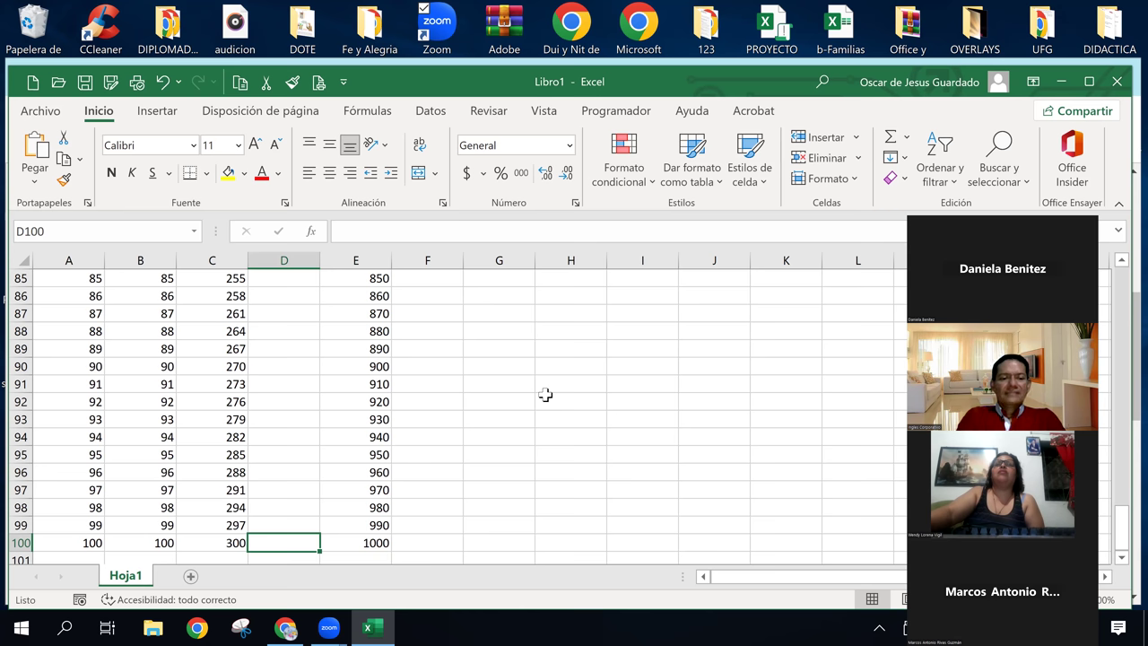
key("ctrl+Up")
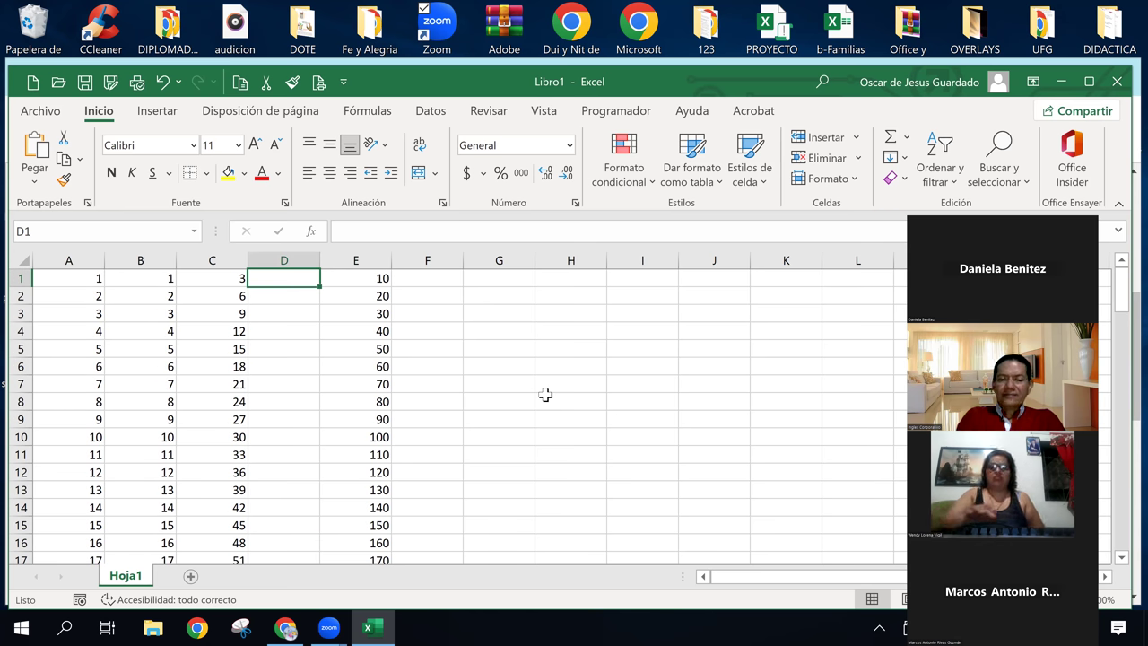
- Enter 5 in D1 and 10 in D2, then fill column D down to row 100
type("5")
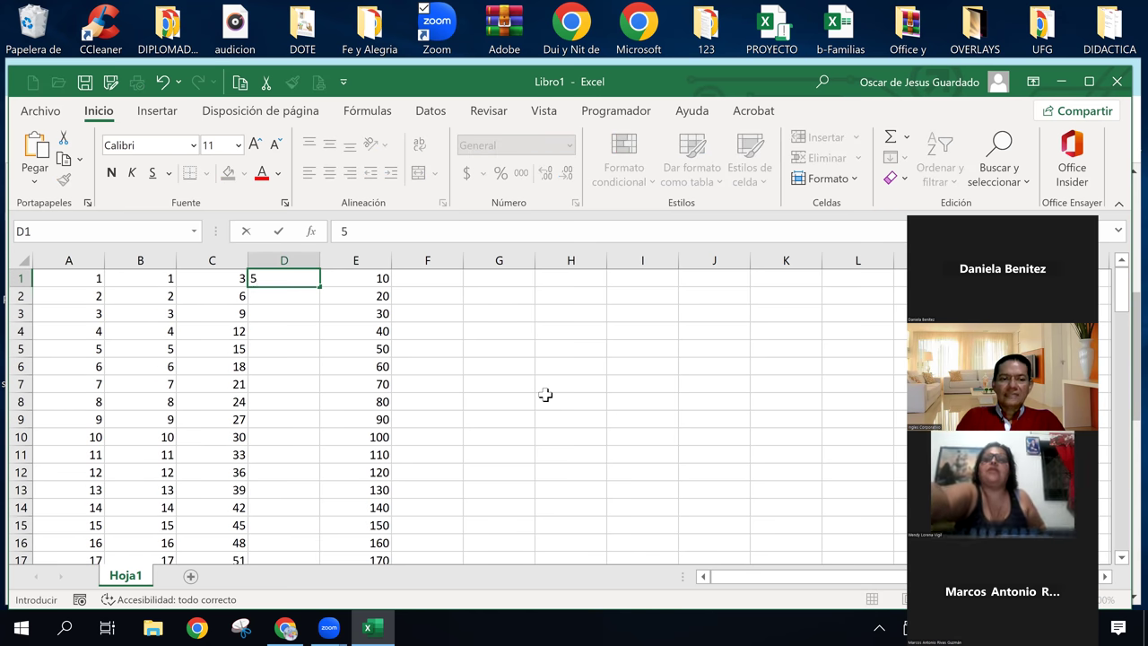
key("Return")
type("0")
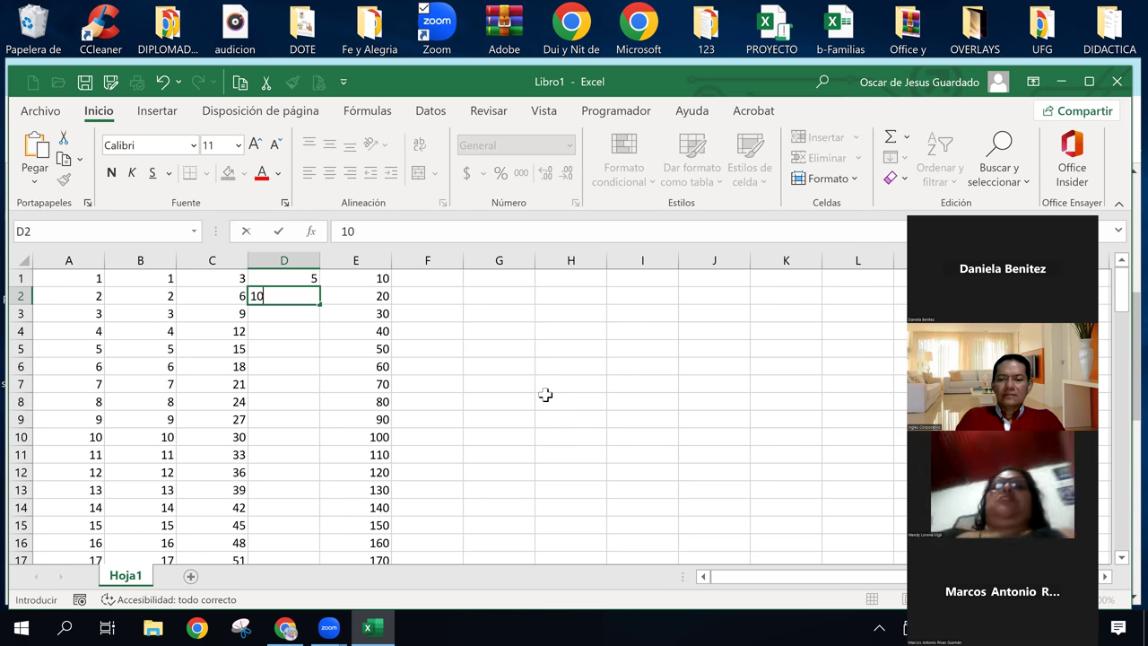
key("ctrl+Return")
key("Up")
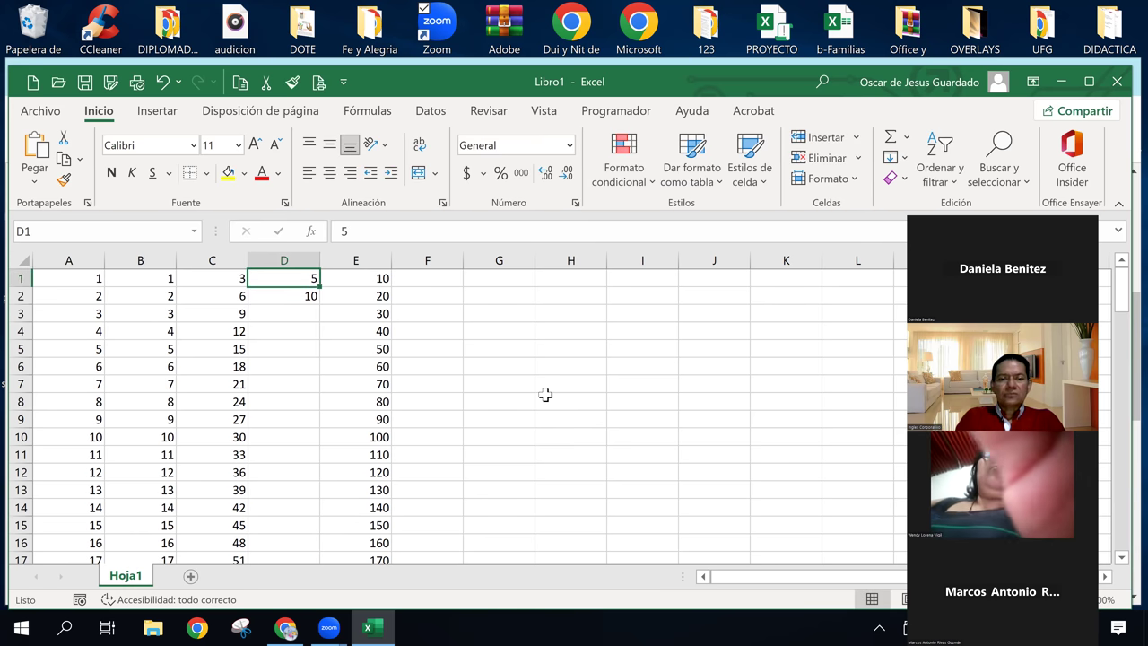
key("Down")
key("Delete")
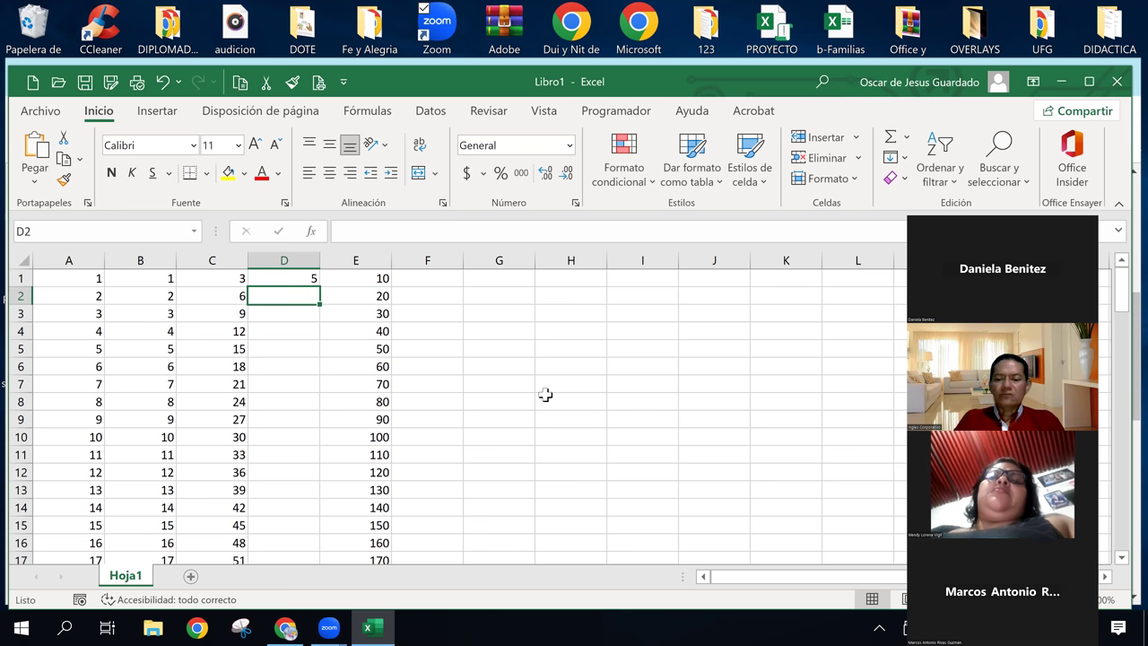
type("10")
key("Up")
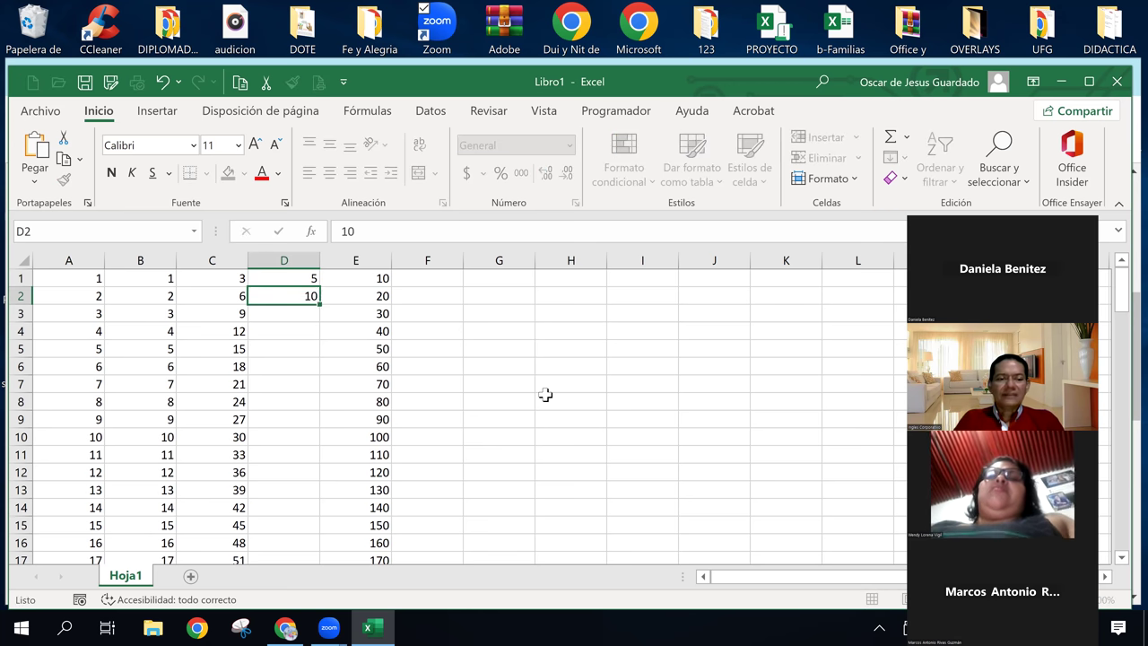
key("shift+Down")
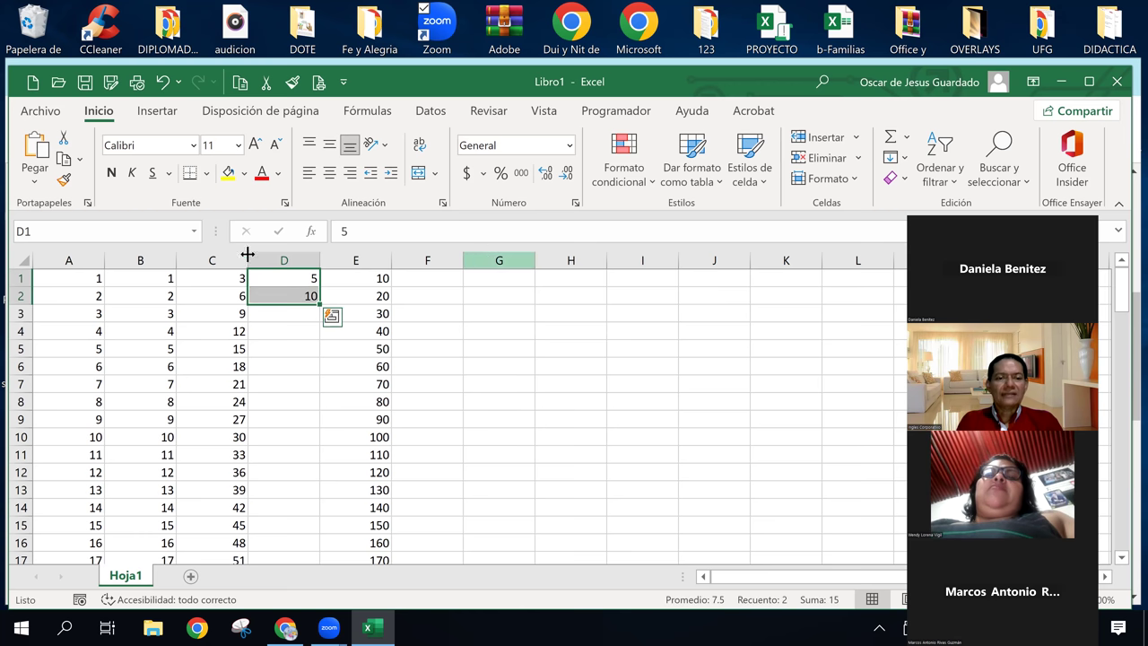
double_click(320, 306)
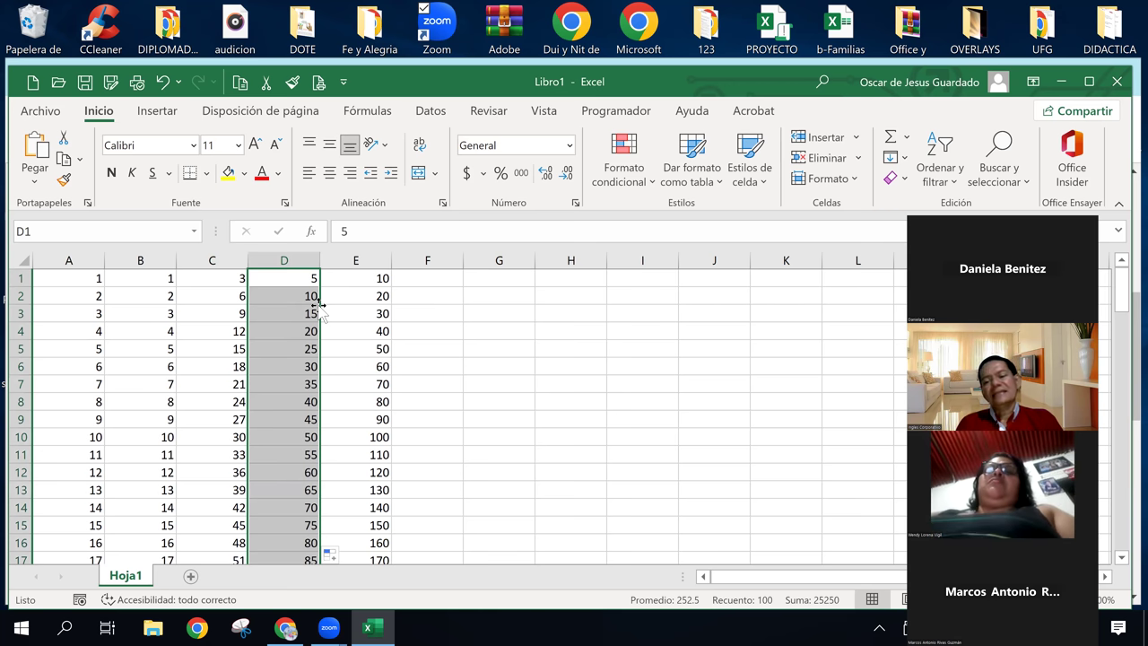
- Inspect the first and last values of the column D series against column C
key("ctrl+Down")
key("Up")
key("Down")
key("Up")
key("Up")
key("Up")
key("Up")
key("Up")
key("ctrl+Up")
key("Down")
key("Up")
key("Down")
key("Down")
key("Left")
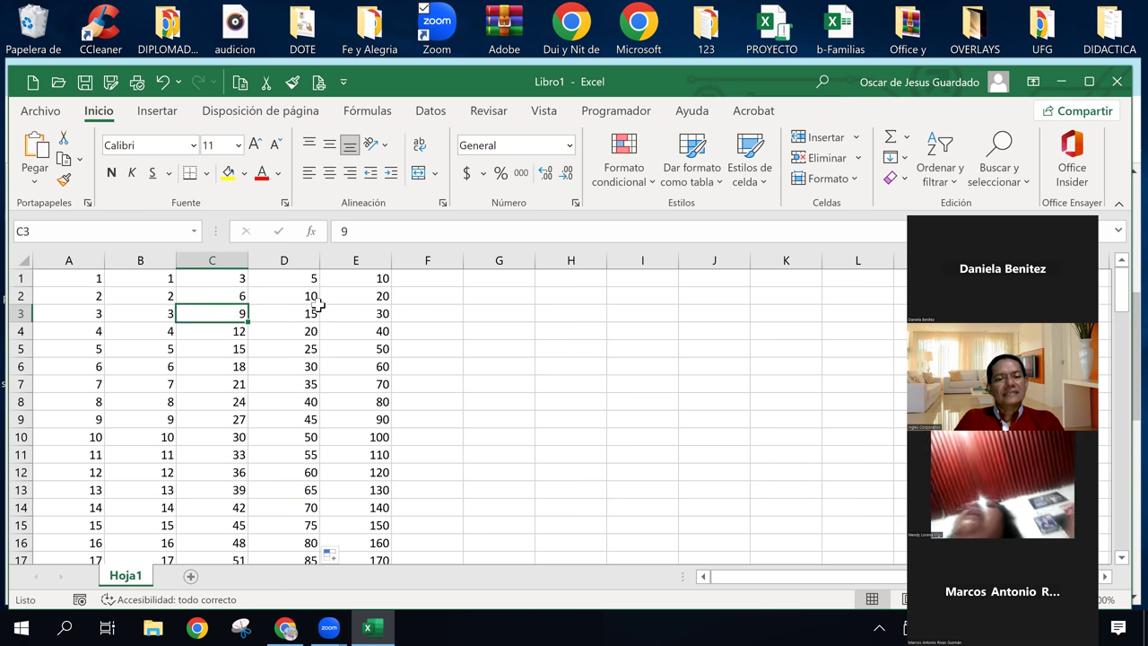
key("Up")
key("Up")
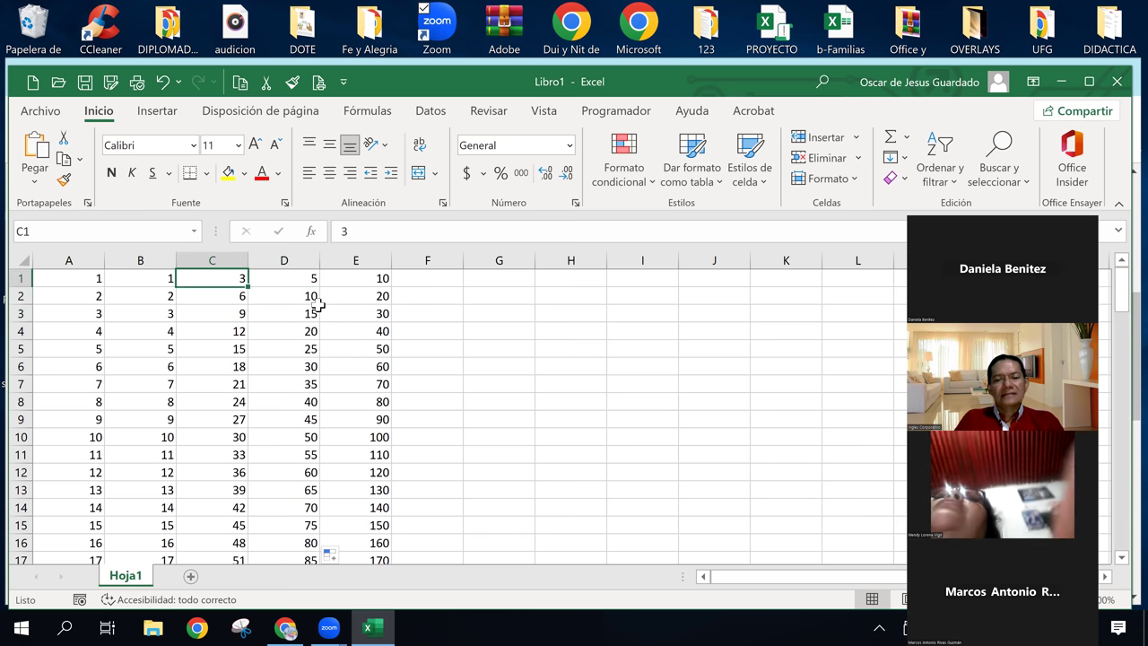
key("Right")
key("Right")
key("Right")
key("Left")
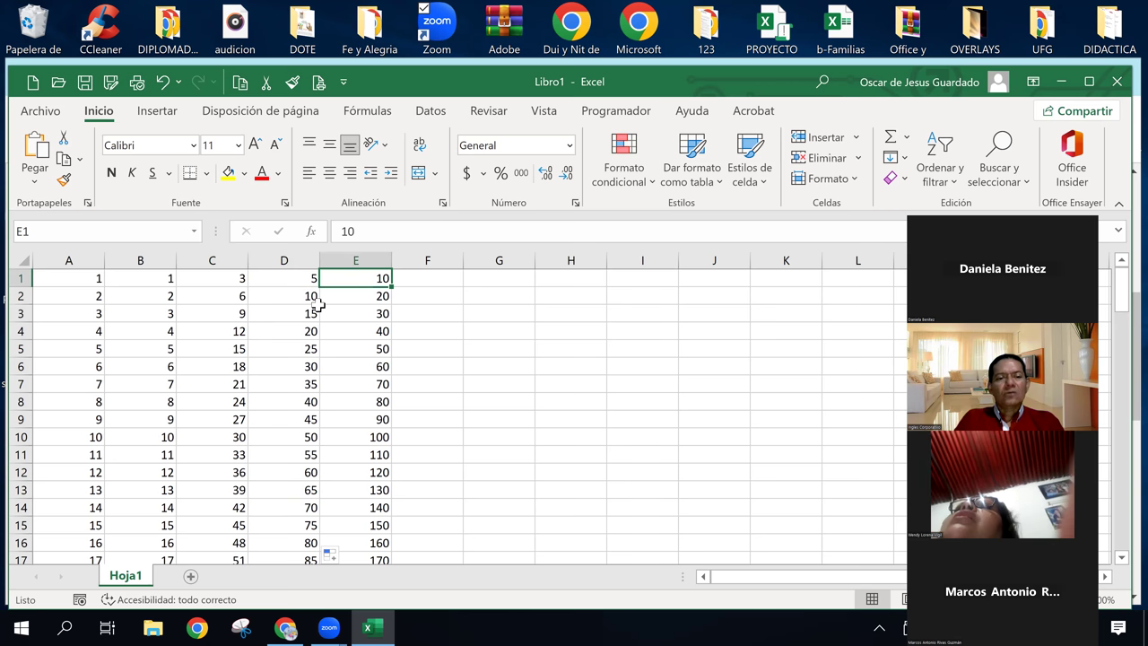
key("Left")
key("Down")
key("Down")
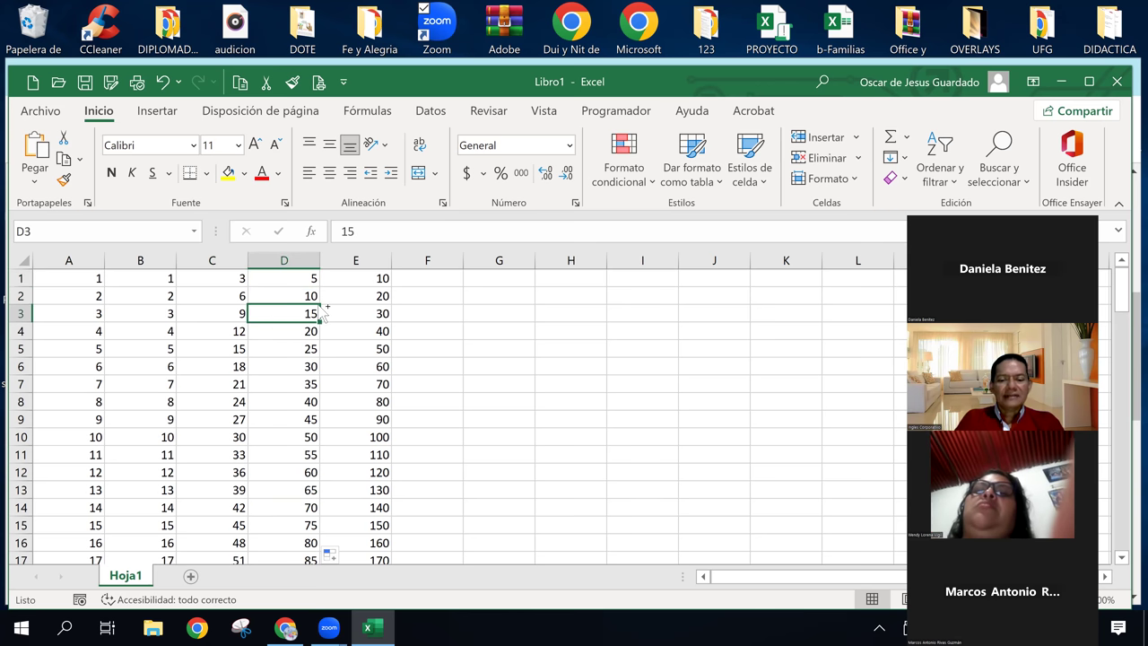
- Clear D3 downward and refill column D from the 5, 10 pattern to row 100
key("ctrl+shift+Down")
key("Delete")
scroll(321, 300, "up", 20)
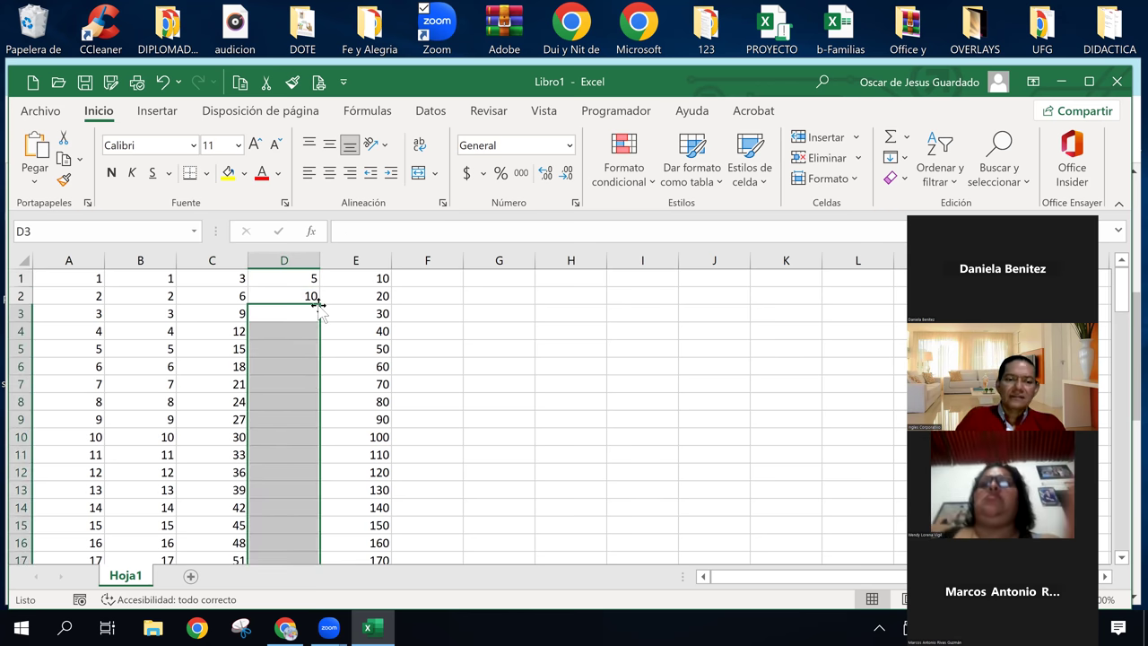
key("Up")
key("Up")
key("shift+Down")
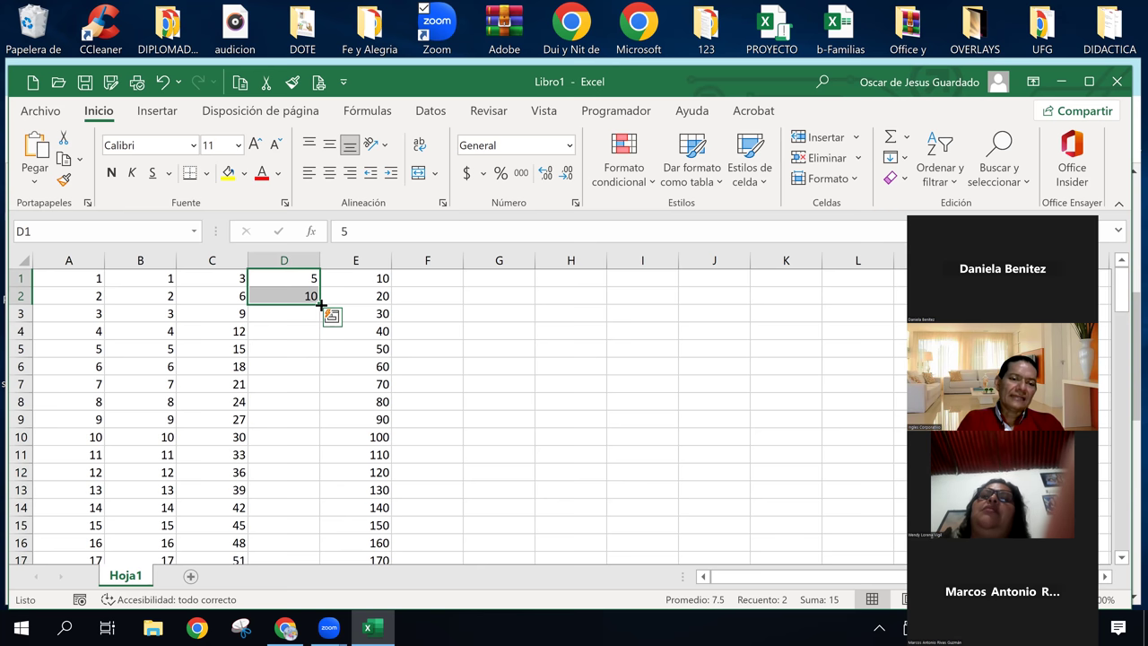
double_click(320, 306)
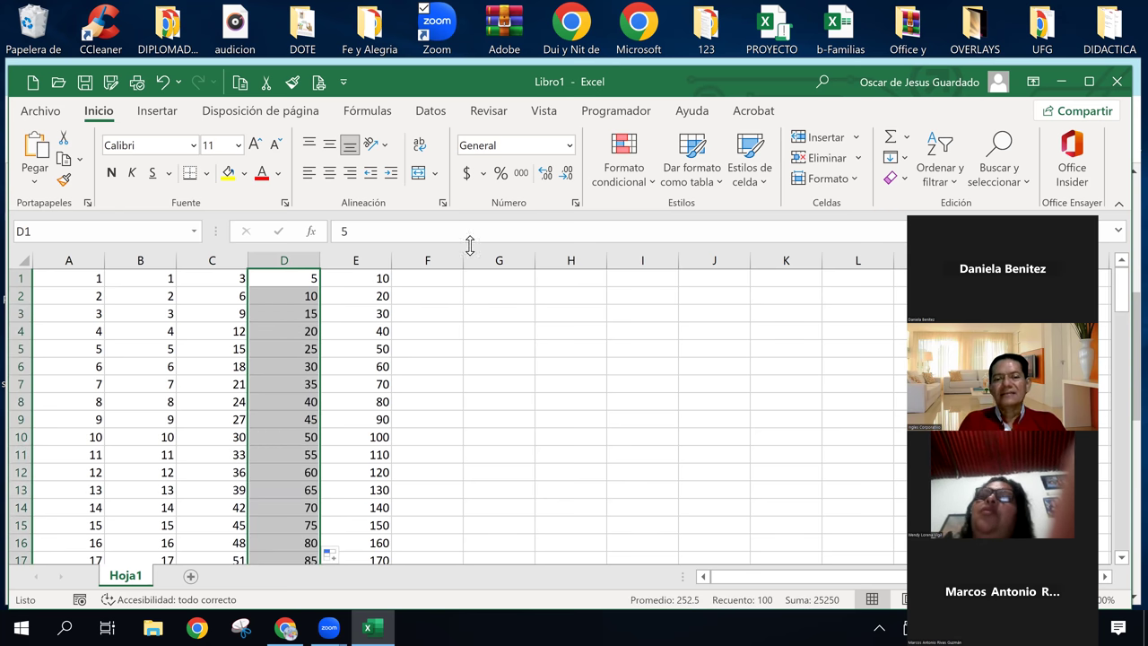
left_click(499, 284)
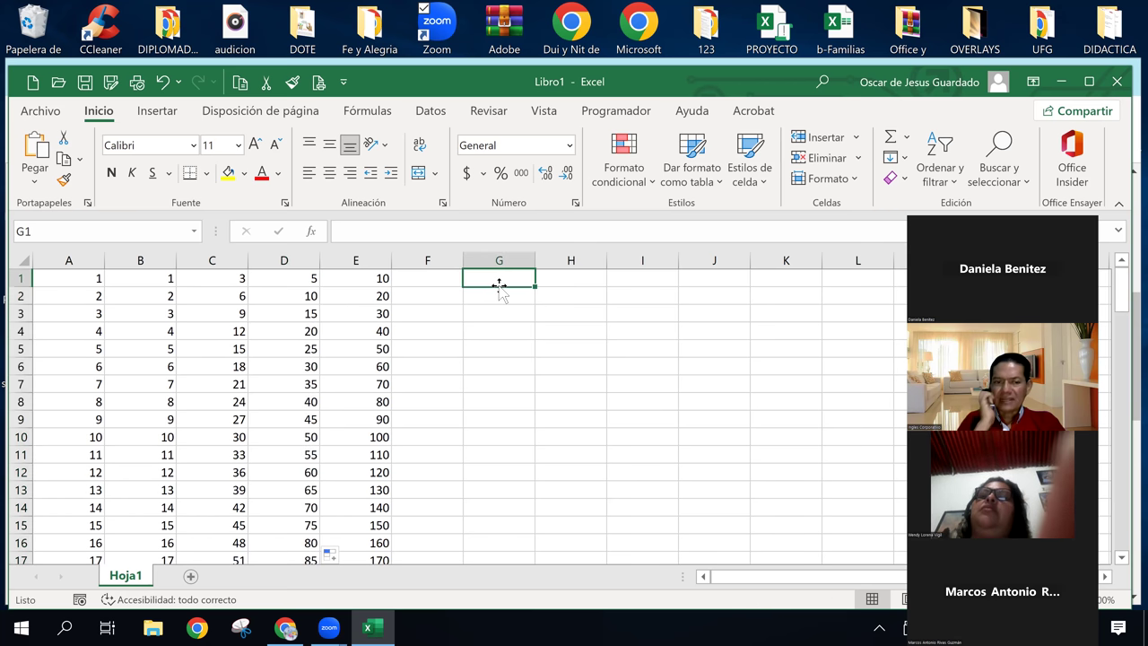
- Enter 15 in G1 and bring up the Rellenar fill options, cancelling the Series dialog once
type("15")
key("Return")
left_click(500, 284)
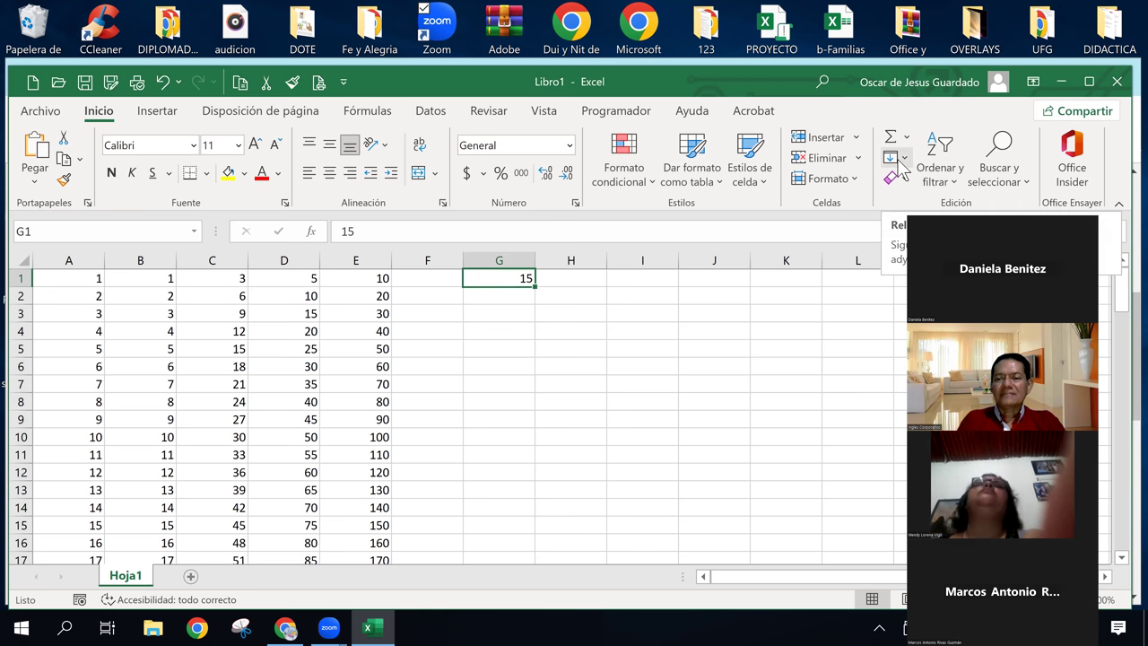
left_click(902, 160)
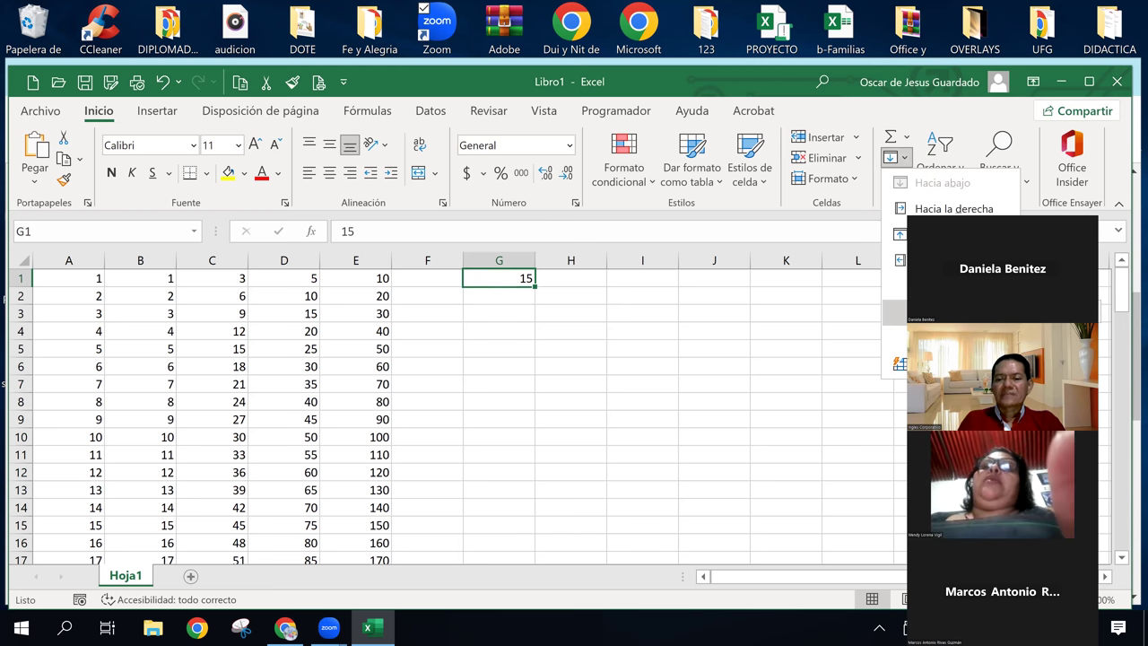
left_click(897, 311)
left_click(615, 390)
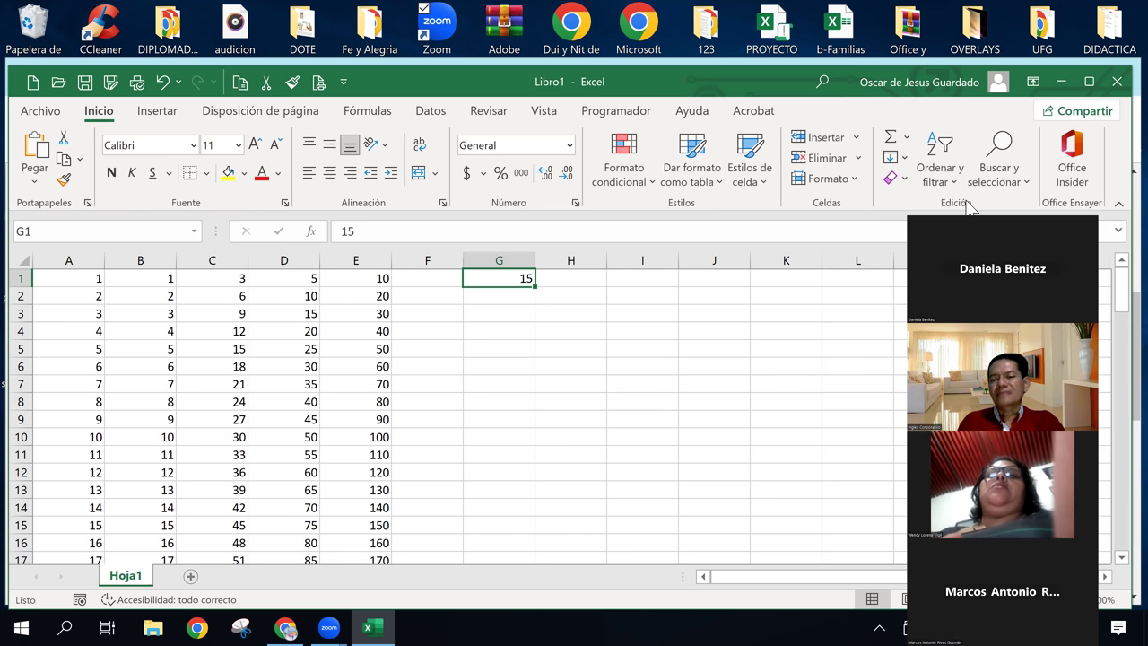
left_click(906, 157)
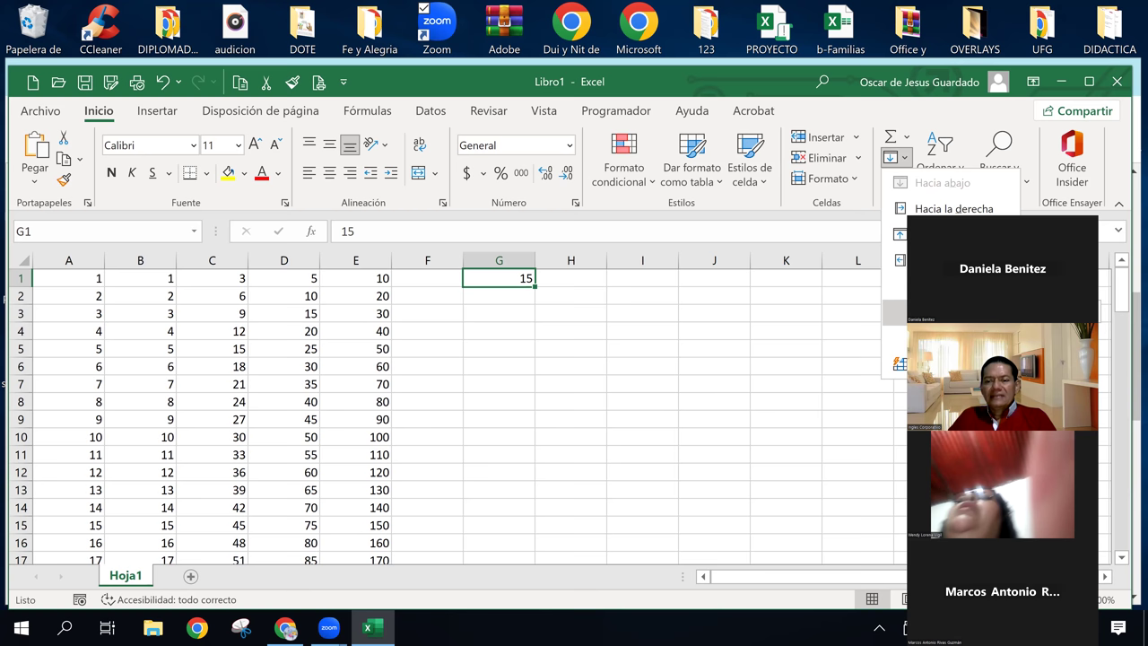
- Create a column G series stepping by 15 with a limit of 10000
left_click(933, 312)
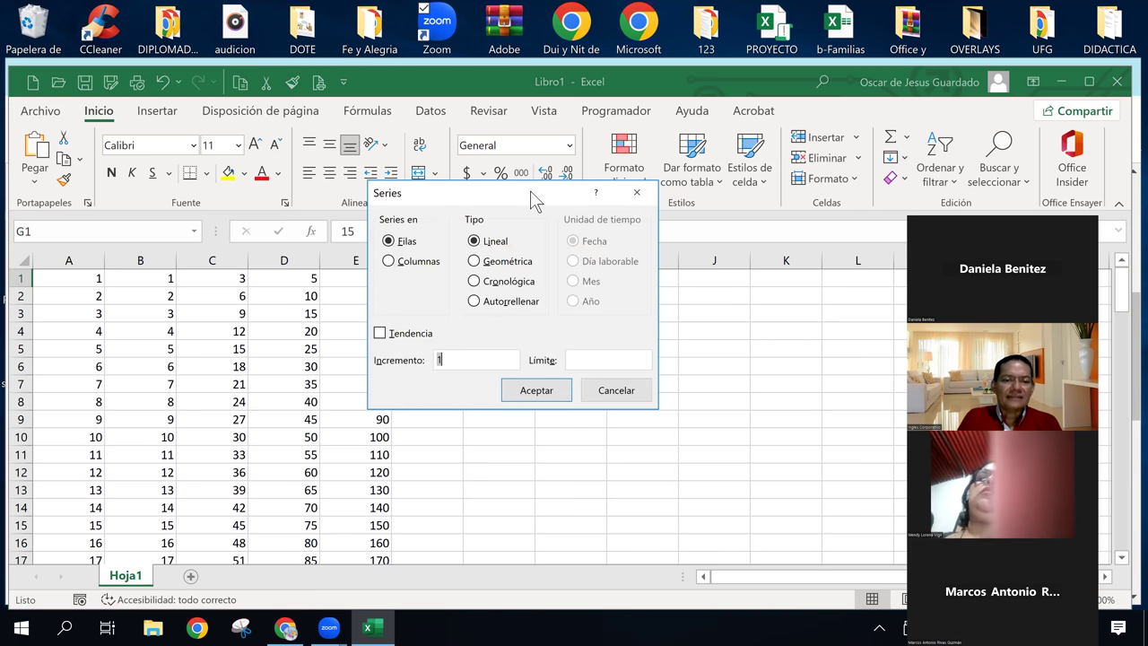
left_click_drag(531, 190, 238, 236)
left_click(114, 312)
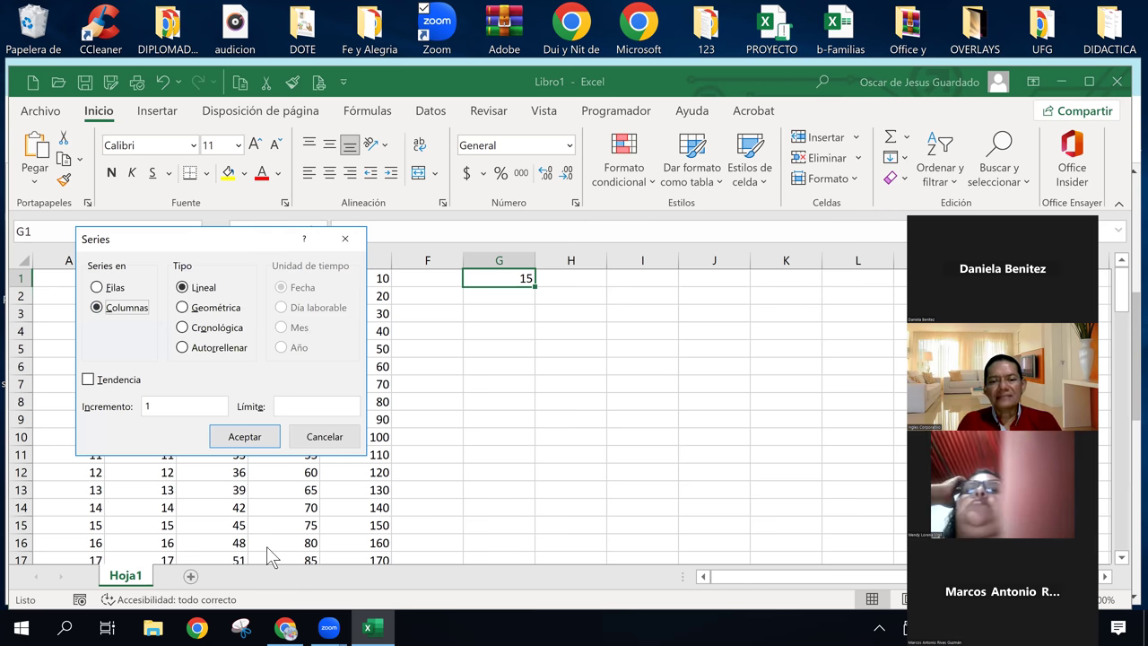
left_click(181, 406)
type("5")
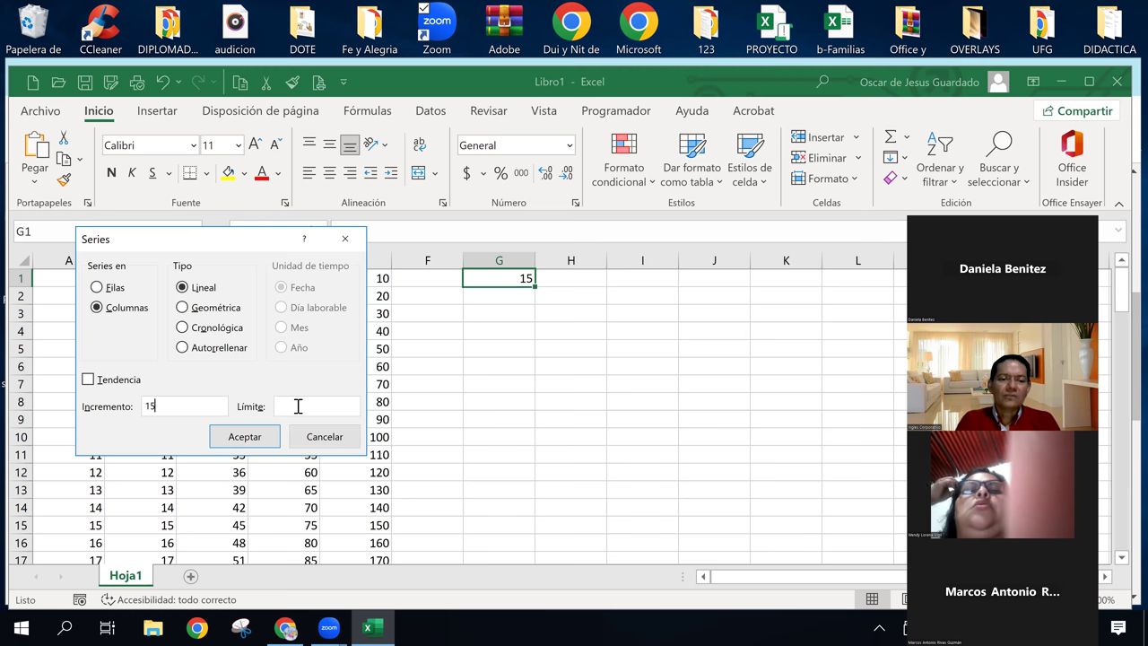
type("10000")
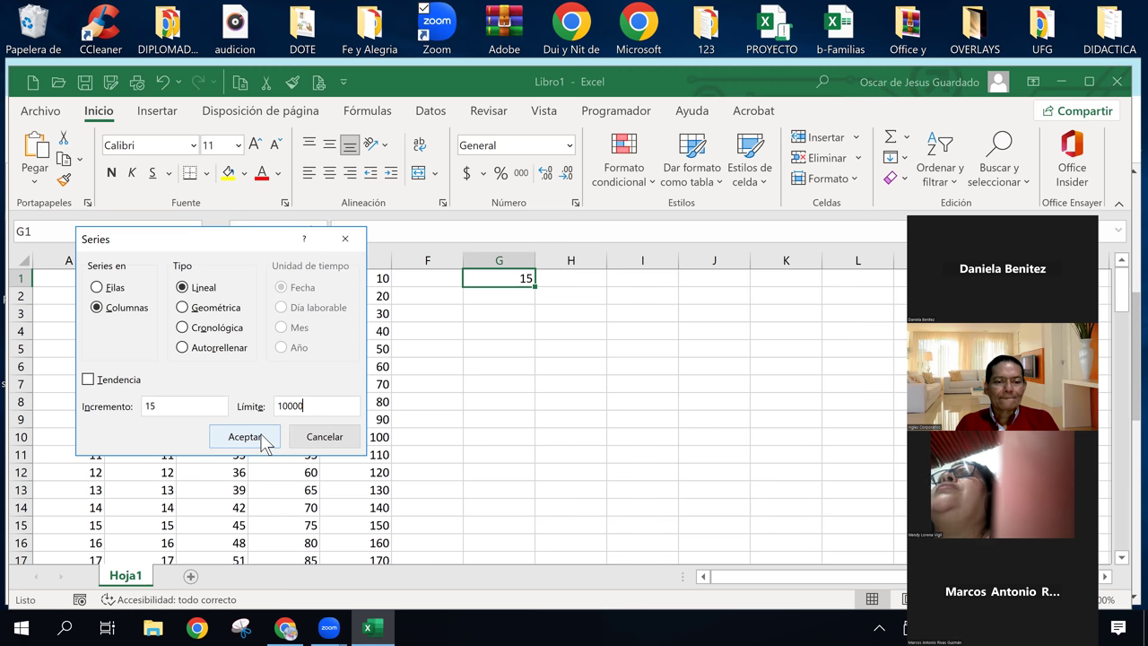
left_click(266, 443)
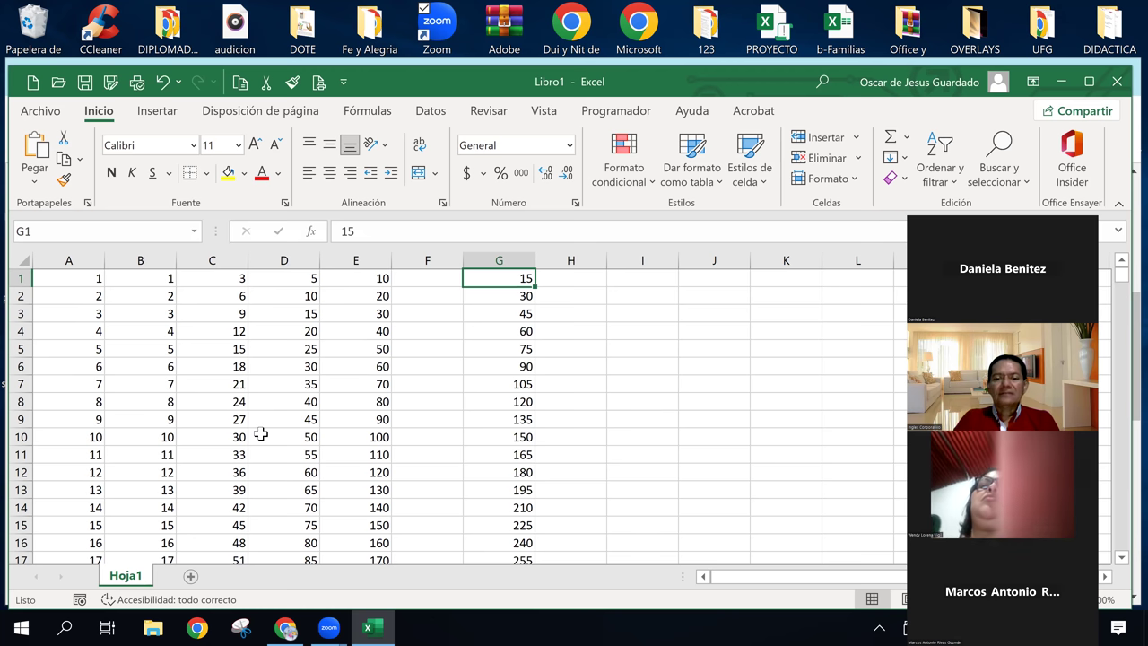
- Check that the series ends at 9990 in G666, then return to G1
key("ctrl+Down")
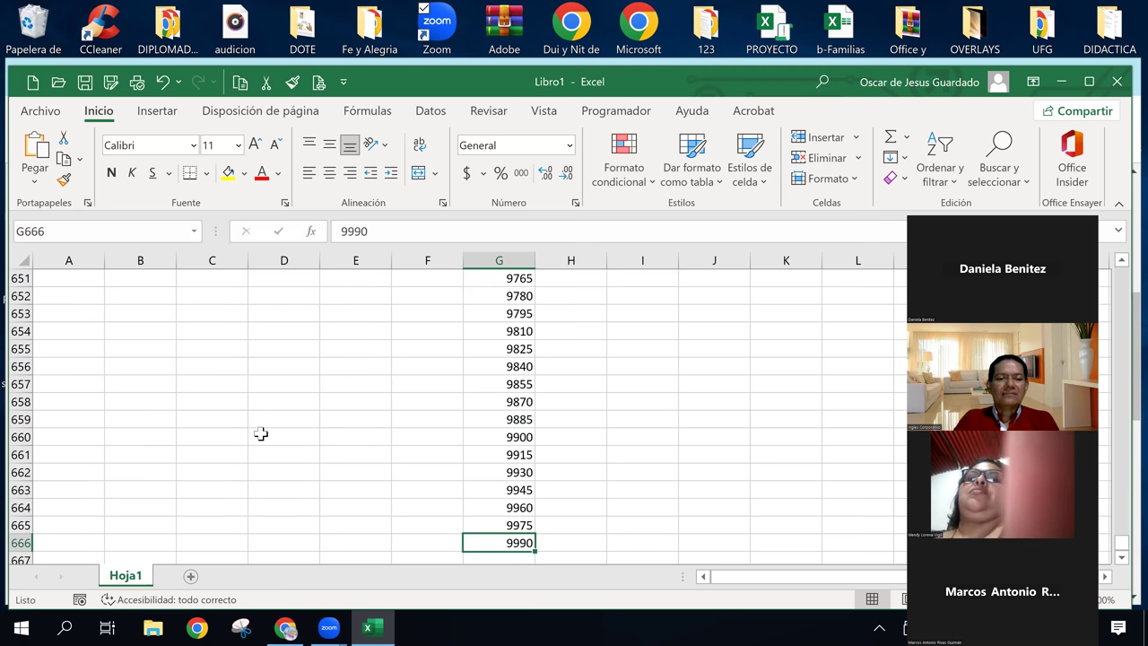
key("Up")
key("Up")
key("Down")
key("Down")
key("Down")
key("Up")
key("Up")
key("Down")
key("ctrl+Up")
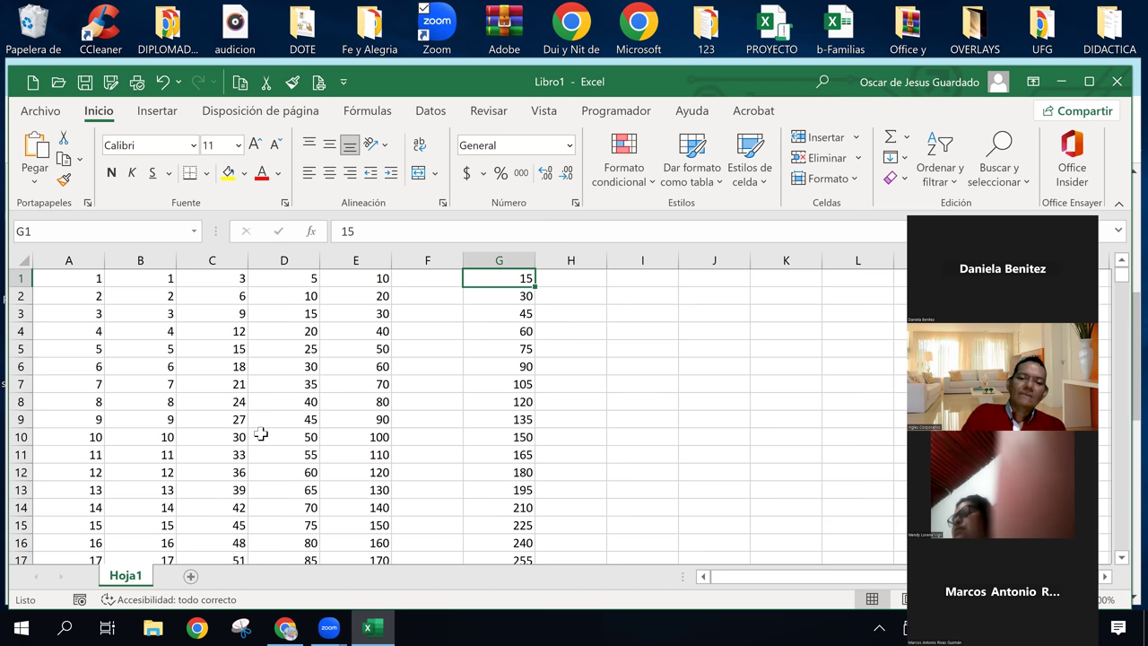
key("Left")
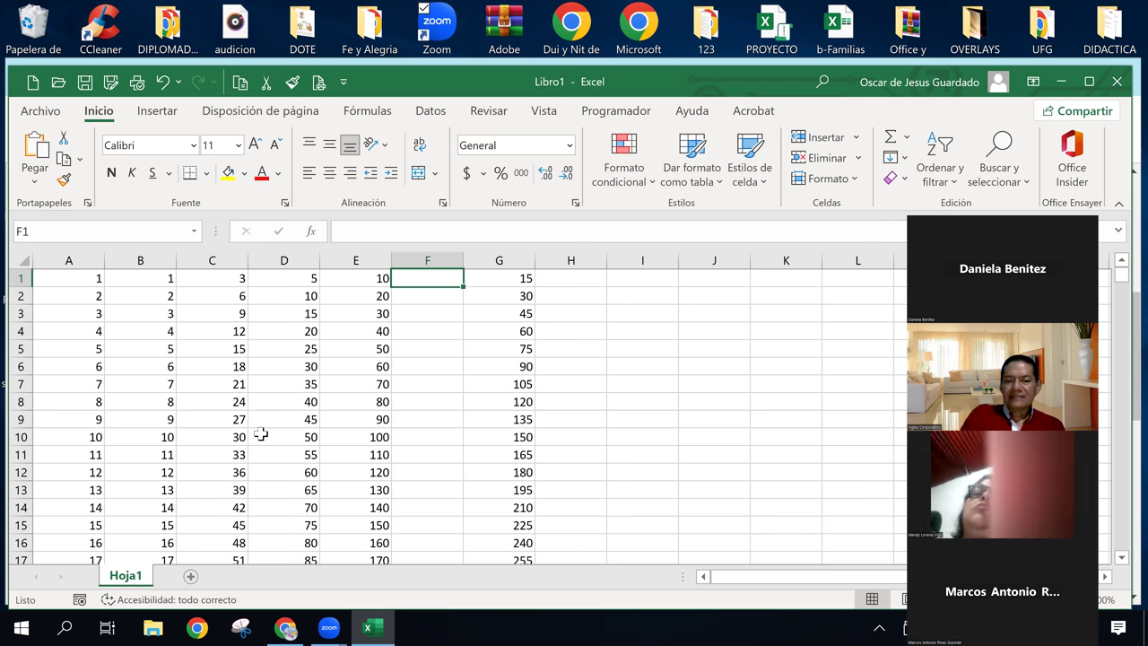
type("20")
key("Return")
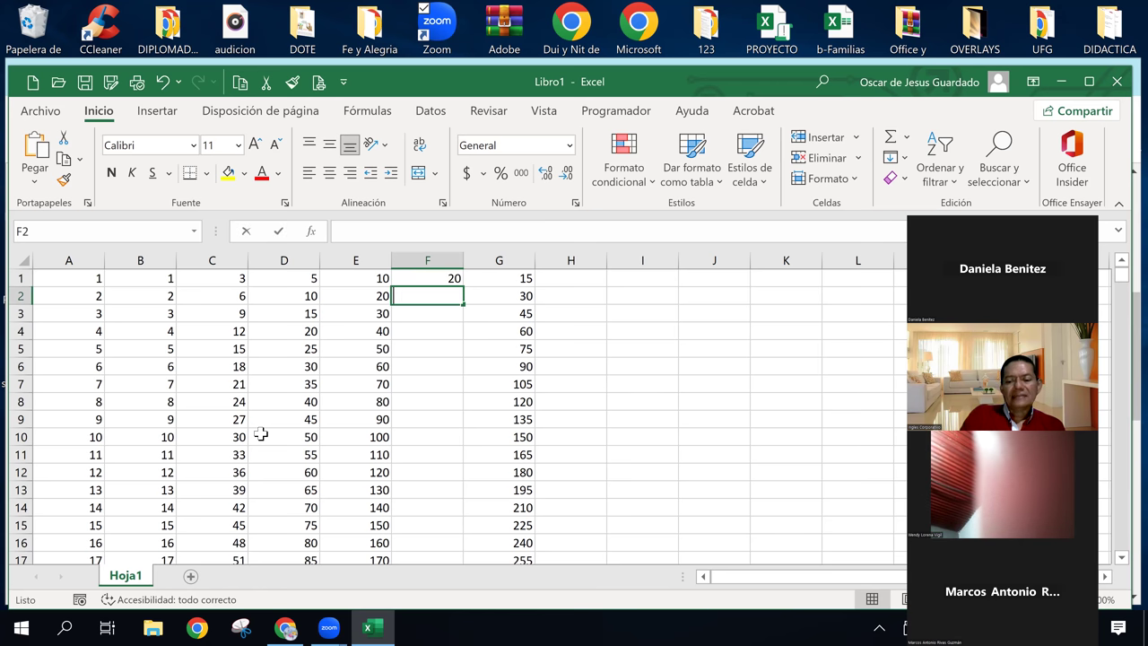
type("40")
key("Return")
key("Up")
key("Up")
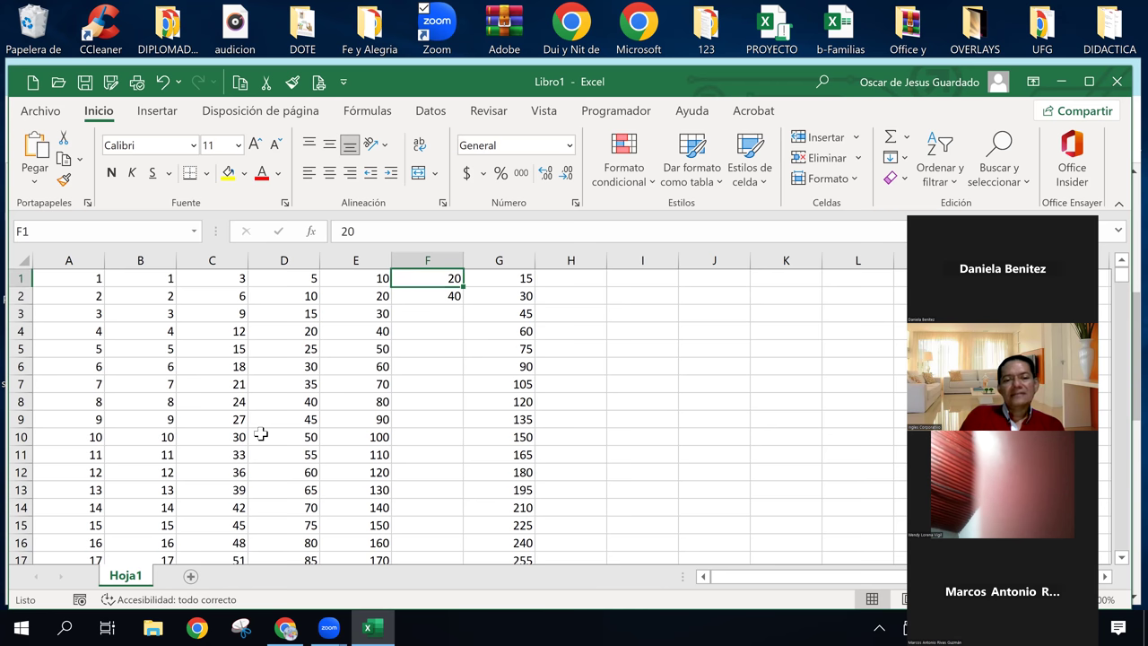
key("shift+Down")
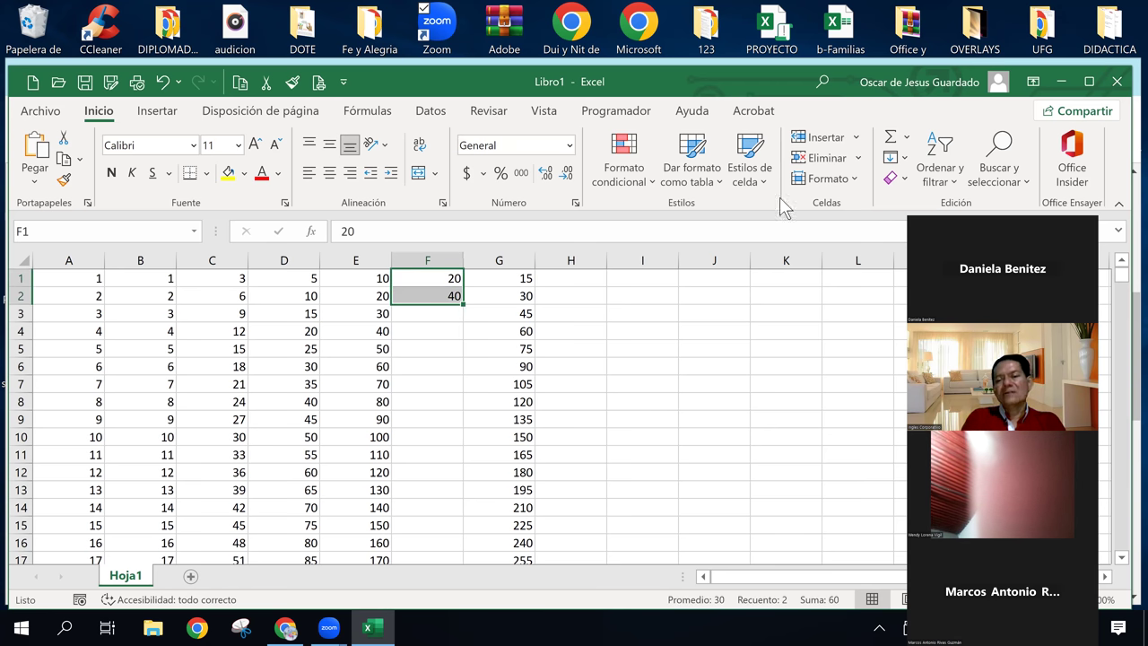
left_click(906, 158)
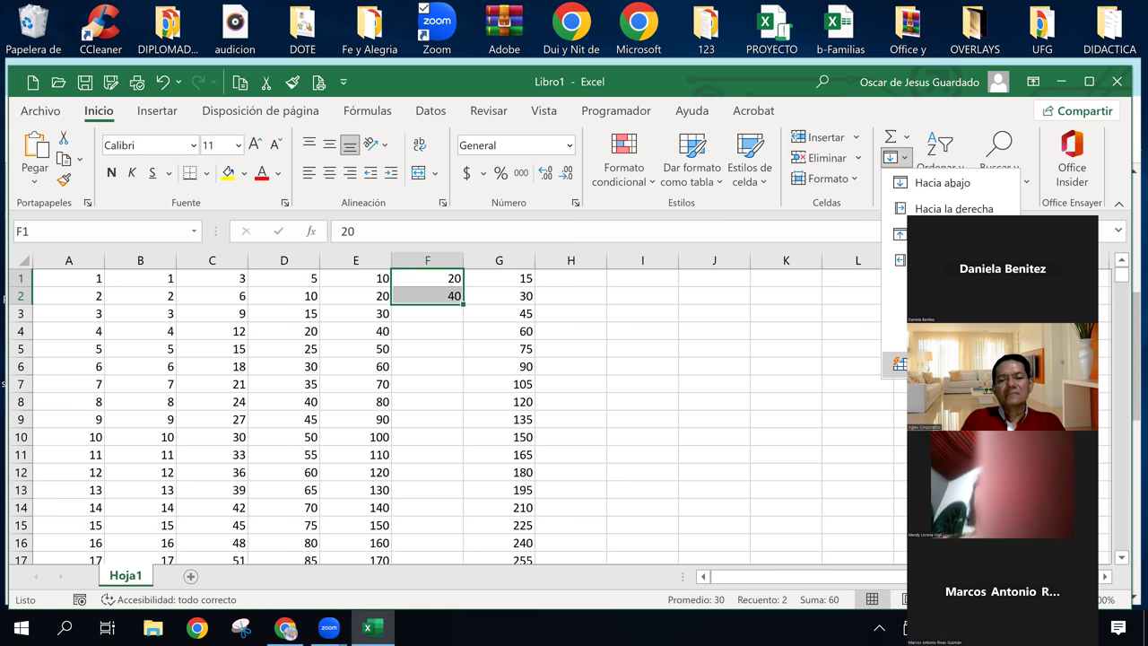
left_click(897, 365)
left_click(569, 369)
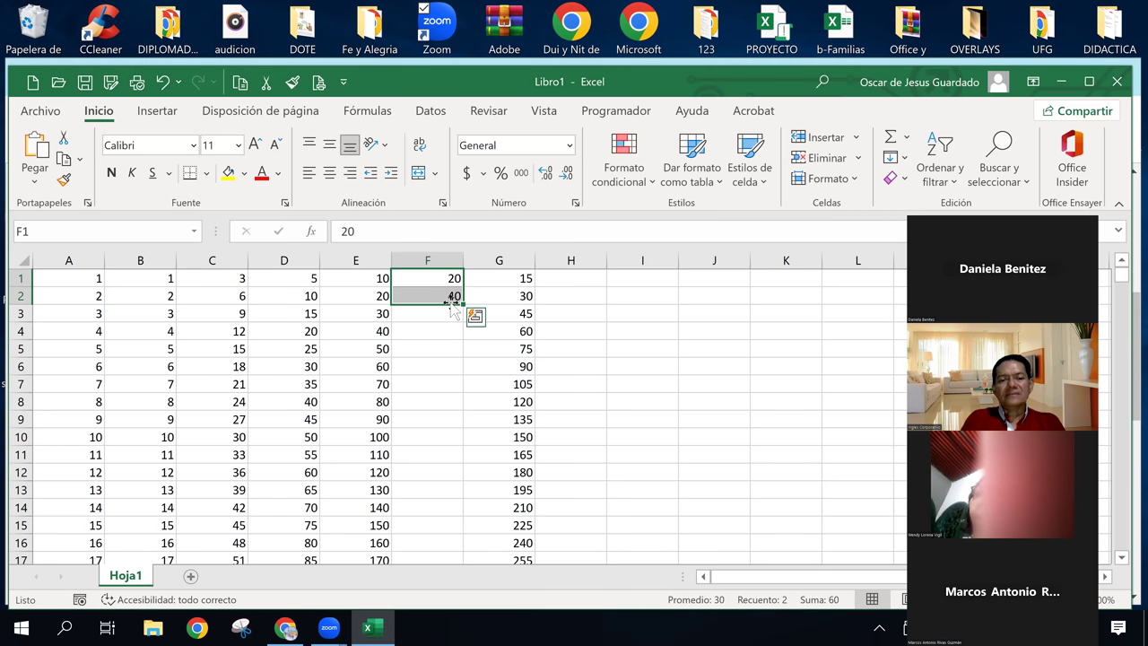
left_click(449, 302)
key("Delete")
left_click(455, 278)
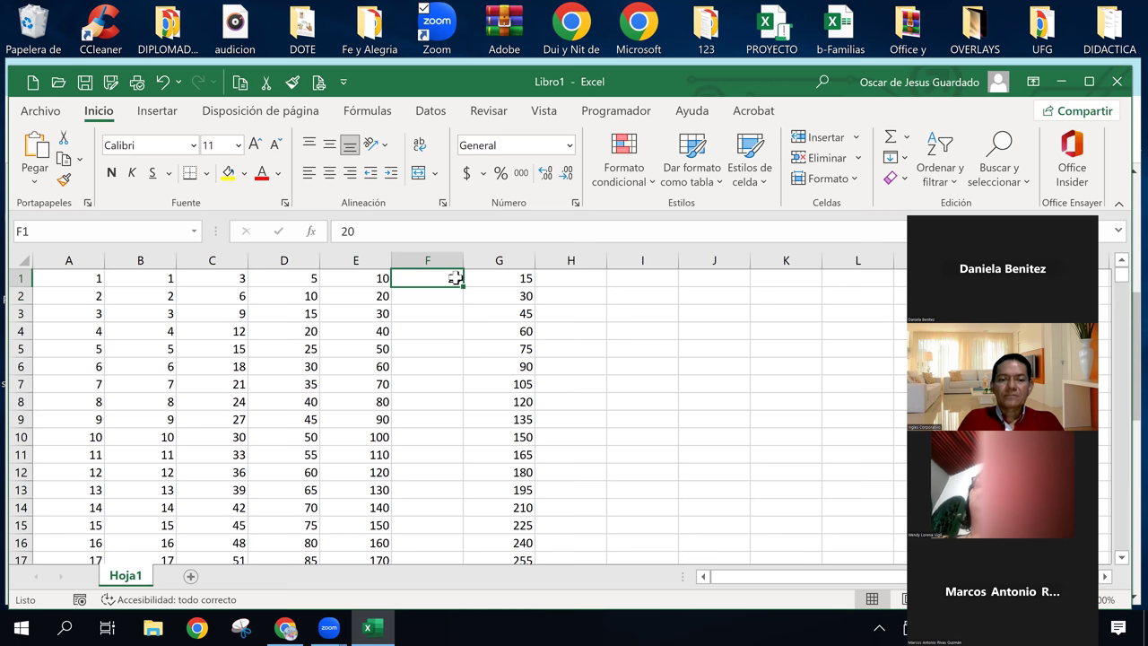
left_click(903, 159)
left_click(900, 364)
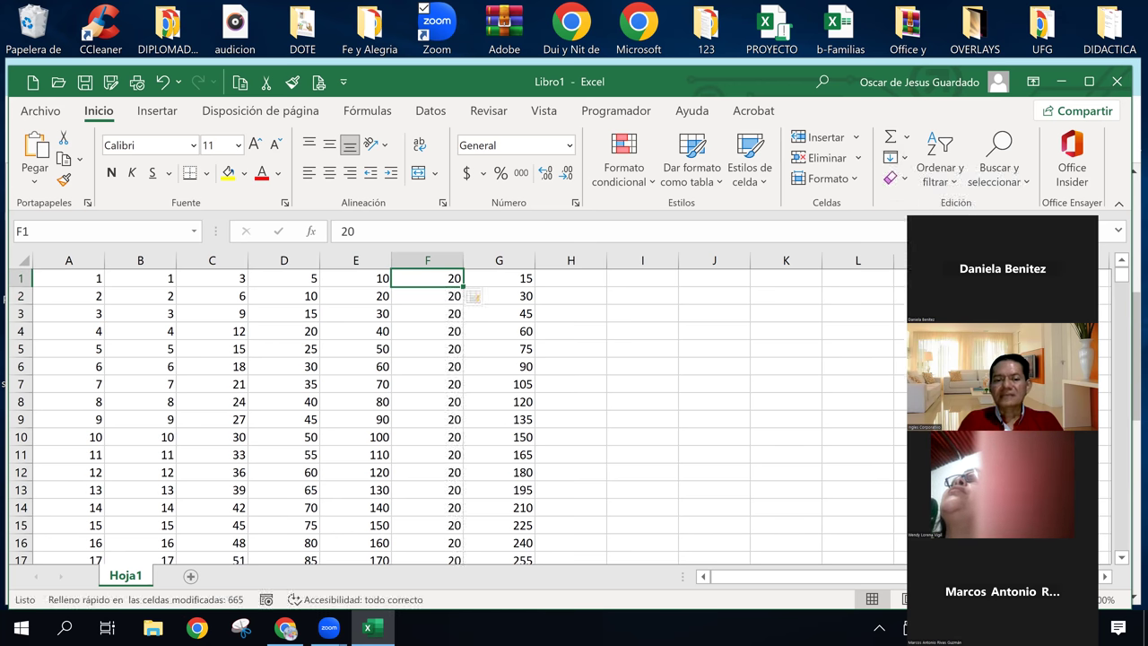
left_click(467, 420)
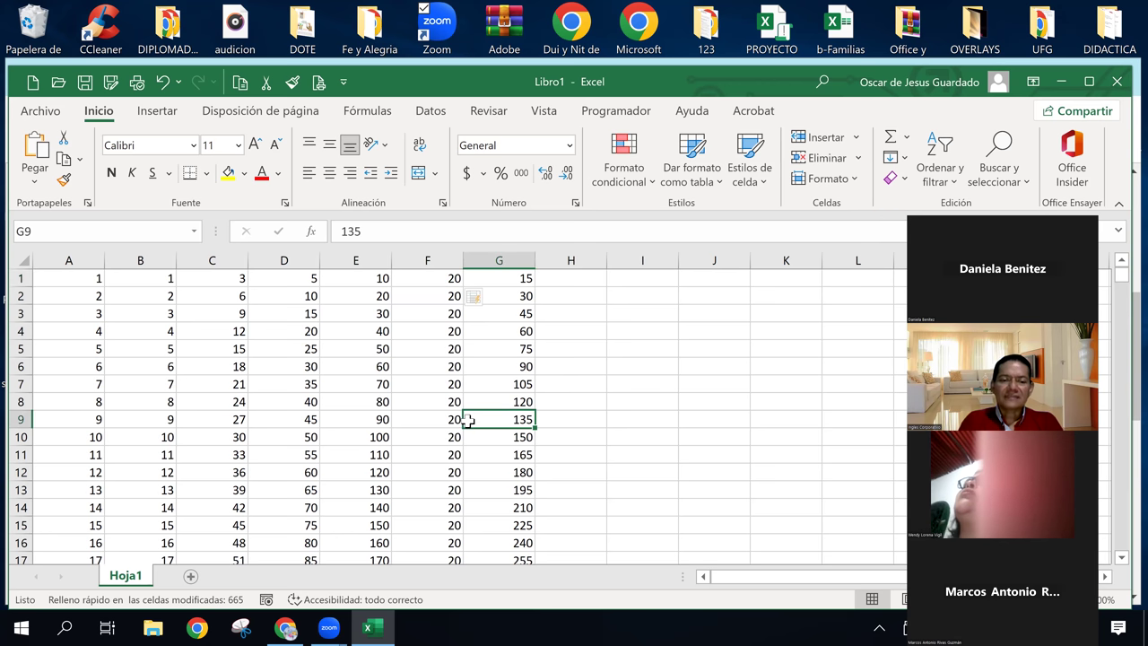
left_click(433, 300)
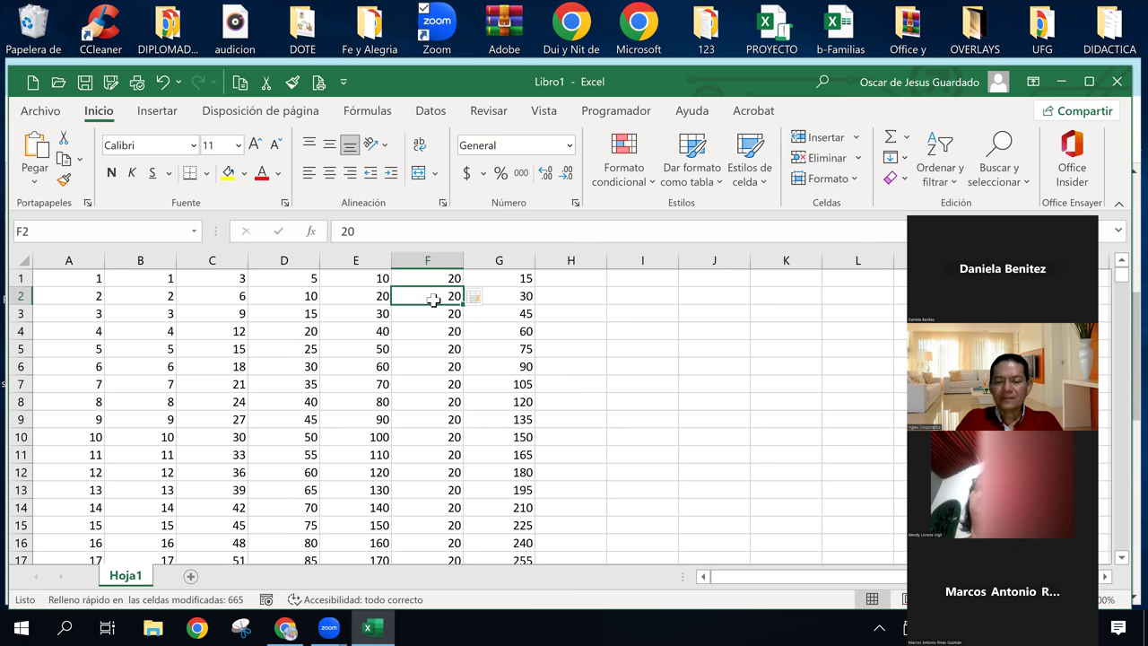
key("ctrl+shift+Down")
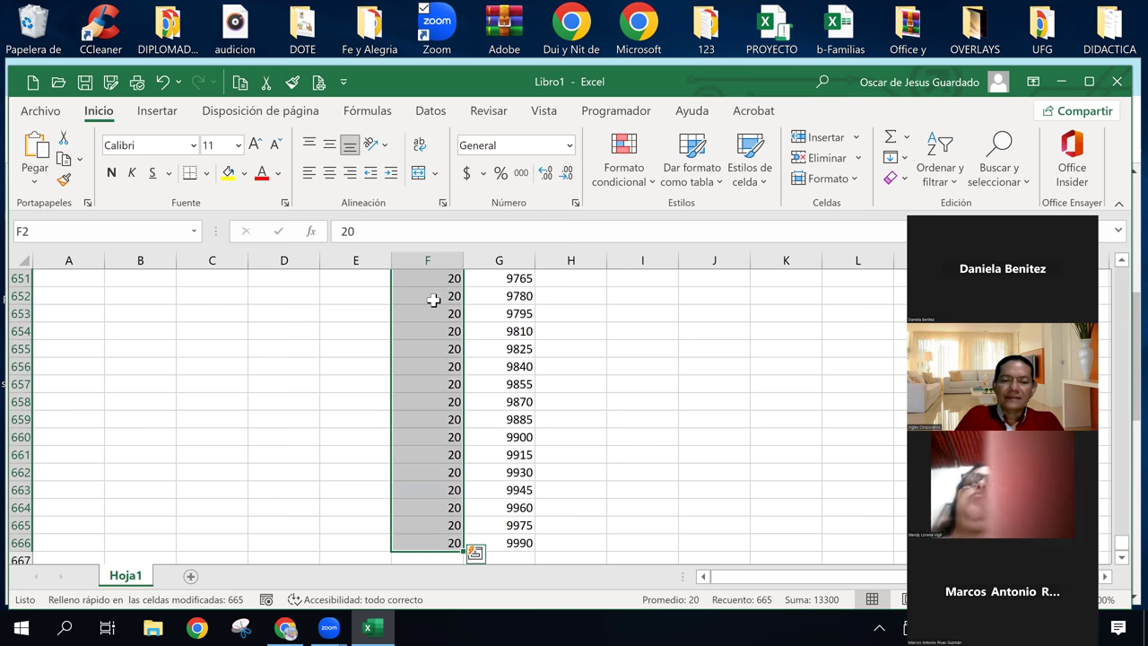
key("ctrl+z")
key("Up")
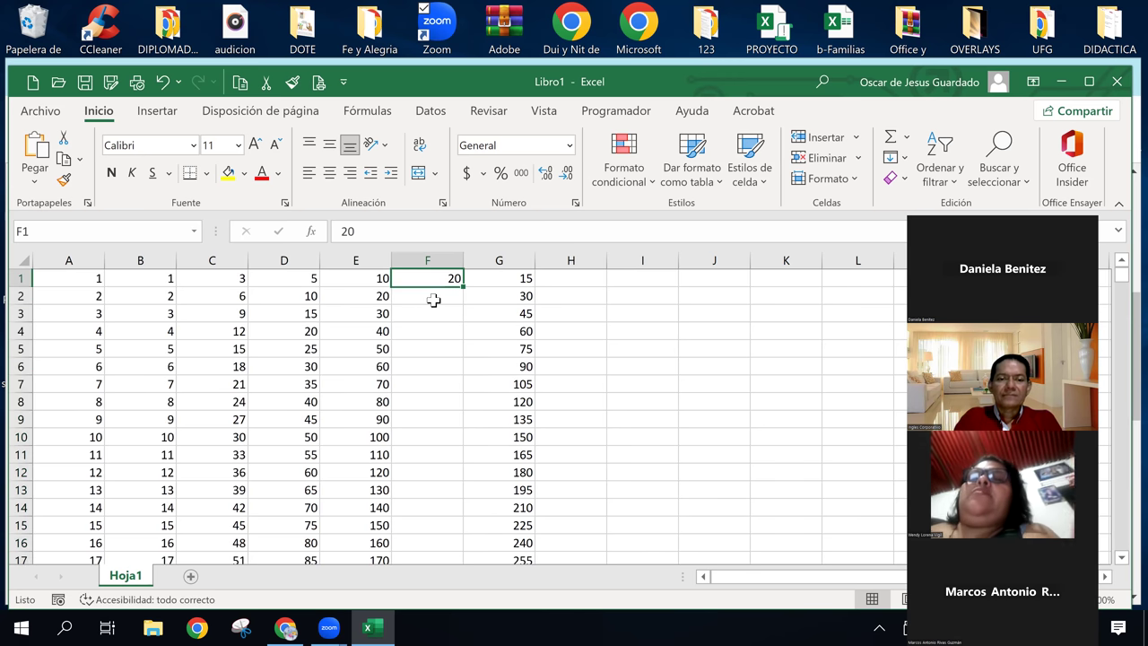
key("Delete")
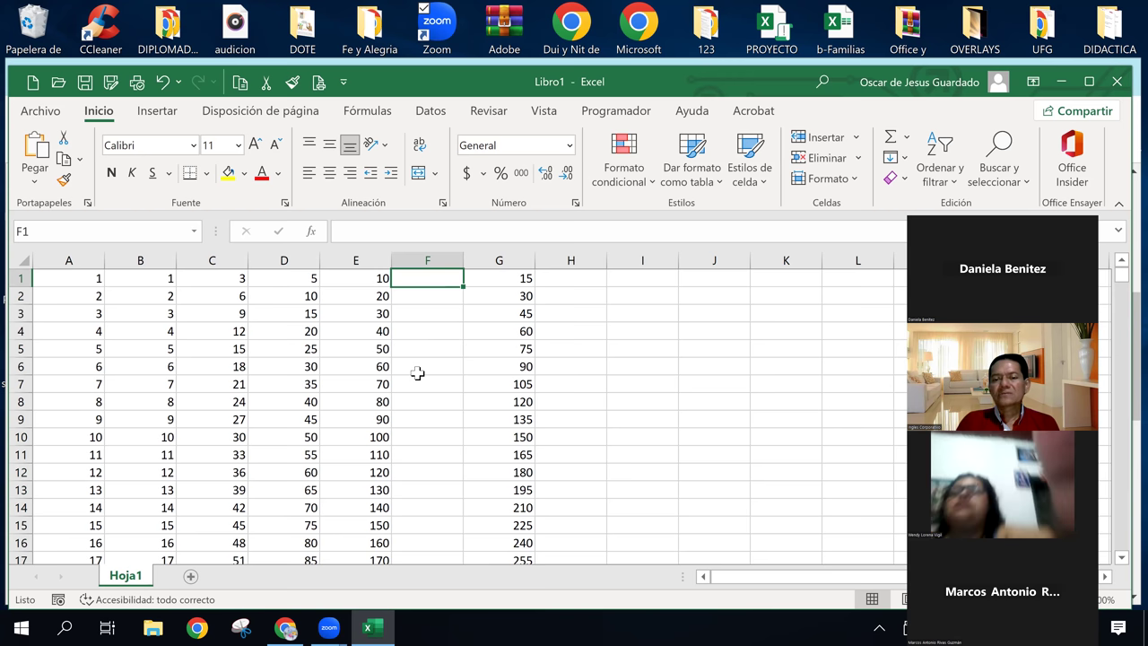
left_click(623, 331)
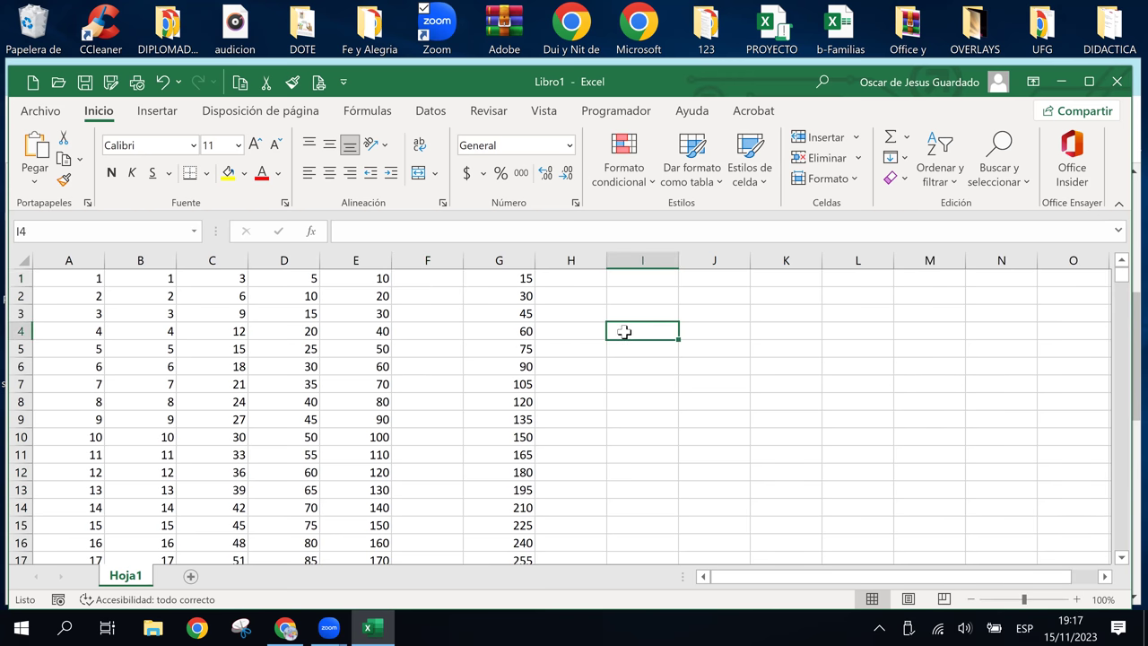
left_click(644, 404)
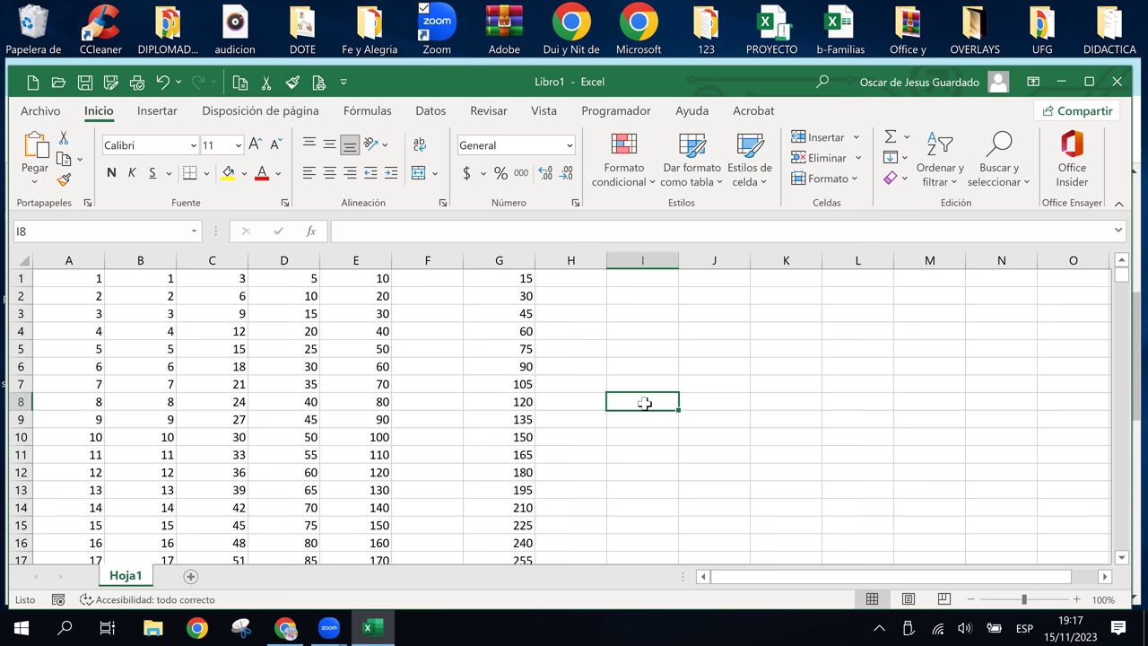
- Enter the starting value 5 in cell I8
type("5")
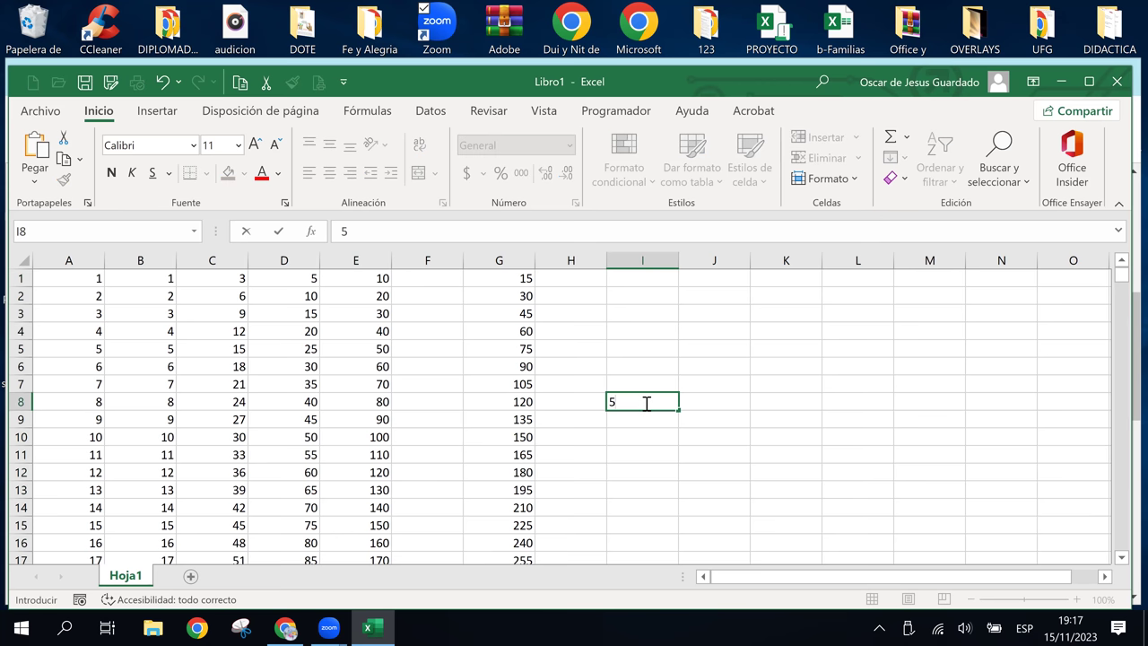
key("Tab")
key("Up")
left_click(644, 404)
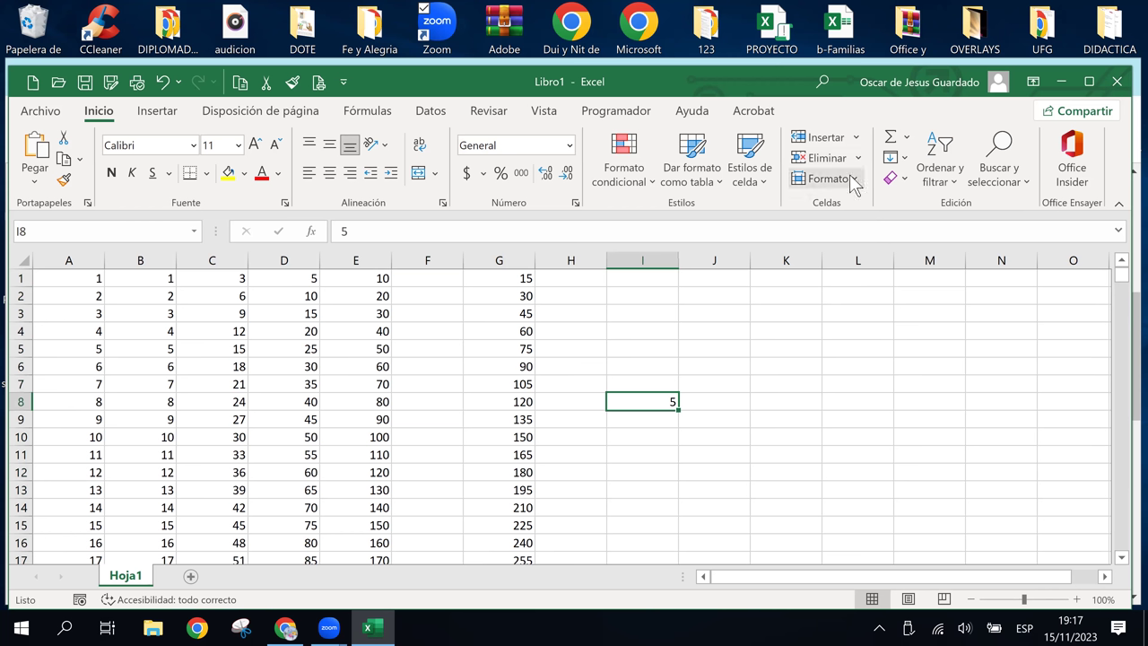
- Create a row series from I8 with increment 5 and limit 100
left_click(897, 152)
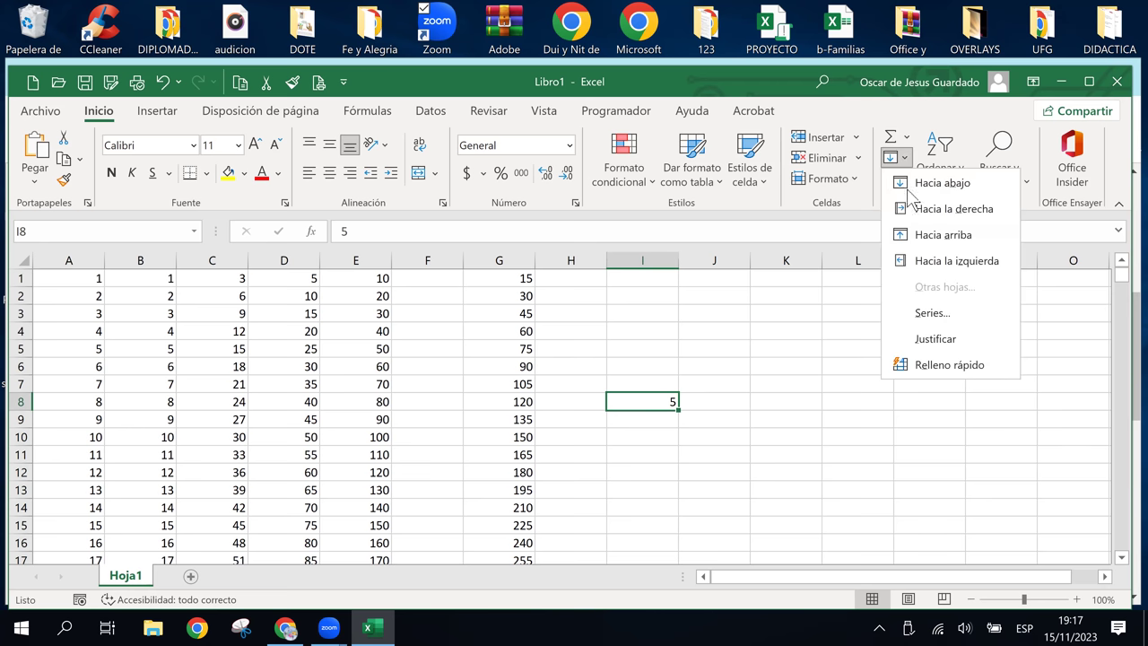
left_click(933, 313)
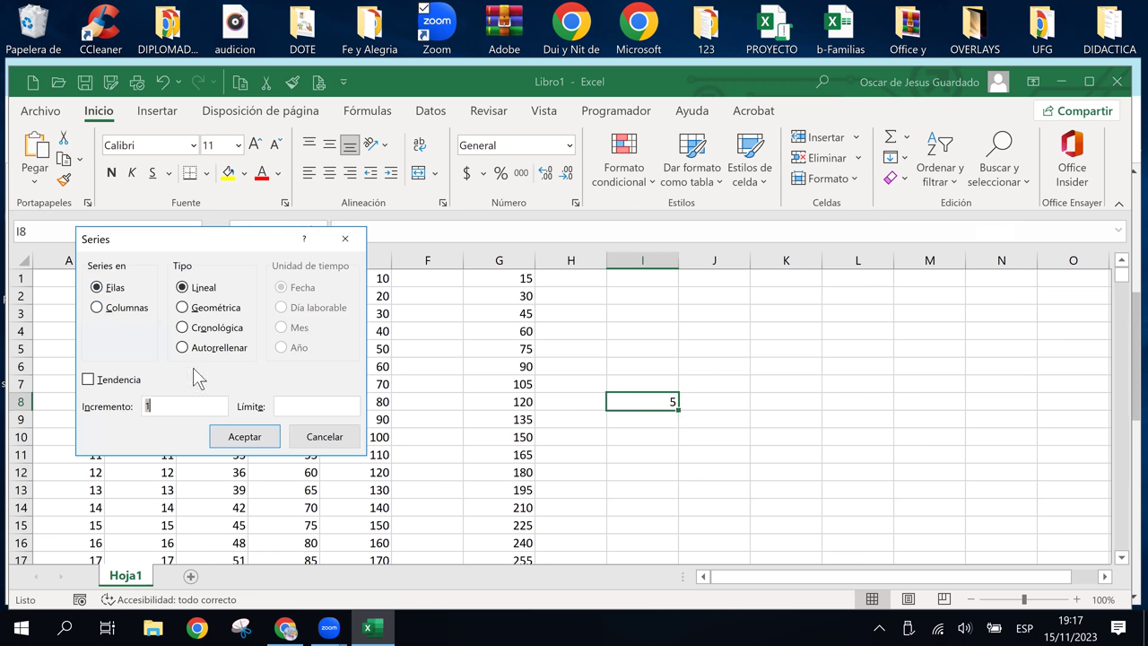
left_click(158, 408)
key("BackSpace")
type("5")
left_click(321, 407)
type("100")
left_click(227, 440)
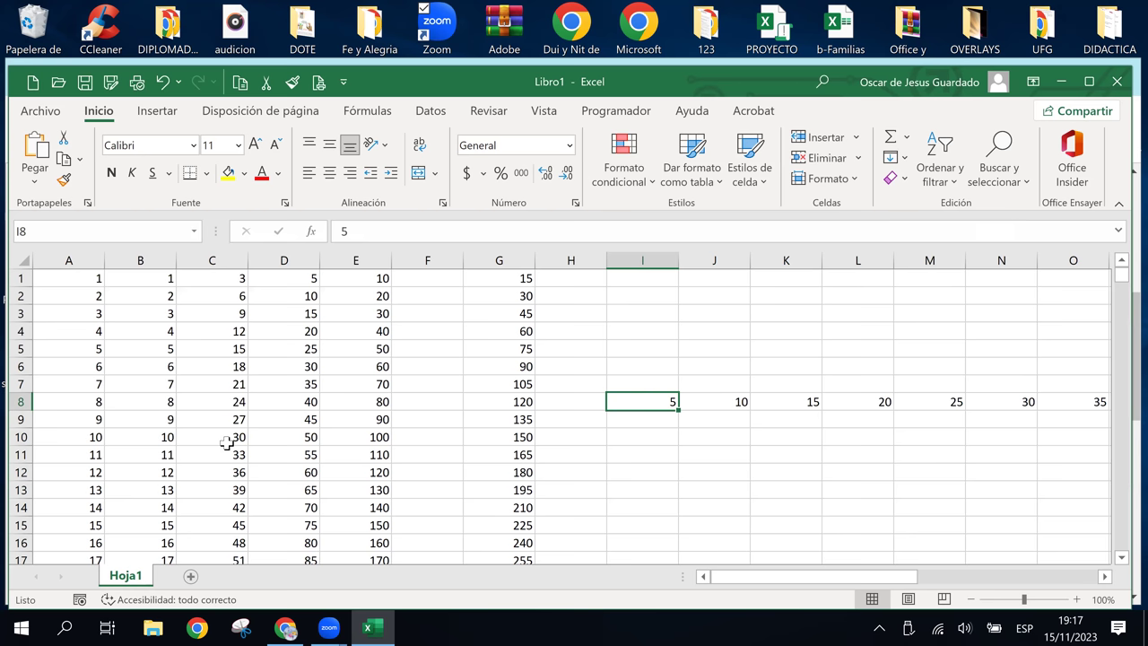
key("ctrl+Right")
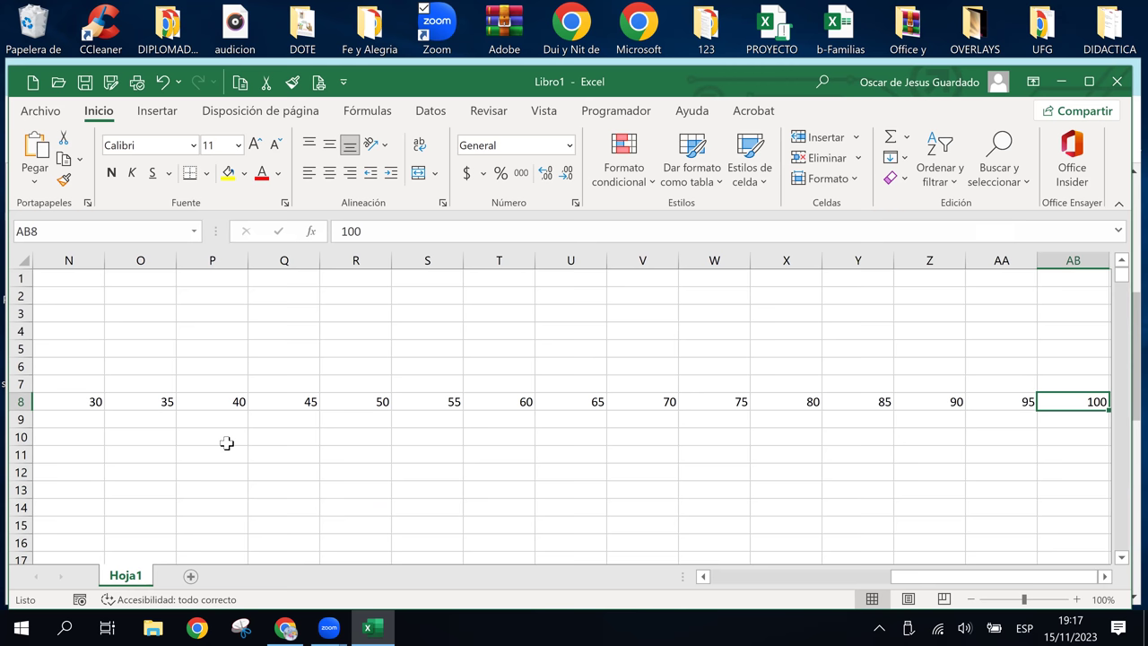
- Clear all the series in columns A through G from A1 down to row 100
key("ctrl+Left")
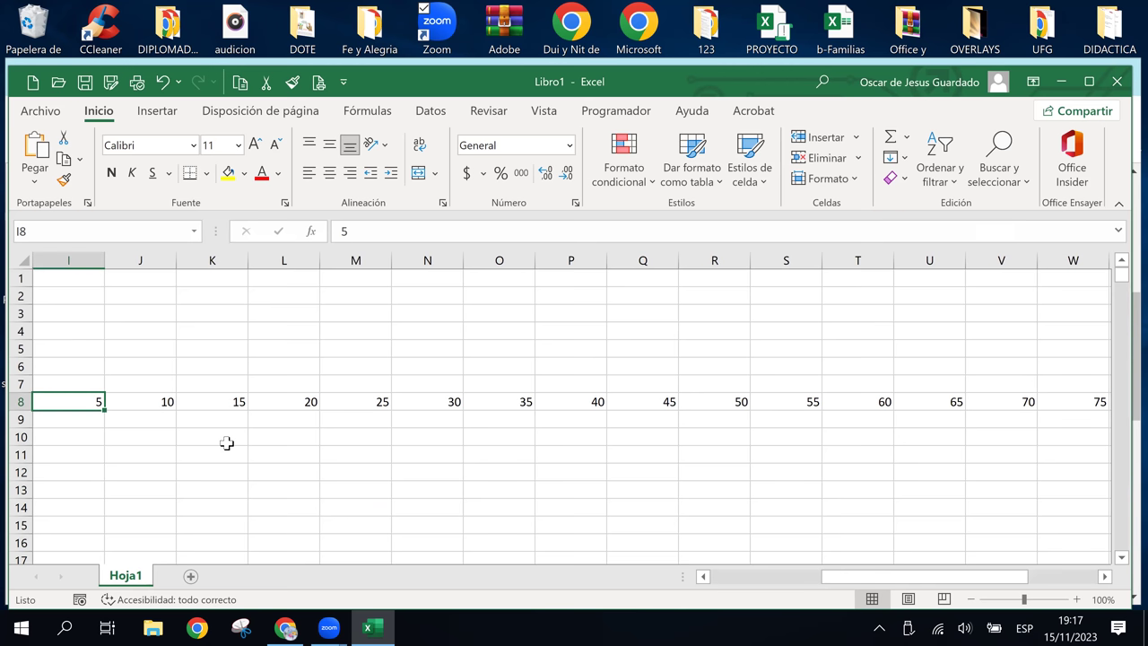
key("Left")
key("Left")
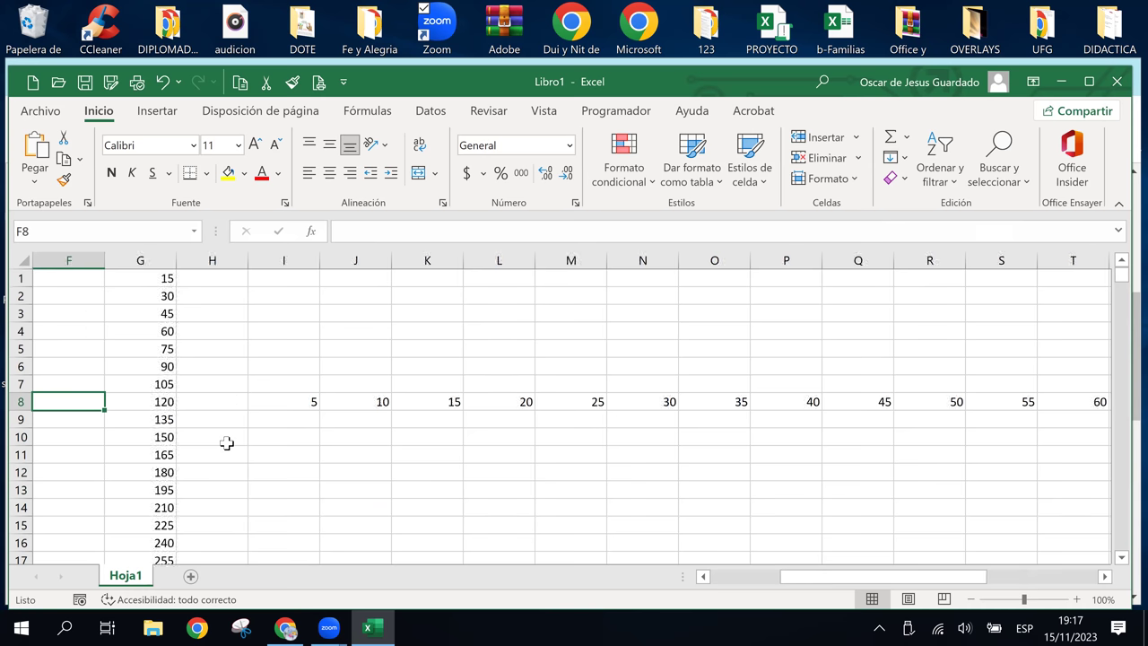
key("Left")
key("Left")
key("Left")
key("Left")
key("Left")
key("Left")
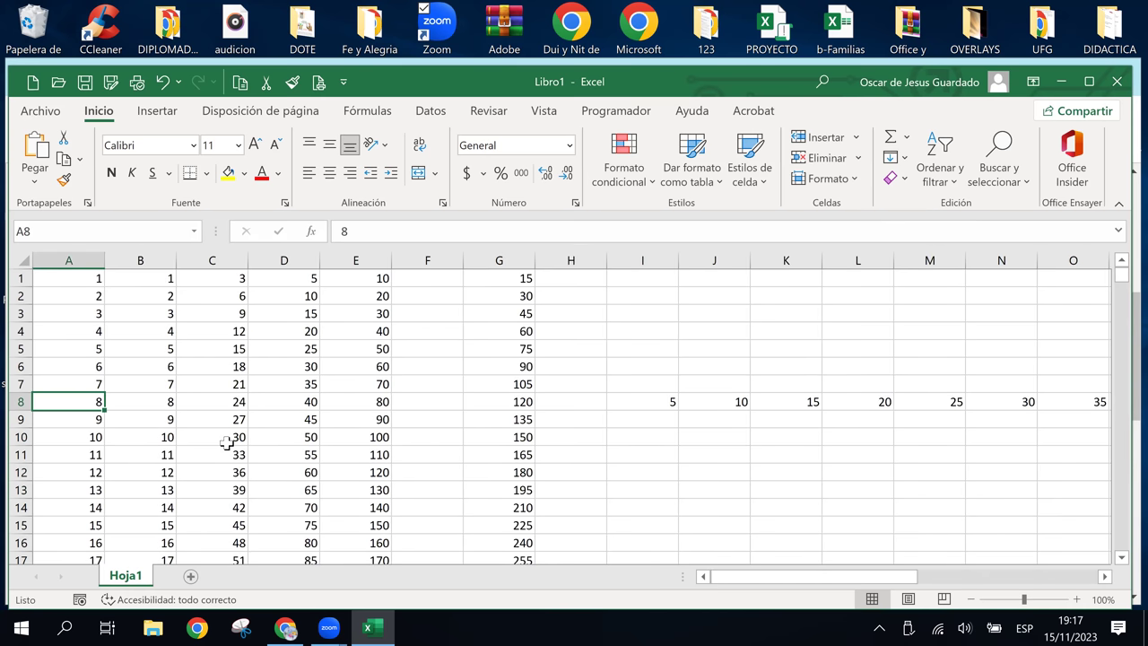
key("Right")
key("Right")
key("Right")
key("Right")
key("Right")
key("Right")
key("Right")
key("Right")
key("Left")
key("Left")
key("Left")
key("Left")
key("Left")
key("Left")
key("Left")
key("Left")
key("Left")
key("Up")
key("Up")
key("Up")
key("Up")
key("Up")
key("Up")
key("Up")
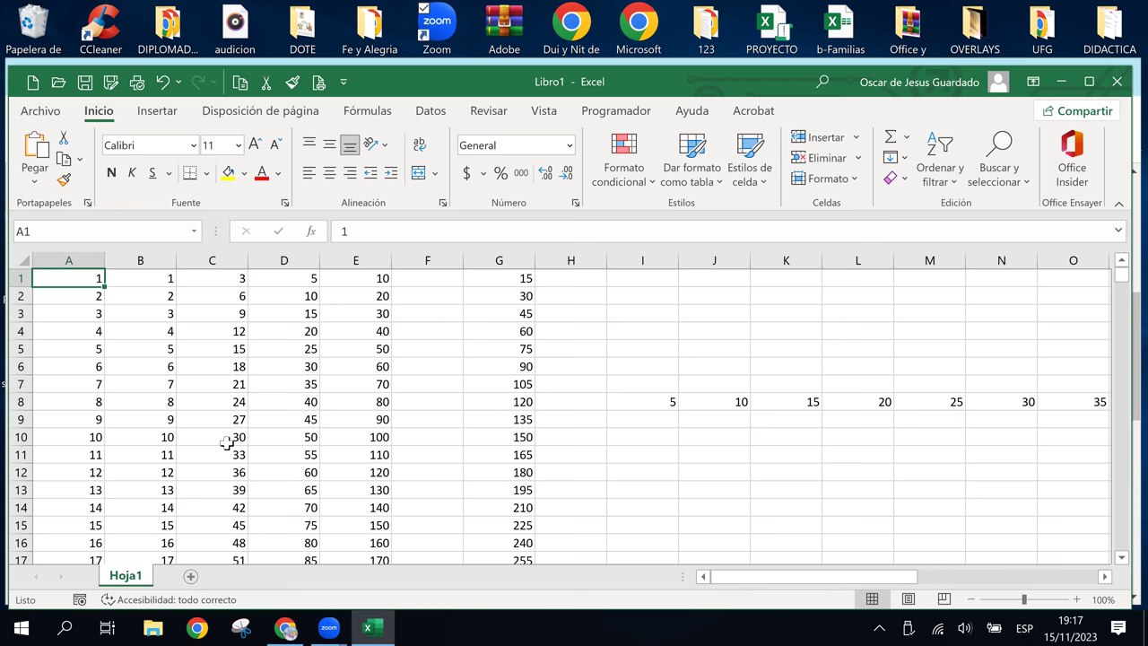
key("ctrl+shift+Right")
key("ctrl+shift+Right")
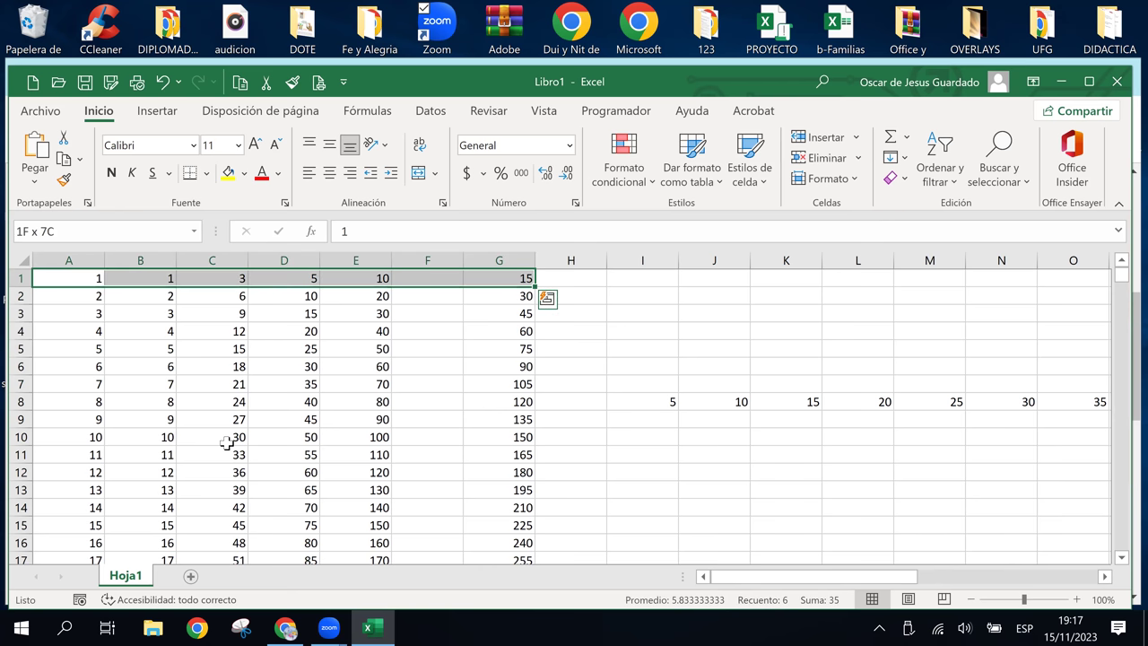
key("ctrl+shift+Down")
key("Delete")
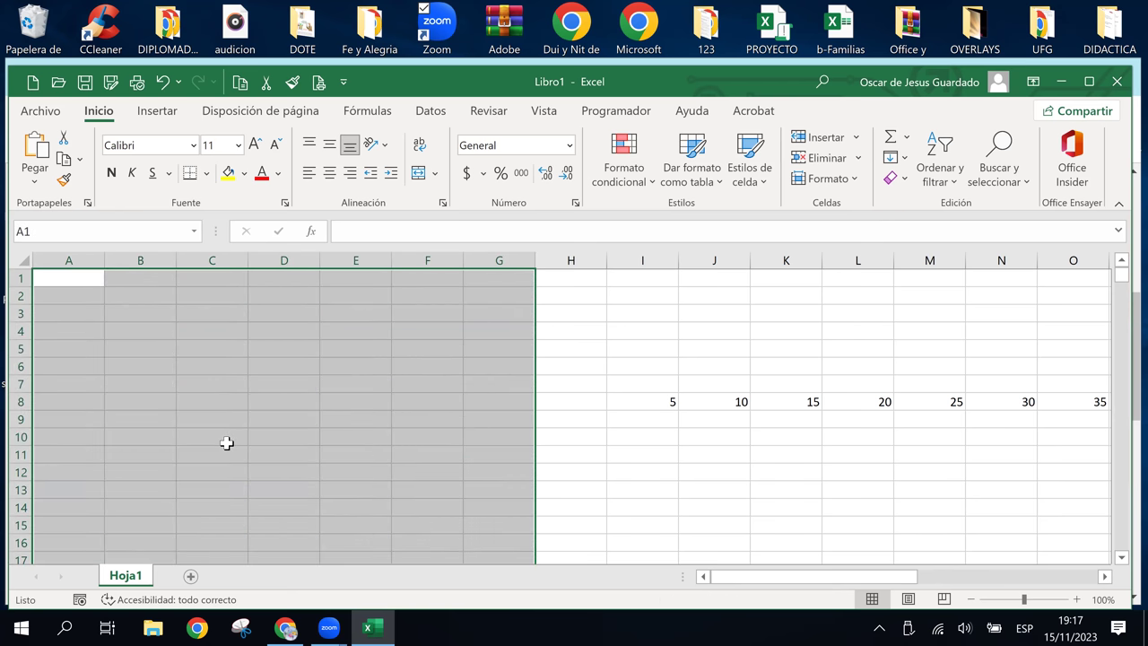
- Select I8 through AB8 and delete the row 8 series
key("Right")
key("Down")
key("Down")
key("Down")
key("Down")
key("Down")
key("Down")
key("Right")
key("Right")
key("Down")
key("Down")
key("Down")
key("Right")
key("Right")
key("Right")
key("Right")
key("Right")
key("Up")
key("Up")
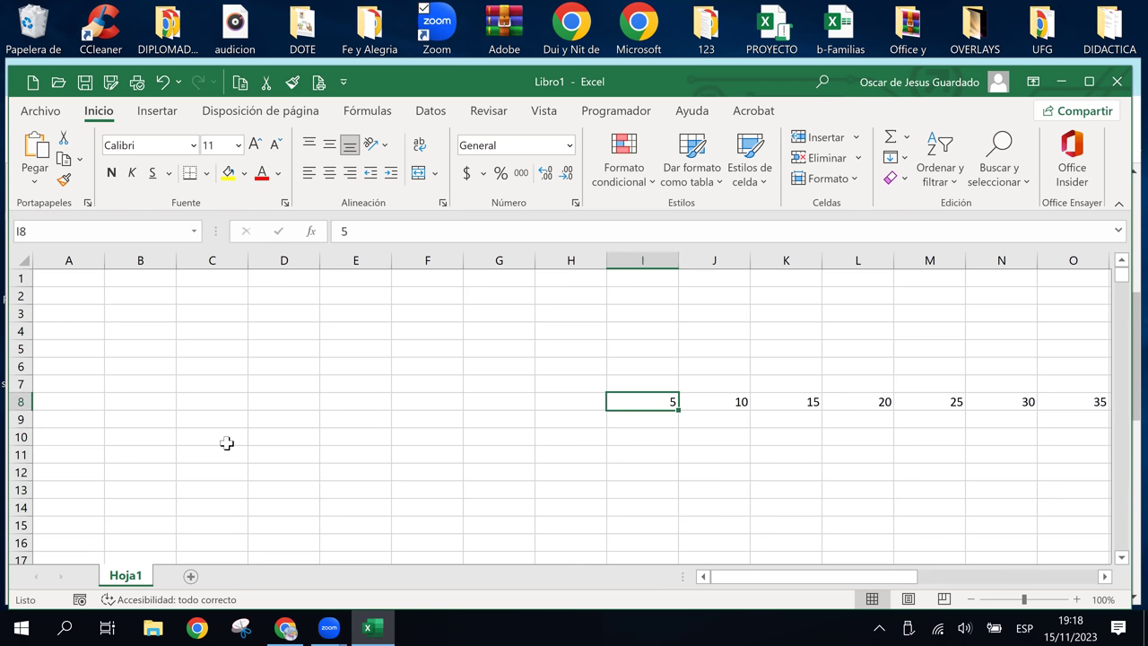
key("ctrl+Right")
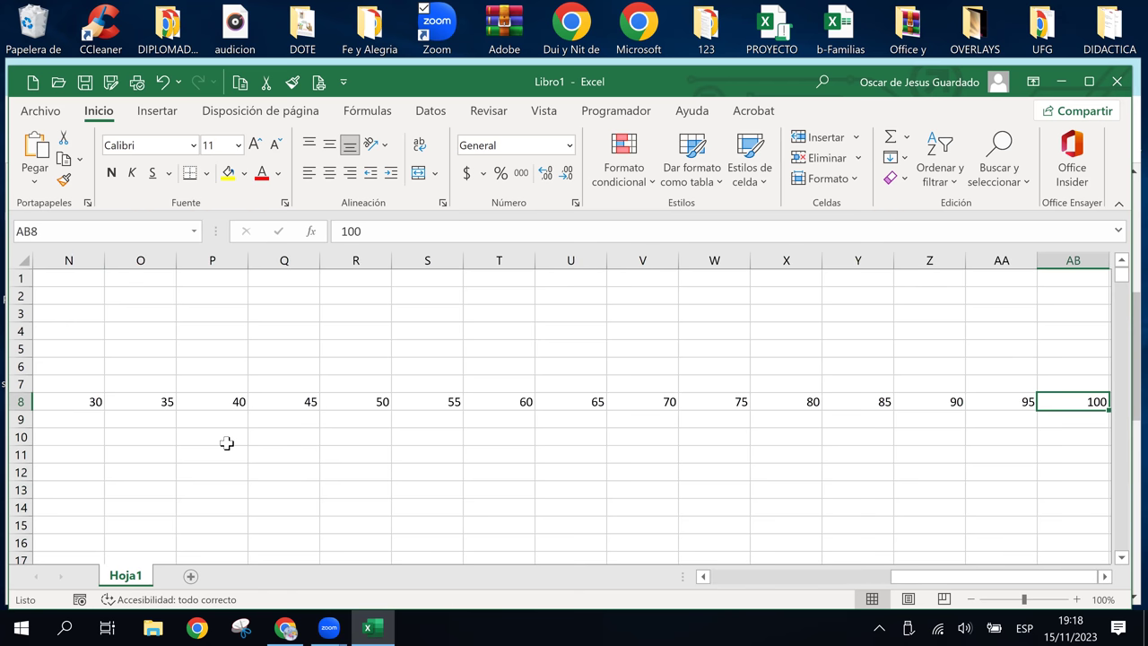
key("ctrl+shift+Left")
key("Delete")
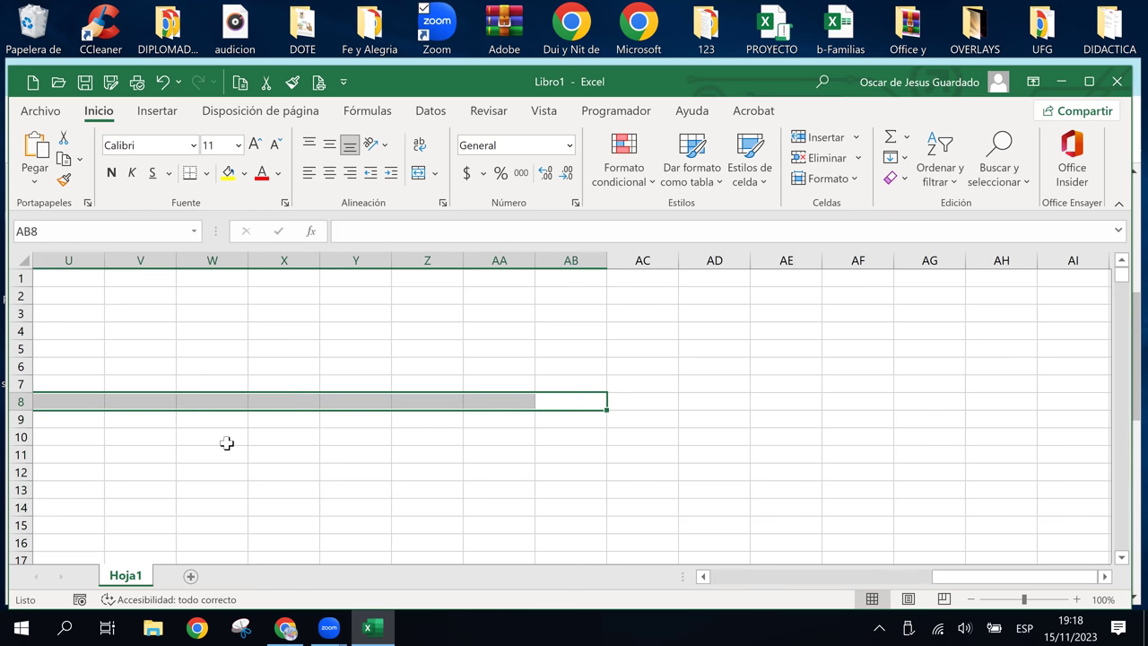
key("Down")
key("Left")
key("Left")
key("Up")
key("Up")
key("Left")
key("Left")
key("Left")
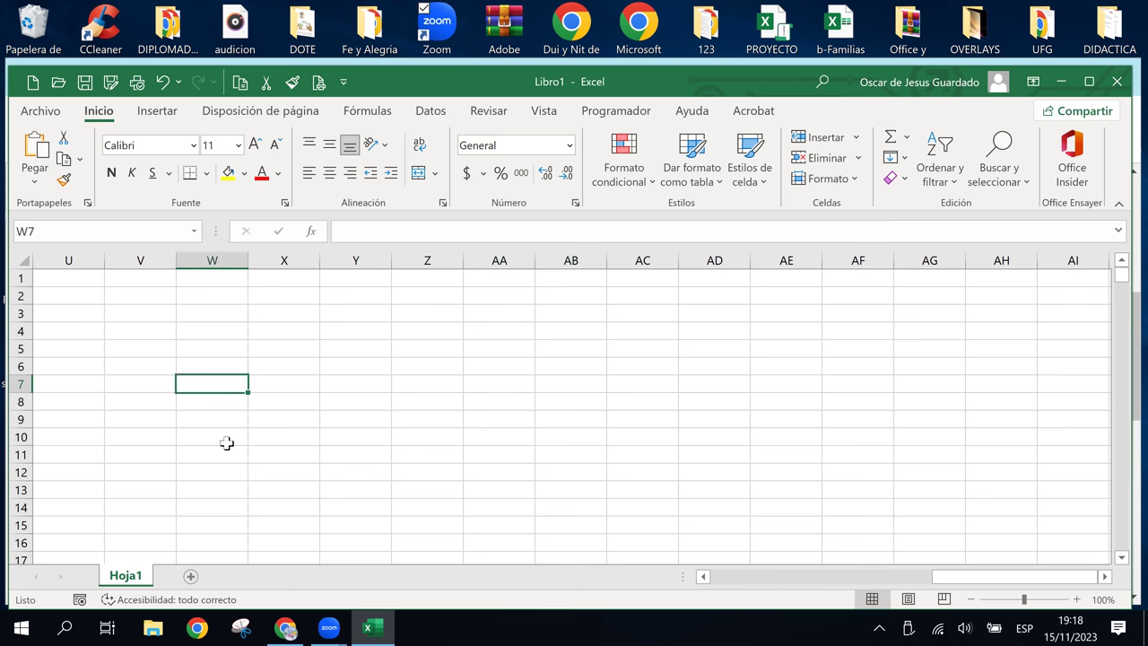
key("Left")
key("Left")
key("Down")
key("Down")
key("Down")
key("Up")
key("Up")
key("Up")
key("Left")
key("Left")
key("Left")
key("Left")
key("Left")
key("Left")
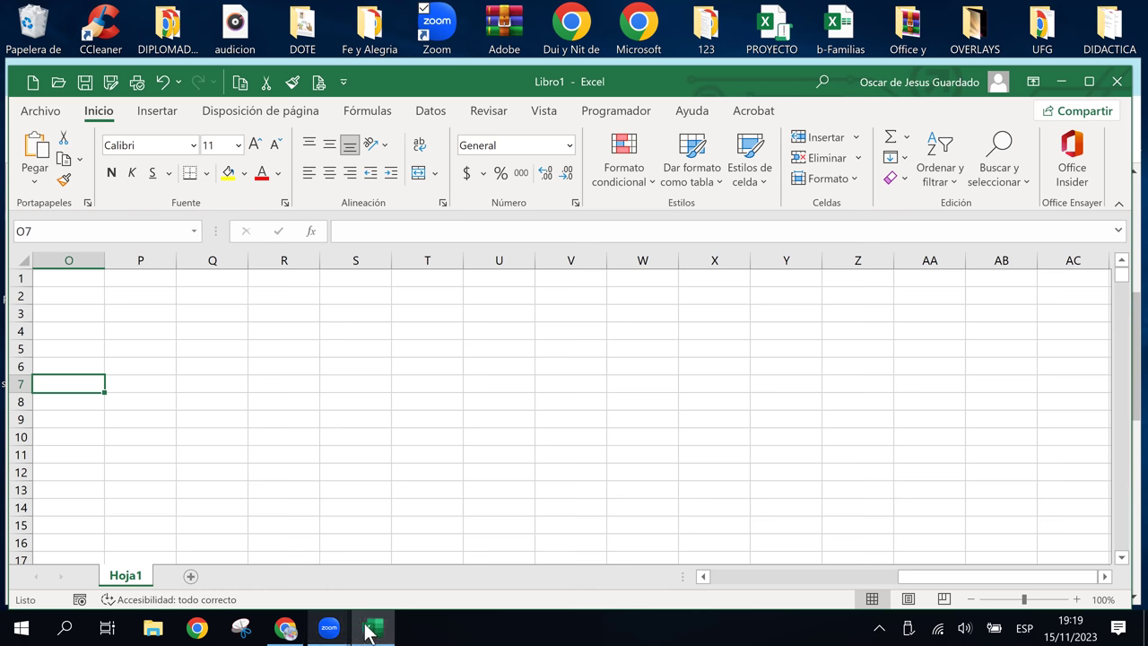
- Switch from Excel to the Series de relleno lesson in Chrome
left_click(287, 628)
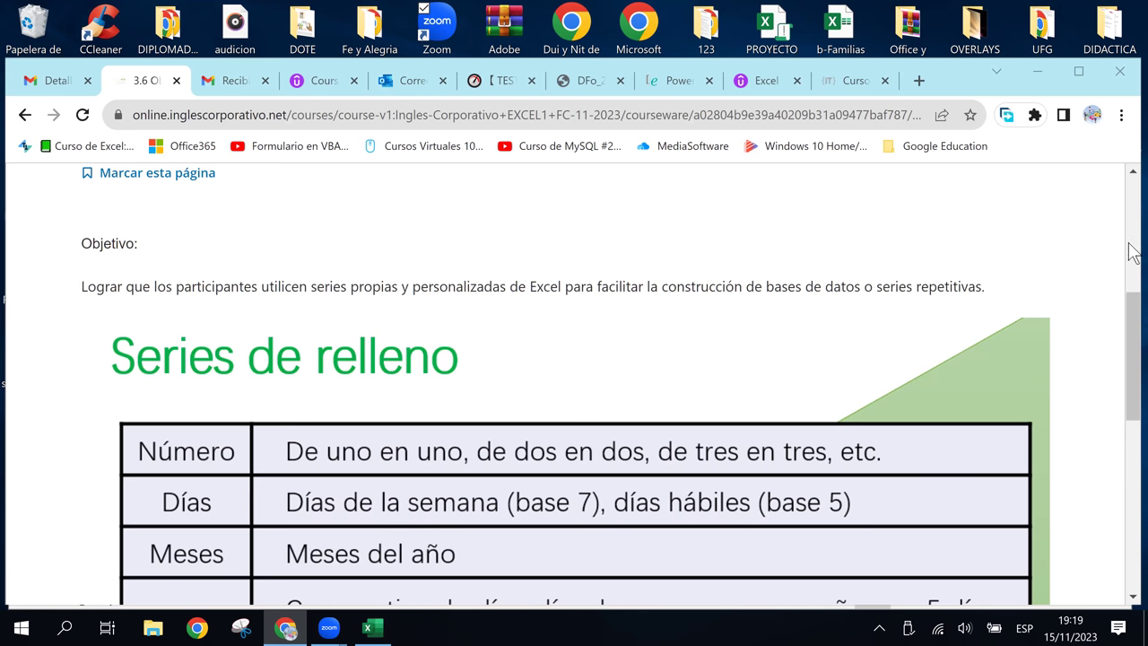
- Scroll through the Series de relleno table, then return to the Excel workbook
left_click_drag(1134, 308, 1133, 312)
left_click(377, 632)
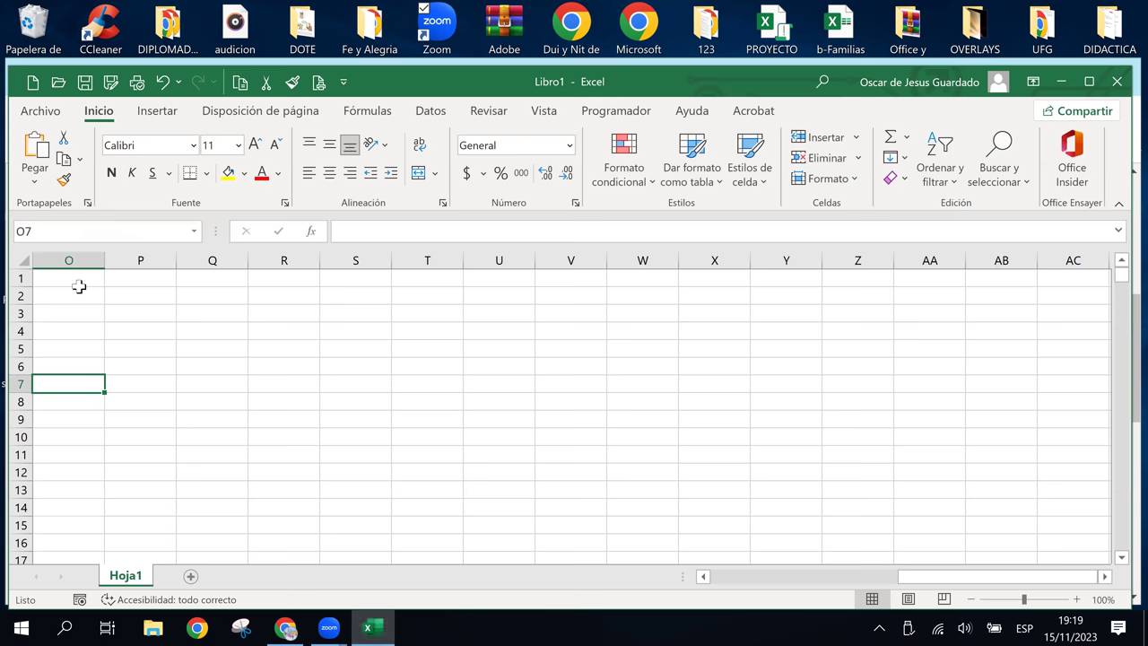
- Type lunes in O1 and fill it down to viernes in O5
left_click(79, 283)
type("lunes")
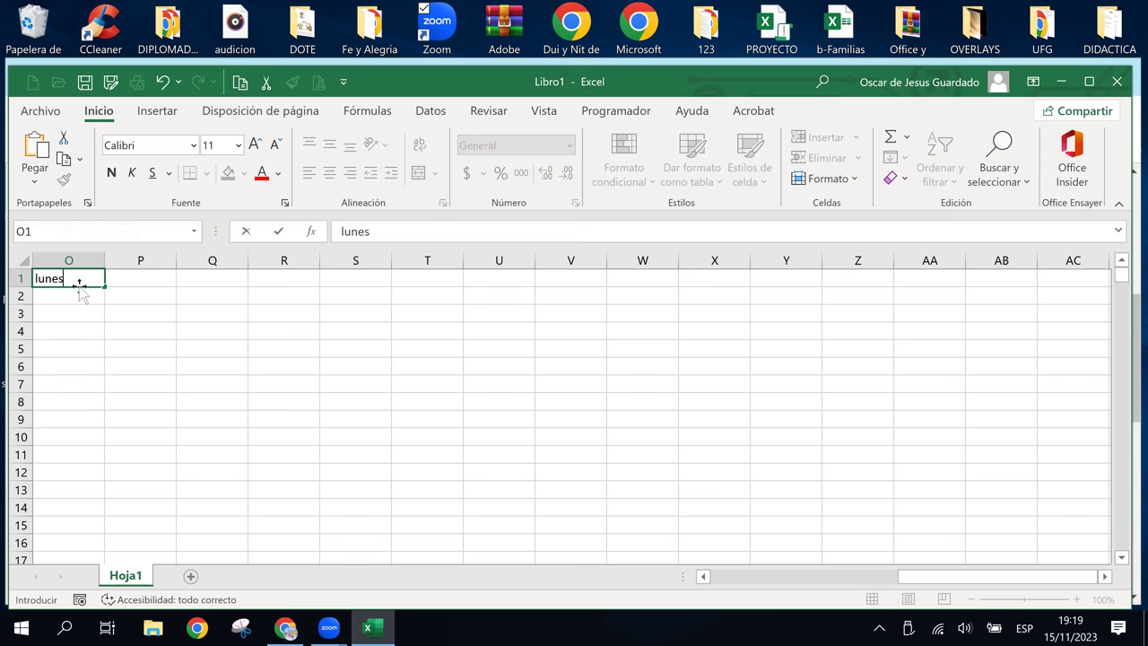
key("Return")
key("Up")
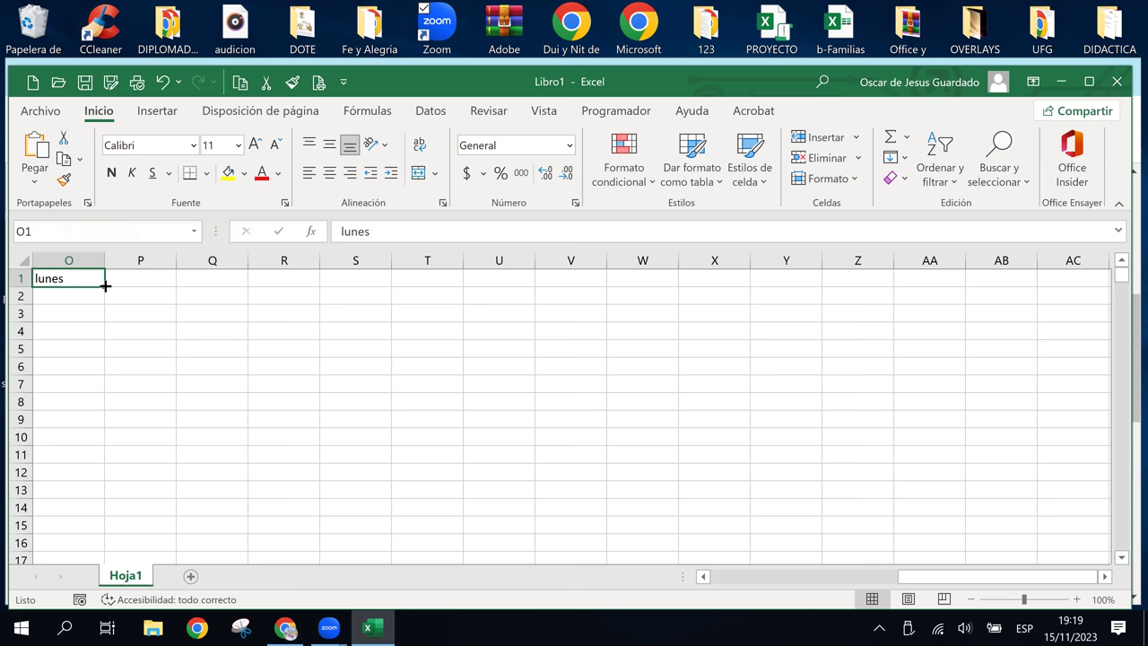
left_click_drag(105, 286, 98, 387)
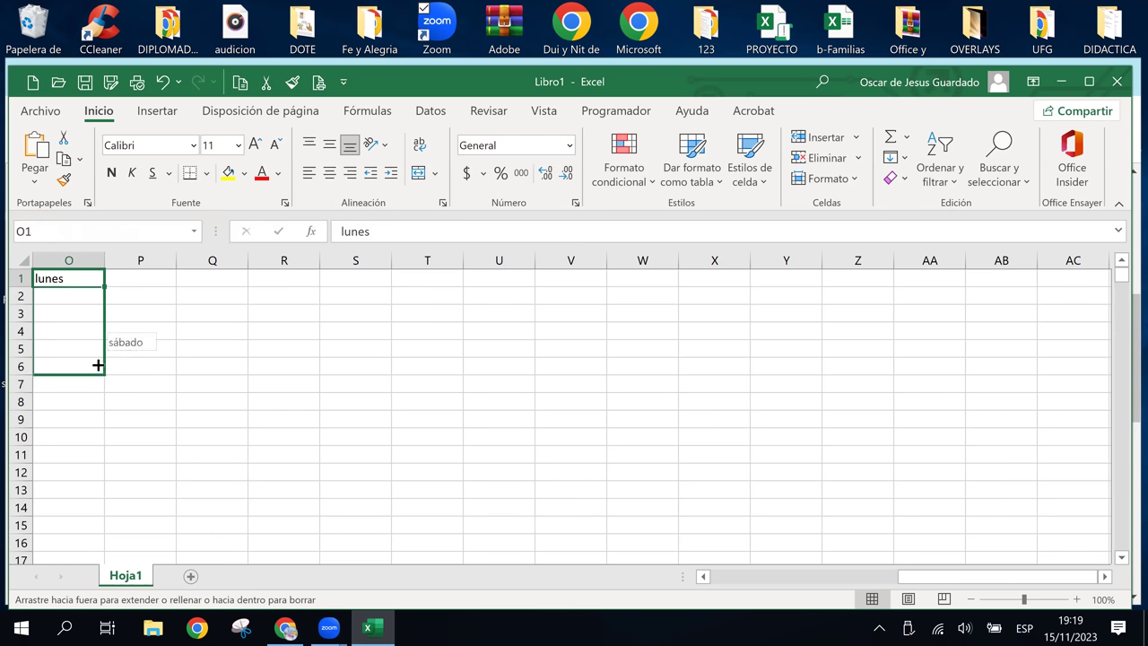
left_click_drag(98, 387, 97, 358)
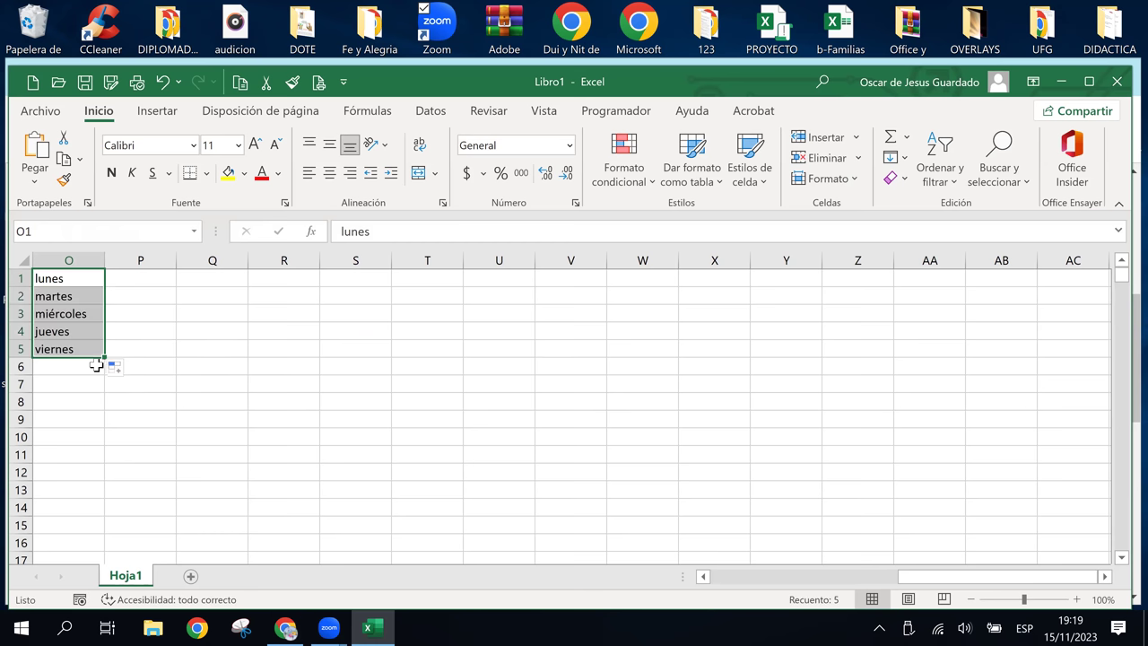
left_click(122, 451)
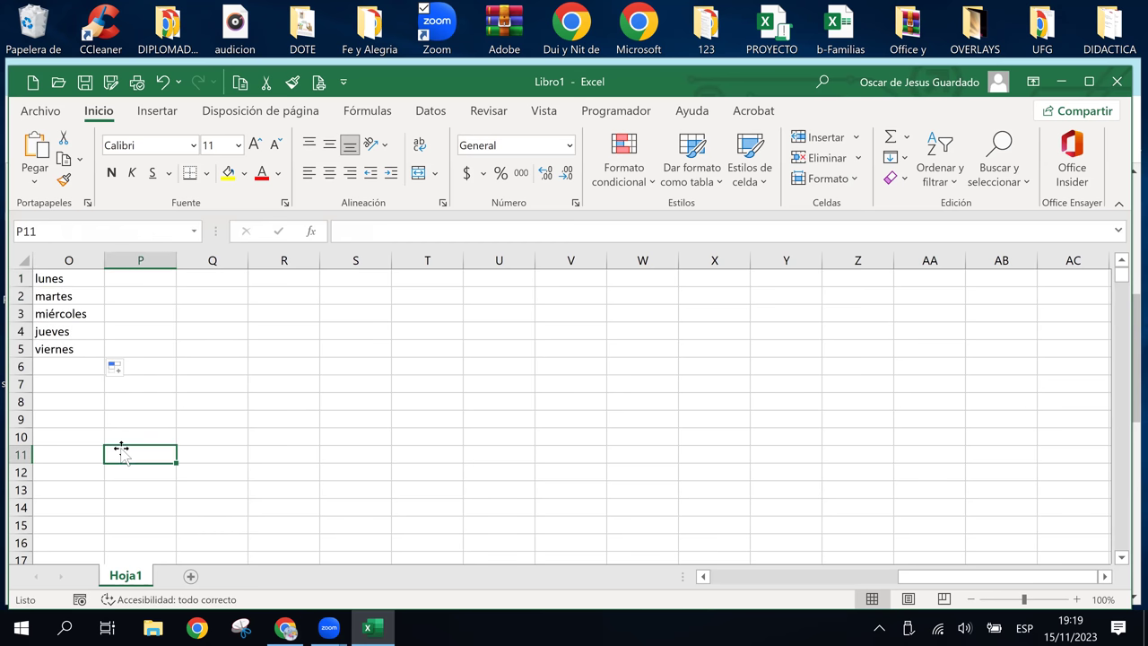
- Type Domingo in P1 and fill it down to Sábado in P7
left_click(132, 278)
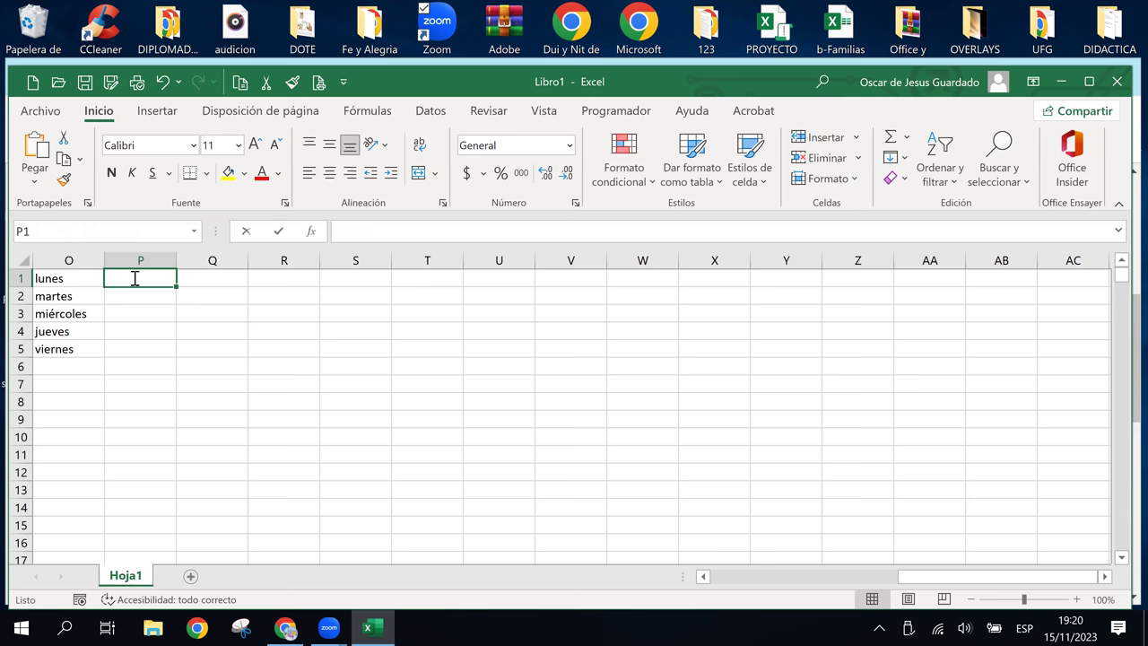
type("Domingo")
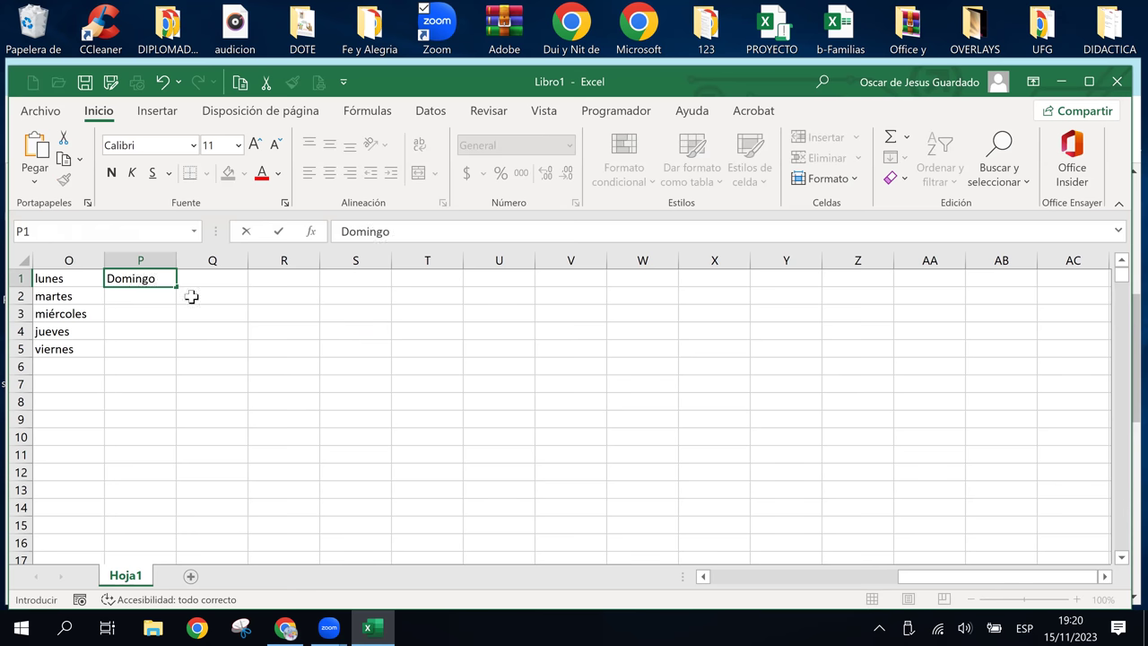
key("Return")
left_click(156, 279)
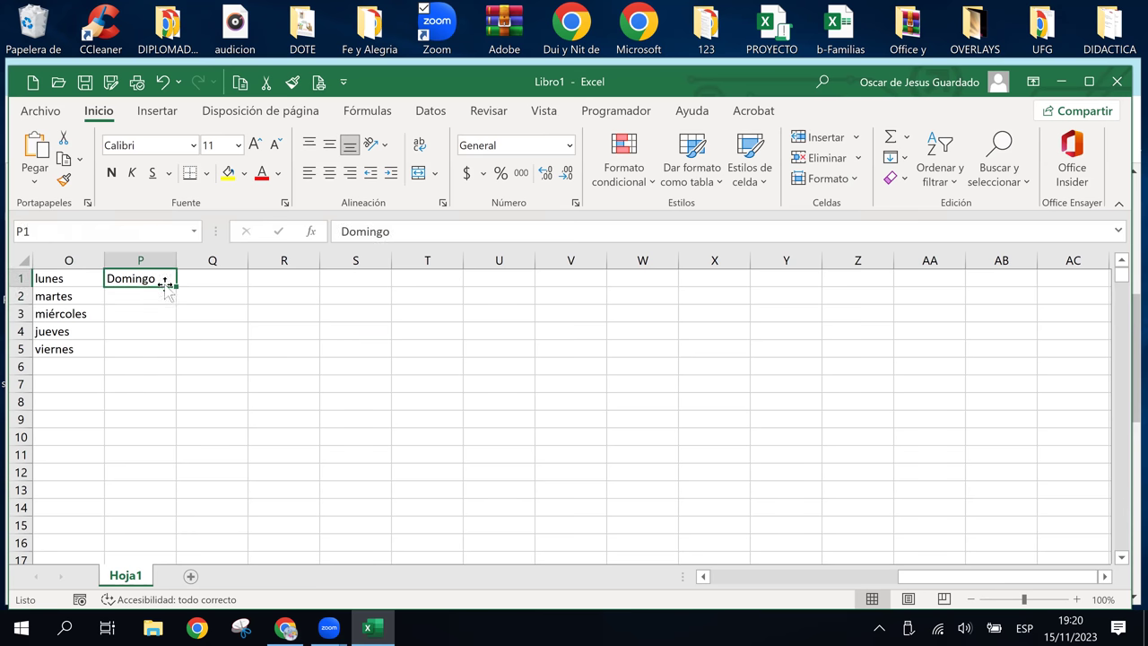
left_click_drag(176, 287, 193, 392)
left_click(237, 471)
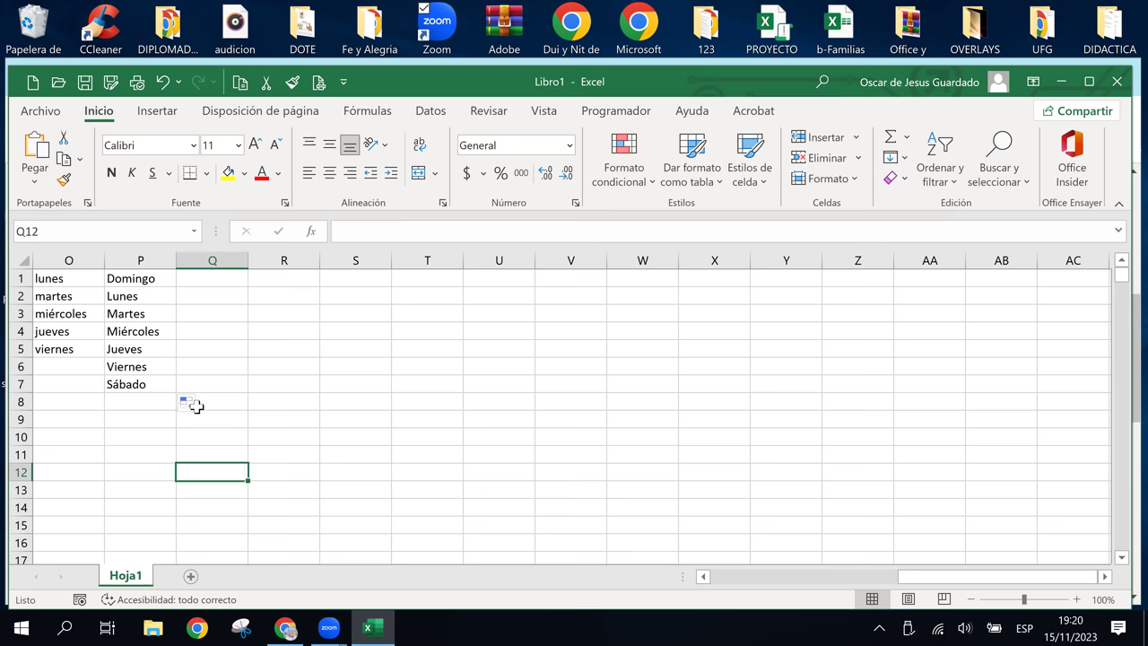
left_click(153, 281)
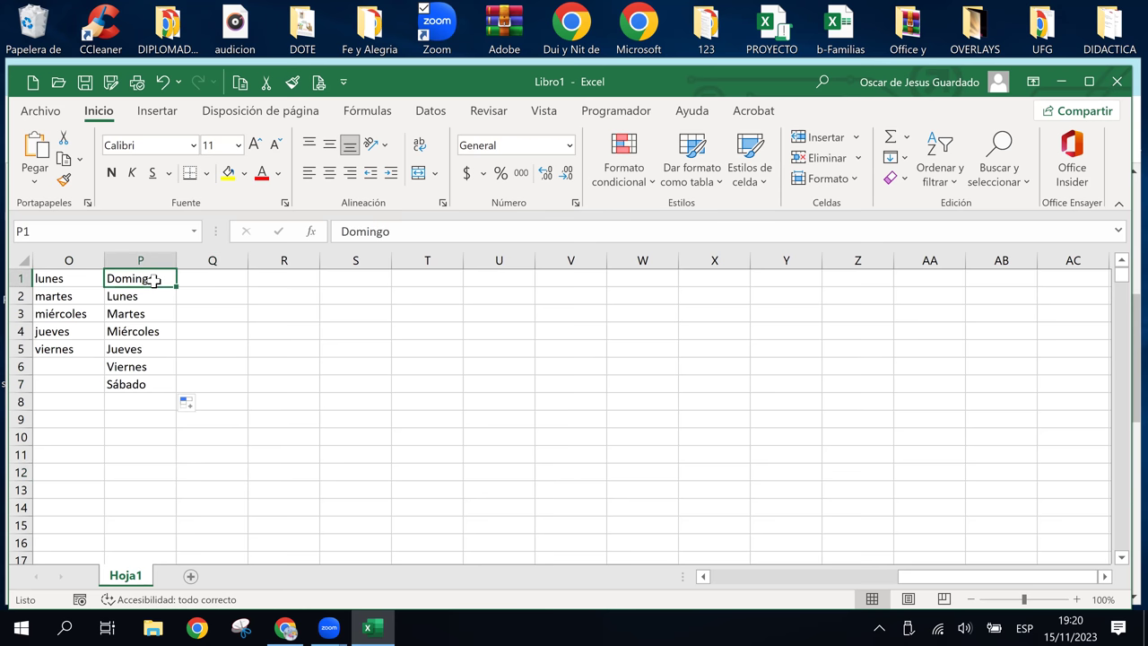
- Delete the filled day names in O2:P7, keeping lunes and Domingo in row 1
left_click(159, 330)
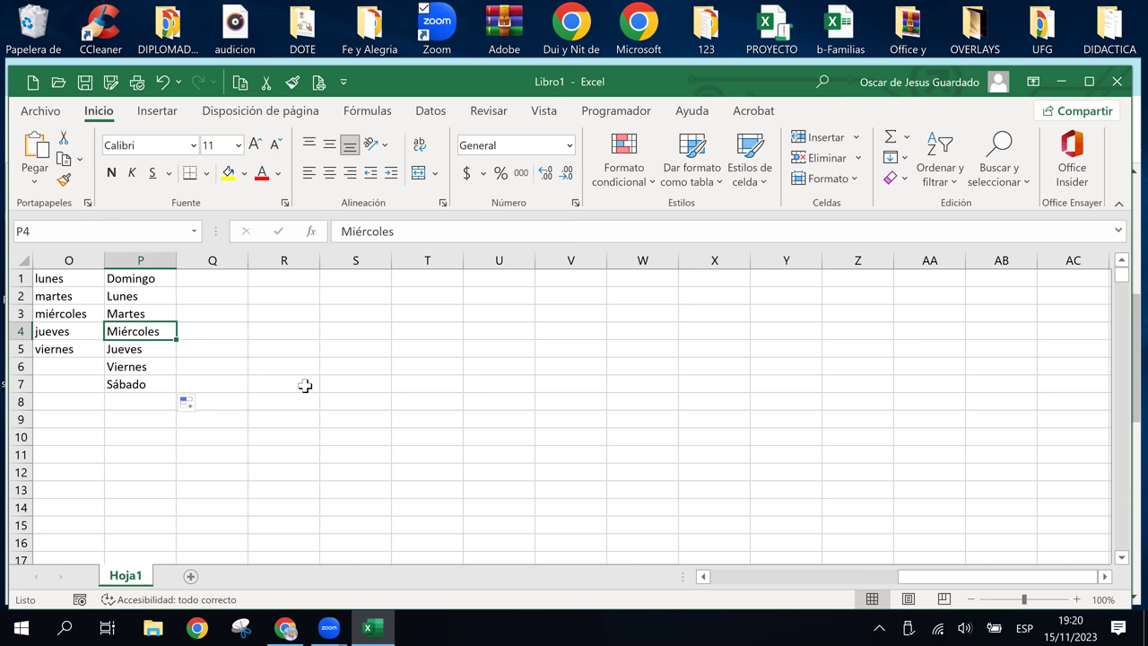
left_click(124, 294)
left_click(74, 278)
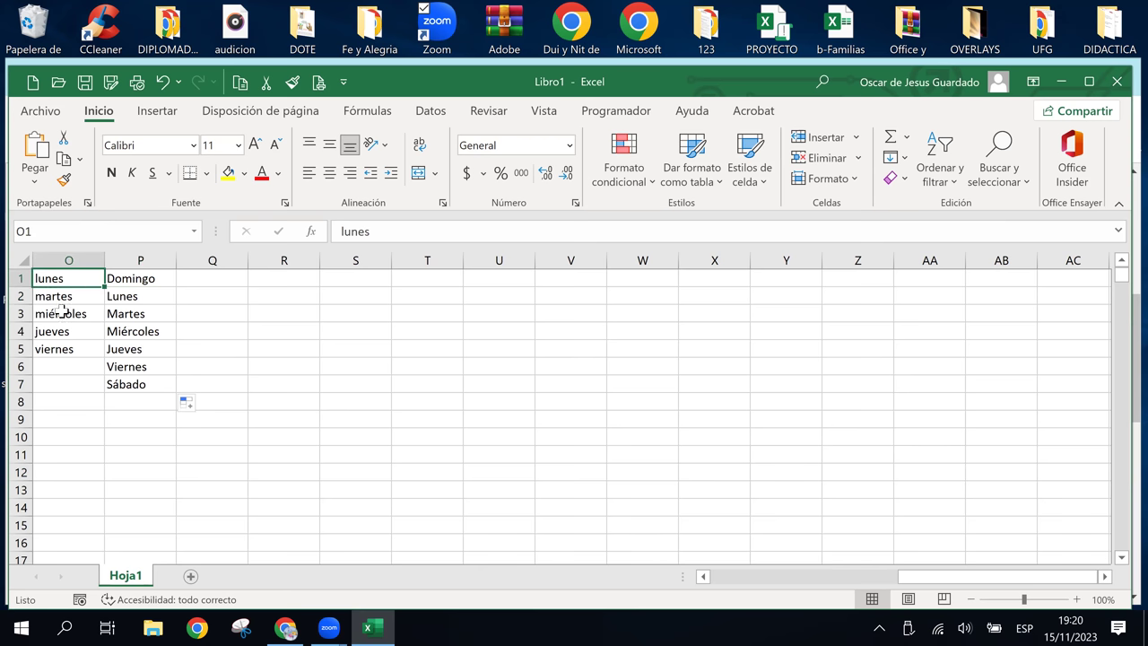
mouse_move(61, 296)
left_mouse_down()
mouse_move(64, 352)
mouse_move(113, 379)
left_mouse_up()
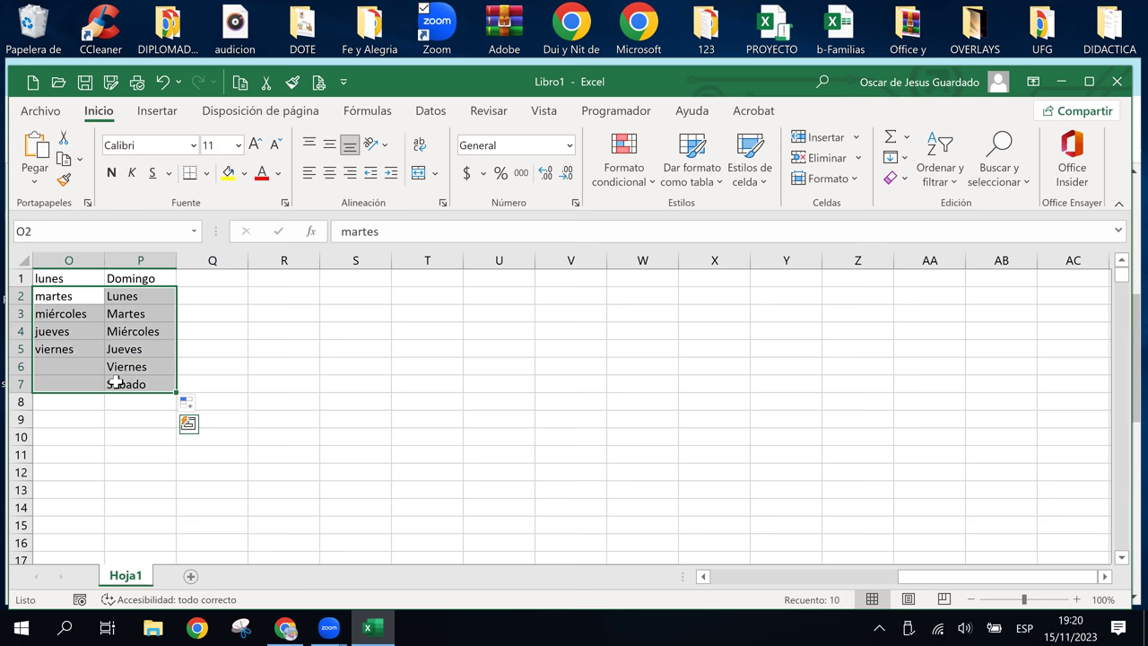
key("Delete")
left_click(87, 312)
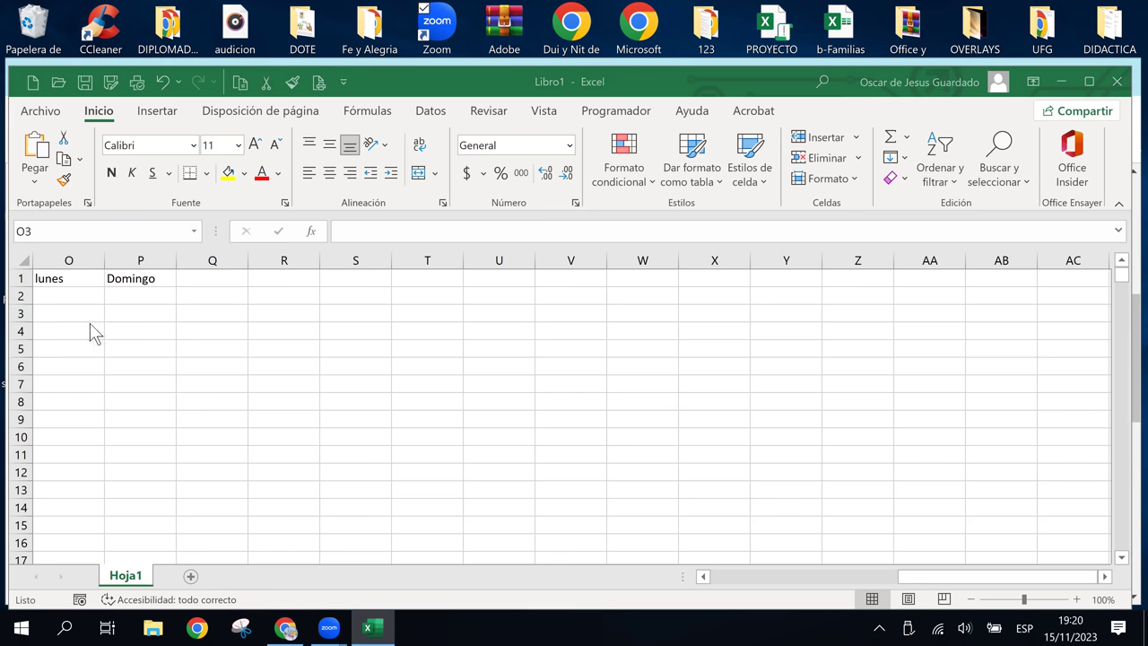
left_click(57, 278)
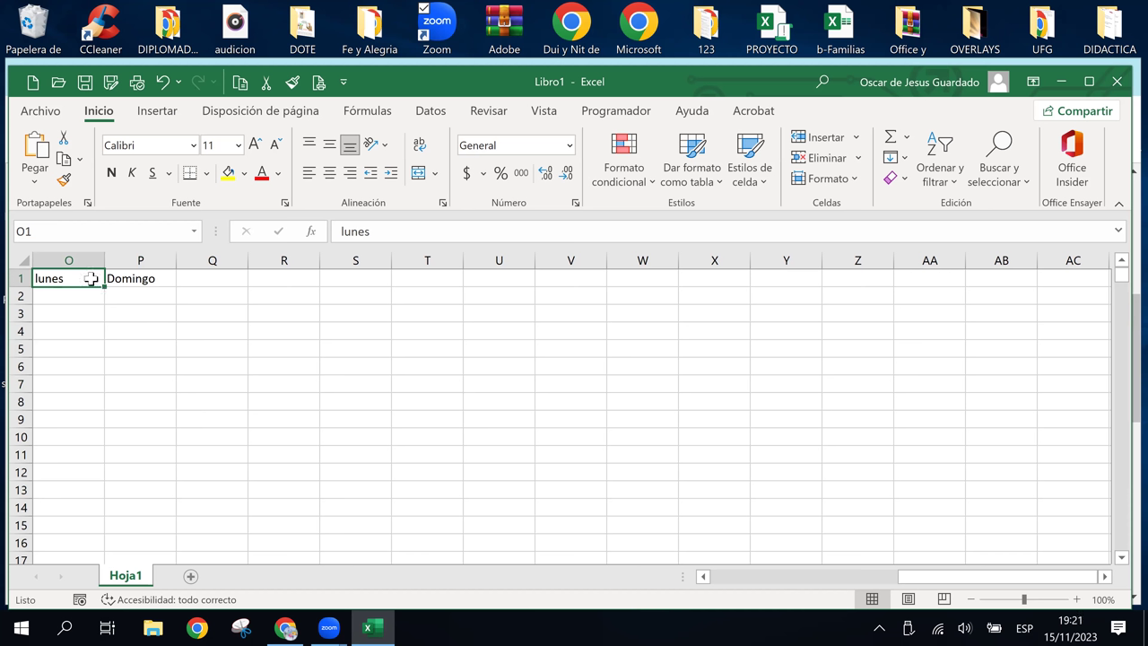
left_click_drag(105, 288, 111, 355)
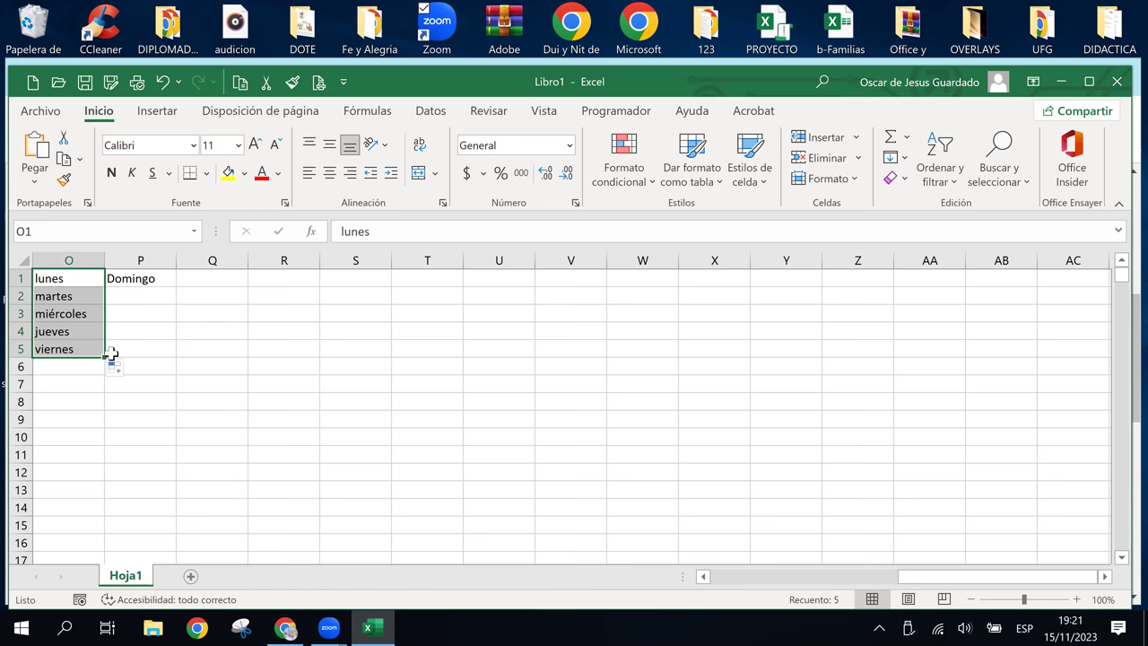
left_click(144, 282)
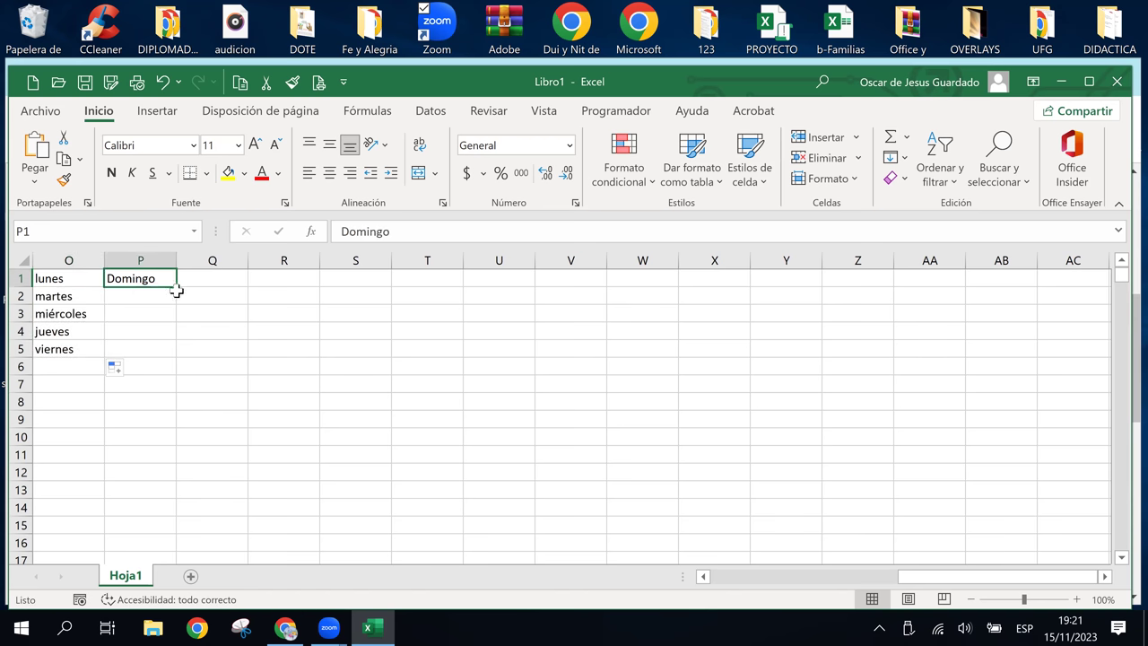
left_click_drag(176, 285, 167, 390)
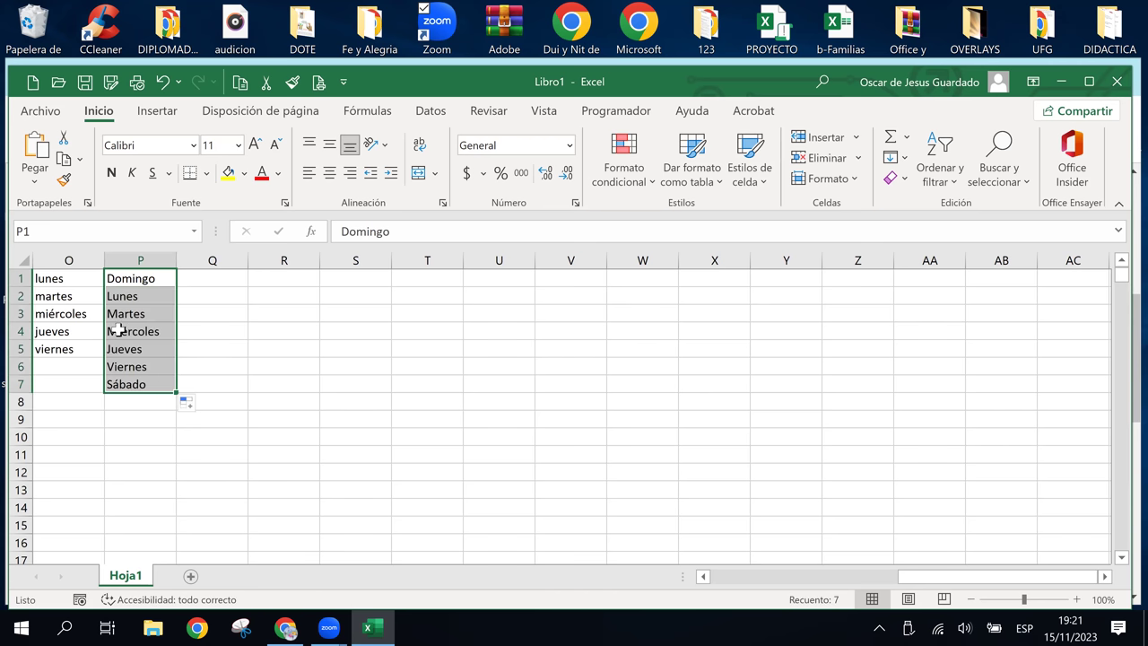
left_click(119, 331)
left_click(142, 386)
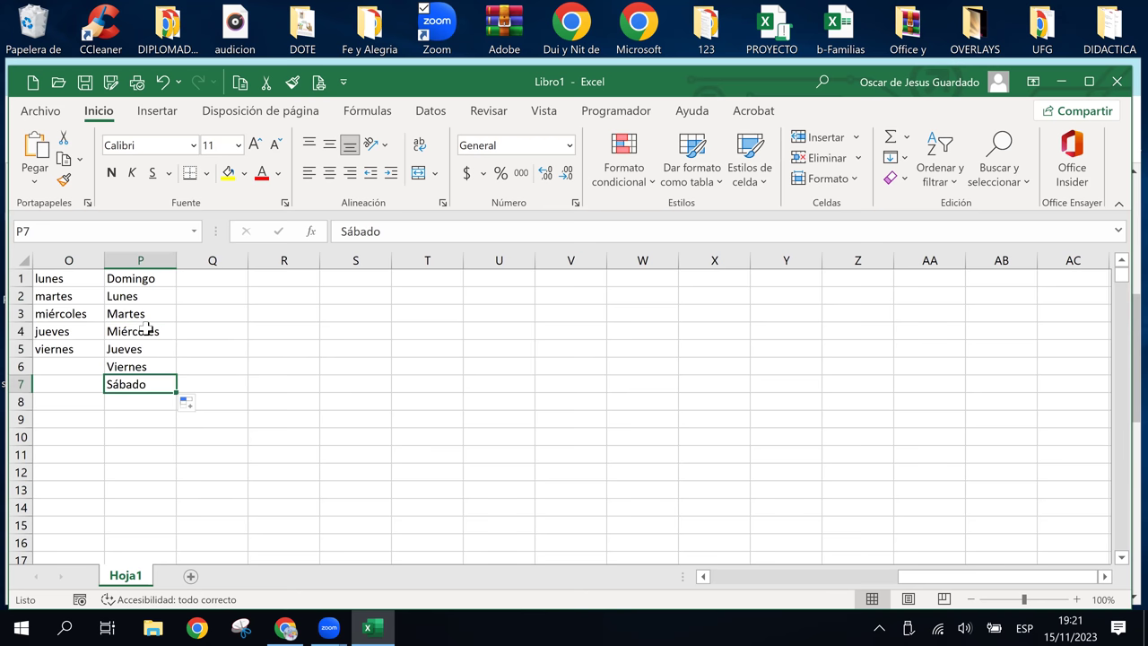
left_click_drag(174, 395, 182, 553)
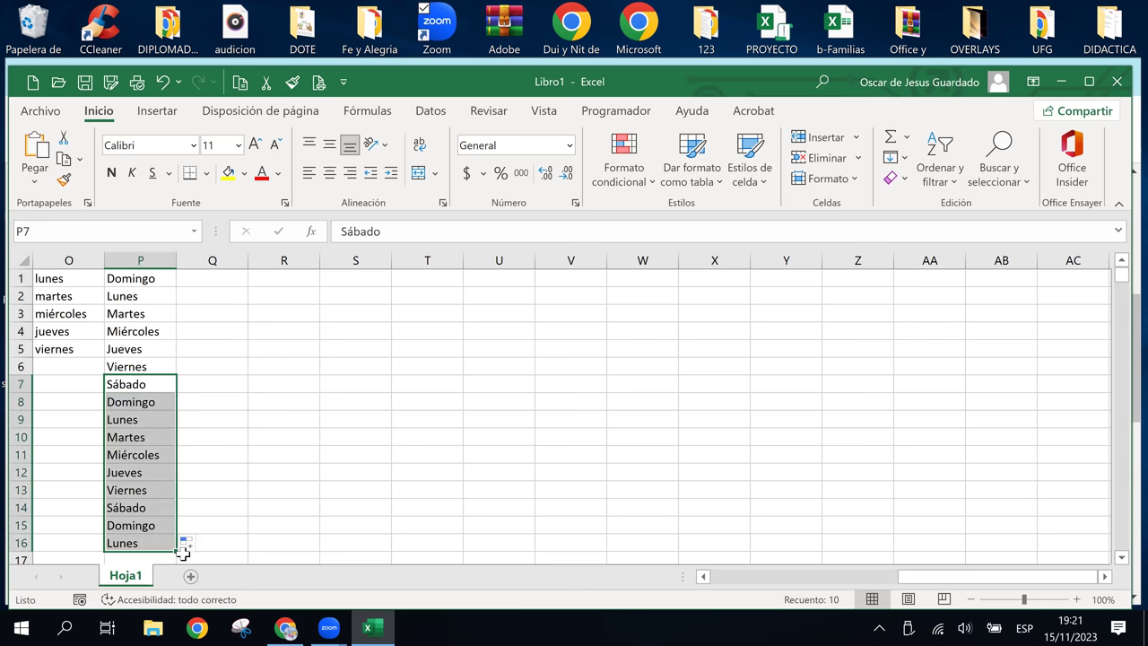
left_click(150, 382)
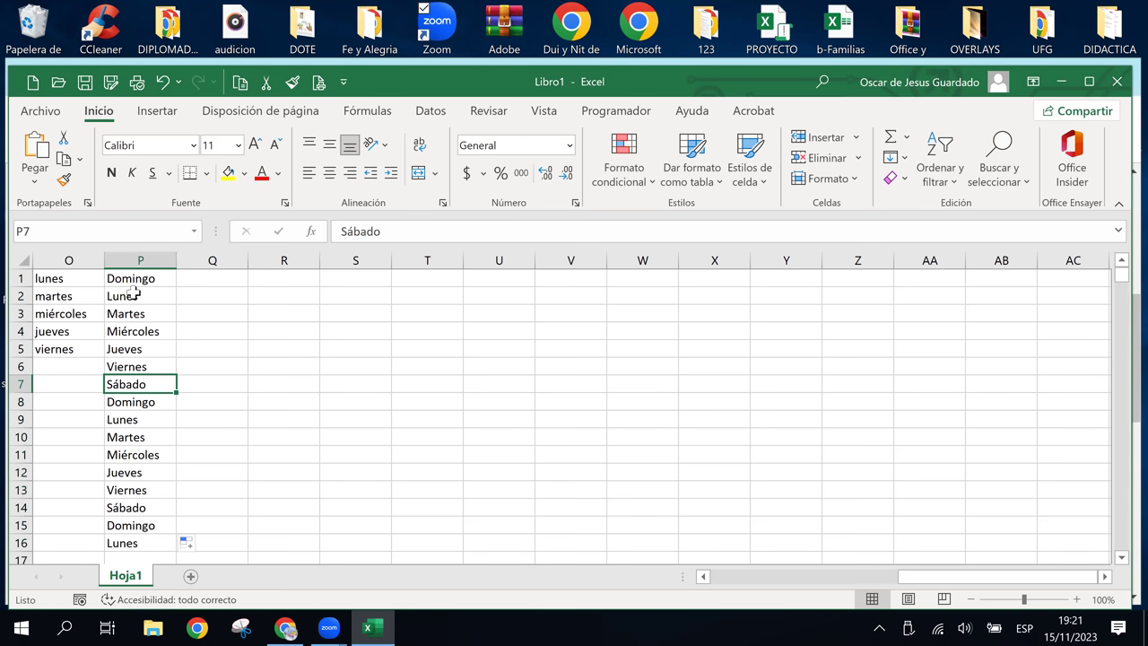
left_click(135, 293)
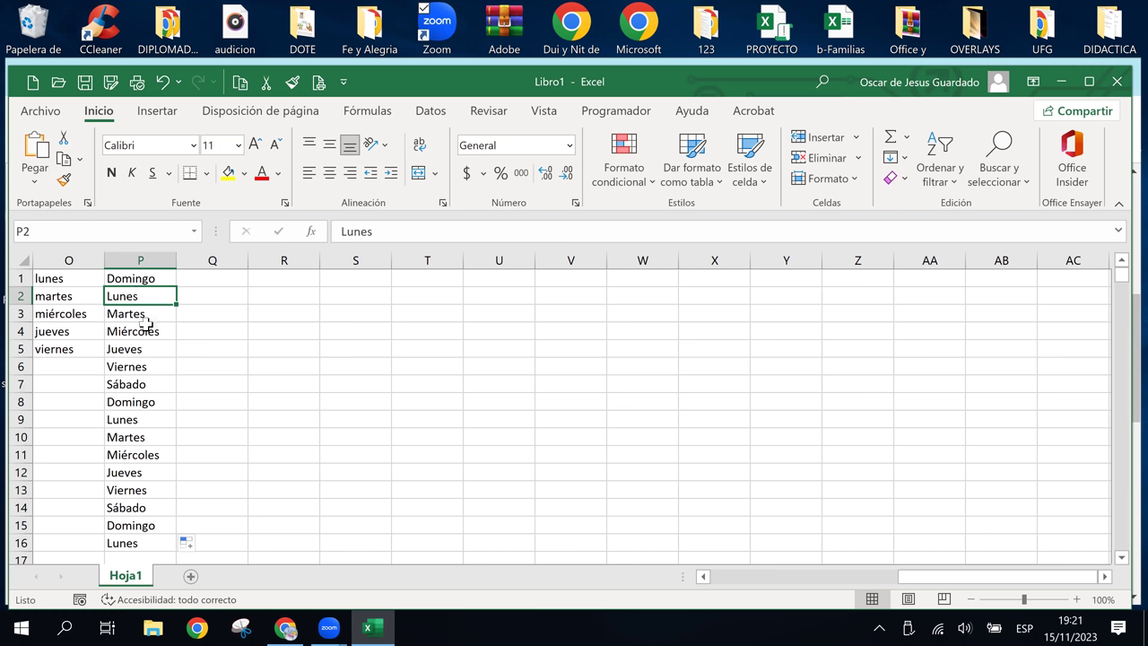
left_click(128, 281)
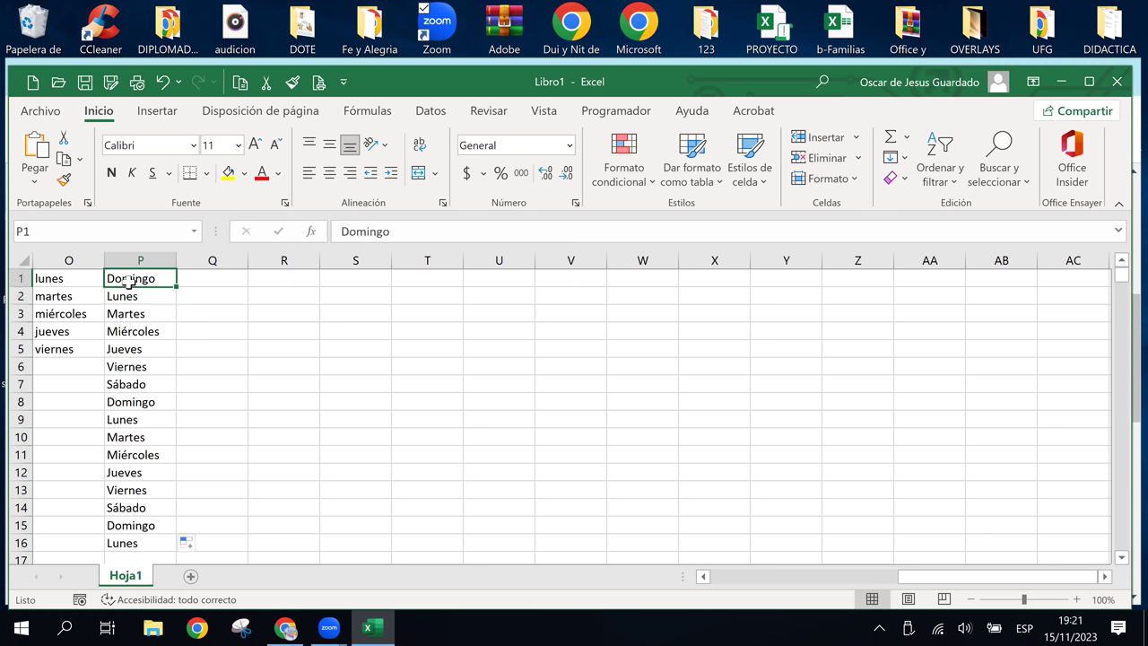
left_click(159, 396)
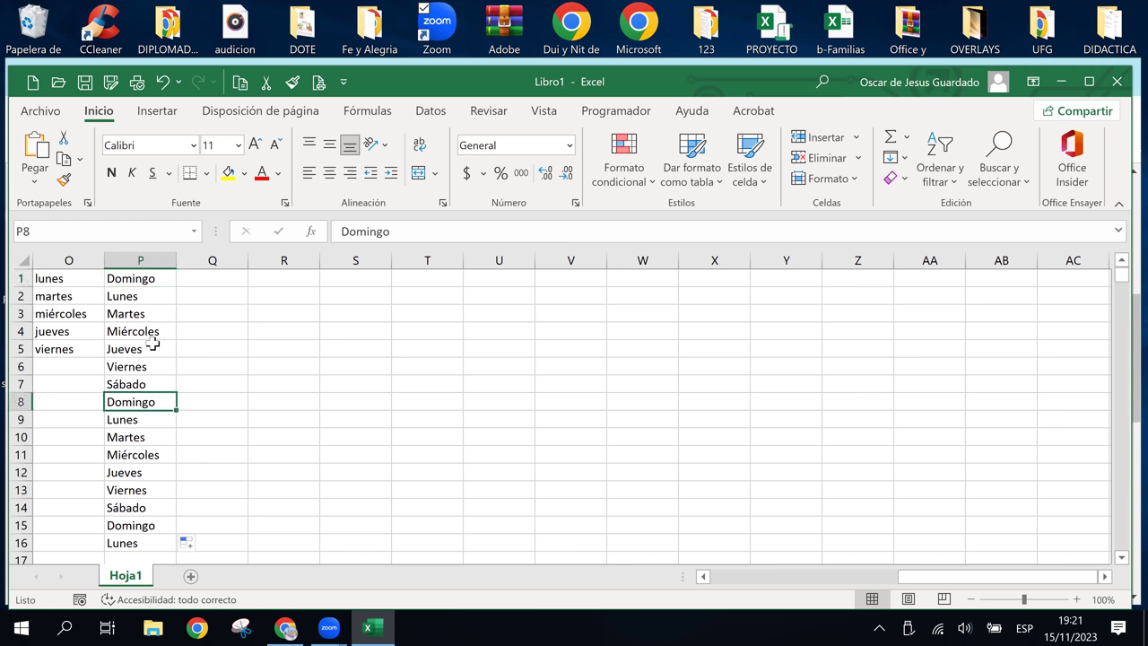
left_click(147, 279)
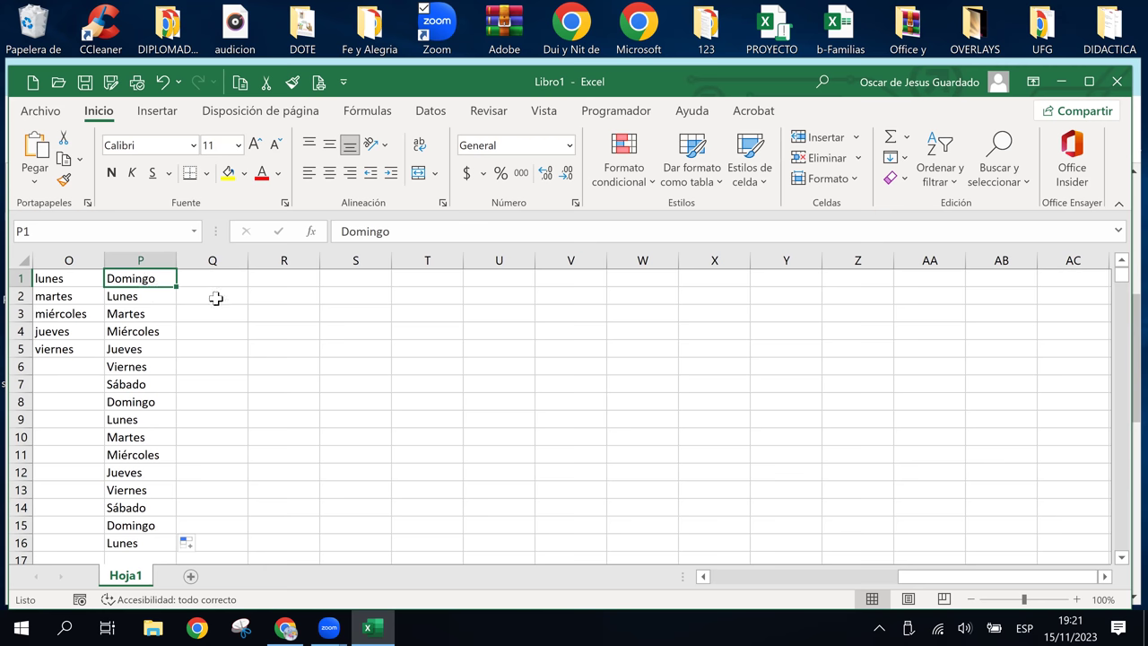
left_click(216, 297)
left_click(212, 279)
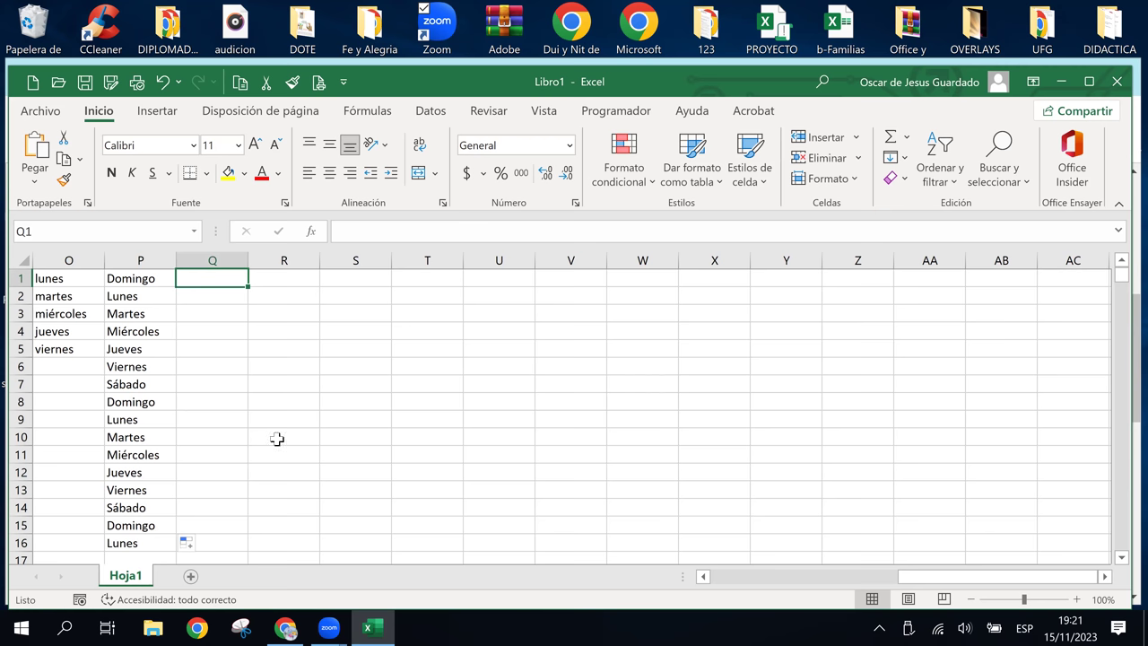
left_click(290, 630)
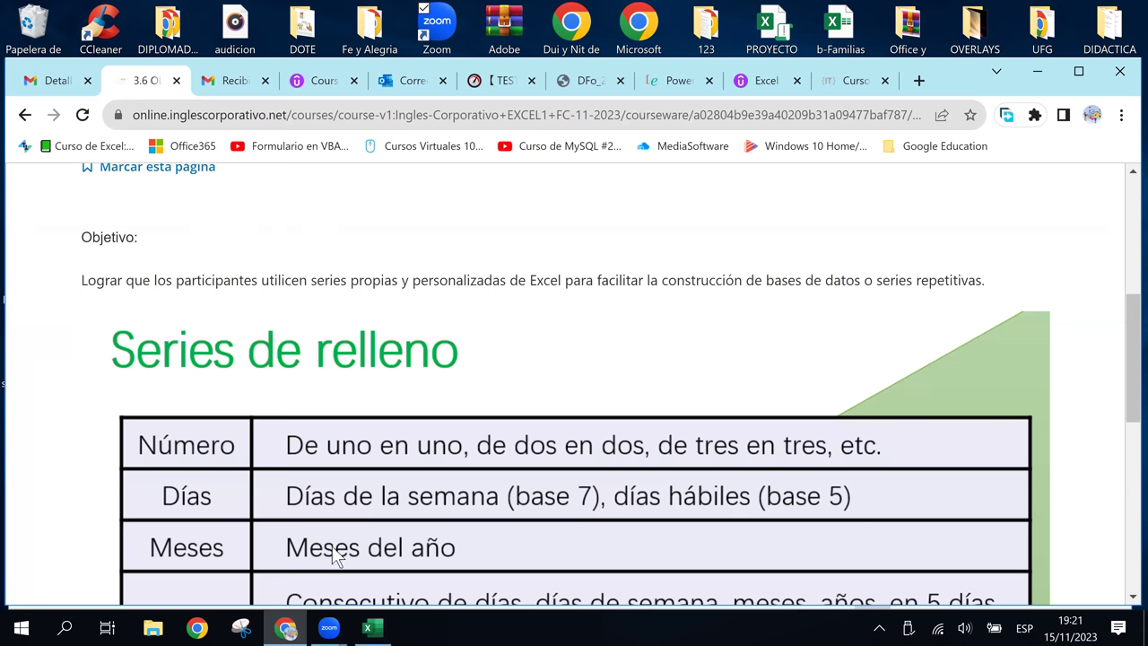
left_click(373, 630)
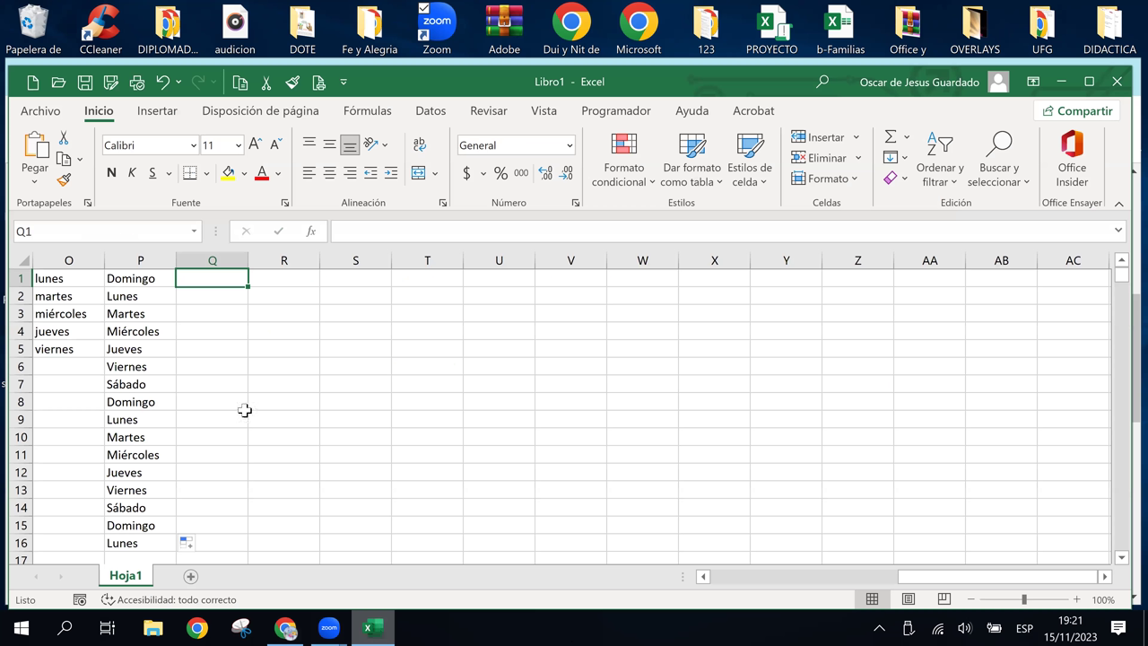
left_click(274, 276)
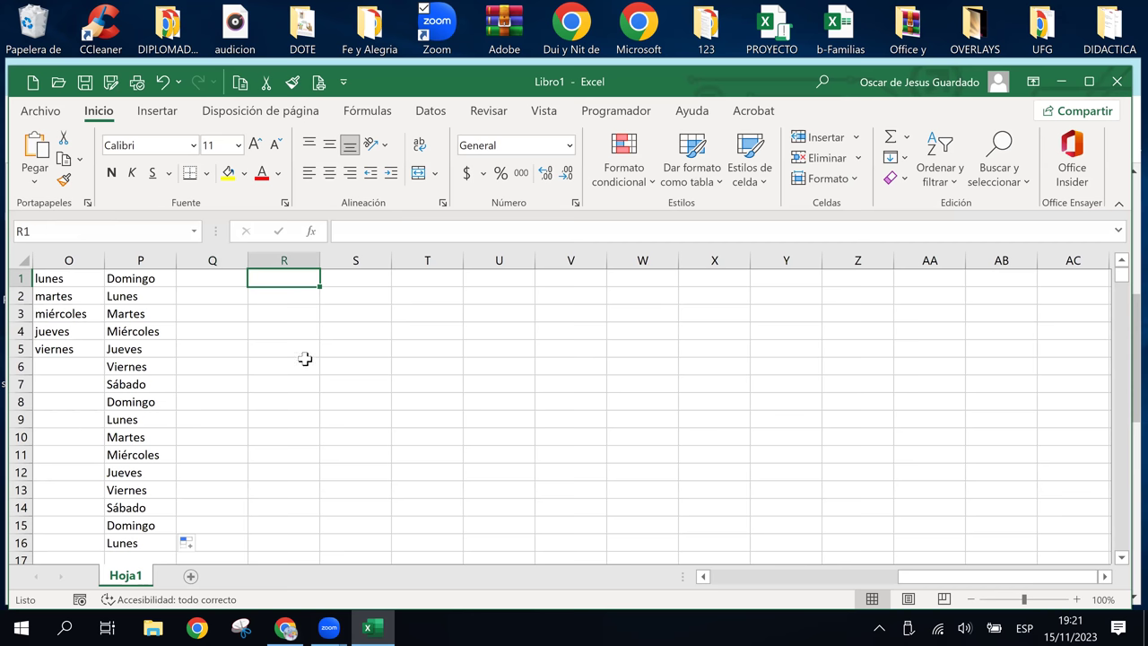
- Type Enero in cell R1, correcting the typo
type("enerp")
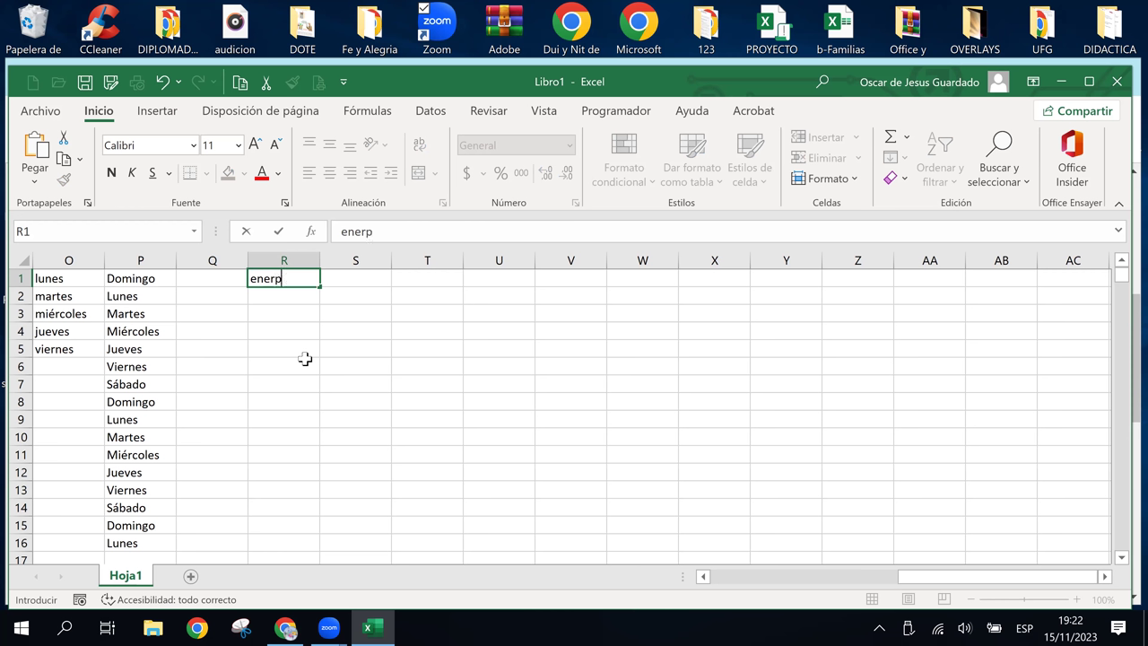
key("BackSpace")
key("BackSpace")
key("BackSpace")
key("BackSpace")
key("BackSpace")
type("Enerp")
key("BackSpace")
type("o")
key("Return")
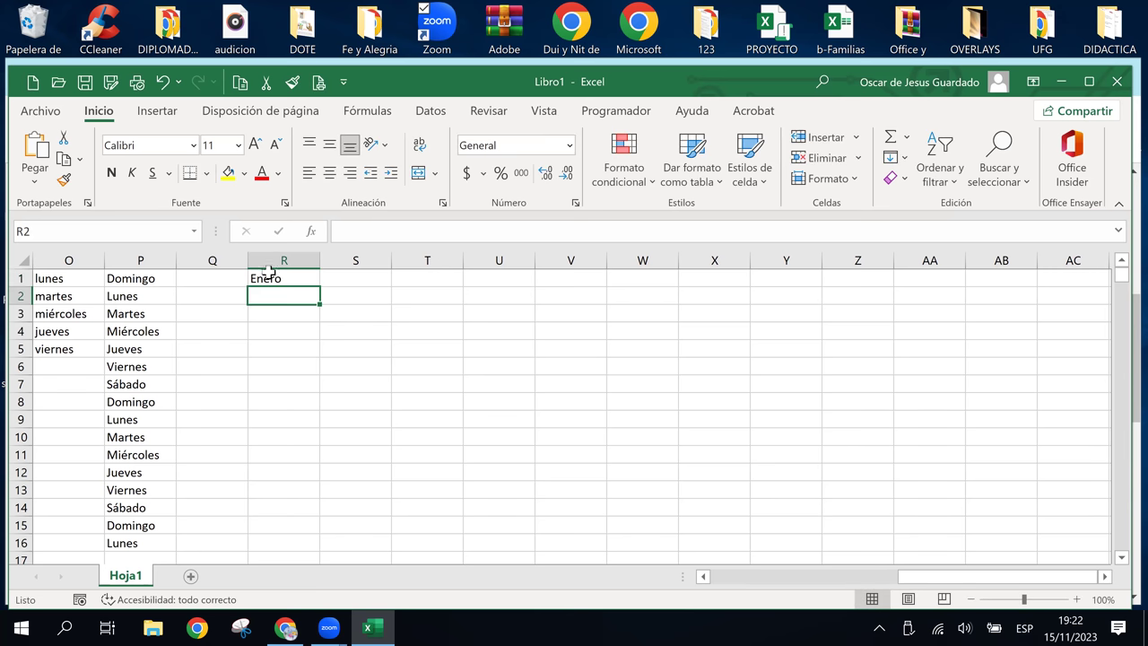
left_click(270, 277)
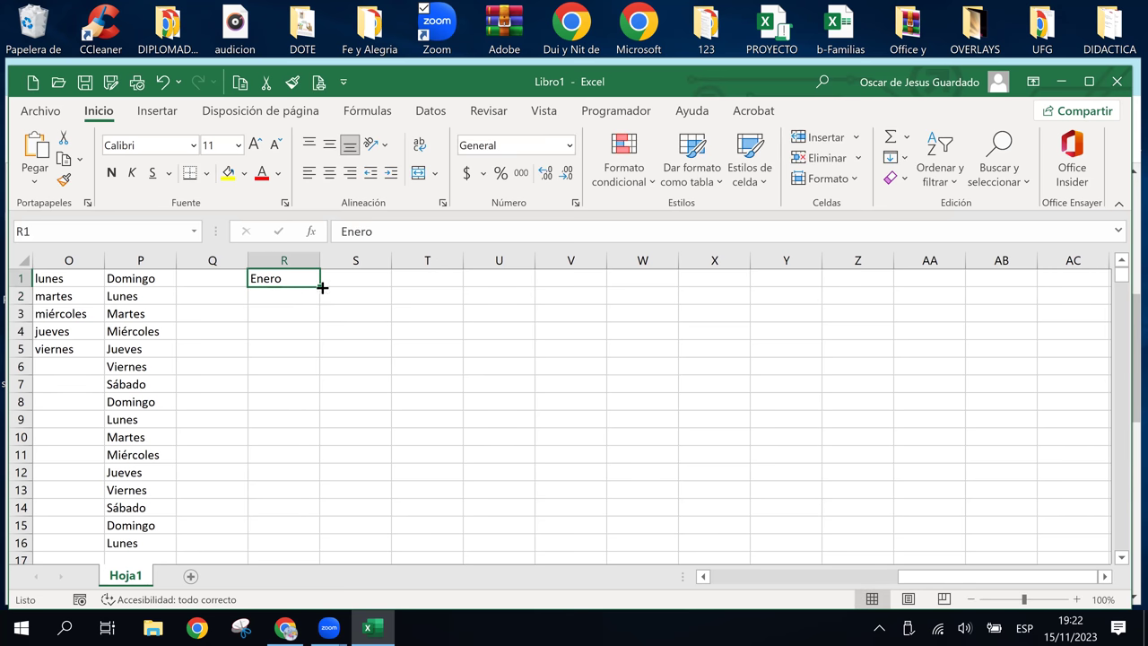
- Try Relleno rápido (Flash Fill) on Enero and dismiss the no-pattern warning
left_click(903, 157)
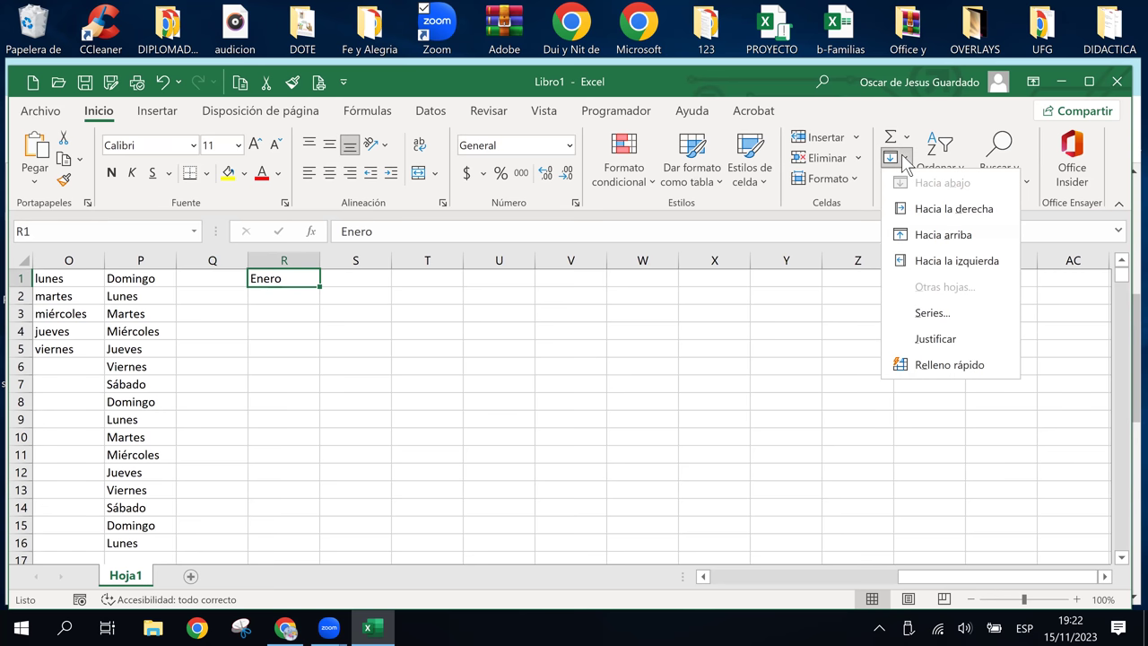
left_click(924, 368)
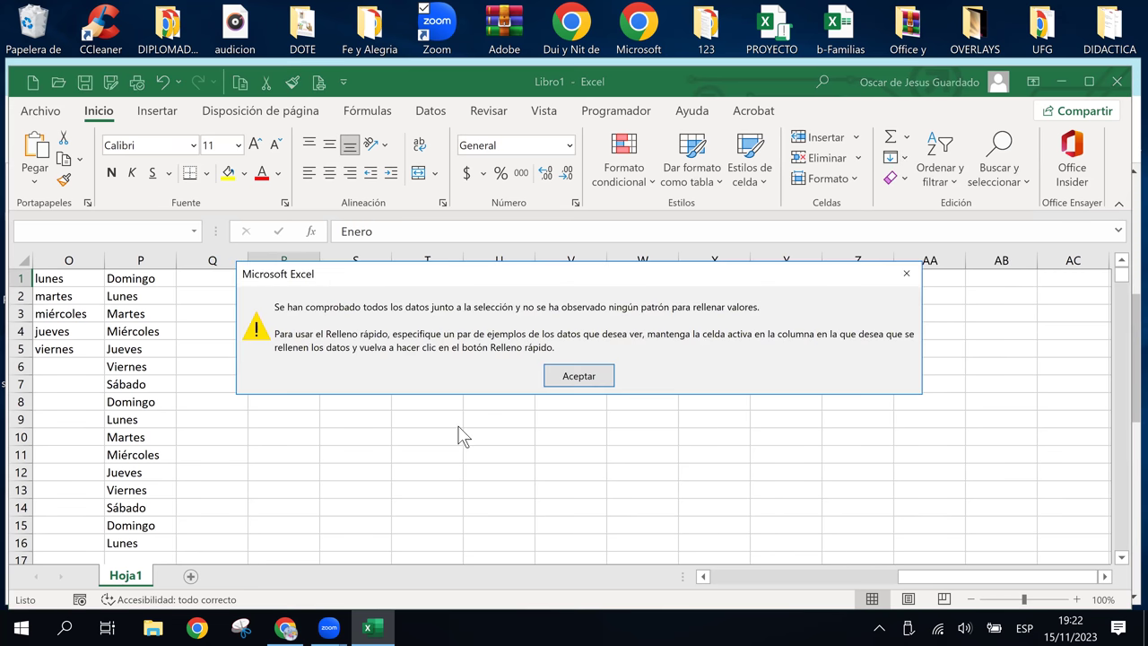
left_click(575, 375)
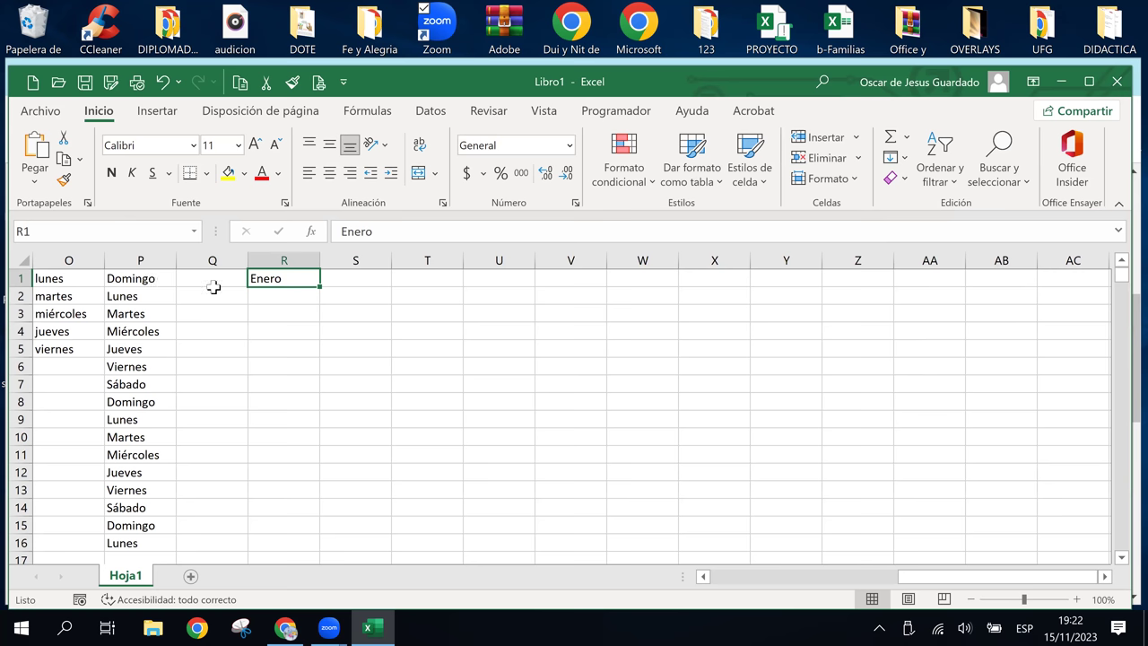
- Extend Enero as months down column R to R12 and across row 1 to AC1
left_click_drag(321, 289, 334, 409)
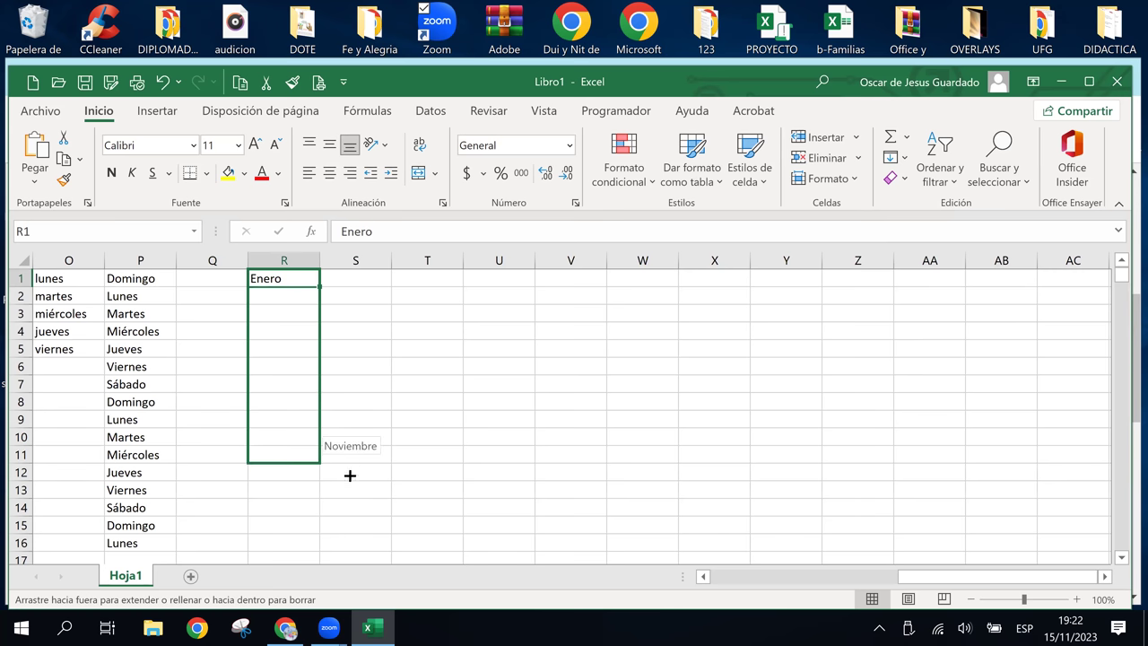
left_click_drag(333, 409, 348, 476)
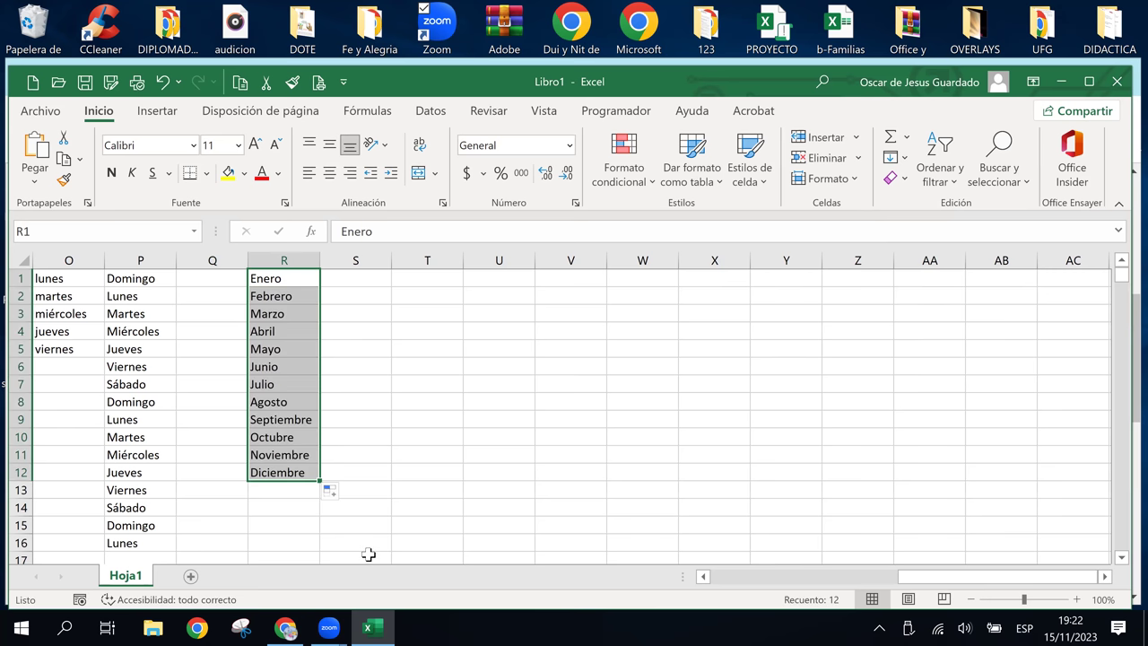
left_click(280, 287)
left_click_drag(320, 286, 1057, 276)
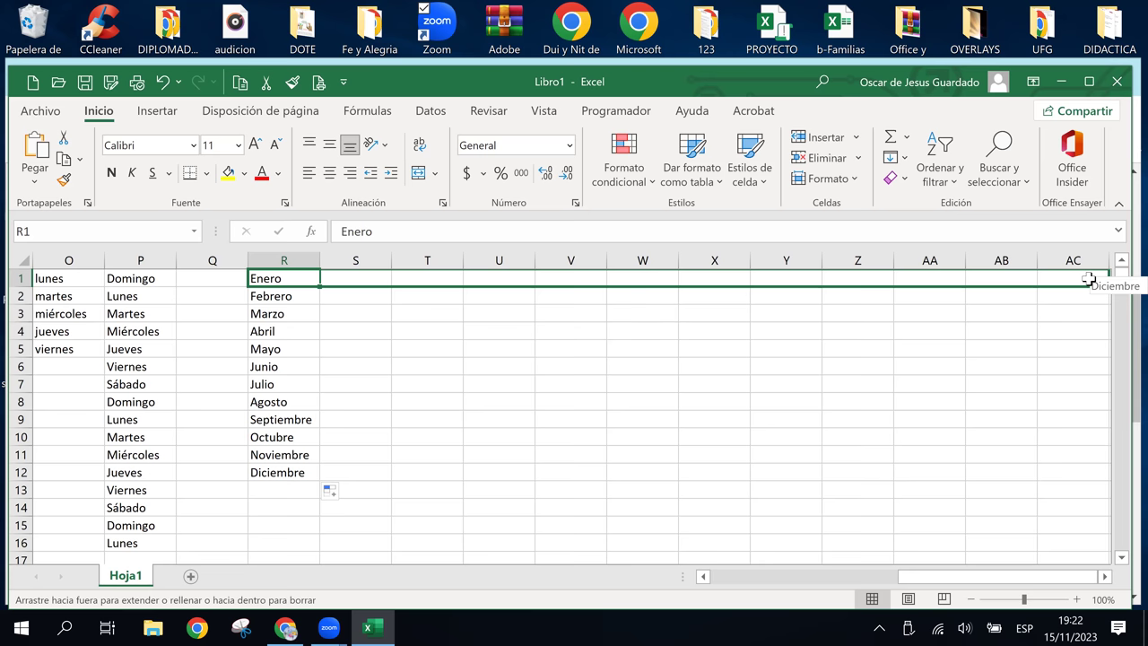
left_click_drag(1057, 276, 1090, 279)
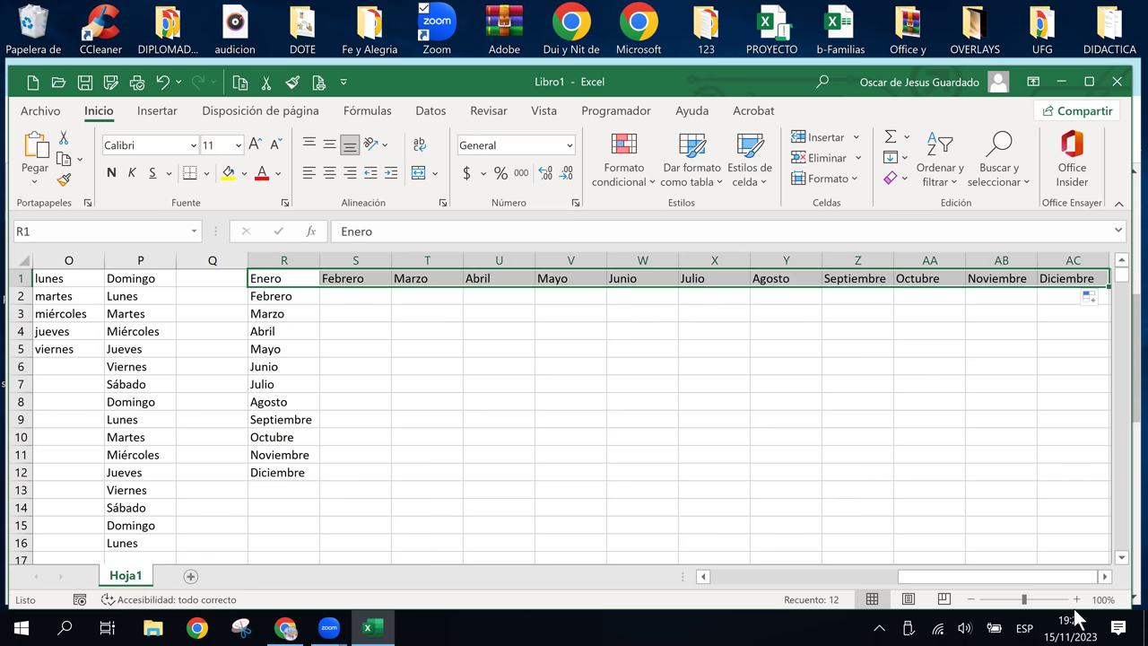
- Select the month series in column R and row 1 to check them
left_click(489, 386)
left_click_drag(260, 279, 283, 455)
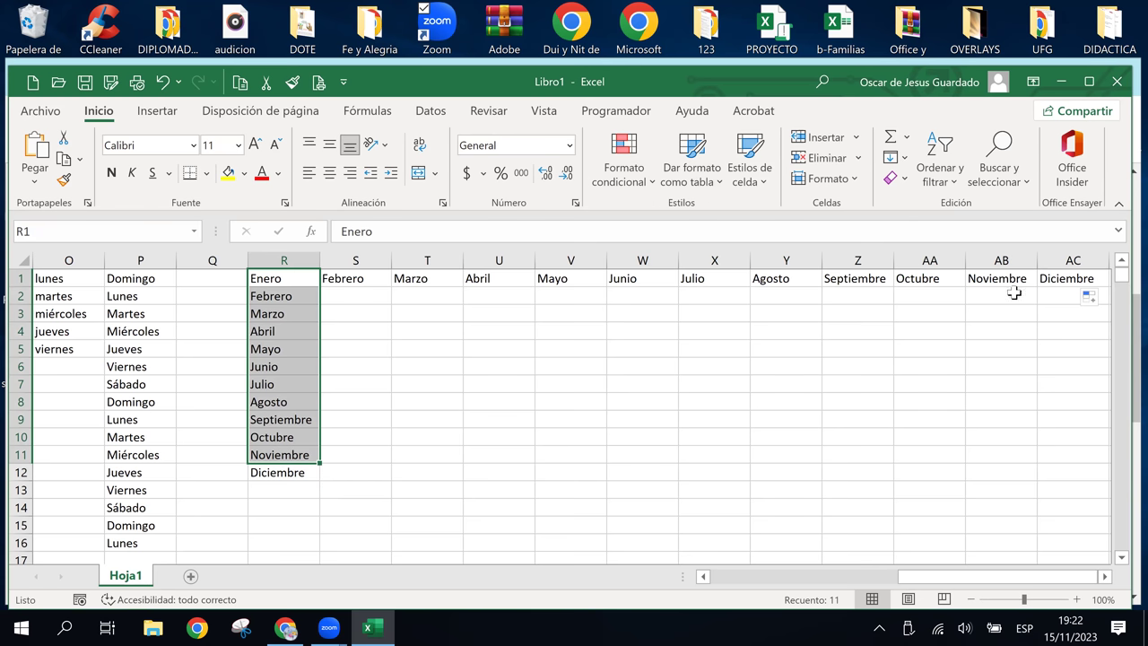
left_click_drag(284, 278, 1068, 278)
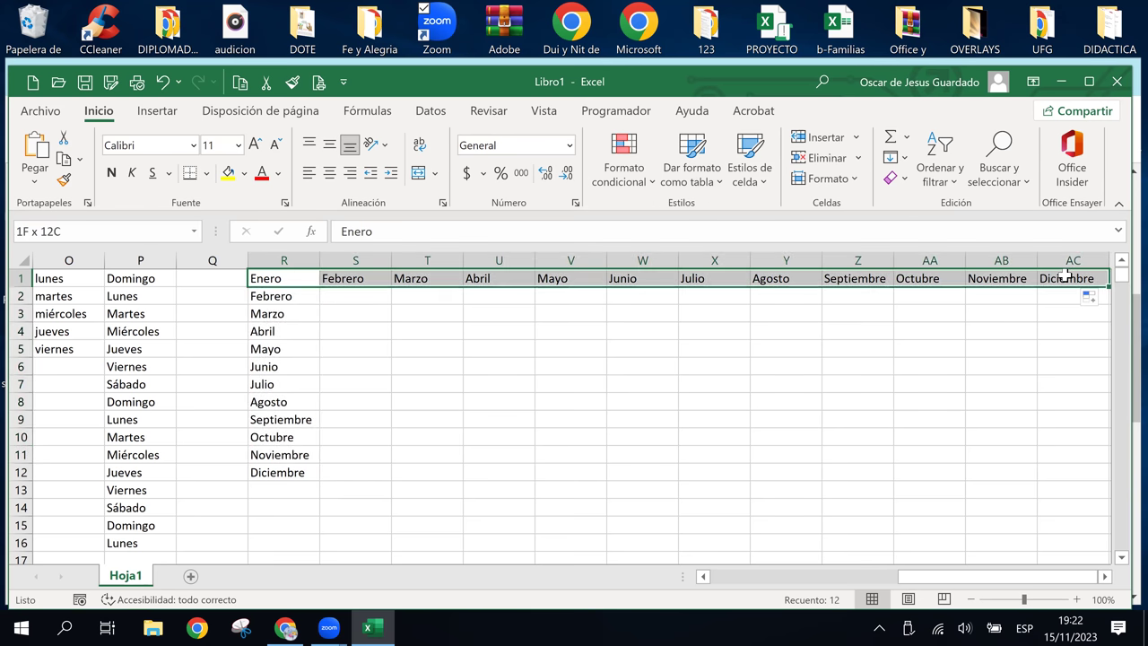
left_click(543, 492)
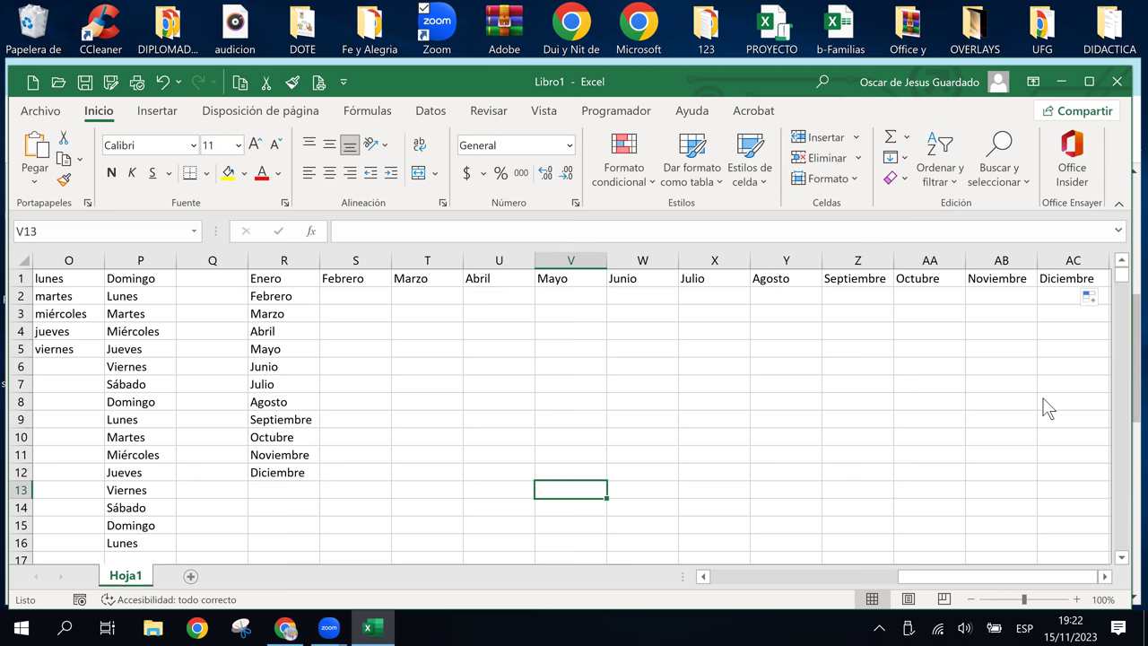
left_click(489, 317)
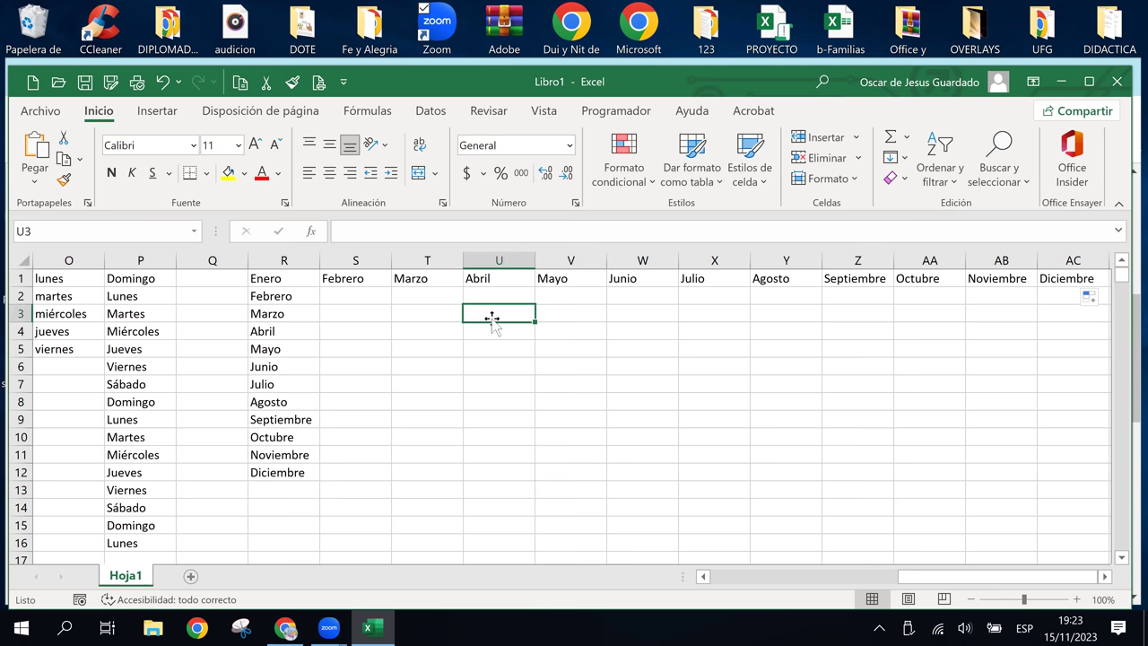
left_click(427, 320)
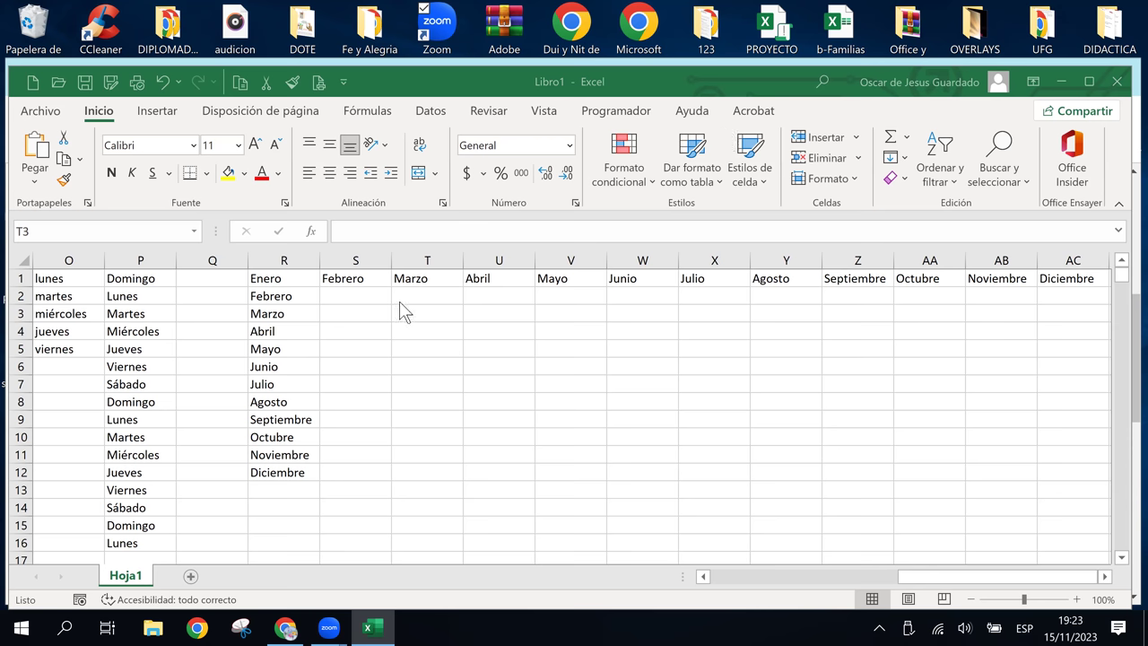
left_click(362, 295)
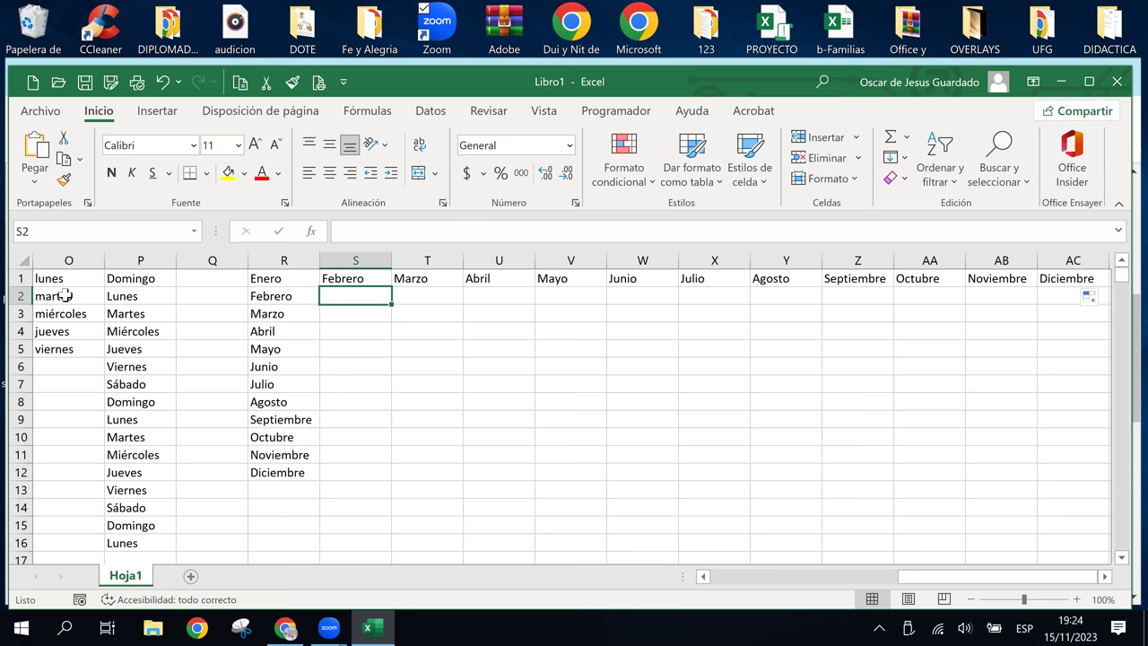
left_click_drag(66, 296, 56, 350)
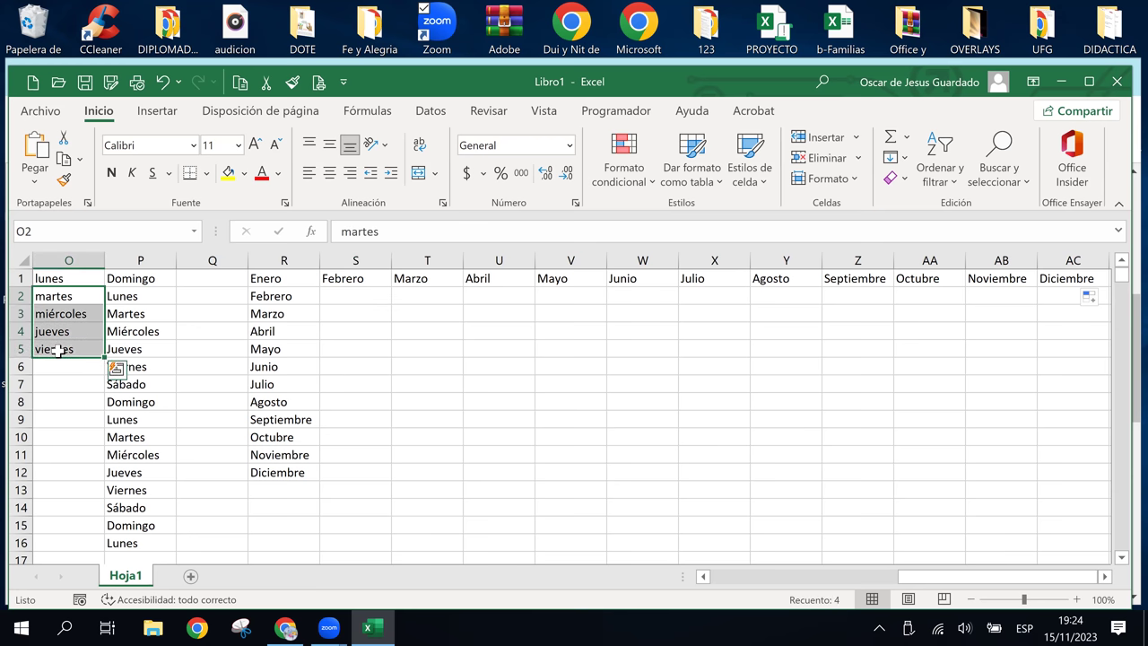
key("Delete")
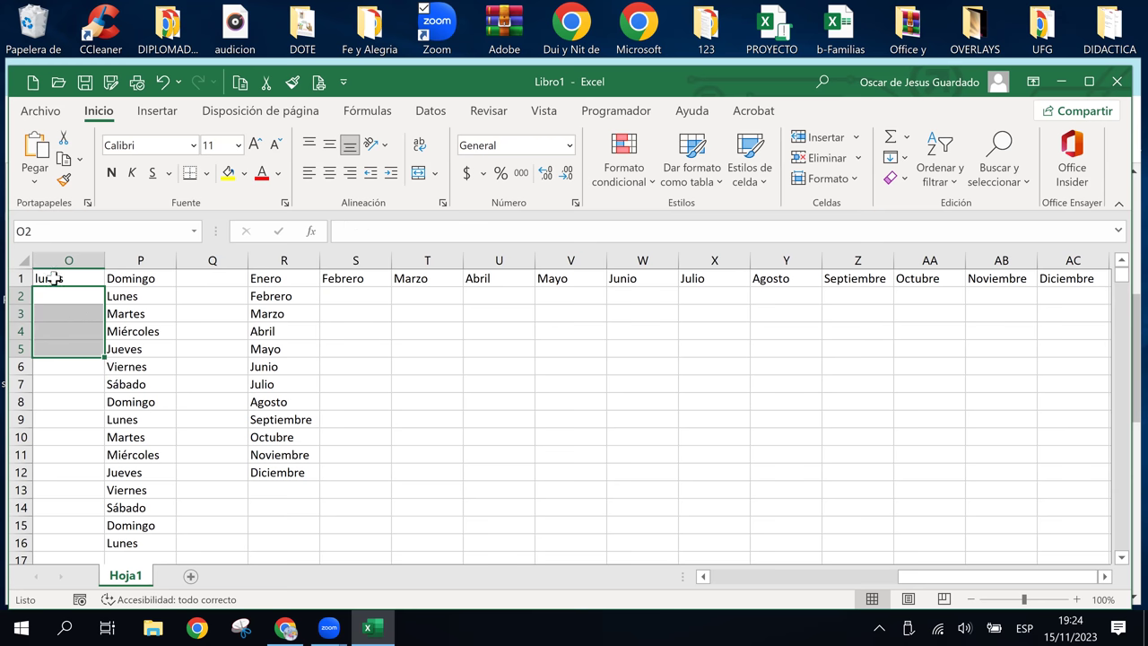
left_click(54, 278)
left_click_drag(104, 287, 85, 365)
left_click_drag(123, 293, 133, 555)
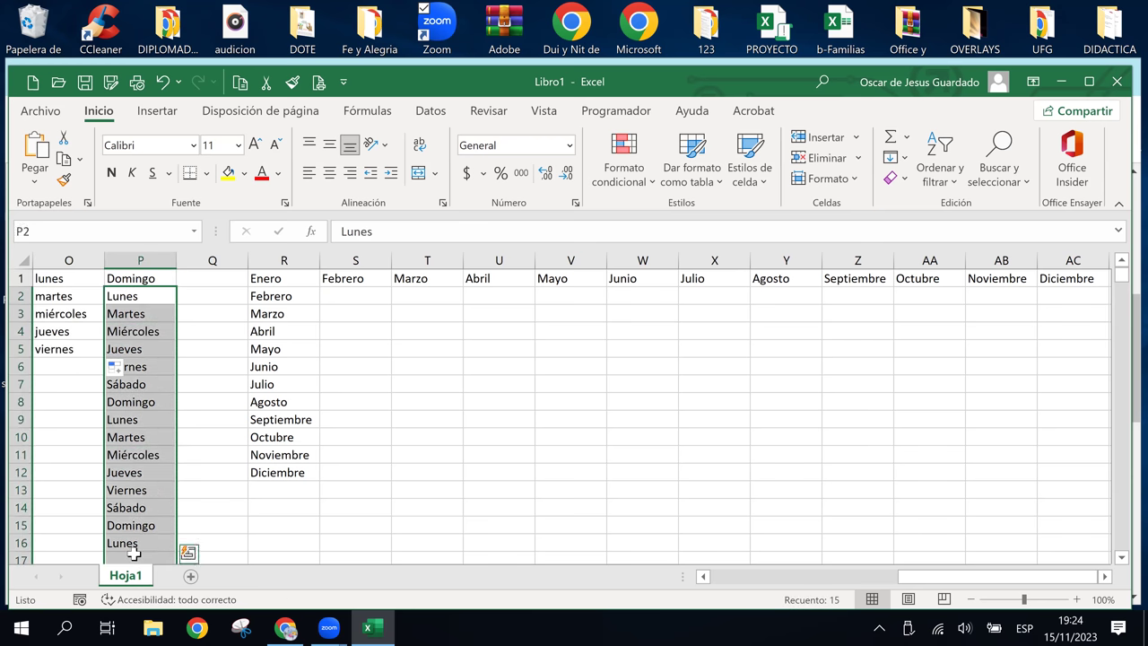
key("Delete")
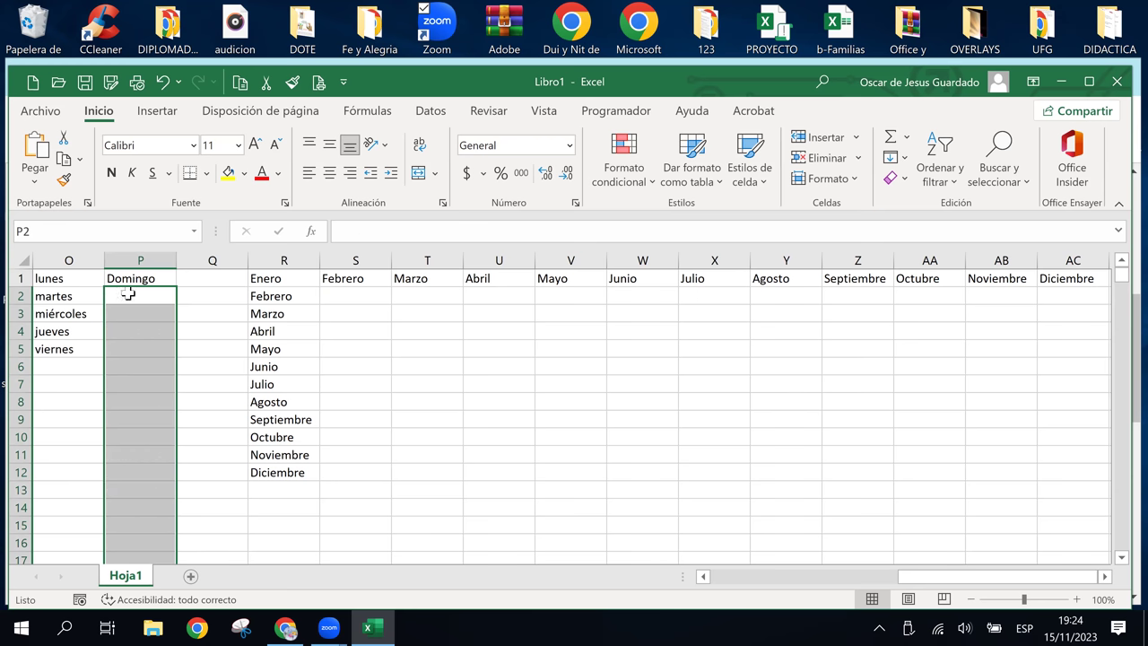
left_click(135, 280)
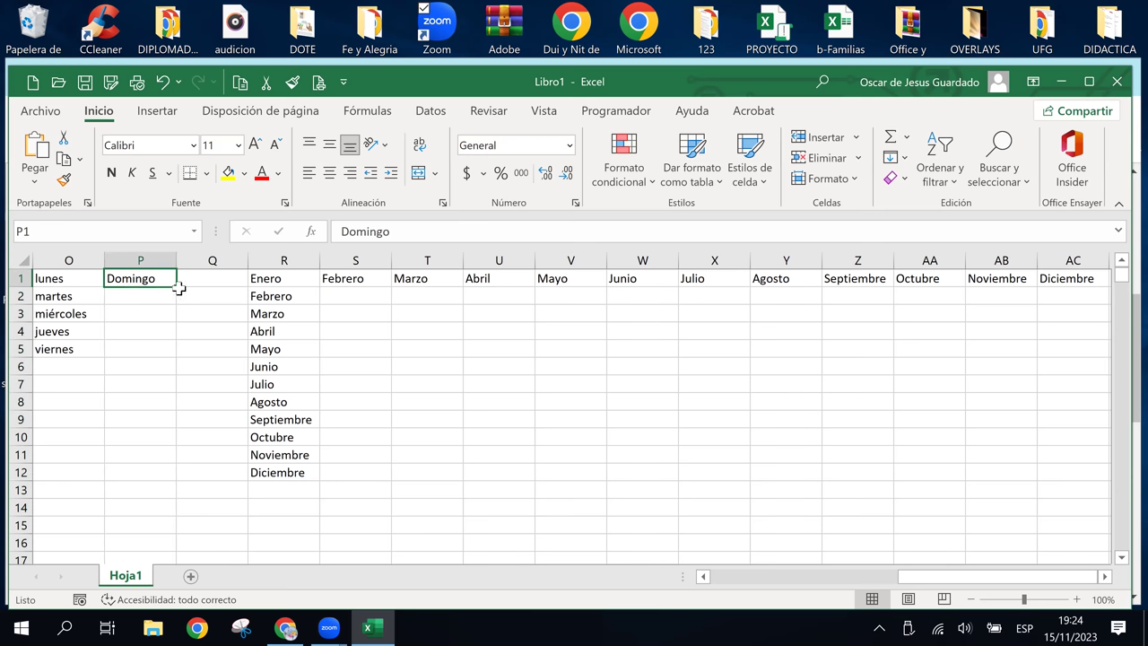
left_click_drag(176, 289, 182, 378)
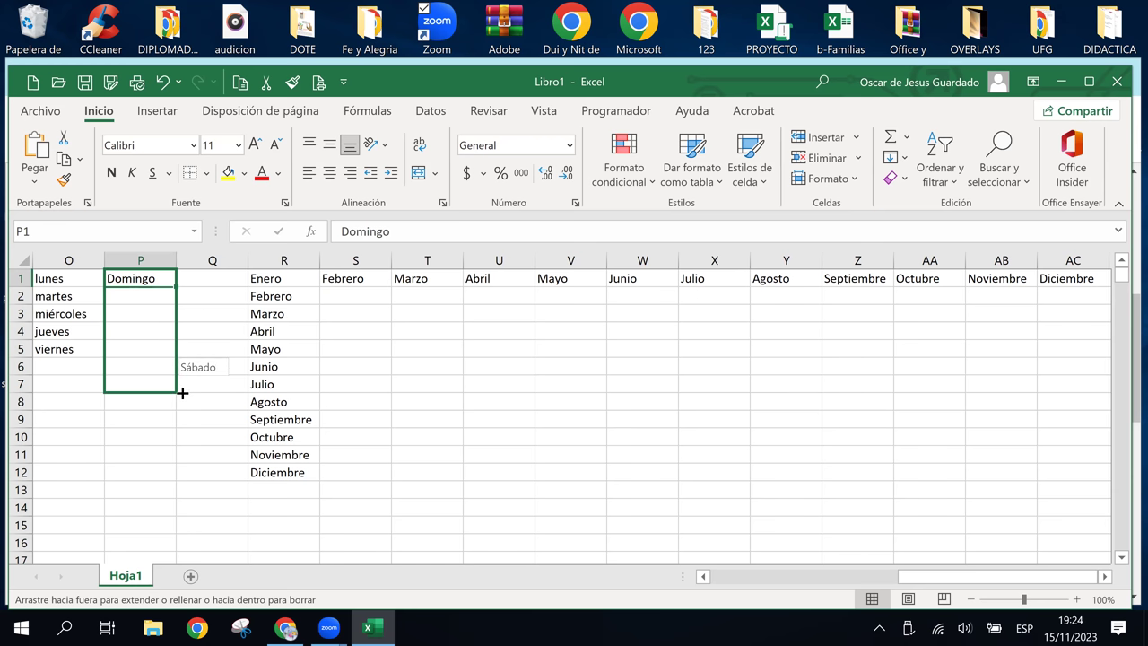
left_click_drag(182, 378, 182, 393)
left_click(139, 425)
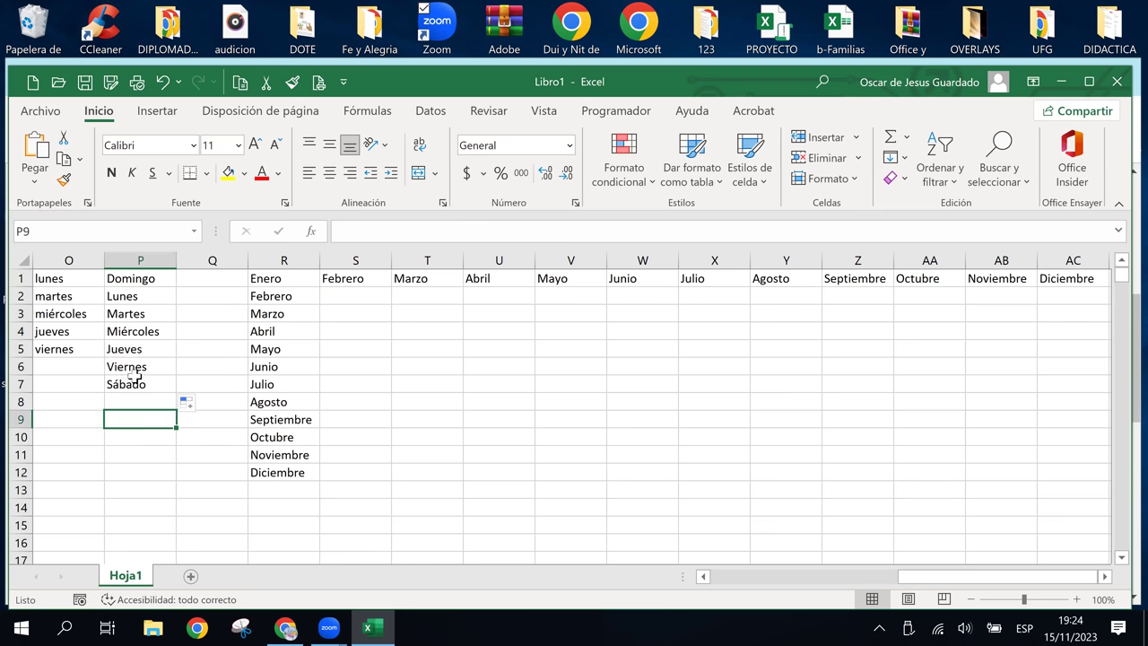
left_click(139, 349)
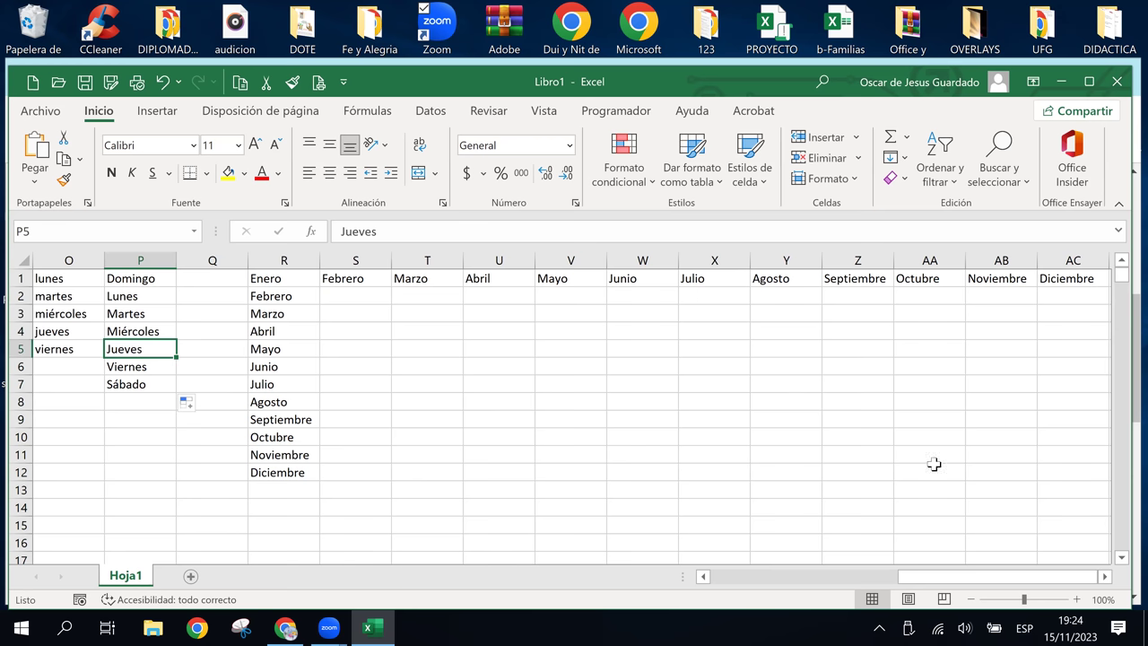
scroll(1123, 565, "down", 1)
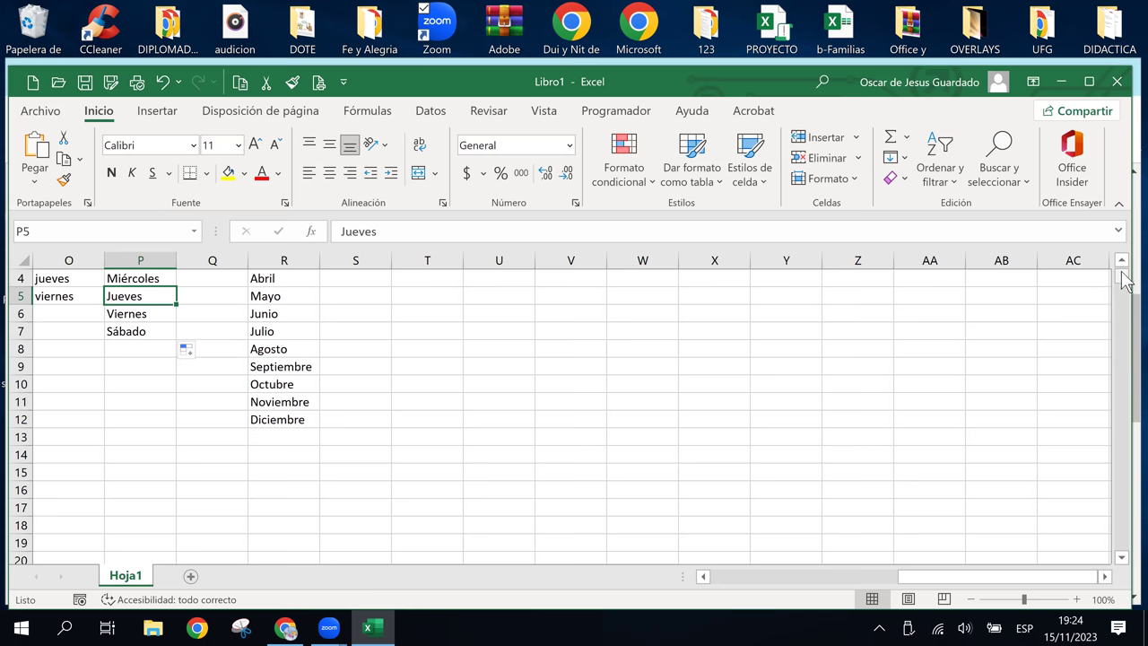
left_click_drag(1123, 280, 1127, 274)
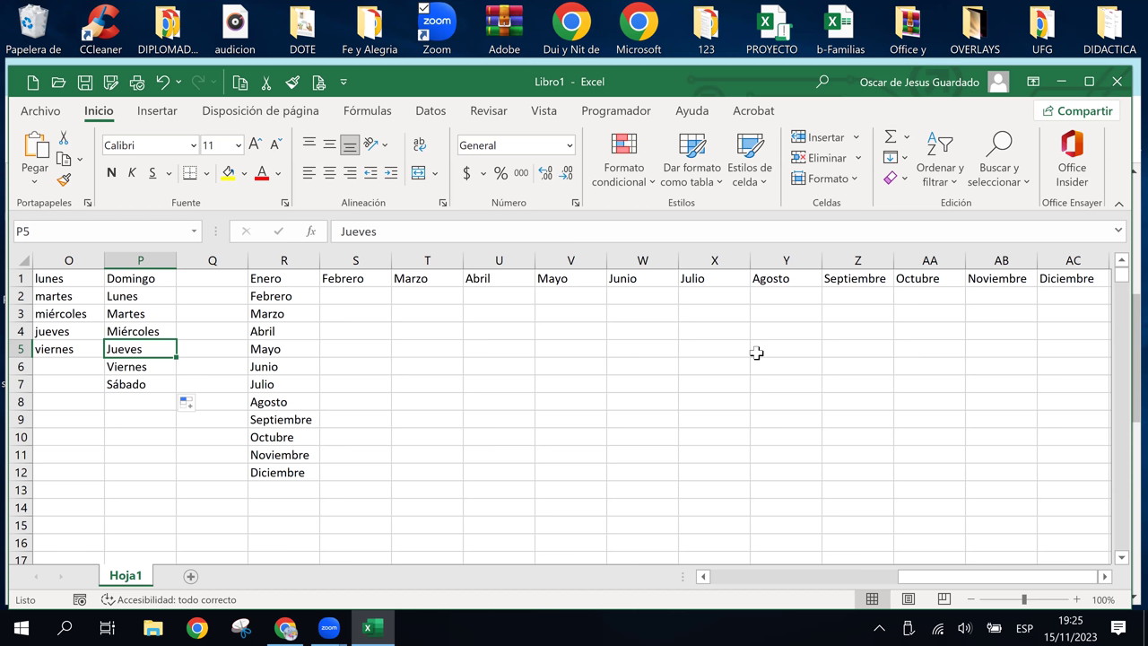
left_click(401, 342)
key("ctrl+Up")
key("Left")
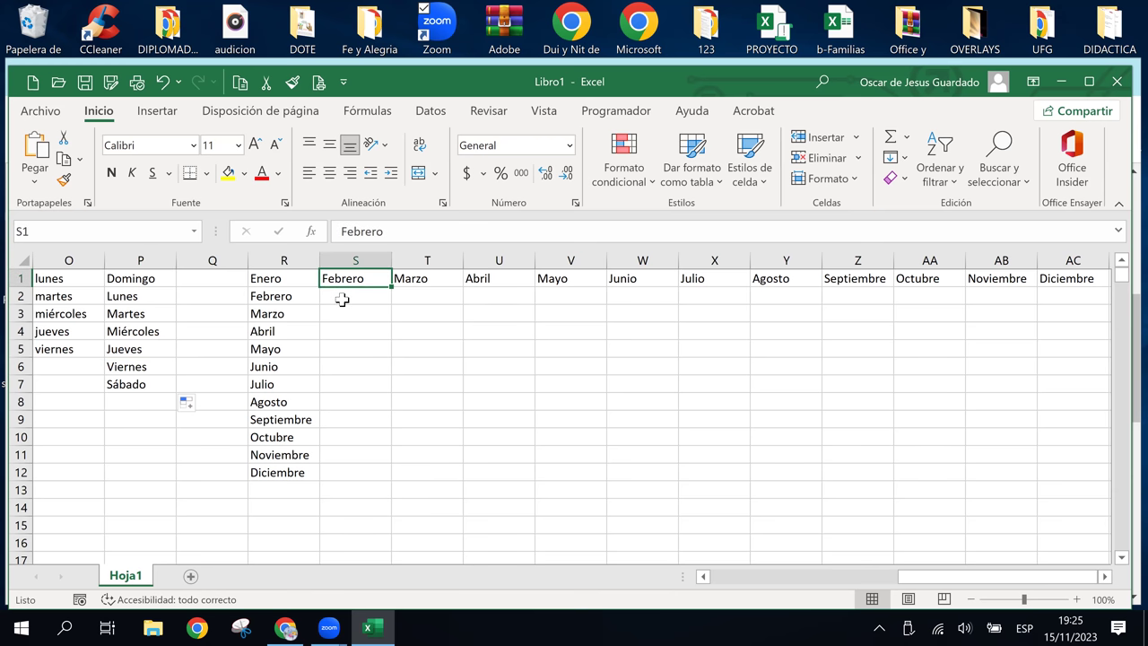
key("Left")
key("Right")
key("Right")
key("Right")
key("Right")
key("Right")
key("Down")
key("Down")
key("Down")
key("Left")
key("Left")
key("Left")
key("Left")
key("Down")
key("Up")
key("Left")
key("Up")
key("Left")
key("Right")
key("Up")
key("Up")
key("Down")
key("Down")
key("Down")
key("Right")
key("Down")
key("Left")
key("Up")
key("Up")
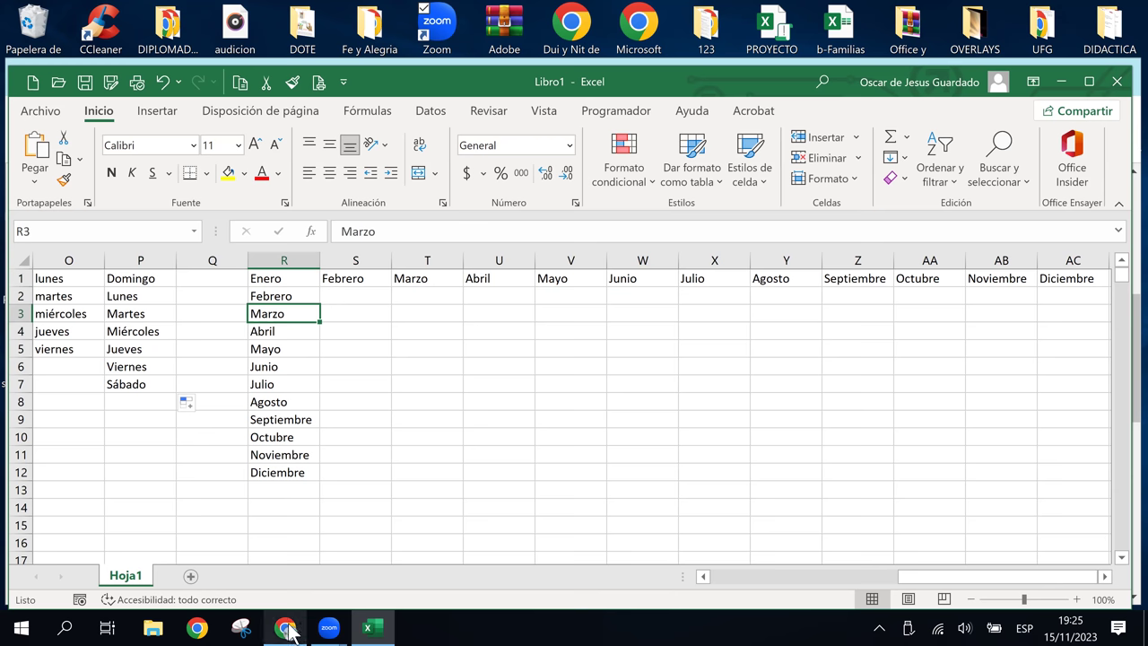
left_click(287, 630)
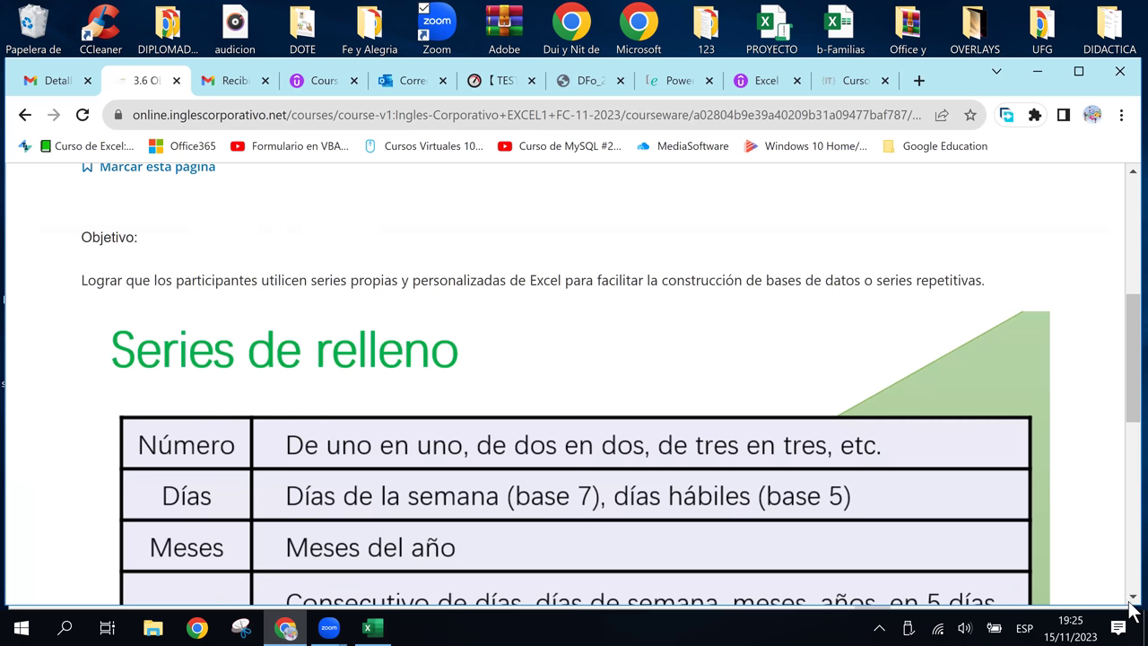
scroll(1131, 604, "down", 1)
scroll(1131, 604, "down", 1)
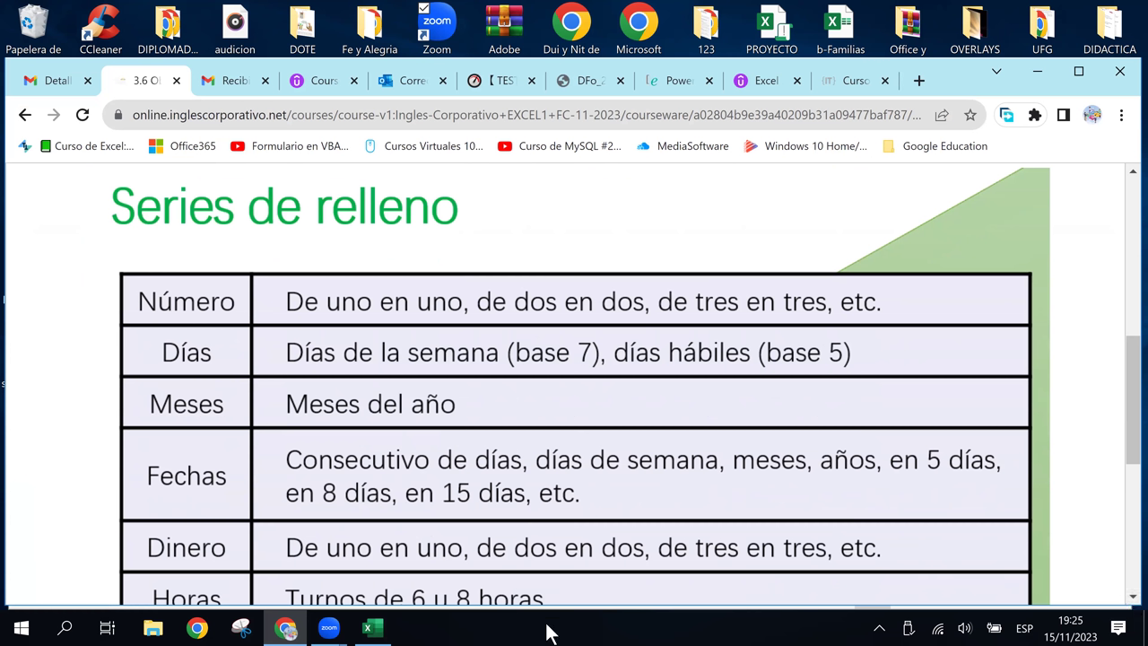
left_click(377, 632)
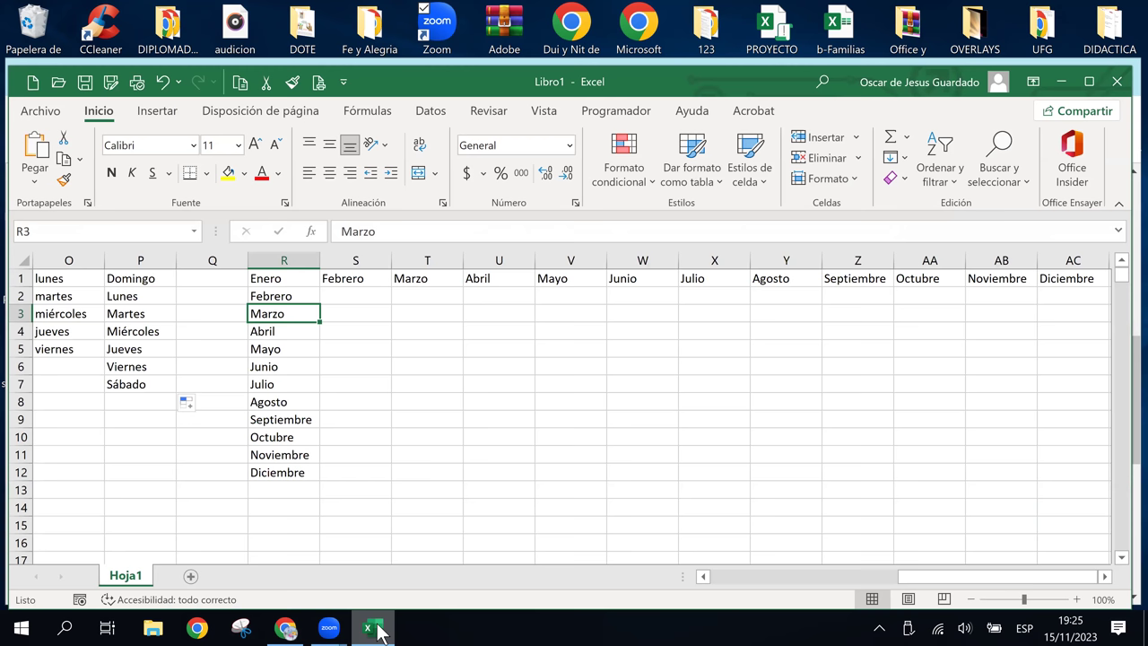
- Pick S3 beside Marzo for a new date series and recheck the course's fill-series table
left_click(412, 316)
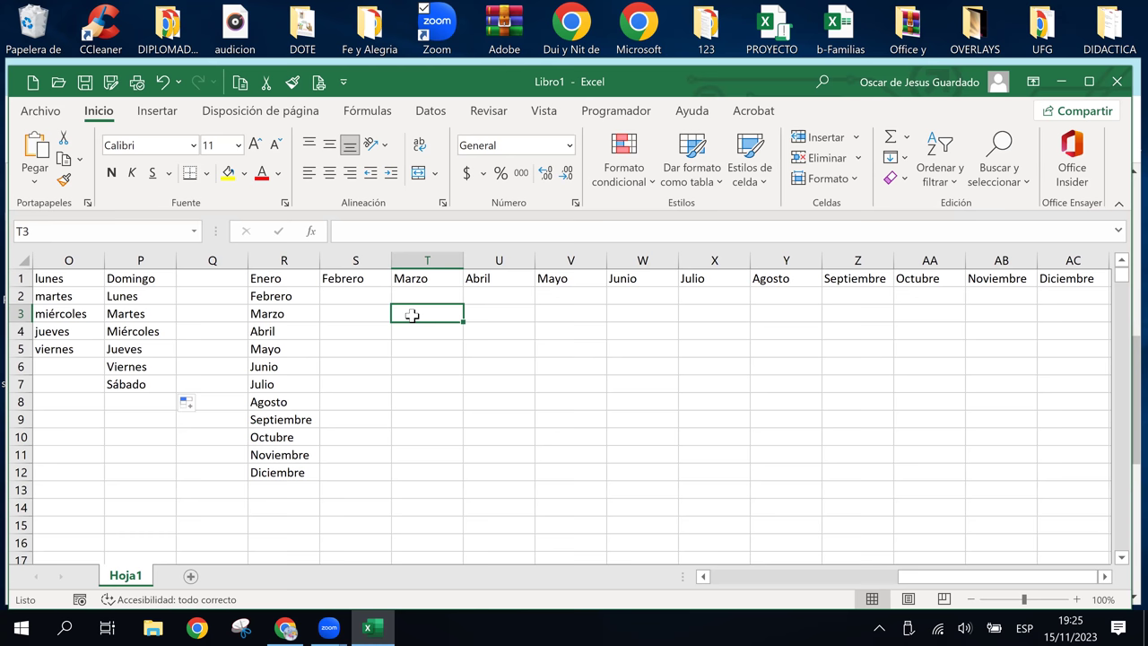
left_click(386, 335)
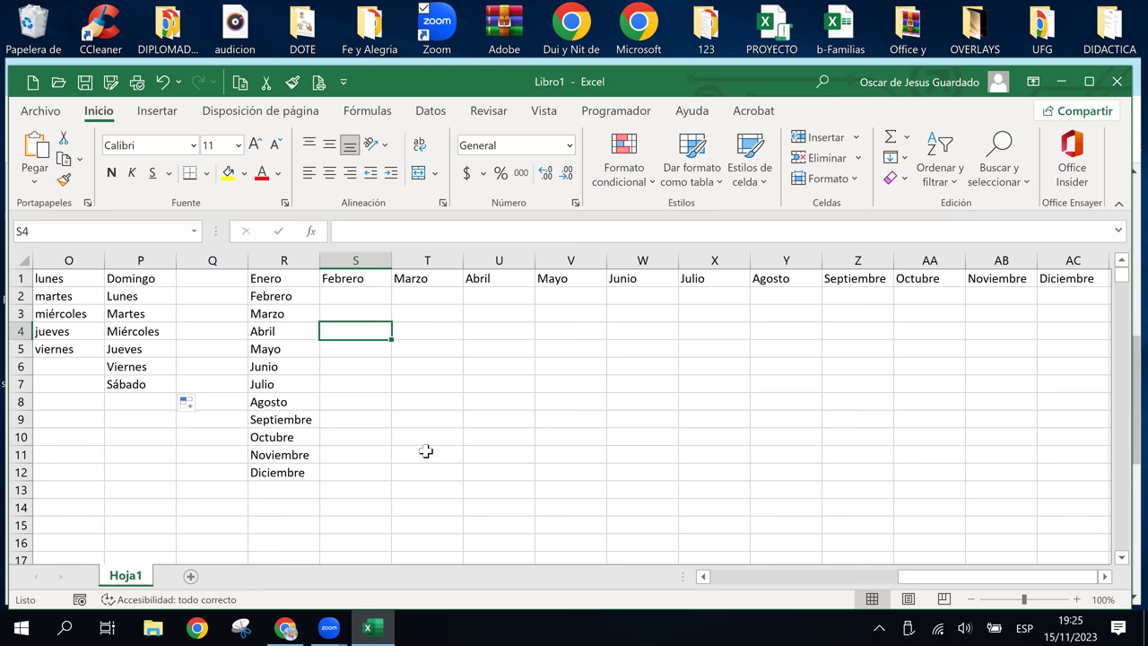
left_click(412, 313)
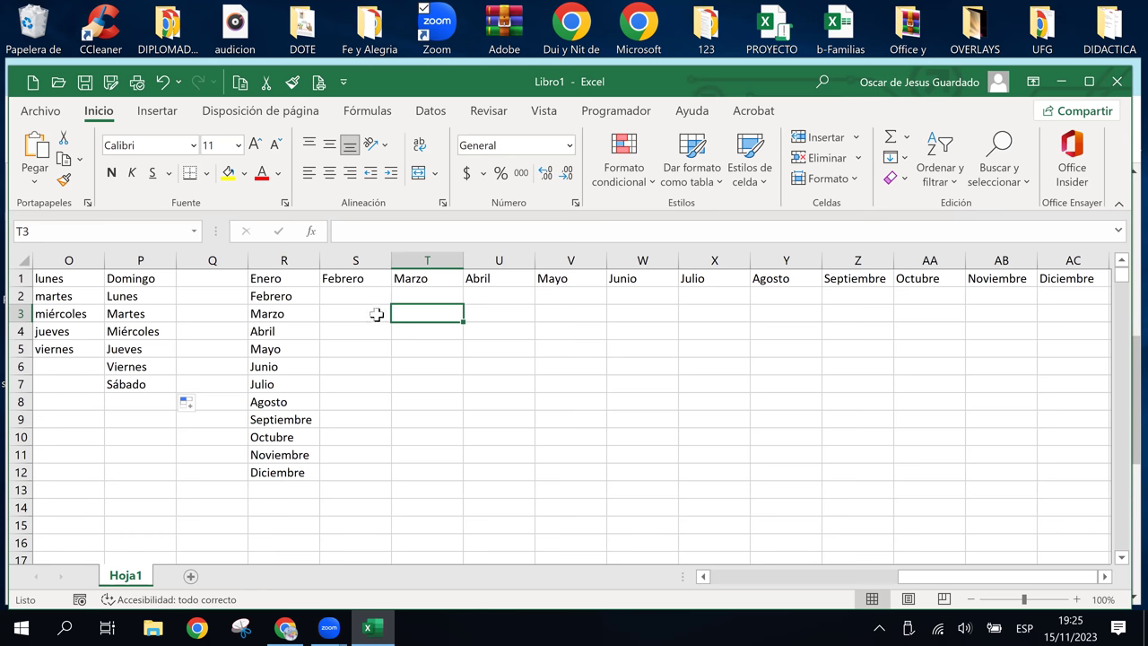
left_click(377, 314)
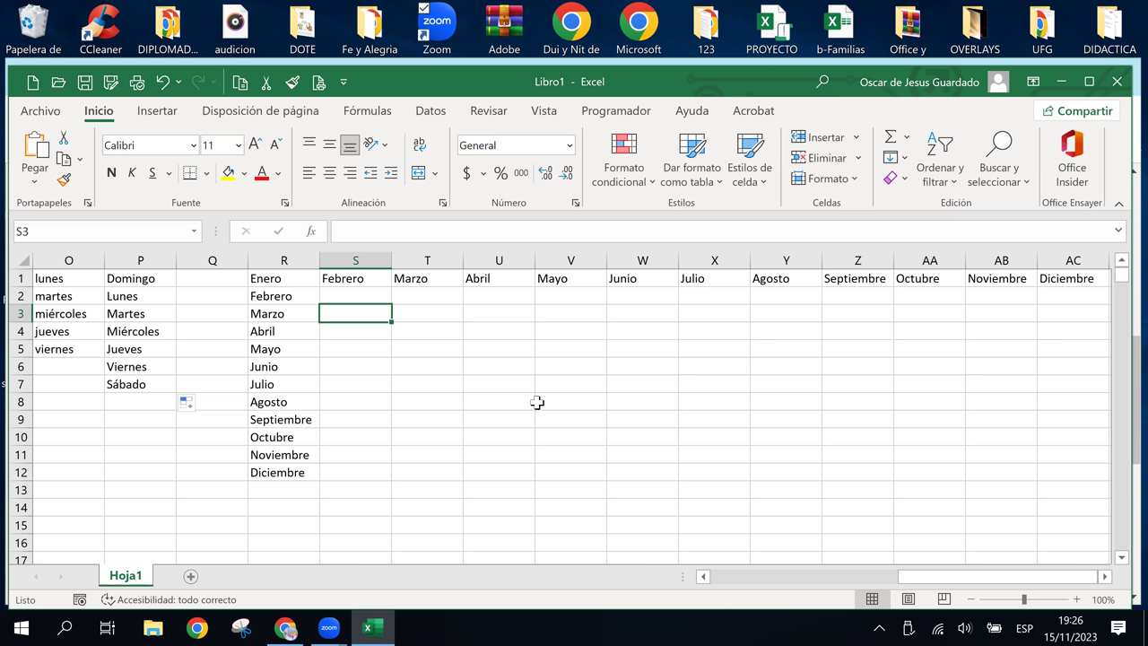
left_click(405, 318)
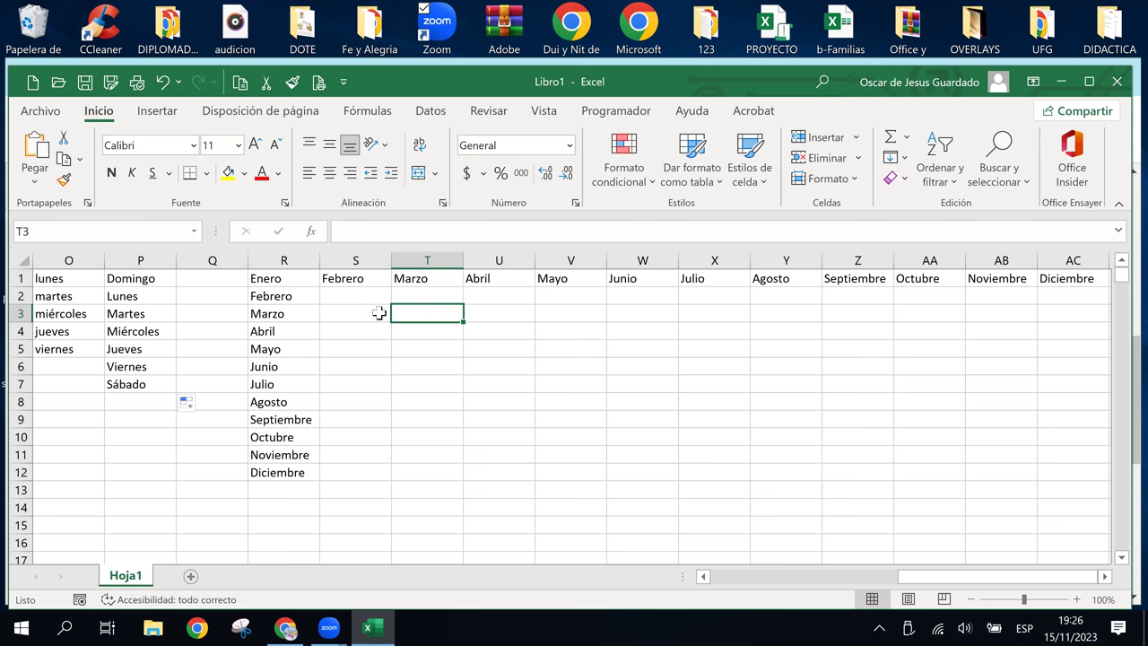
left_click(380, 313)
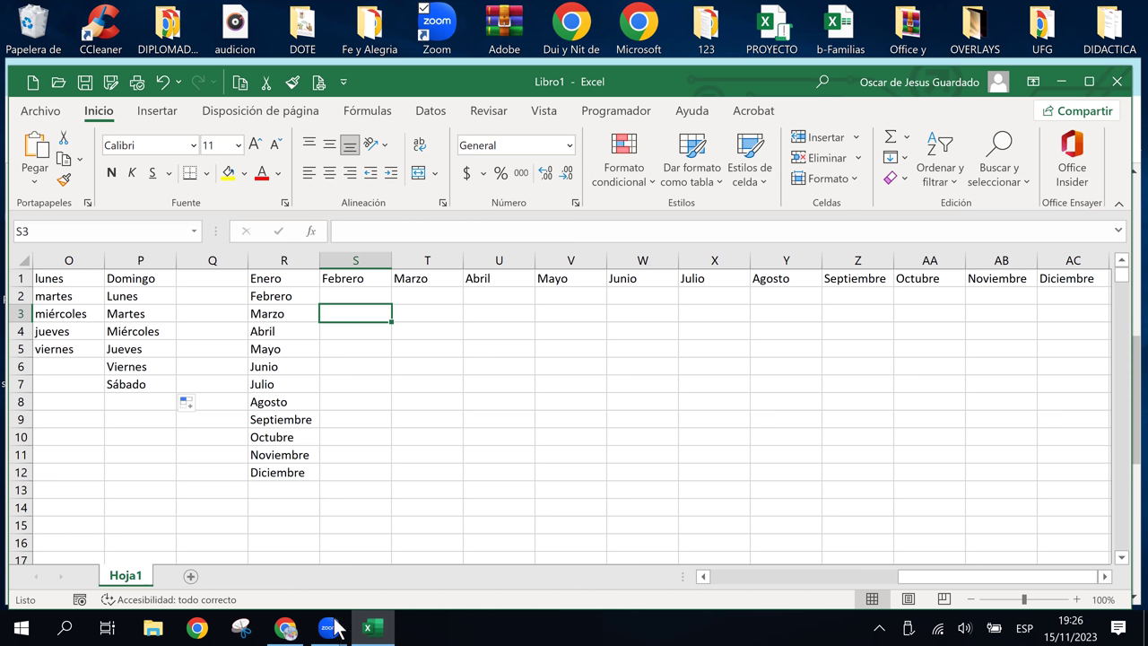
left_click(285, 629)
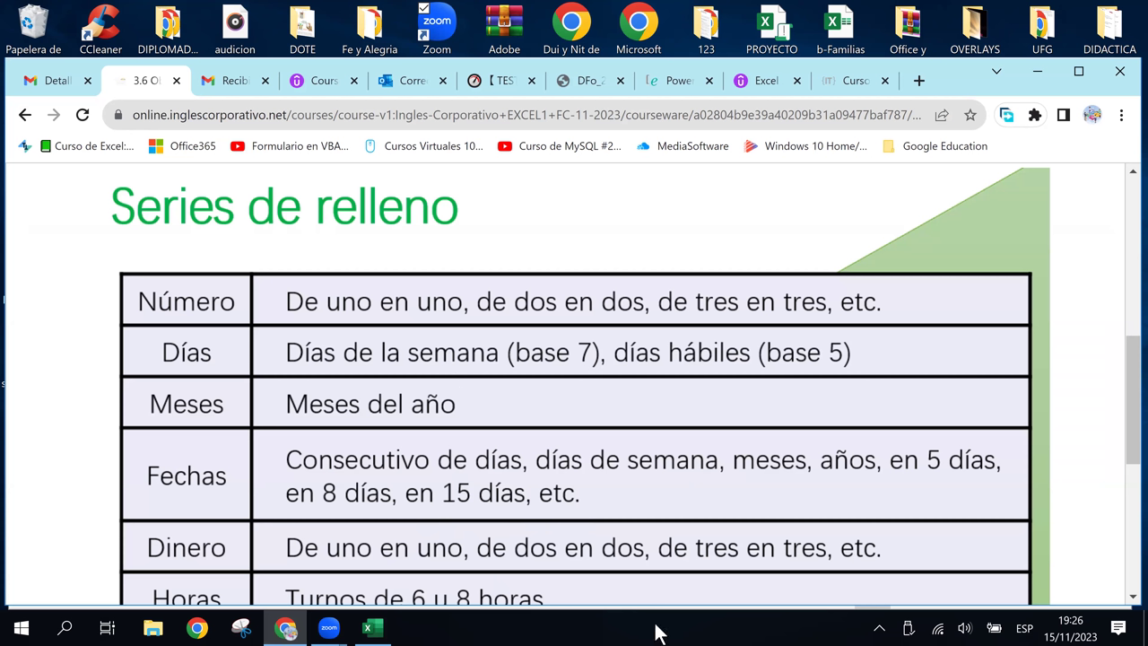
left_click(370, 628)
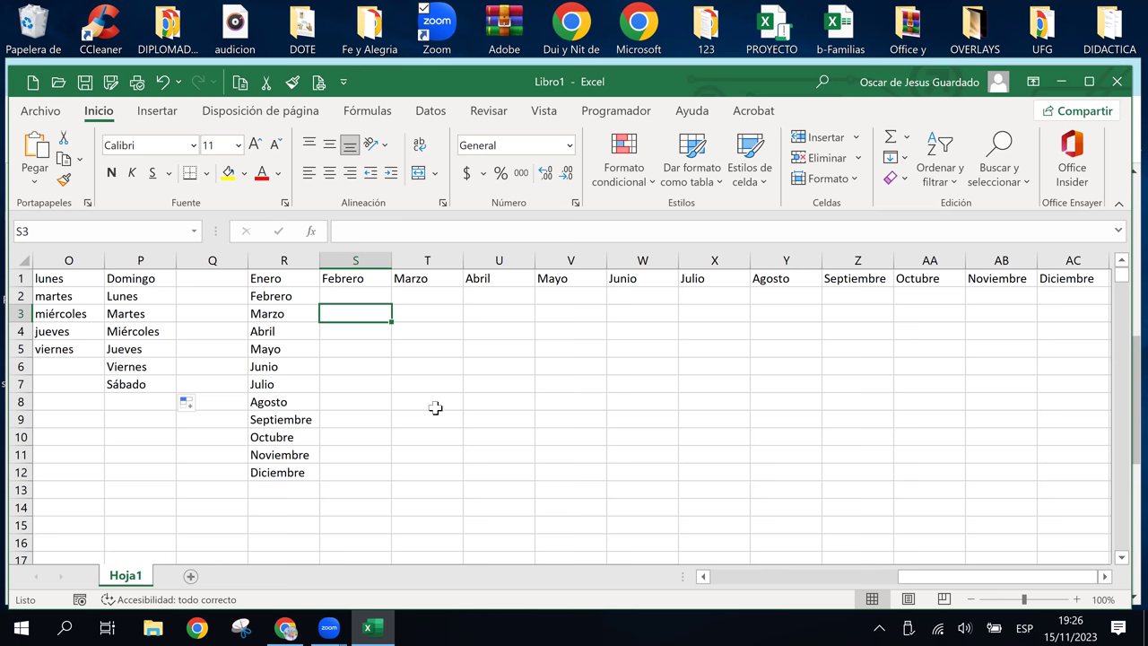
- Enter 15/11/2023 in S3 and drag-fill daily dates down to 30/11/2023 in S18
type("15")
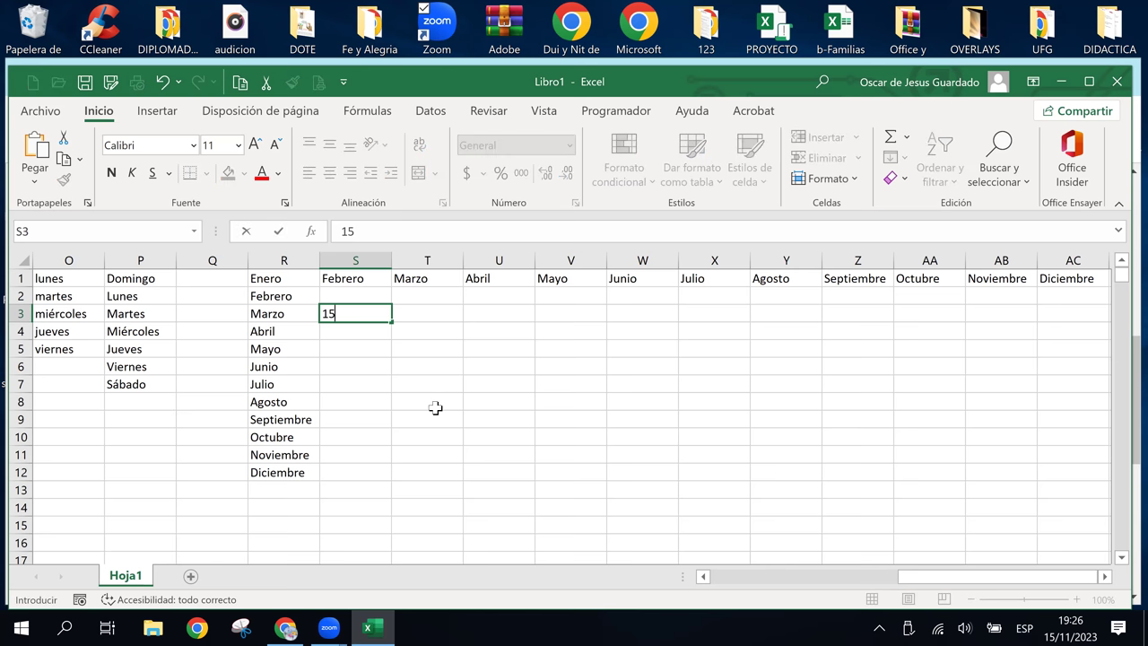
type("/11/2023")
key("Return")
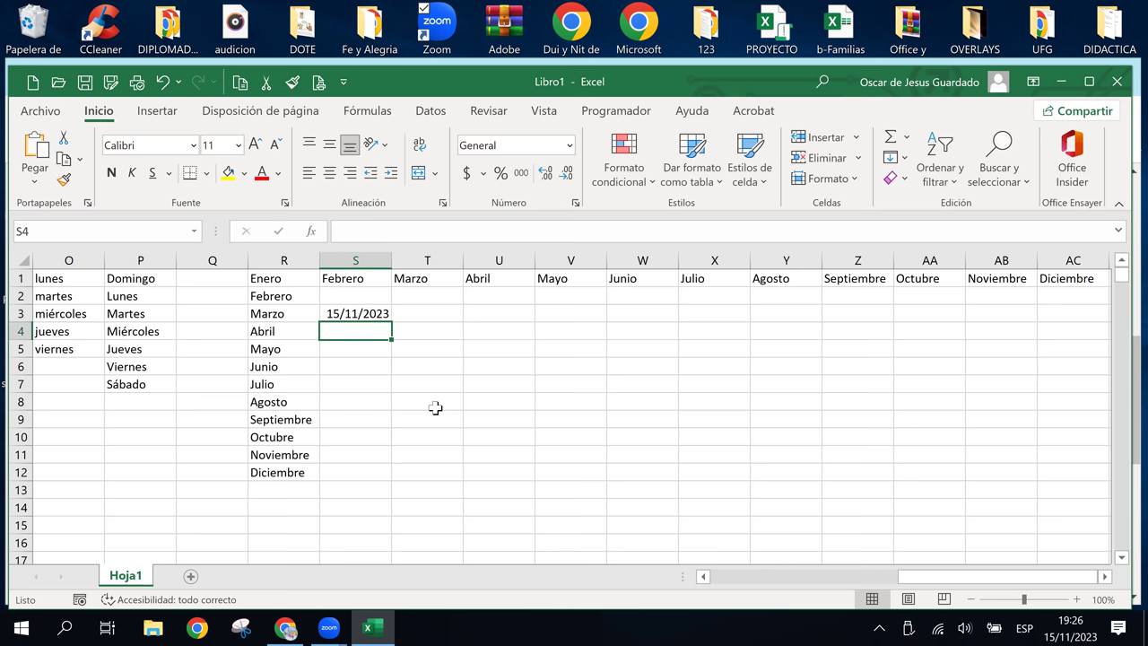
left_click(366, 316)
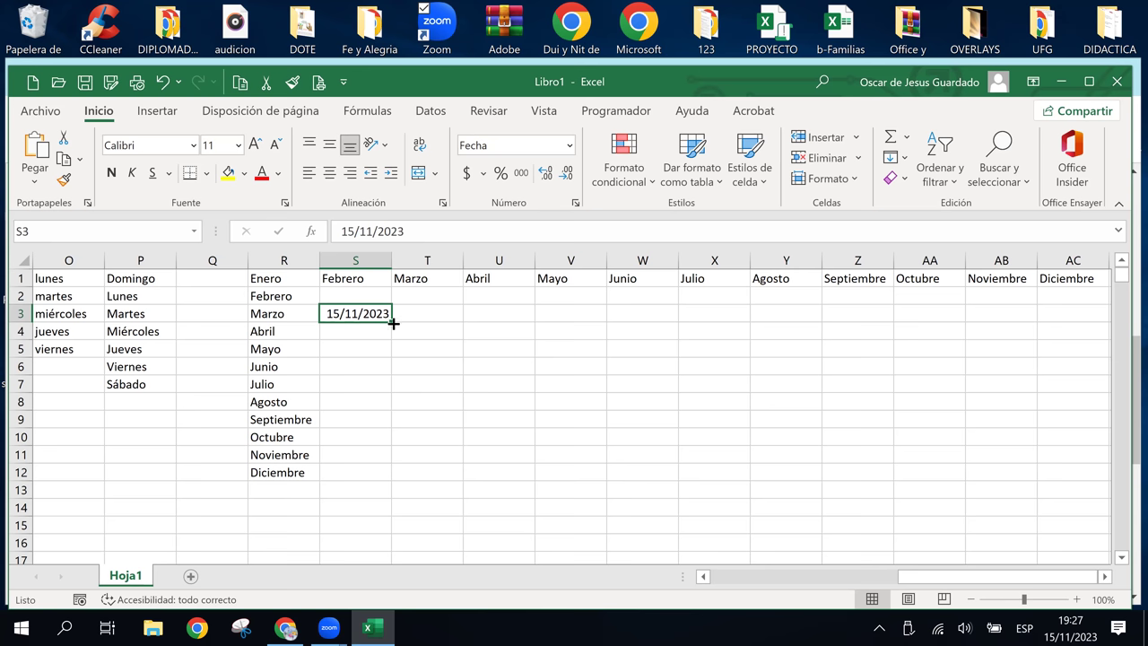
mouse_move(393, 324)
left_mouse_down()
mouse_move(421, 577)
mouse_move(402, 475)
left_mouse_up()
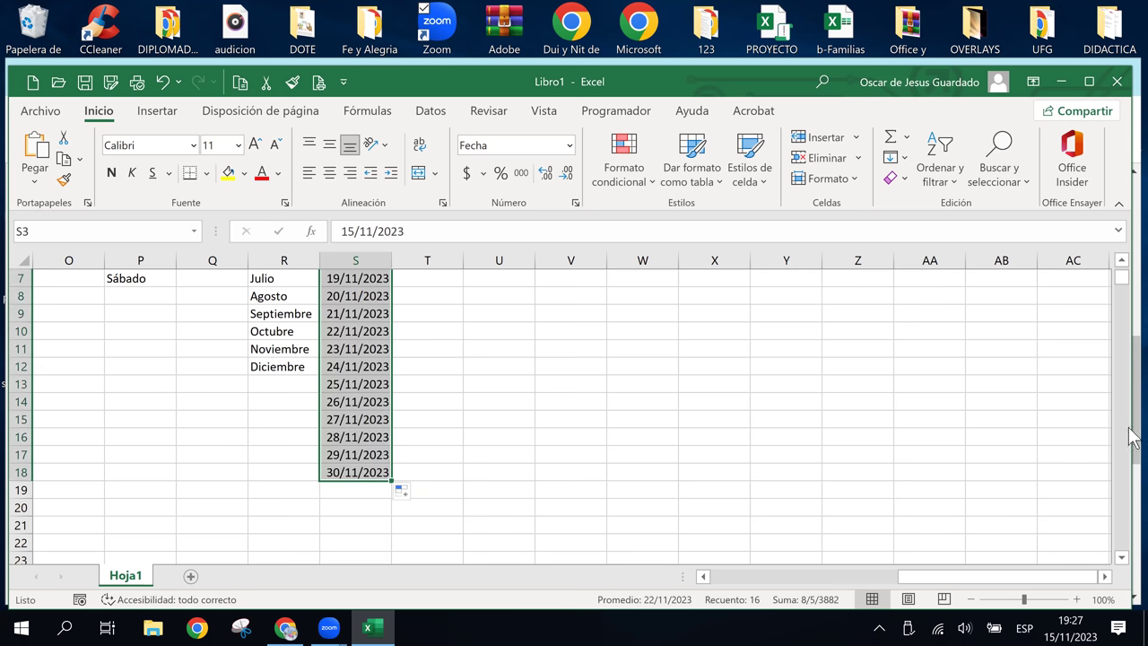
left_click(1122, 262)
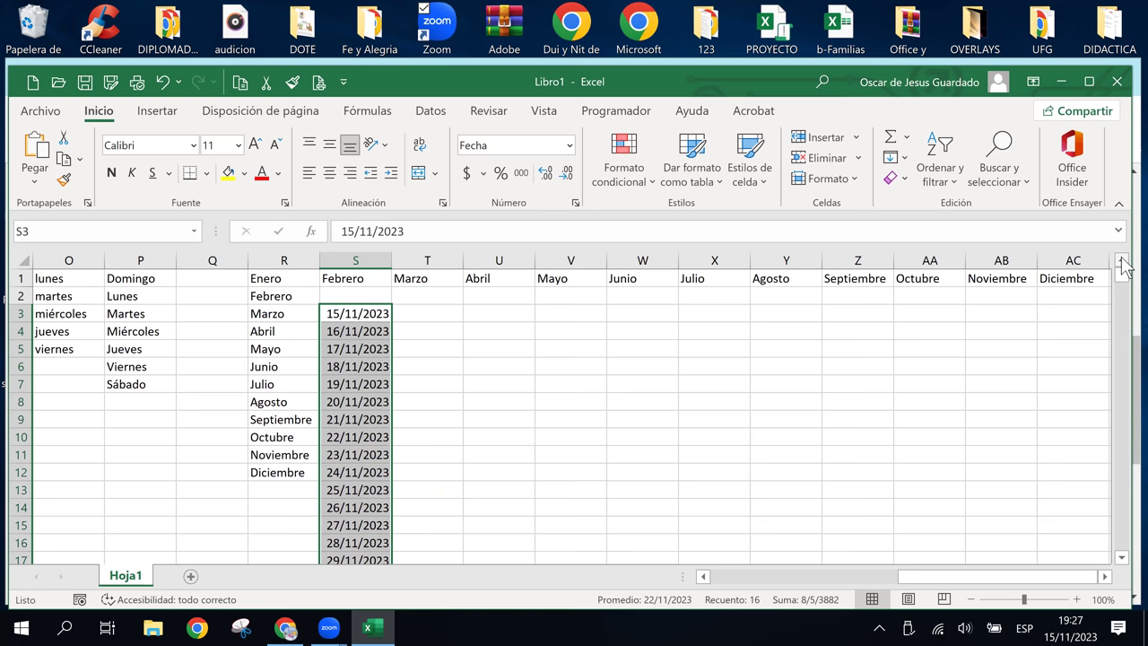
- Undo the dragged dates and try Flash Fill, dismissing the no-pattern message
key("ctrl+z")
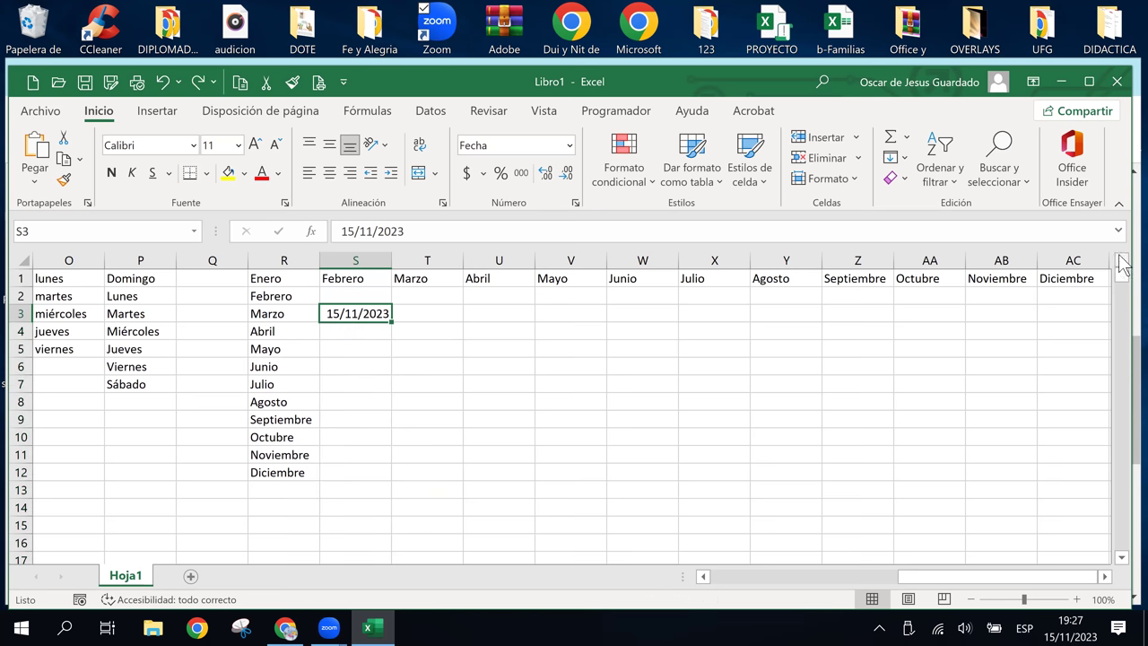
left_click(907, 158)
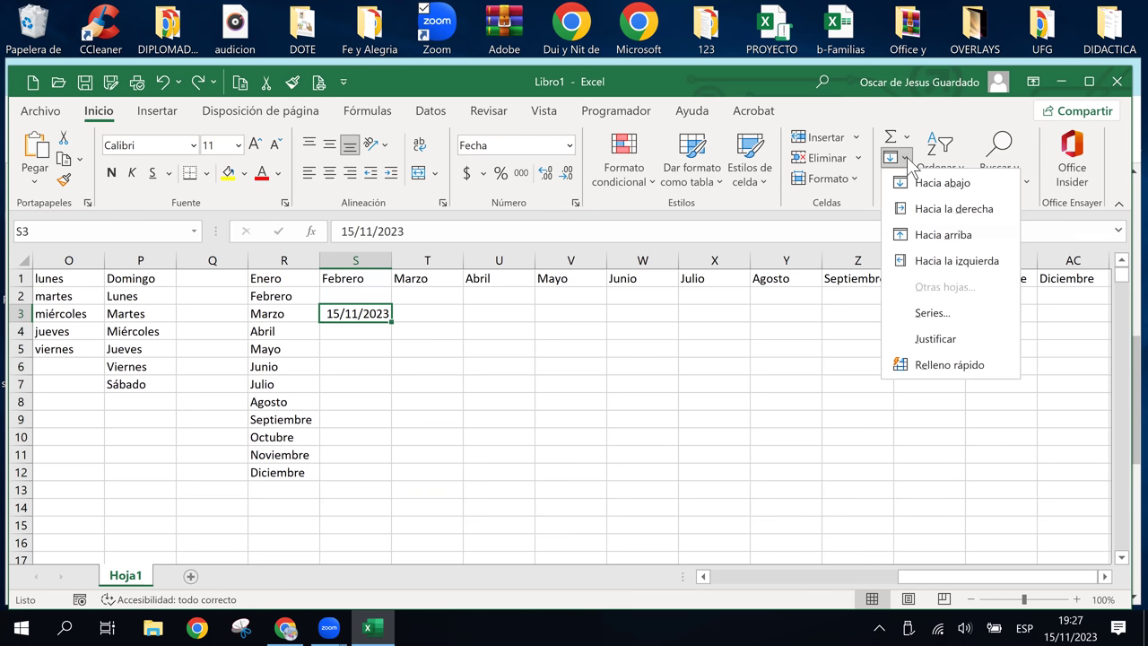
left_click(947, 365)
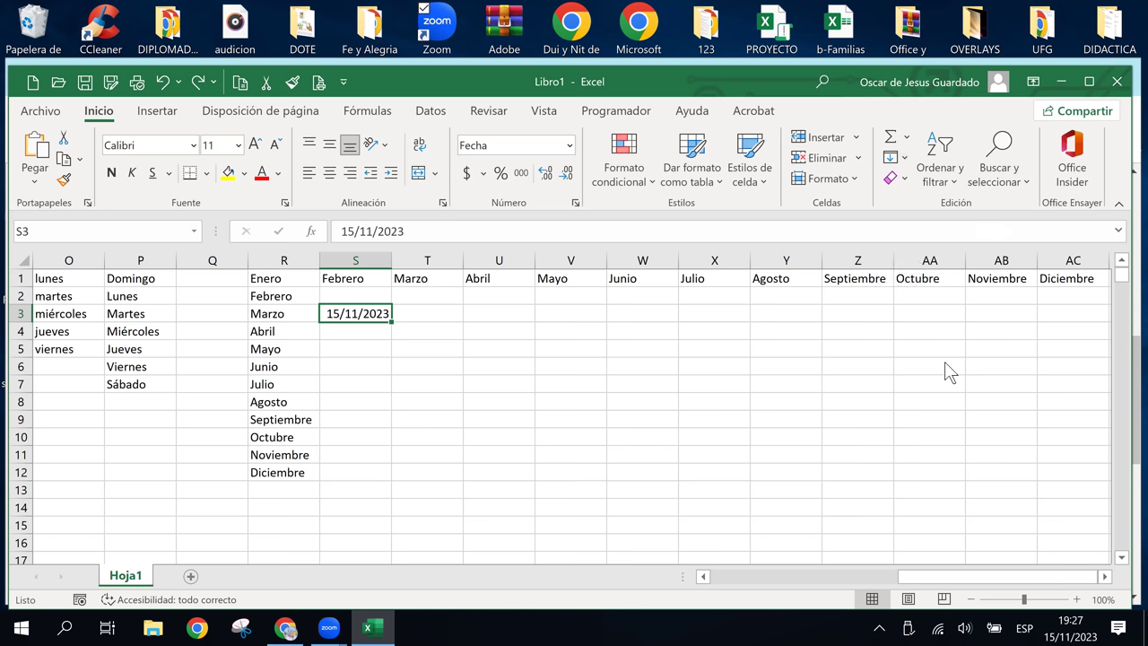
left_click(575, 373)
- Create a column date series from S3 with step 1 and limit 30/11/2023
left_click(897, 157)
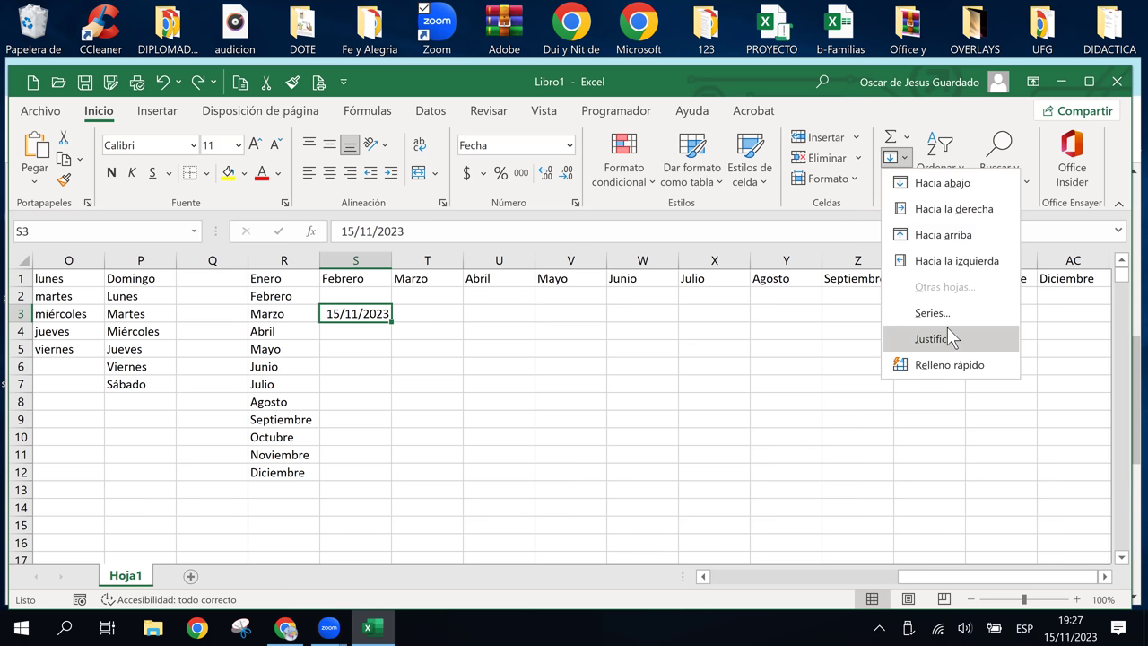
left_click(945, 315)
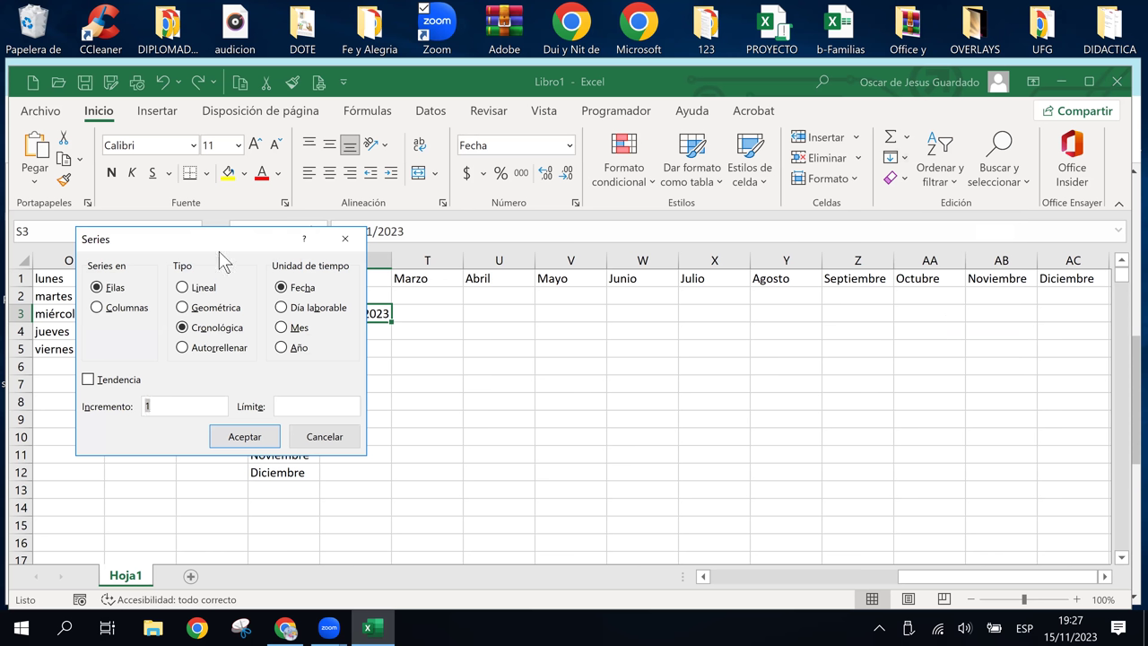
left_click_drag(227, 247, 602, 259)
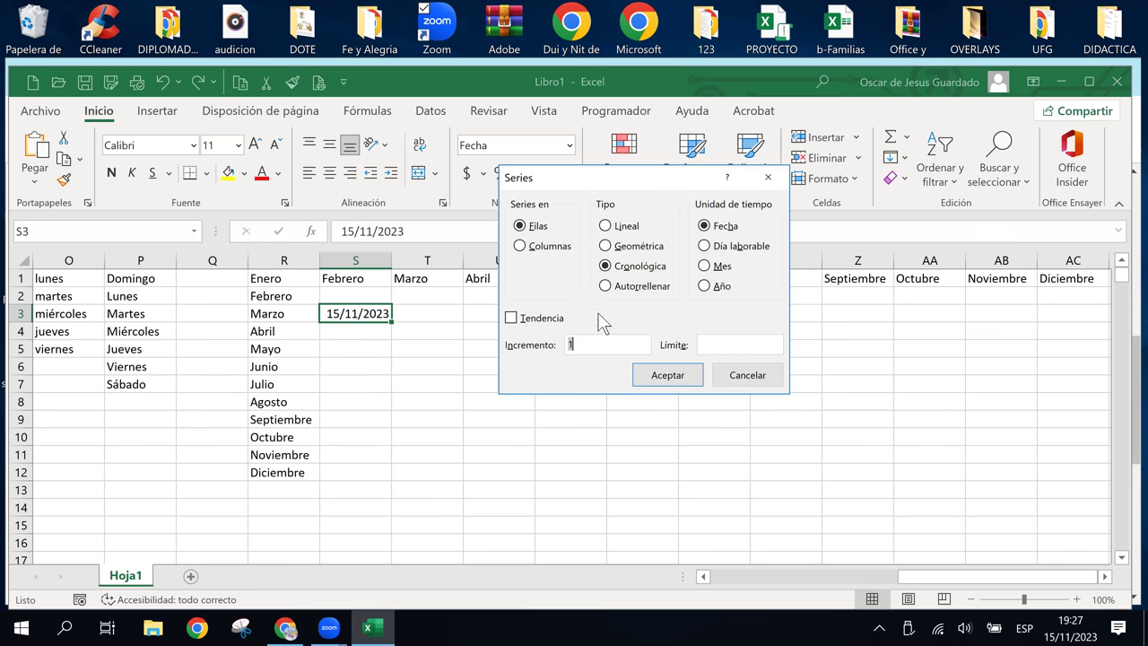
left_click(531, 247)
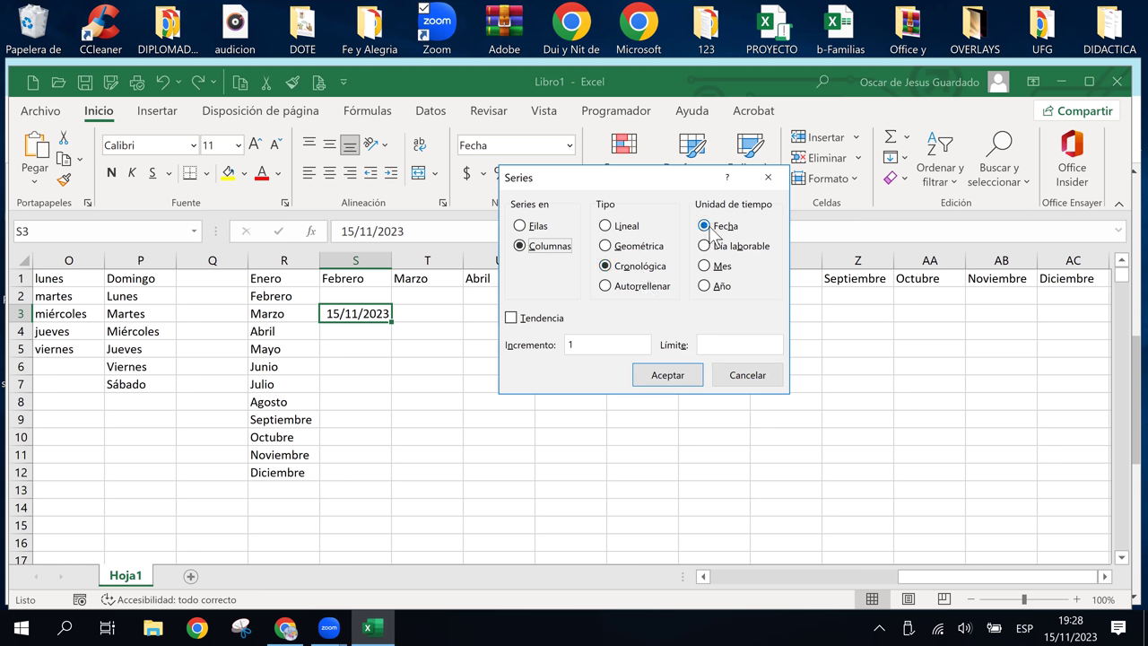
left_click(607, 346)
left_click(720, 348)
type("30/11/2023")
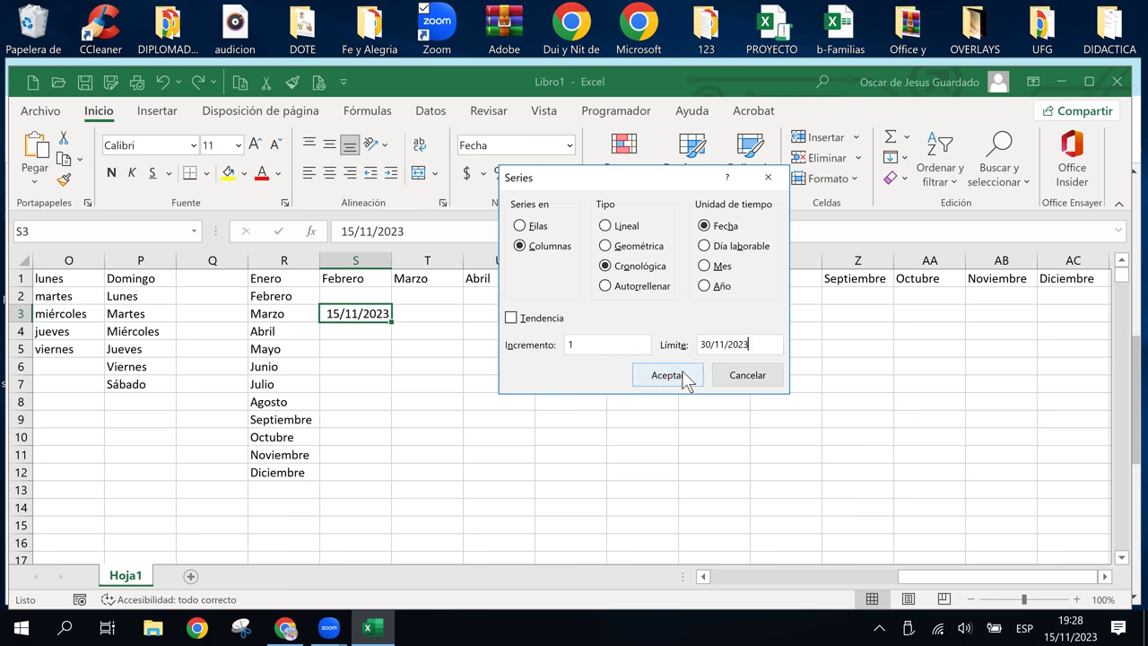
left_click(682, 373)
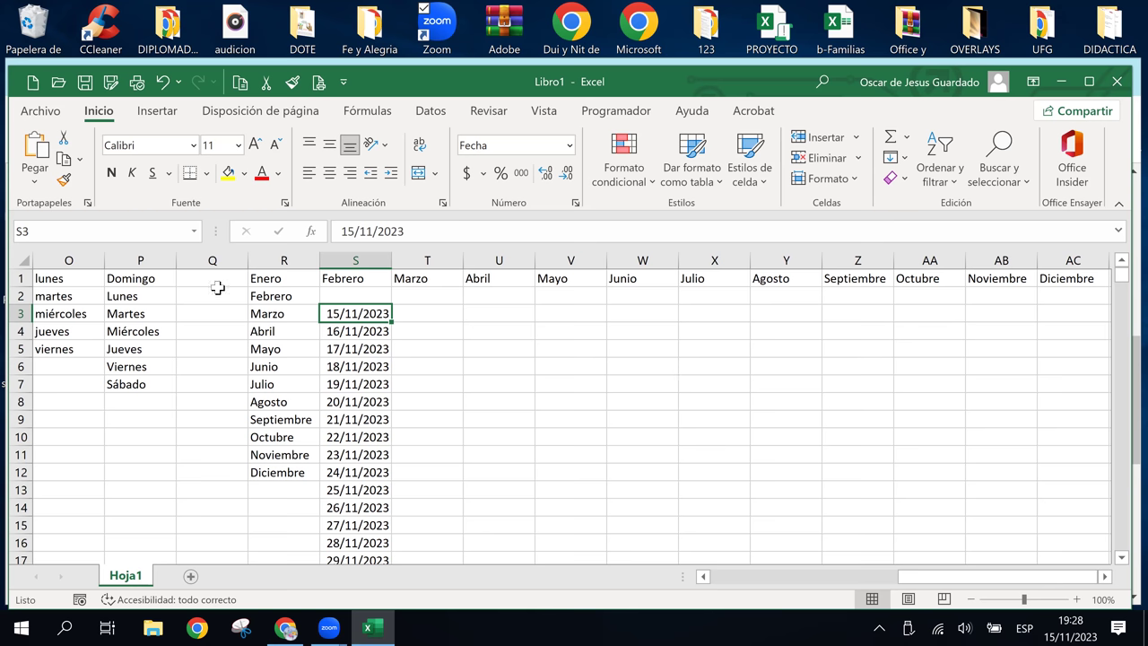
- Undo and regenerate the column S date series via Series, Columnas, limit 30/11/2023
key("ctrl+z")
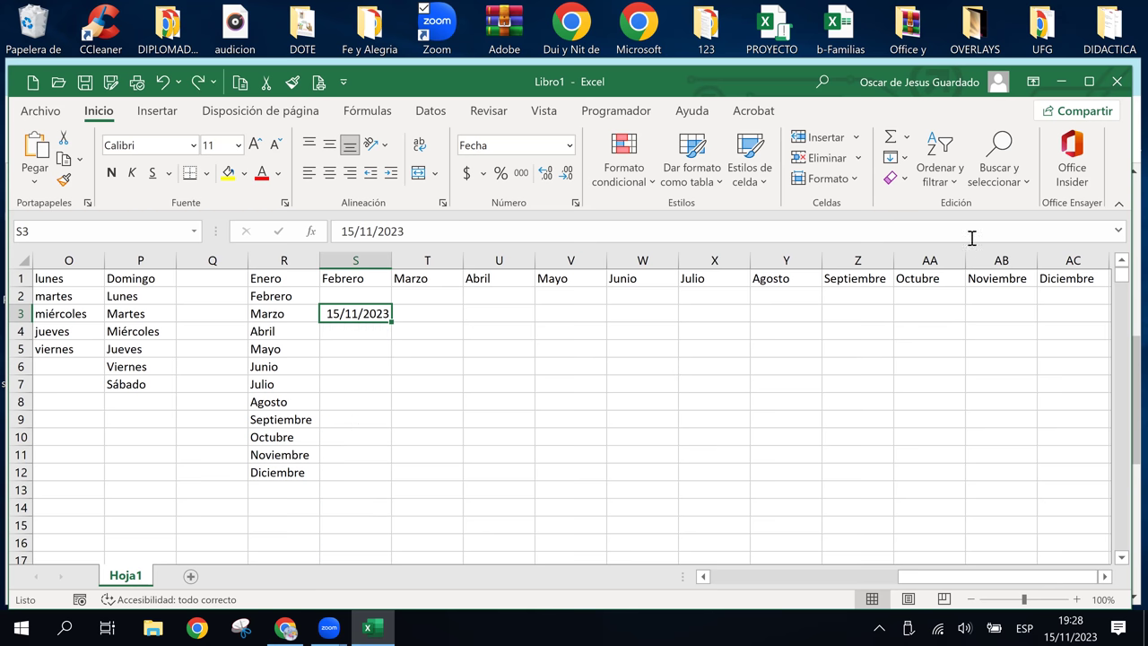
left_click(895, 155)
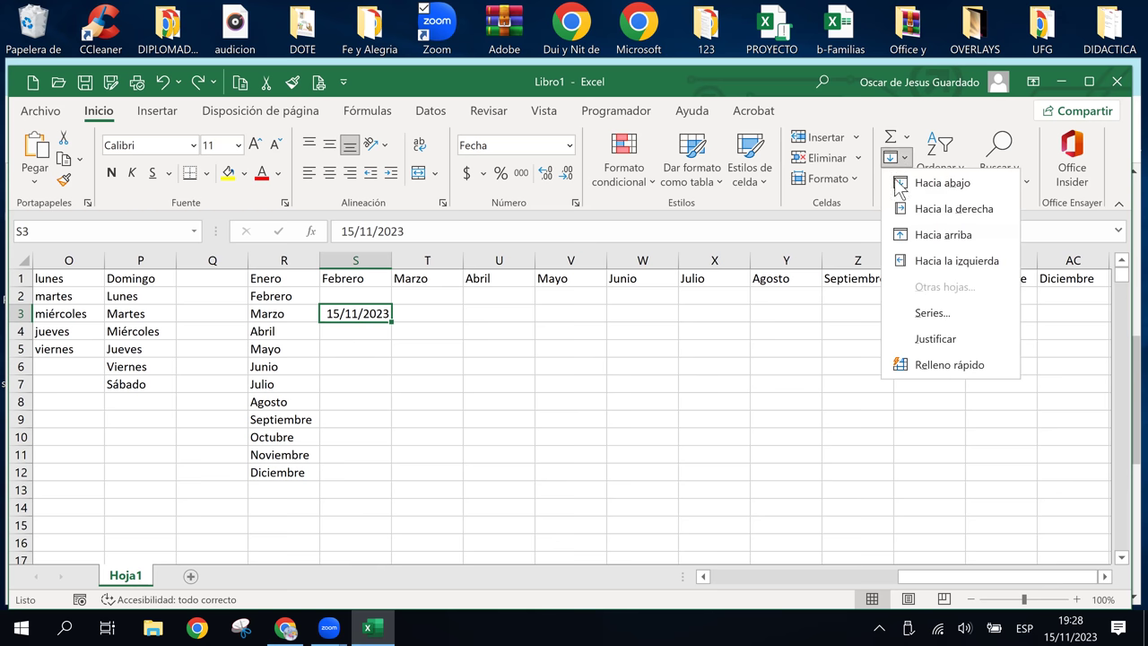
left_click(929, 312)
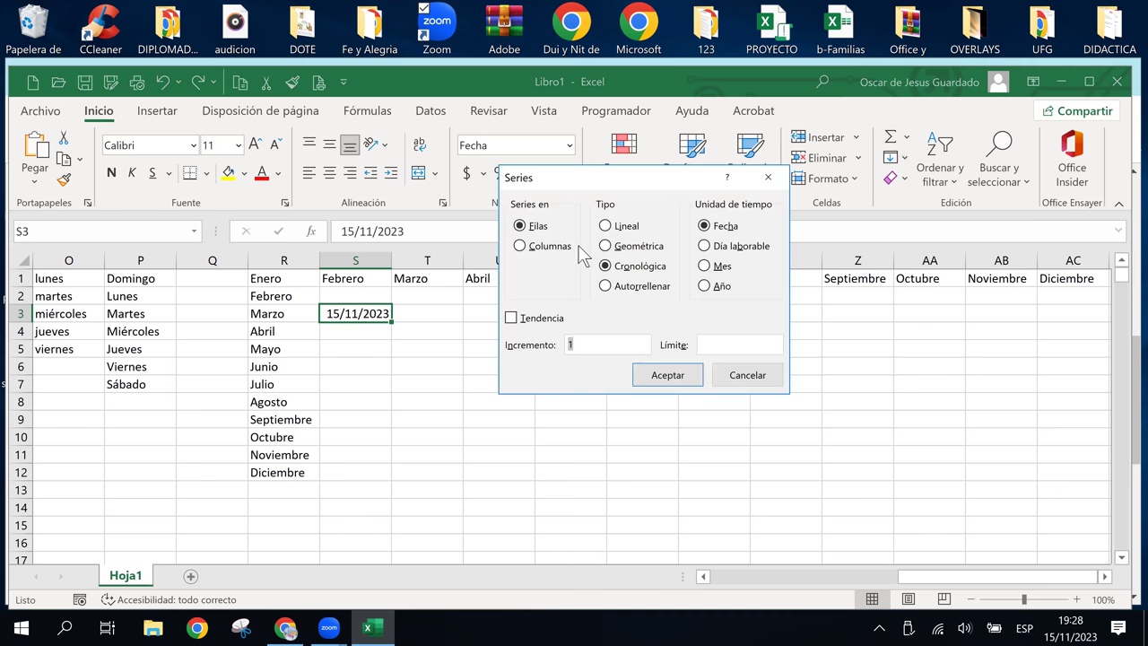
left_click(530, 249)
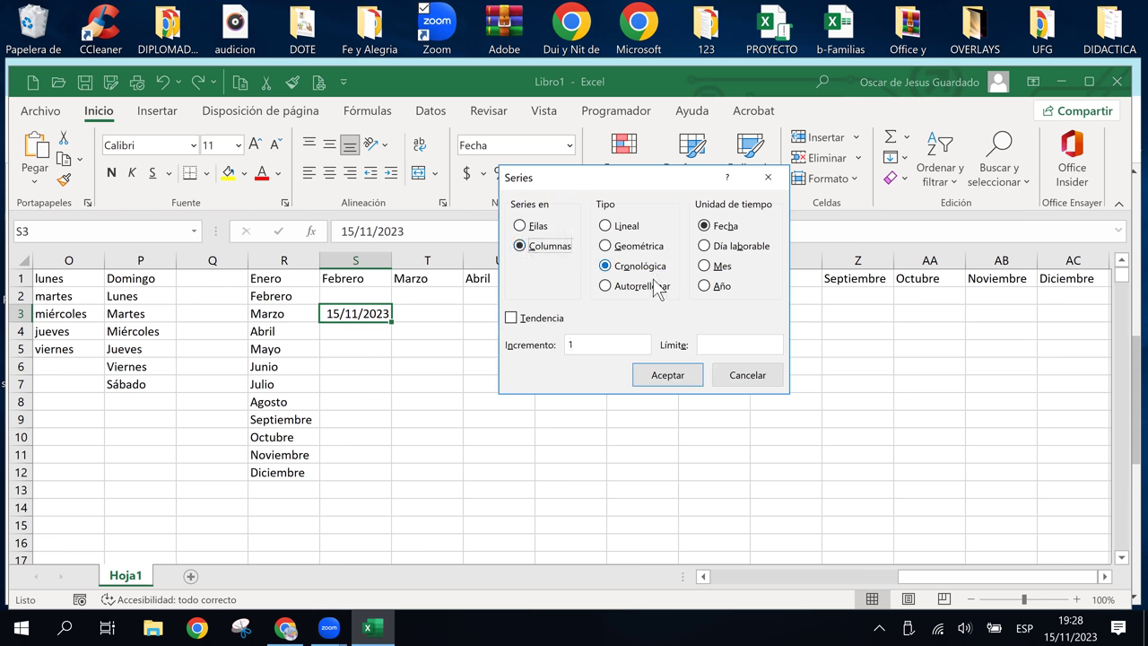
left_click(586, 344)
left_click(711, 344)
type("30/11/2023")
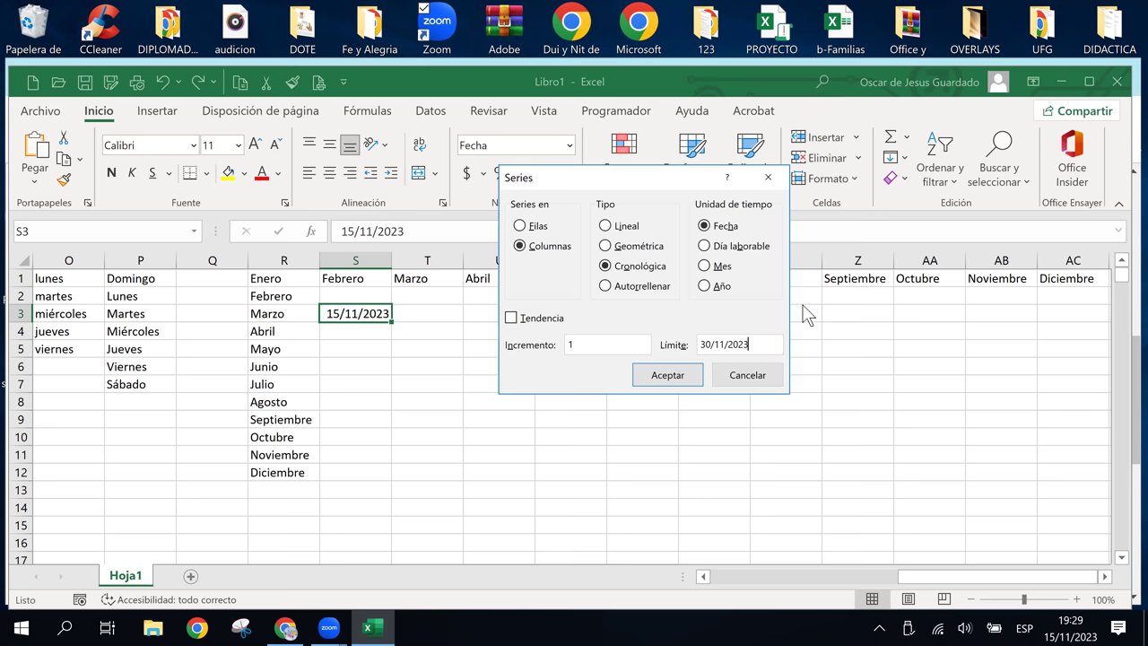
left_click(655, 377)
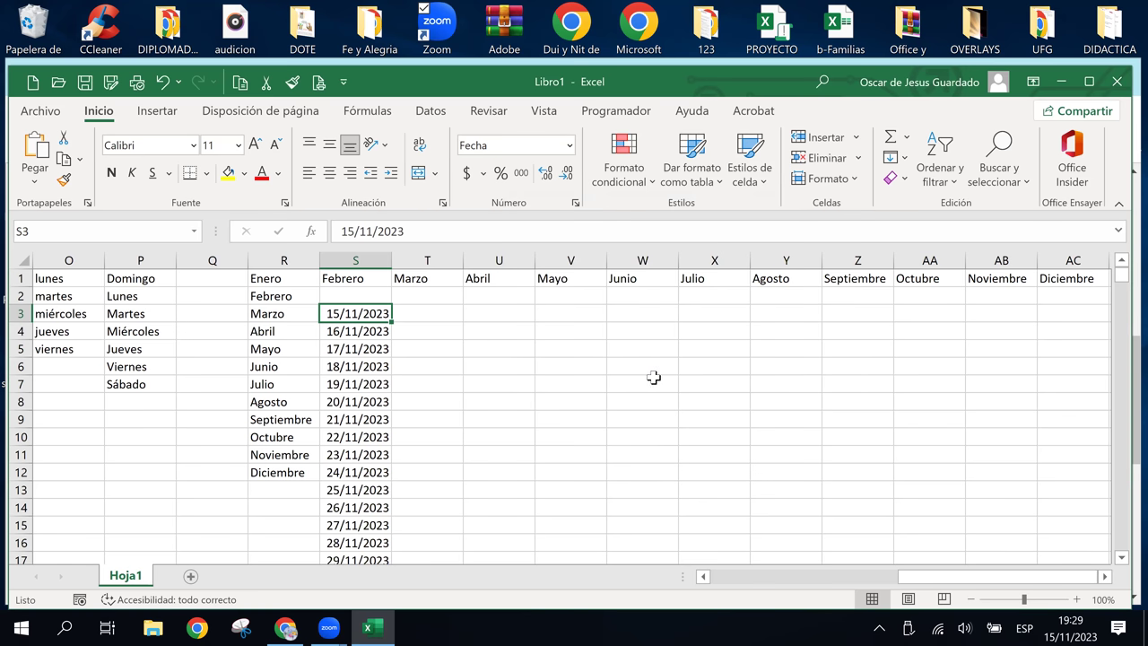
left_click(438, 320)
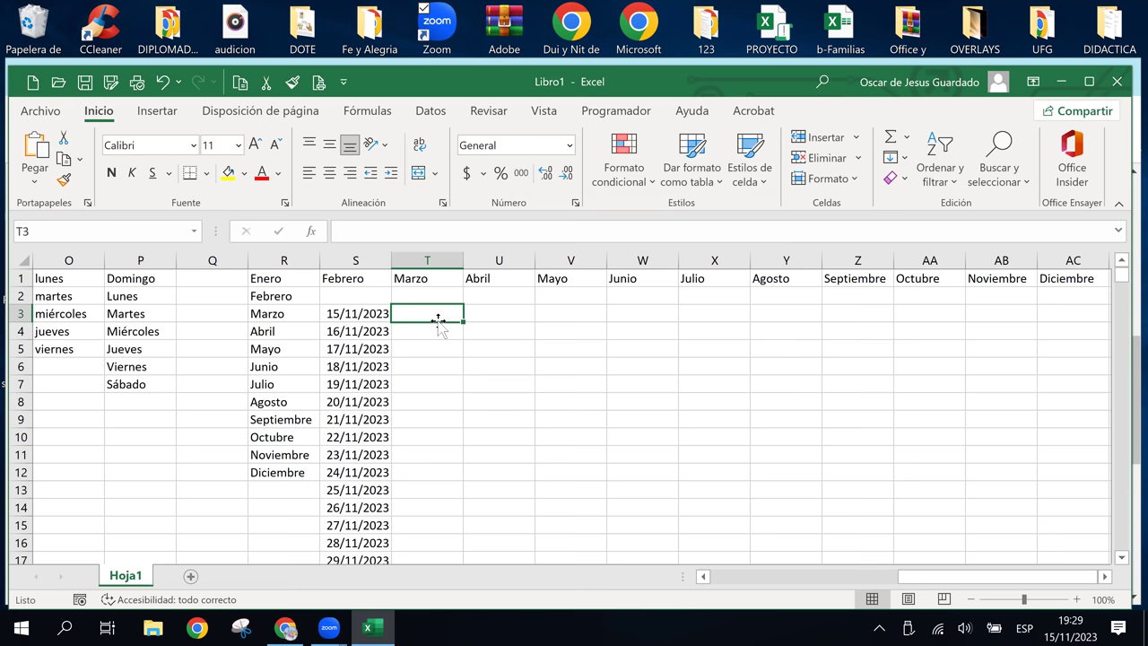
left_click(285, 628)
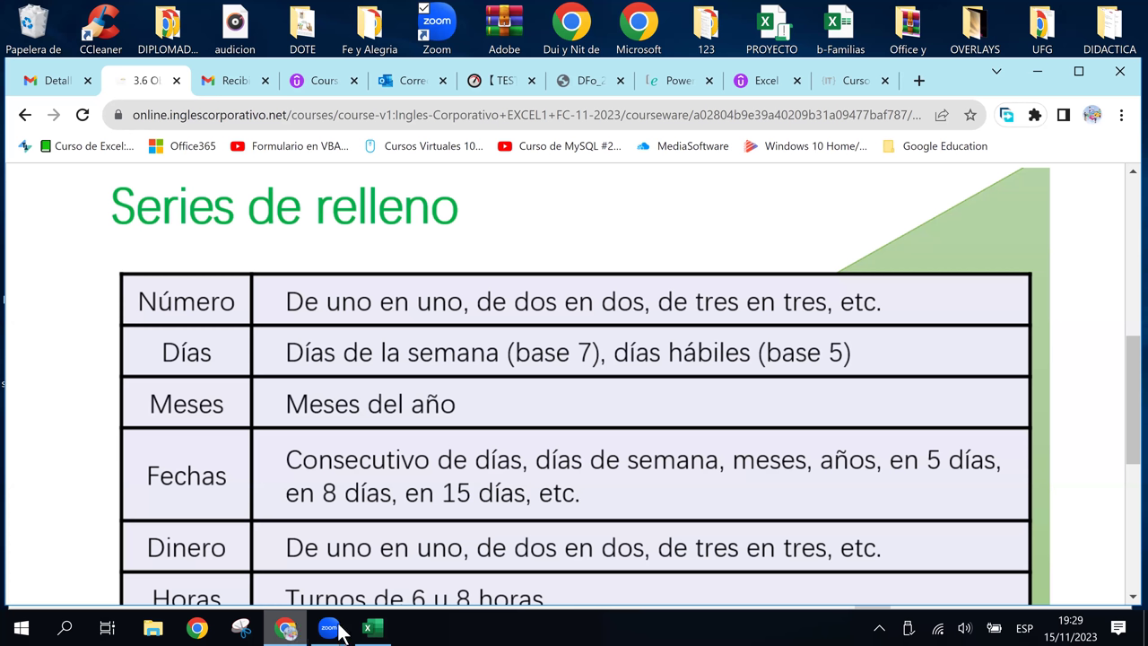
- Return to the Excel workbook from the course's fill-series table
left_click(370, 628)
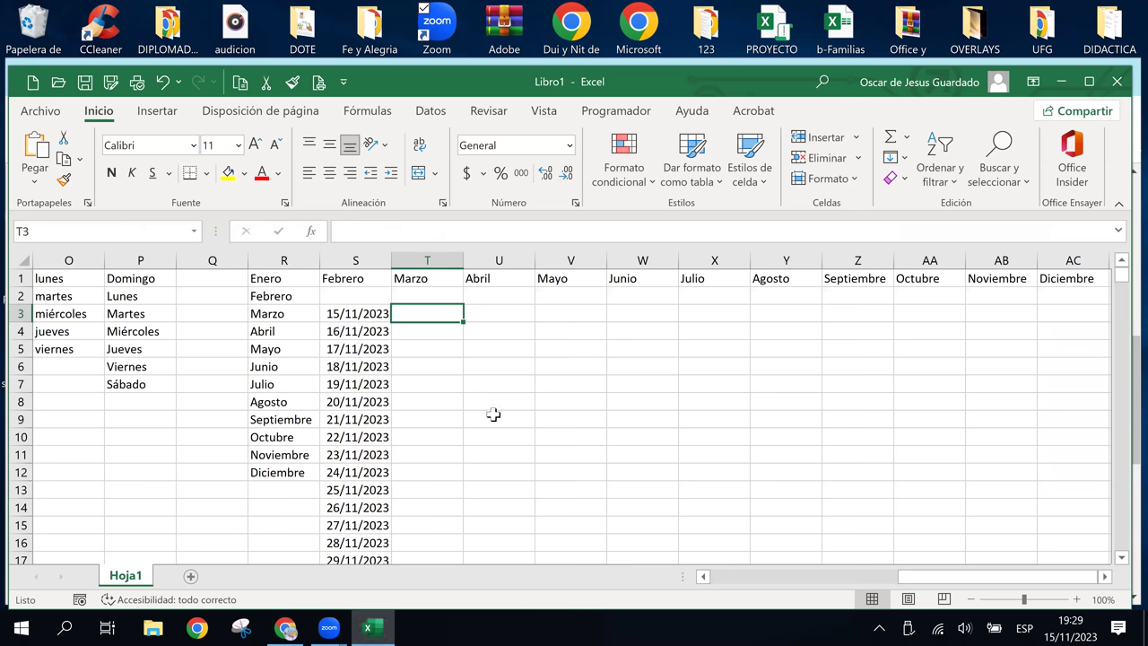
- Enter 1 in U3 and give it the Contabilidad accounting format
left_click(502, 315)
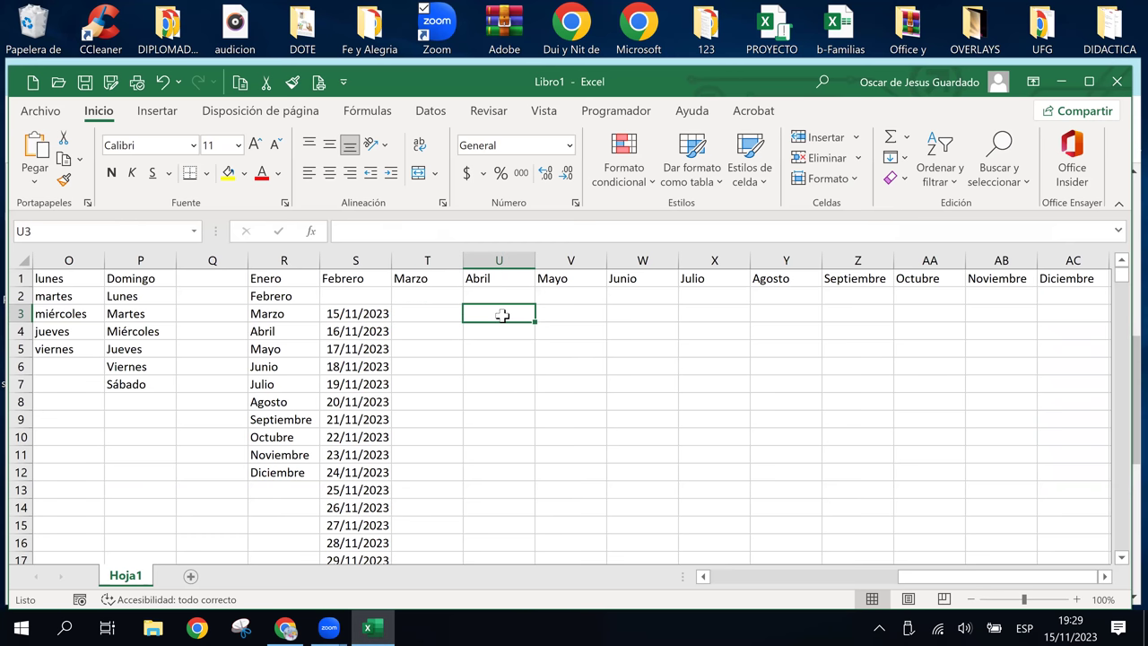
type("1")
key("ctrl+Return")
left_click(466, 173)
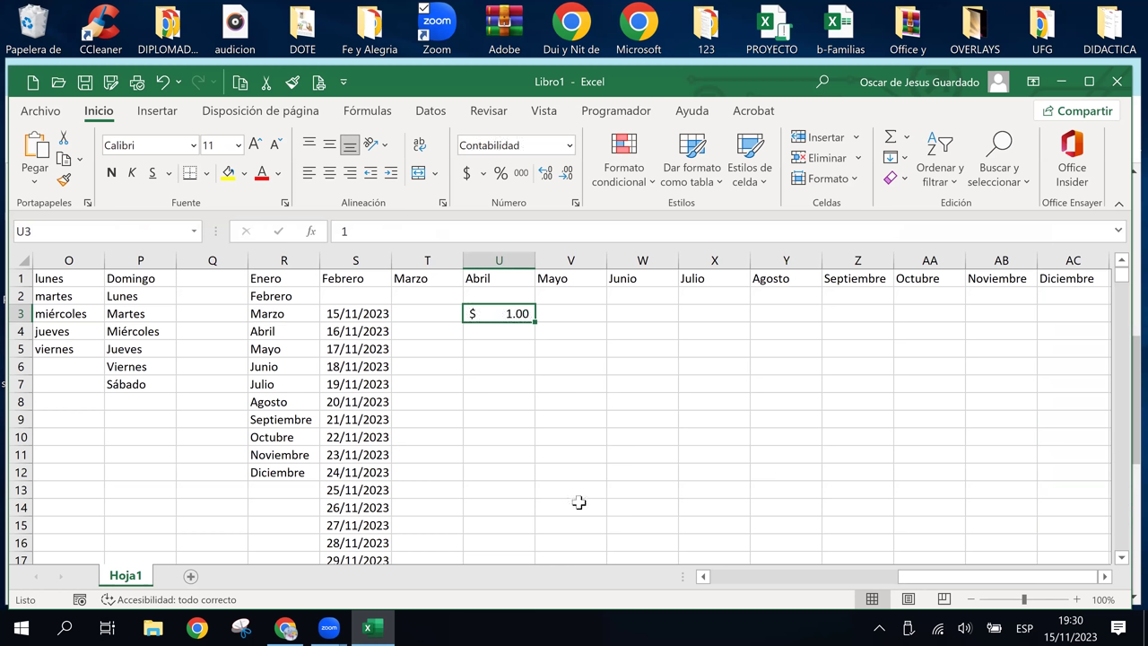
- Fill a column series from U3 with increment 5 and limit 1500
left_click(905, 158)
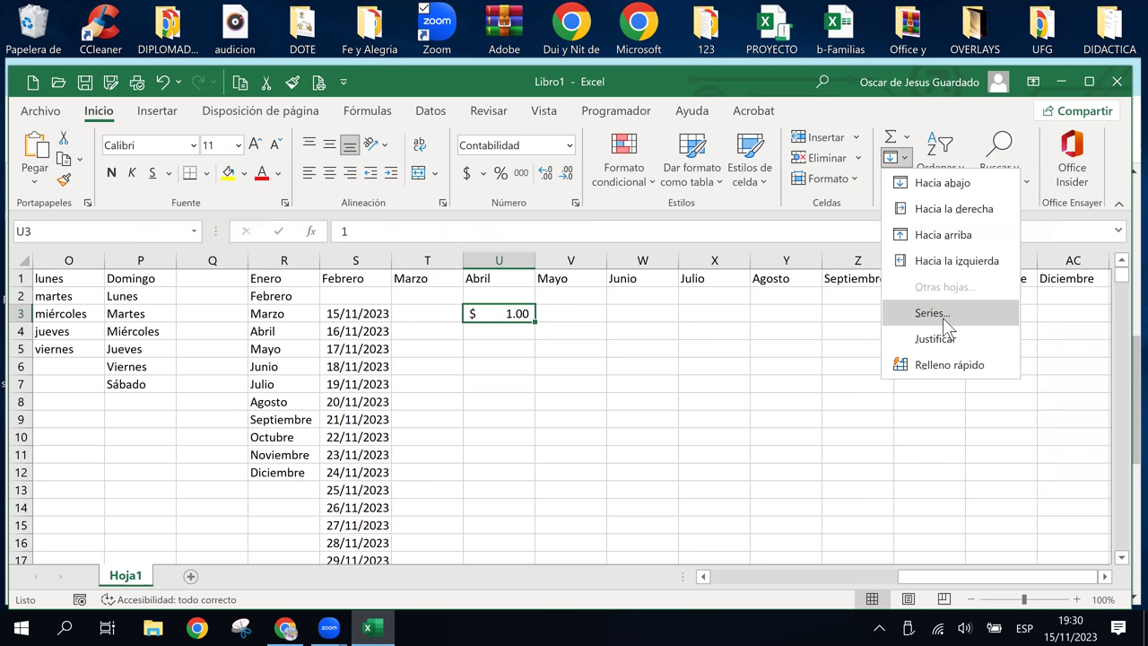
left_click(943, 318)
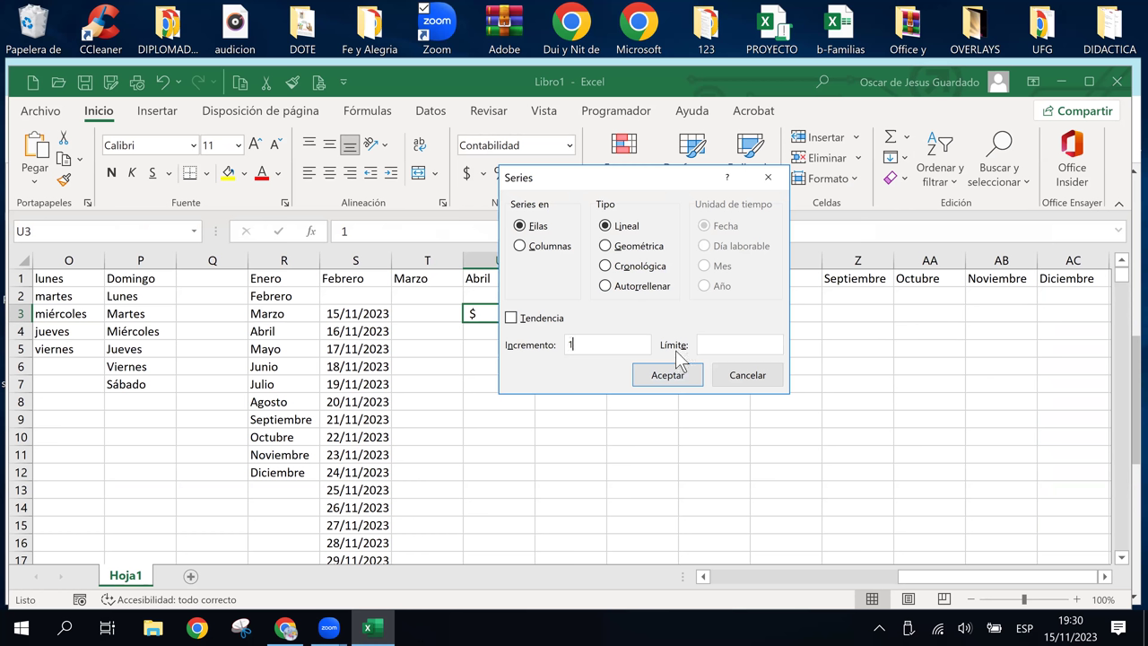
left_click(617, 345)
key("BackSpace")
type("5")
type("1500")
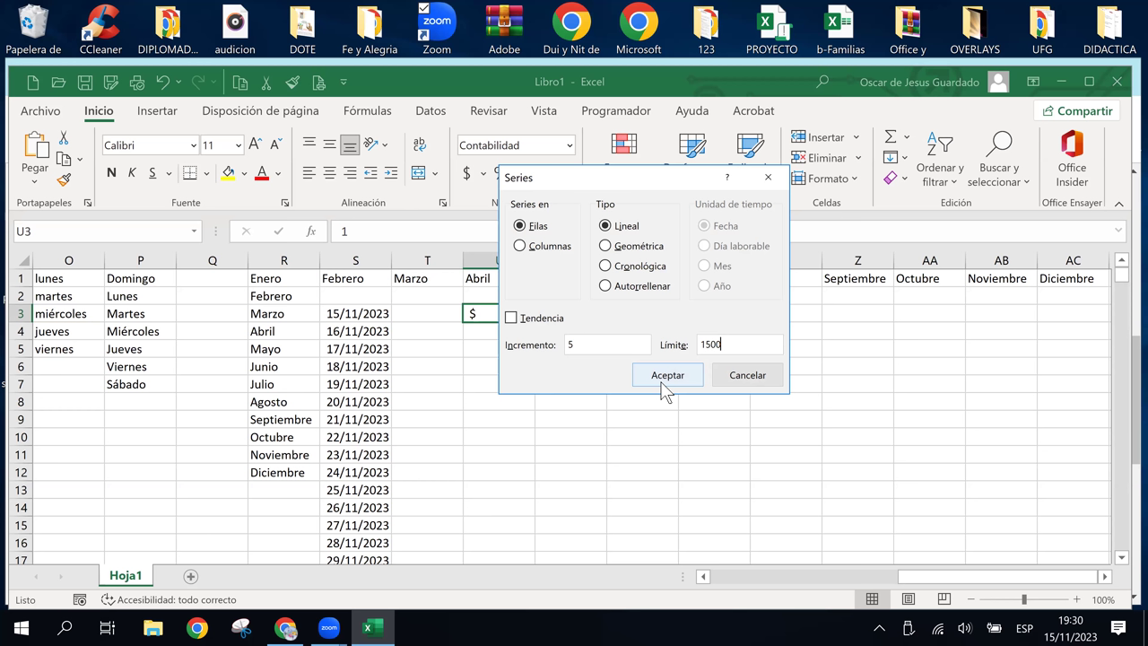
left_click(522, 246)
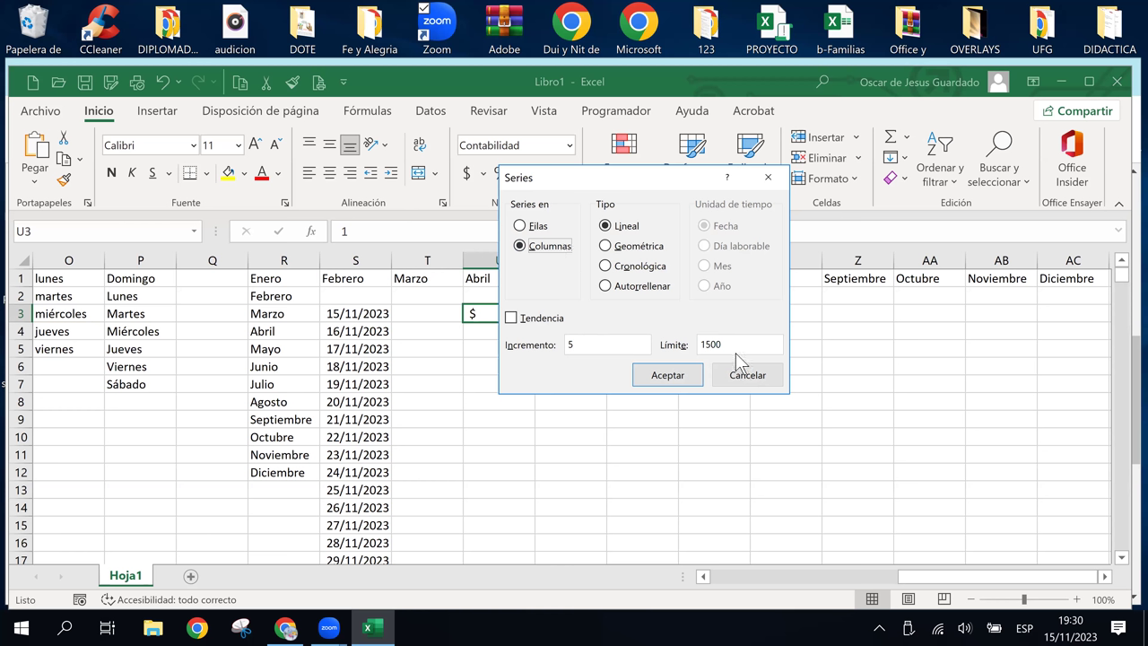
left_click(668, 377)
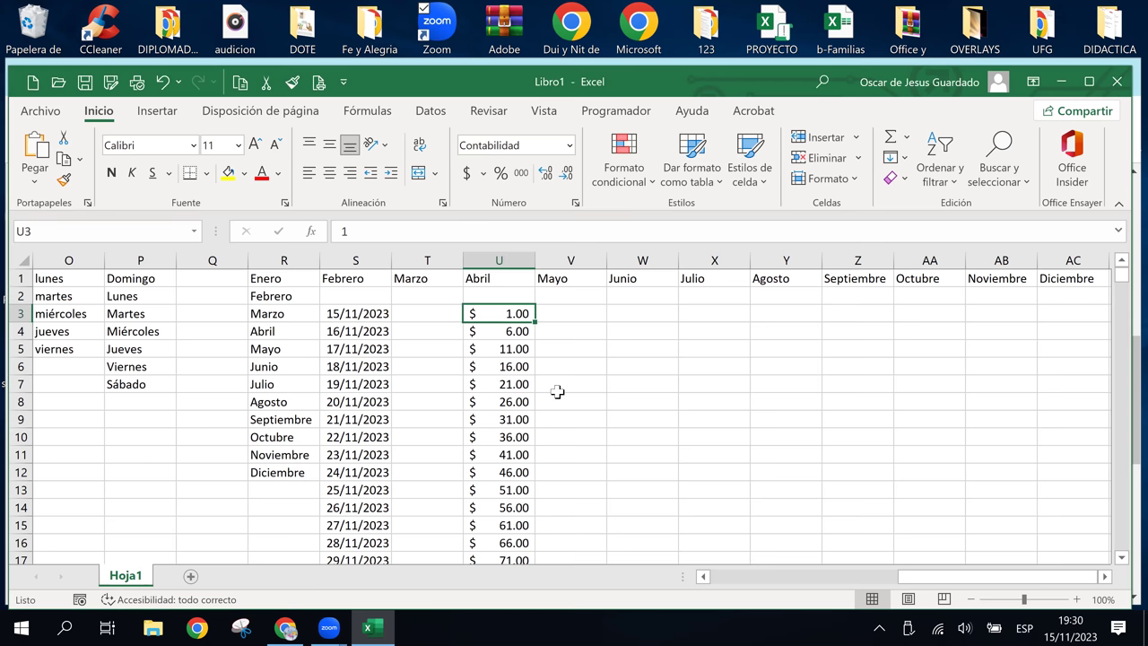
key("Down")
key("Down")
key("Down")
key("Down")
key("Down")
key("Down")
key("Down")
key("Down")
key("Down")
key("Down")
key("Down")
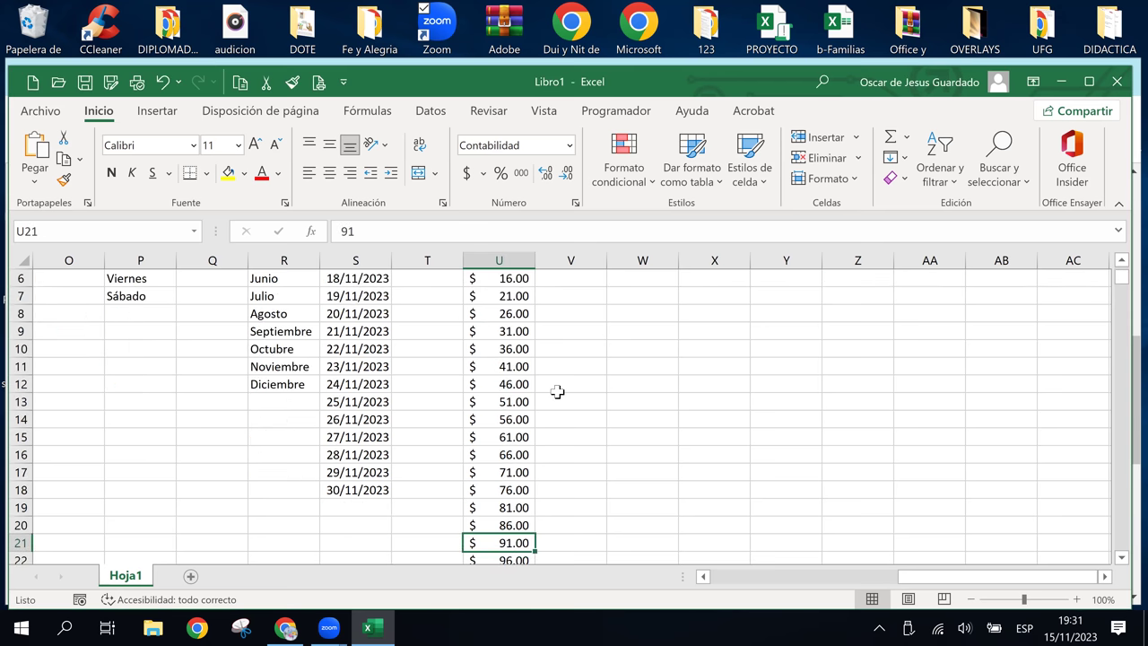
key("Down")
key("Down")
key("Down")
key("Down")
key("Down")
key("Down")
key("Down")
key("Down")
key("Down")
key("Down")
key("Down")
key("Down")
key("Down")
key("Down")
key("Down")
key("Down")
key("Down")
key("Down")
key("Down")
key("Down")
key("Down")
key("Down")
key("Down")
key("Down")
key("Down")
key("Down")
key("Down")
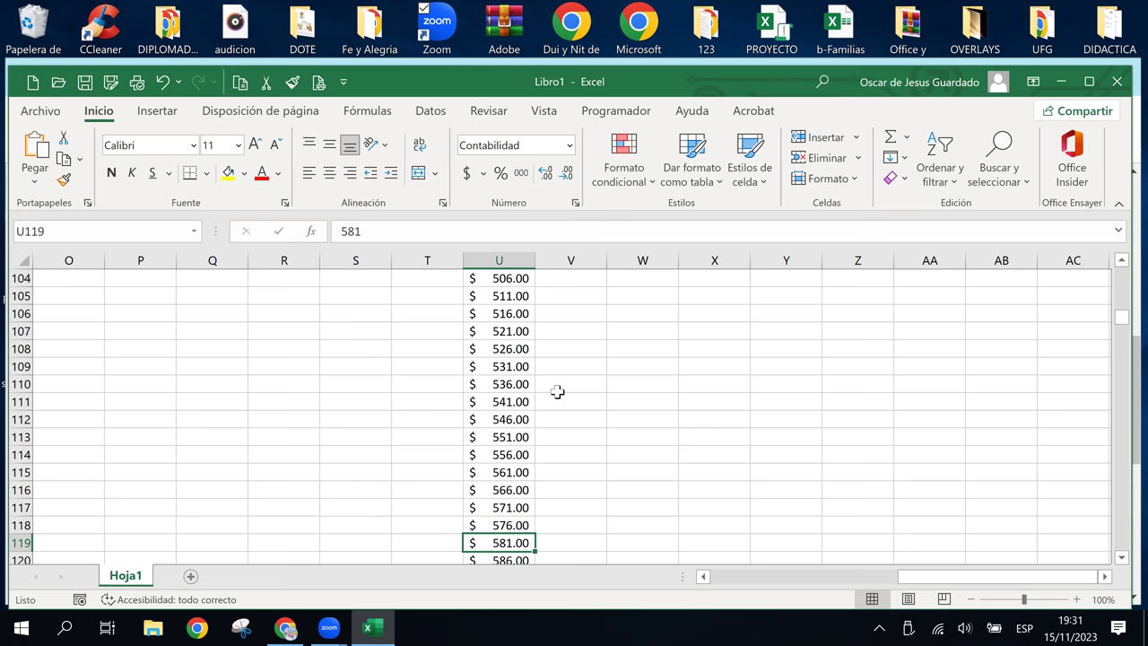
key("ctrl+Down")
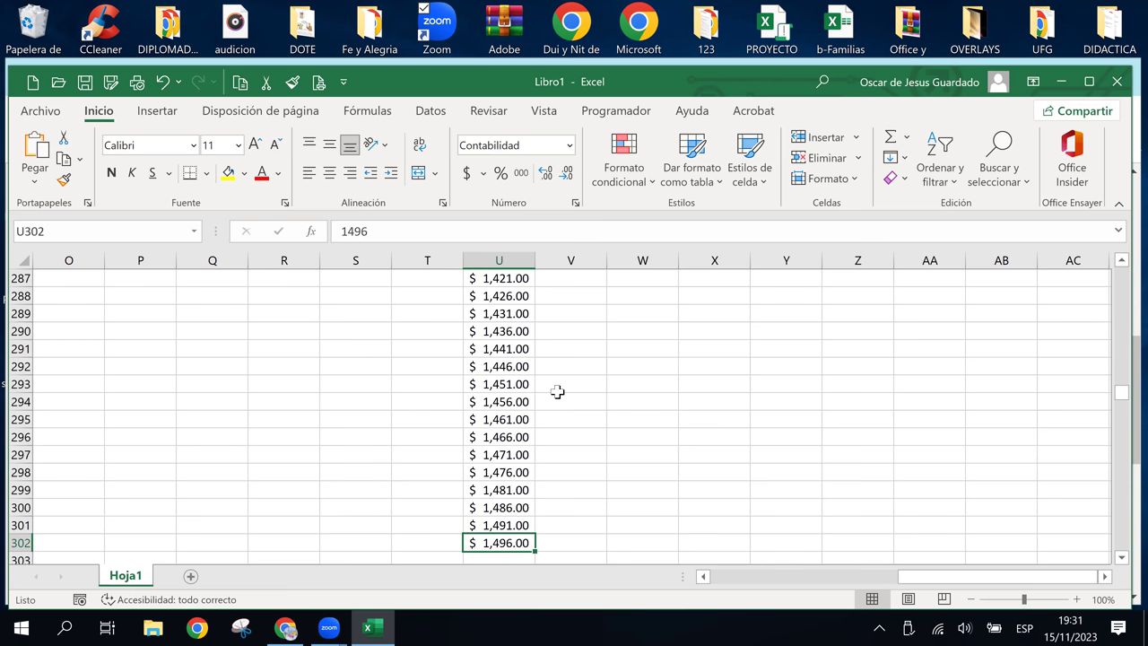
key("ctrl+Up")
key("Up")
key("Up")
key("Down")
key("Down")
key("Right")
key("Right")
key("Right")
key("Left")
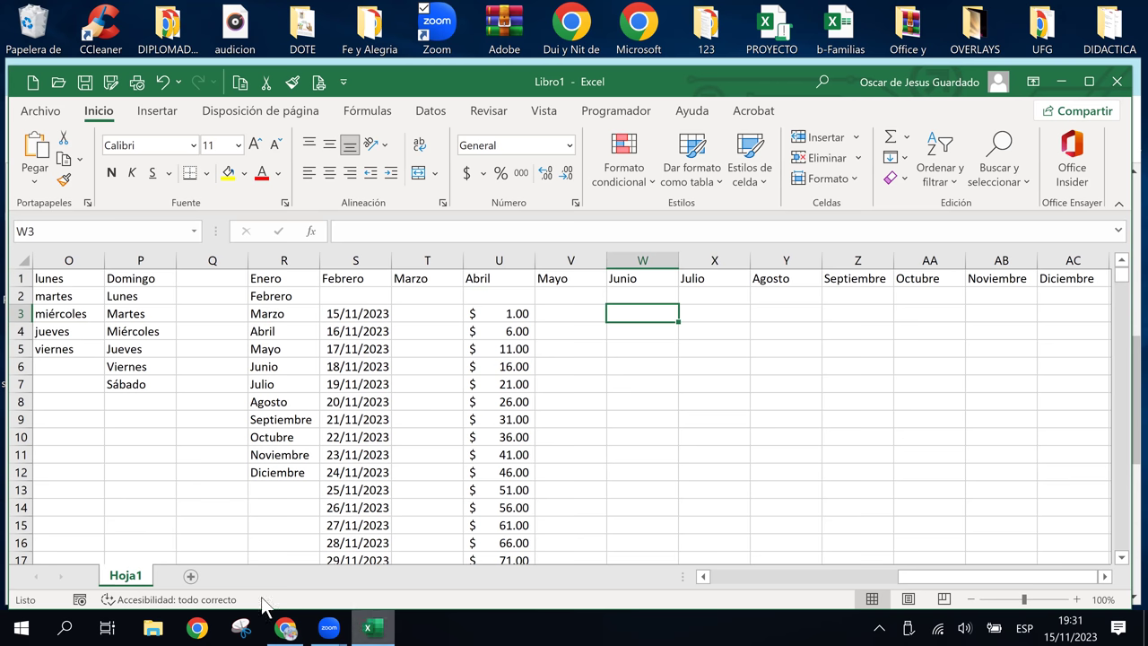
left_click(287, 630)
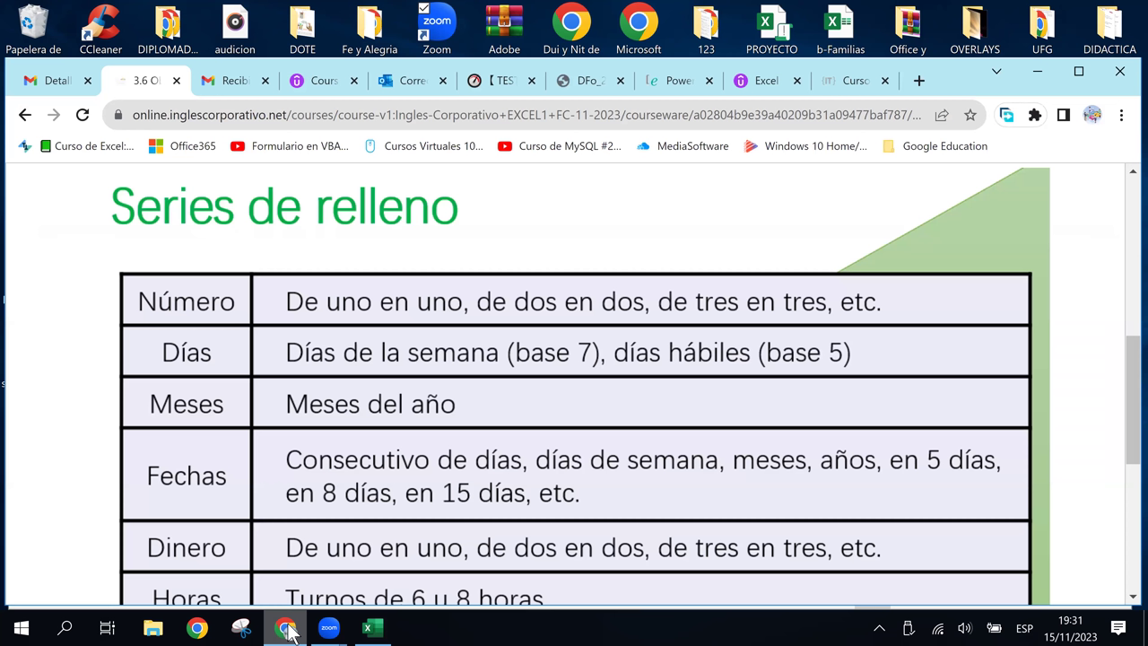
left_click(1130, 599)
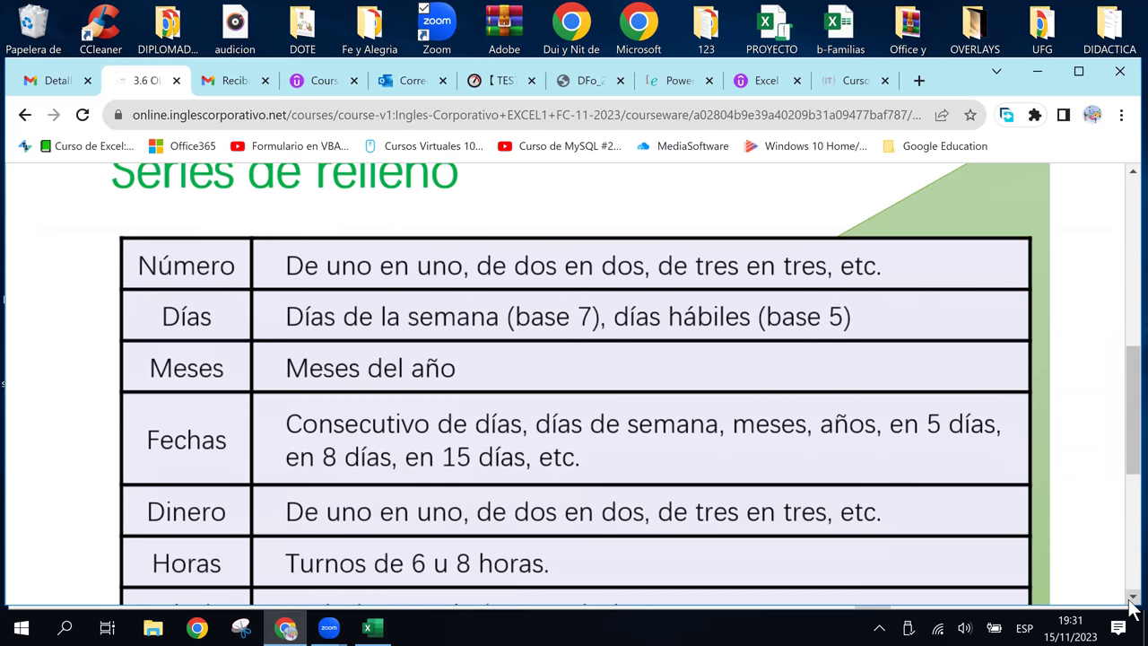
left_click(1131, 600)
left_click(1130, 600)
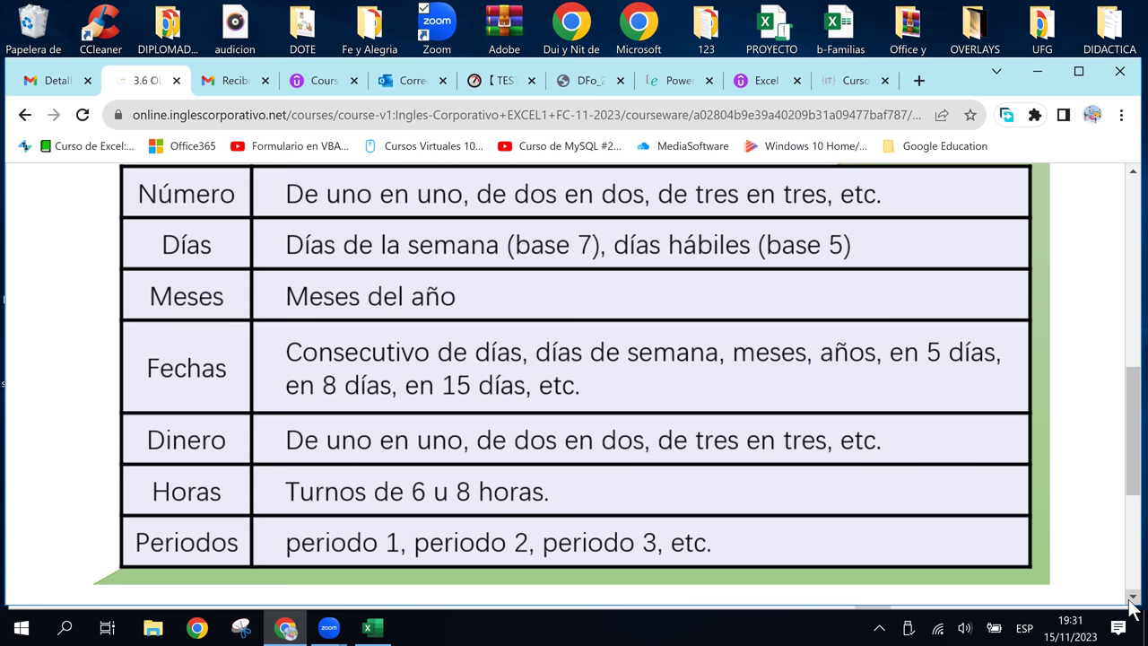
left_click(1132, 598)
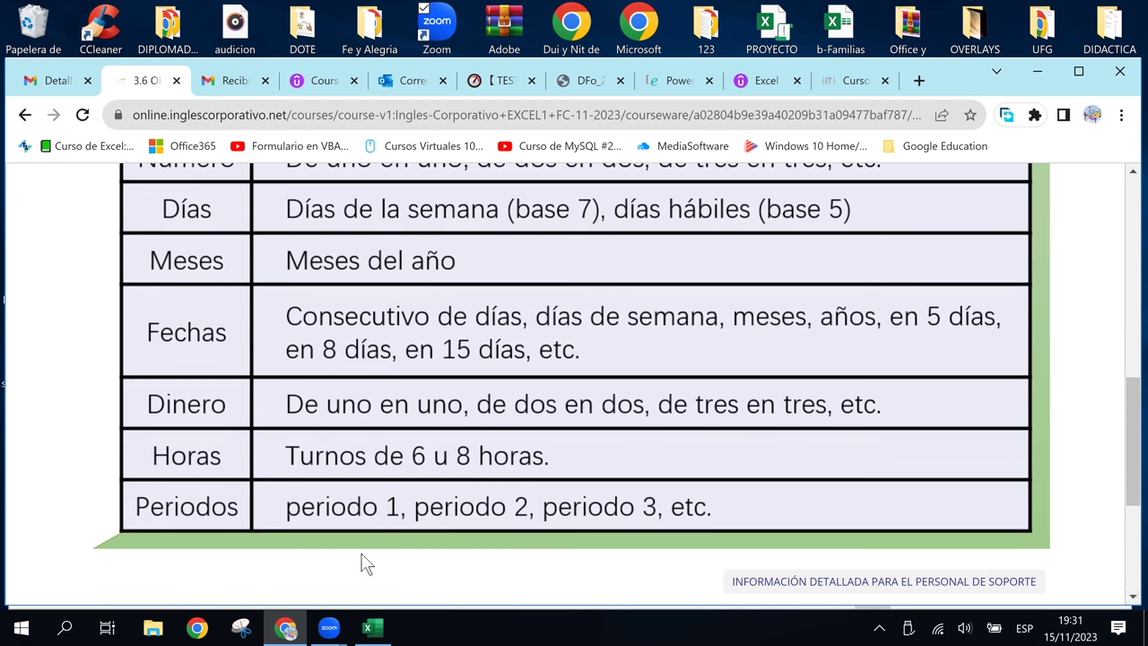
left_click(373, 630)
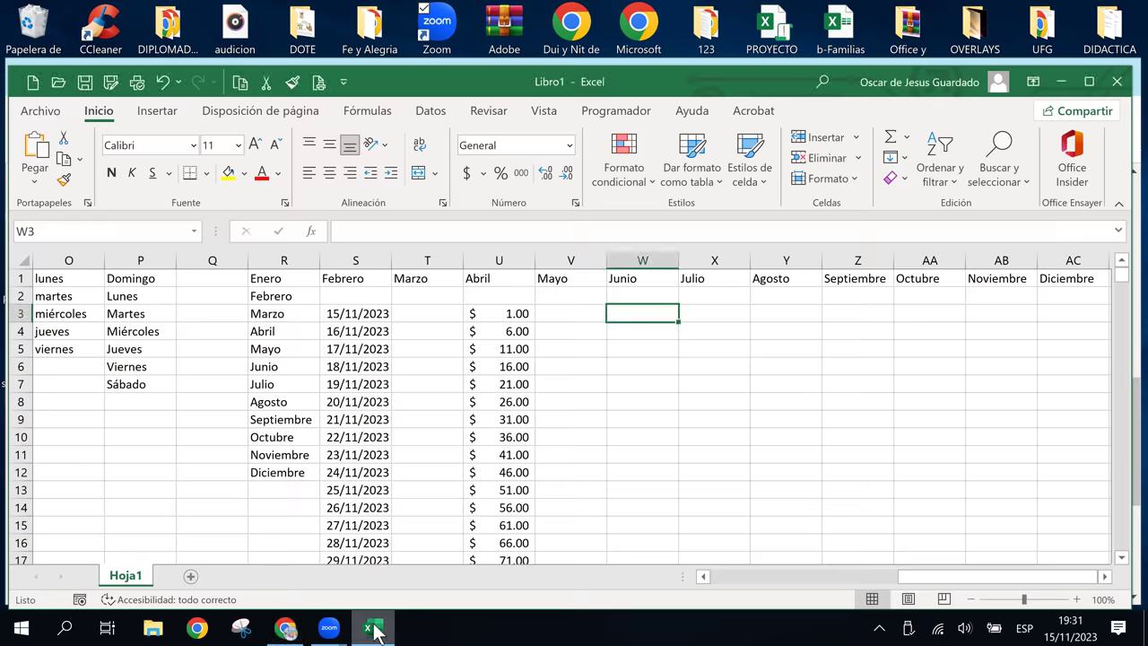
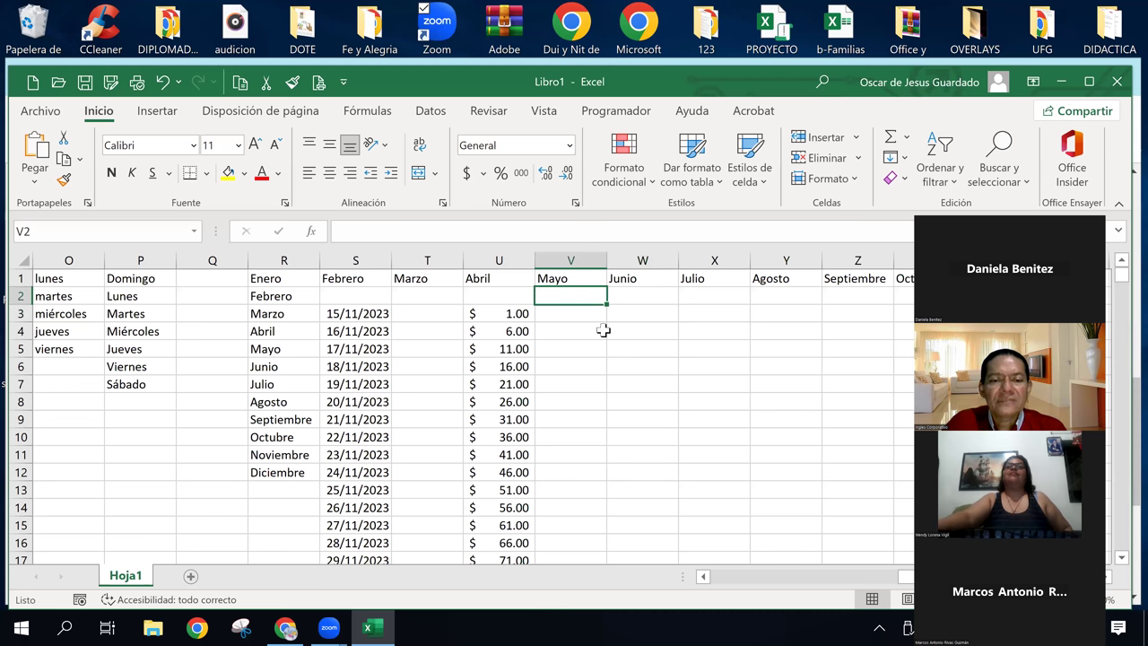
- Enter the start time 6:00 am in cell W3 under the Junio heading
left_click(637, 317)
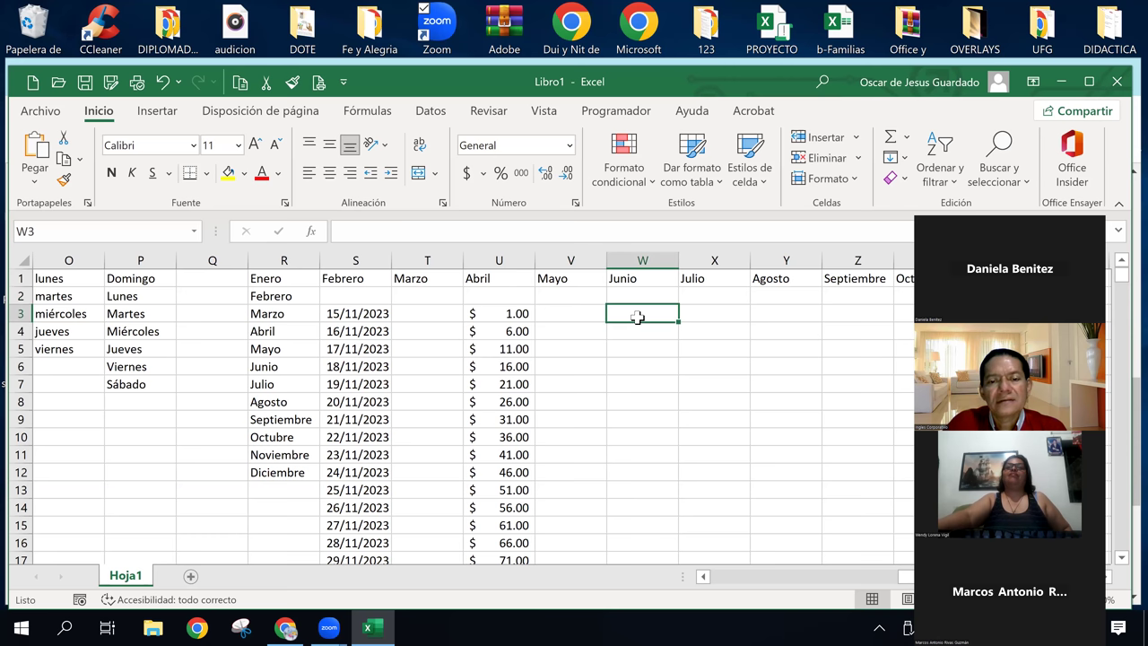
key("Right")
key("Right")
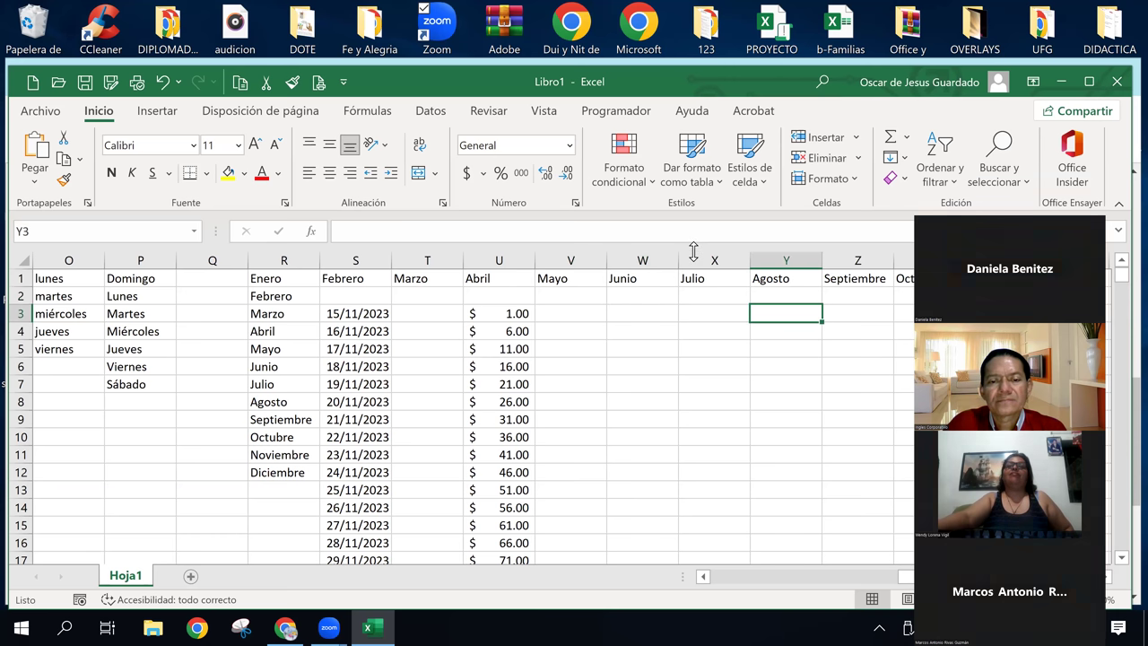
key("Left")
key("Left")
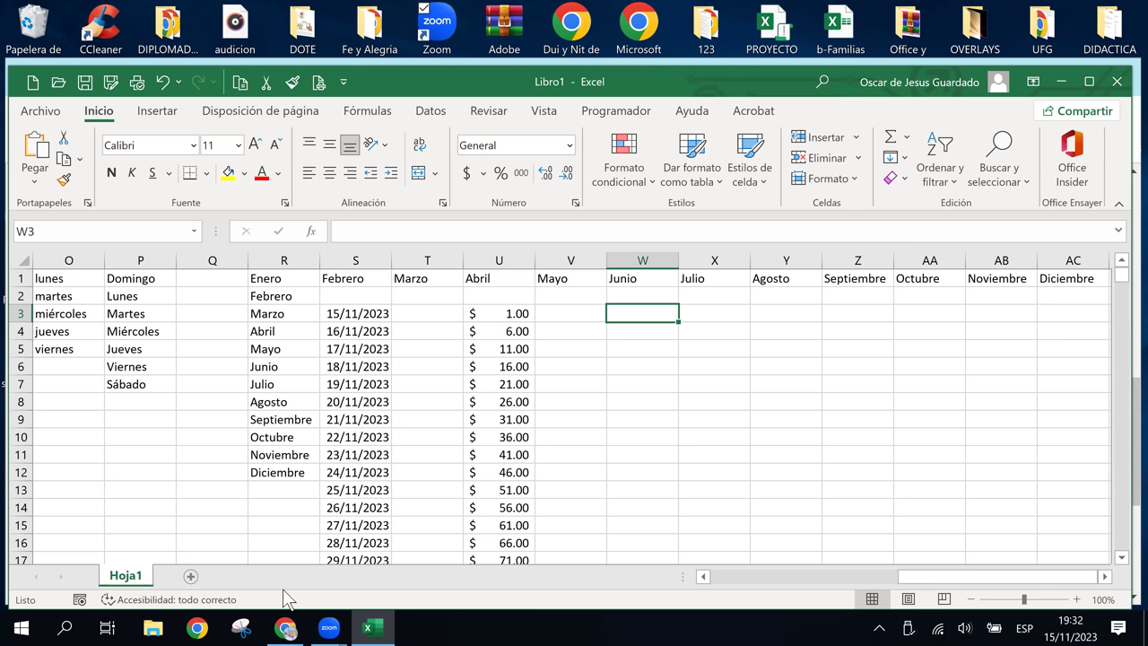
left_click(286, 630)
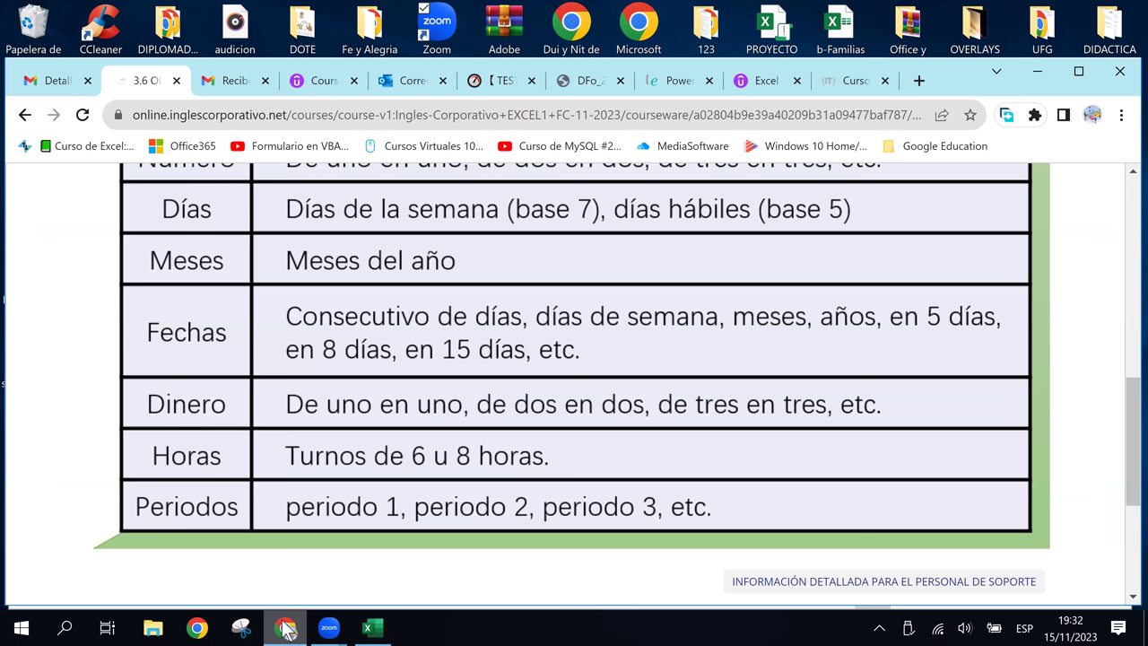
left_click(285, 630)
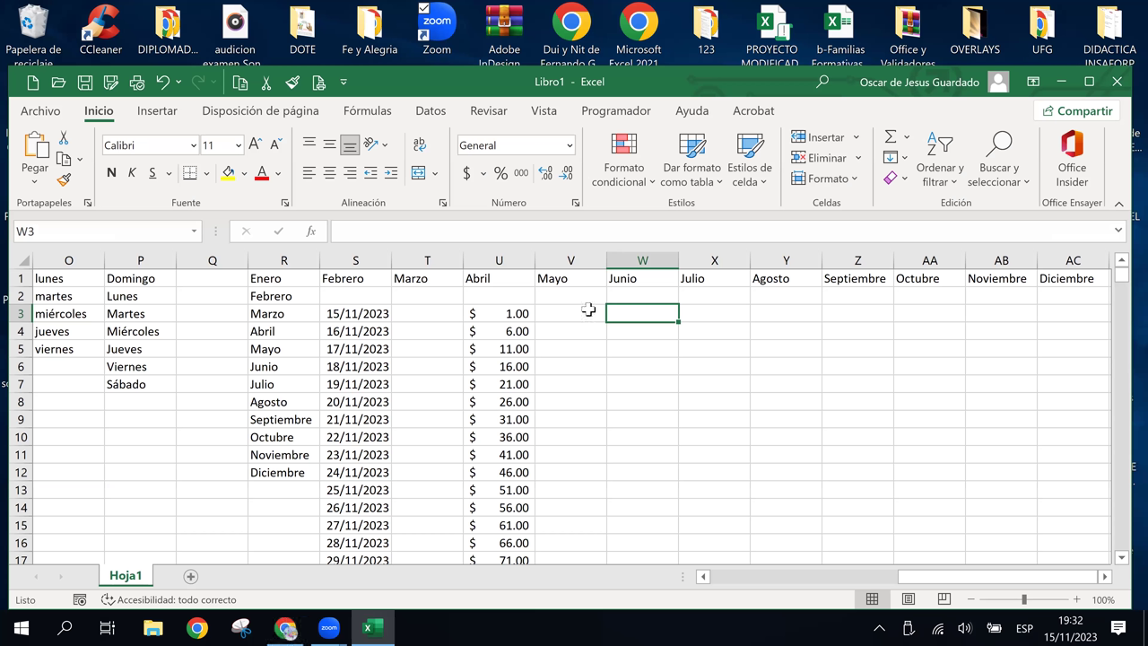
type("6")
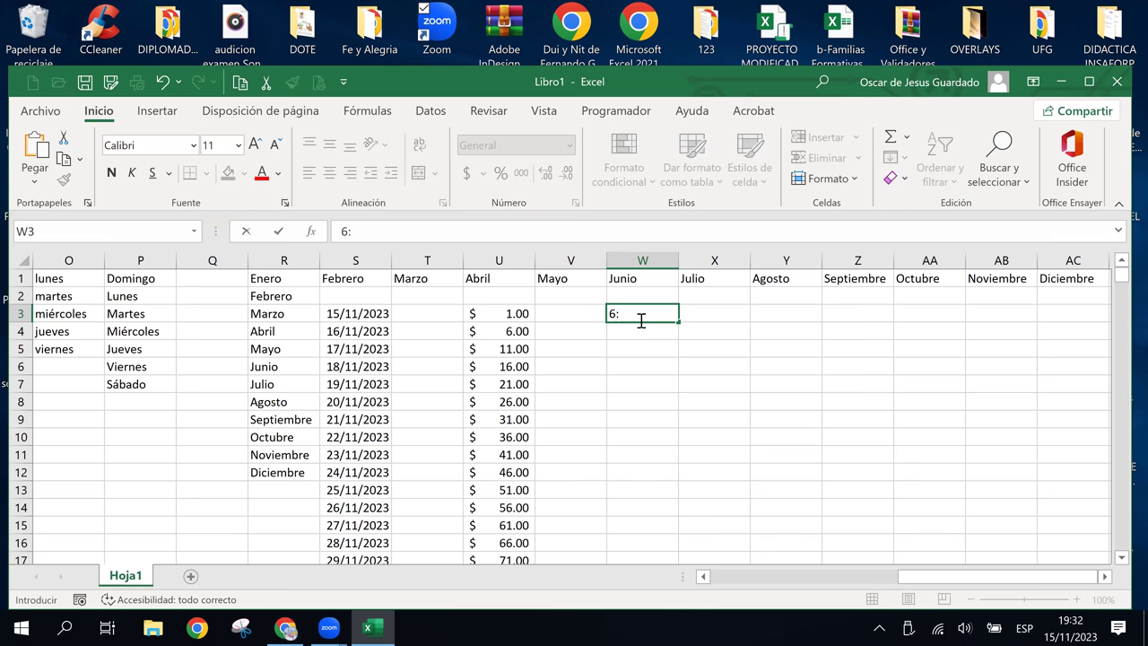
type(":00")
type(" a")
type("m")
key("Return")
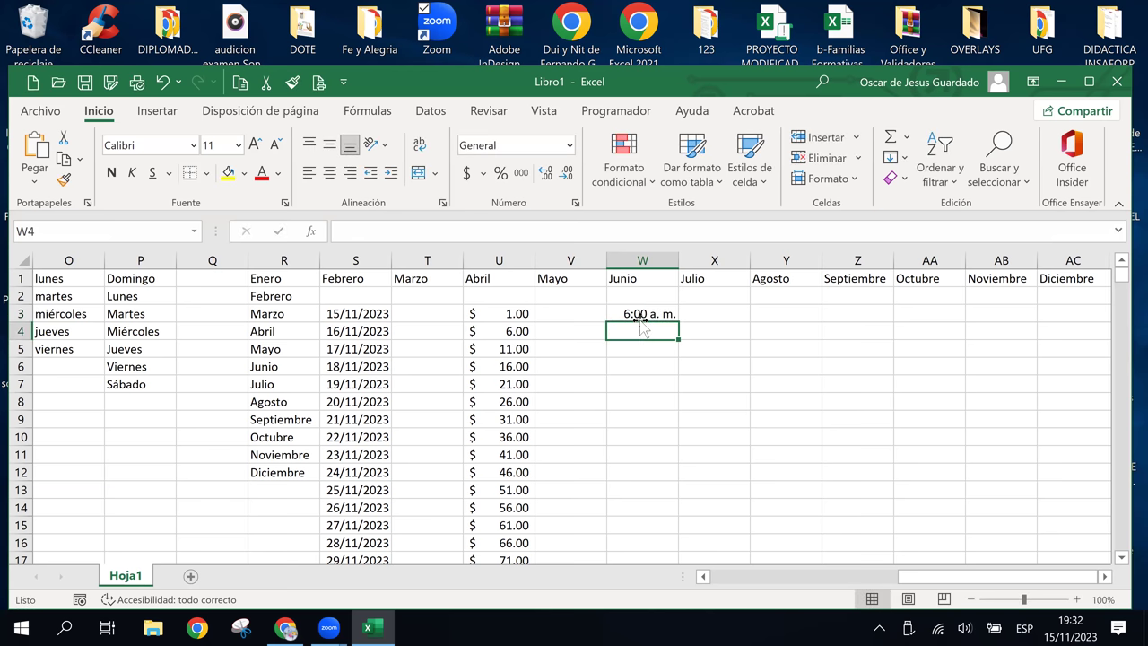
left_click(659, 307)
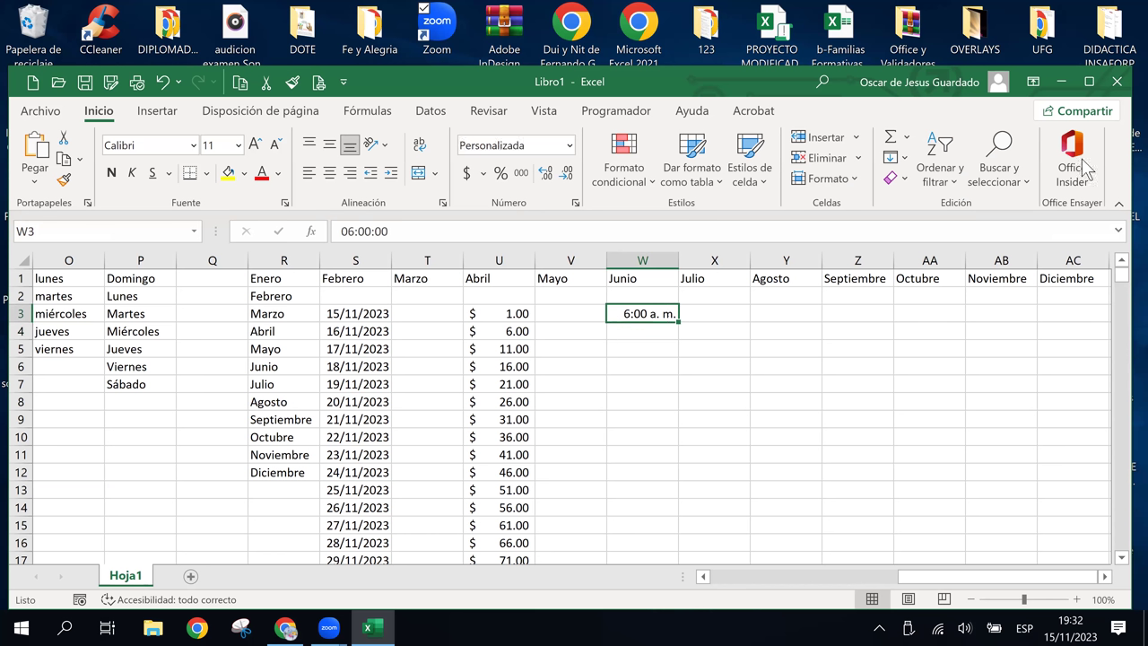
left_click(905, 161)
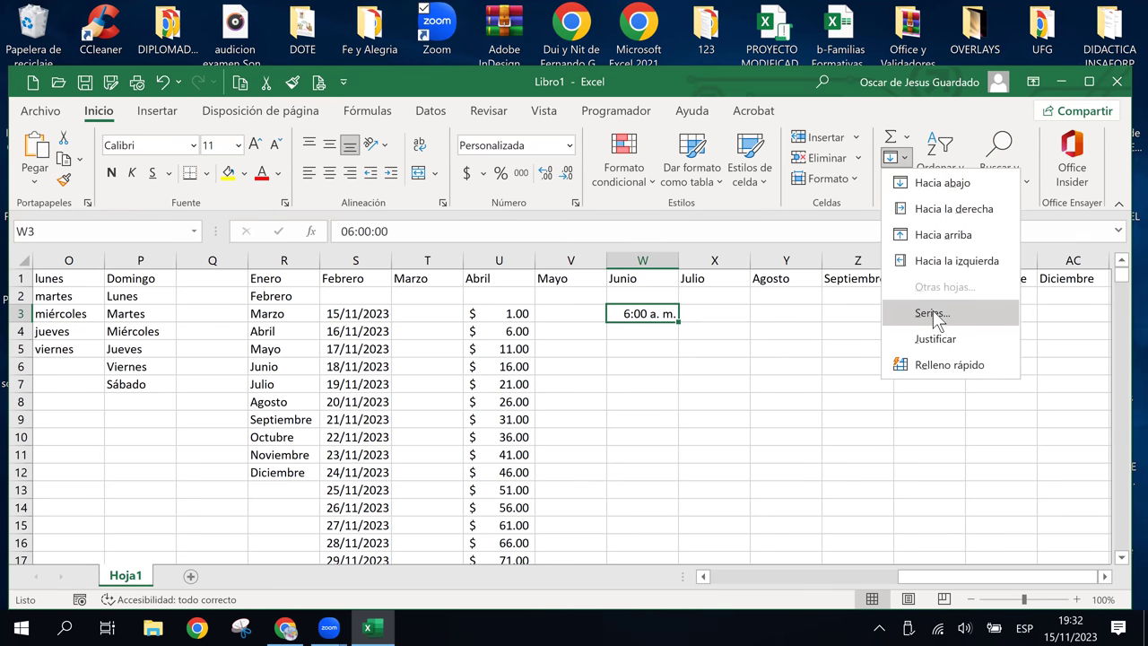
left_click(933, 314)
left_click(553, 250)
left_click(584, 345)
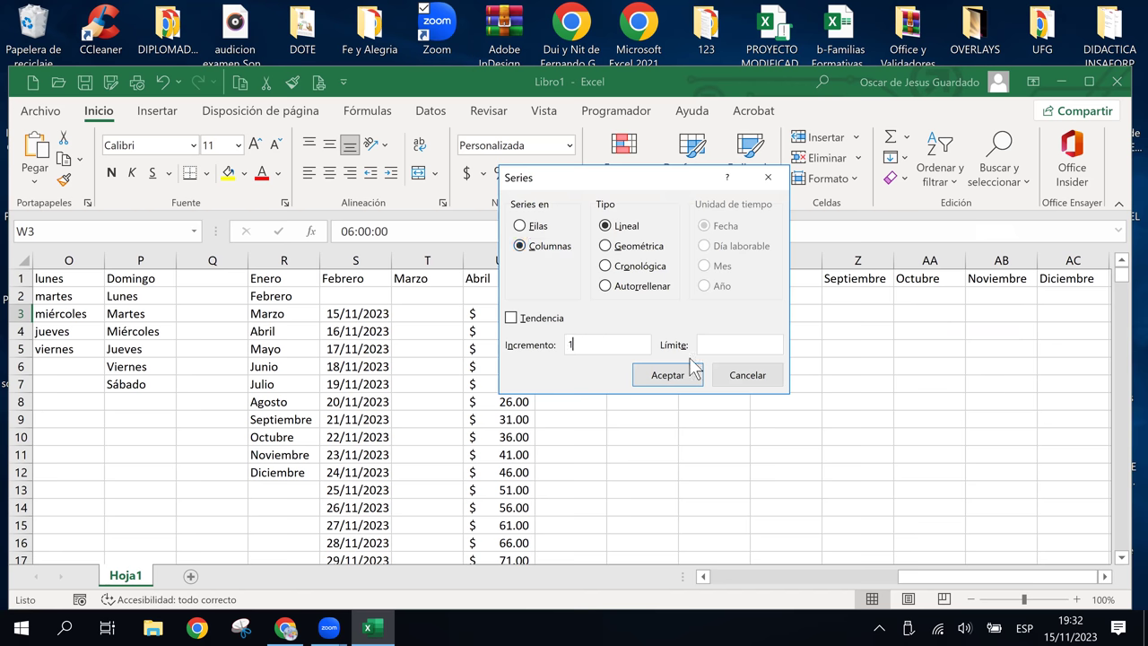
left_click(715, 348)
left_click_drag(615, 177, 825, 284)
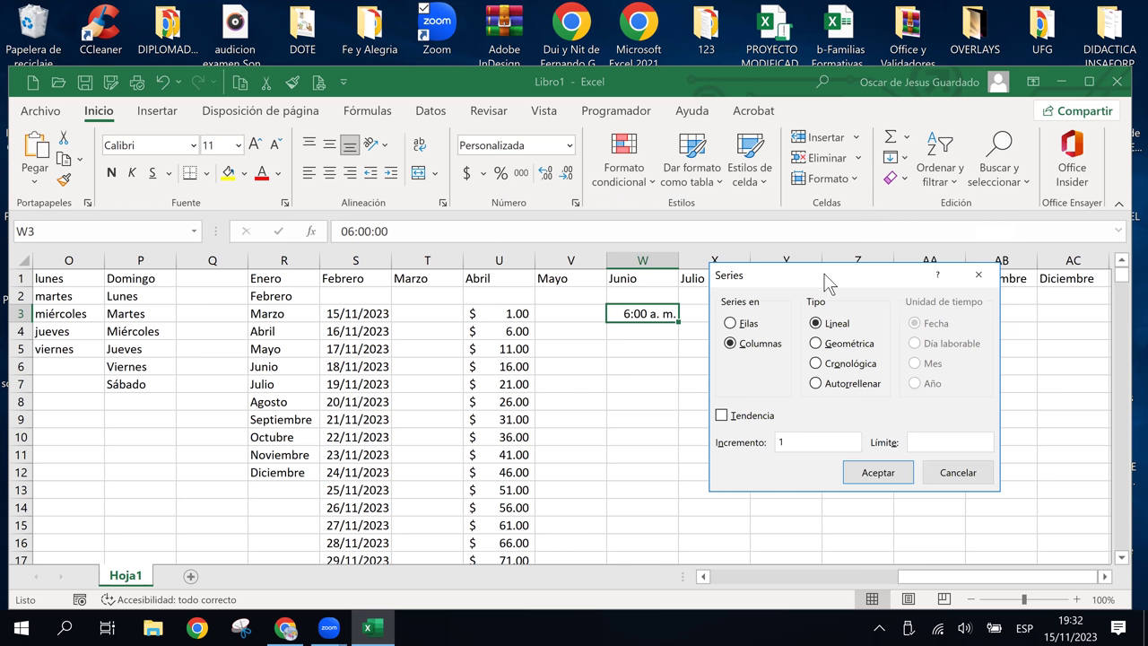
type("12:")
type("00")
key("BackSpace")
key("BackSpace")
key("BackSpace")
type("3:")
left_click(893, 473)
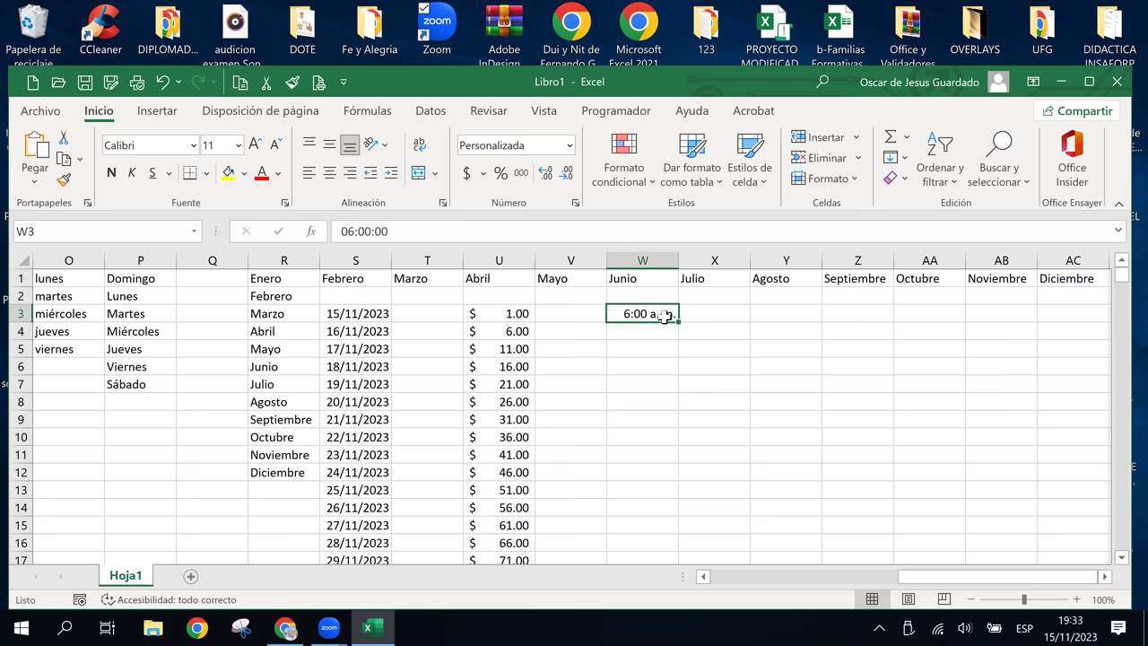
double_click(667, 314)
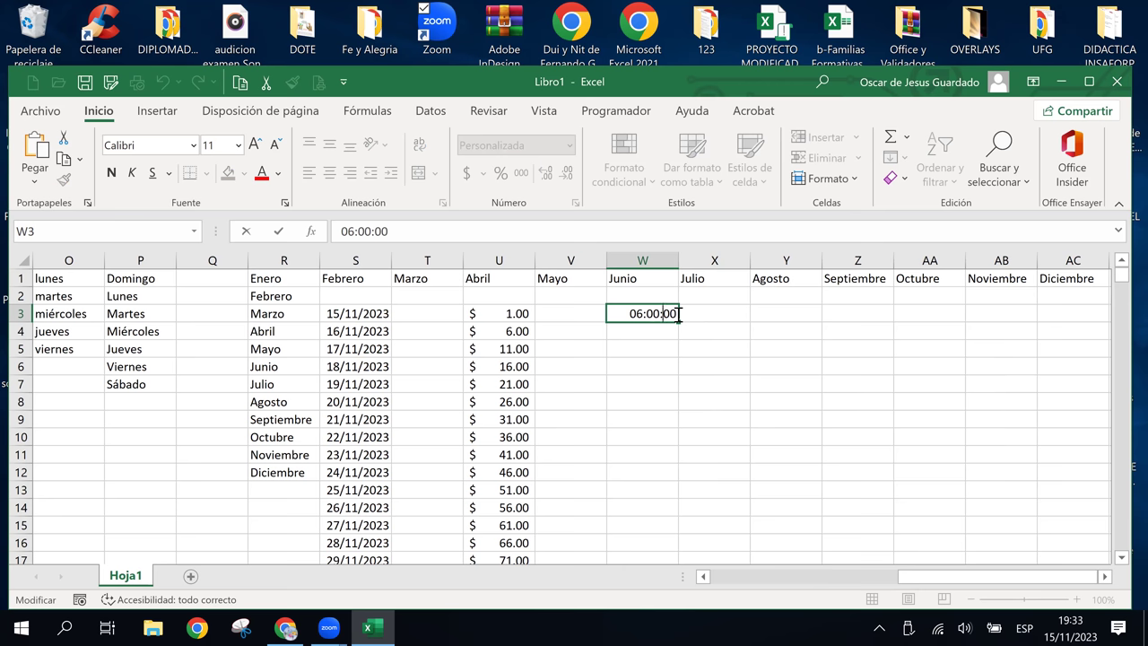
left_click(695, 352)
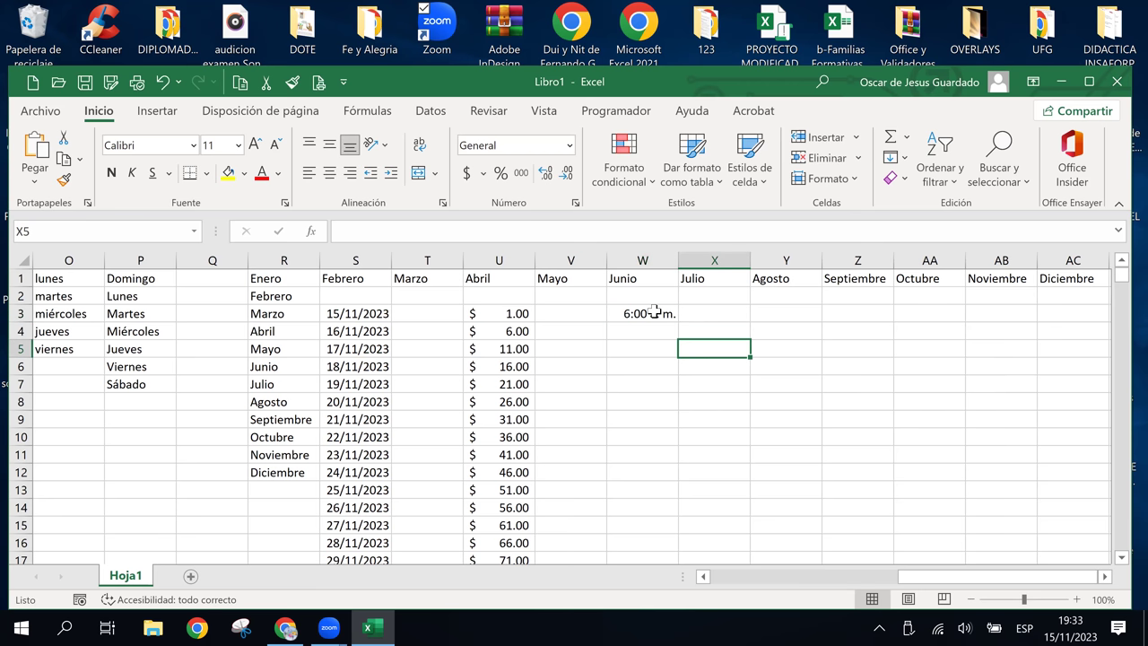
left_click(654, 312)
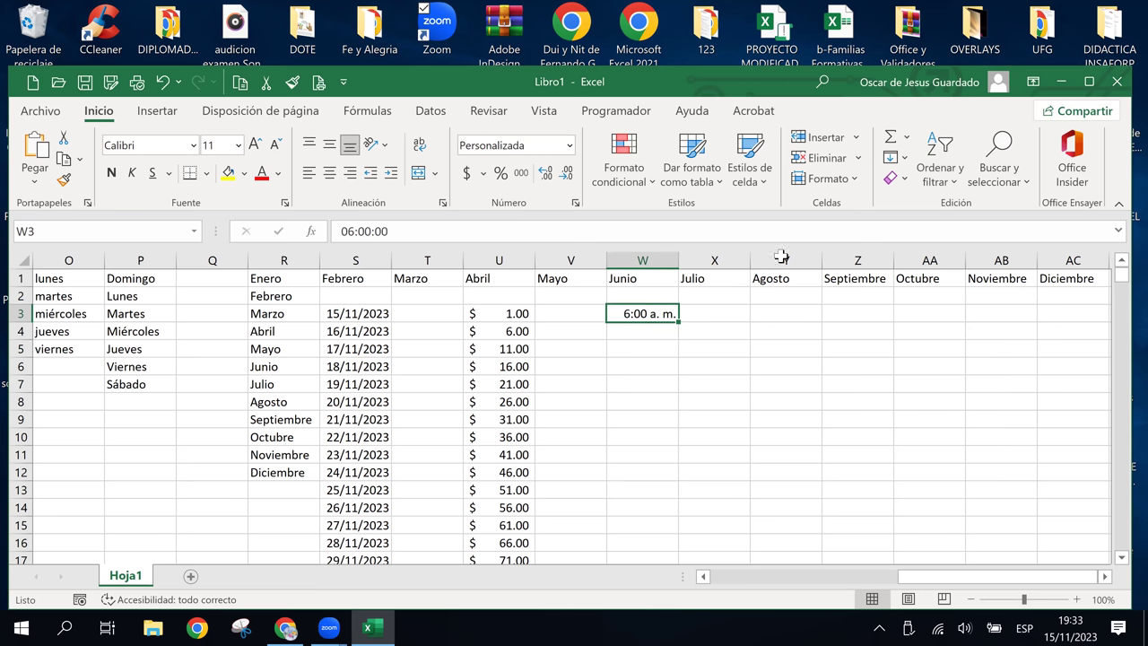
left_click(897, 158)
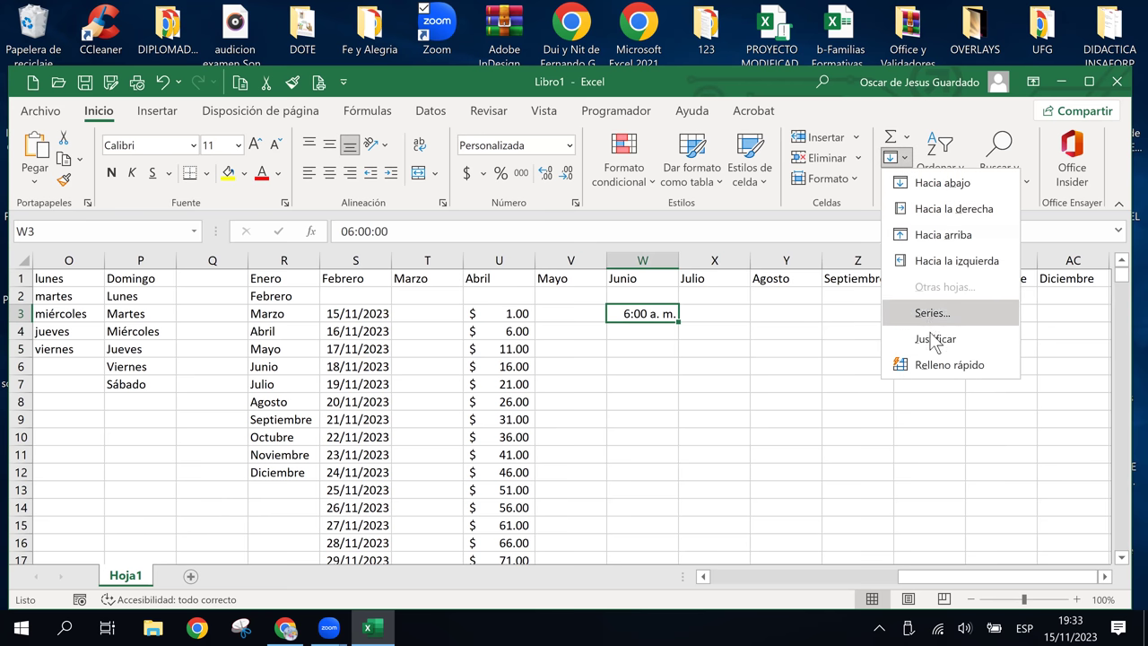
left_click(940, 310)
type("12:00")
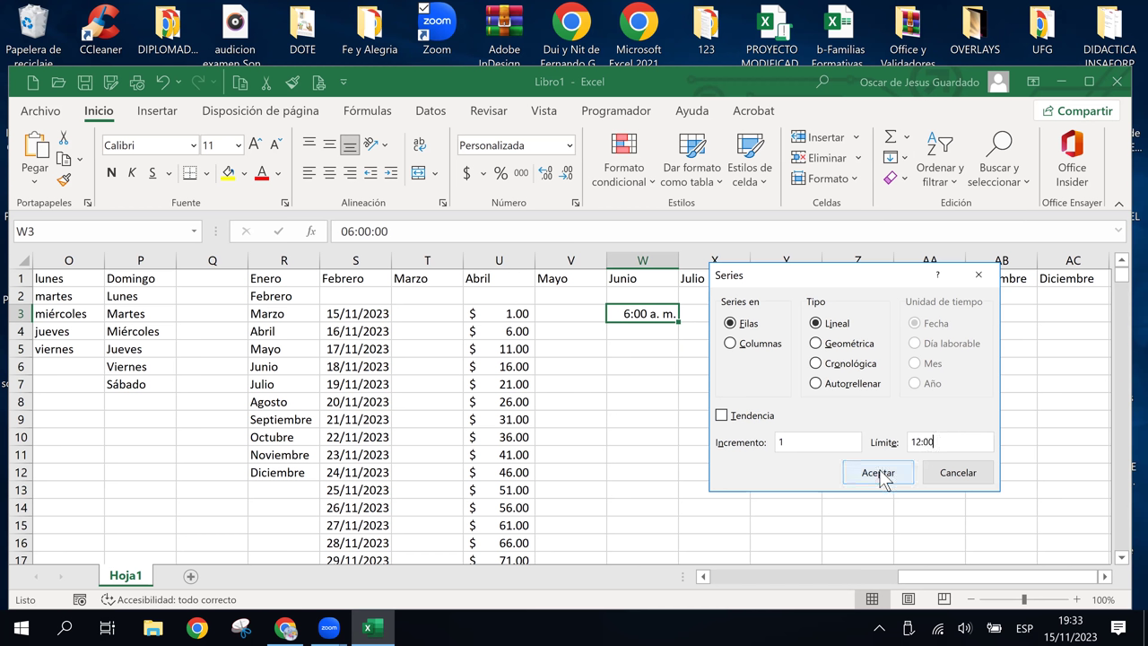
left_click(744, 345)
left_click(879, 476)
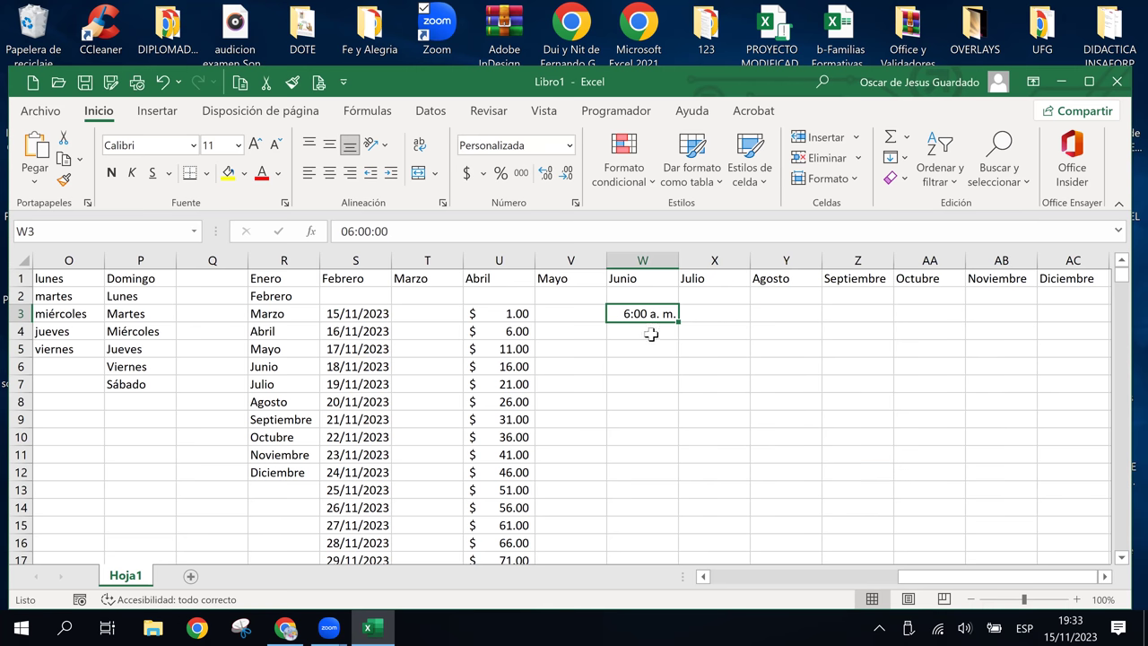
left_click(647, 333)
left_click(669, 312)
- Try an hourly fill down column W, undo it, and move the 6:00 a. m. cell to V3
left_click_drag(679, 320, 683, 473)
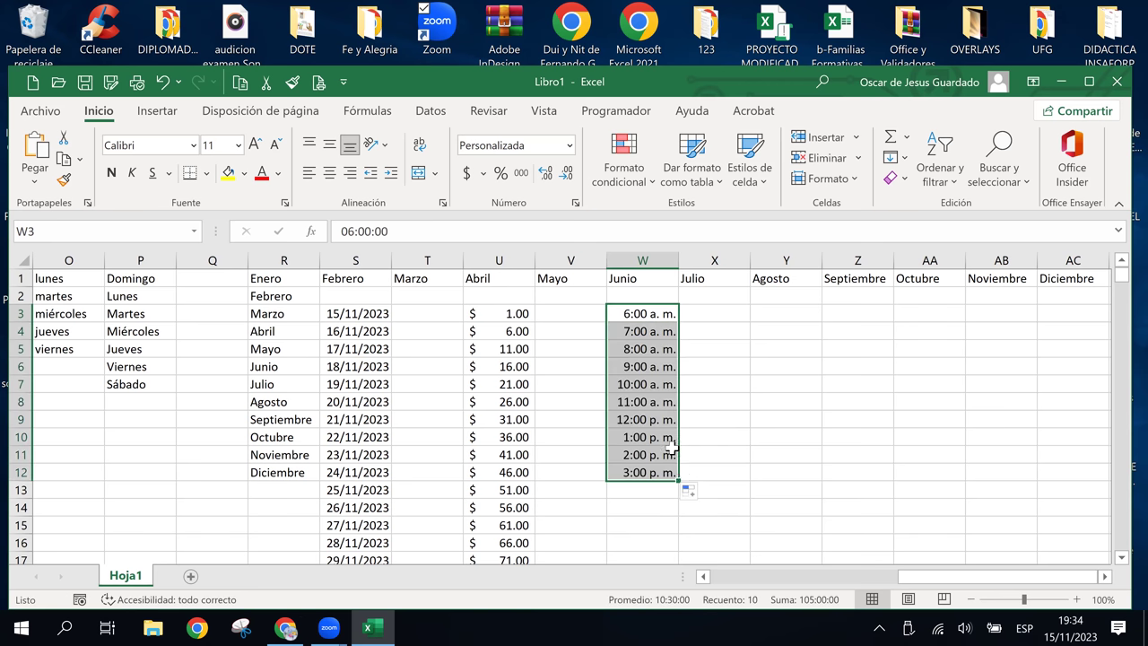
key("ctrl+z")
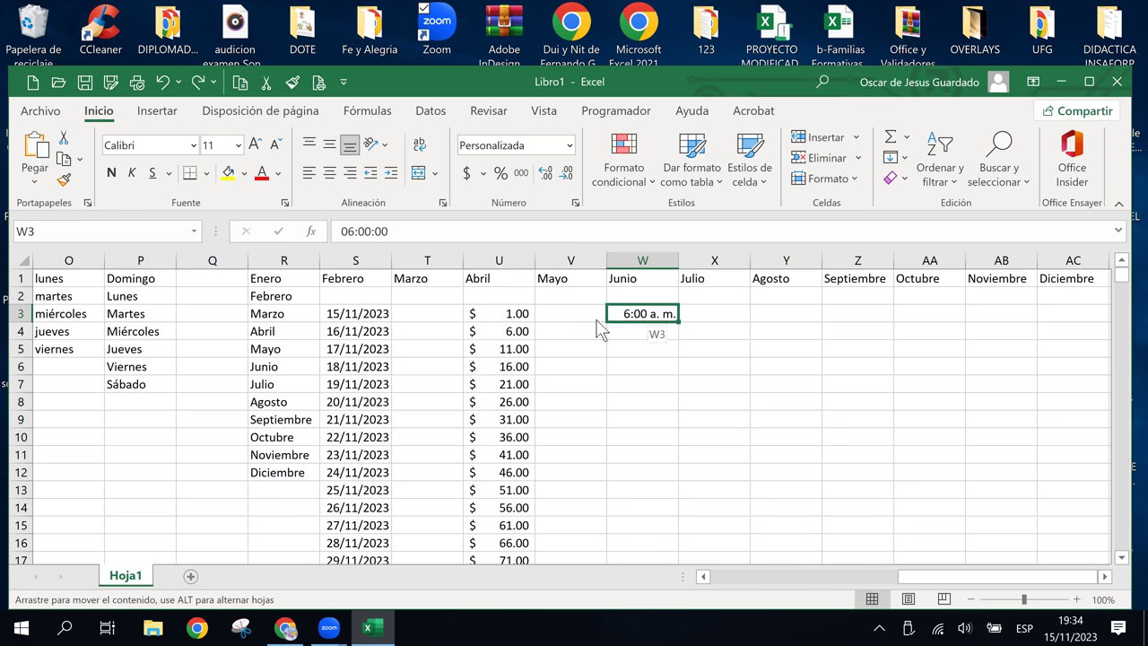
mouse_move(655, 307)
left_mouse_down()
mouse_move(597, 311)
mouse_move(605, 319)
left_mouse_up()
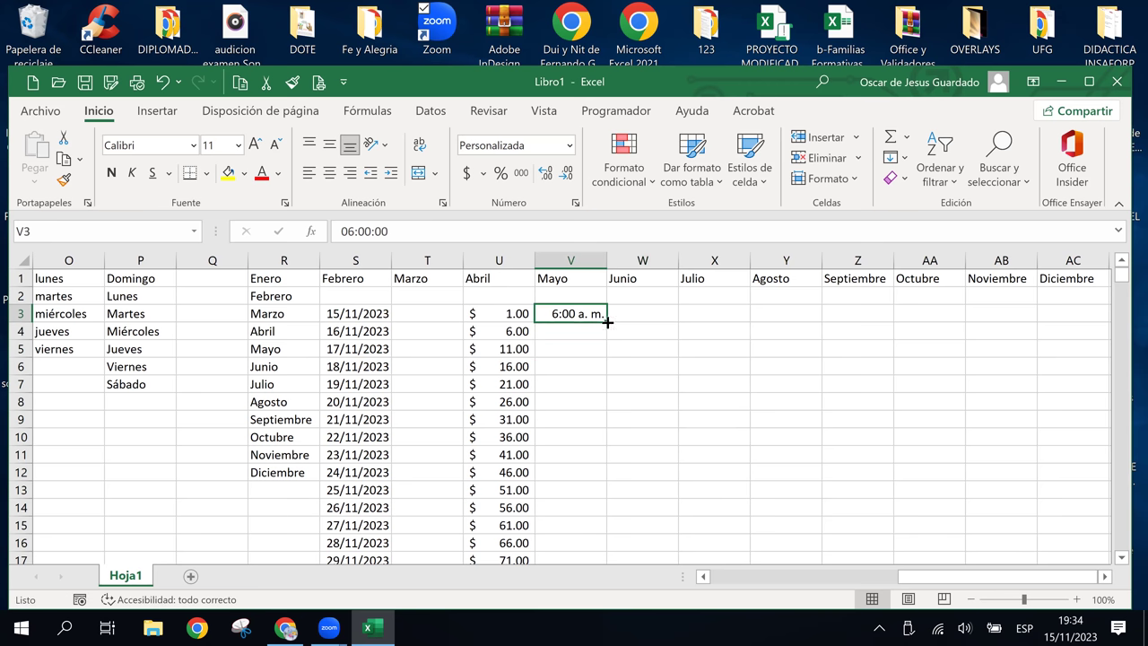
- Auto-fill hourly times down column V, then undo an extended U16:V23 fill to row 302
double_click(607, 322)
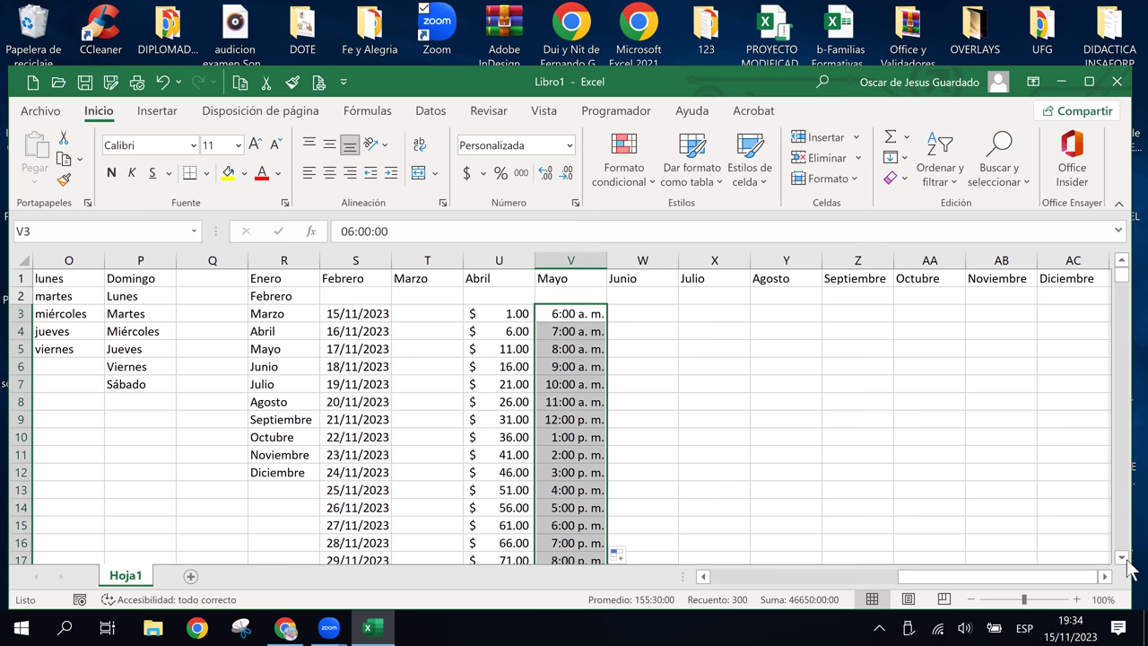
scroll(1122, 558, "down", 1)
scroll(1124, 565, "down", 2)
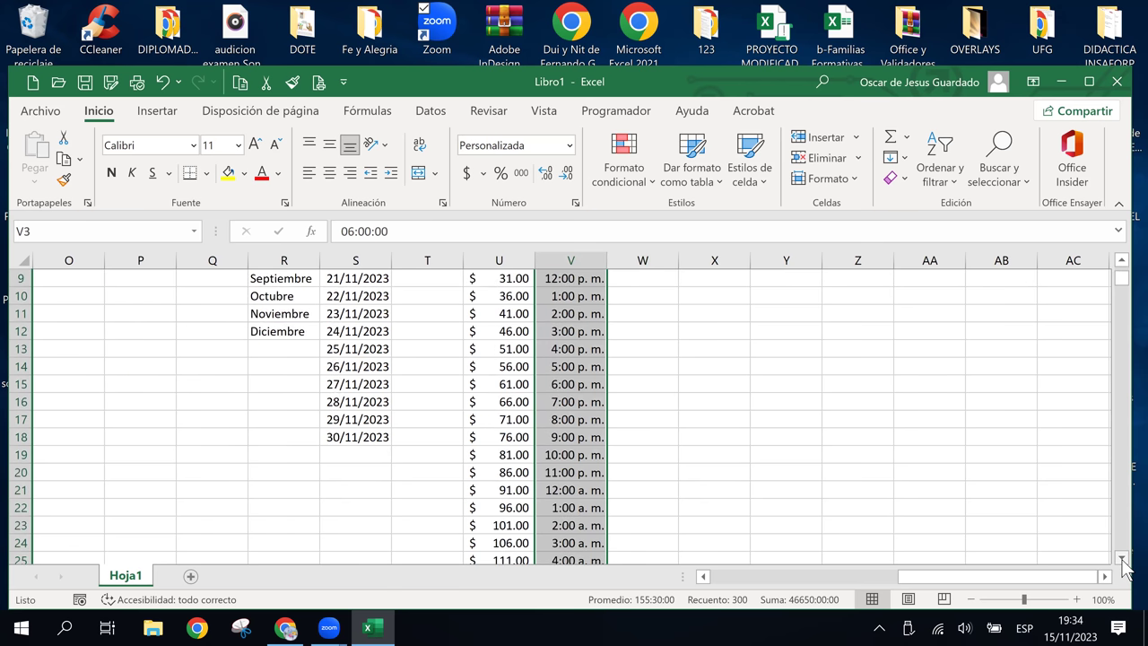
left_click_drag(516, 372, 598, 545)
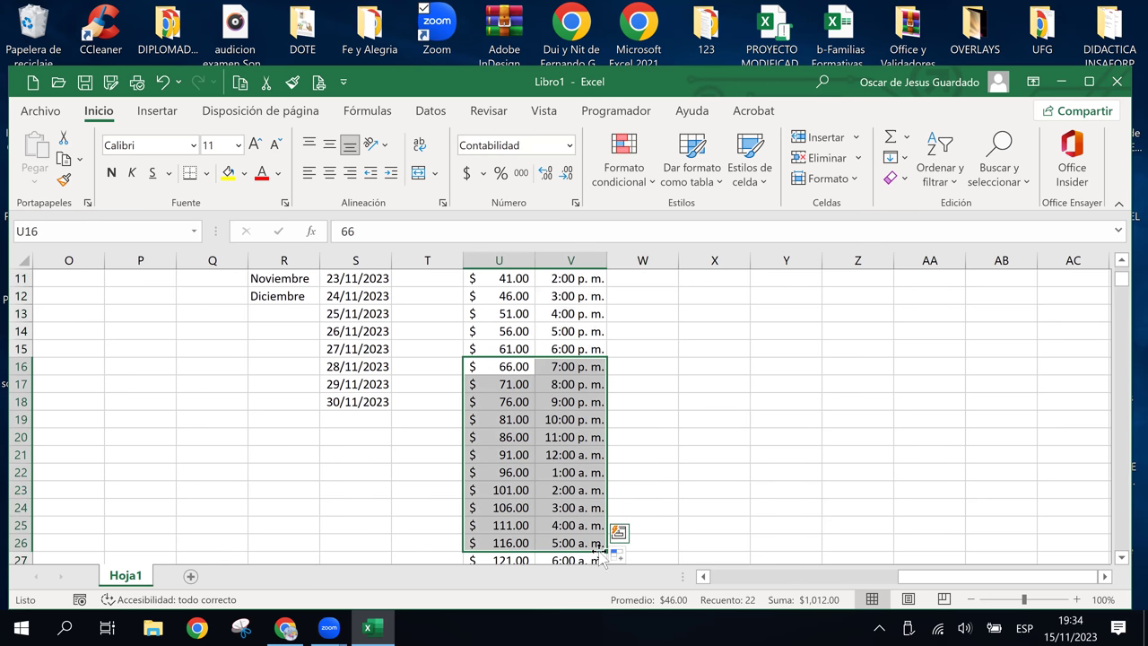
double_click(605, 551)
key("ctrl+z")
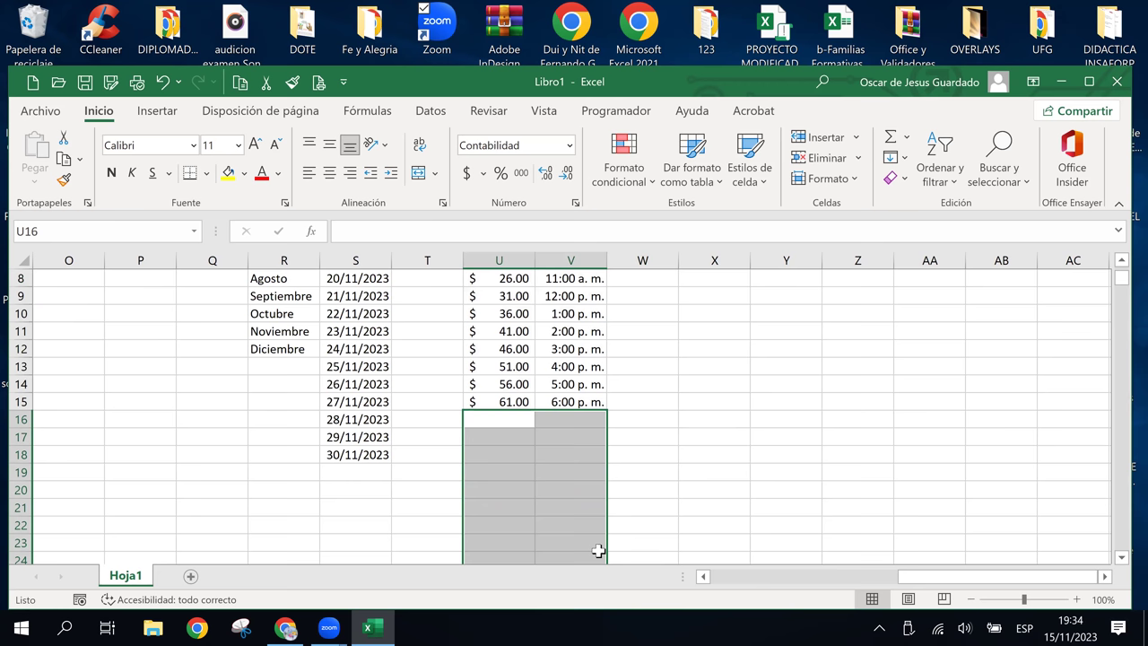
- Clear the leftover amounts and times in columns U and V below row 12
key("Up")
key("Up")
key("Up")
key("Up")
key("Up")
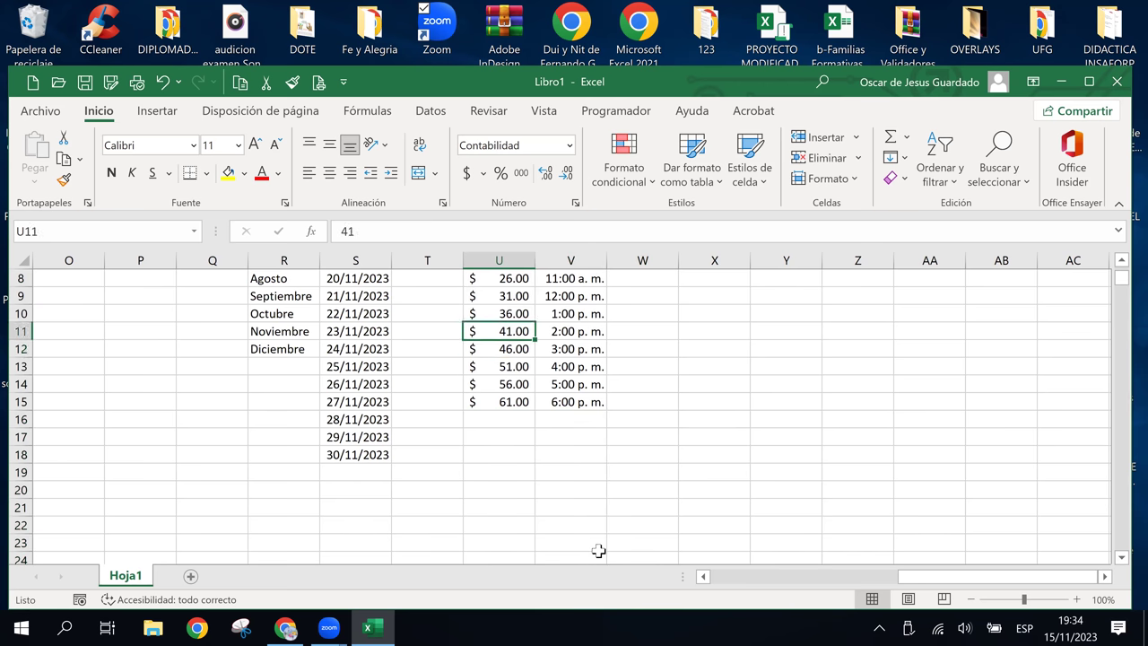
key("Up")
key("Up")
key("Up")
key("Down")
key("Down")
key("Down")
key("Down")
key("Down")
key("Up")
key("Up")
key("Up")
key("Up")
key("Down")
key("Down")
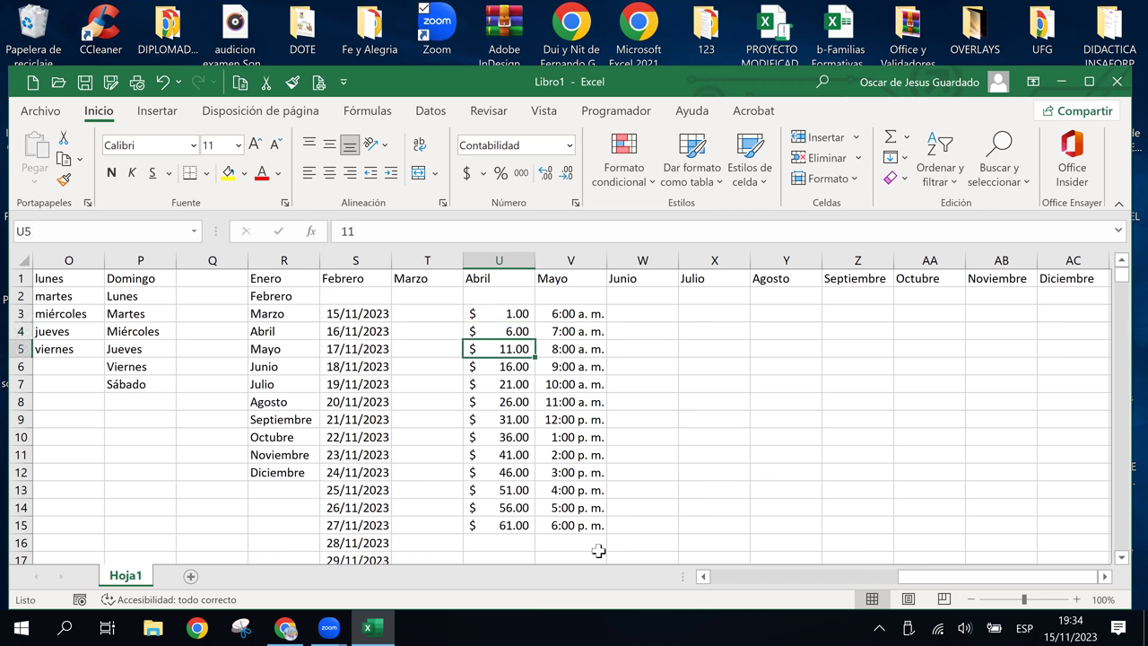
key("Up")
key("Up")
key("Up")
key("Down")
key("Down")
key("Down")
key("Down")
key("Down")
key("Down")
key("Down")
key("Down")
key("Up")
key("Up")
key("Up")
key("Up")
key("Up")
key("Down")
key("Down")
key("Down")
key("Down")
key("Down")
key("Down")
key("Down")
key("Down")
key("shift+Right")
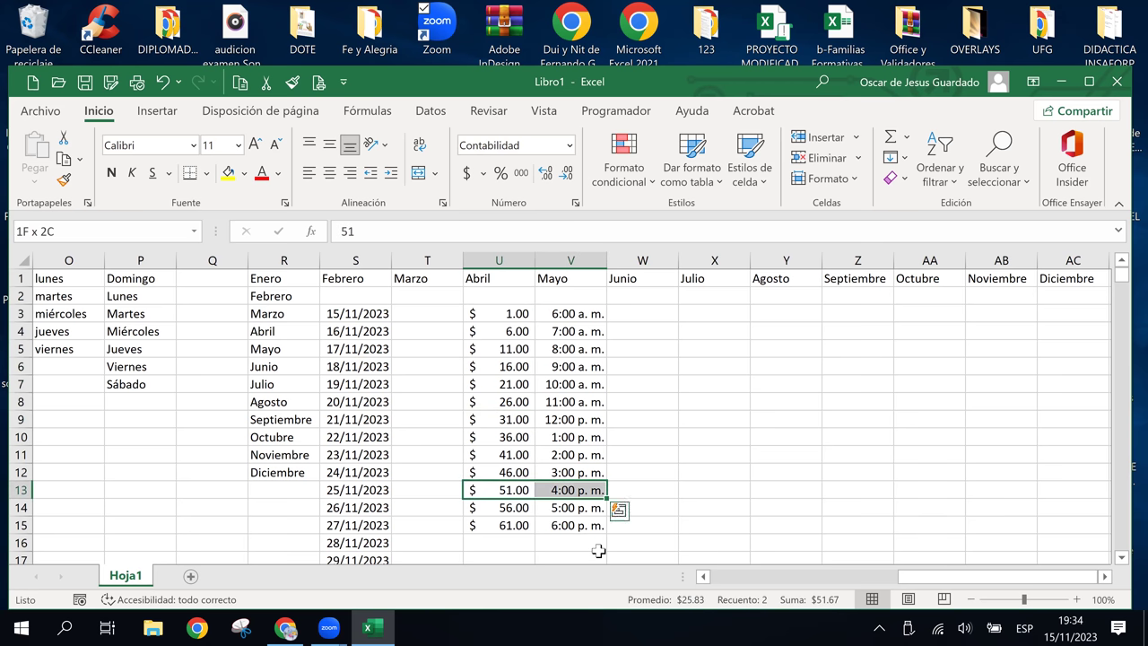
key("shift+Down")
key("shift+Down")
key("ctrl+shift+Down")
key("Delete")
key("ctrl+BackSpace")
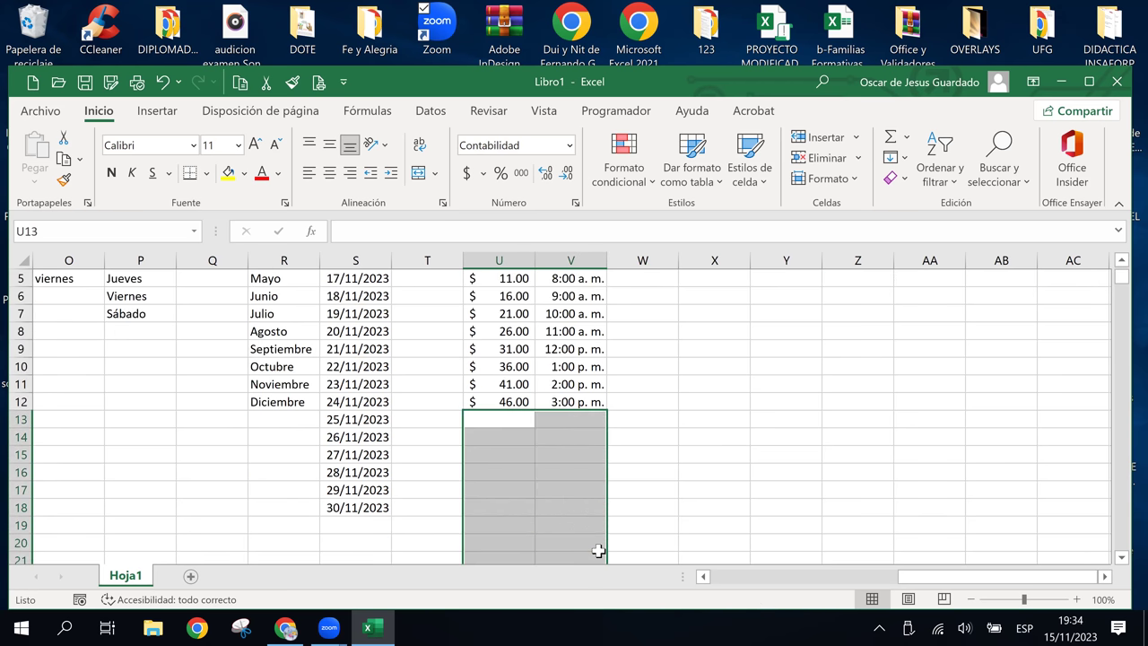
- Return to the top of the data and select the times in V4:V12
key("Up")
key("Up")
key("Up")
key("Up")
key("Up")
key("Up")
key("Up")
key("Up")
key("Up")
key("Up")
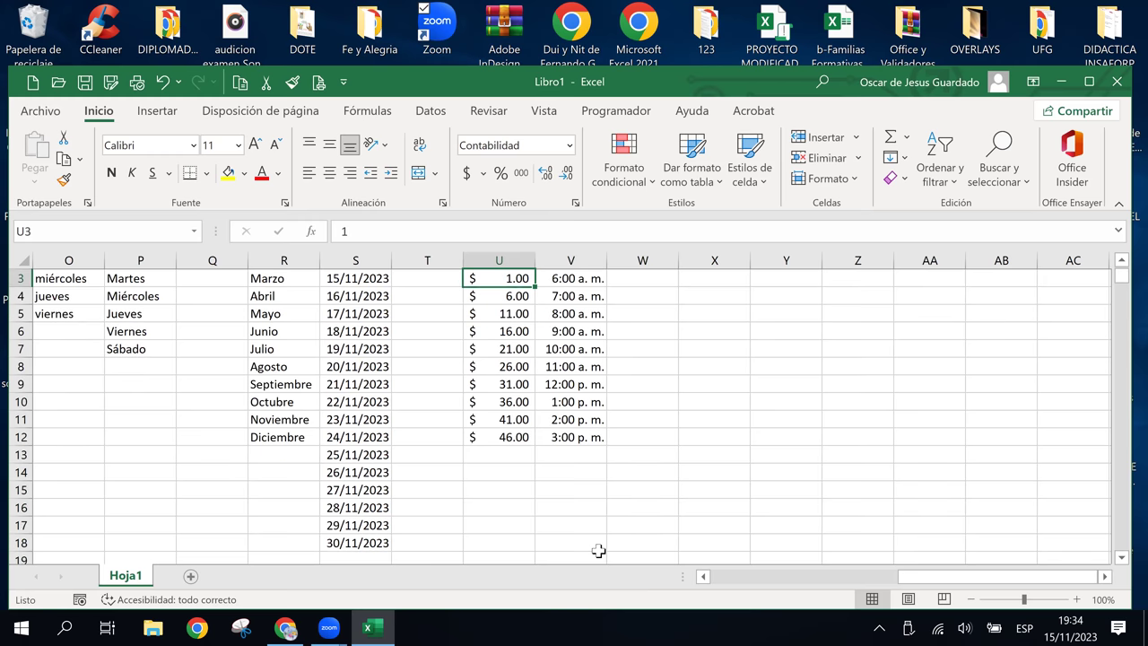
key("Up")
key("Up")
key("Right")
key("Down")
key("Down")
key("Down")
key("Down")
key("Up")
key("Up")
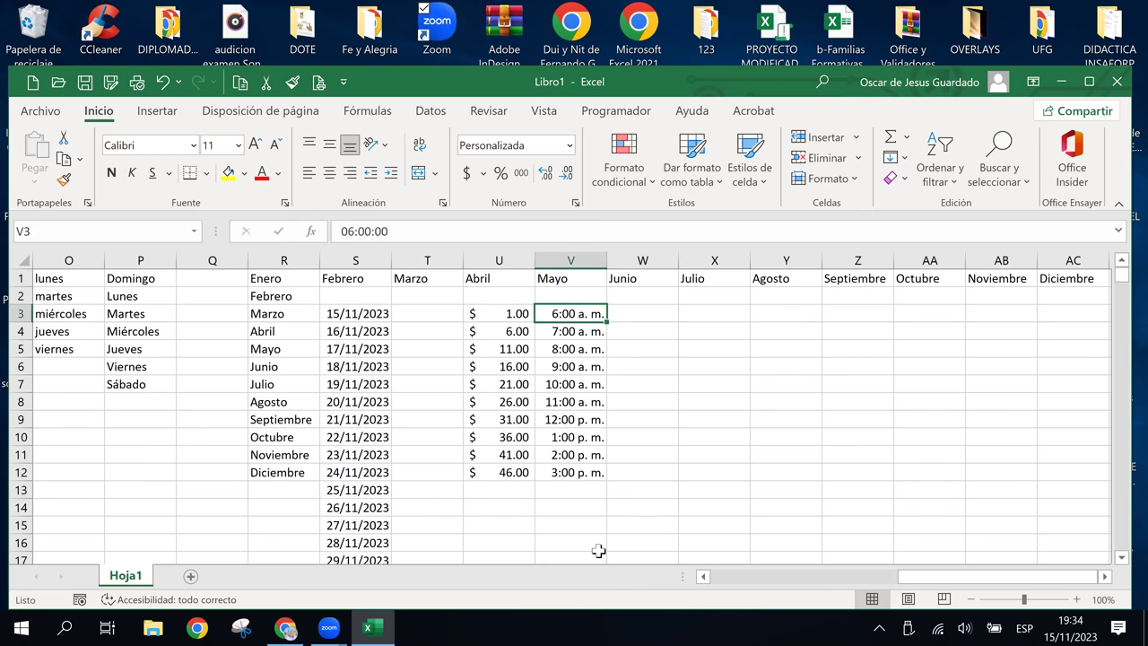
key("Down")
key("ctrl+shift+Down")
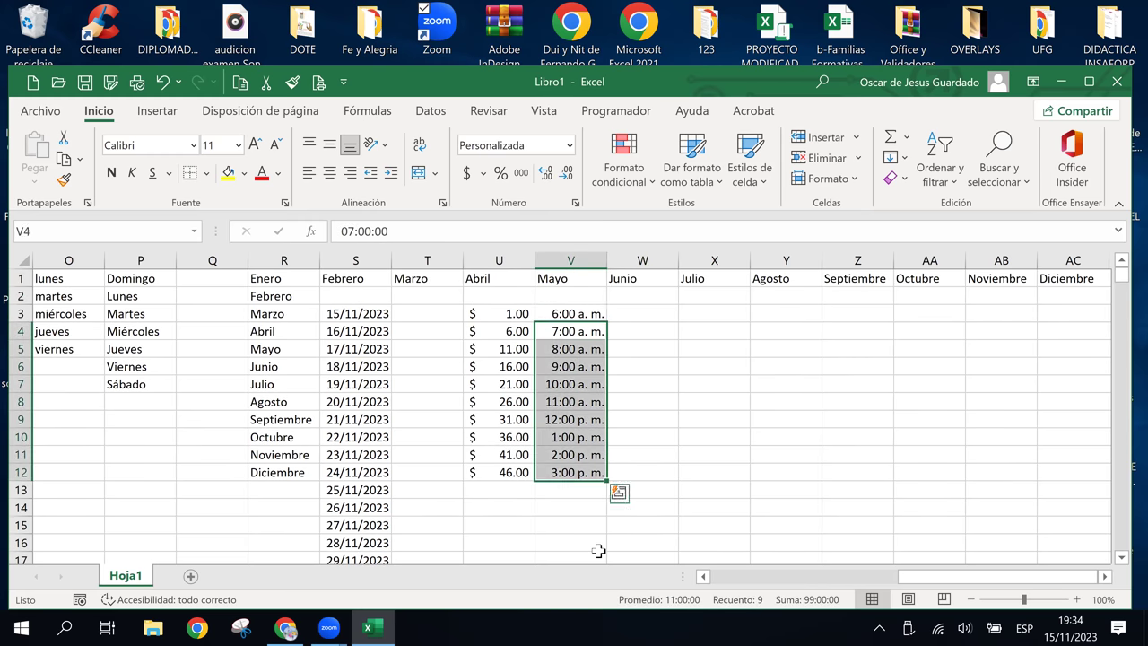
- Clear V4:V12 and auto-fill hourly times from 6:00 a. m. in V3 down to row 12
key("Delete")
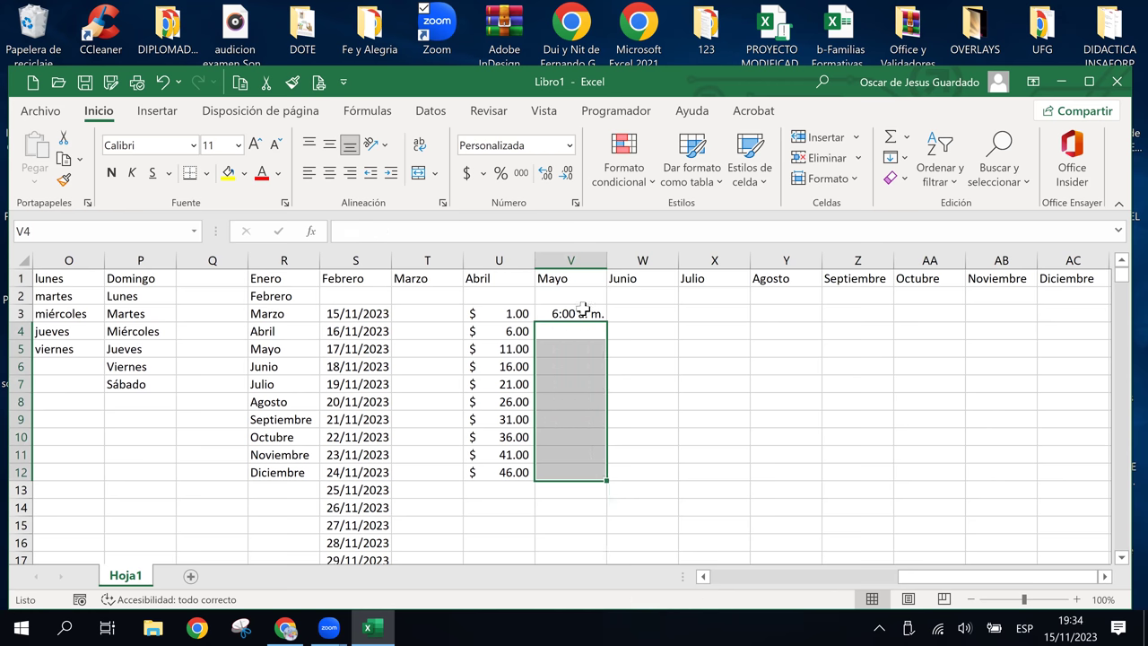
left_click(592, 314)
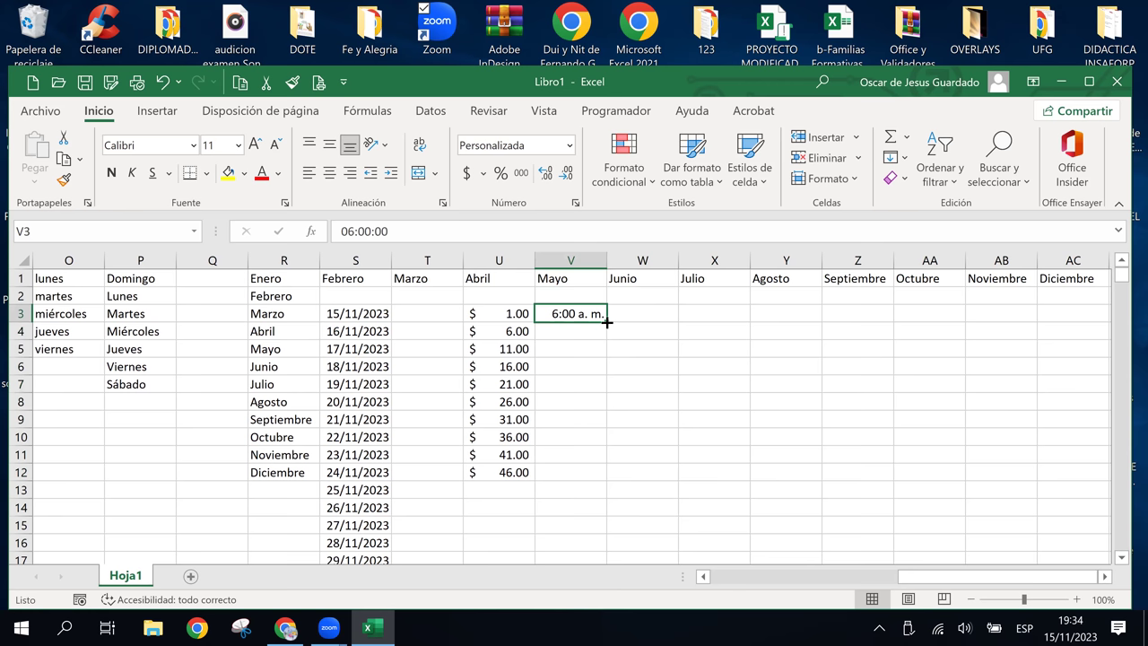
double_click(607, 321)
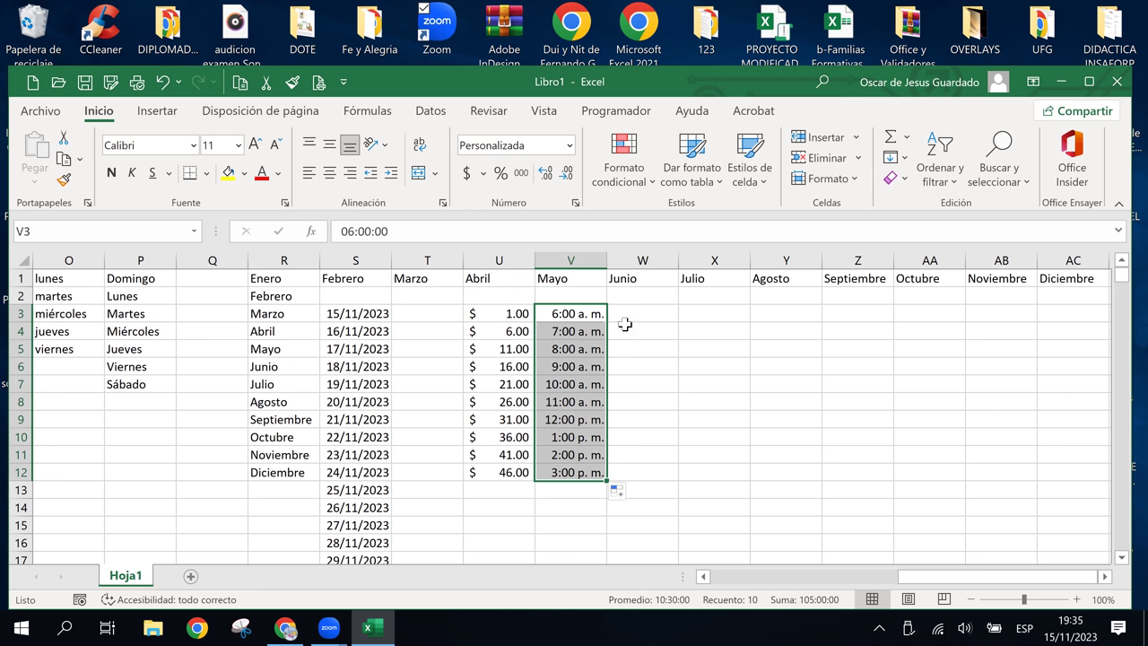
- Check the filled values, including 12:00 p. m. in V9 and the last time in V12
left_click(637, 314)
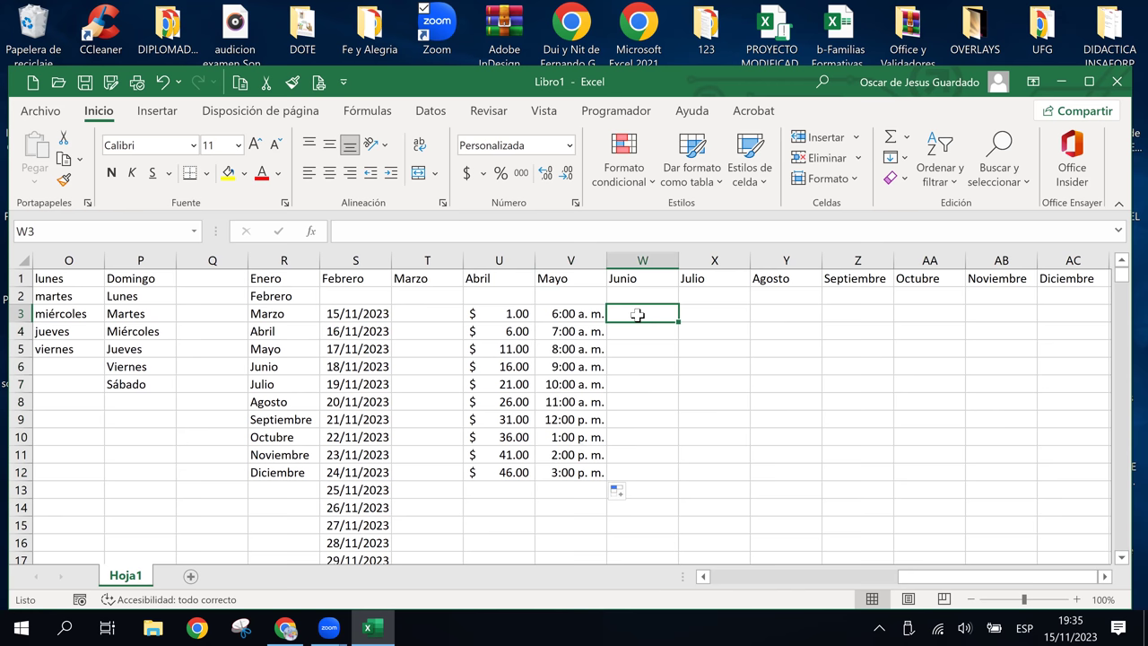
left_click(554, 315)
left_click(566, 418)
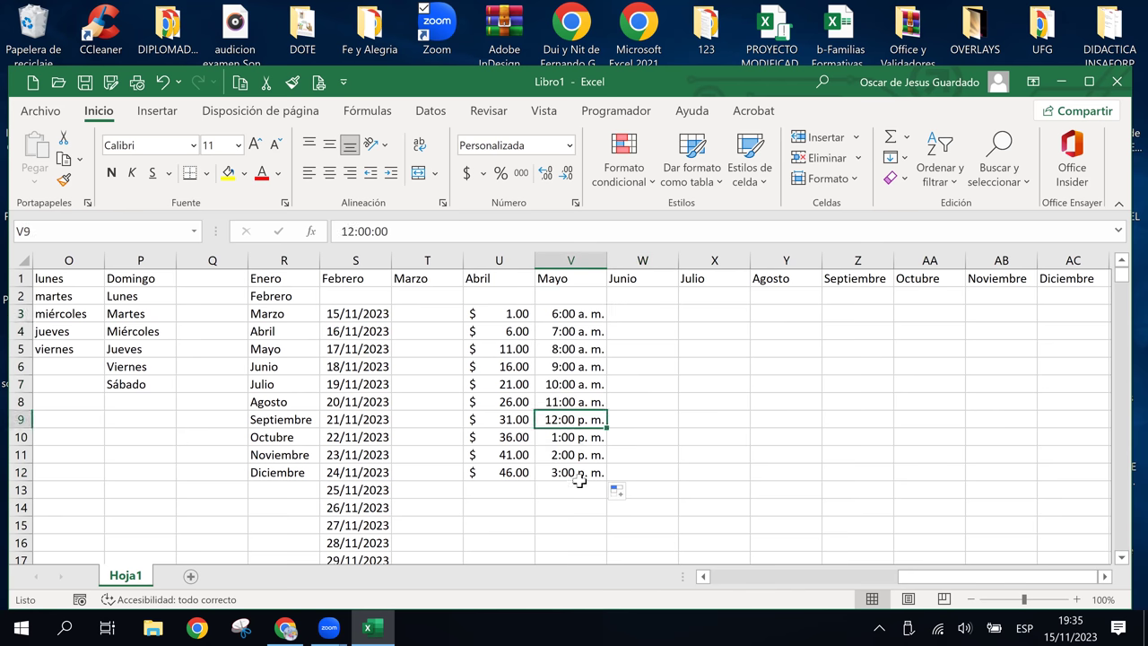
left_click(581, 479)
left_click(583, 313)
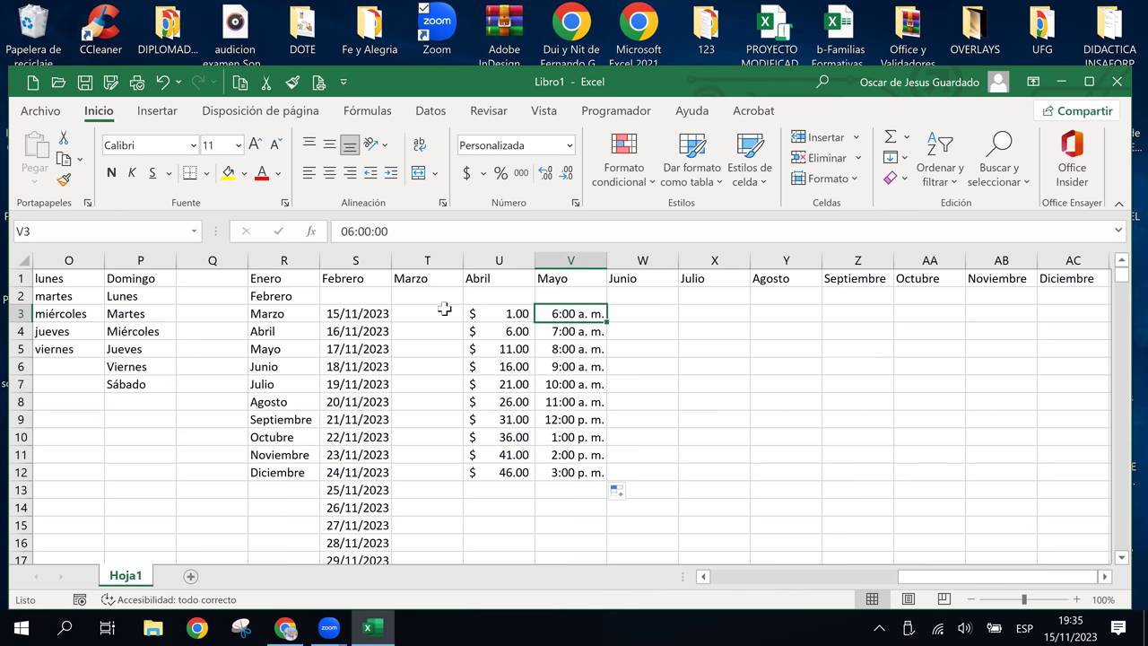
left_click(325, 315)
left_click(510, 330)
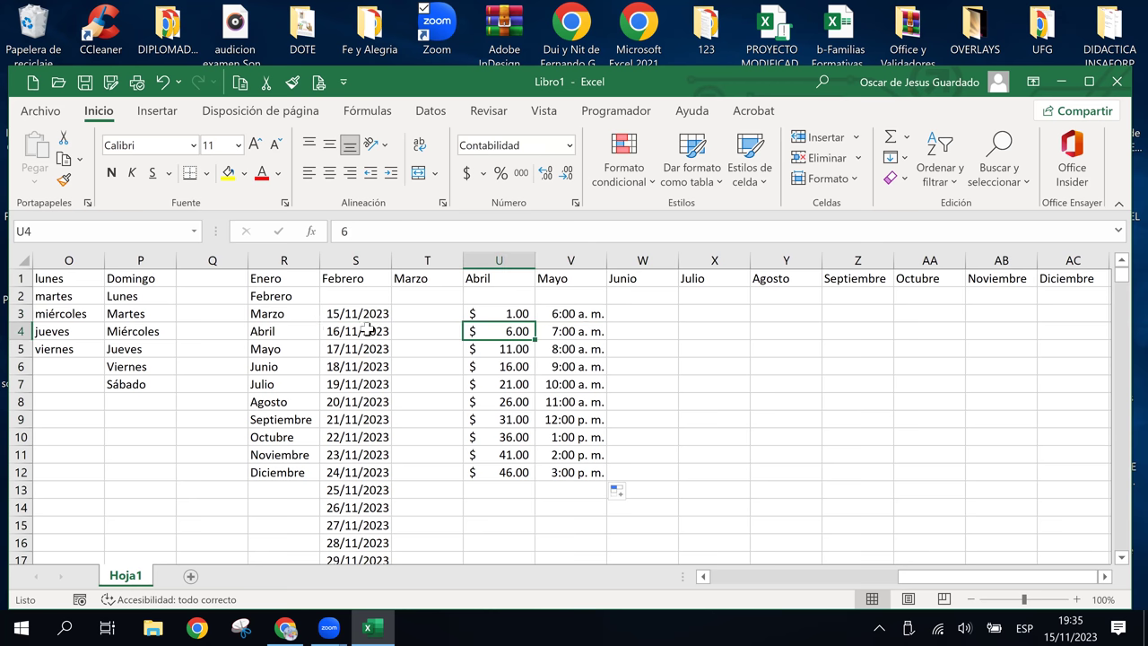
left_click(286, 317)
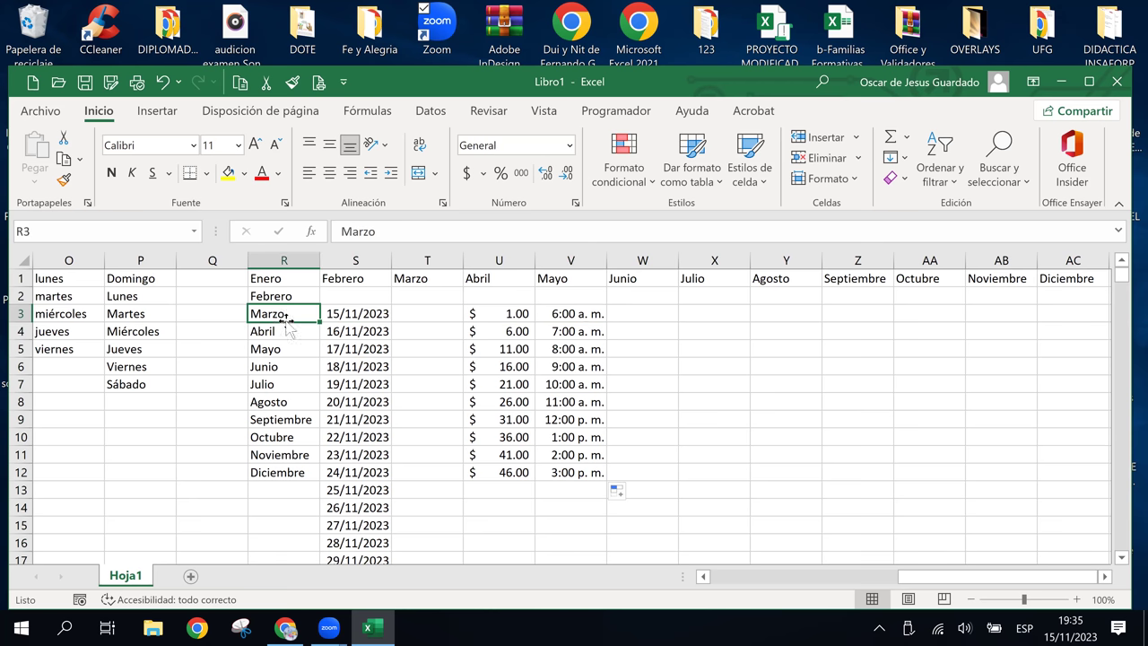
left_click(97, 354)
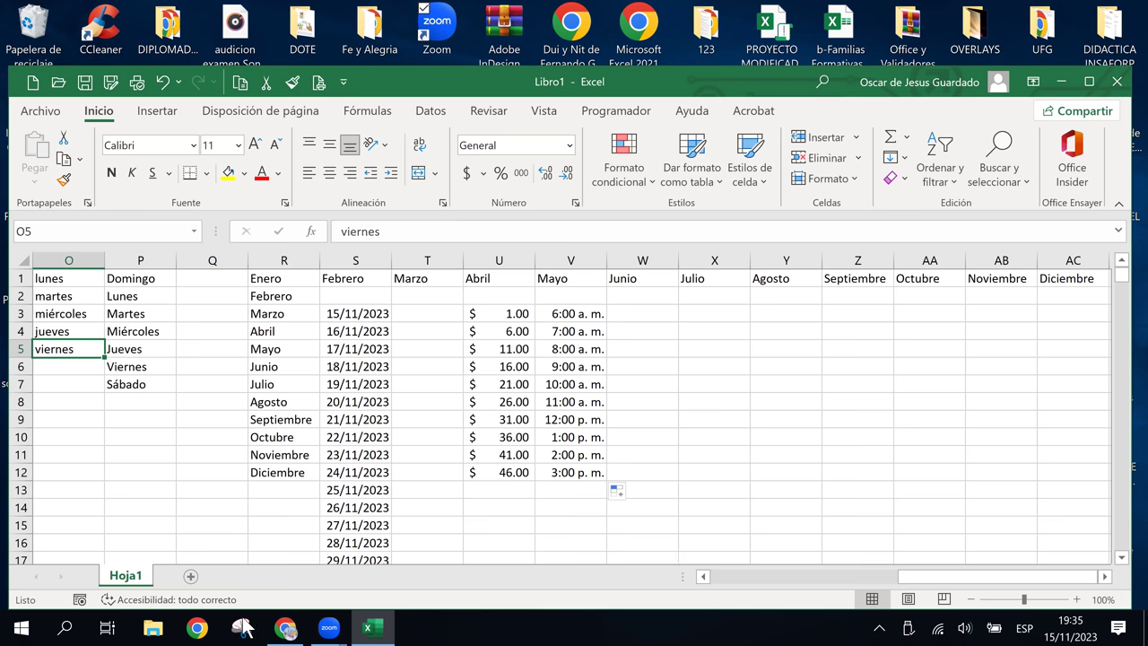
- Type Perido 1 in X3, trial-fill Perido 2–10 down to X12, then undo the fill
left_click(702, 315)
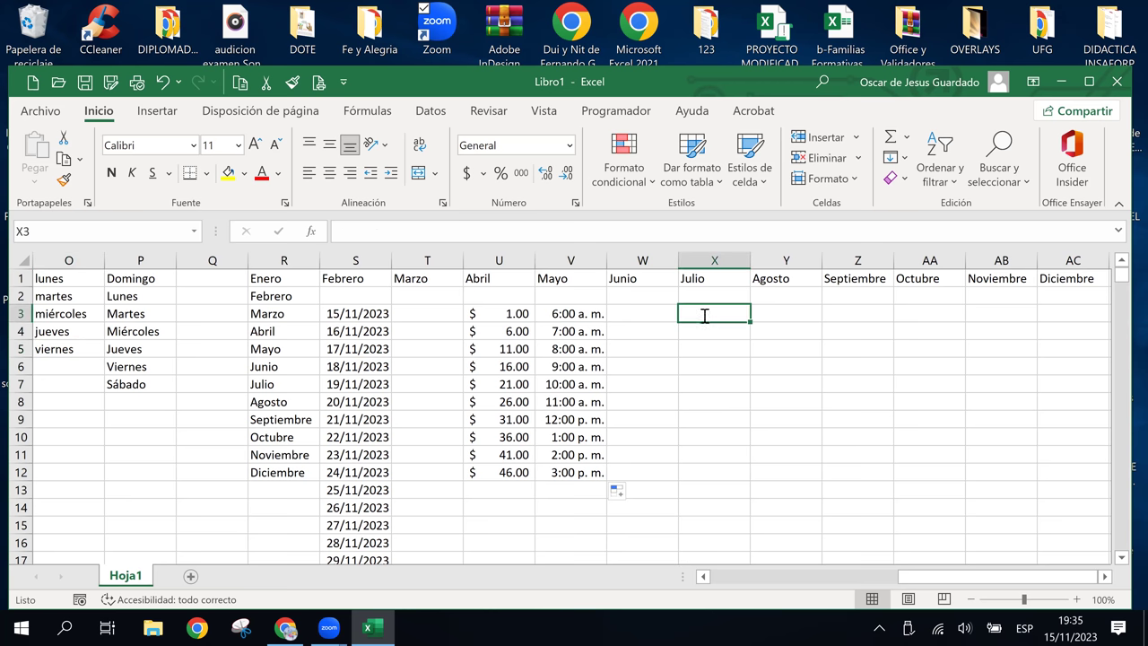
type("Perido 1")
key("Return")
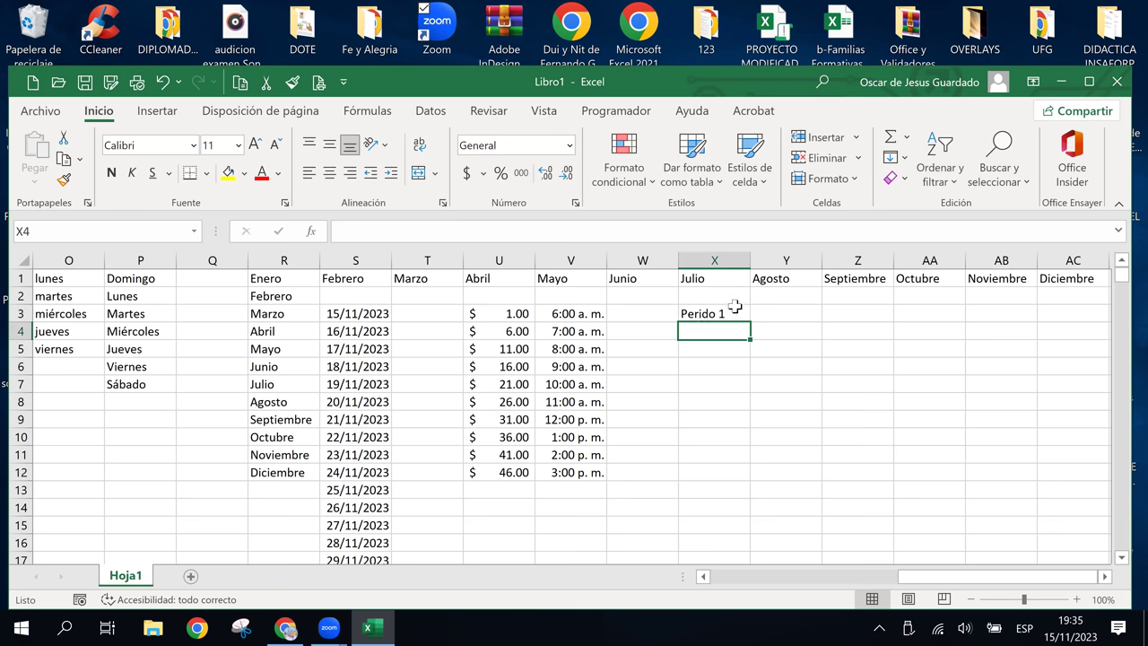
left_click(735, 312)
left_click_drag(752, 321, 769, 440)
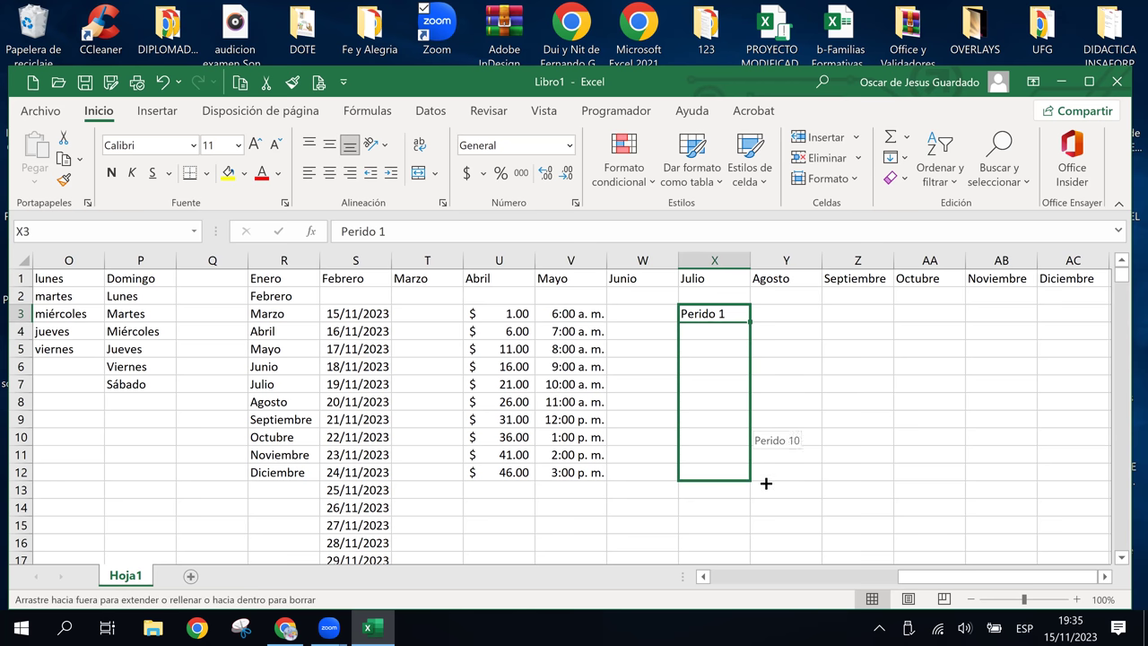
left_click_drag(769, 439, 769, 489)
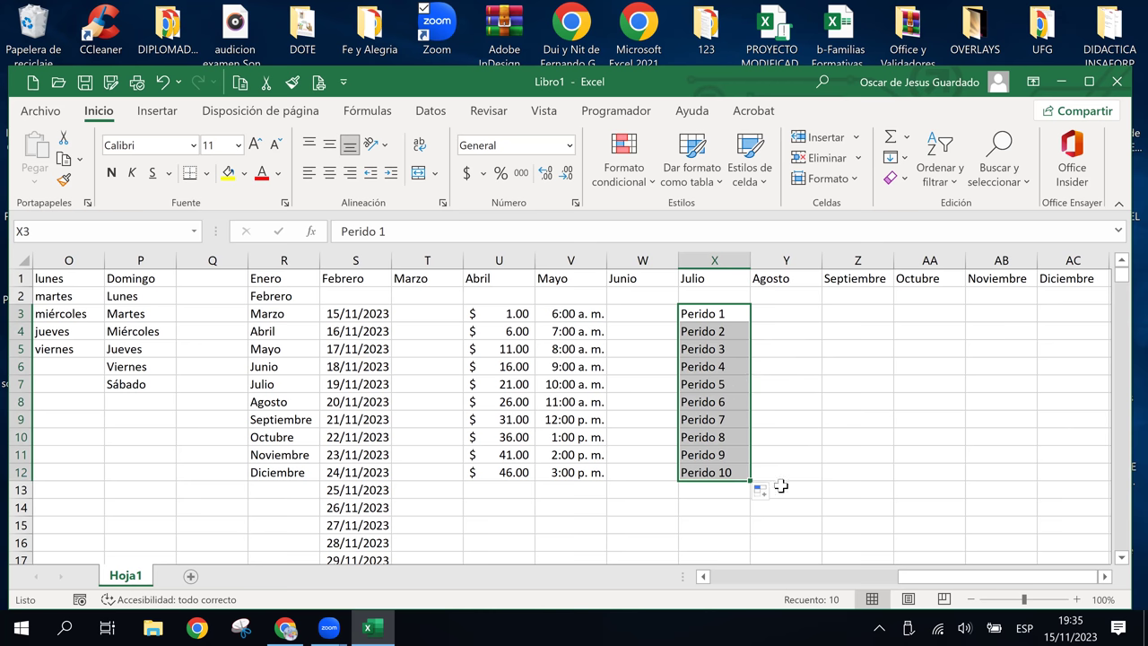
key("ctrl+z")
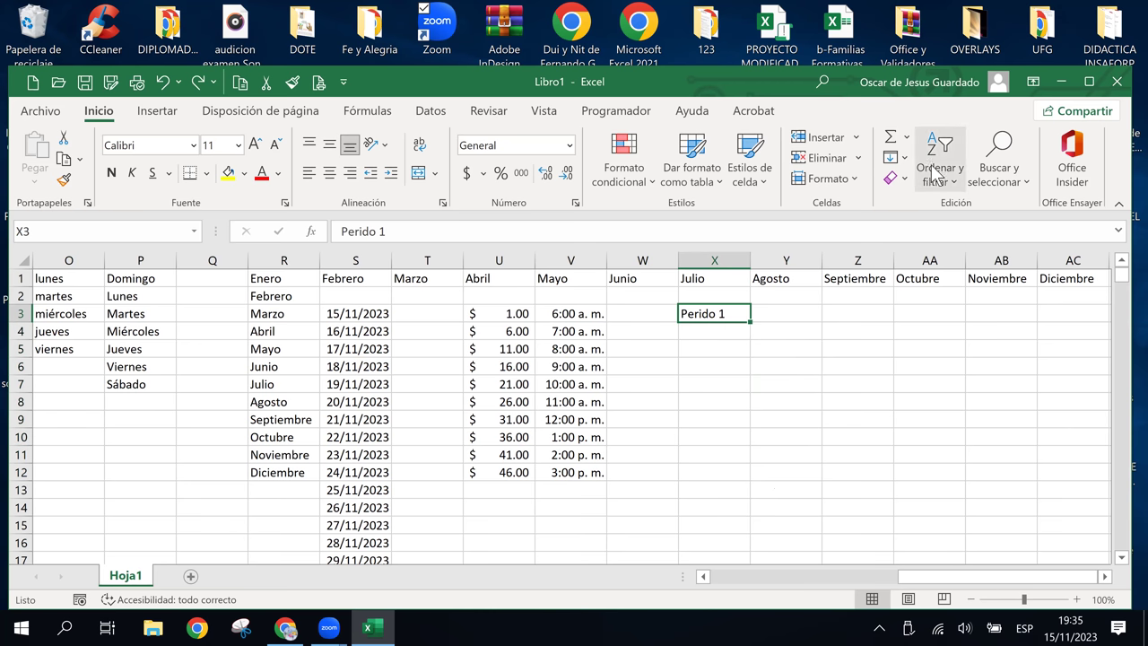
left_click(901, 165)
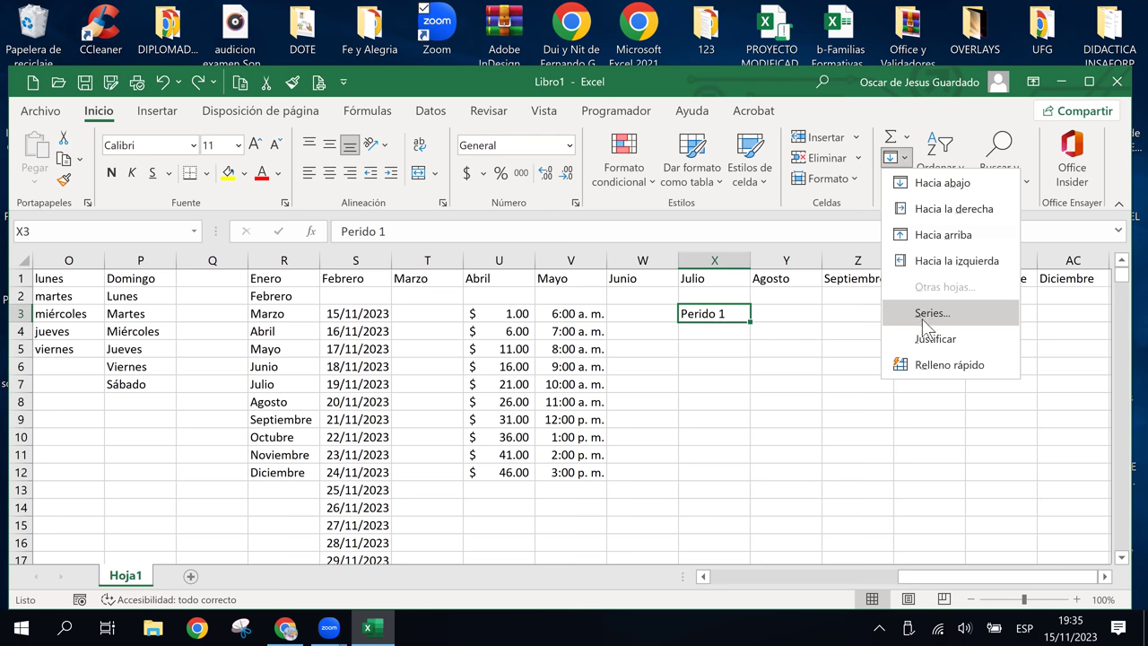
left_click(925, 311)
left_click(759, 344)
left_click(821, 442)
type("Periodo 20")
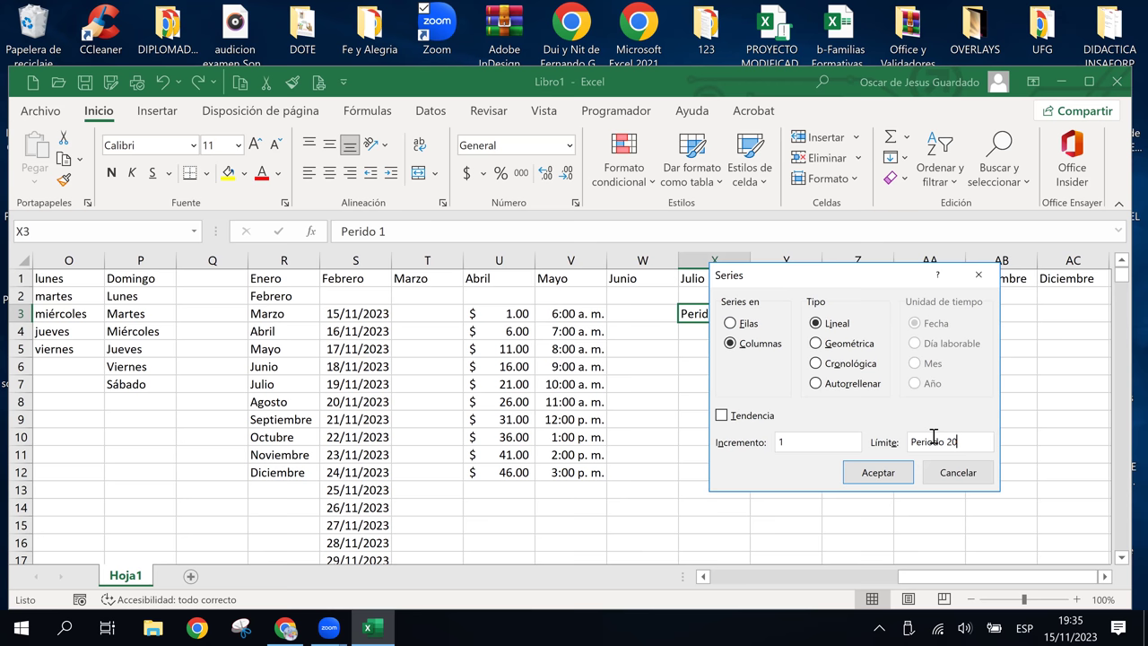
left_click(888, 475)
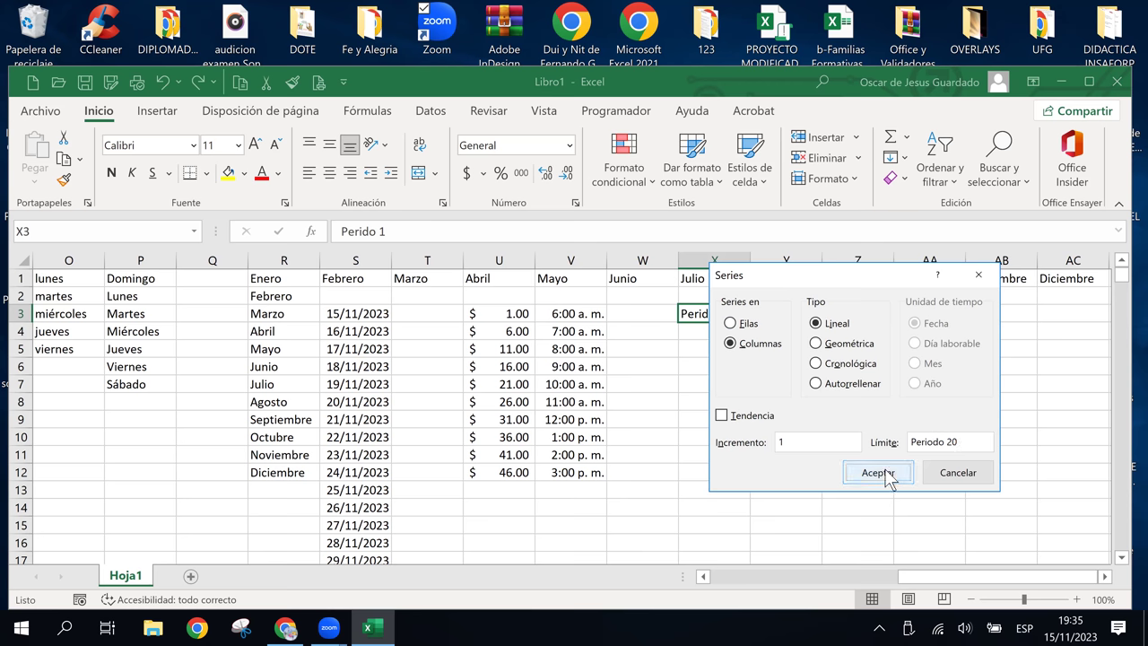
left_click(581, 364)
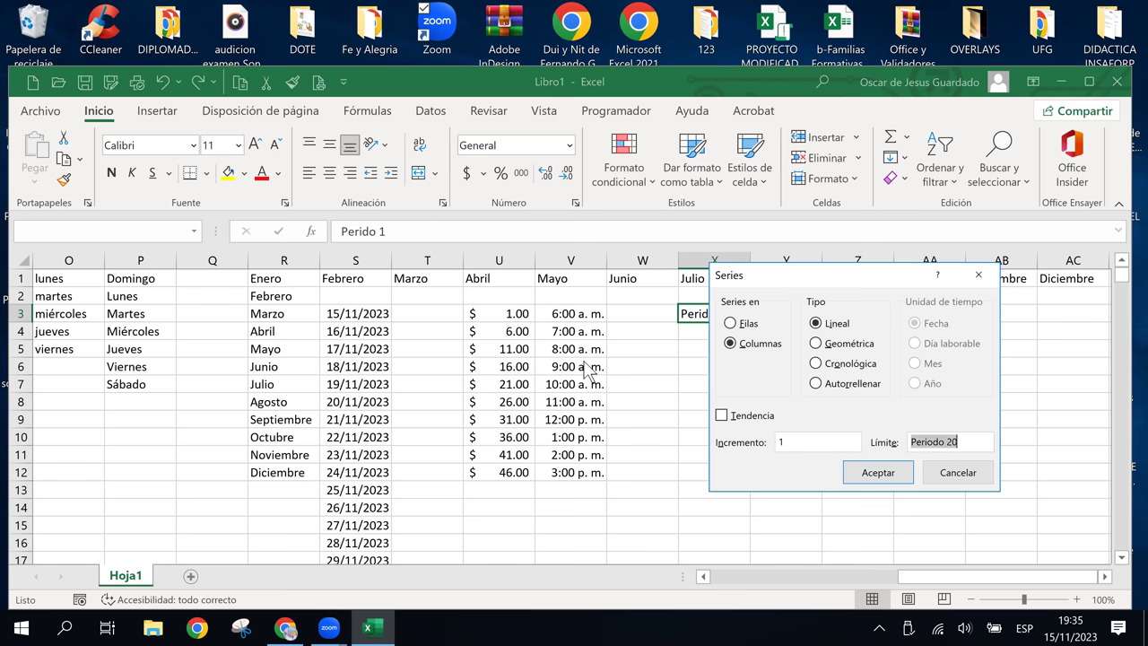
left_click(914, 442)
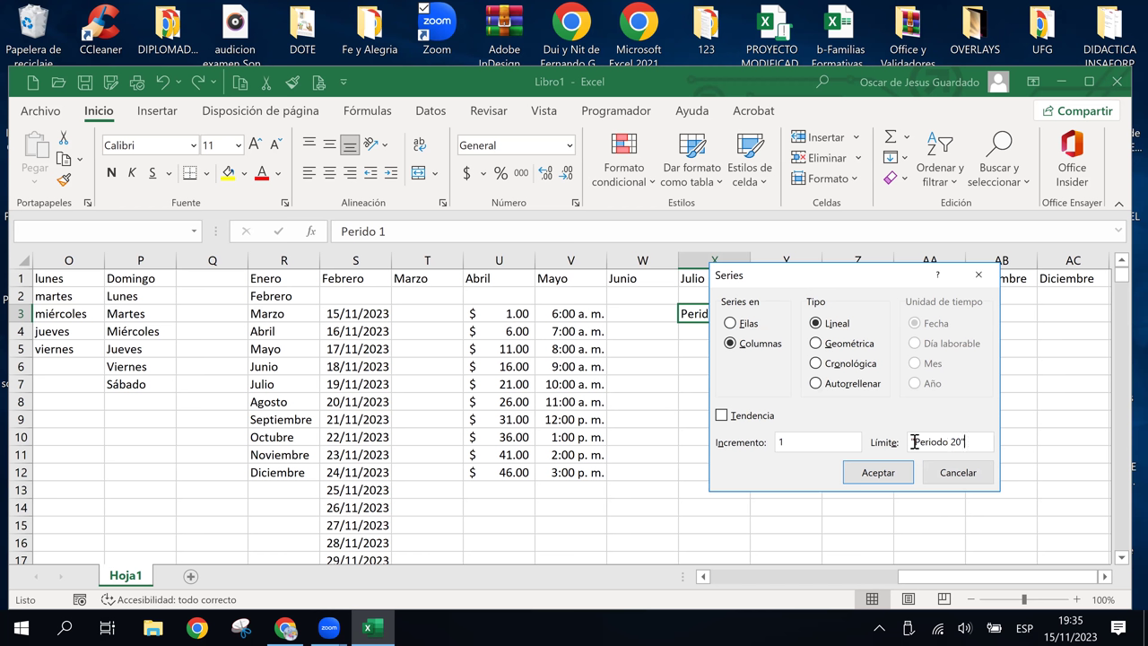
key("End")
key("BackSpace")
type("\"")
left_click_drag(889, 275, 947, 266)
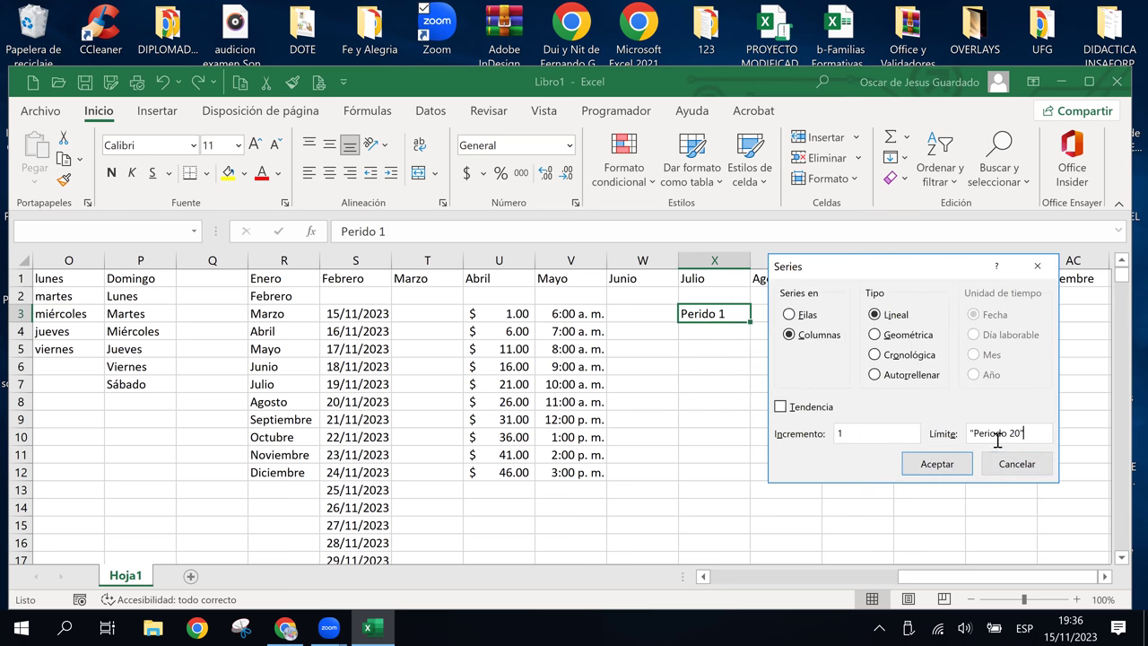
left_click(1018, 464)
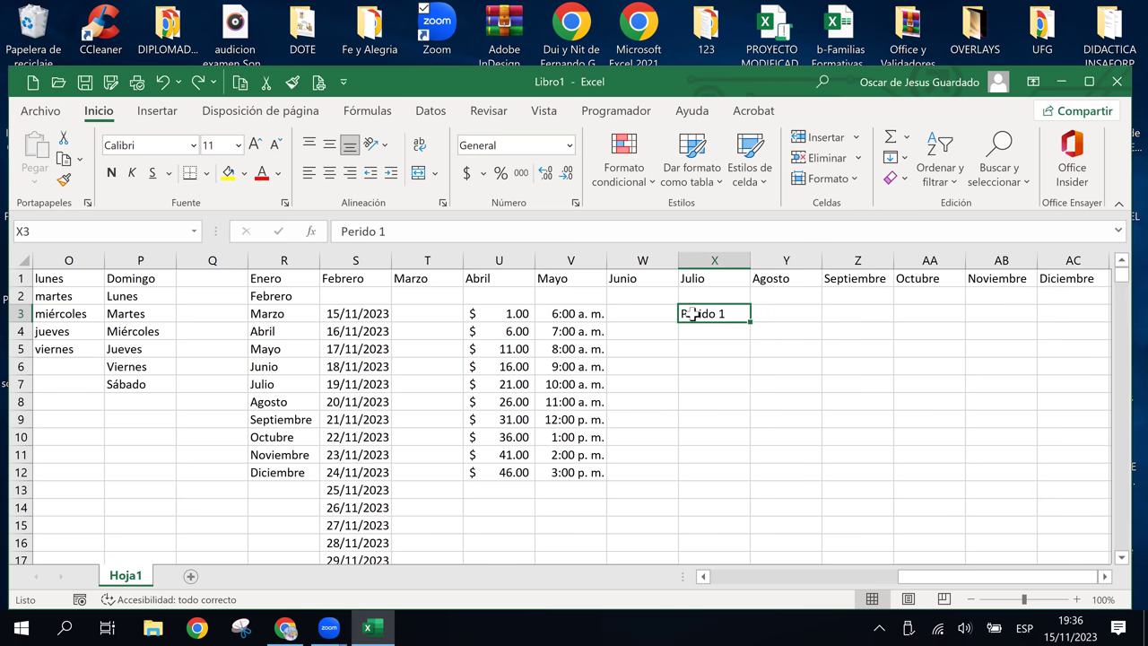
double_click(704, 312)
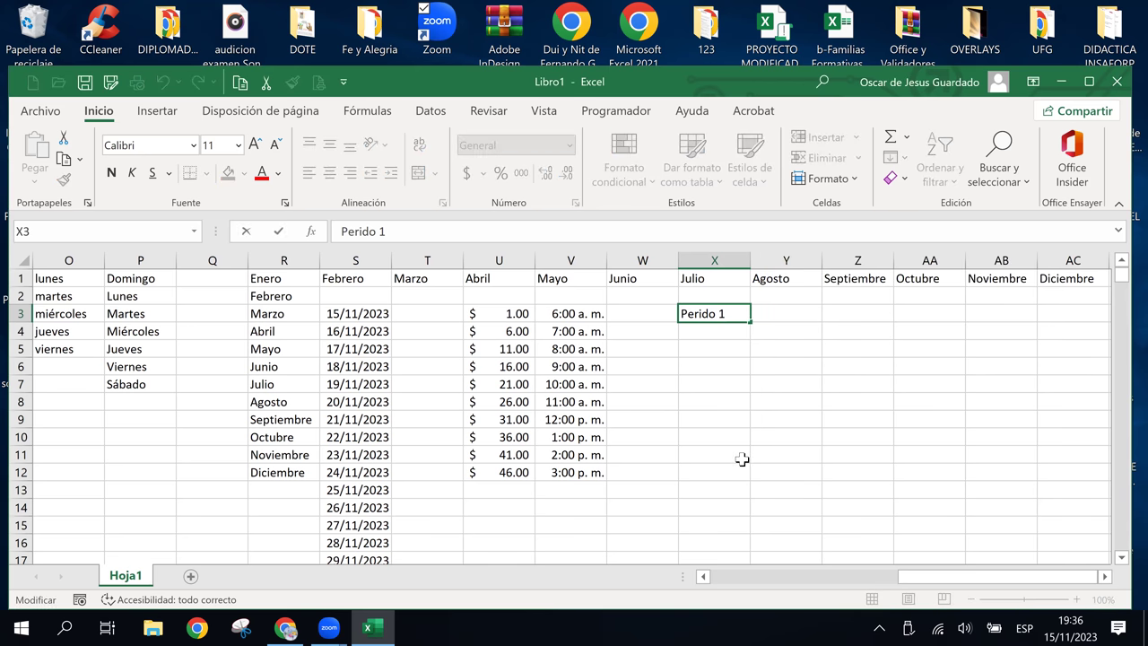
key("Delete")
type("do")
key("Return")
key("Up")
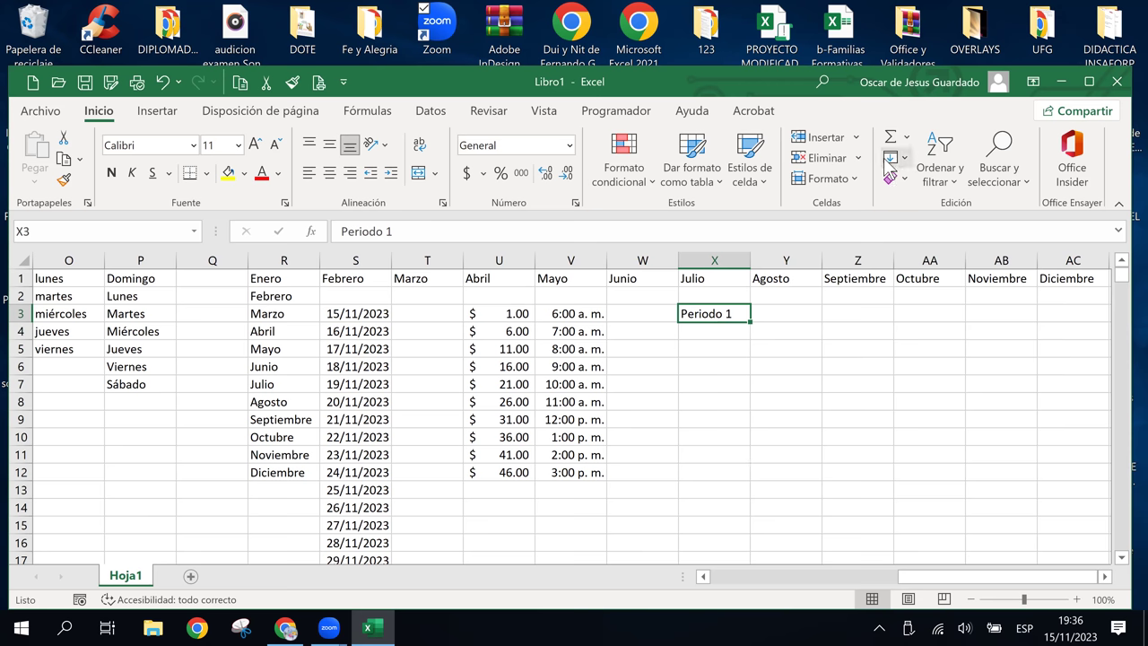
left_click(891, 158)
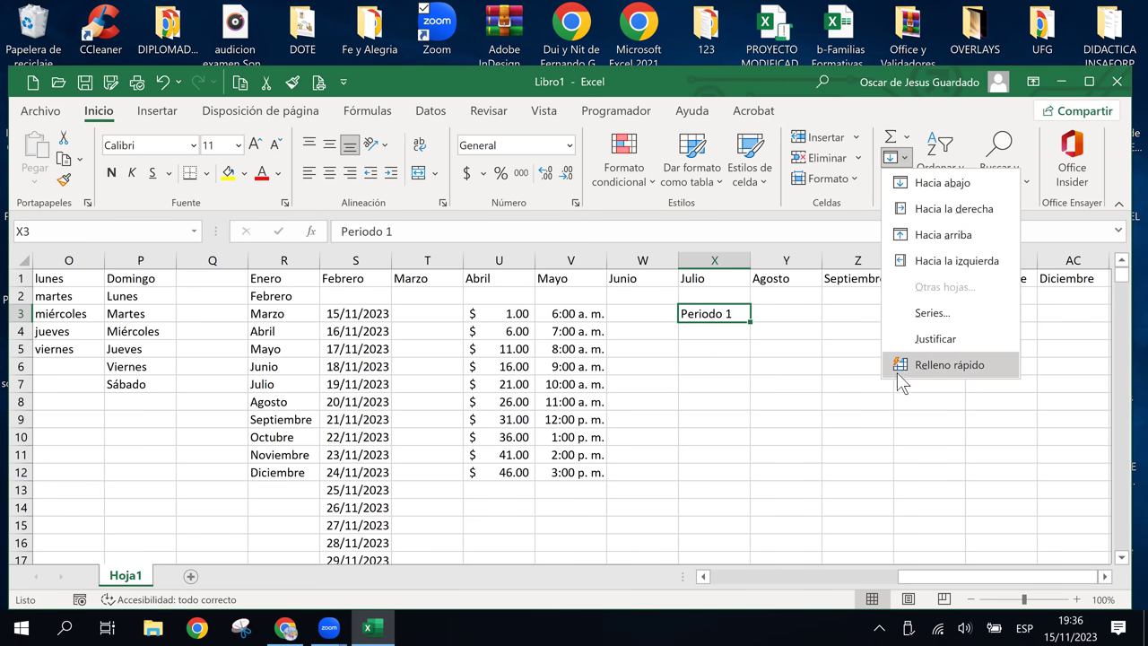
left_click(924, 314)
left_click(827, 339)
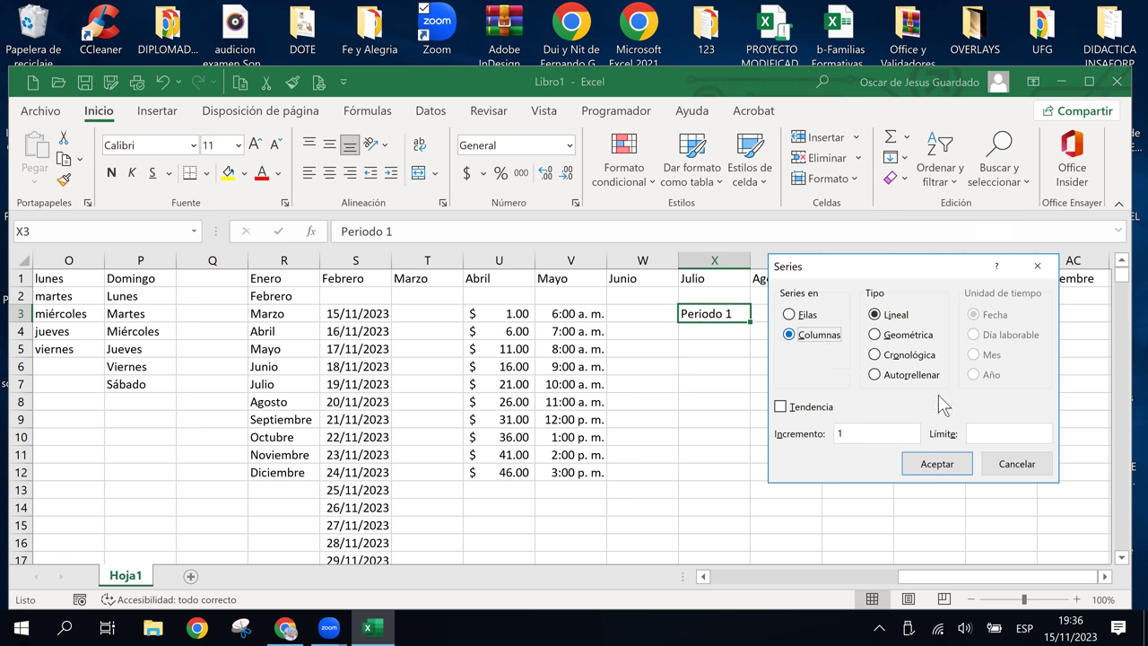
left_click(983, 433)
type("Periodo 20")
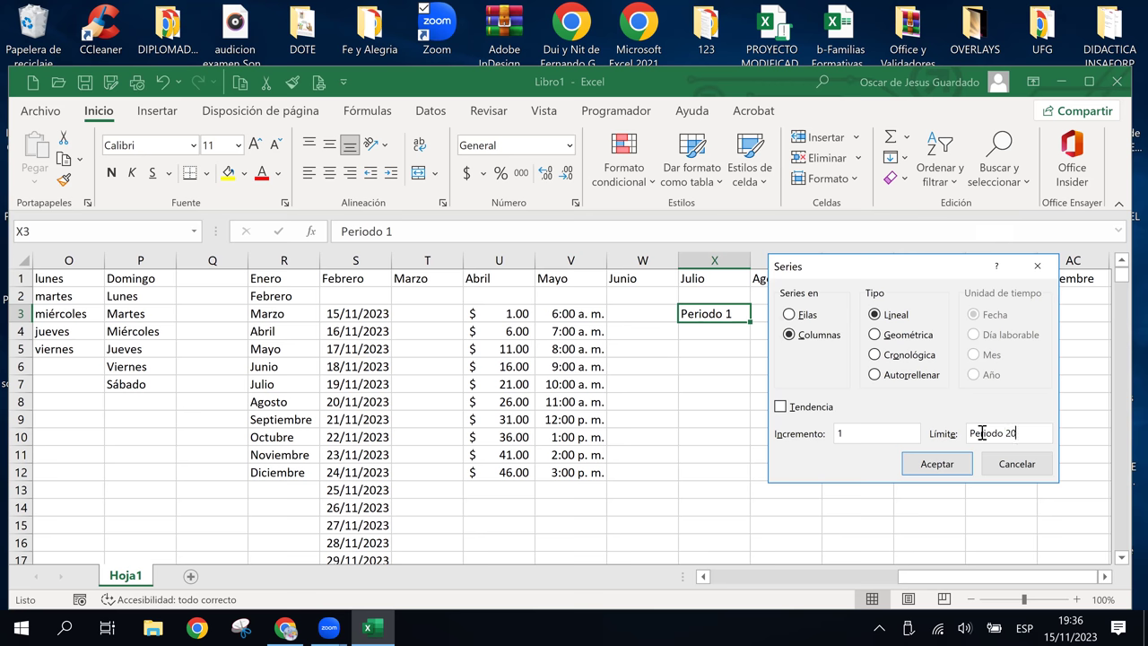
left_click(949, 463)
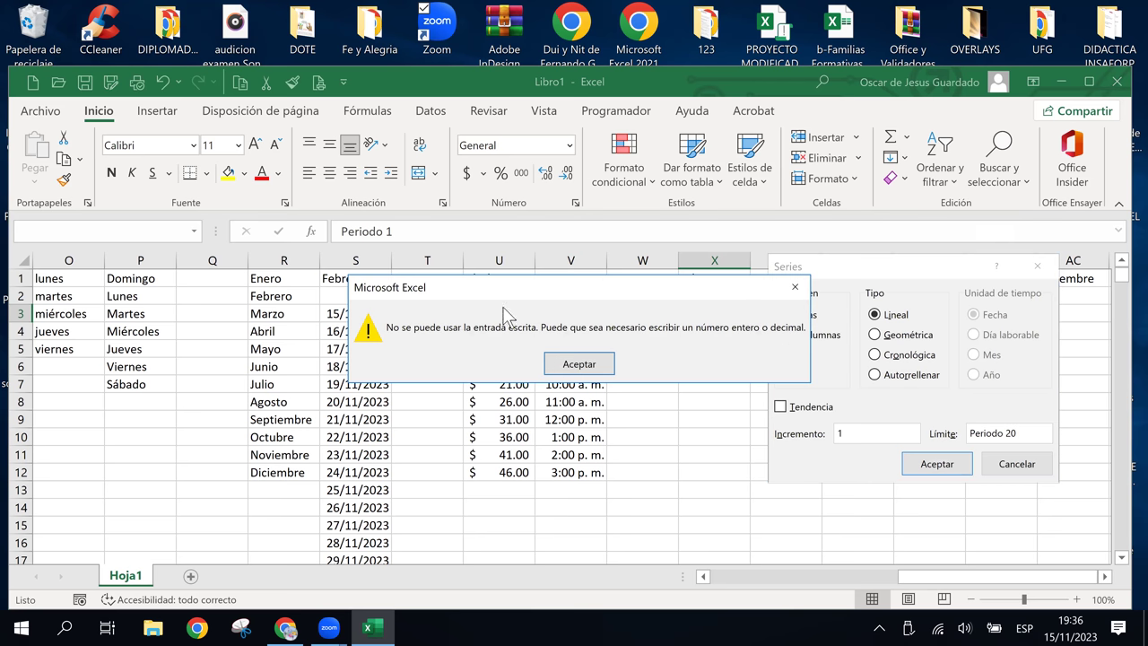
left_click(574, 364)
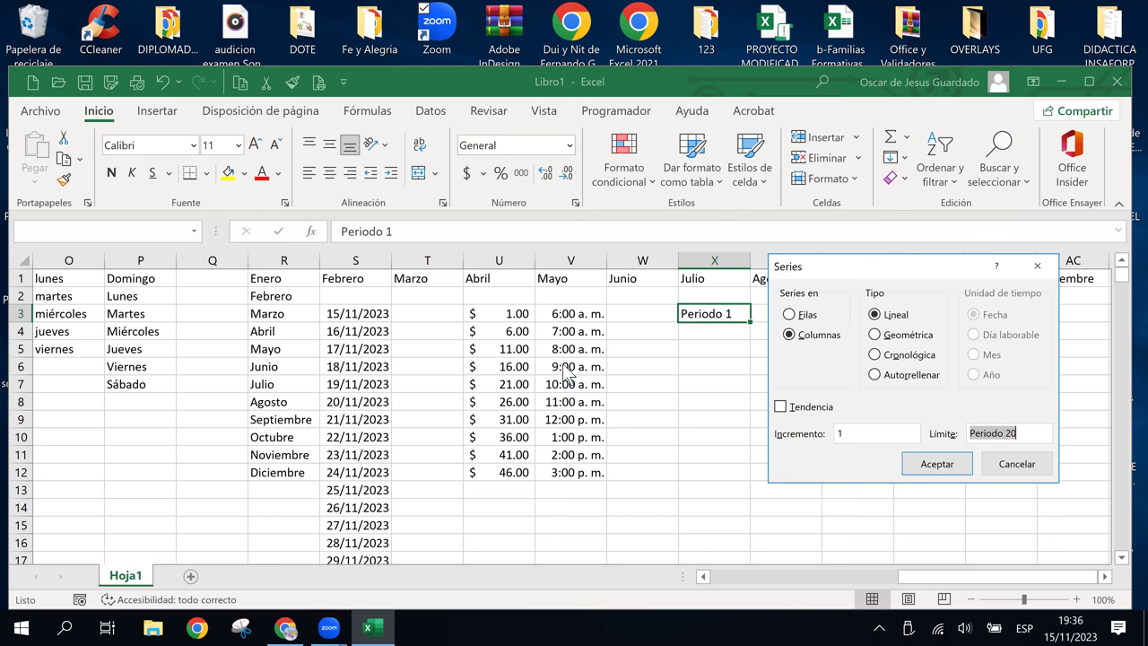
left_click(971, 435)
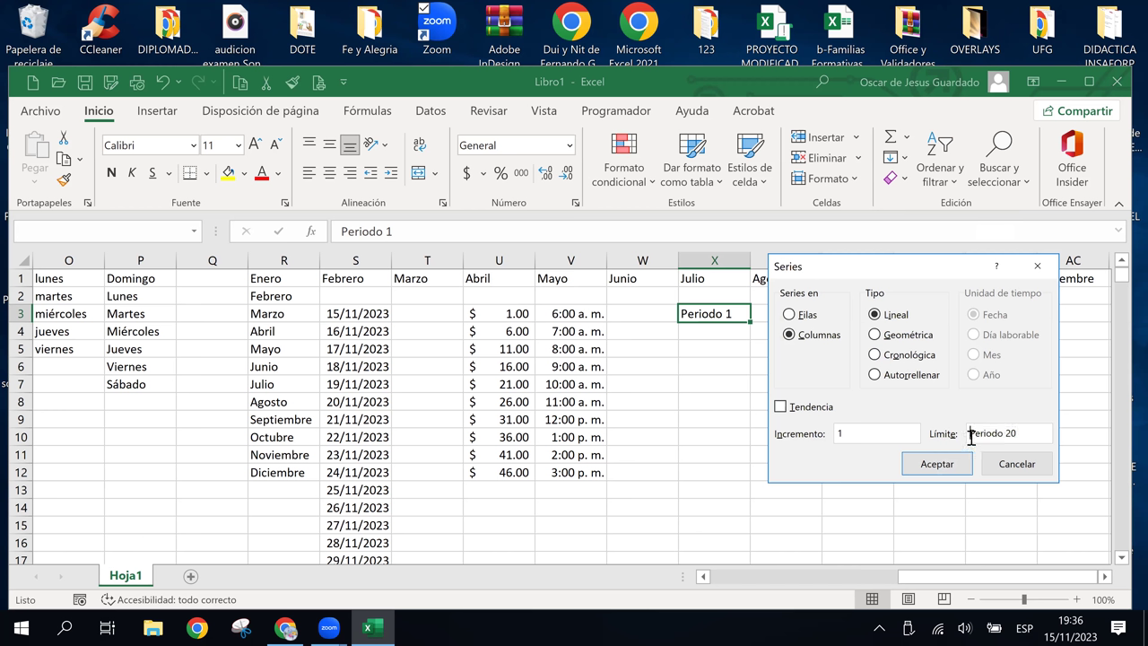
left_click(972, 434)
key("Return")
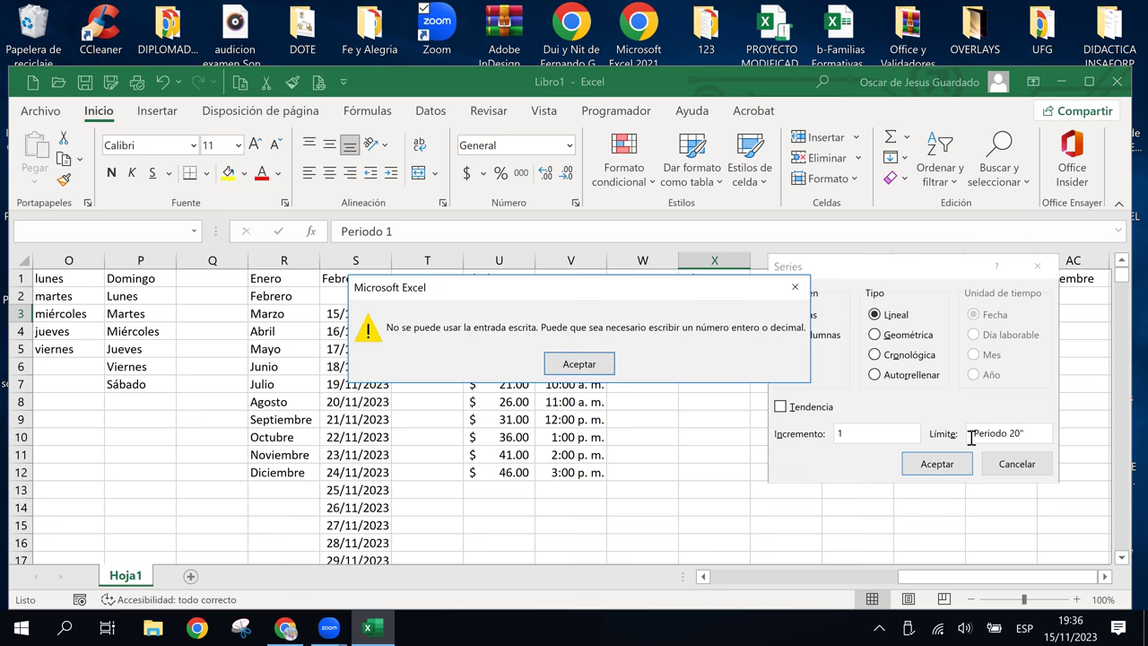
key("Return")
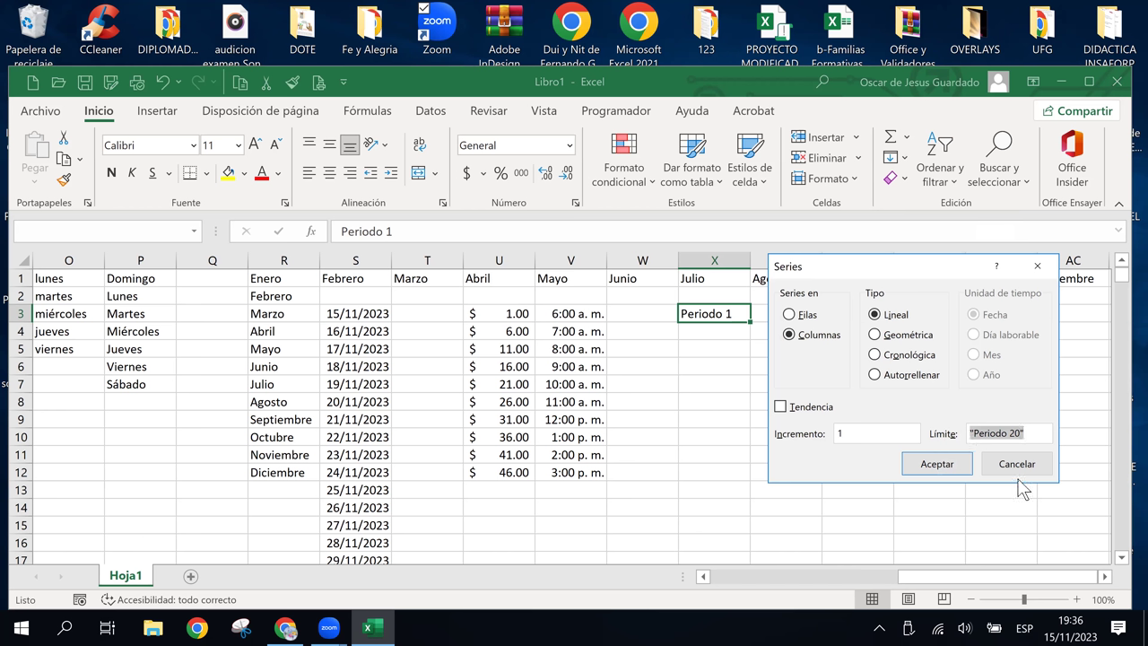
left_click(1014, 473)
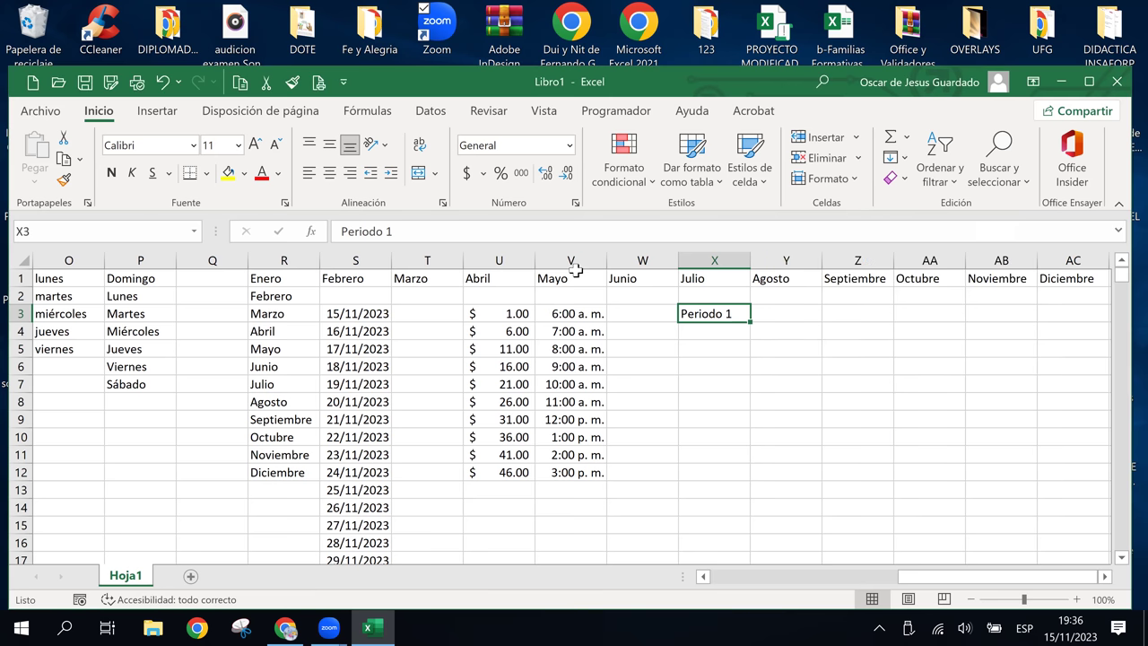
- Move Periodo 1 into W3, try Flash Fill, then clear the wrong values in W4:W14
left_click_drag(683, 312, 661, 313)
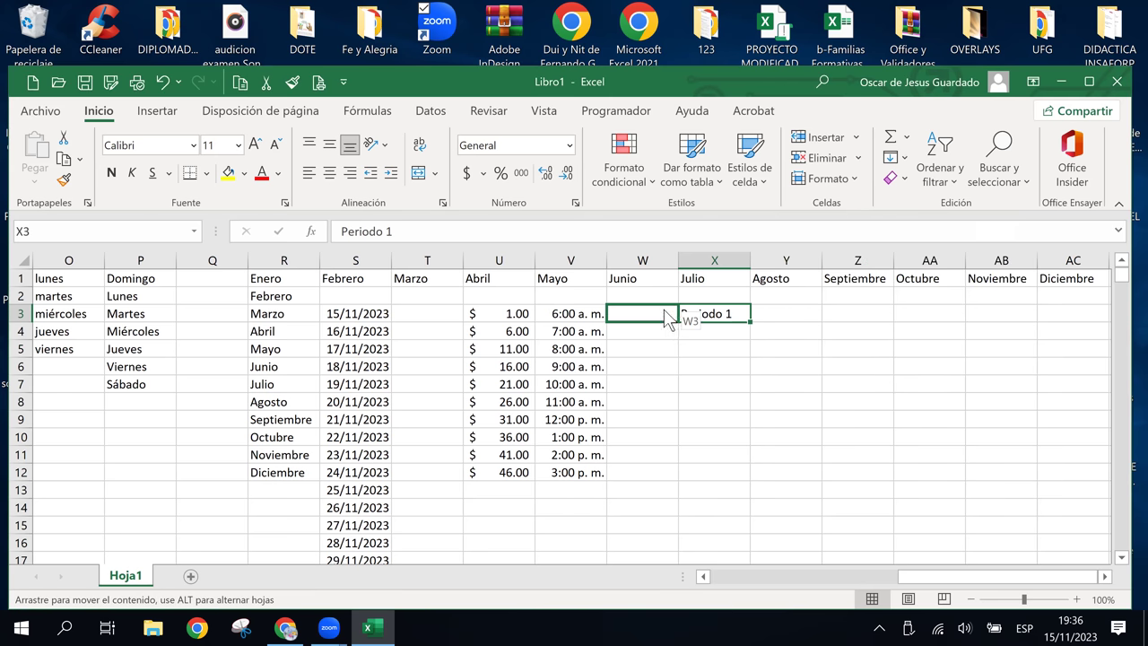
left_click(904, 157)
left_click(930, 368)
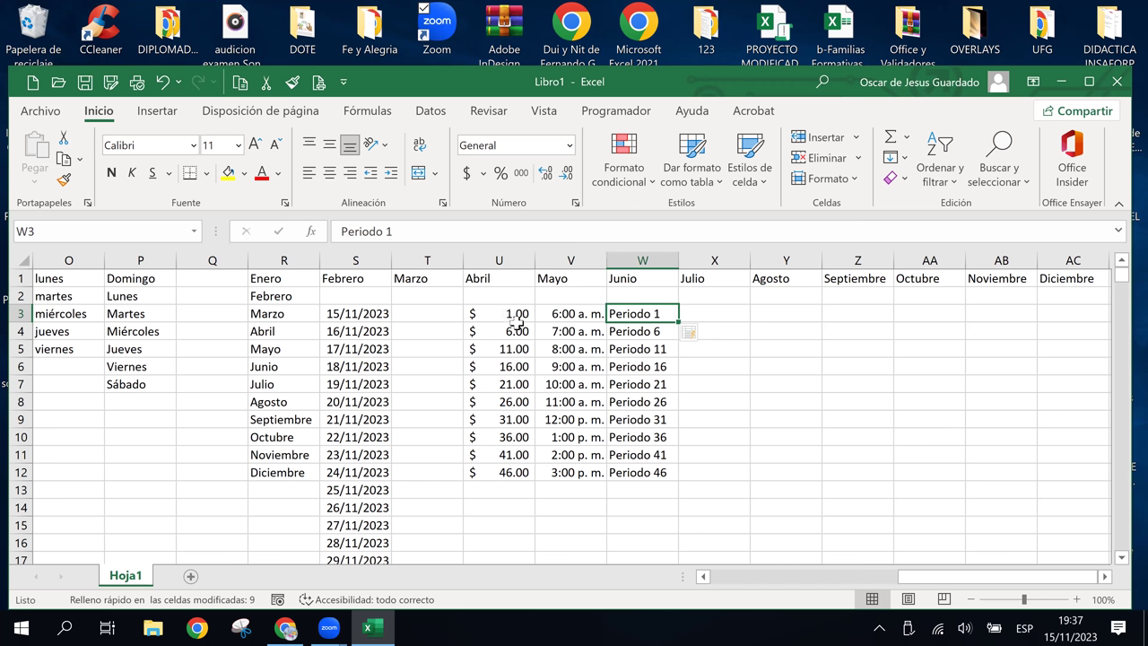
left_click(648, 333)
left_click_drag(644, 332, 661, 505)
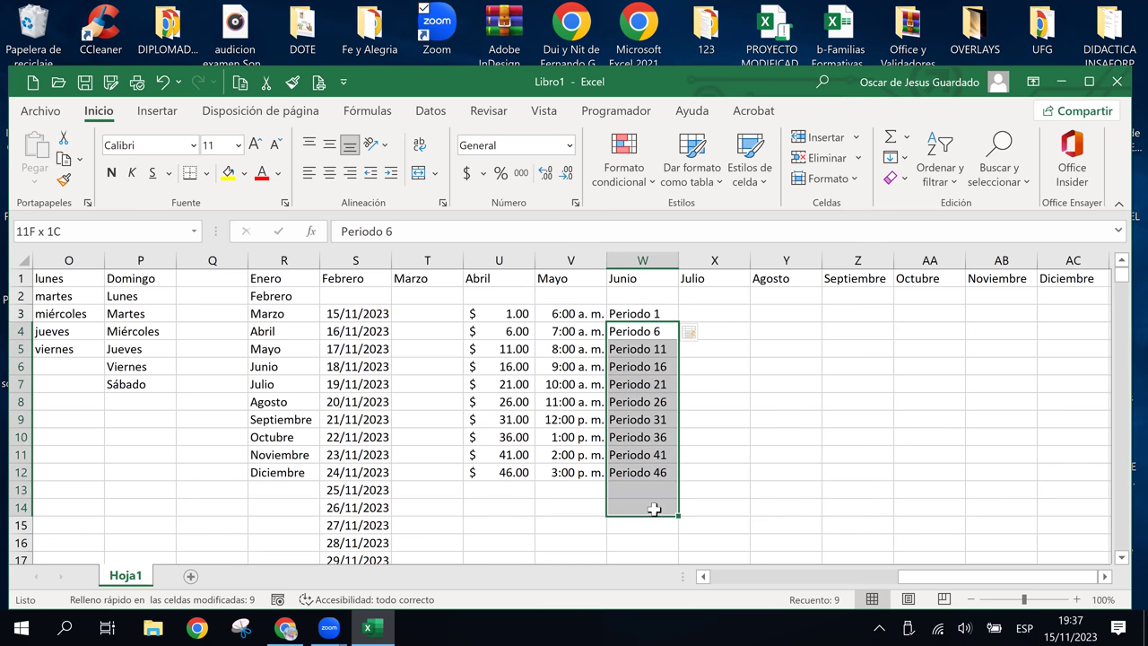
key("Delete")
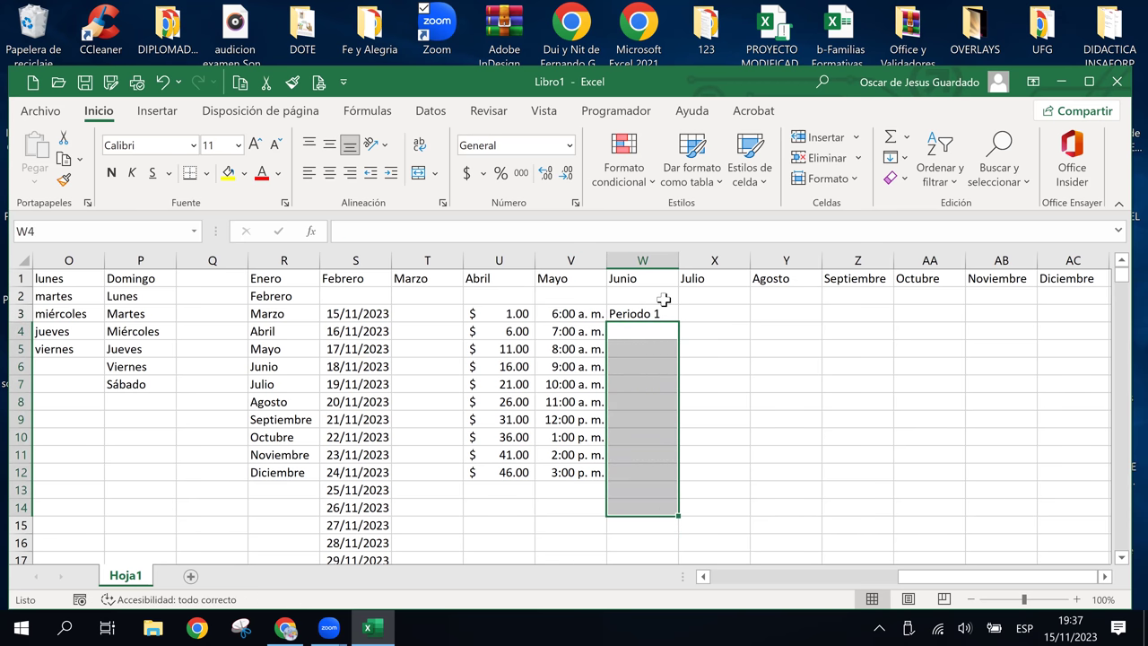
- Enter Periodo 2 in W4 directly below Periodo 1
left_click(660, 314)
left_click(655, 330)
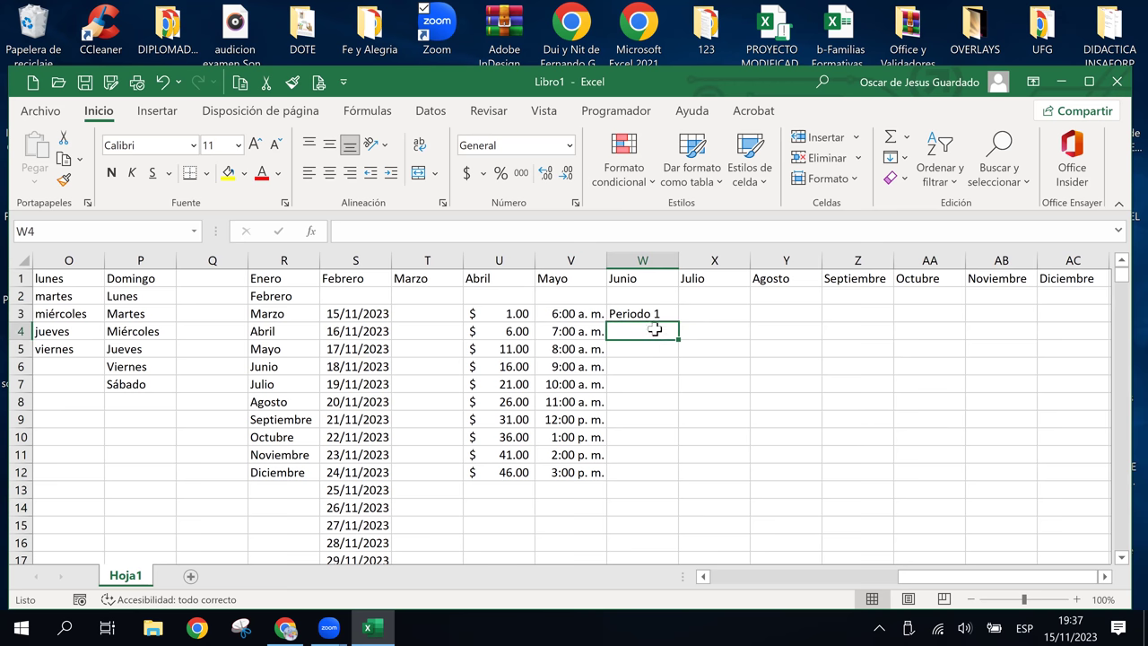
type("Periodo ")
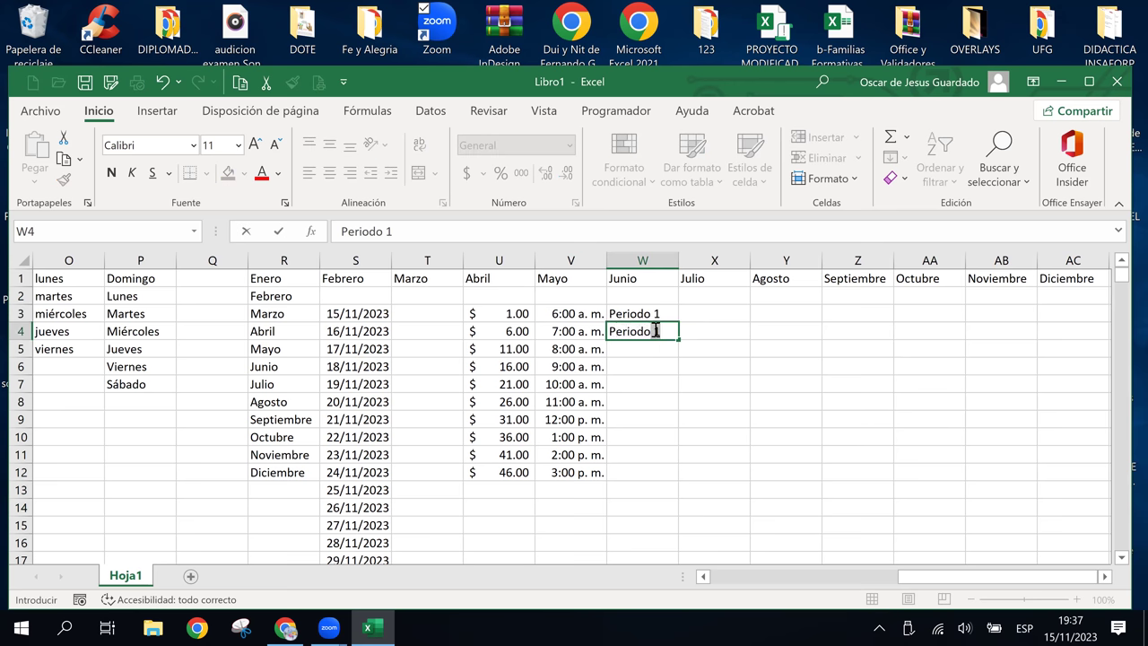
type("2")
key("Return")
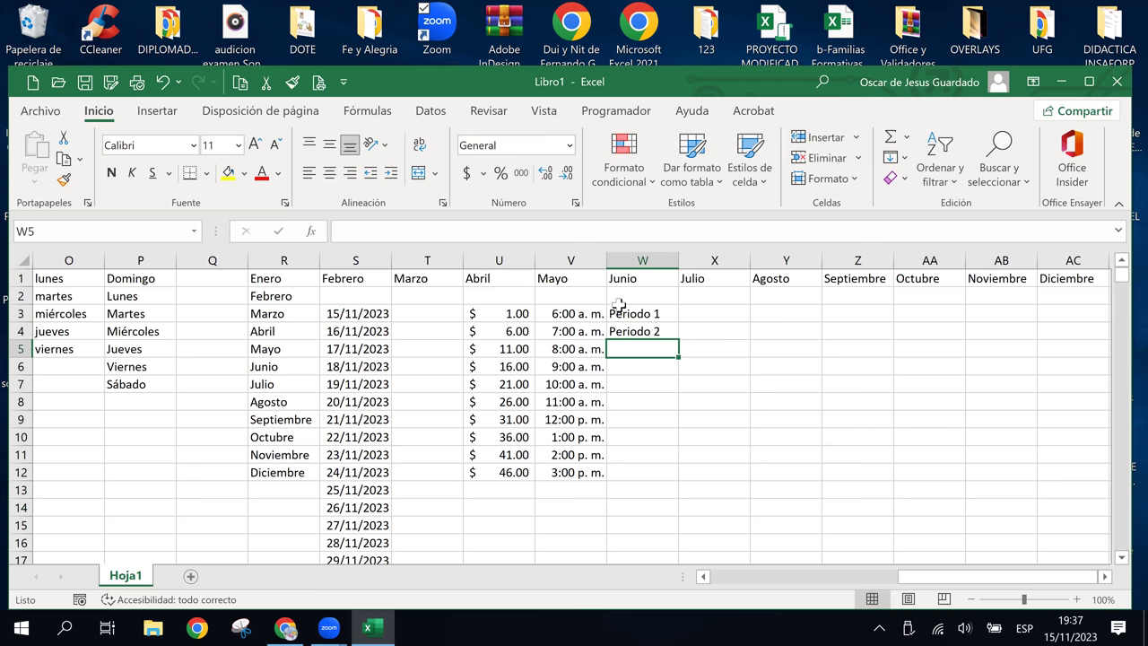
- Use W3:W4 as the pattern and auto-fill Periodo 3 through Periodo 10 down to row 12
left_click_drag(633, 309, 633, 330)
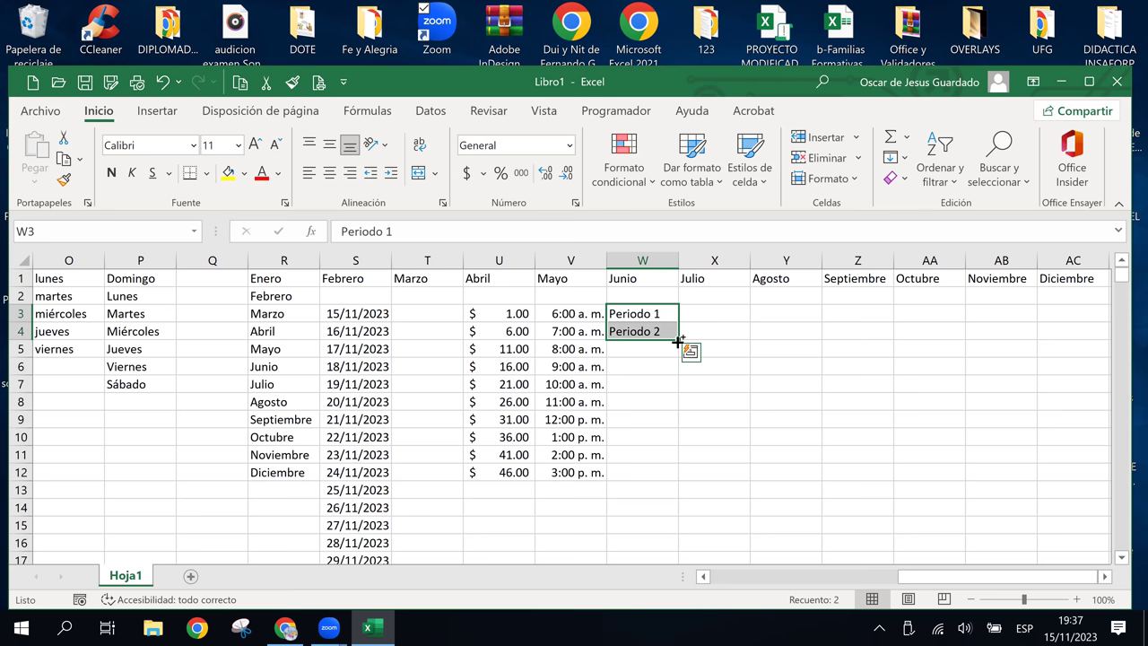
key("ctrl+q")
left_click_drag(677, 342, 688, 471)
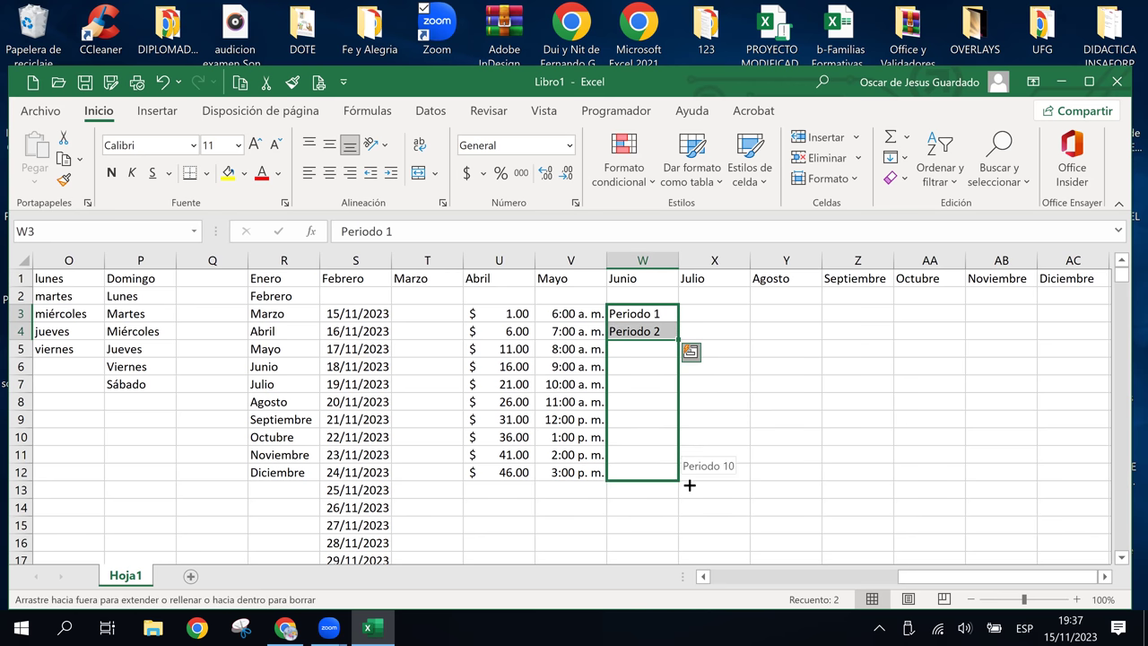
left_click_drag(688, 471, 687, 484)
key("ctrl+z")
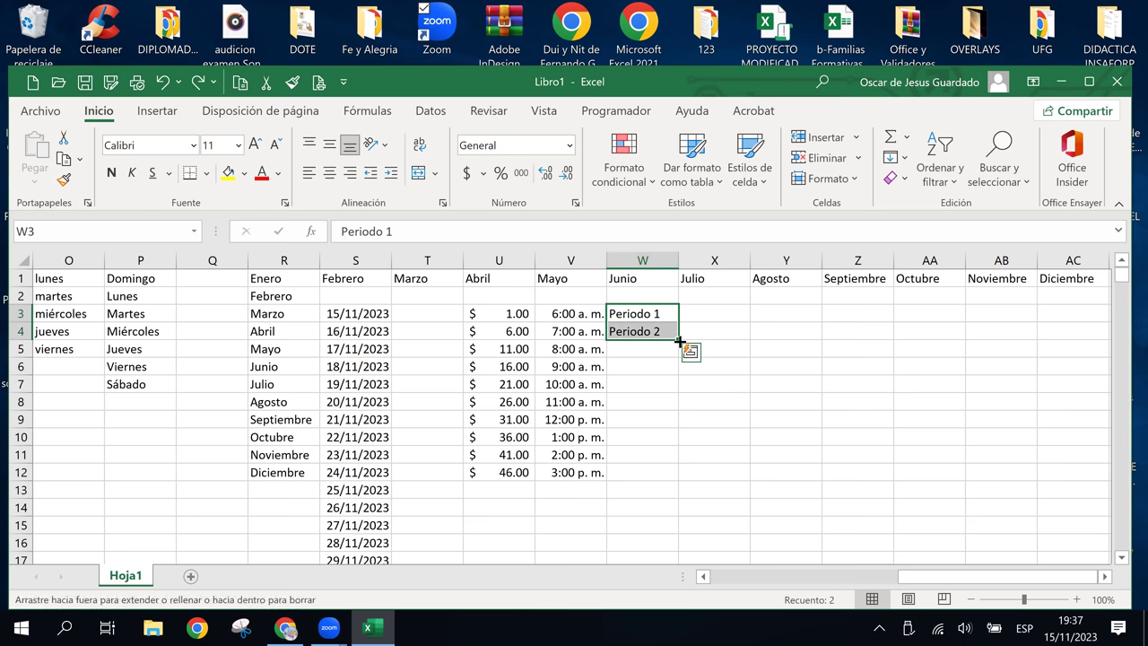
double_click(680, 342)
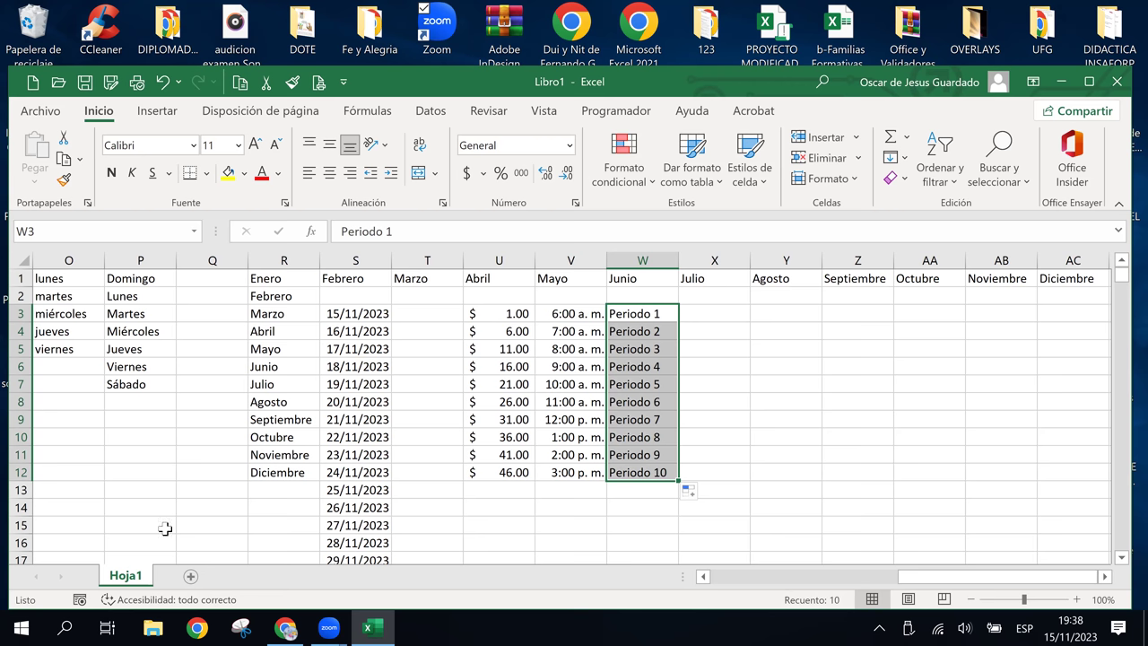
- Add a new sheet Hoja2 and place the header CODIGO in cell A3
left_click(190, 576)
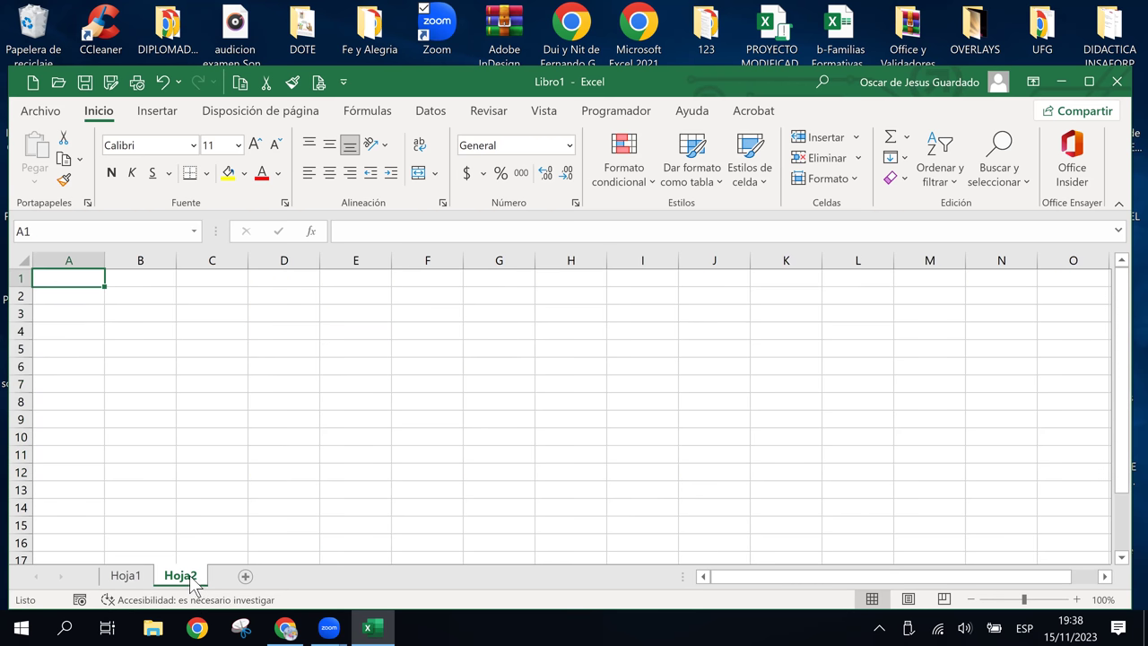
left_click(81, 302)
left_click(95, 278)
type("n")
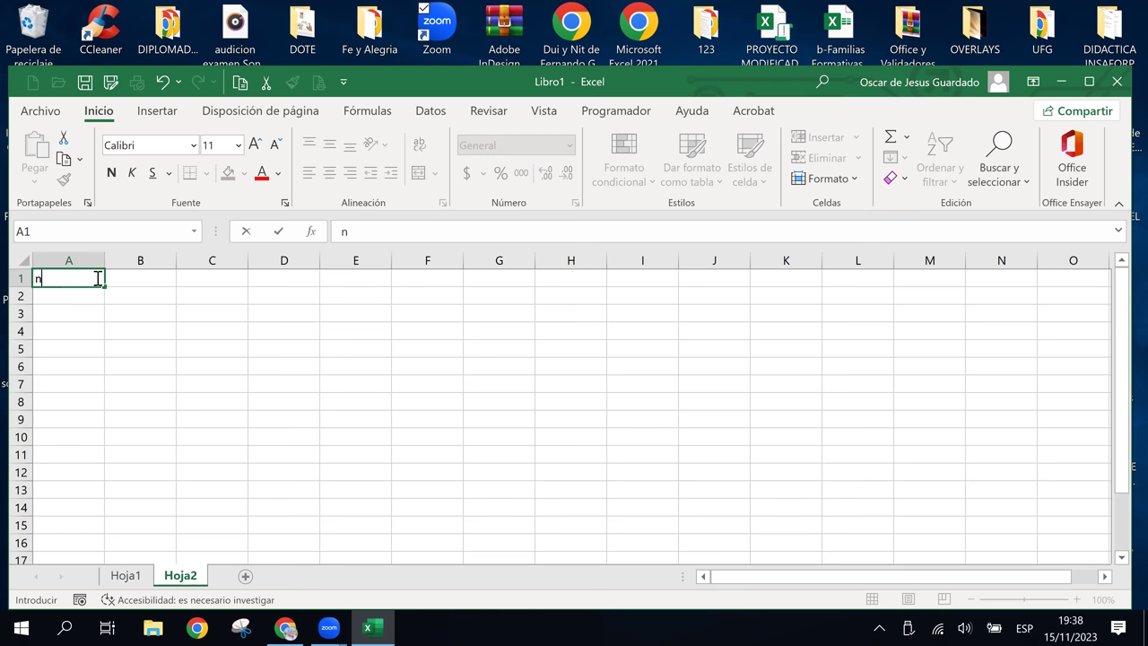
type("articipa")
key("BackSpace")
key("BackSpace")
key("BackSpace")
key("BackSpace")
key("BackSpace")
key("BackSpace")
key("BackSpace")
key("BackSpace")
key("BackSpace")
type("PA")
key("BackSpace")
key("BackSpace")
type("CODIGO")
key("Tab")
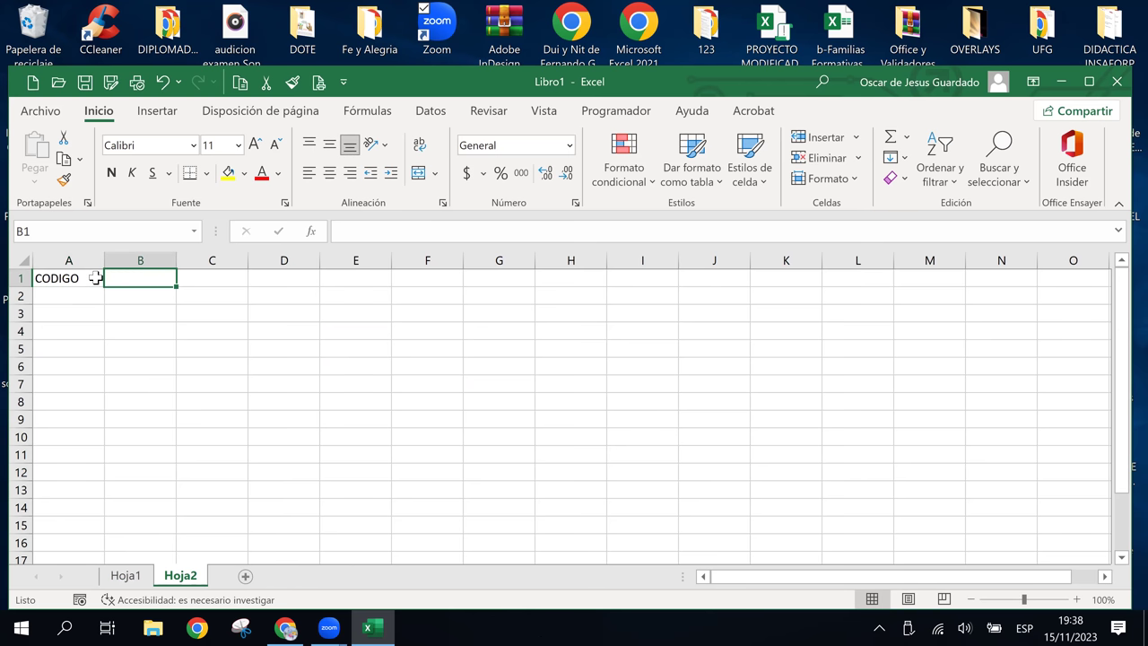
left_click(95, 278)
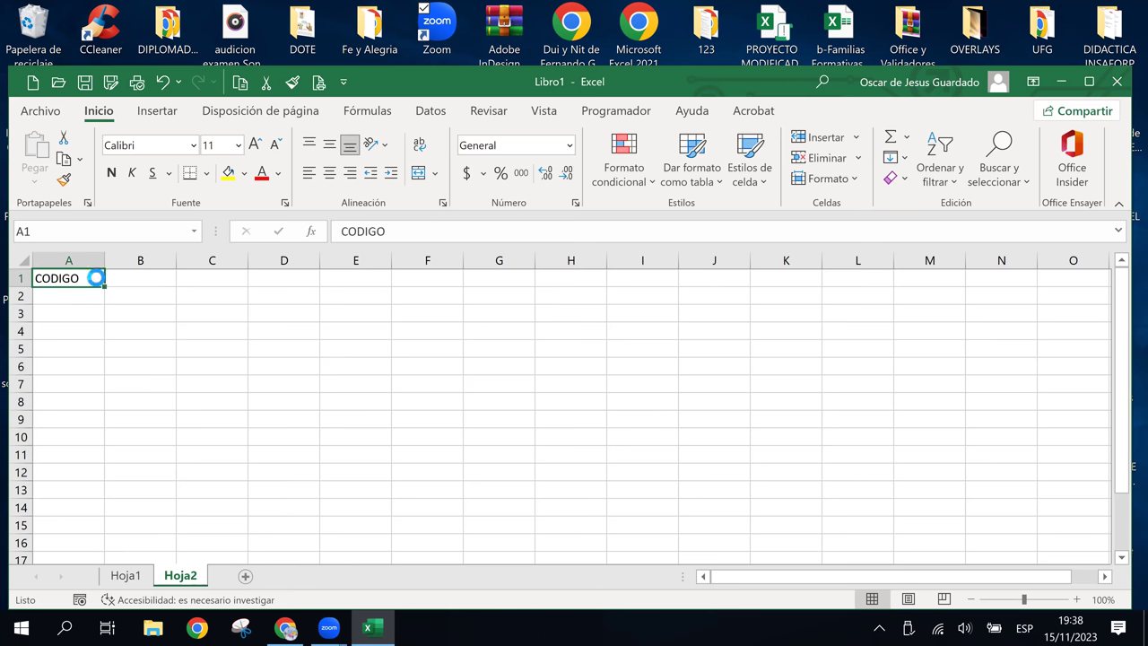
key("ctrl+c")
key("Down")
key("Down")
key("ctrl+v")
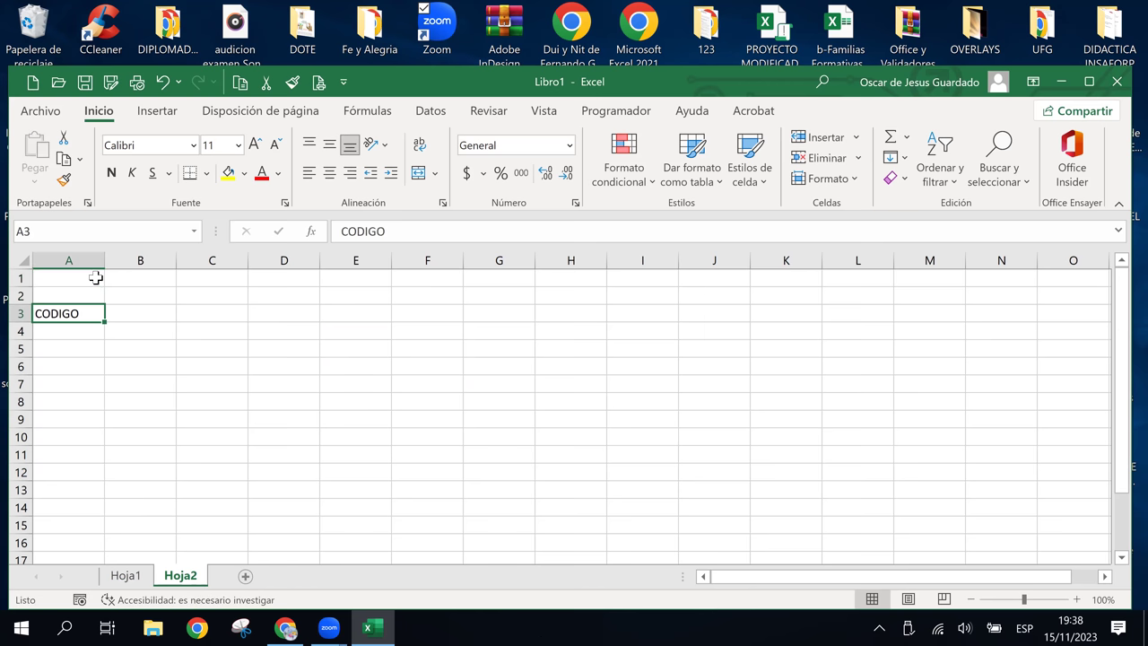
- Enter headers PARTICPANTE, NOMBRE and APELLIDO PATERNO in B3:D3, wrapping the D3 text
key("Right")
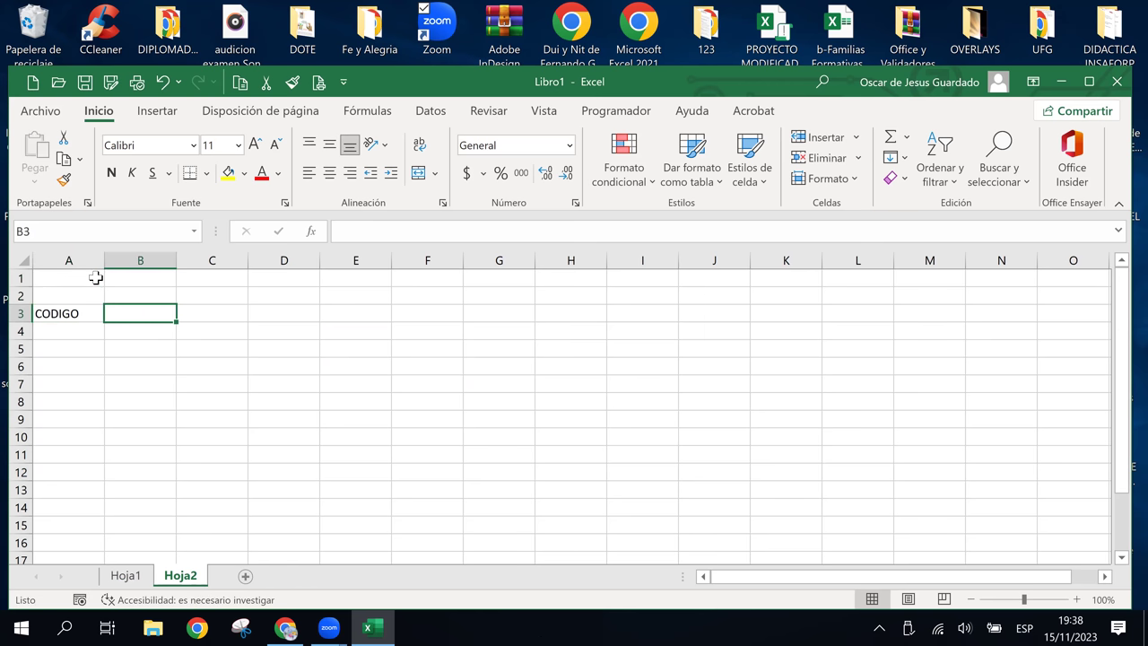
type("PARTICPANTE")
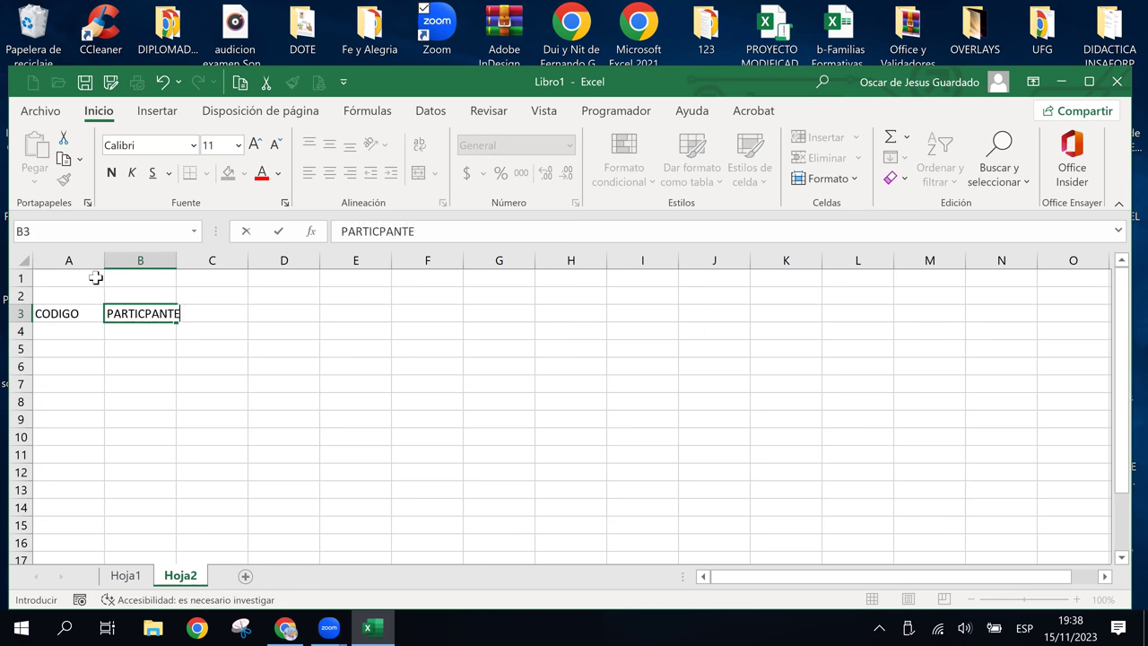
key("Tab")
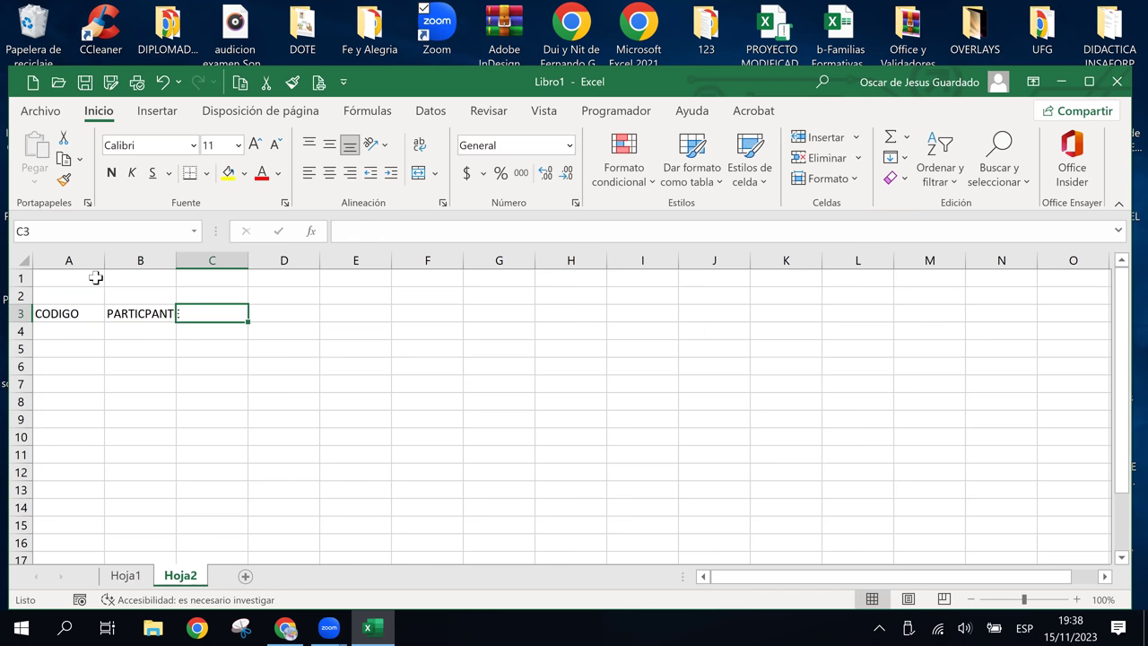
type("NOMBRE")
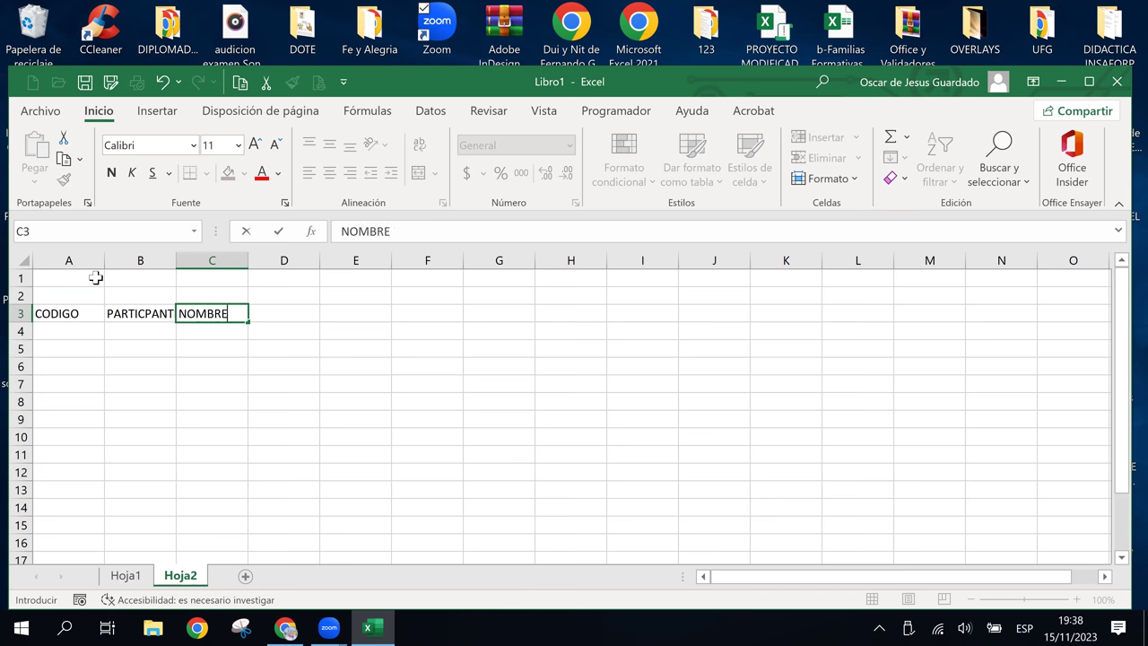
key("Tab")
type("APELLIDO ")
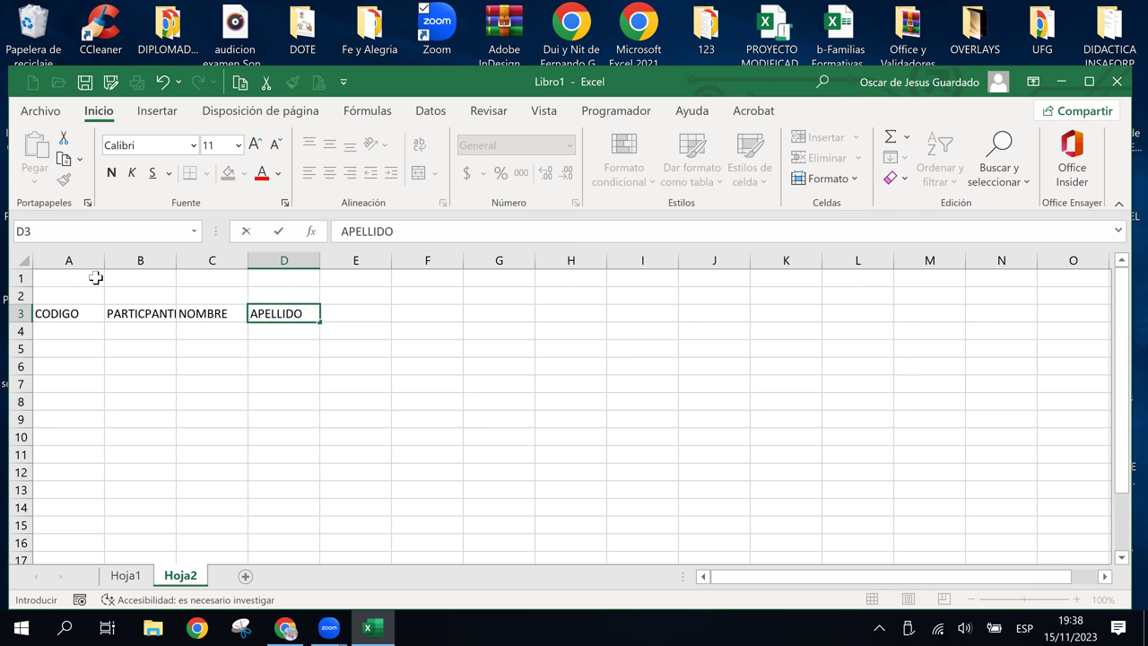
type("PATERNO")
key("Return")
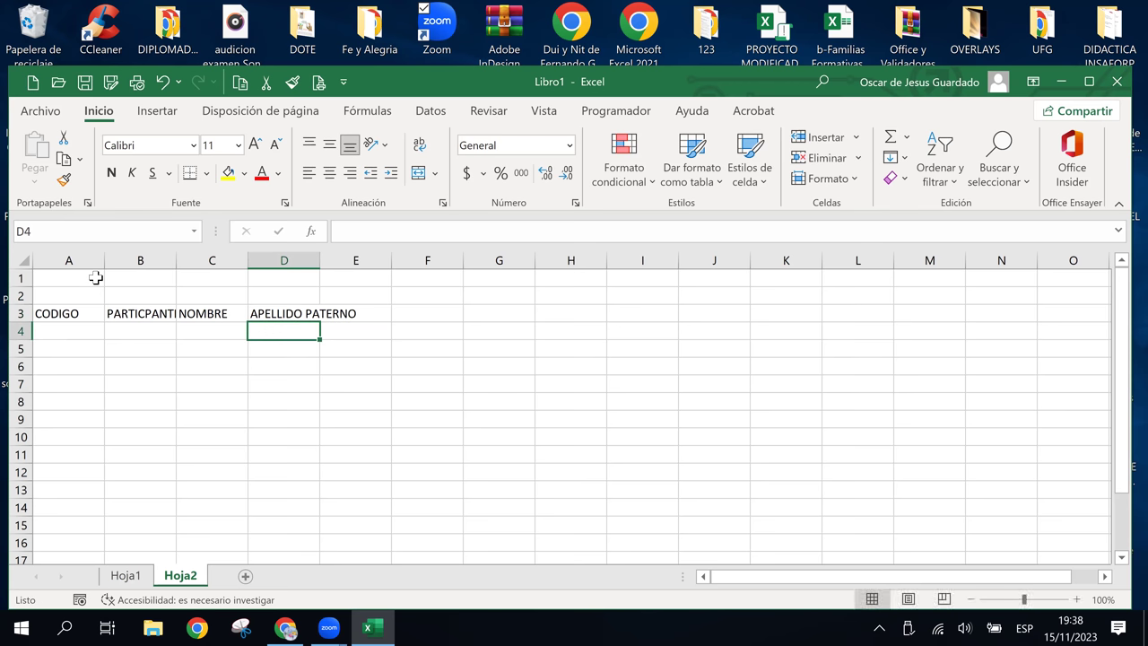
key("Up")
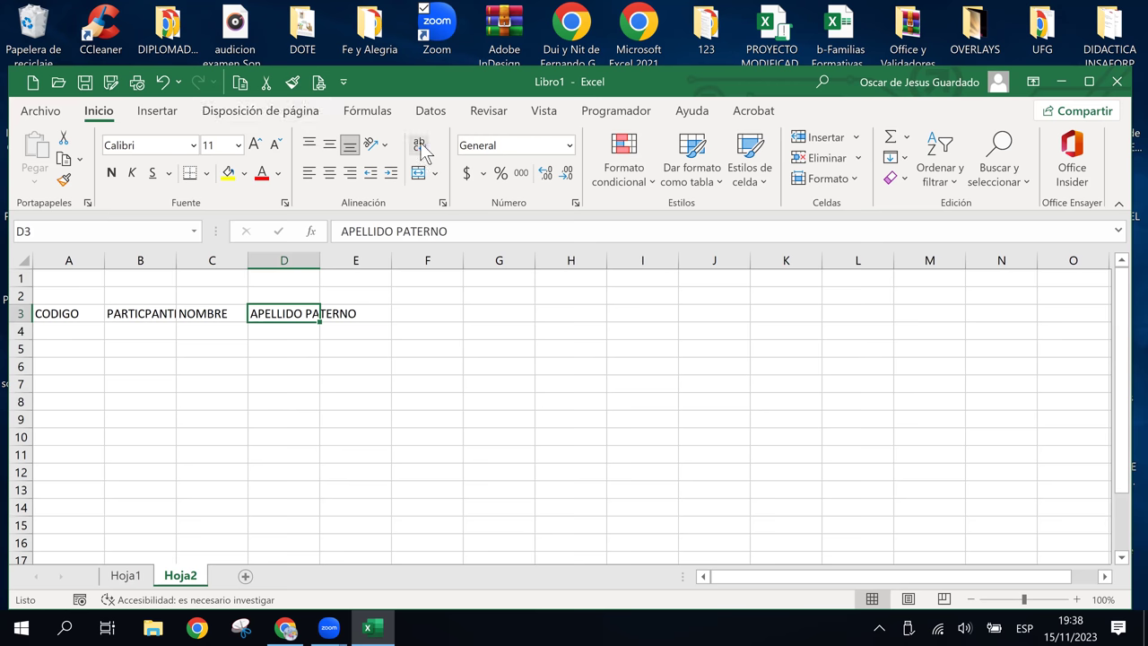
left_click(420, 145)
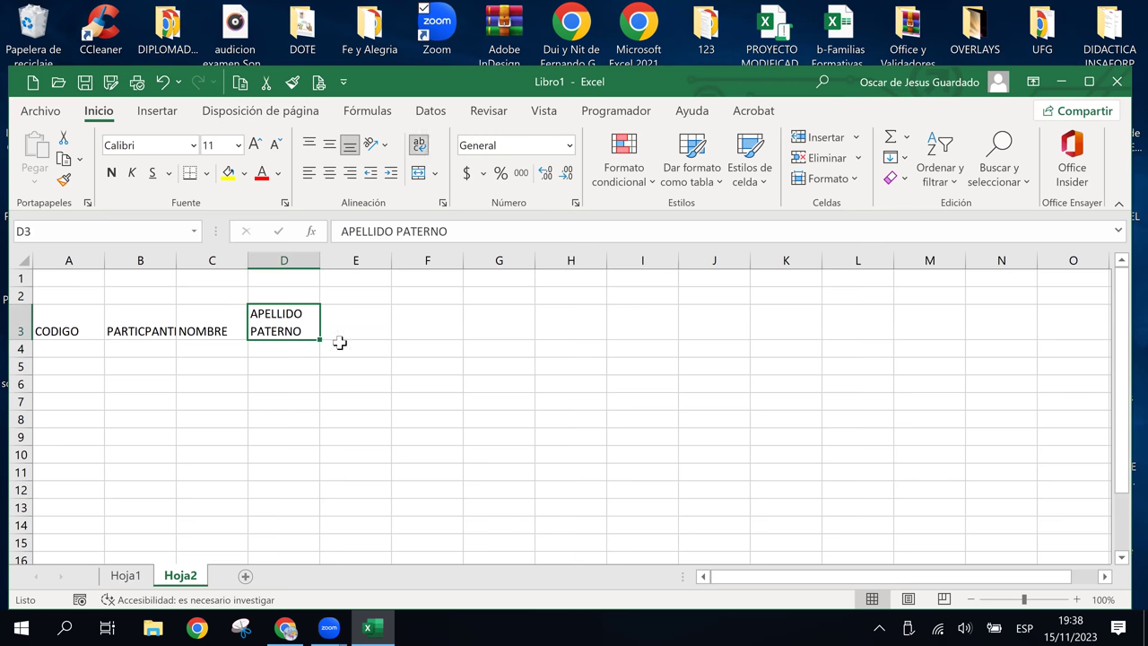
- Enter APELLIDO MATERNO in E3 and wrap it onto two lines
left_click(349, 331)
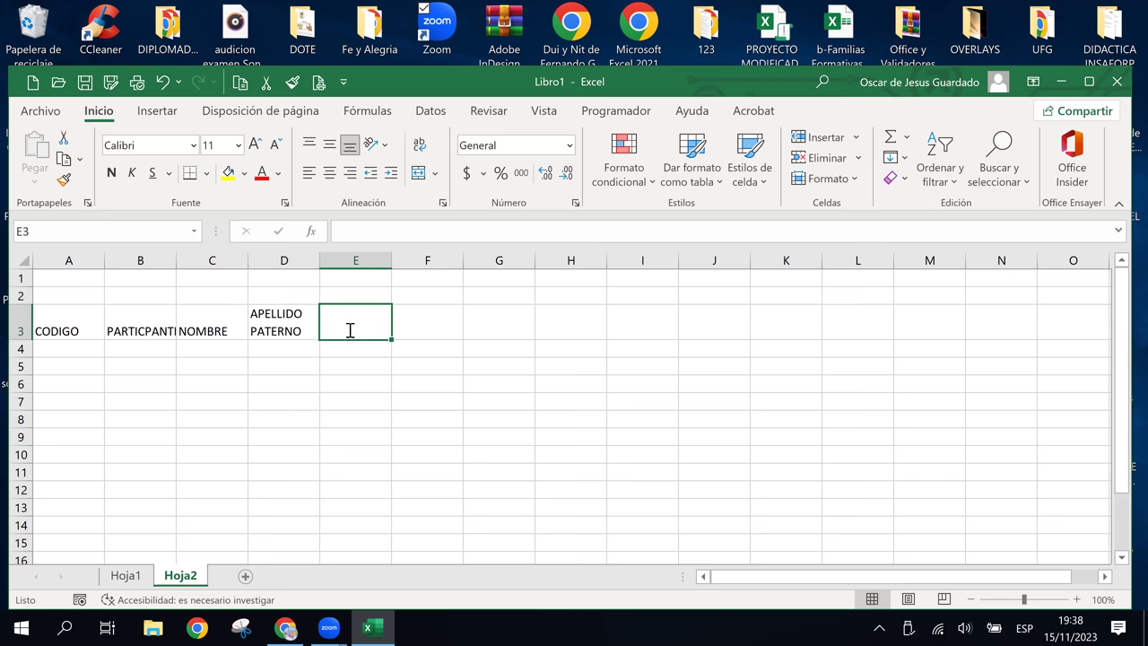
type("APELLIDO MATERNO")
key("Return")
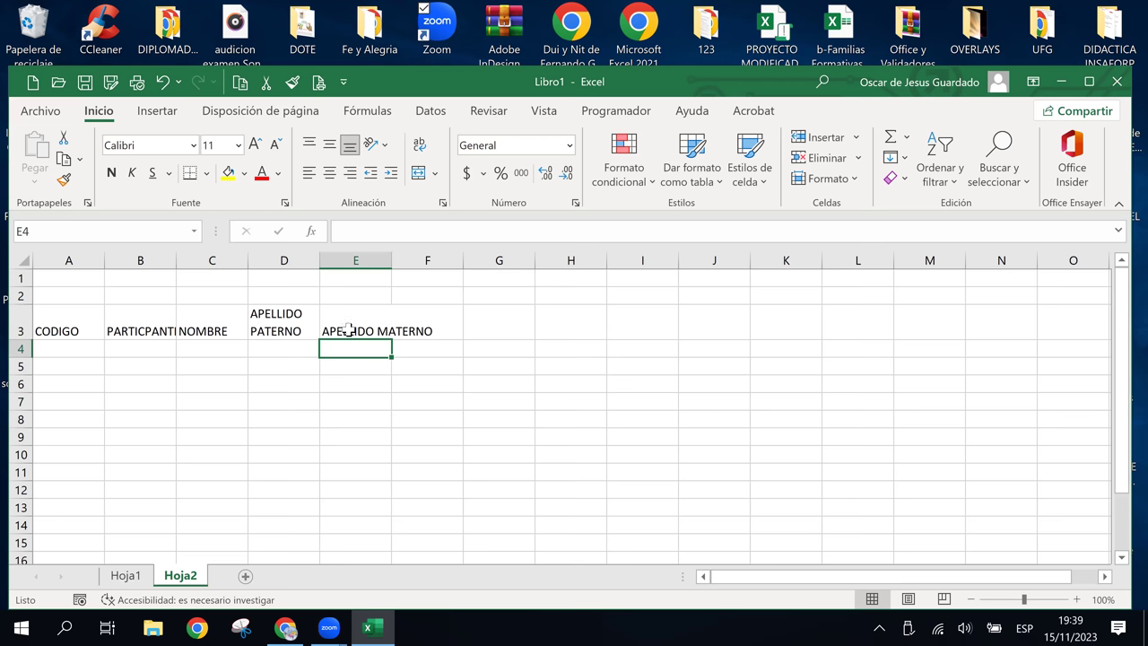
left_click(348, 330)
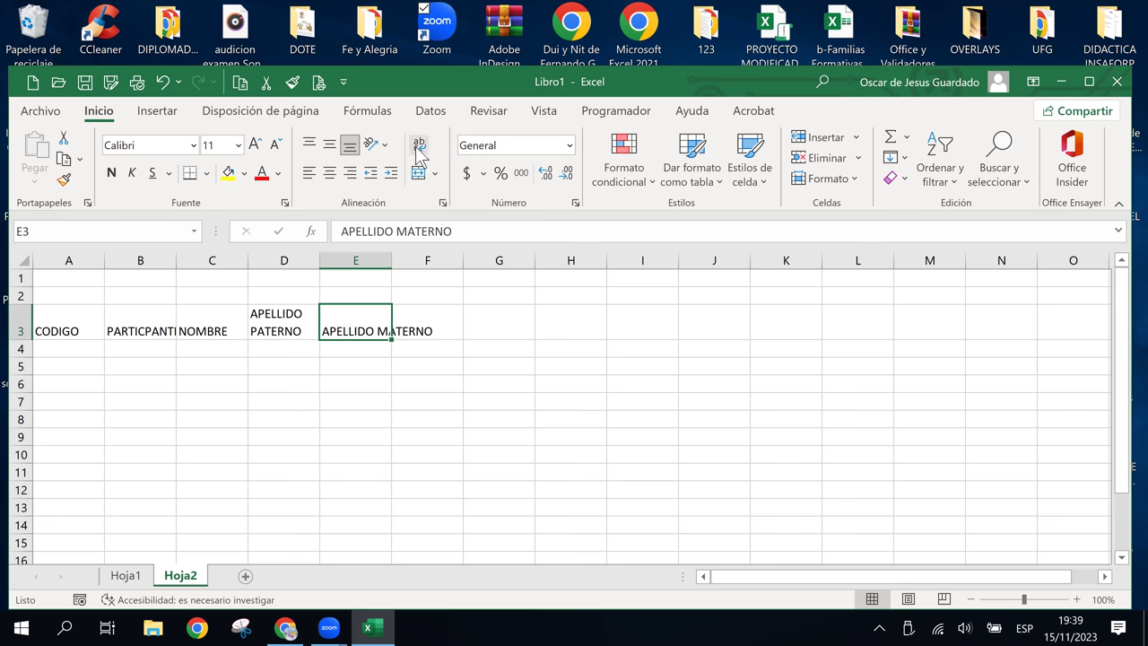
left_click(419, 151)
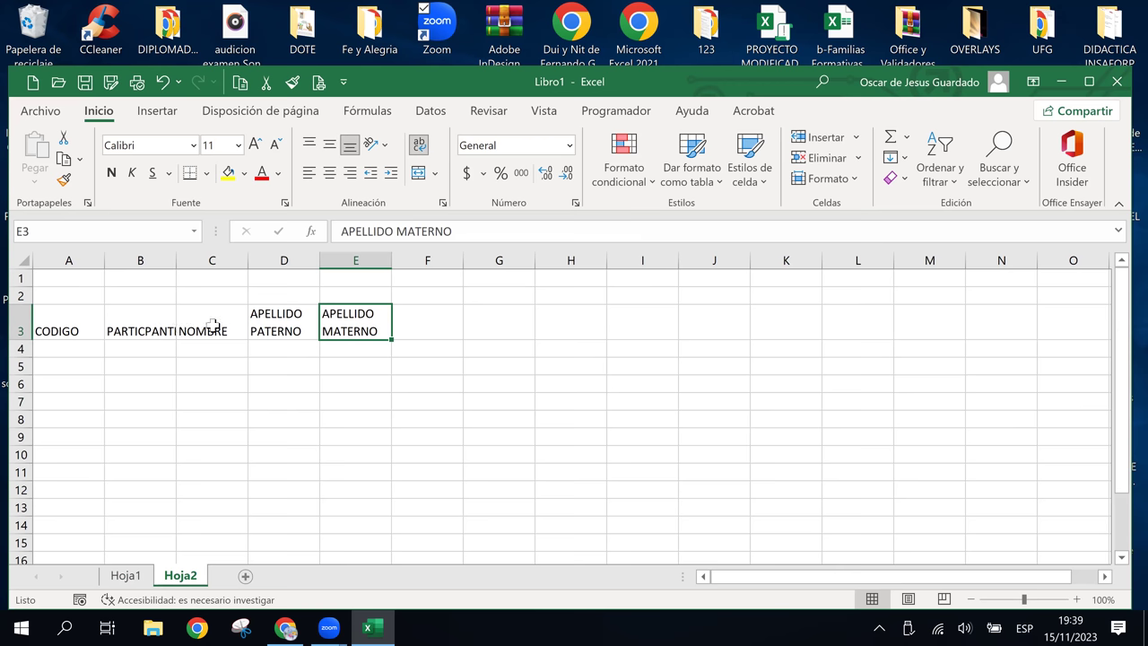
- Make headers A3:E3 bold and centred horizontally and vertically
left_click_drag(77, 319, 356, 331)
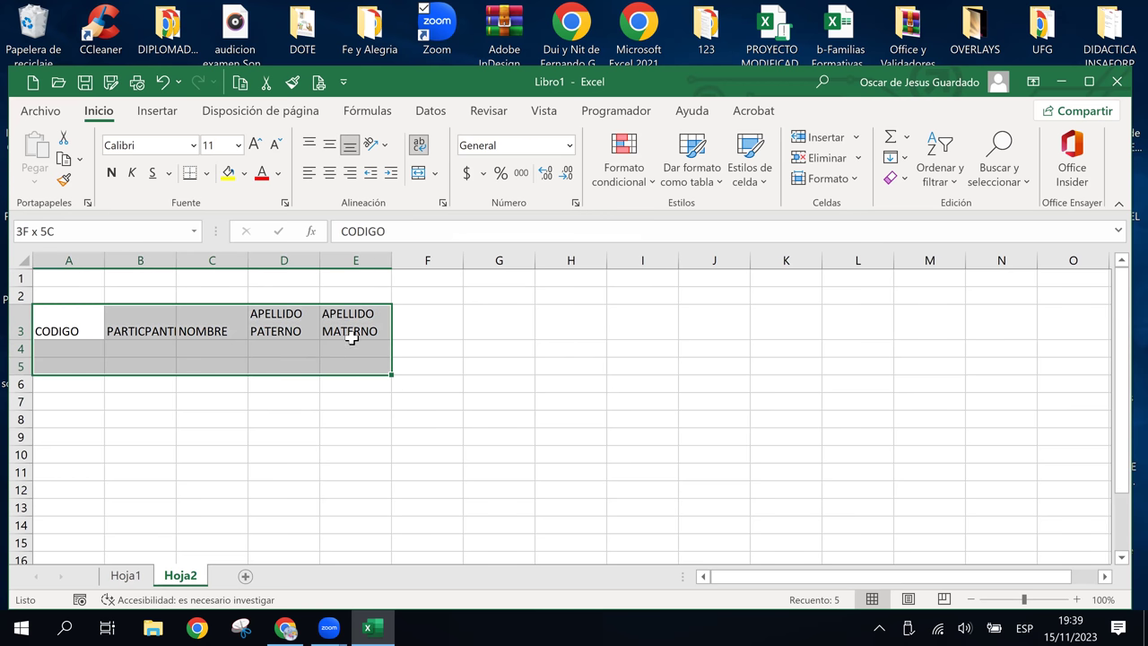
left_click(330, 176)
left_click(329, 144)
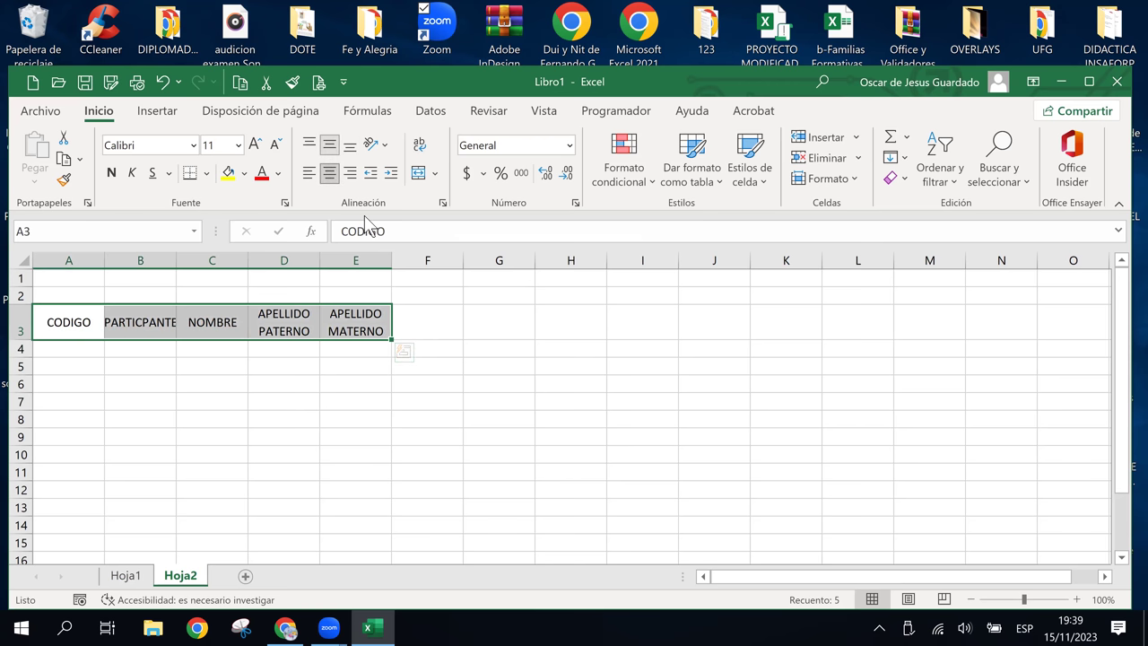
left_click(111, 174)
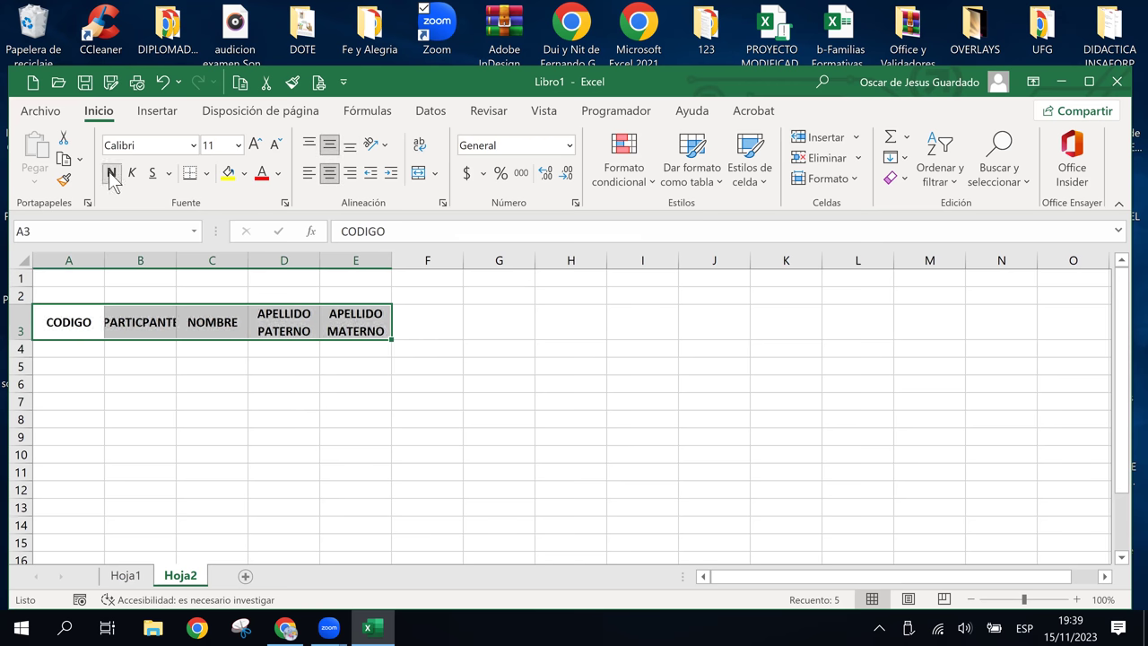
- Widen columns B through E so the participant and surname headers fit
left_click(141, 324)
left_click_drag(174, 262, 269, 269)
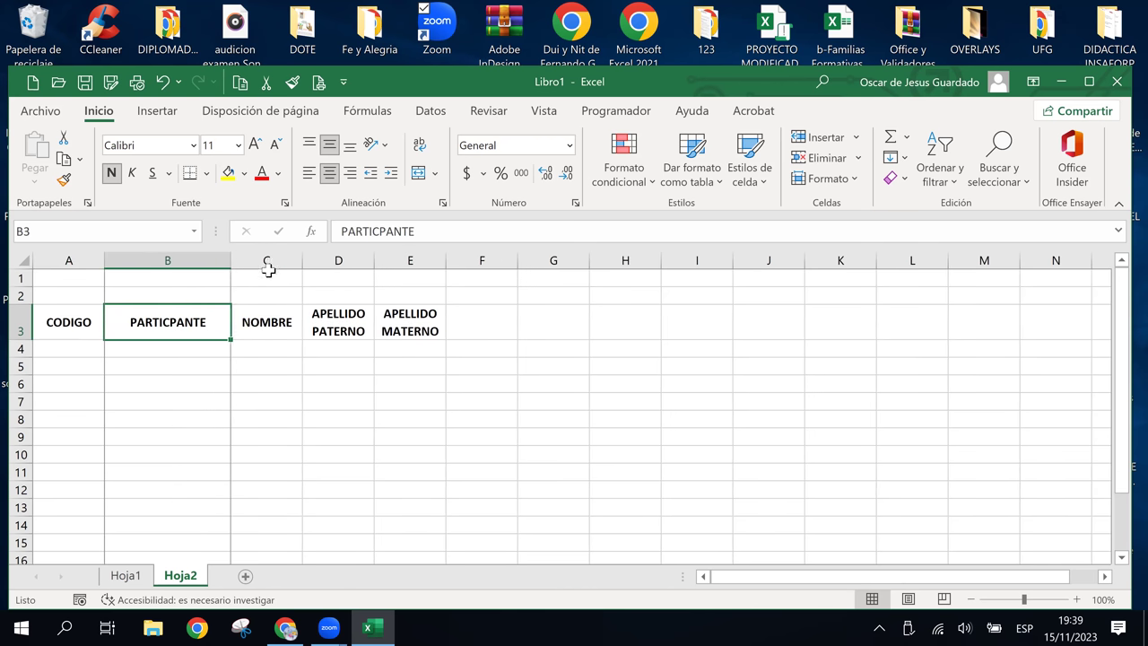
left_click_drag(341, 261, 435, 264)
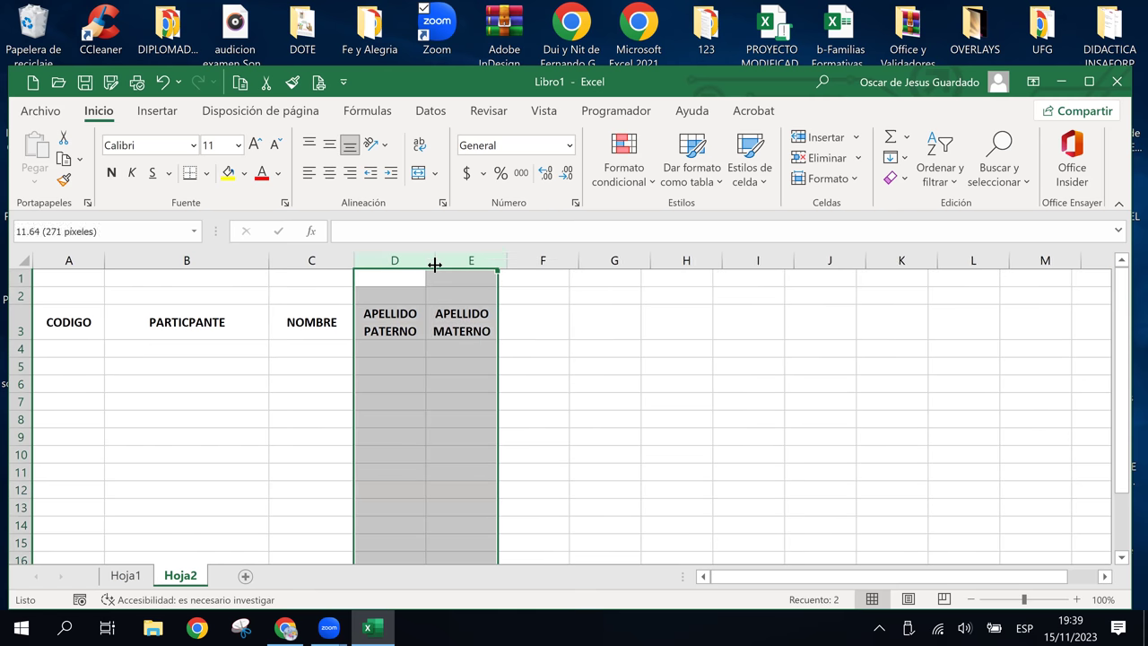
left_click(440, 352)
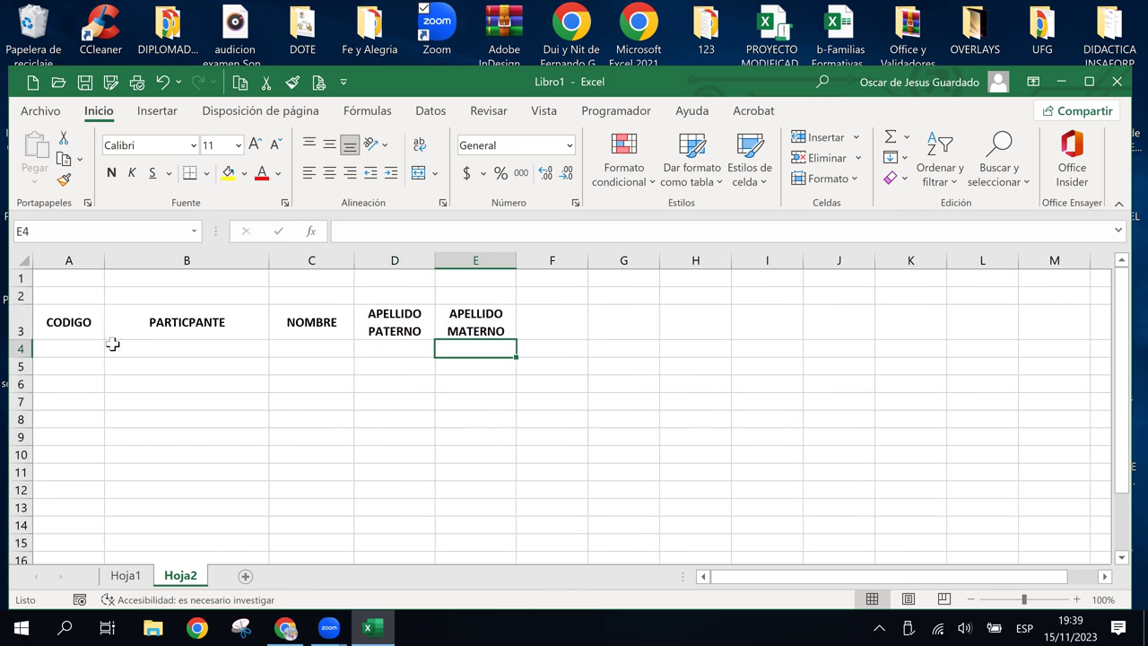
left_click(75, 335)
- Enter codes 1 and 2 in A4:A5 and fill the series down to 8 in A11
left_click(79, 350)
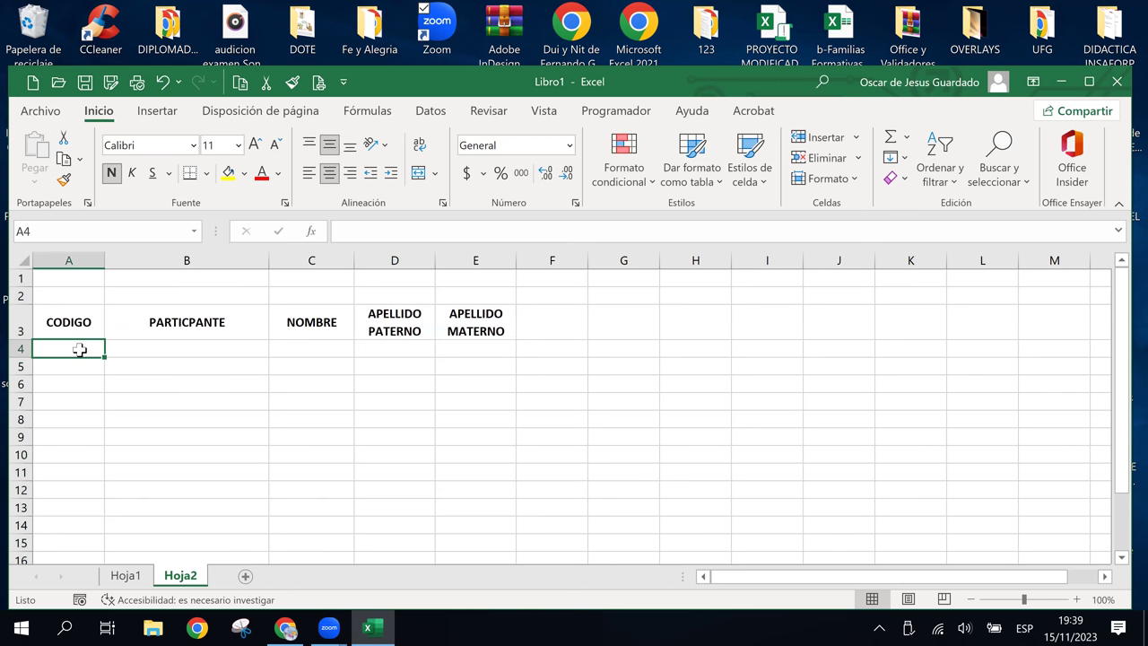
type("1")
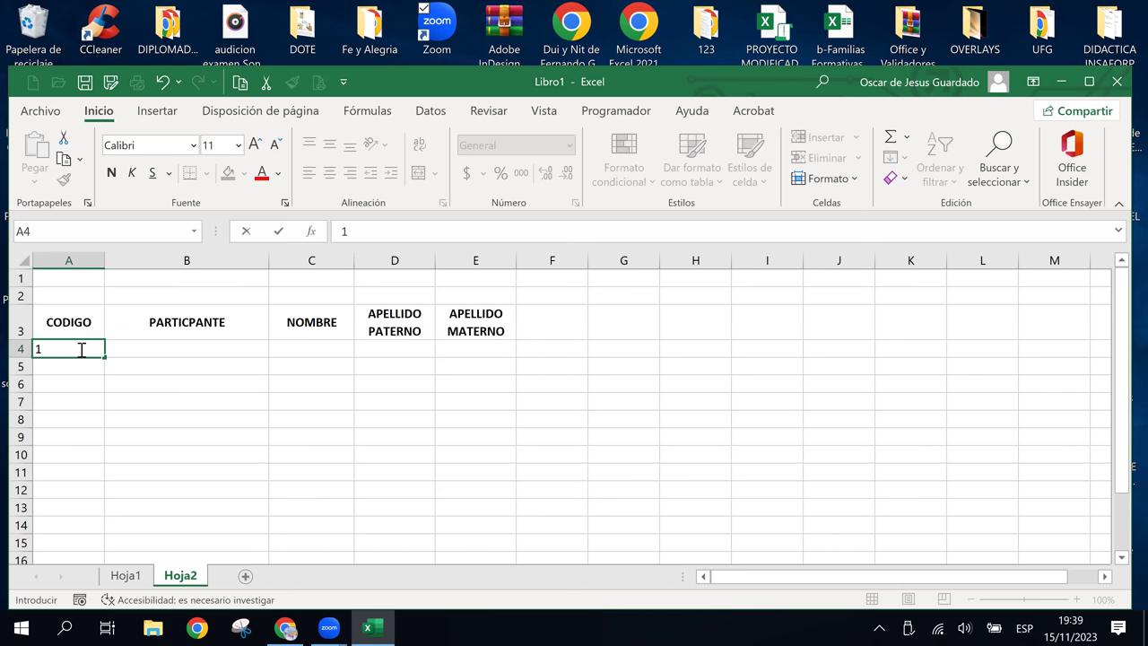
key("Return")
type("2")
key("Return")
left_click(79, 350)
key("shift+Down")
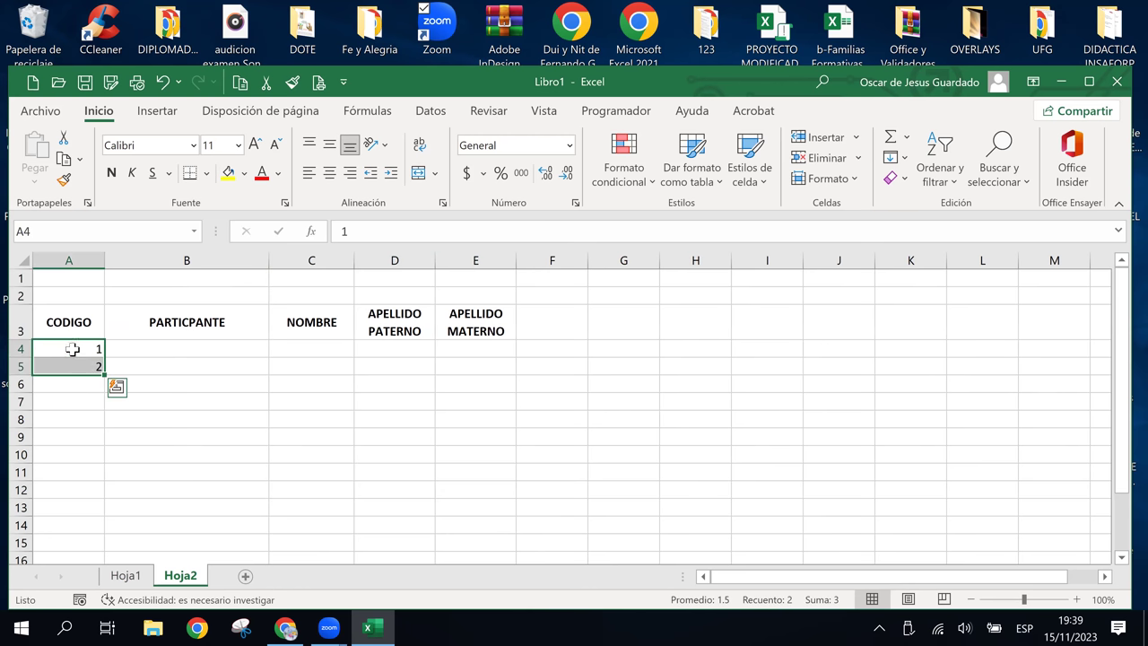
left_click_drag(104, 375, 102, 461)
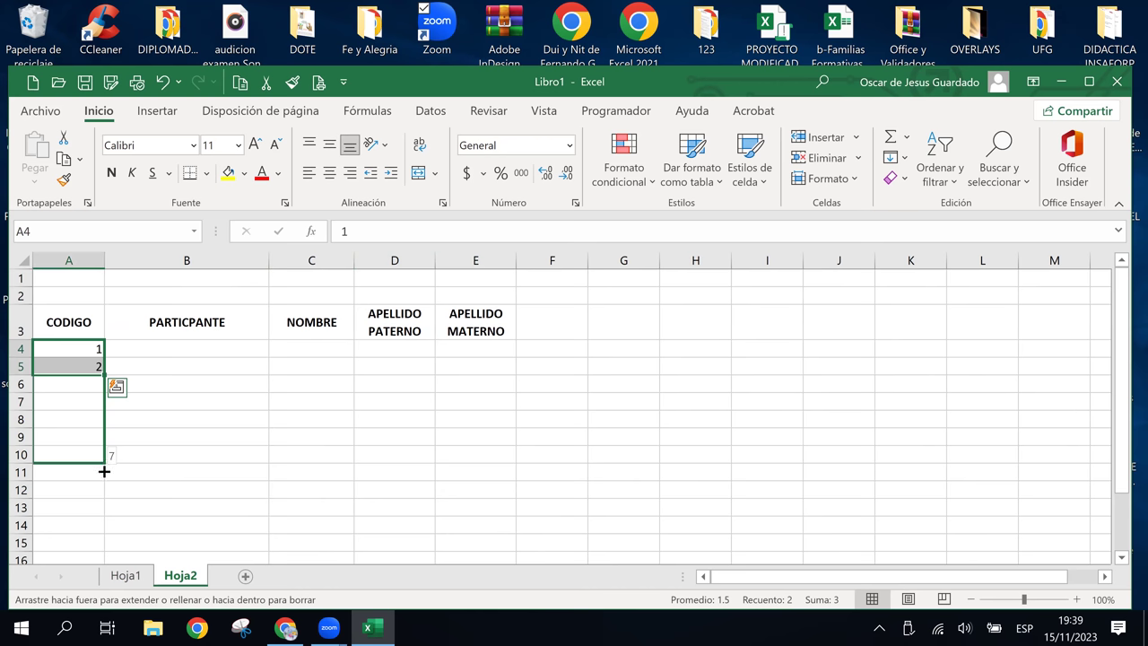
left_click_drag(104, 471, 104, 477)
- Centre codes 1 to 8 in A4:A11 under the CODIGO header
left_click(184, 345)
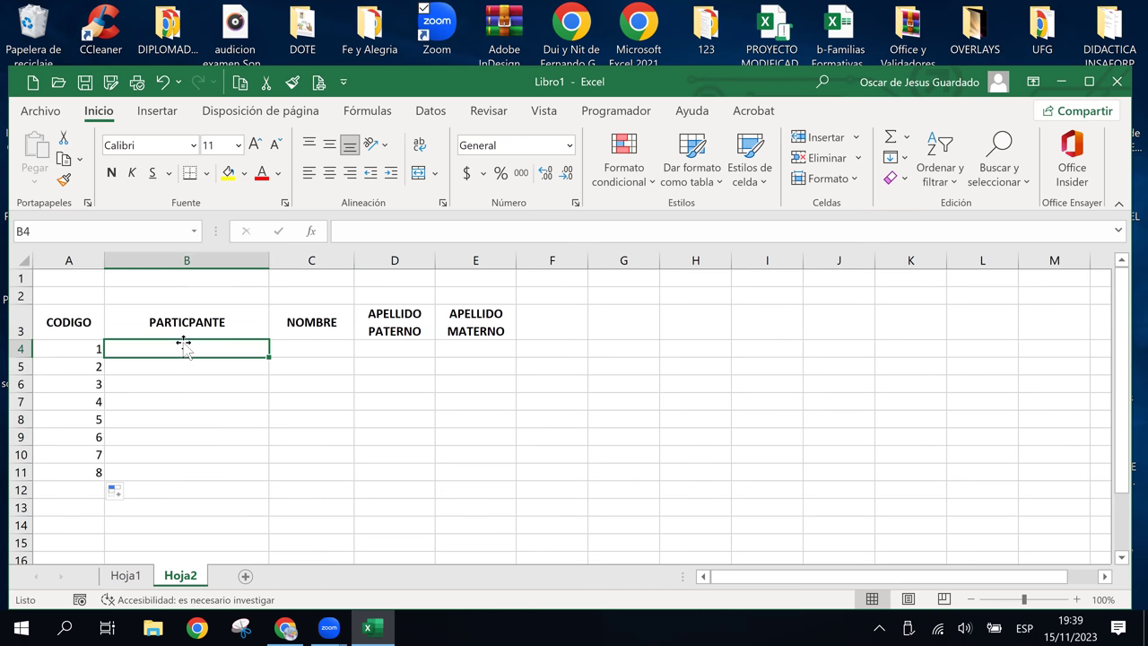
mouse_move(76, 355)
left_mouse_down()
mouse_move(82, 484)
mouse_move(85, 472)
left_mouse_up()
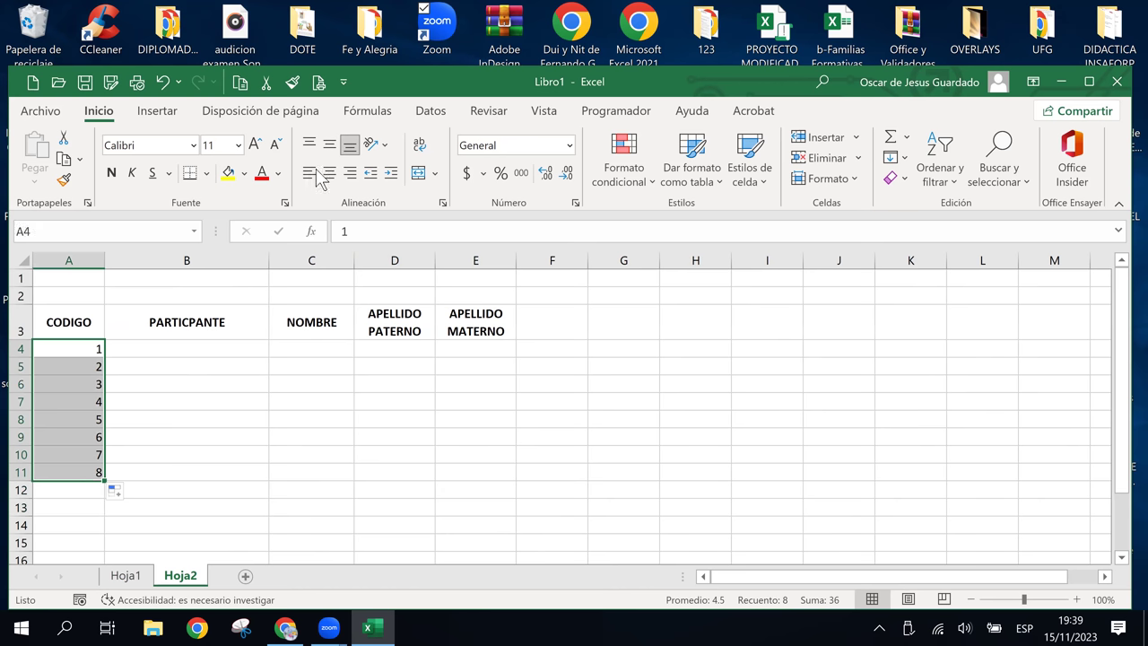
left_click(174, 344)
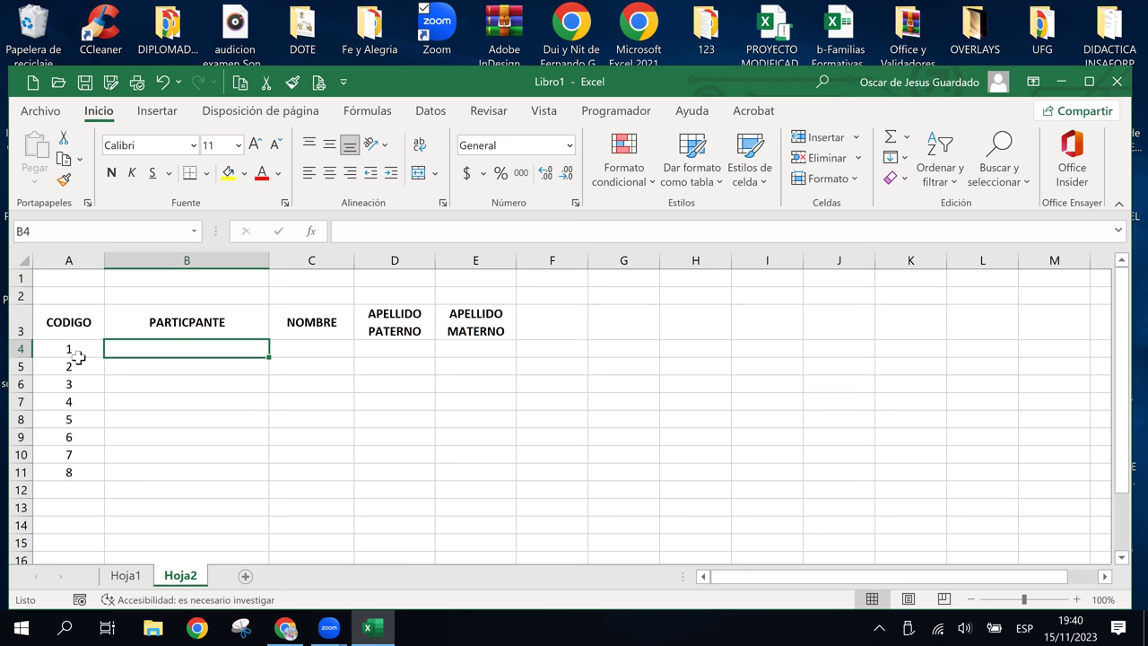
left_click_drag(79, 357, 74, 470)
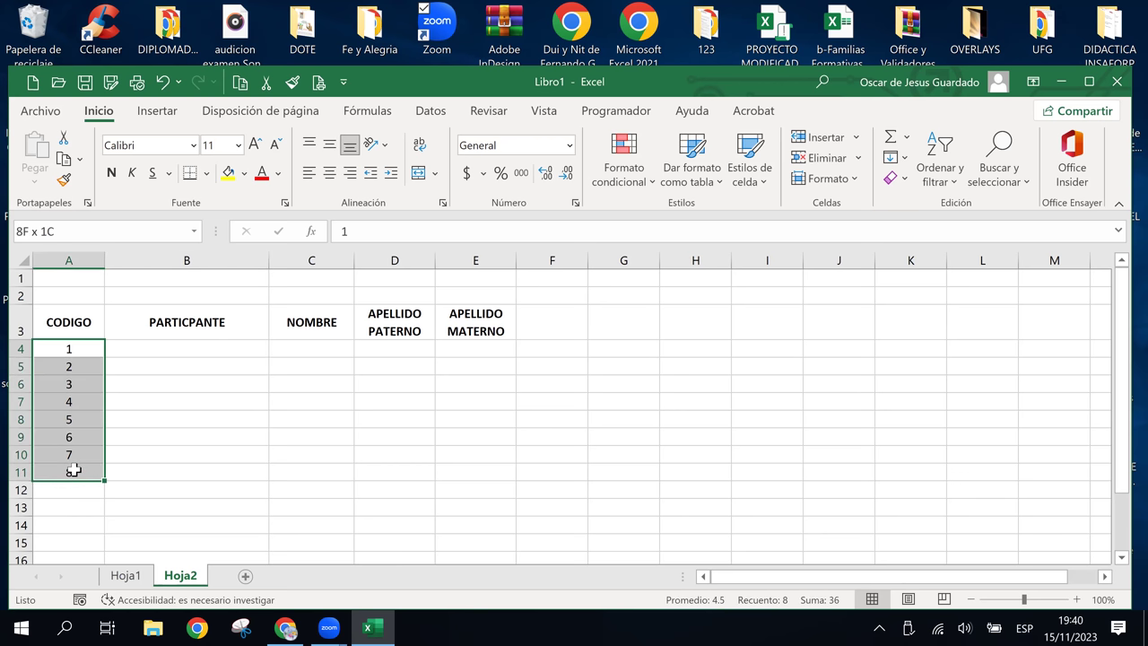
- Enter the first two participants' full names in B4 and B5, correcting typos along the way
left_click(185, 347)
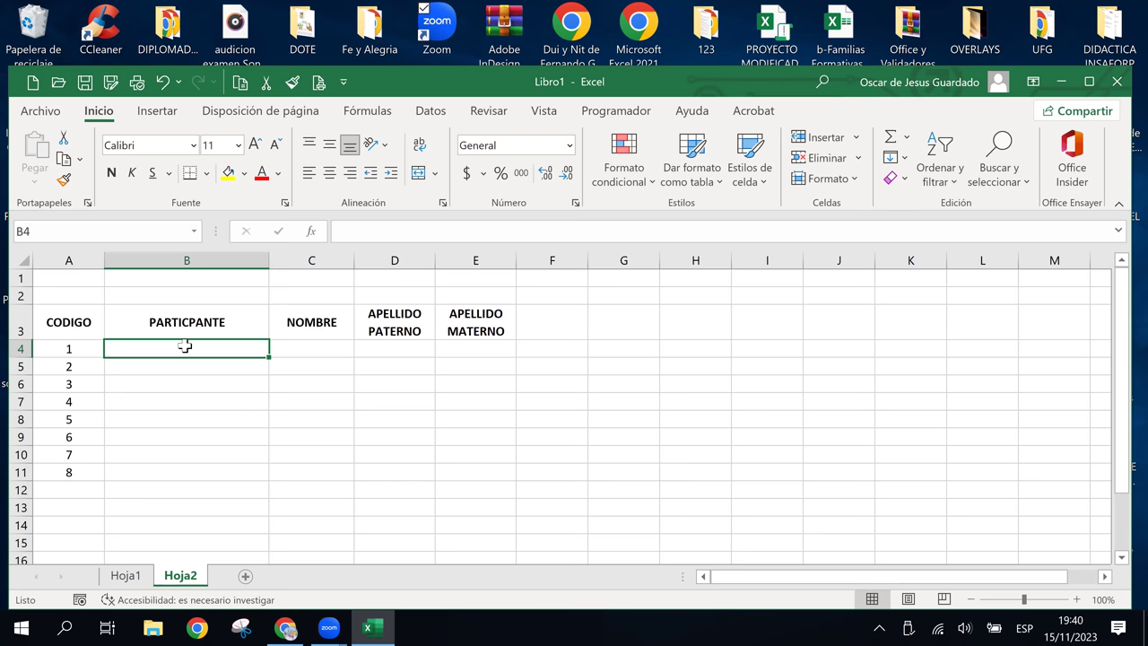
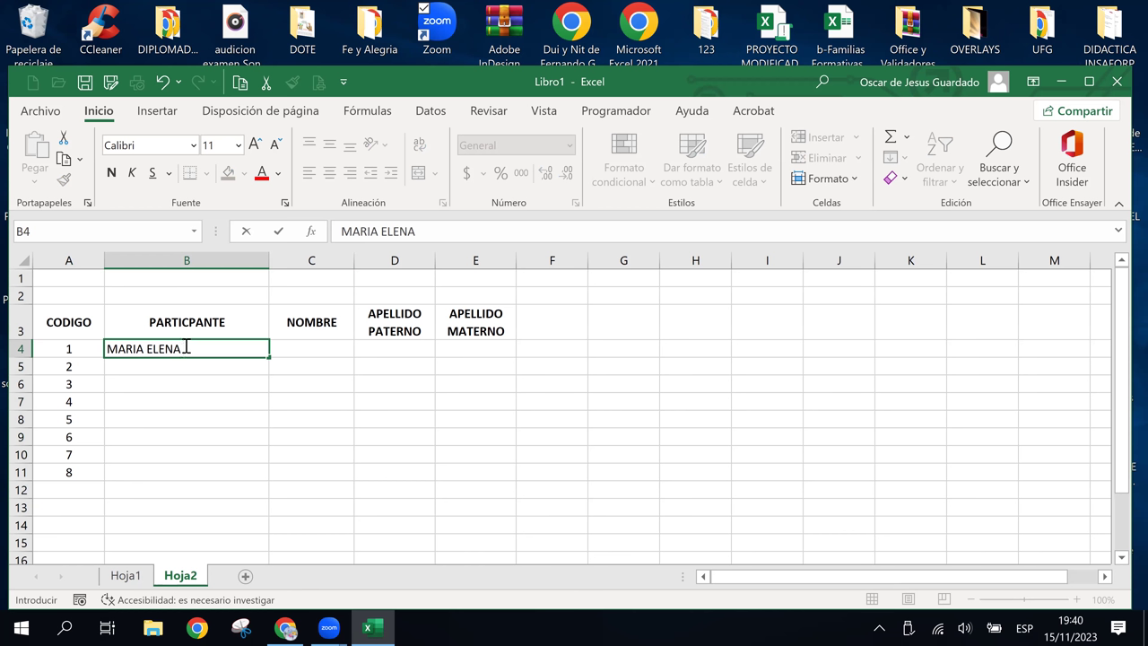
key("Return")
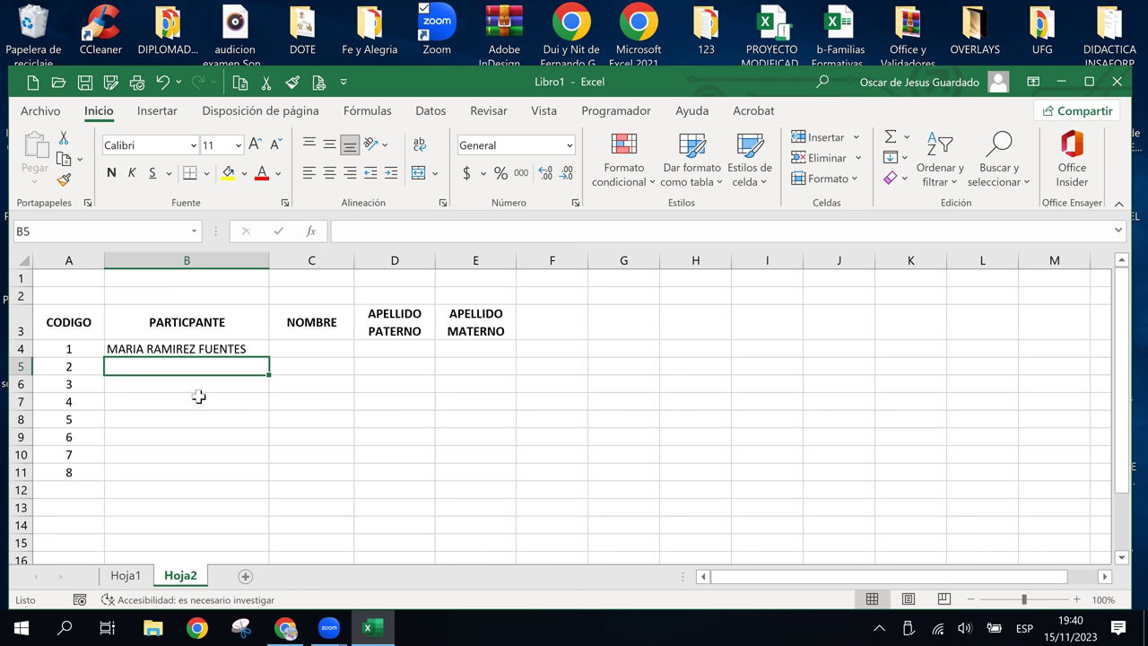
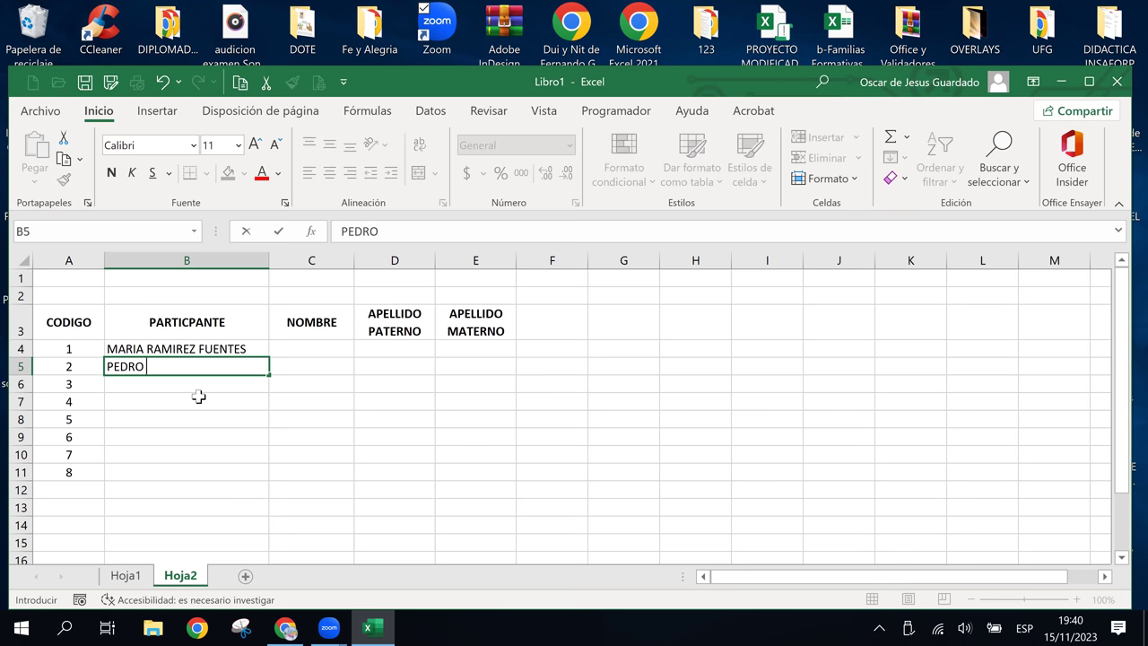
key("Return")
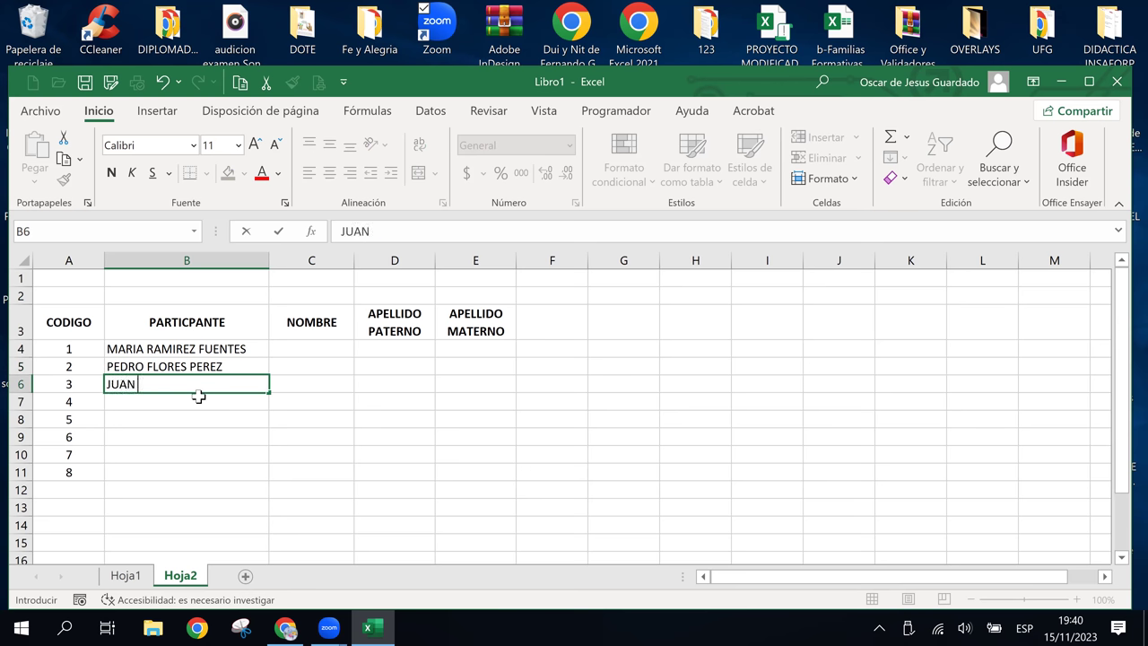
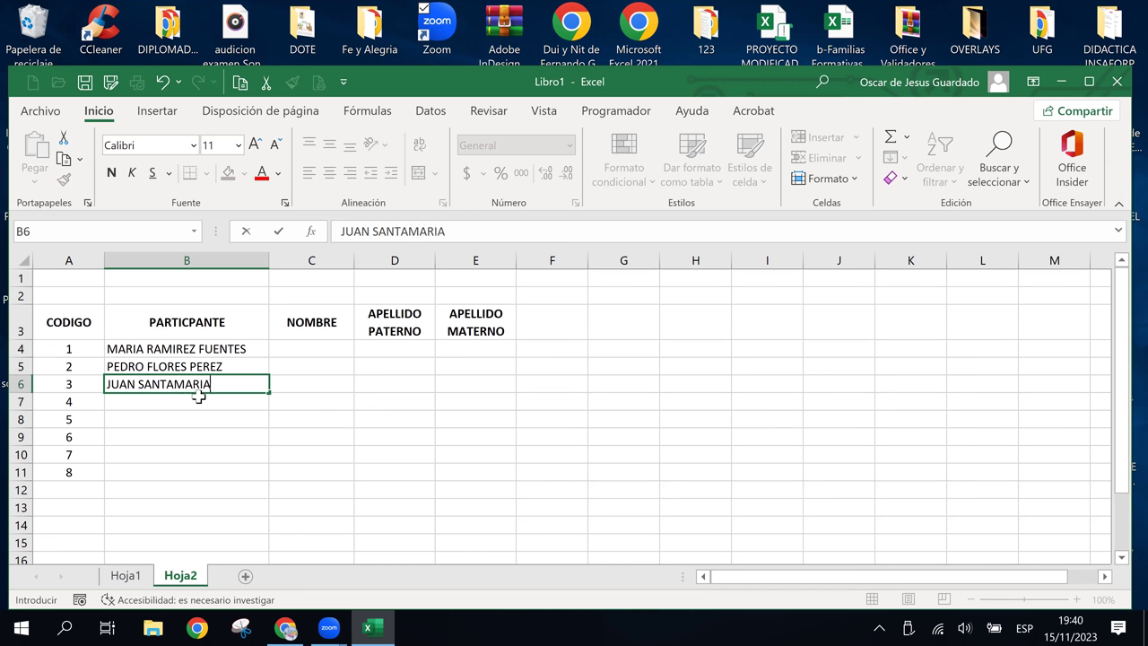
- Enter full names for participants 3, 4 and 5 in B6:B8, fixing stray letters
key("Return")
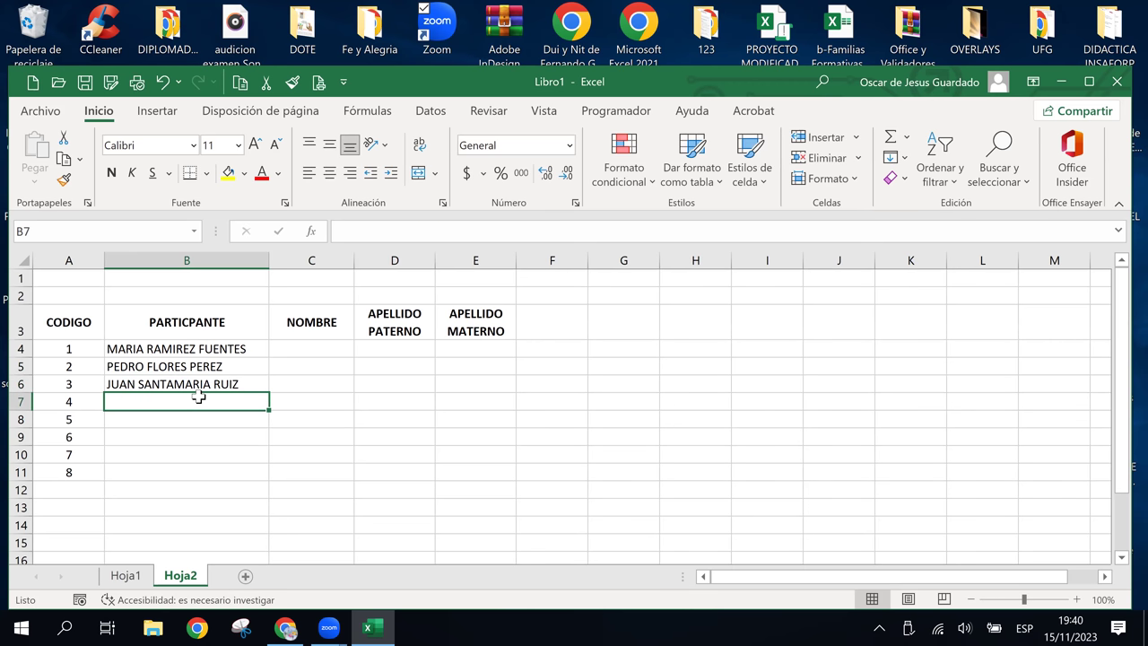
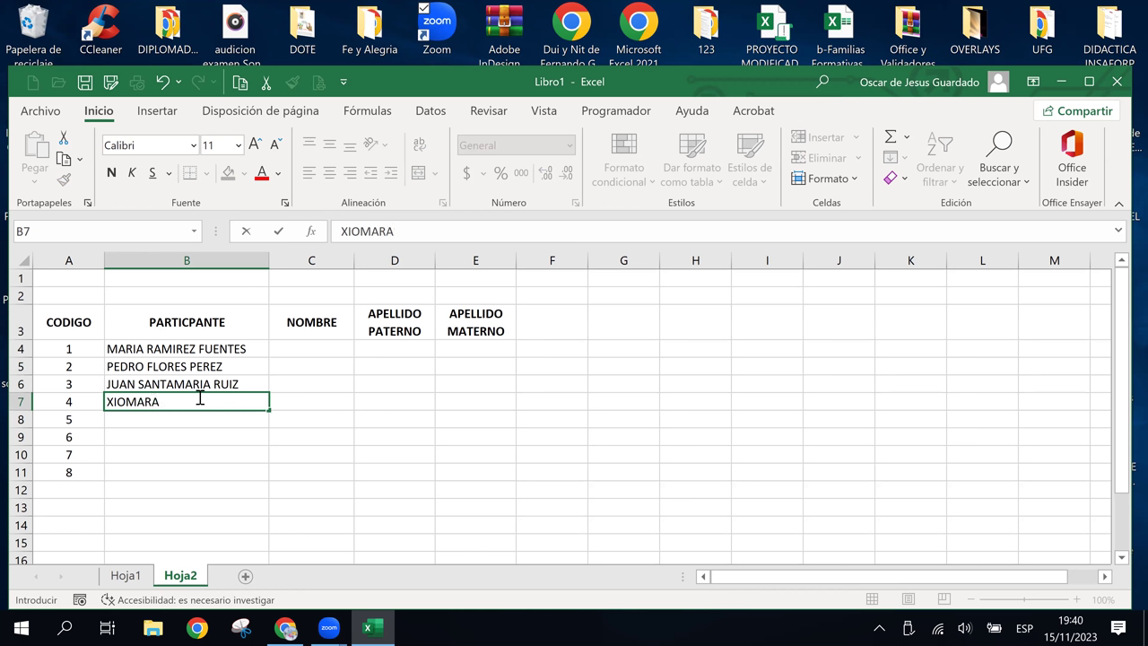
key("Return")
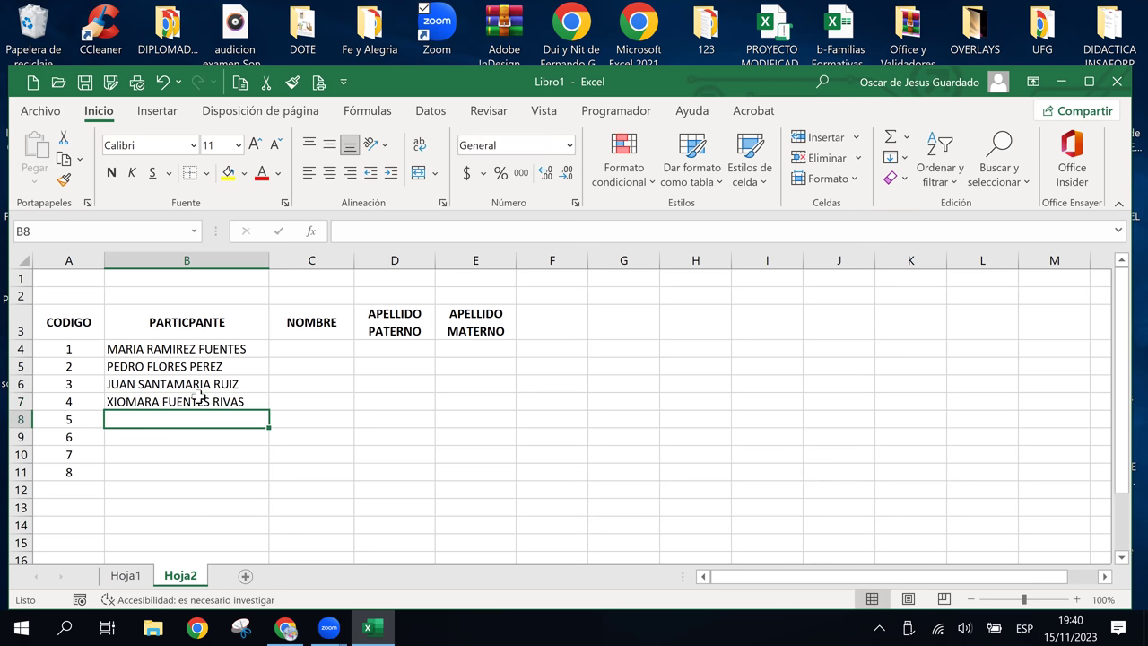
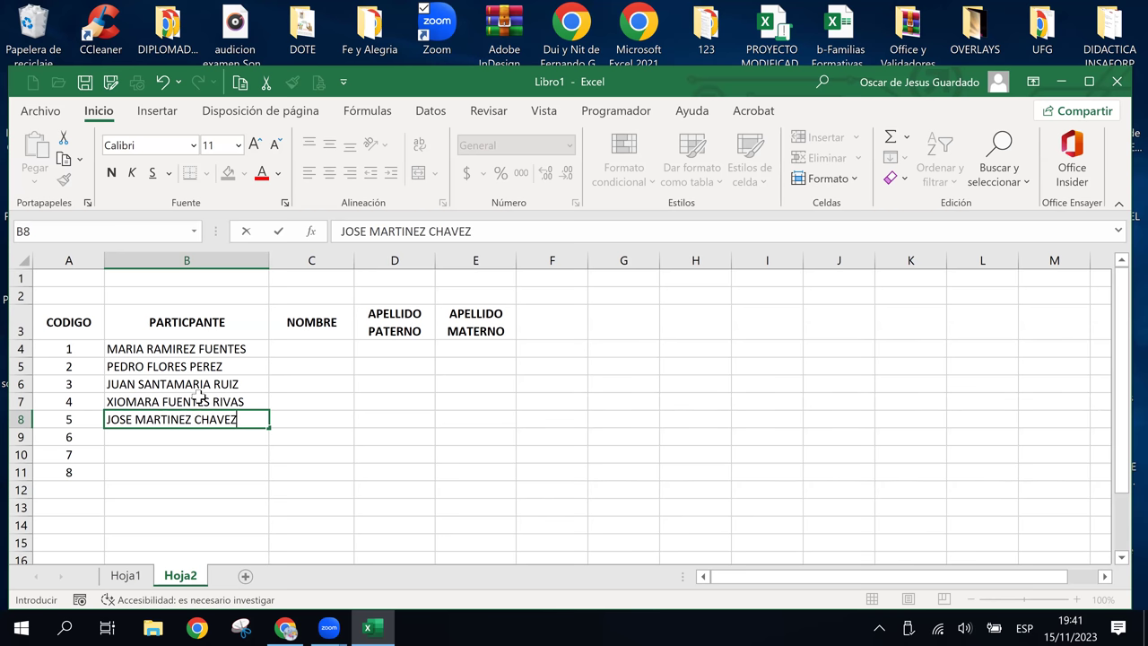
key("Return")
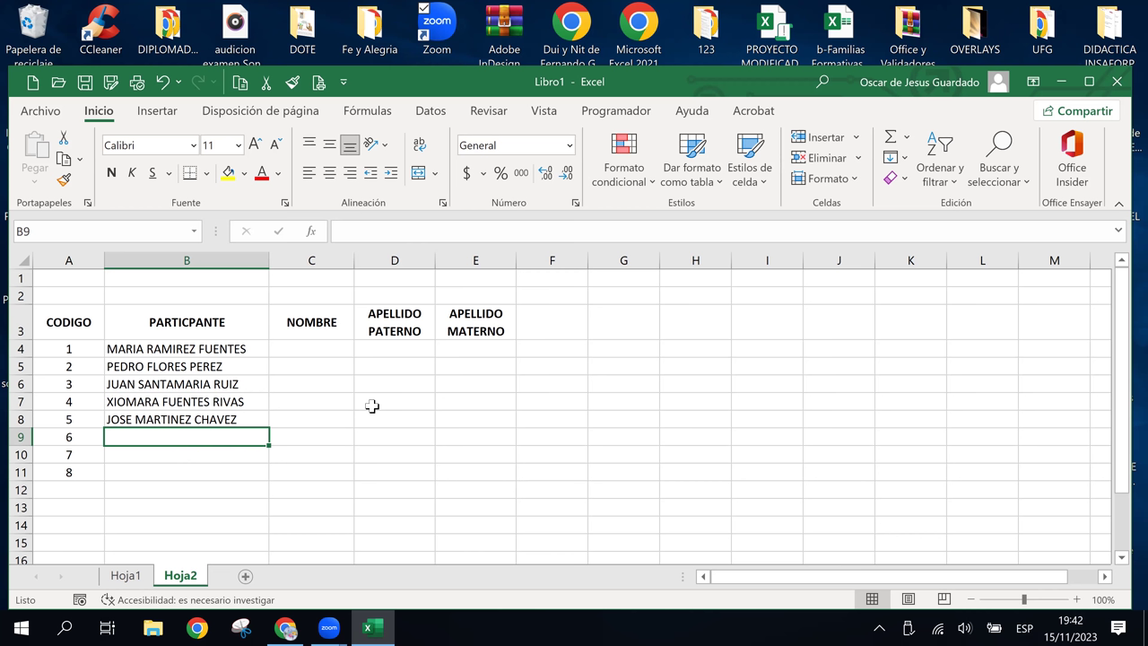
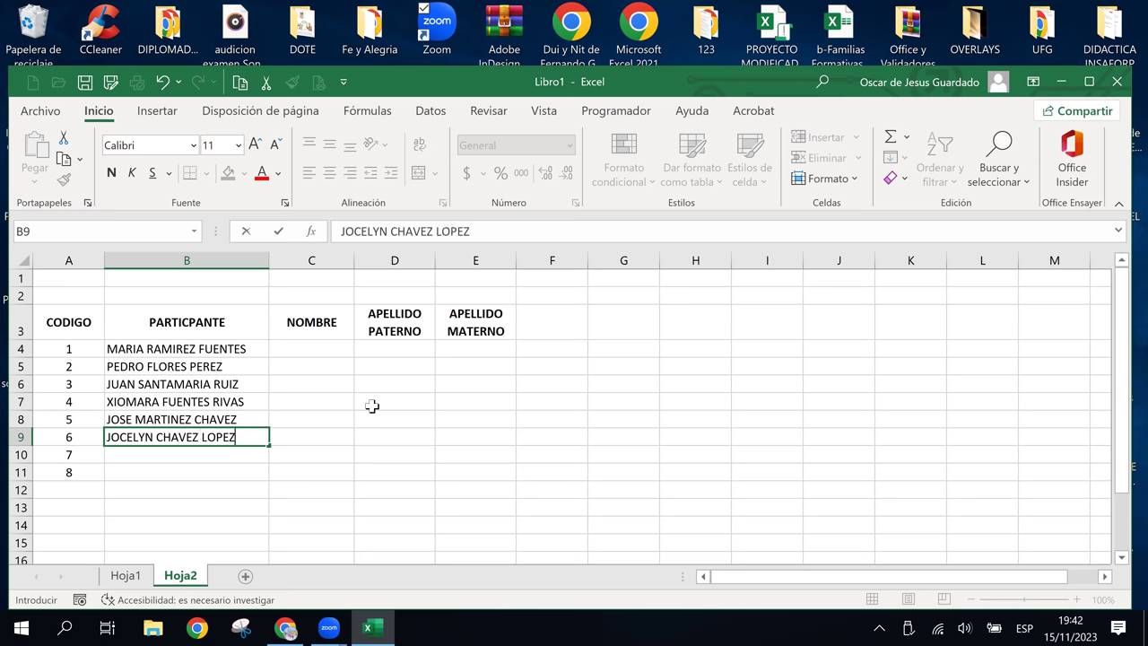
- Enter full names for participants 6, 7 and 8 in B9:B11, fixing a surname typo
key("Return")
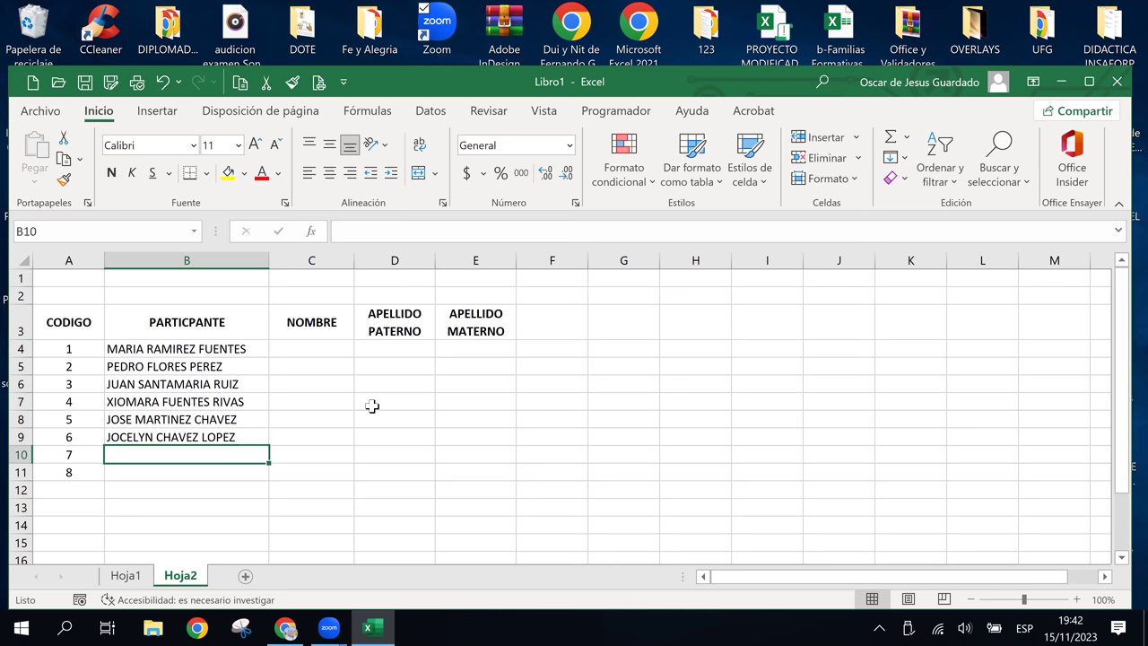
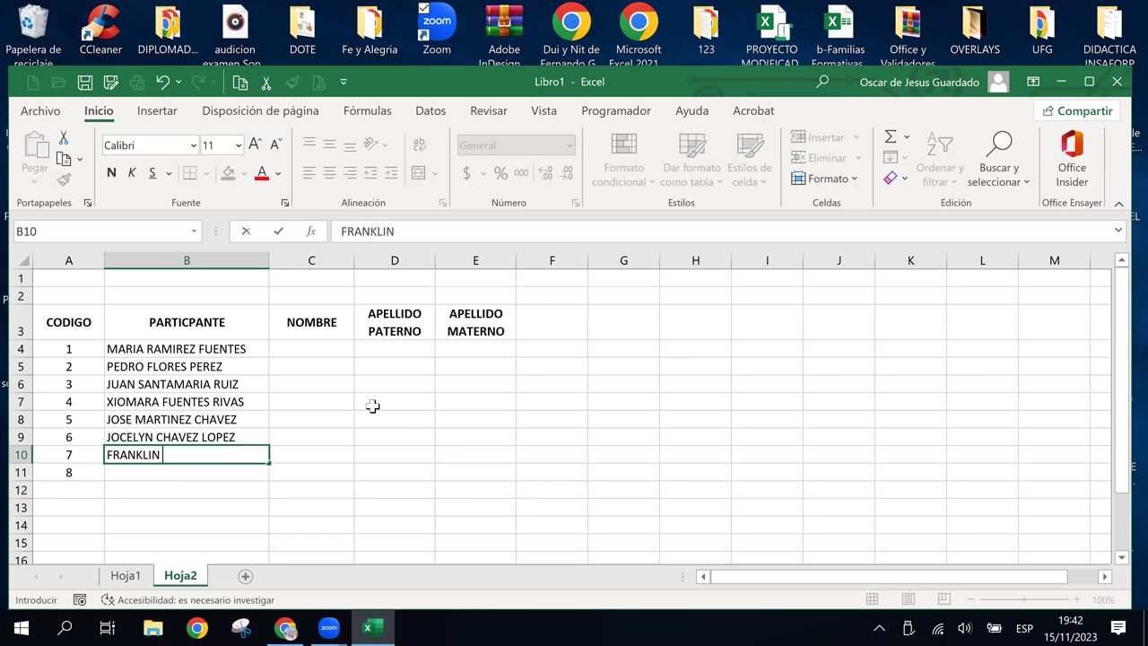
key("Return")
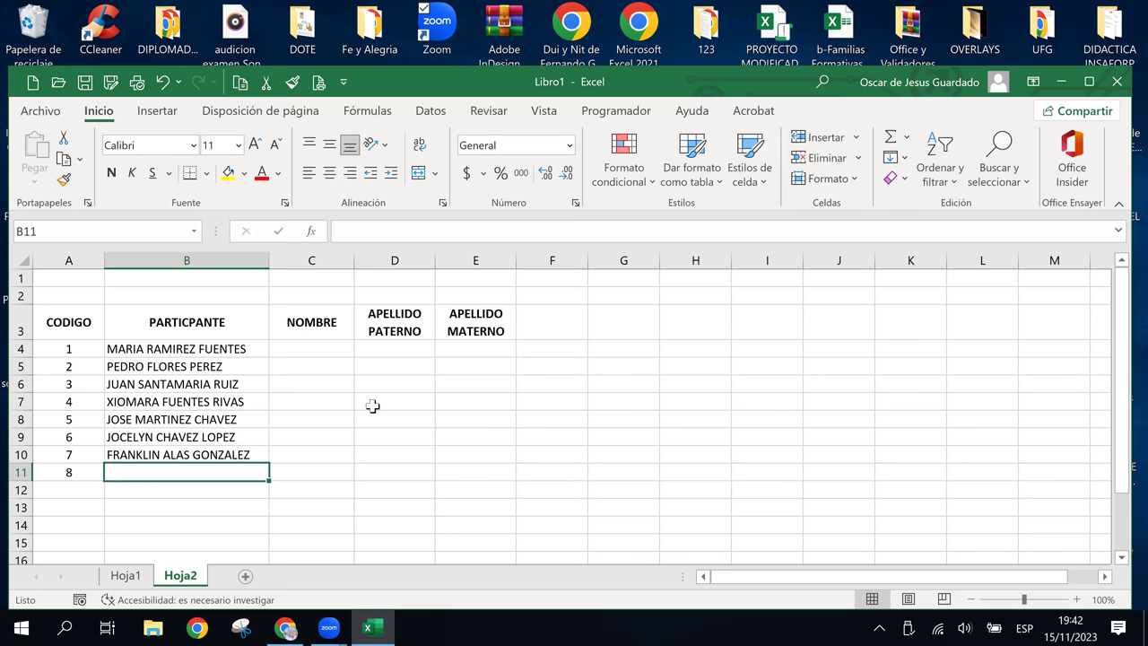
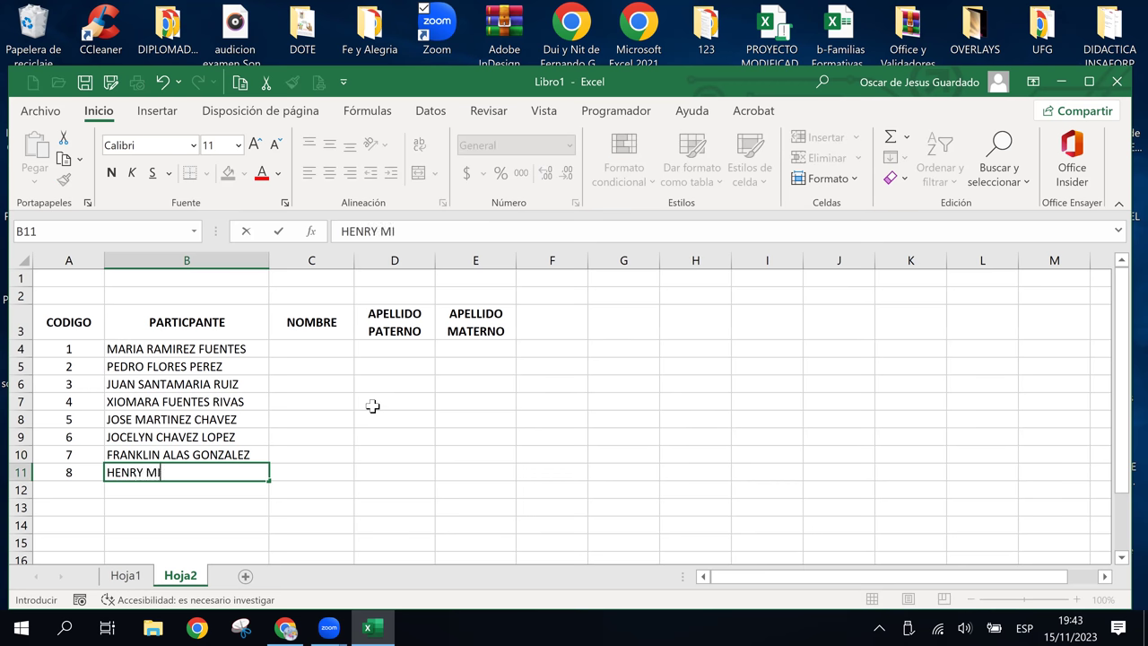
key("Return")
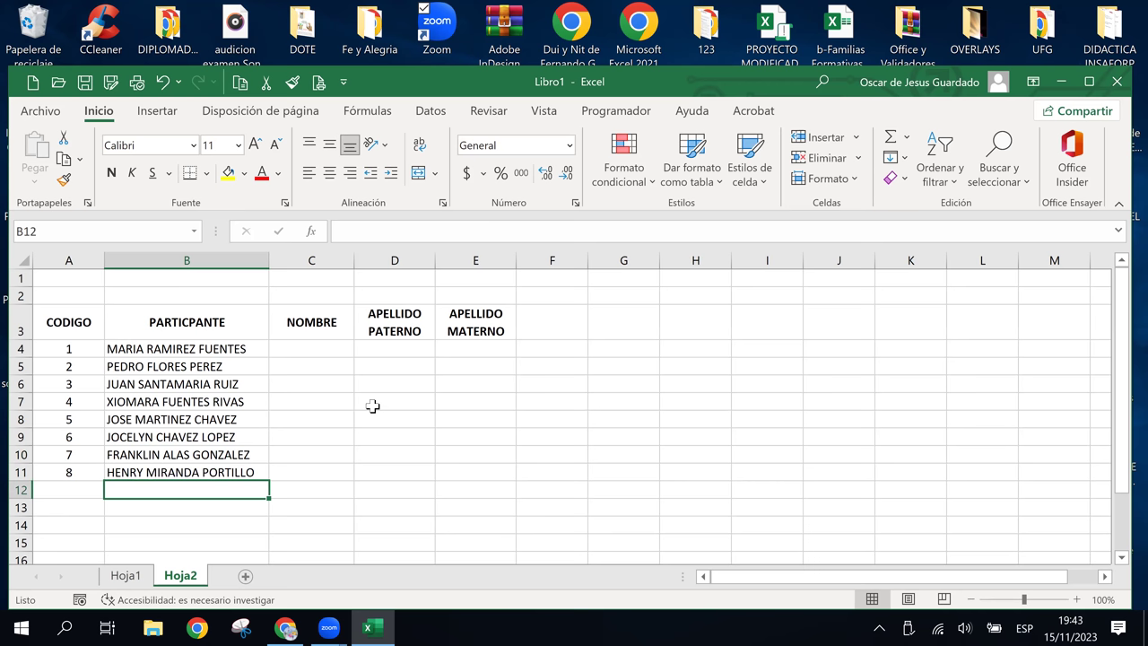
- Rename the B3 header from PARTICPANTE to PARTICPANTES
key("Up")
key("Up")
key("Up")
key("Up")
key("Up")
key("Up")
key("Up")
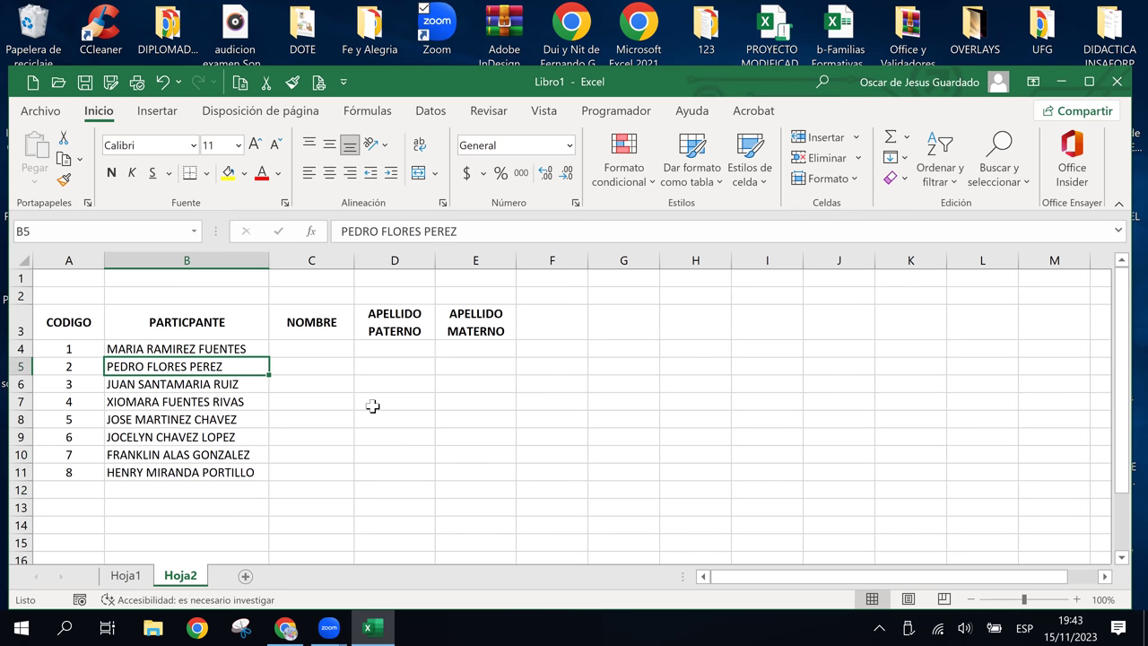
key("Up")
key("Up")
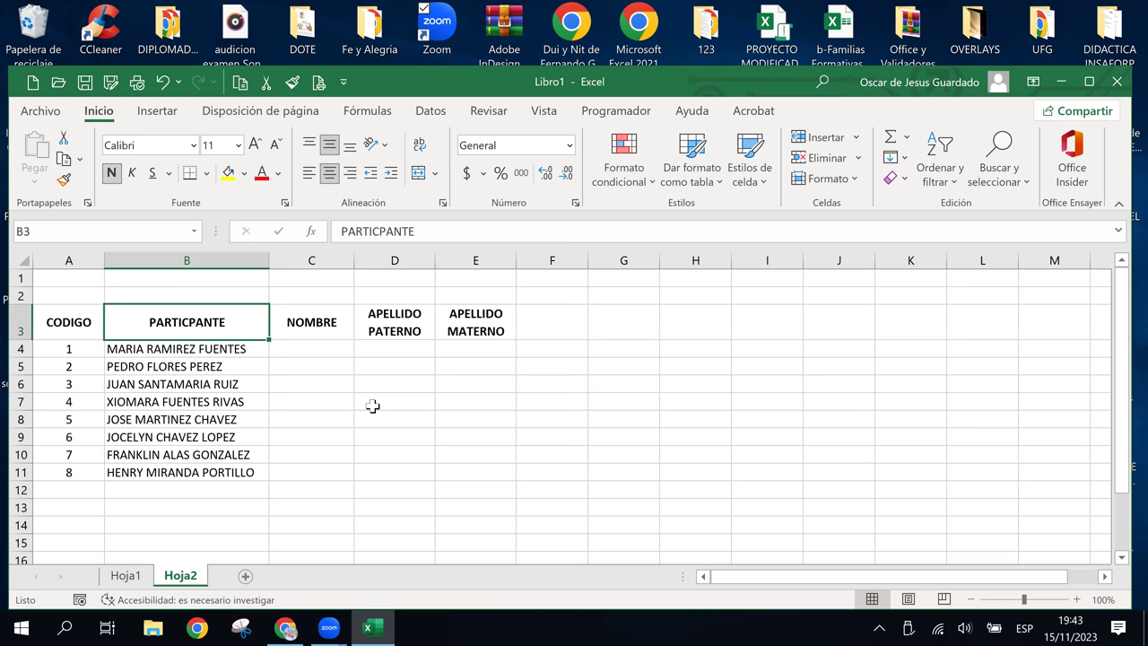
key("F2")
type("S")
key("Return")
- Type a TELEFONO header into the empty cell F3 after APELLIDO MATERNO
key("Down")
key("Up")
key("Right")
key("Down")
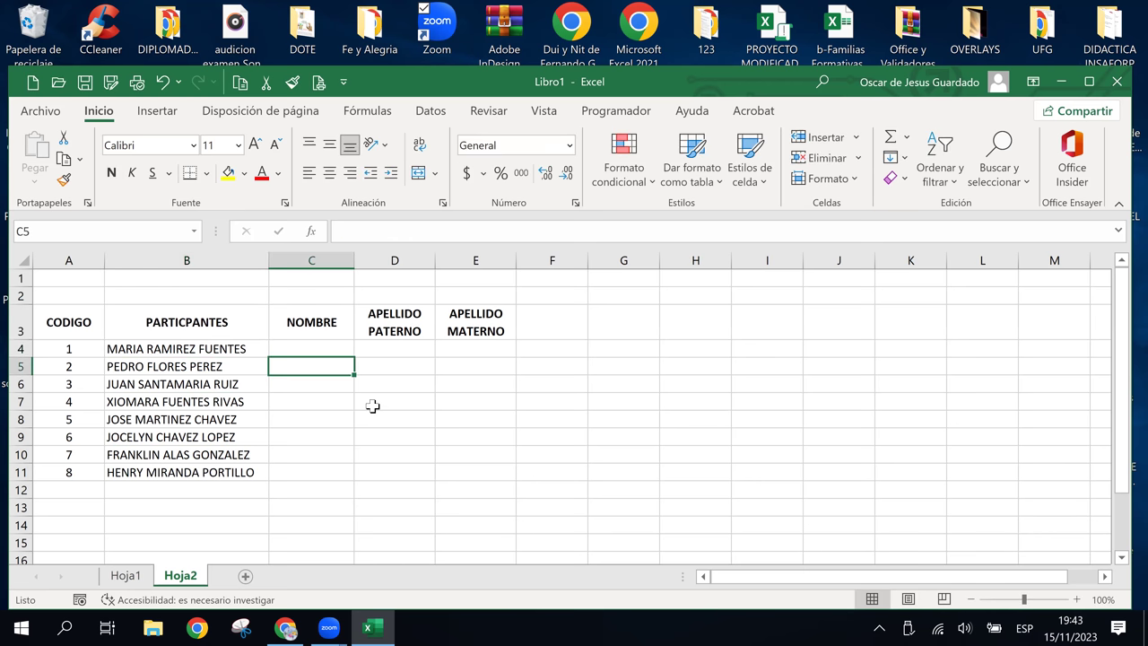
key("Right")
key("Right")
key("Up")
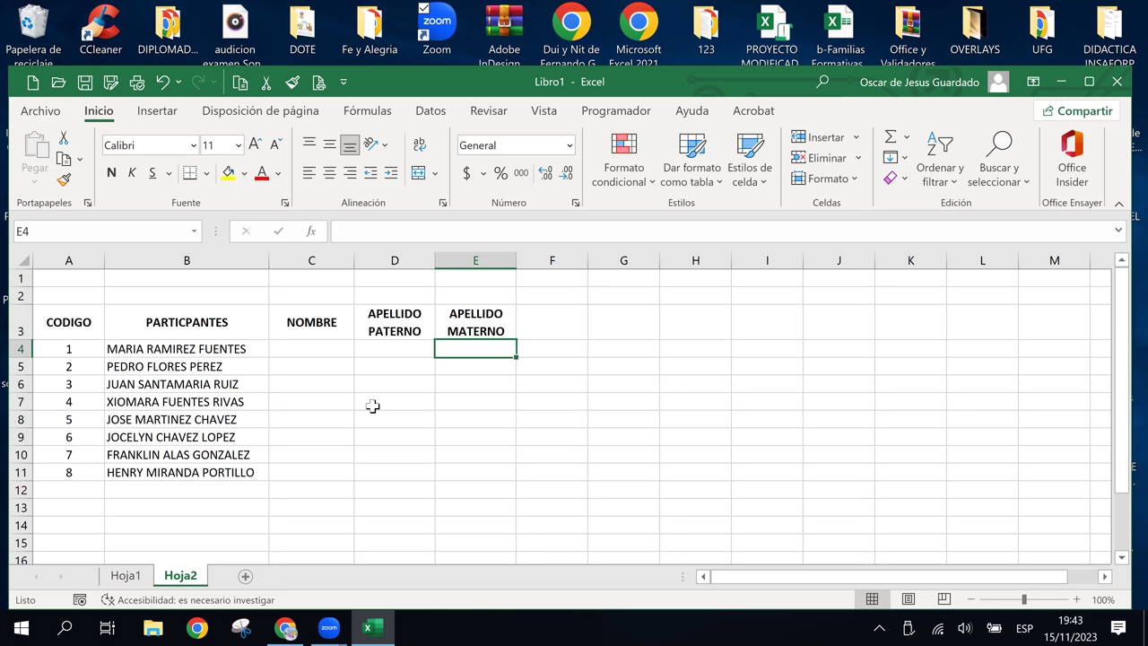
key("Right")
key("Up")
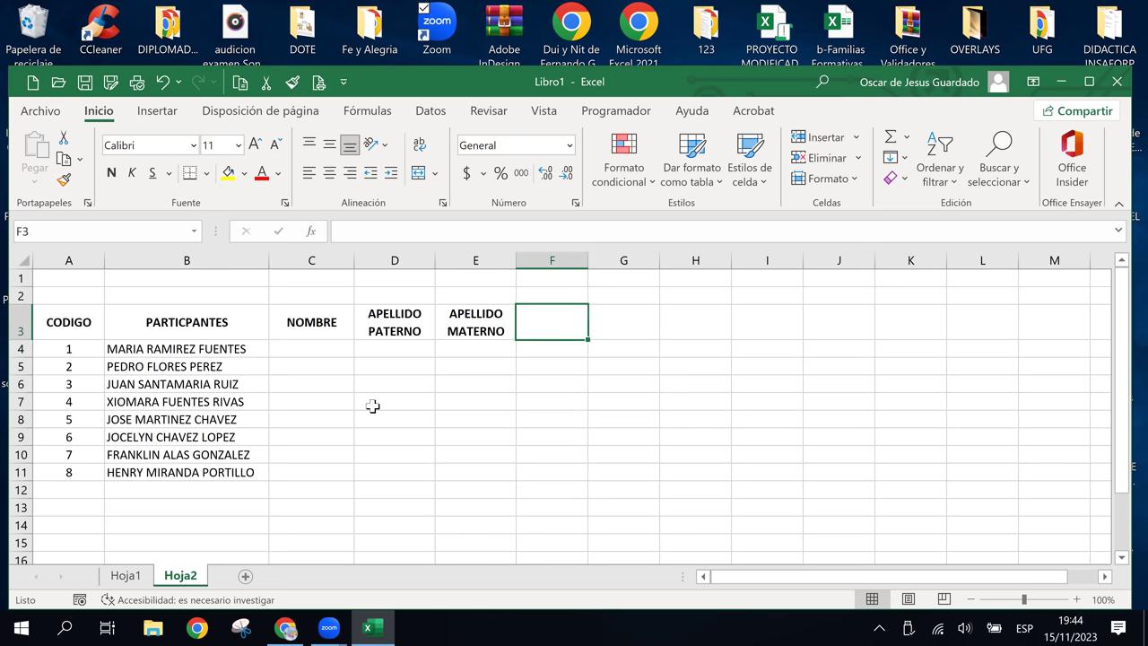
type("TELEFONO")
- Add a TELEFONO COD PAIS header in G3 and wrap it onto two lines
key("Tab")
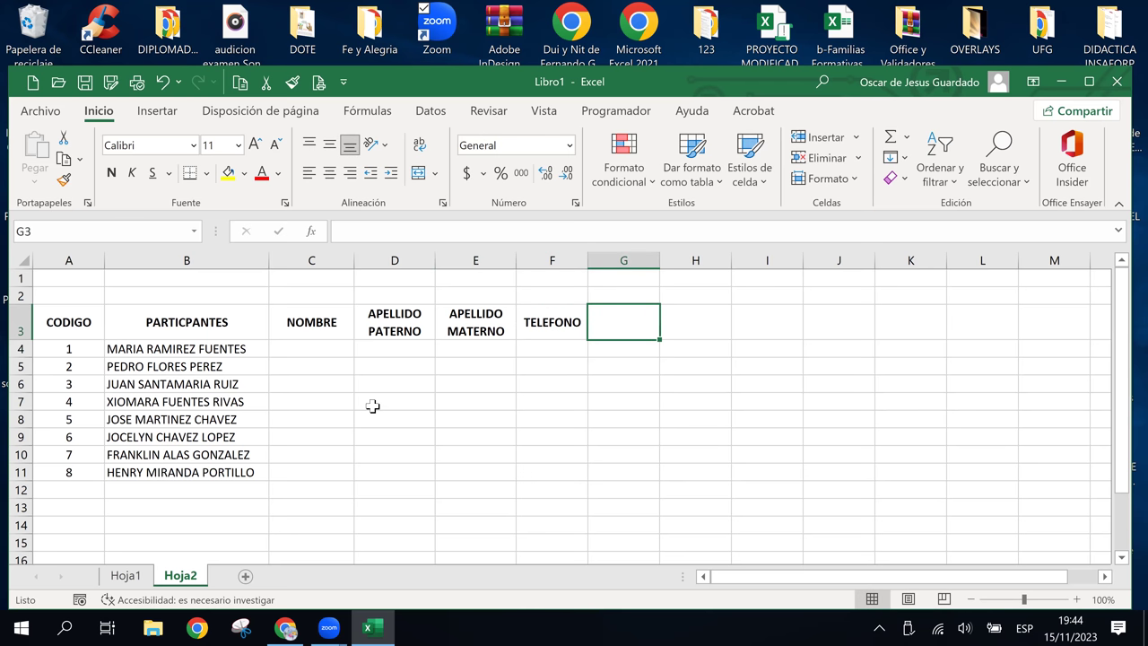
type("TELEFONO ")
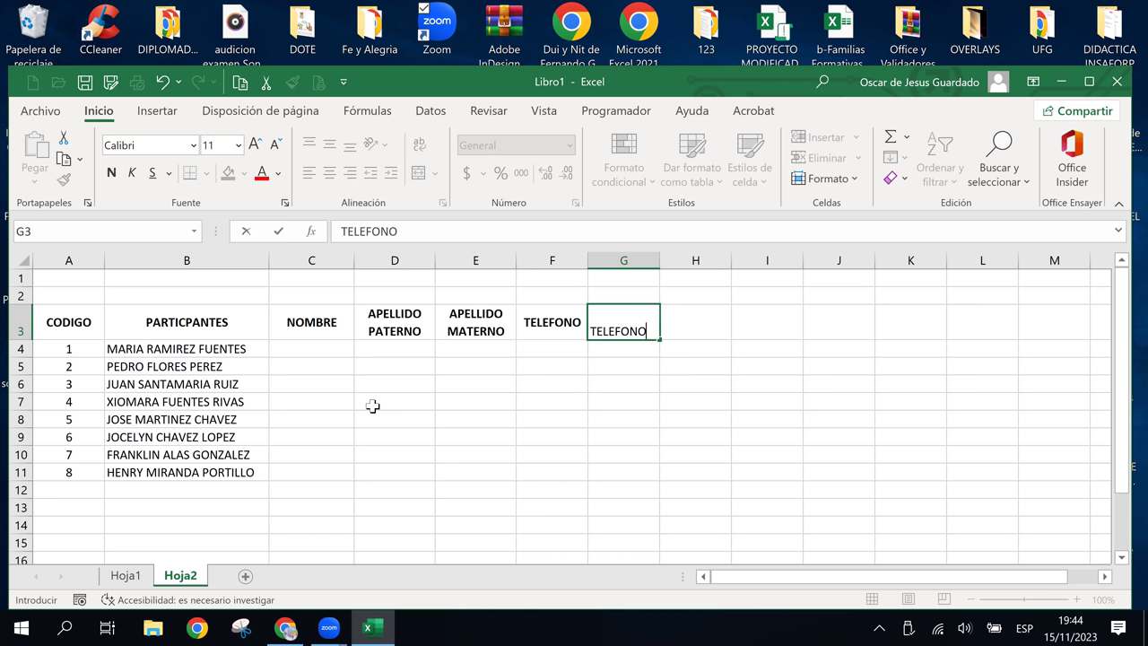
type("COD ")
type("PAIS")
key("Return")
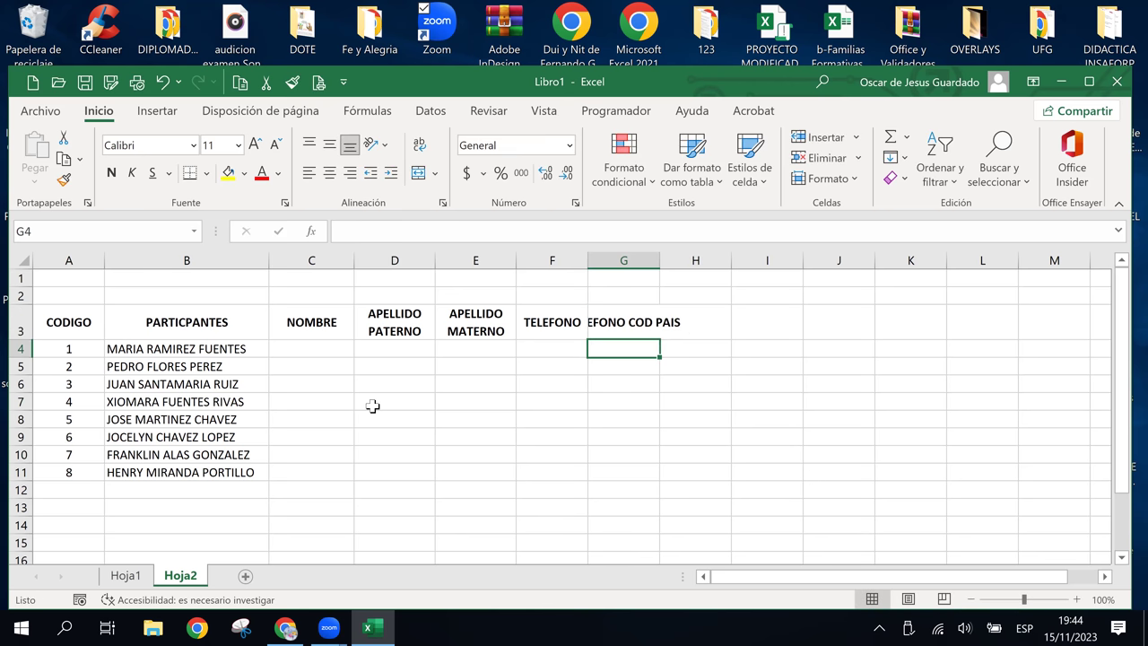
left_click(628, 324)
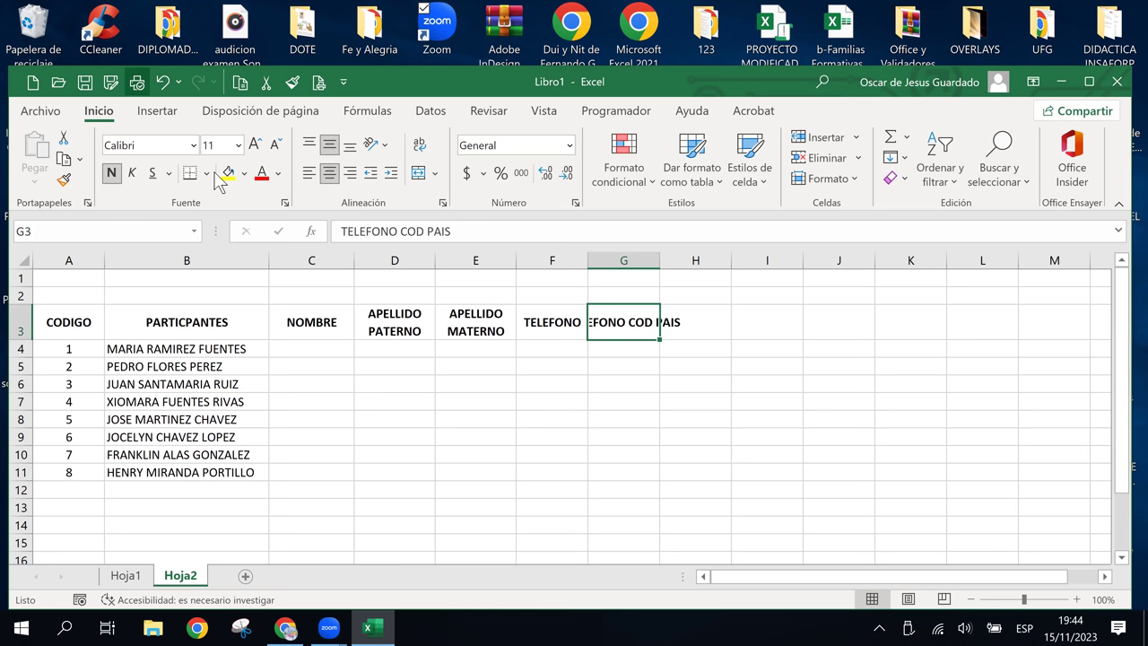
left_click(419, 144)
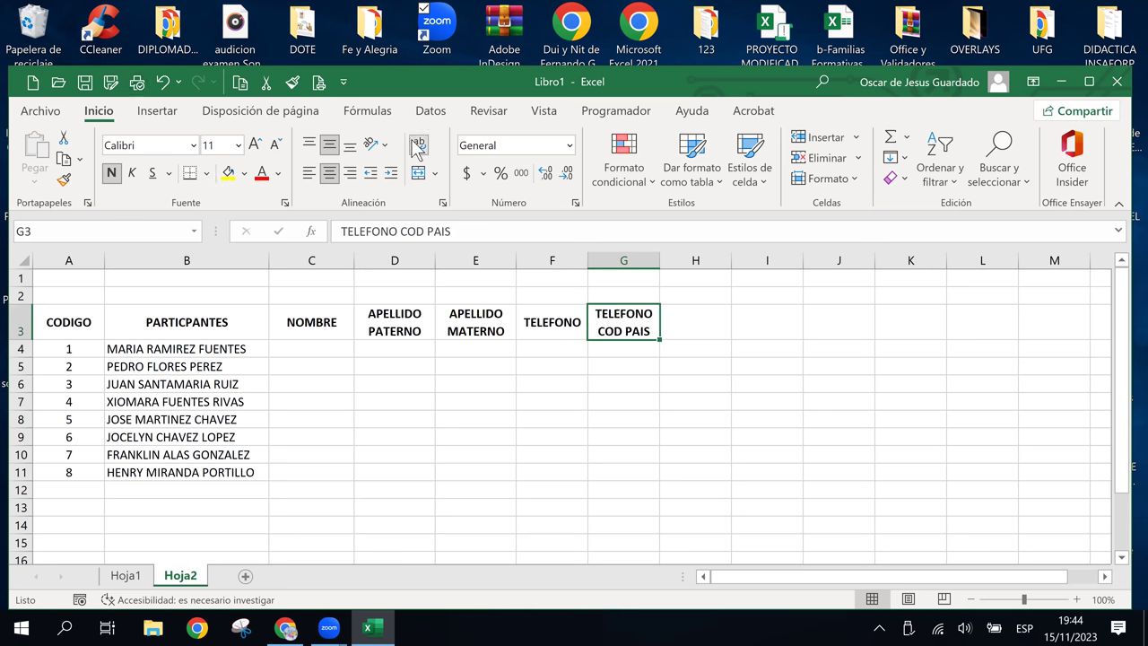
left_click(544, 511)
left_click(557, 350)
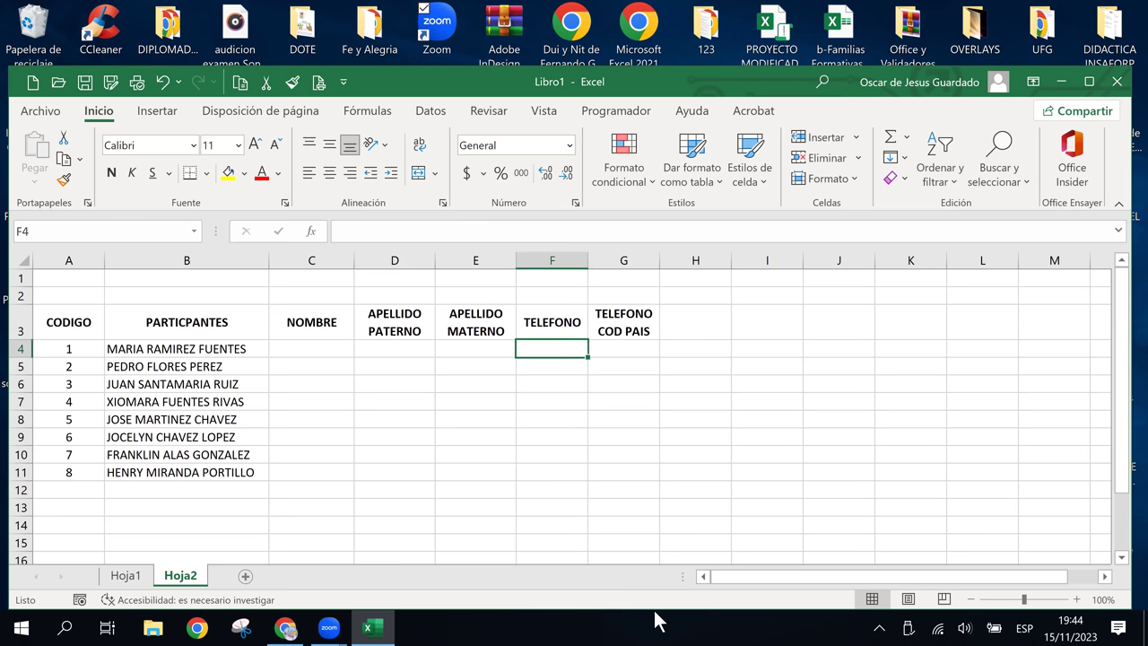
- Enter the first participant's eight-digit phone number in F4, replacing a stray 50 entry
type("50")
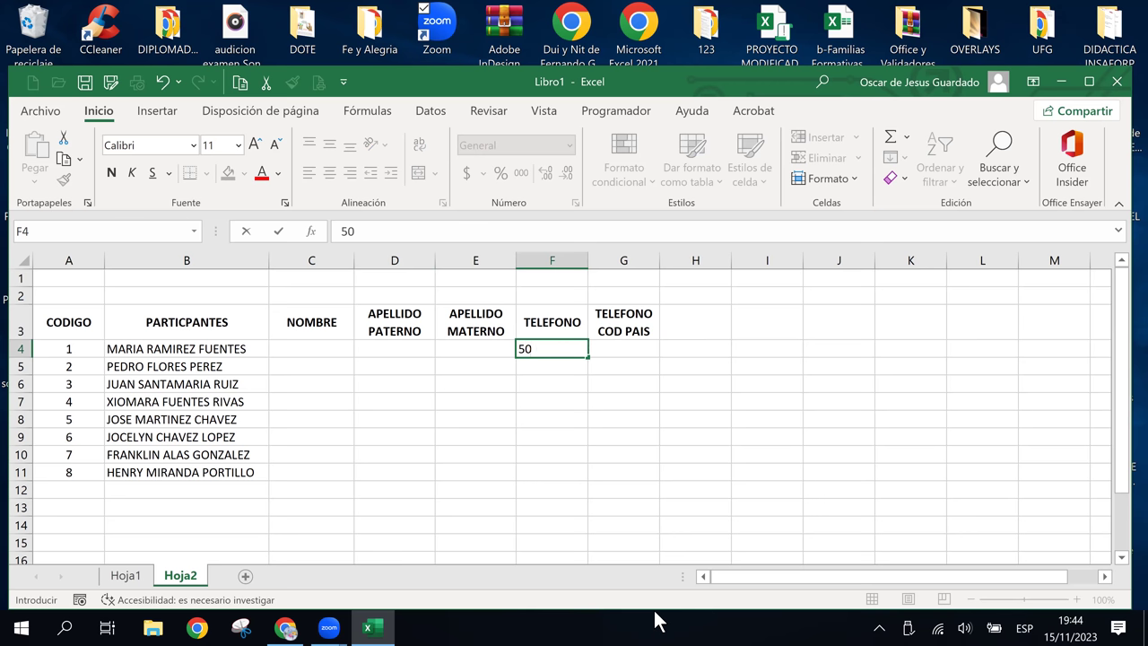
key("ctrl+Return")
key("Up")
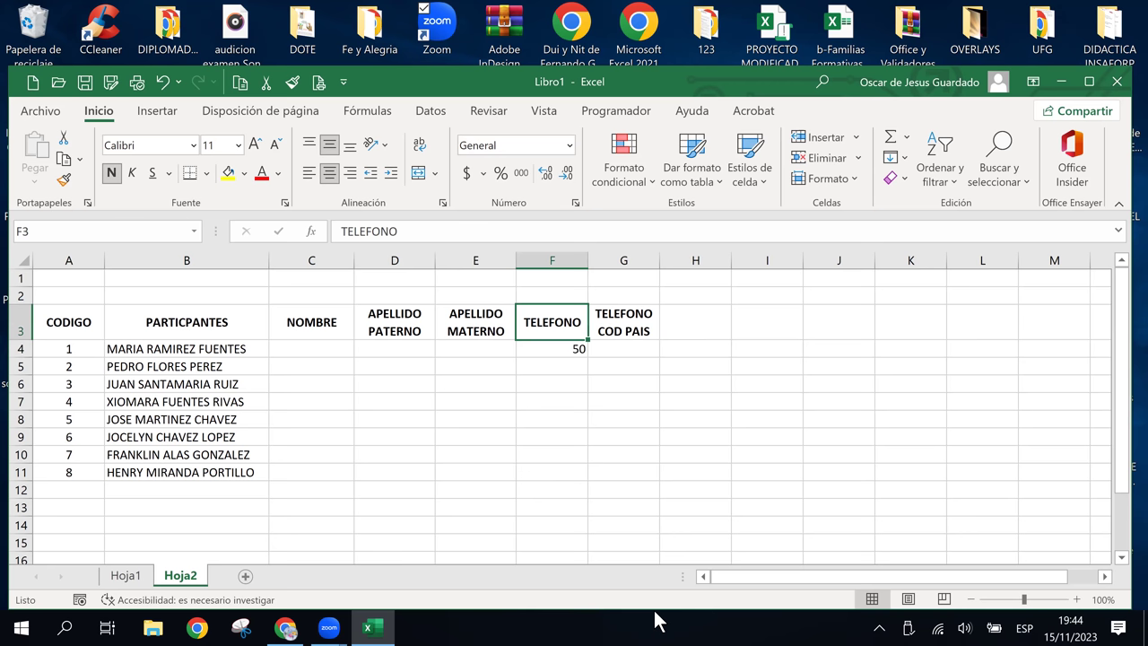
key("Down")
key("Up")
key("Up")
key("Down")
key("Down")
key("Down")
key("Up")
key("Up")
key("Up")
key("Down")
key("Down")
key("Down")
key("Up")
key("Up")
key("Down")
key("Delete")
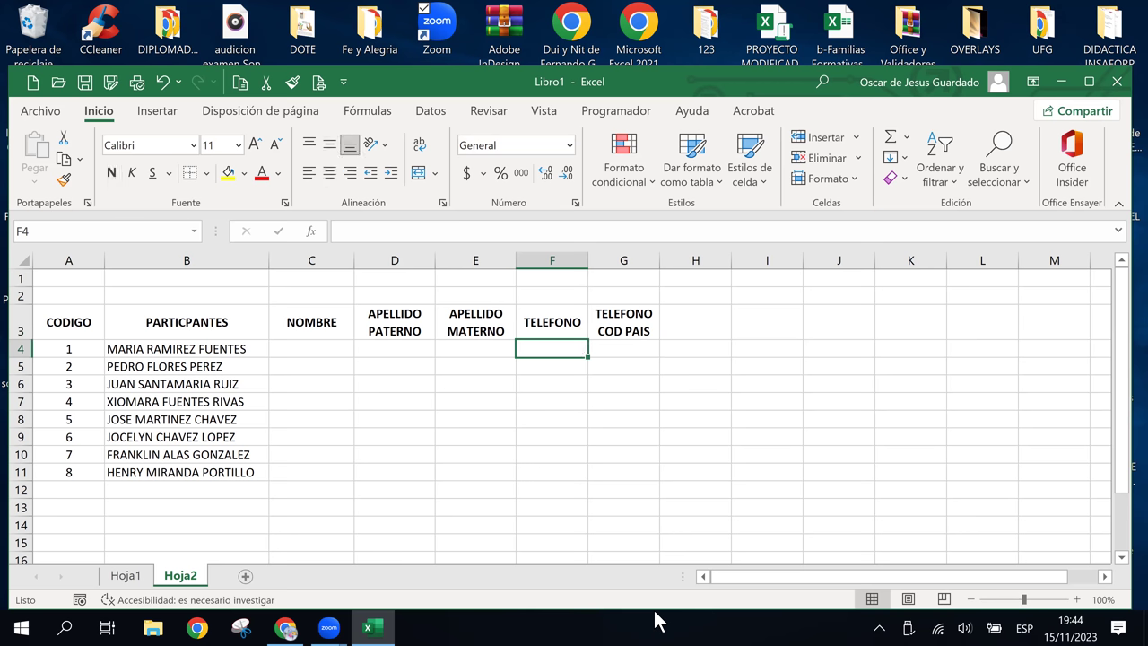
type("7894")
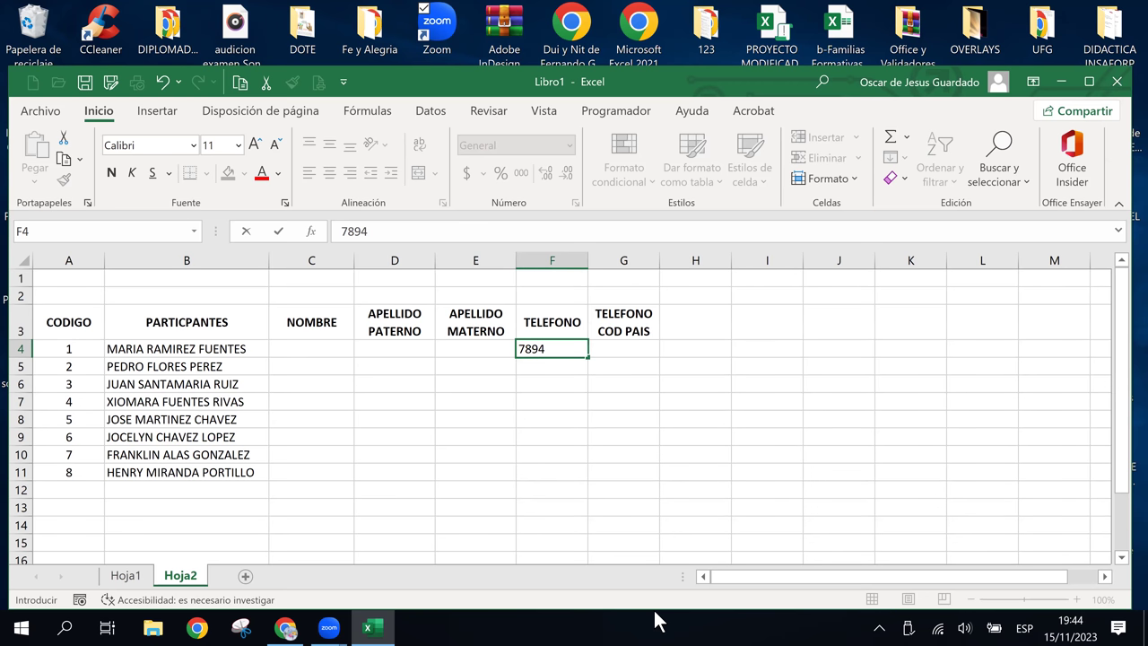
type("2513")
key("Return")
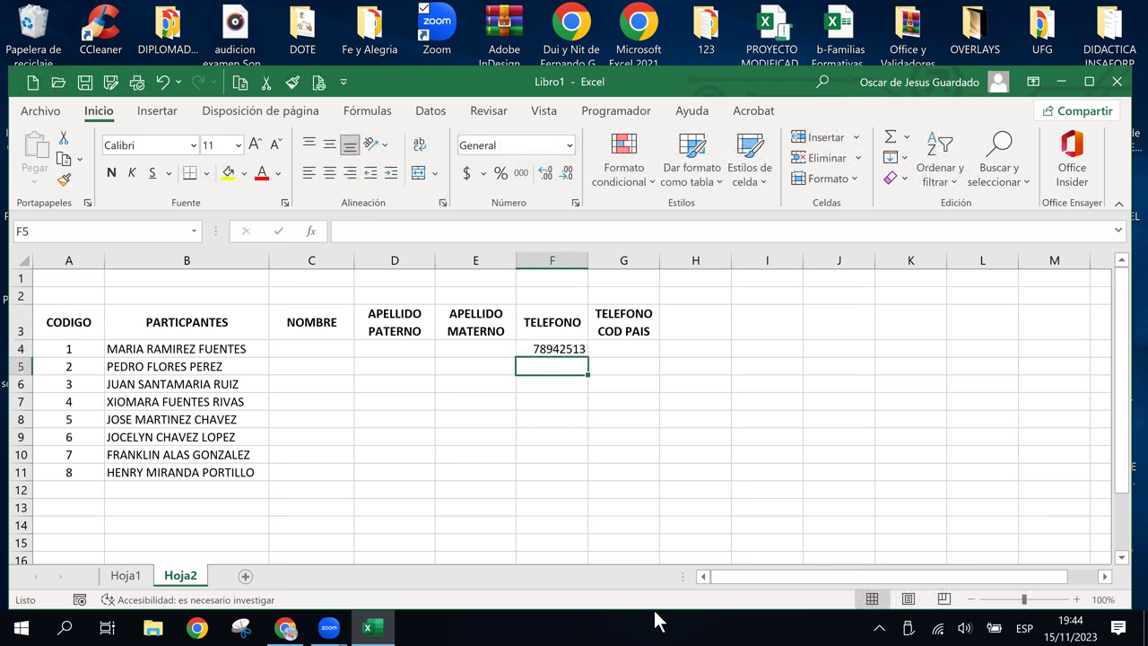
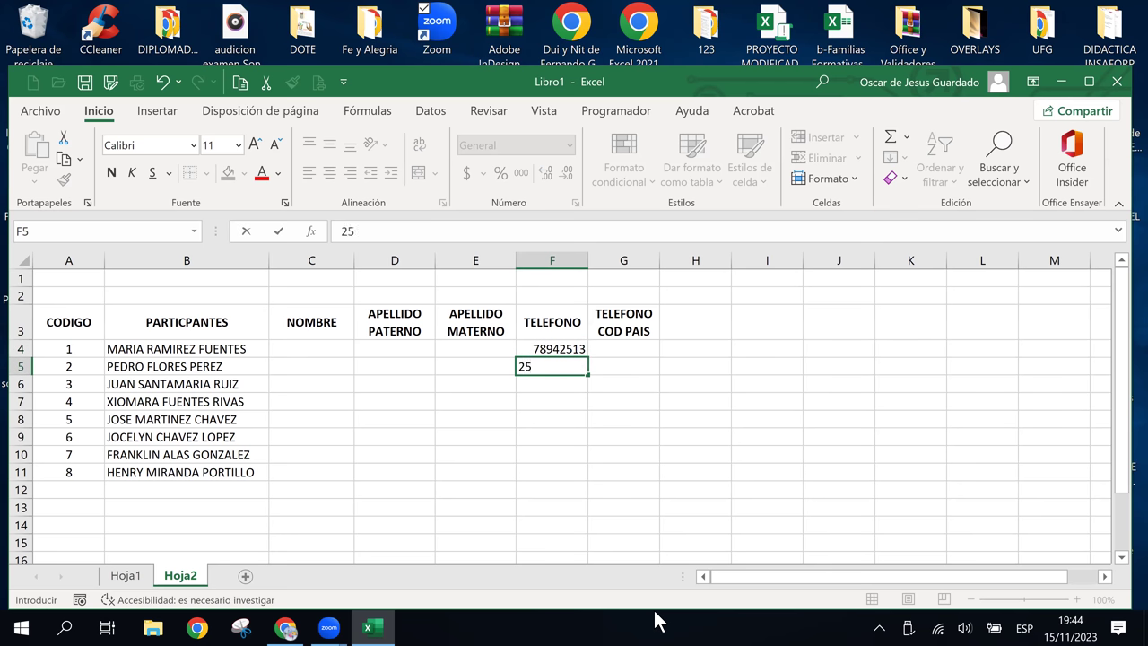
- Enter eight-digit phone numbers for participants 2 through 6 in F5:F9
key("BackSpace")
key("BackSpace")
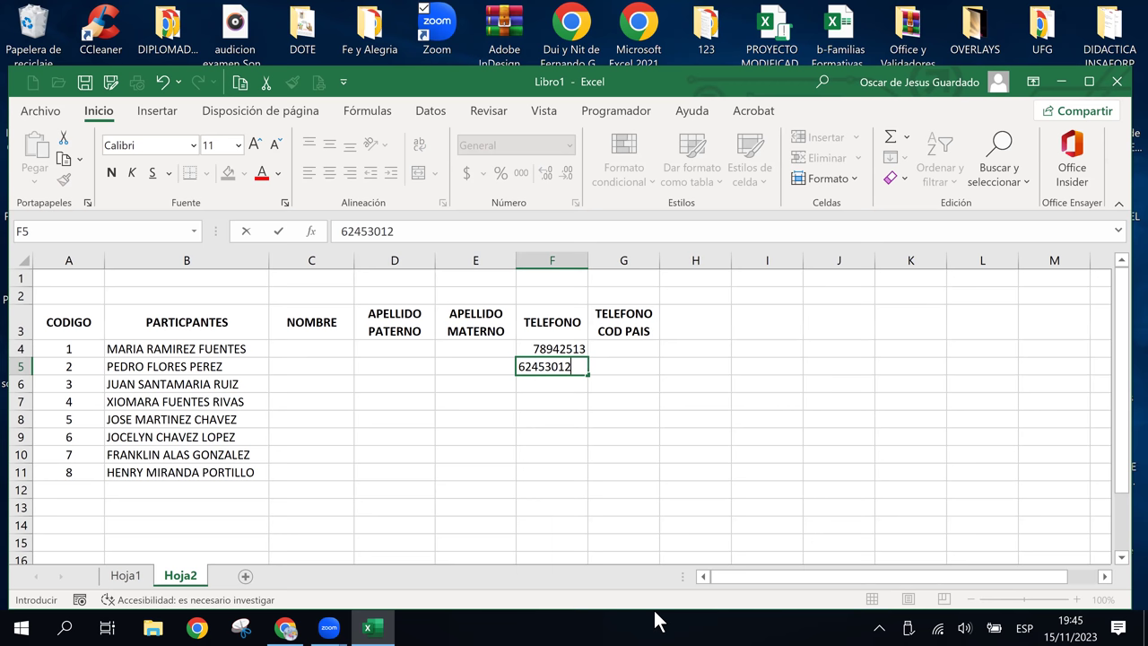
key("Return")
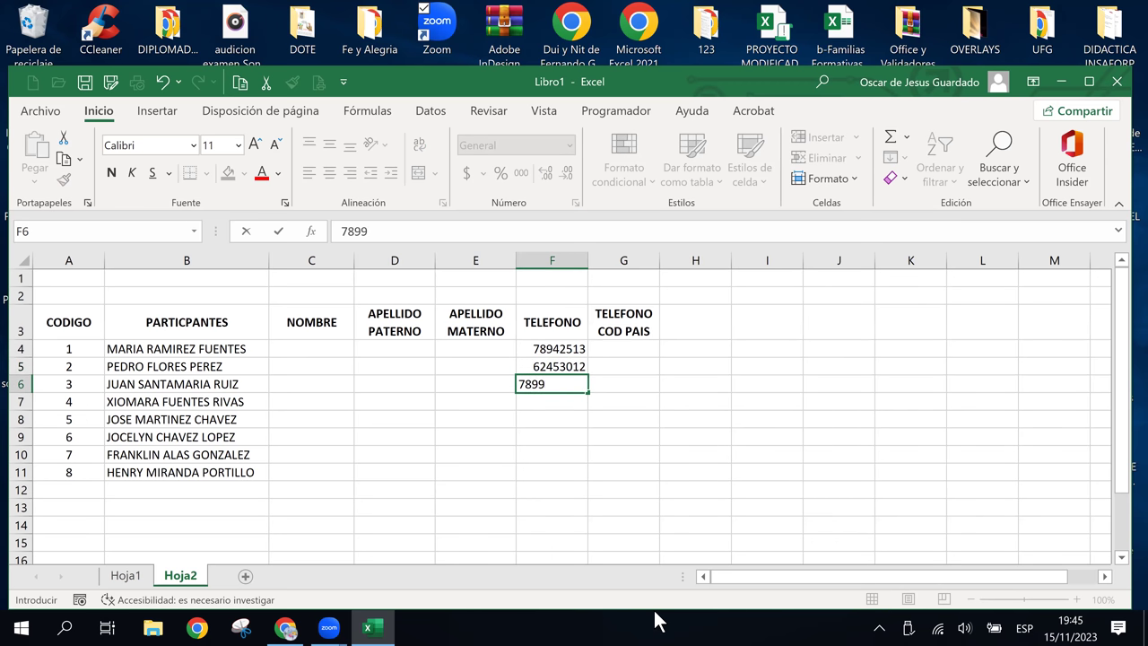
key("Return")
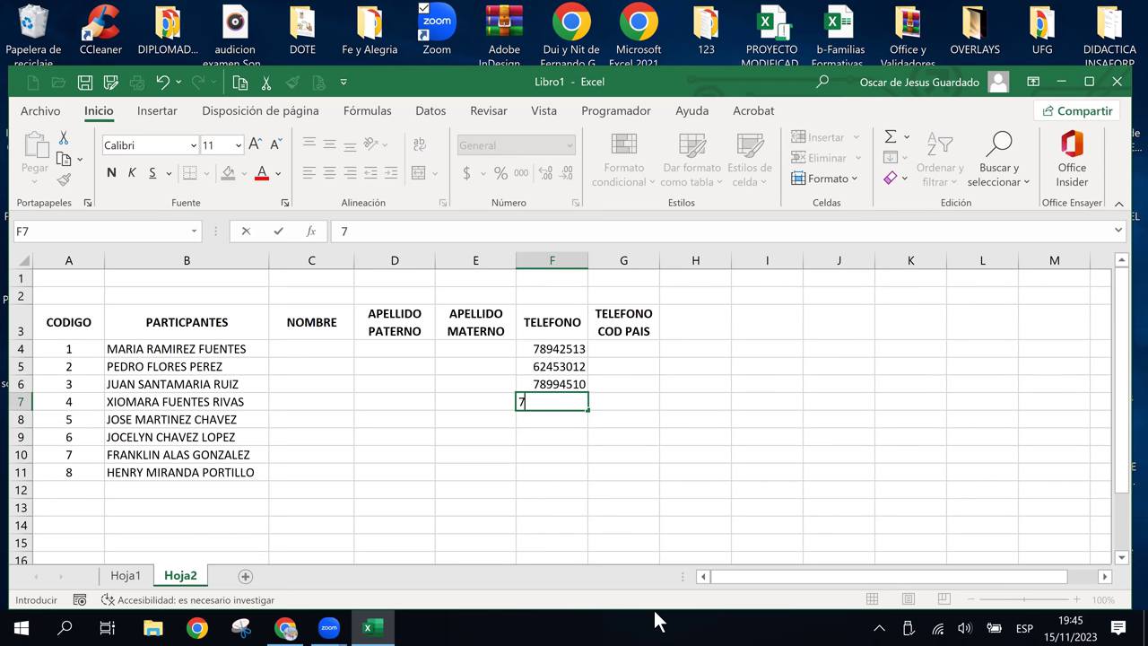
key("Return")
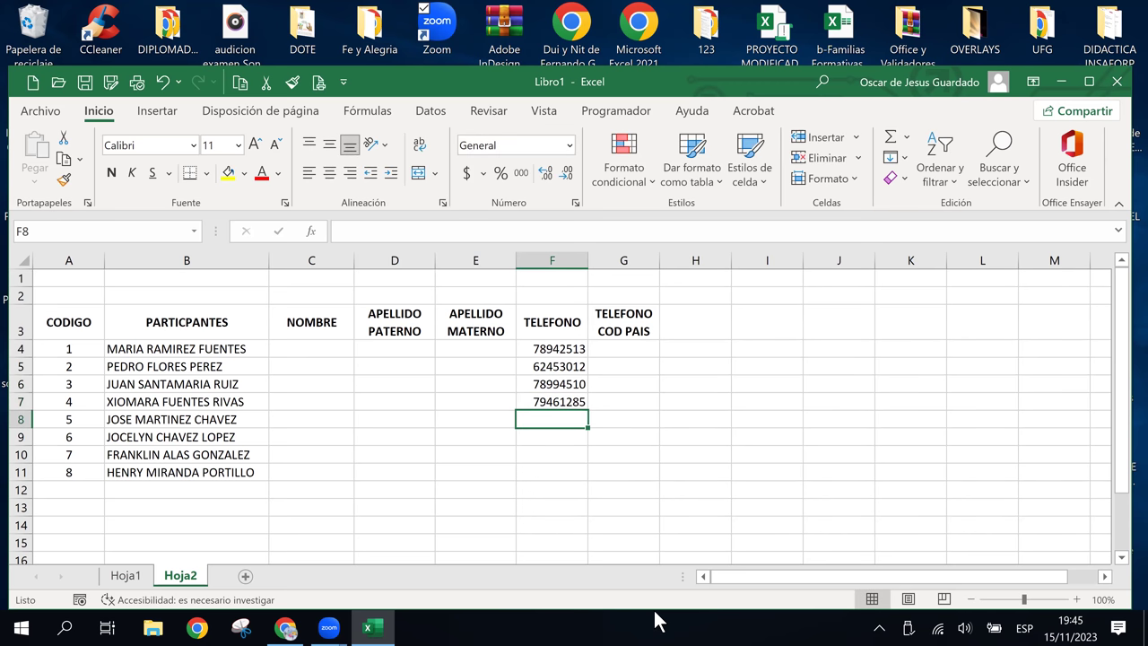
key("Return")
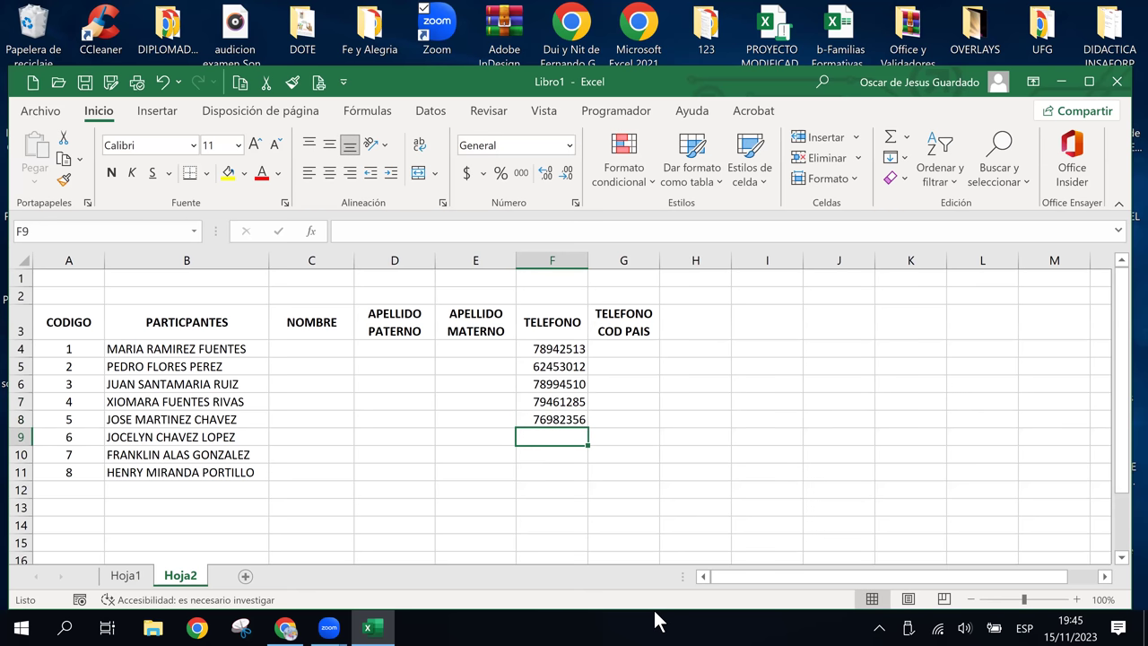
key("Return")
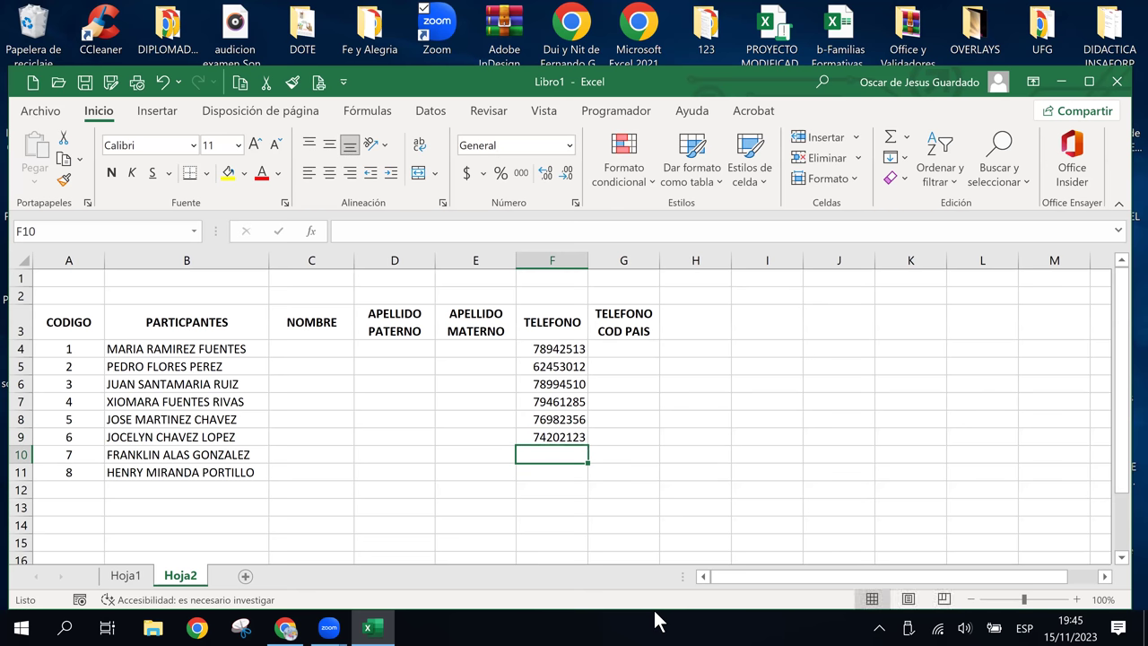
- Enter the last two phone numbers, retyping the too-short seventh number with eight digits
type("456389")
key("Return")
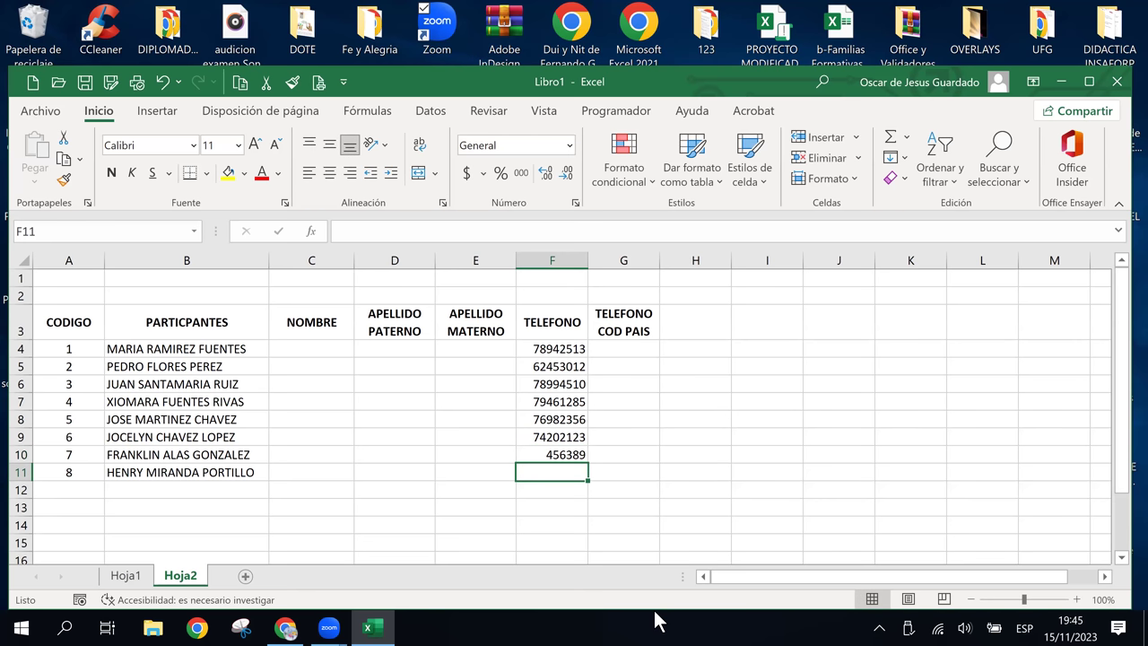
key("Up")
type("74")
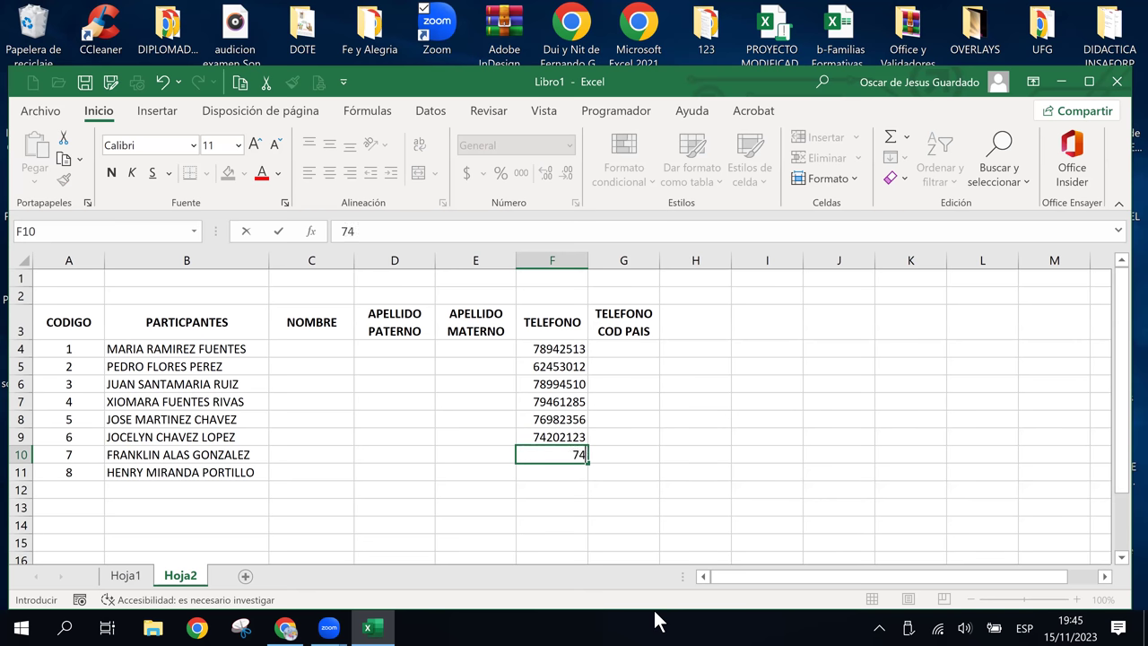
type("256698")
key("Return")
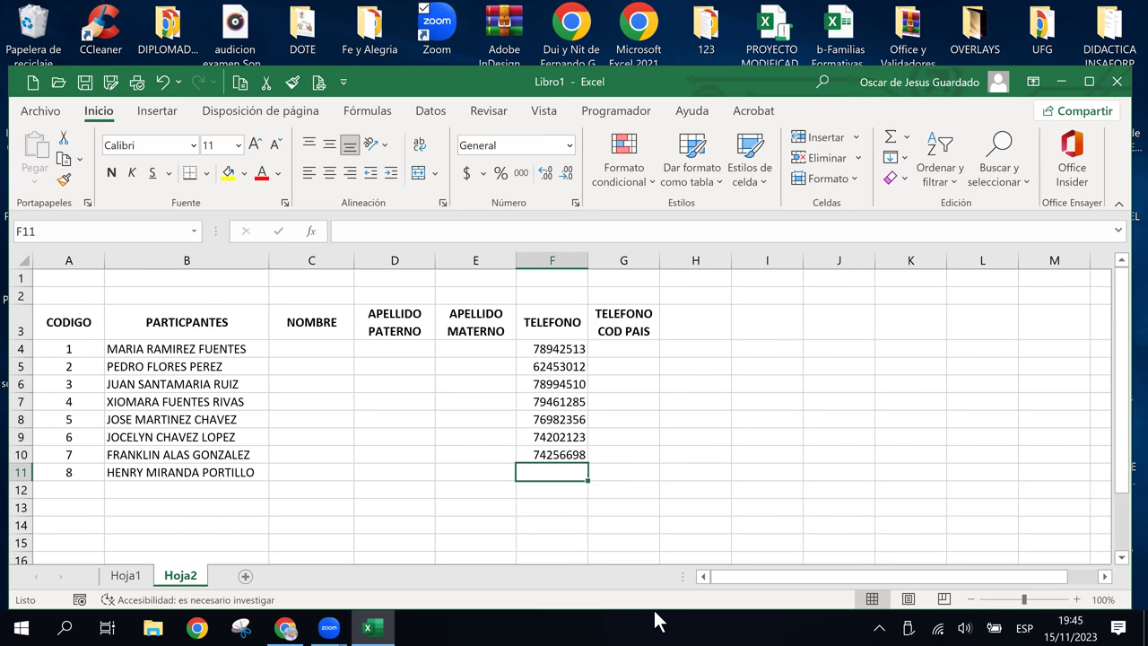
type("7")
type("1205653")
key("Return")
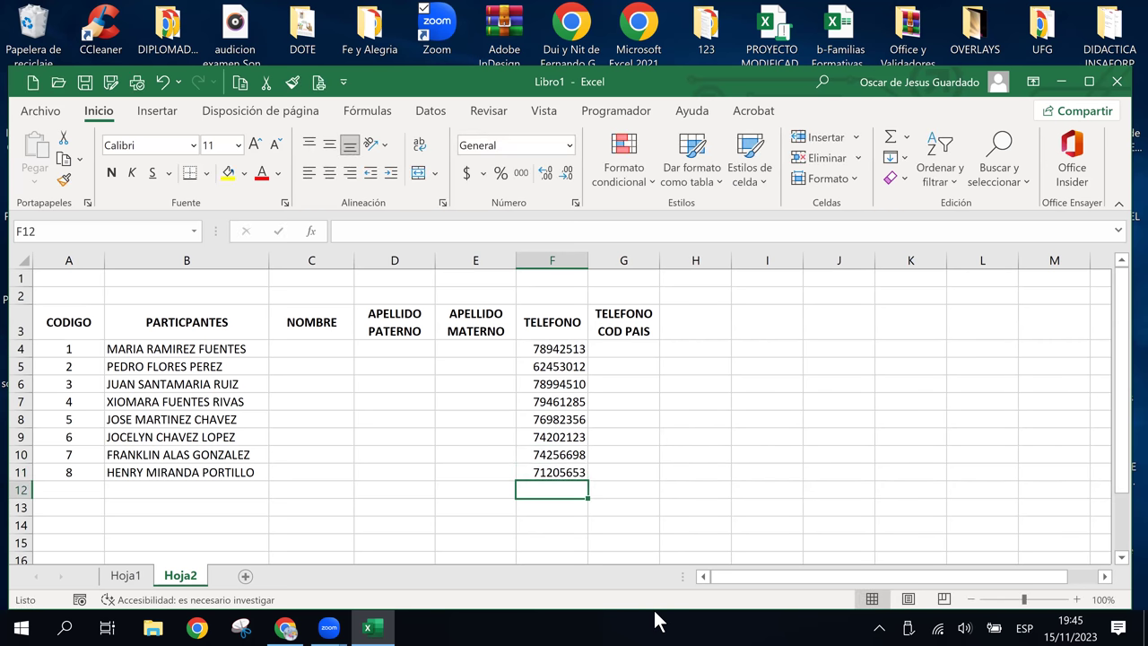
key("Up")
key("Up")
key("Up")
key("Up")
key("Up")
key("Up")
key("Up")
key("Up")
key("Right")
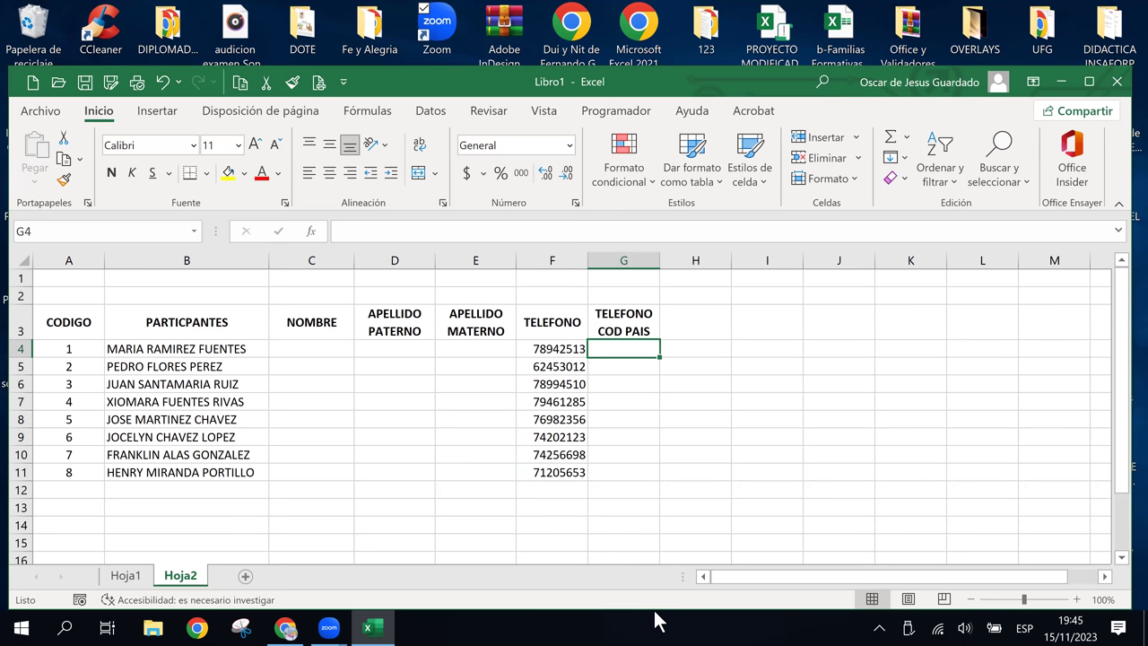
- Move TELEFONO COD PAIS to I3 and add a wrapped TELEFONO CON GUION heading in G3
left_click(631, 328)
left_click_drag(661, 321, 742, 332)
left_click(634, 324)
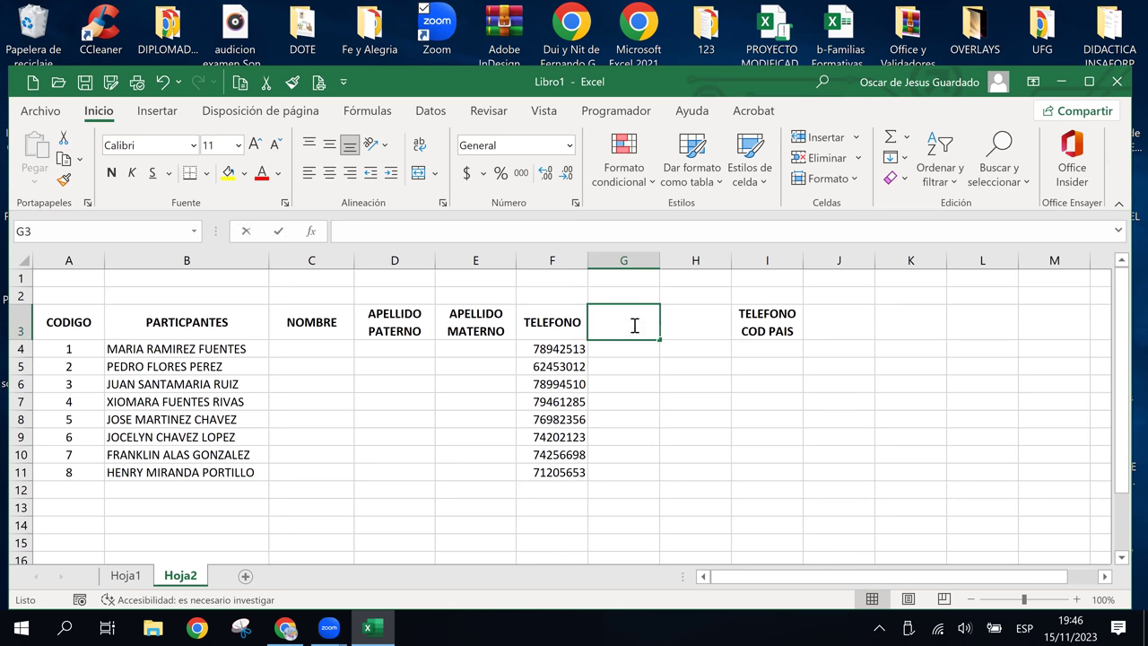
type("TELEFONO C")
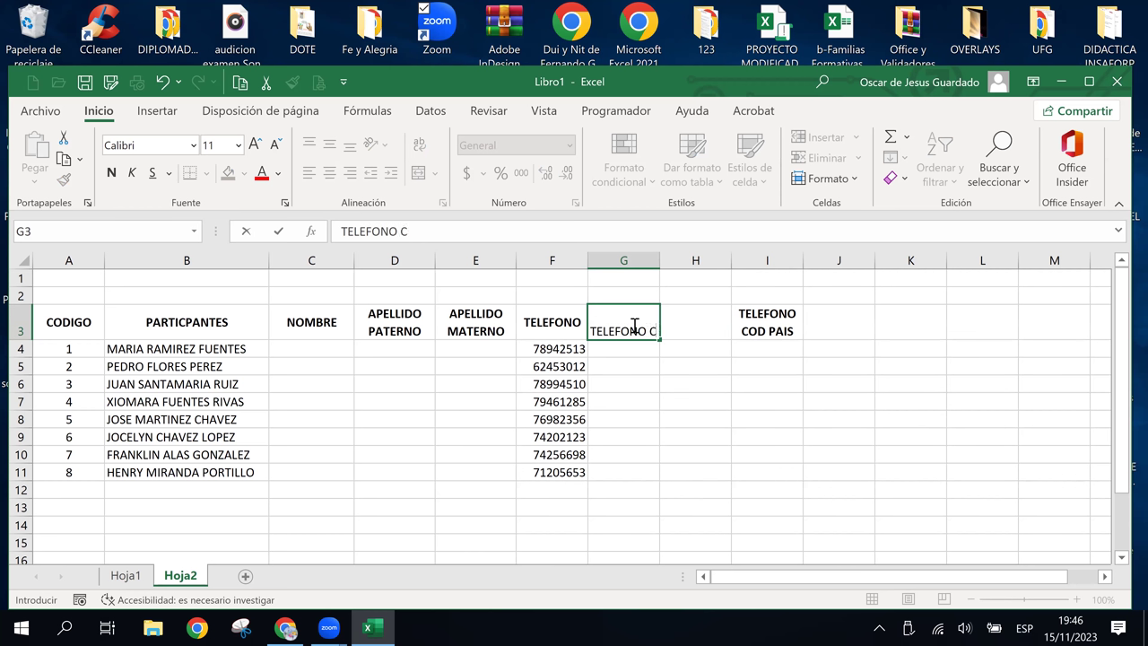
type("ON GU")
type("ION")
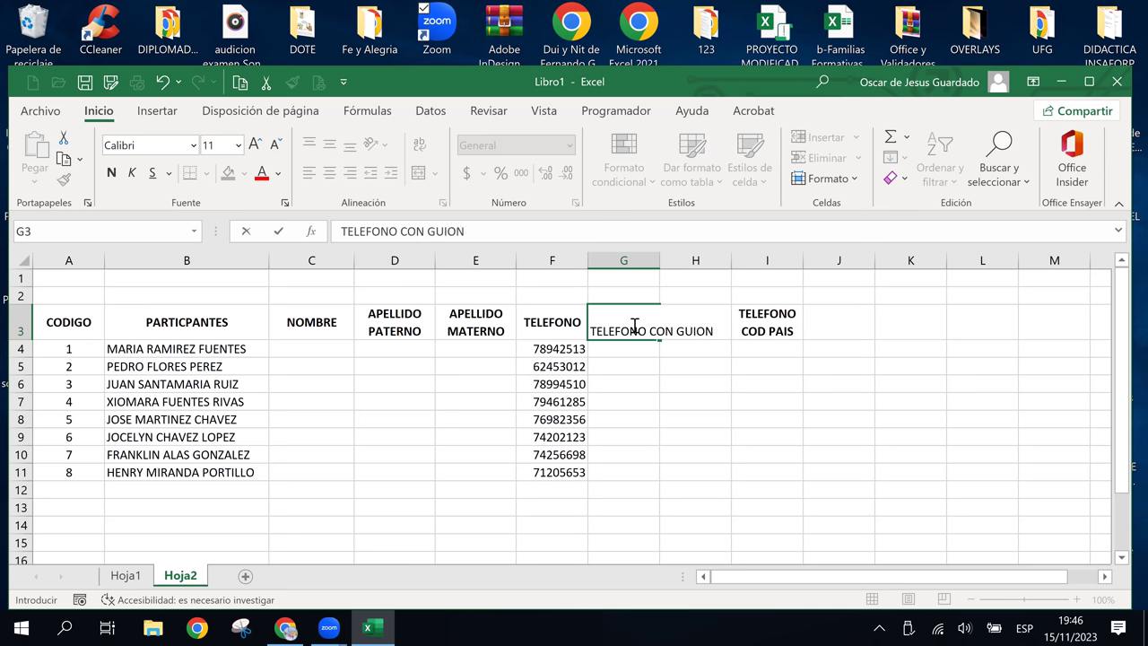
key("Return")
left_click(636, 321)
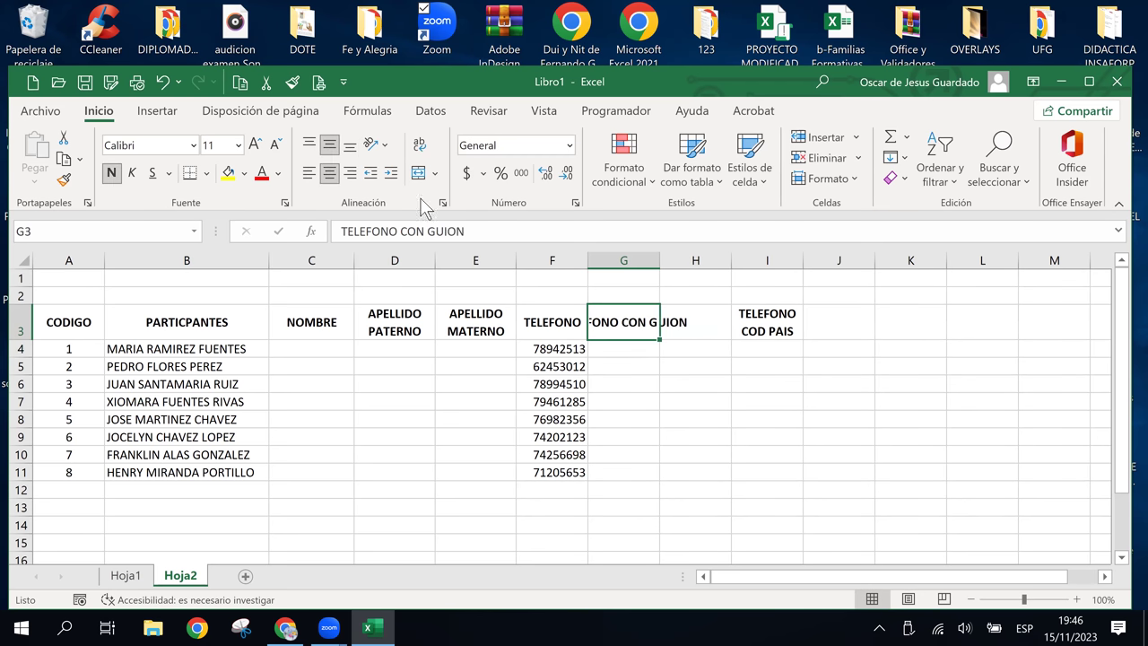
left_click(423, 151)
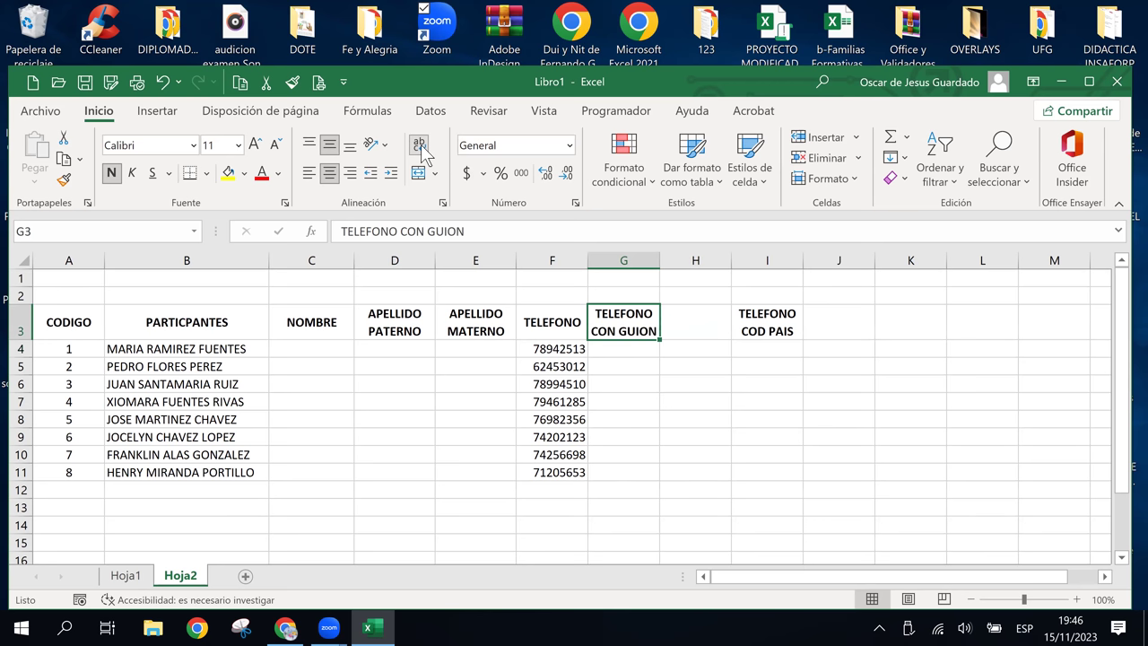
left_click(697, 326)
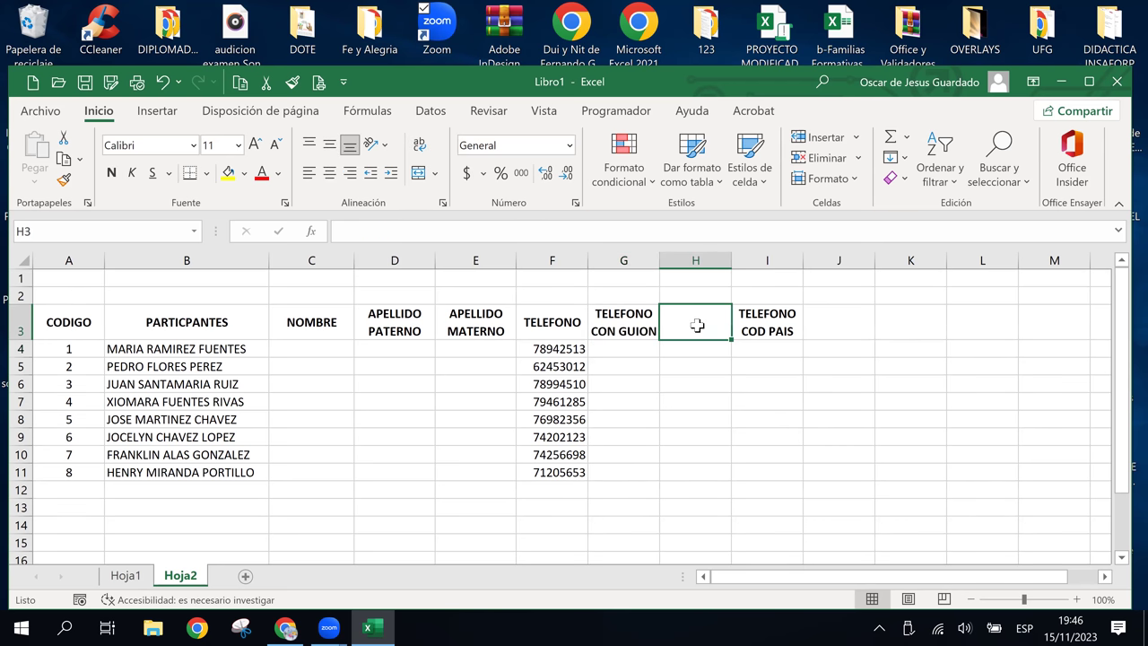
- Copy the TELEFONO heading and all eight phone numbers from column F into H3:H11
left_click_drag(549, 347, 541, 472)
key("ctrl+c")
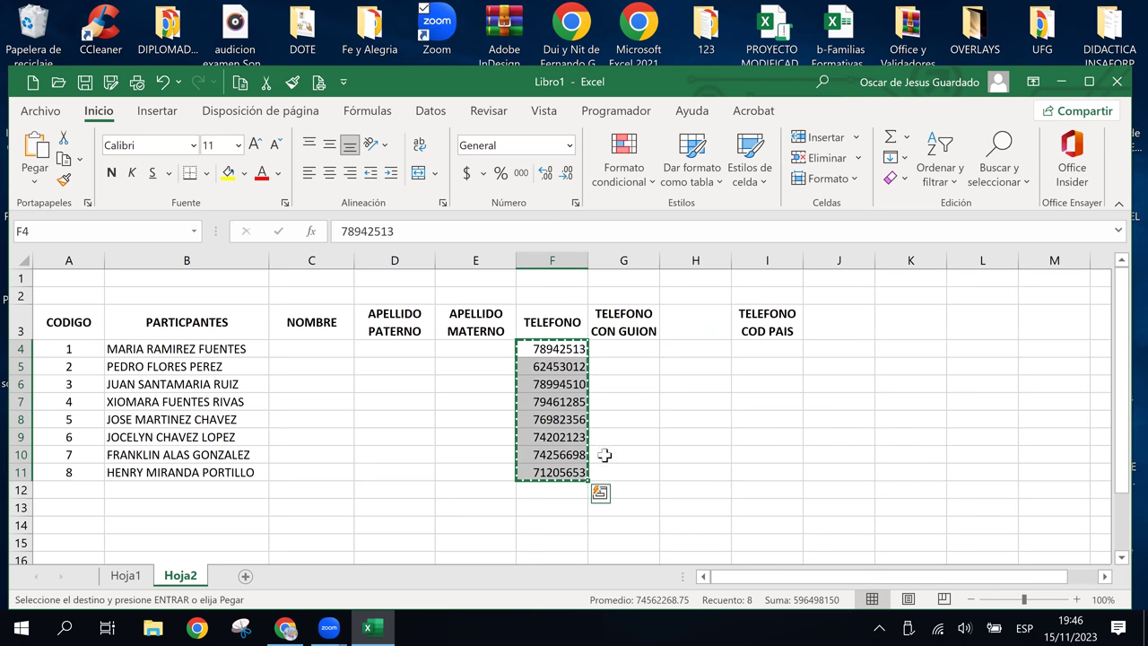
left_click(713, 352)
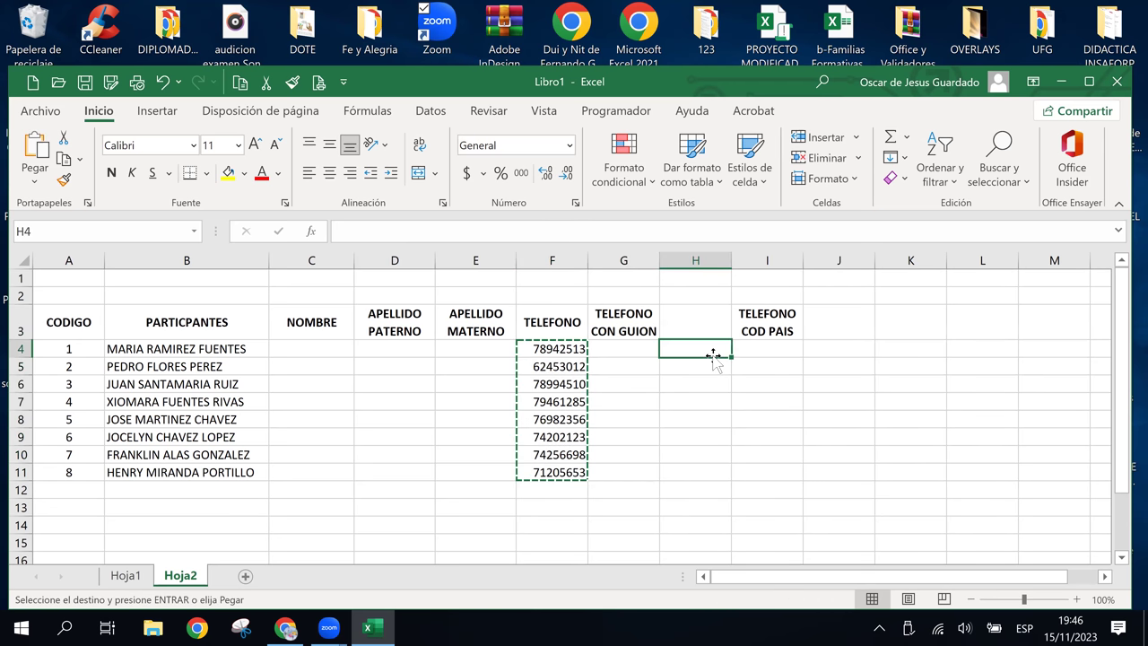
key("ctrl+v")
left_click(703, 325)
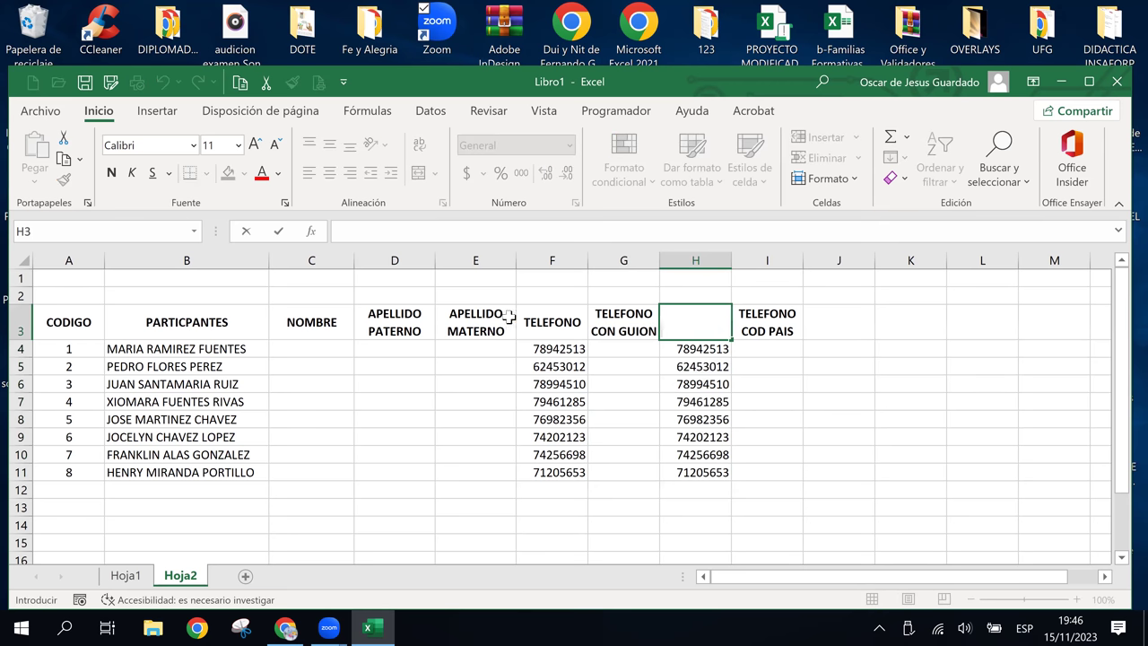
left_click(540, 323)
key("ctrl+c")
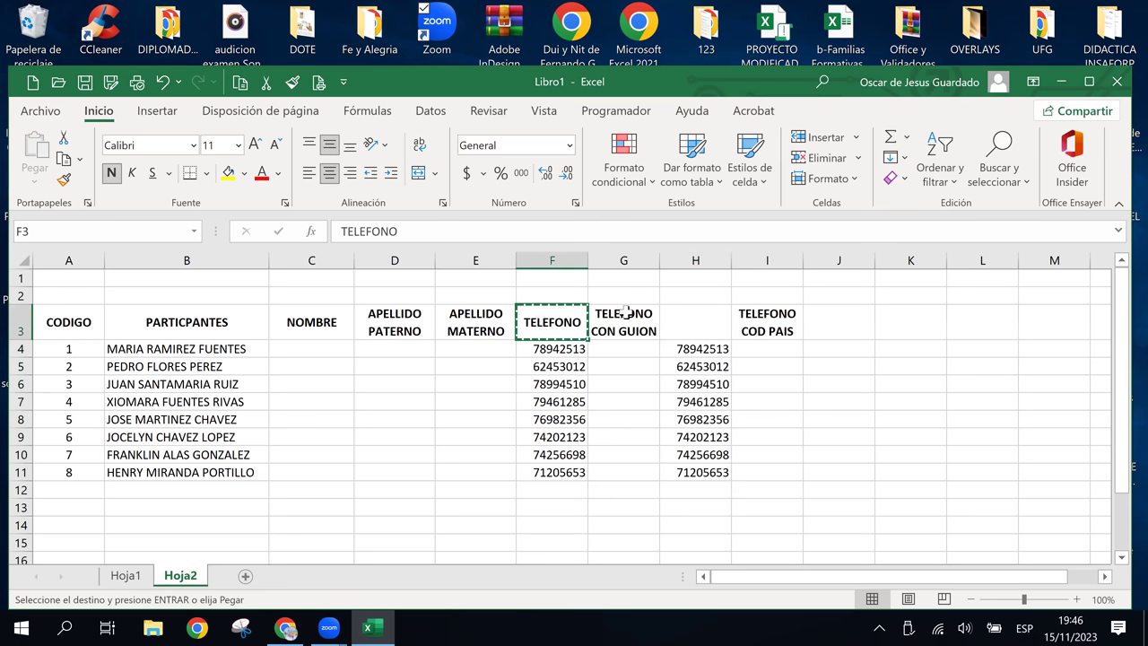
left_click(938, 320)
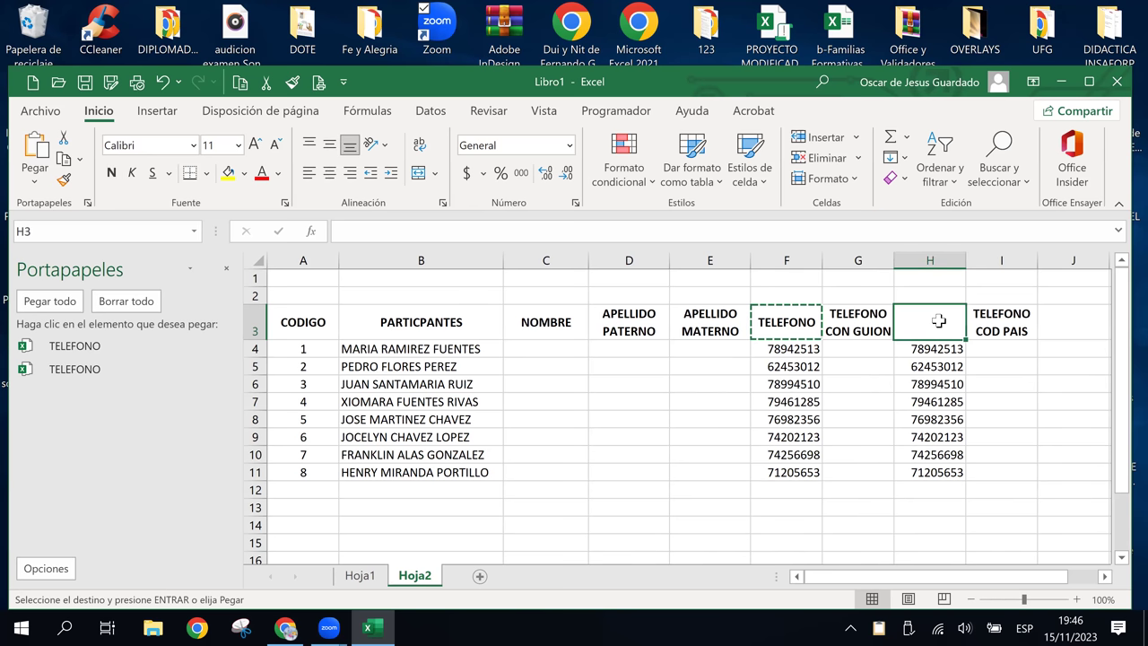
key("ctrl+v")
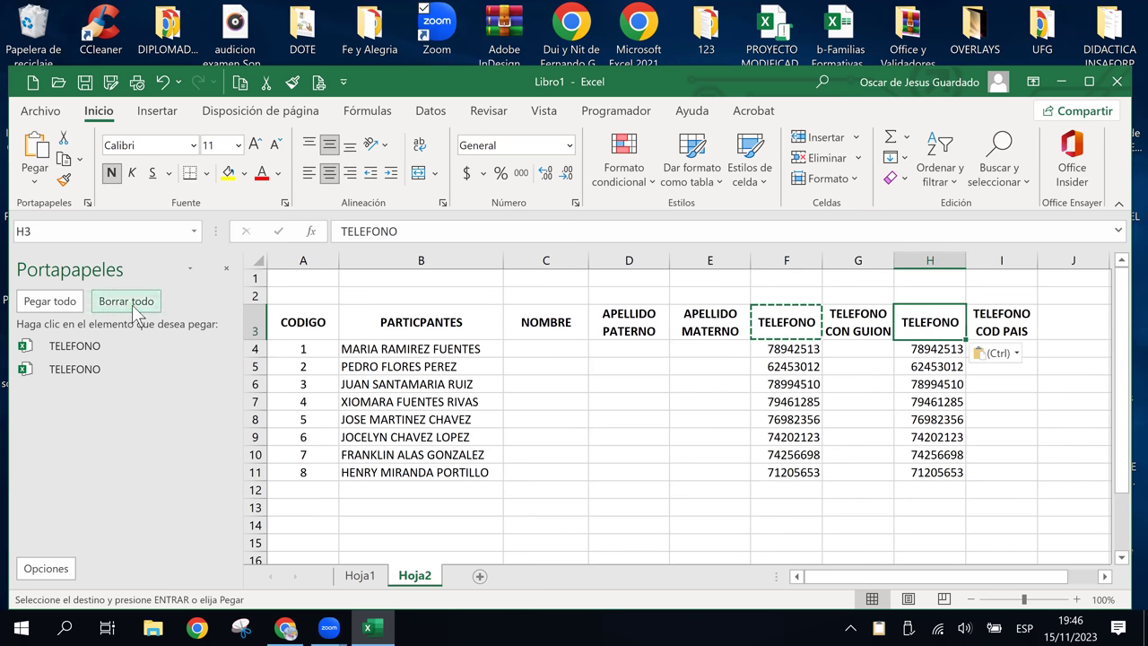
left_click(132, 304)
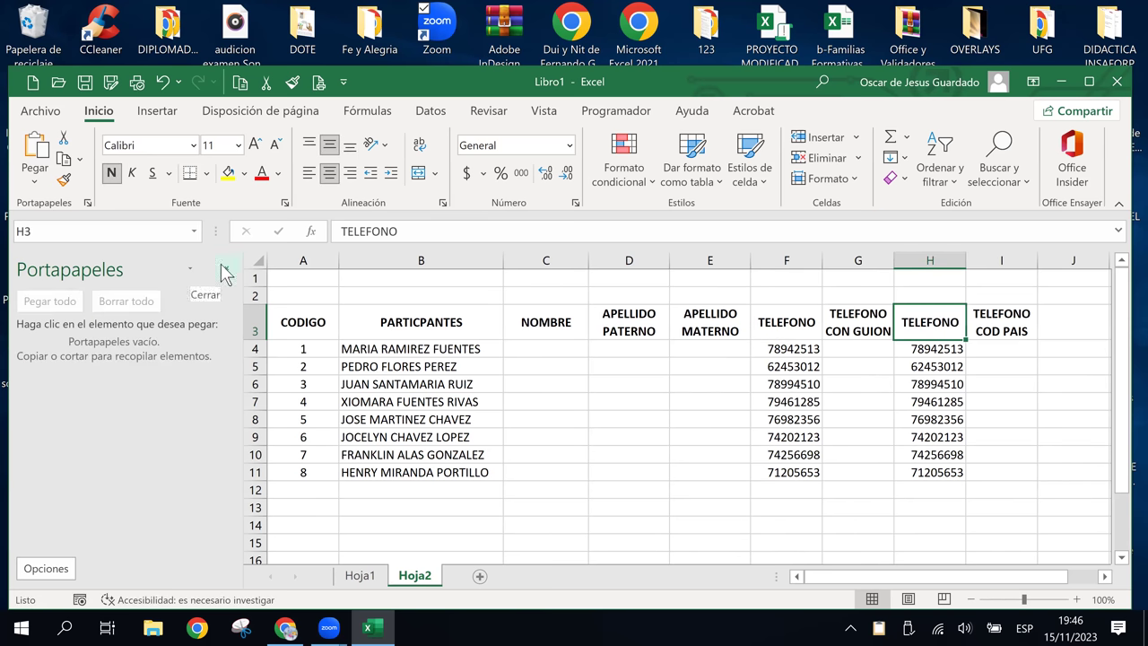
left_click(225, 269)
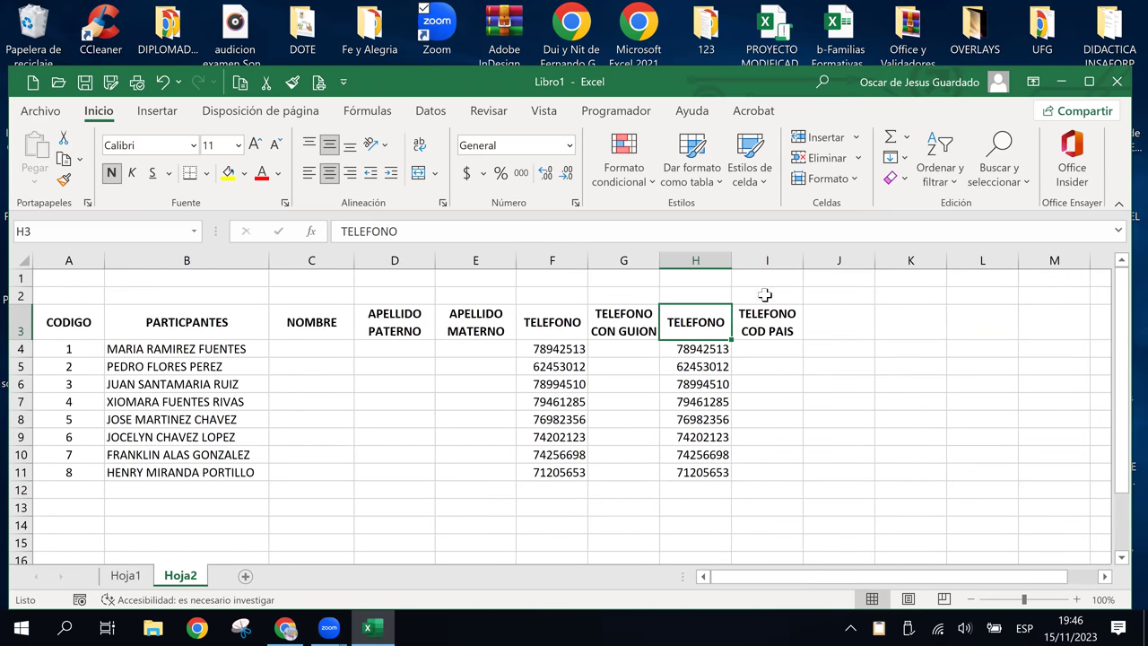
left_click(680, 350)
double_click(680, 350)
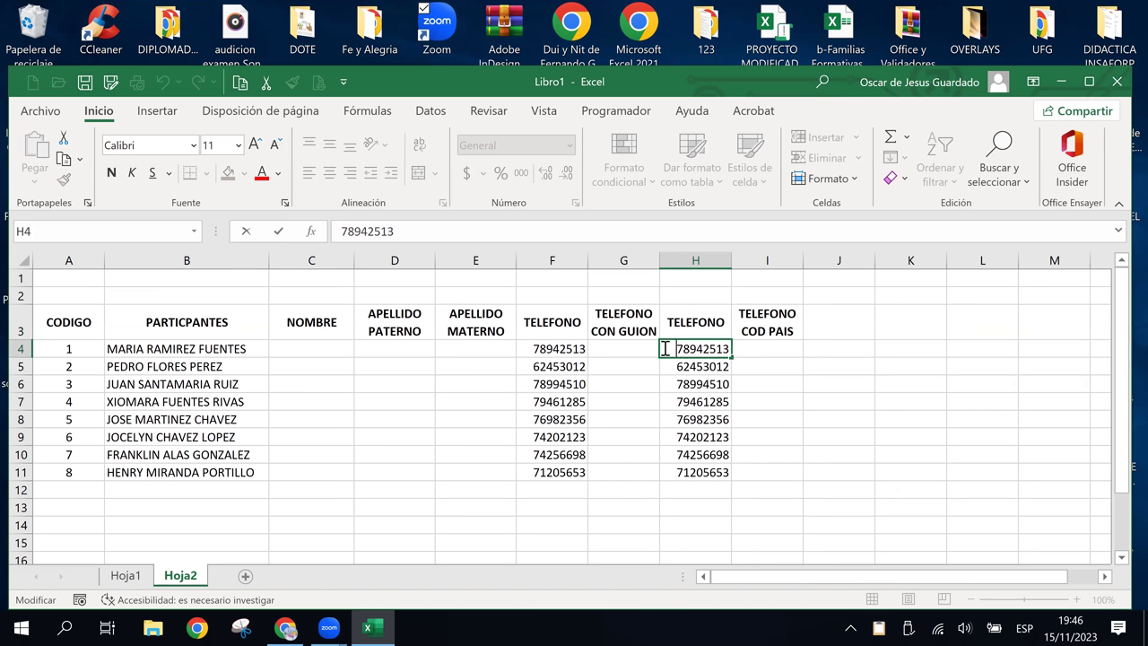
type("503")
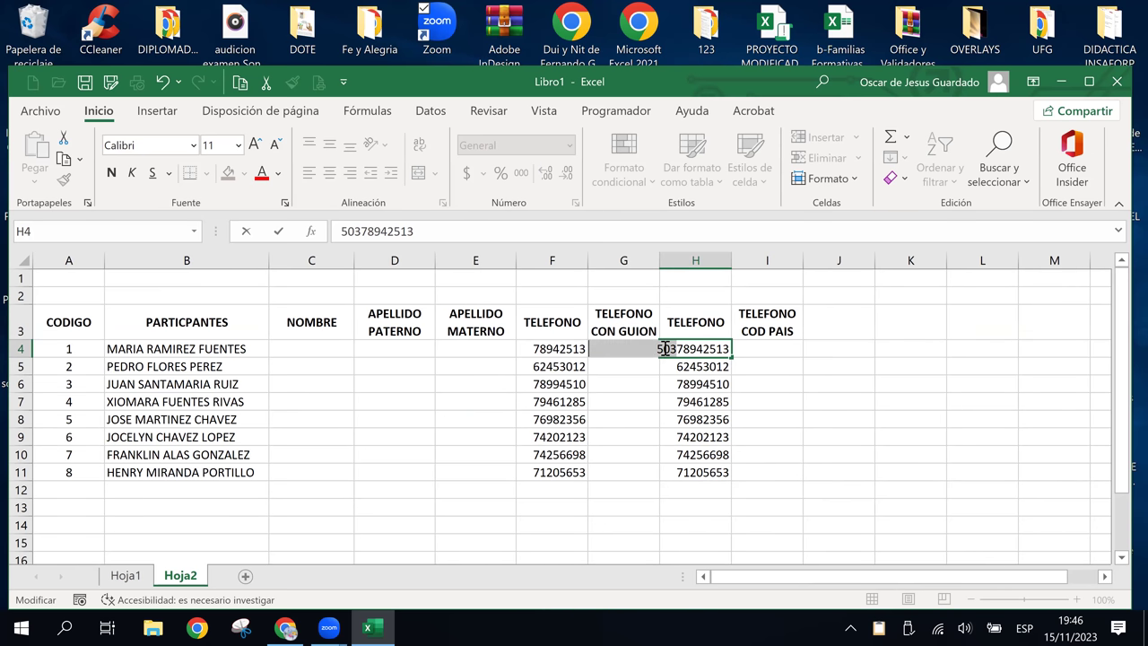
key("ctrl+c")
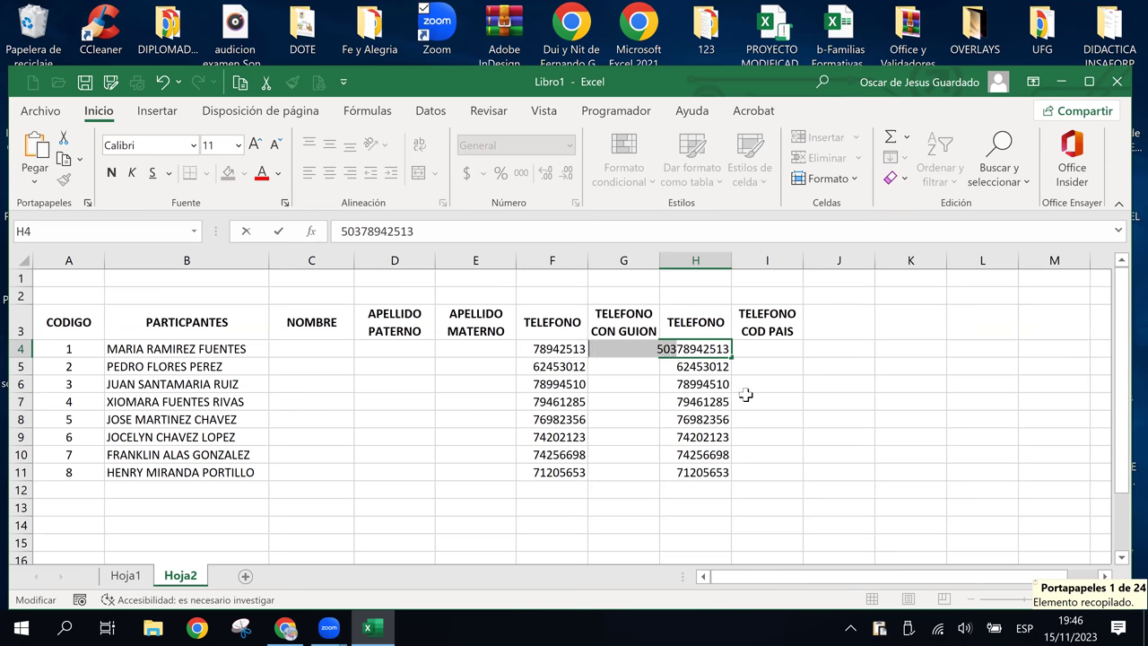
key("Return")
left_click(683, 366)
double_click(679, 366)
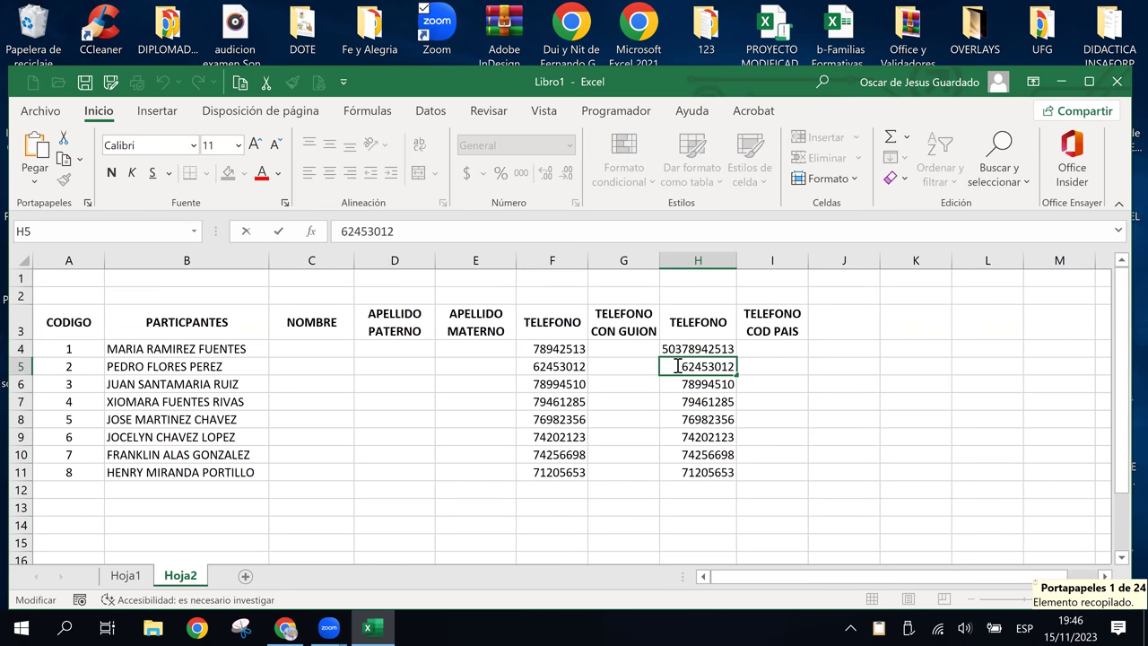
key("ctrl+v")
double_click(677, 384)
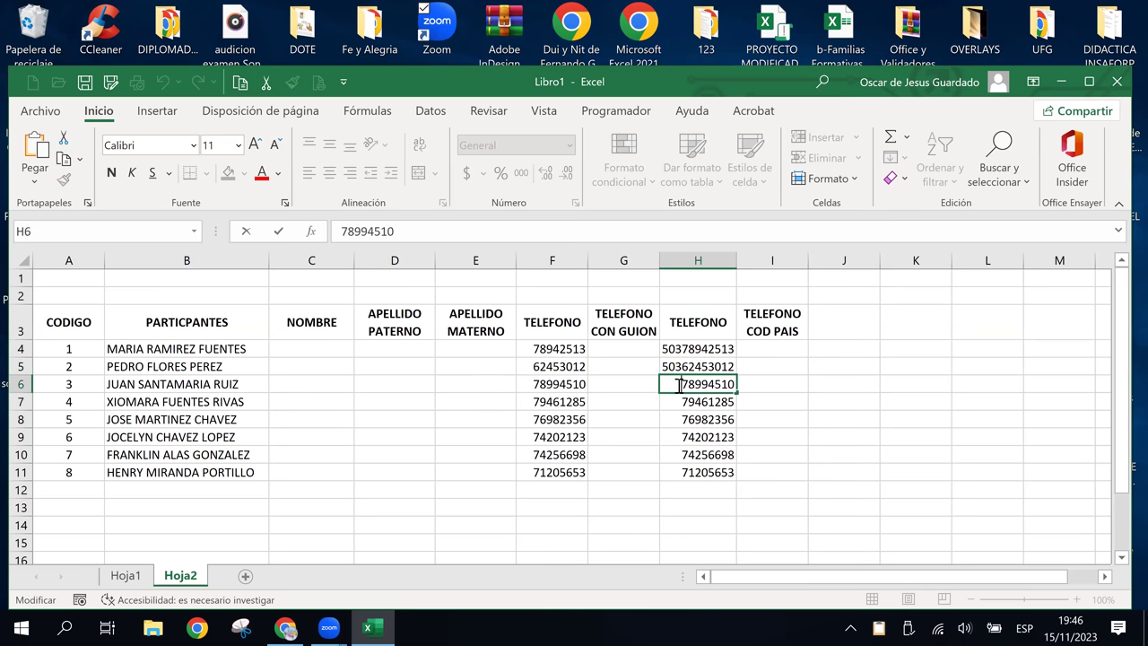
key("ctrl+v")
- Prefix 503 to the remaining phone numbers in H7 through H11
left_click(679, 402)
double_click(677, 402)
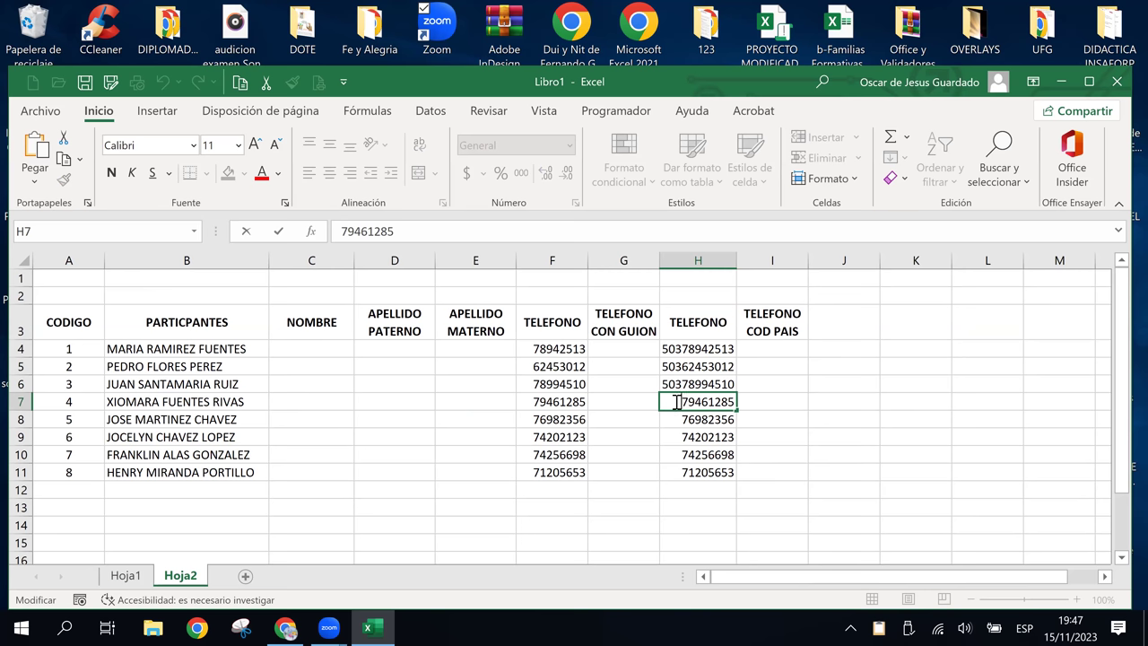
key("ctrl+v")
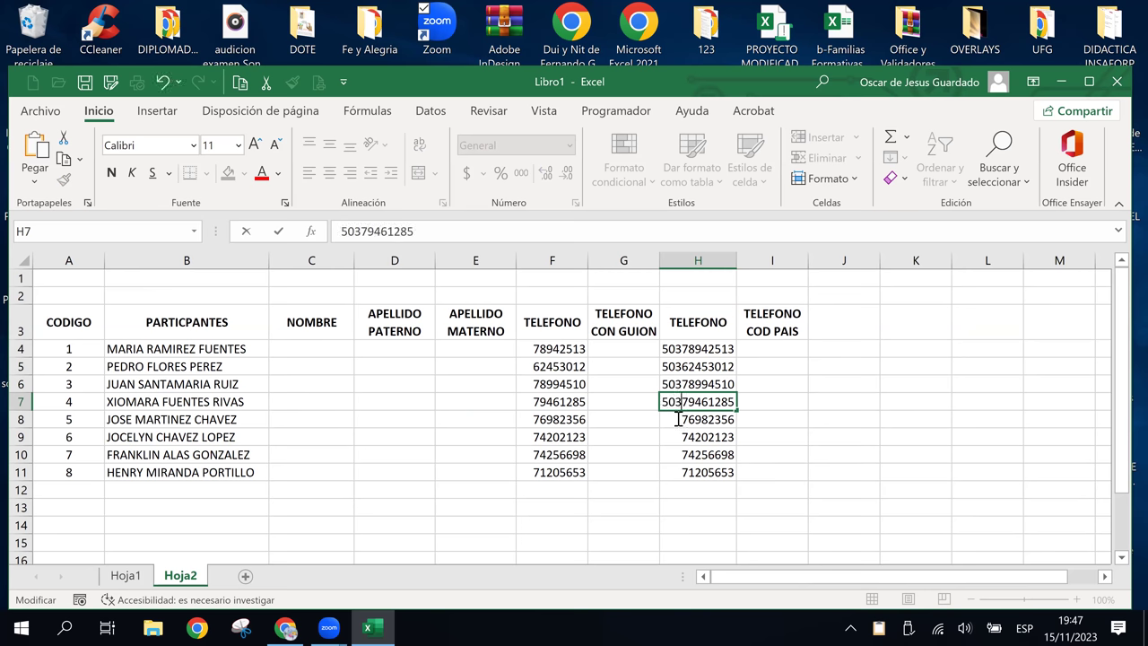
left_click(671, 419)
double_click(671, 419)
key("ctrl+v")
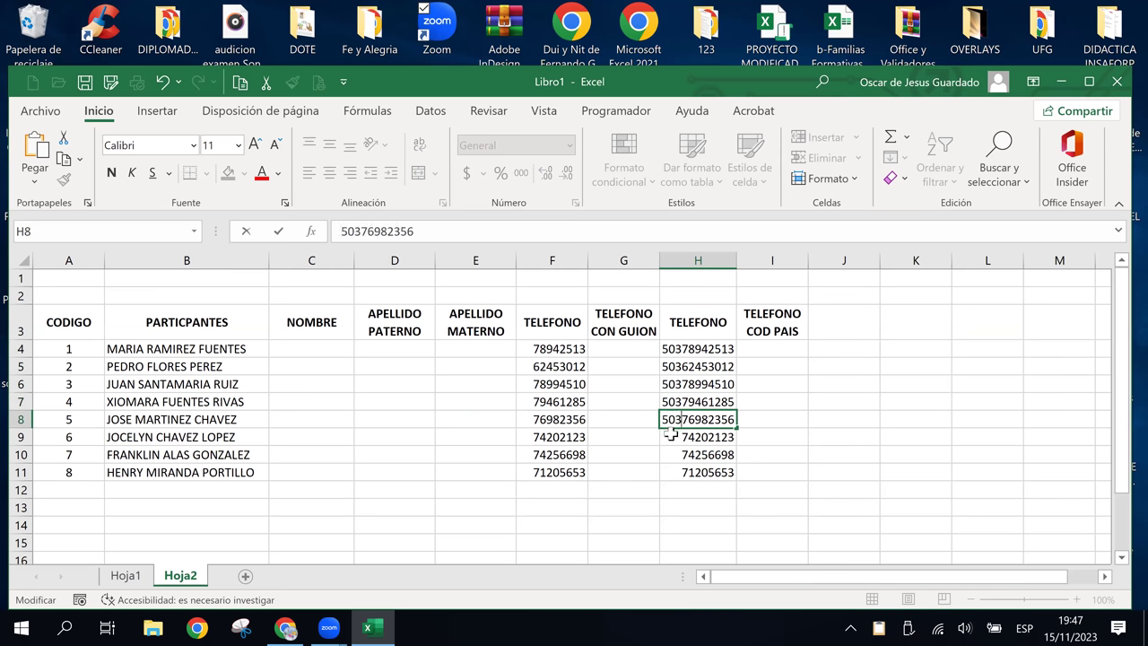
left_click(670, 437)
double_click(670, 437)
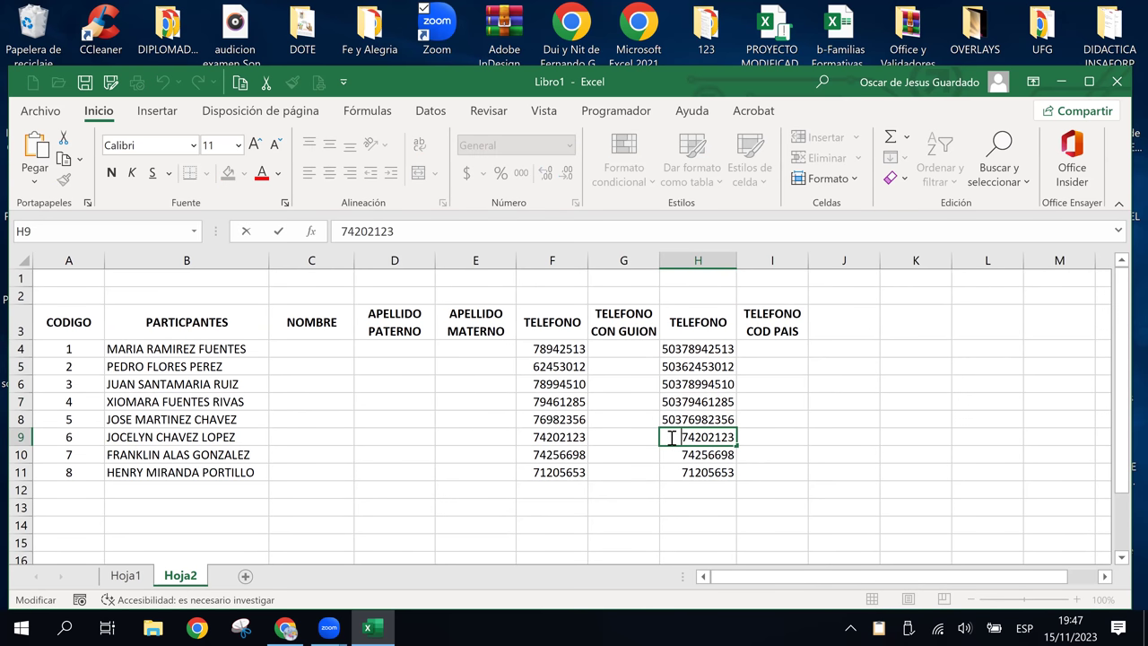
key("ctrl+v")
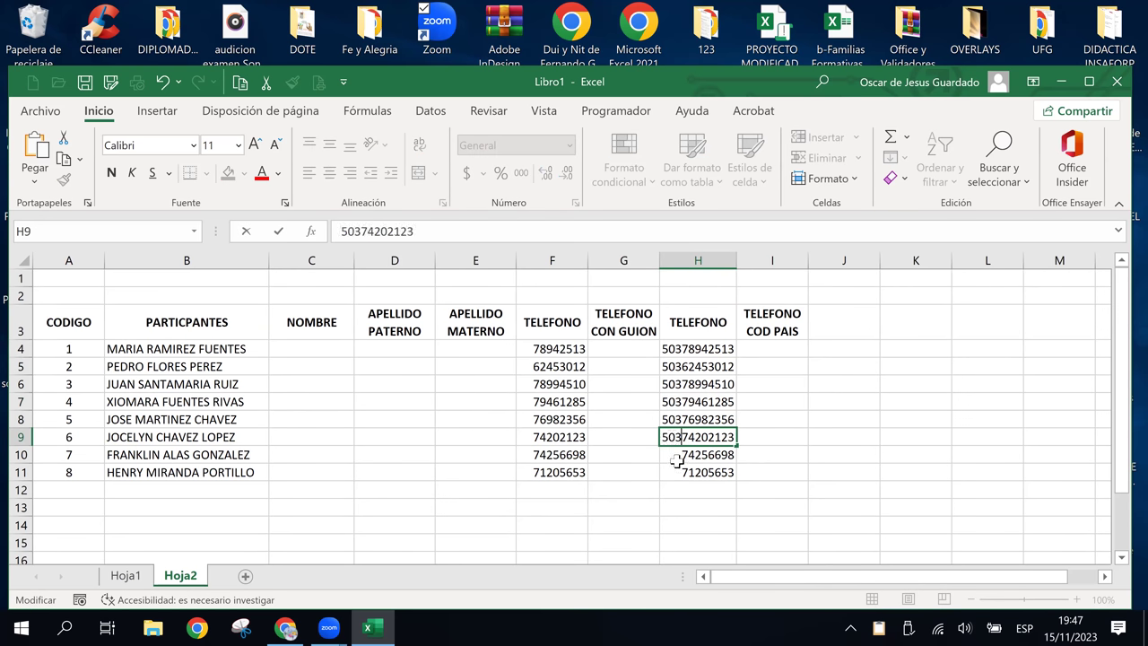
left_click(681, 455)
double_click(680, 455)
key("ctrl+v")
left_click(676, 473)
double_click(677, 472)
key("ctrl+v")
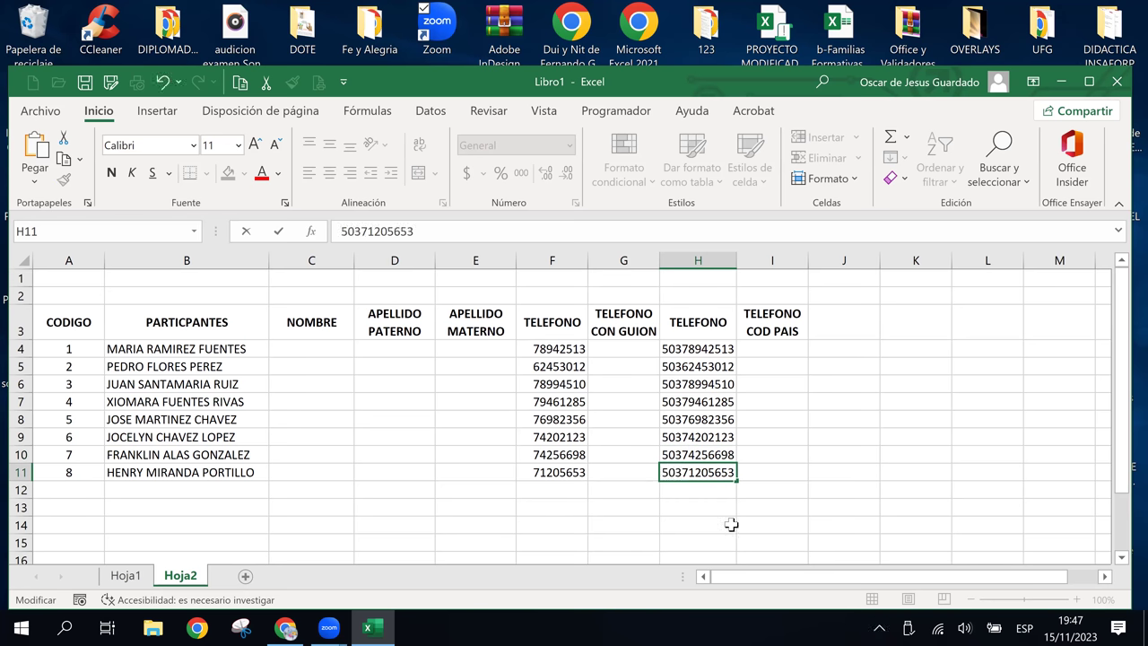
left_click(727, 441)
left_click(708, 349)
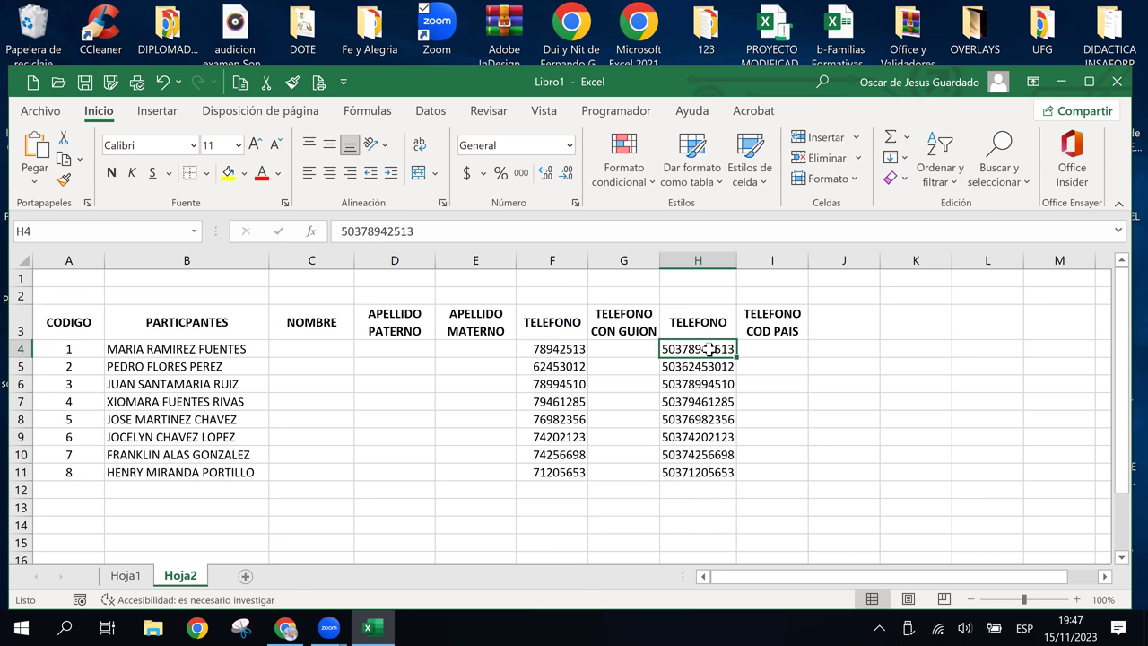
left_click(684, 384)
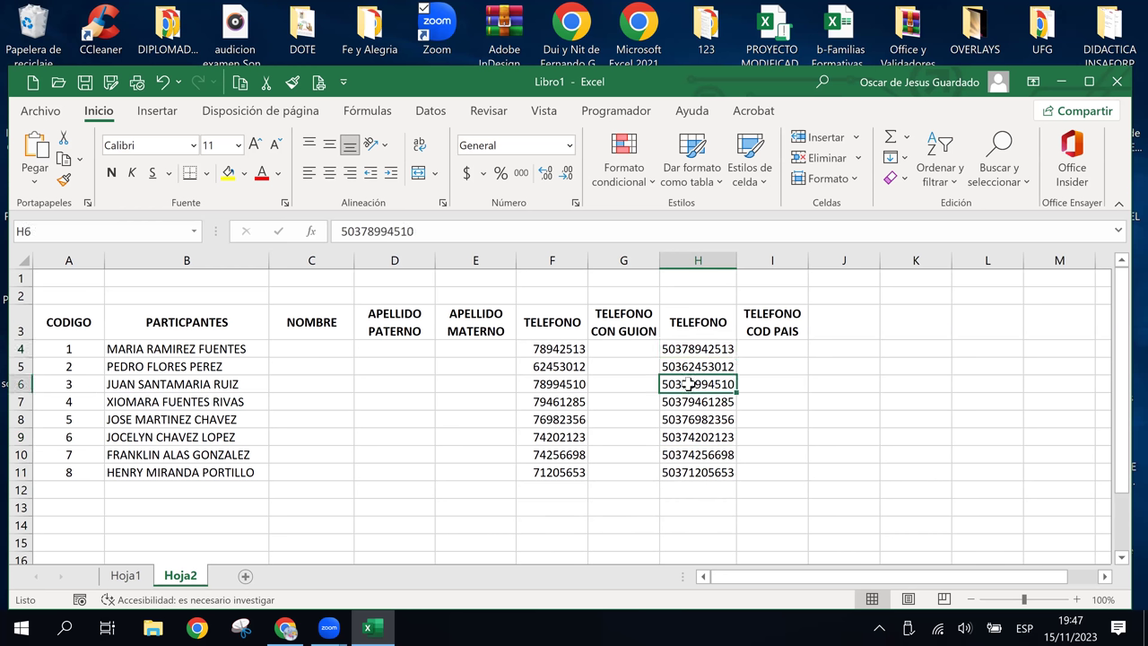
left_click(698, 332)
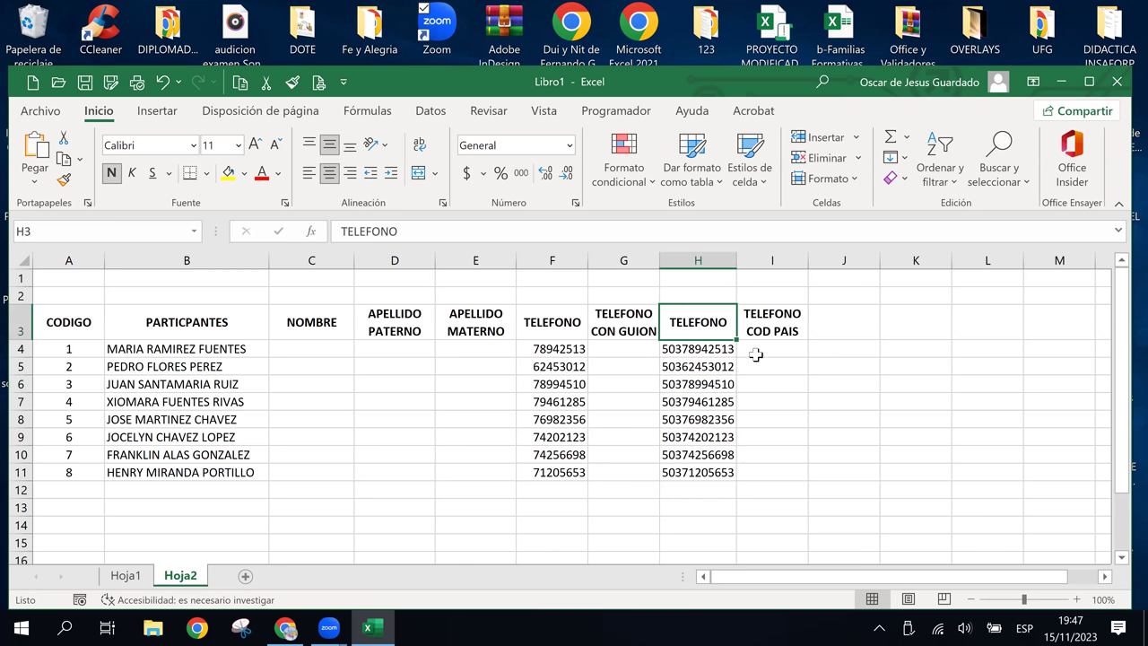
left_click(694, 401)
left_click(334, 351)
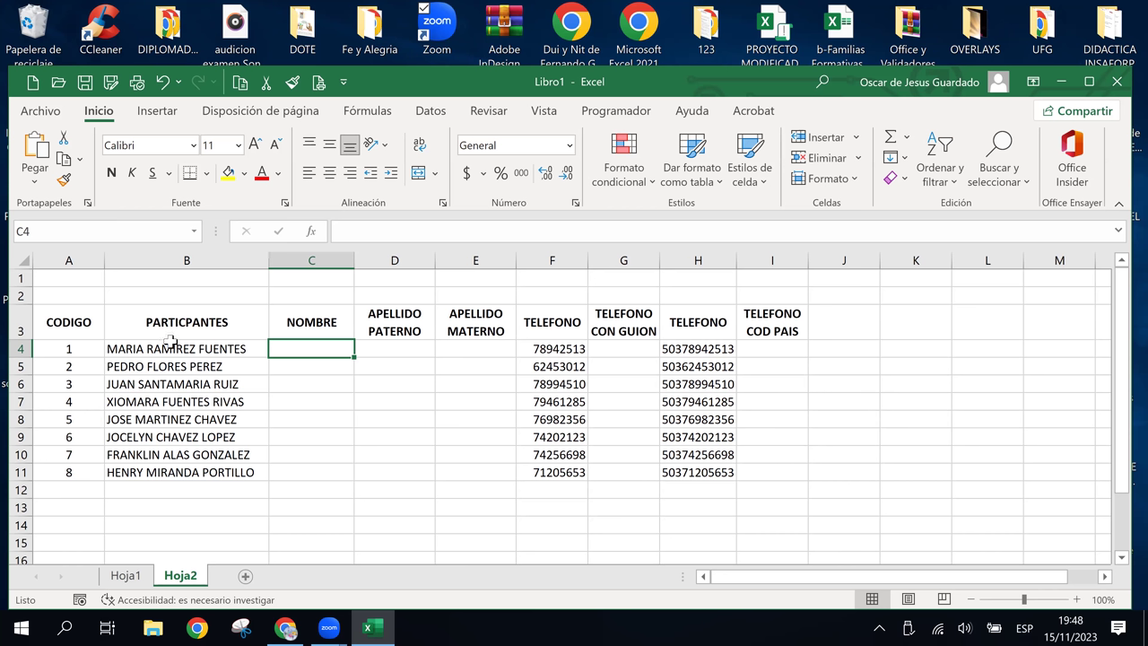
left_click(230, 362)
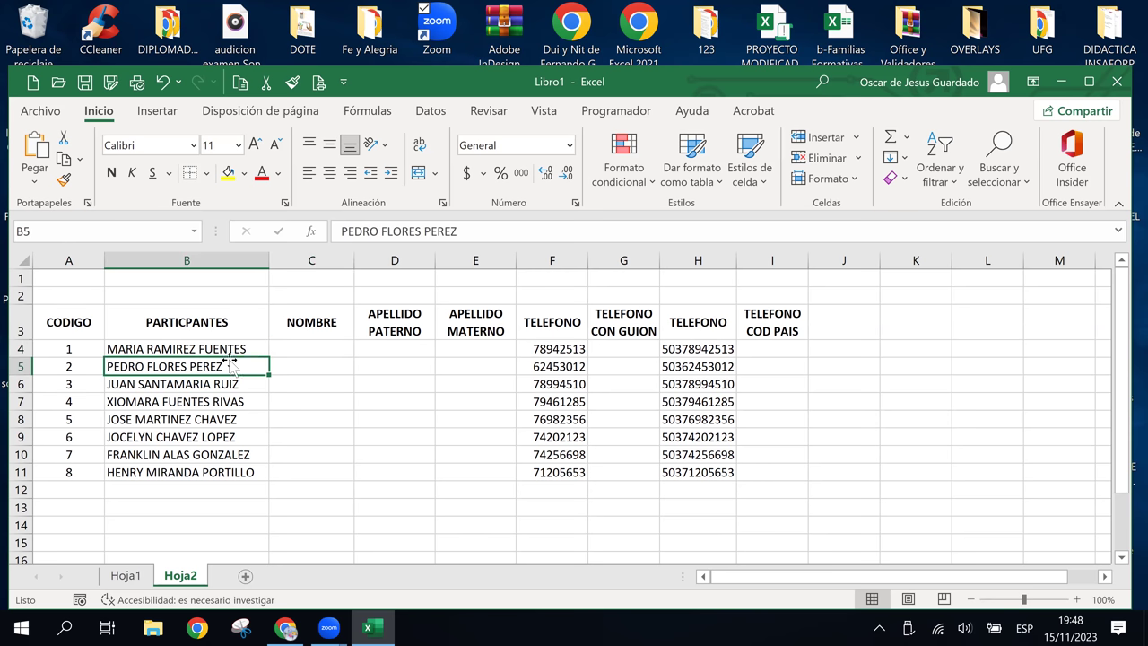
left_click(336, 353)
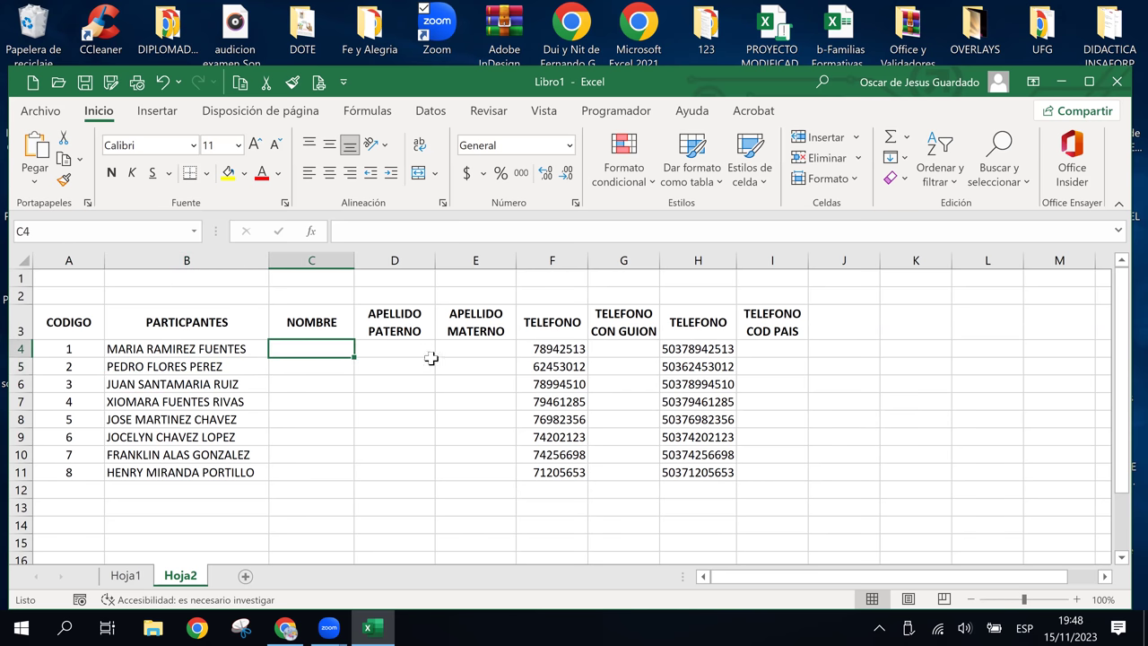
left_click(611, 355)
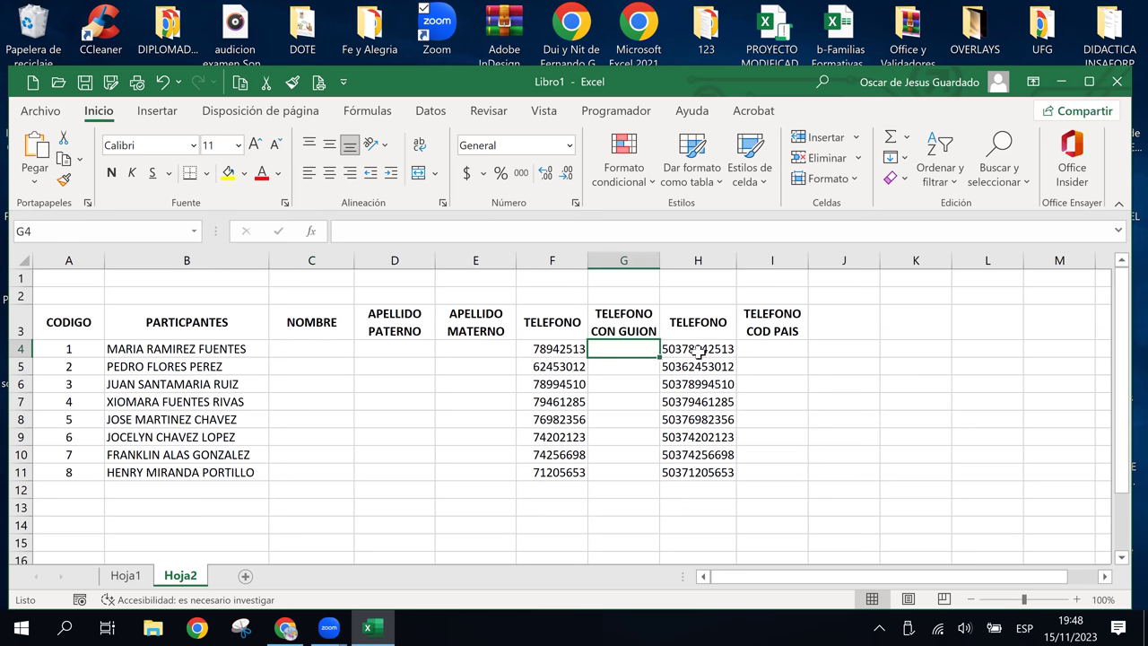
left_click(774, 352)
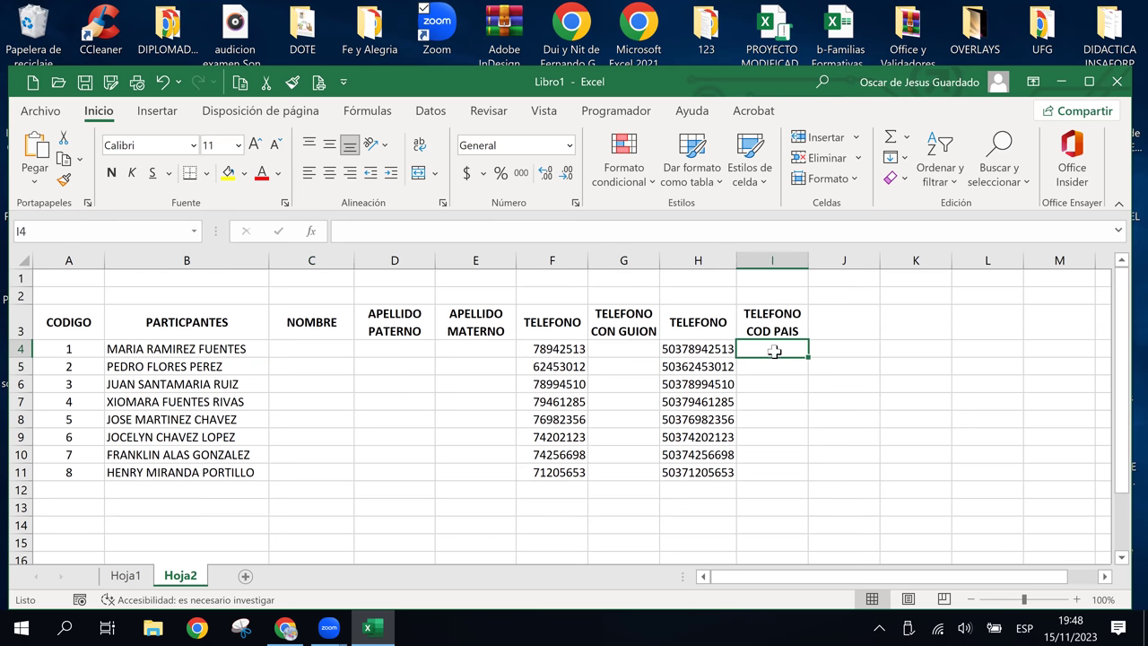
left_click(665, 365)
left_click(316, 349)
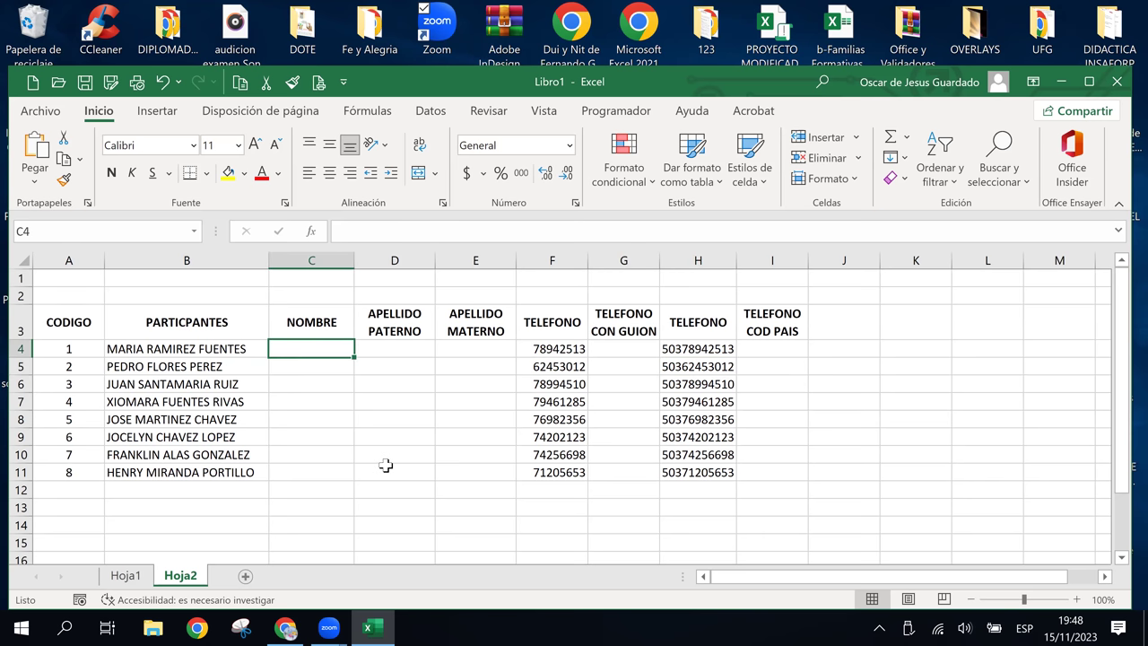
type("MARIA")
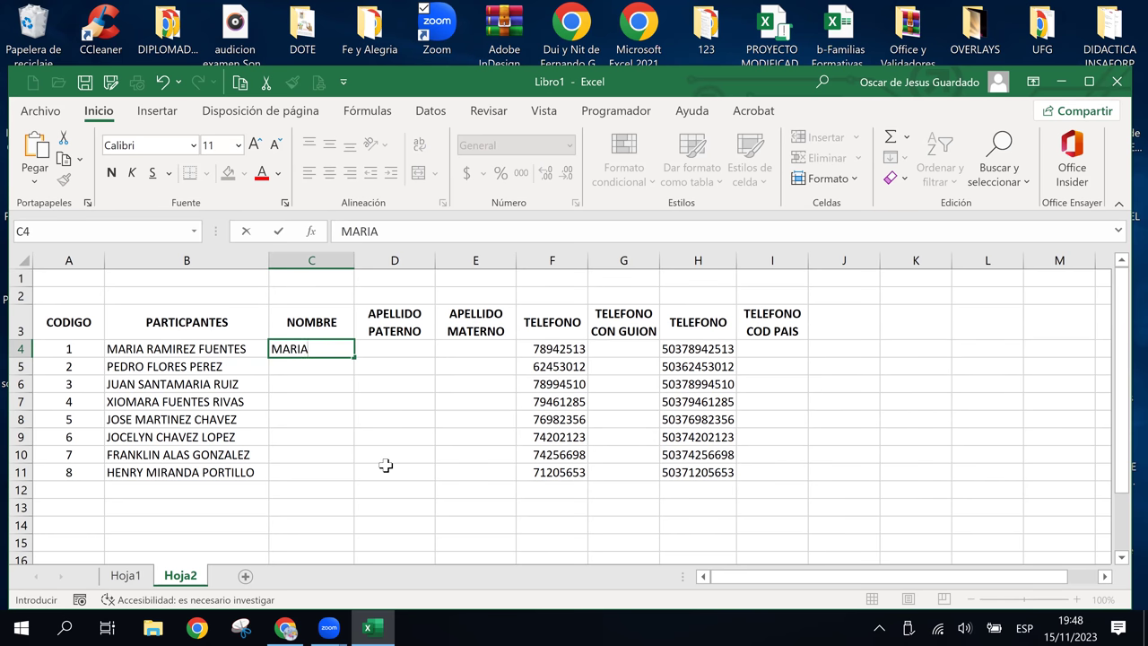
key("Return")
key("Up")
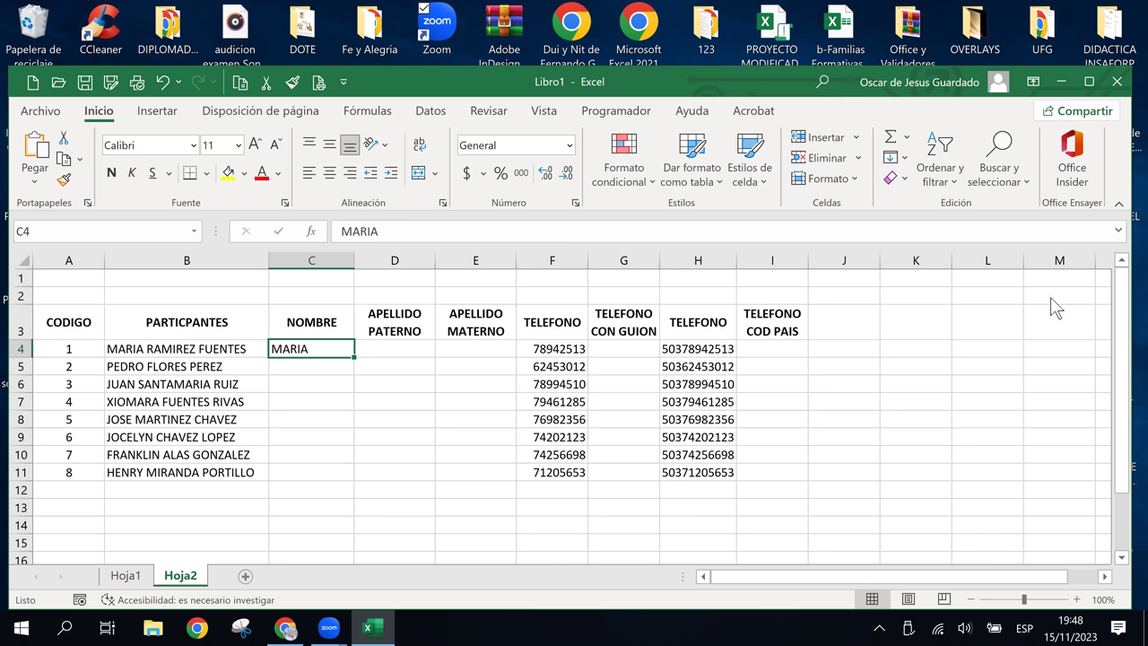
left_click(893, 157)
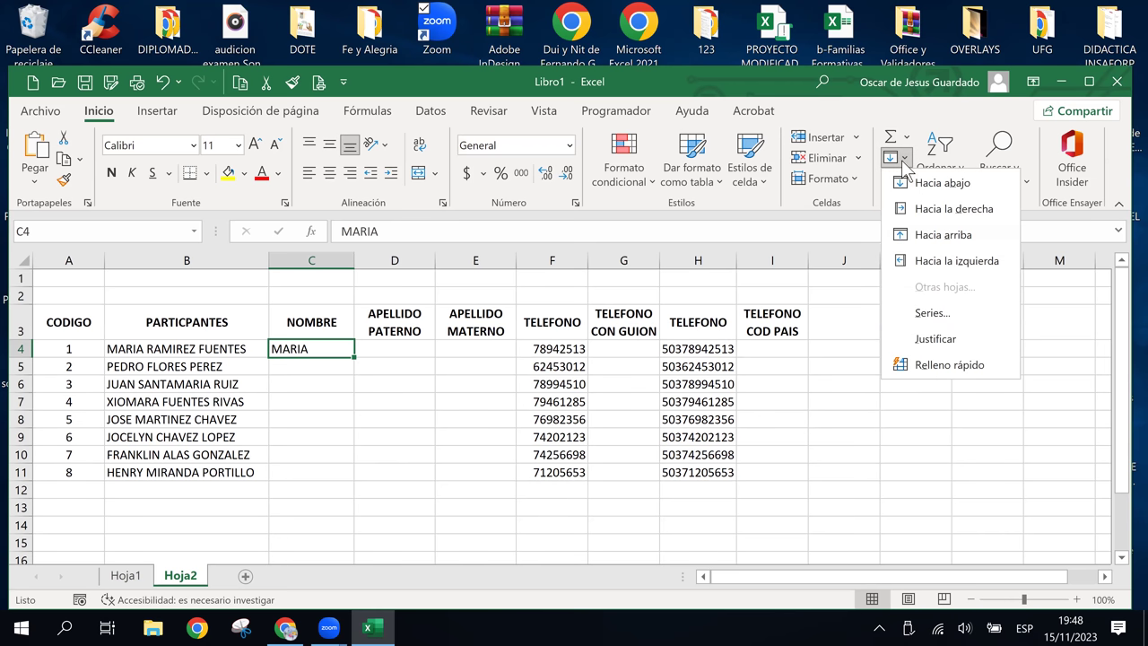
left_click(943, 367)
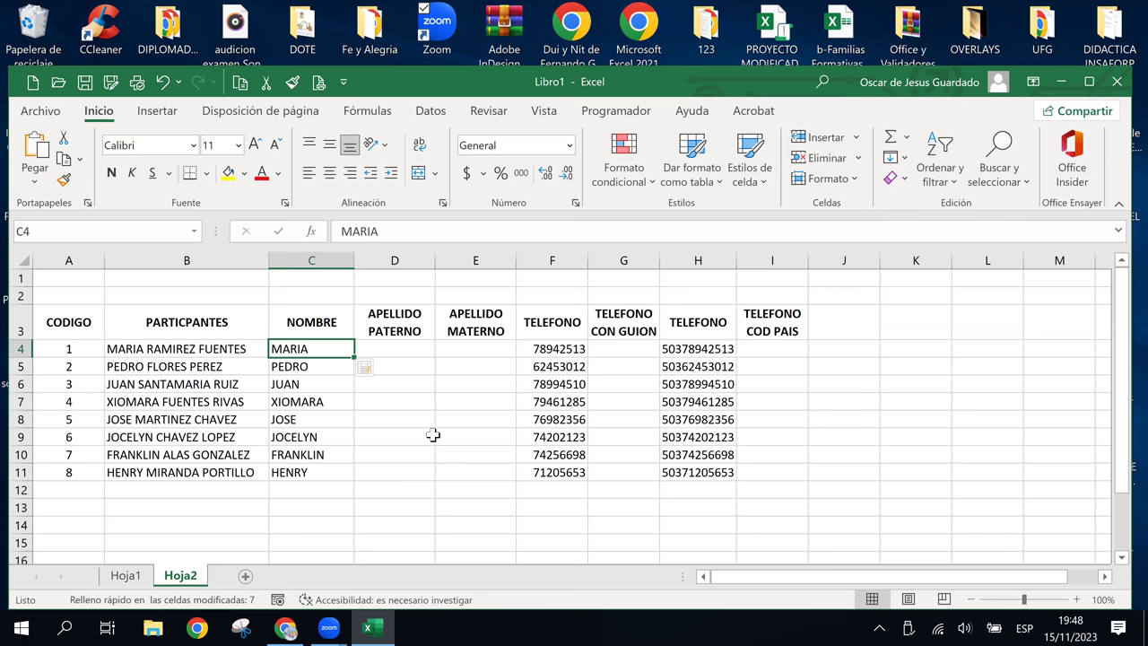
key("ctrl+z")
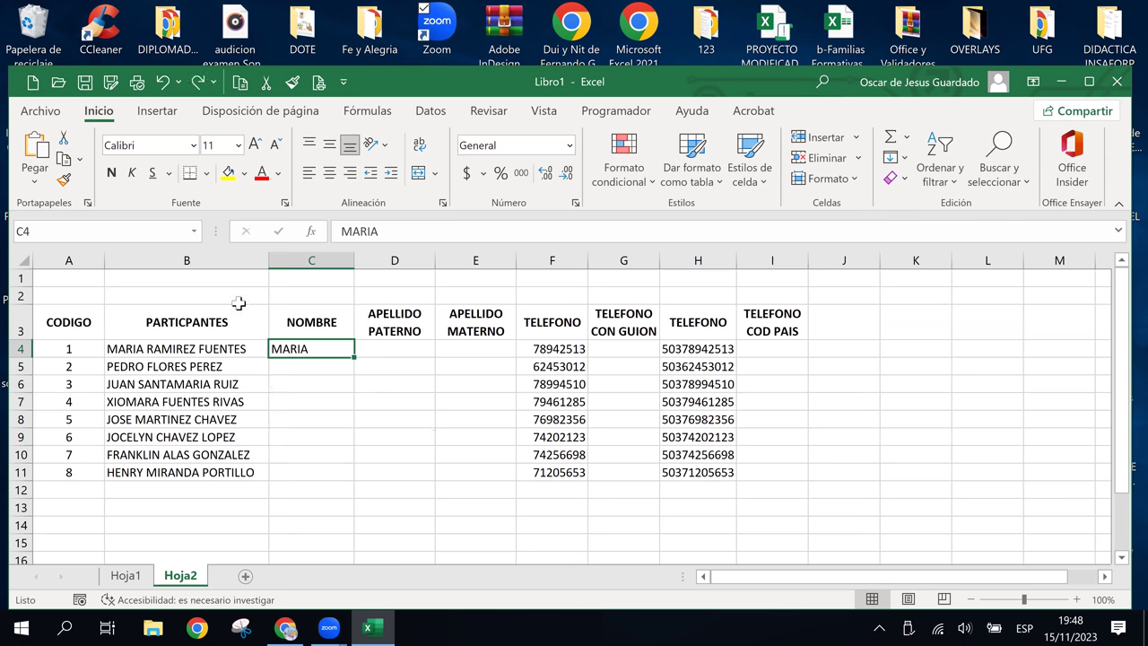
left_click(364, 472)
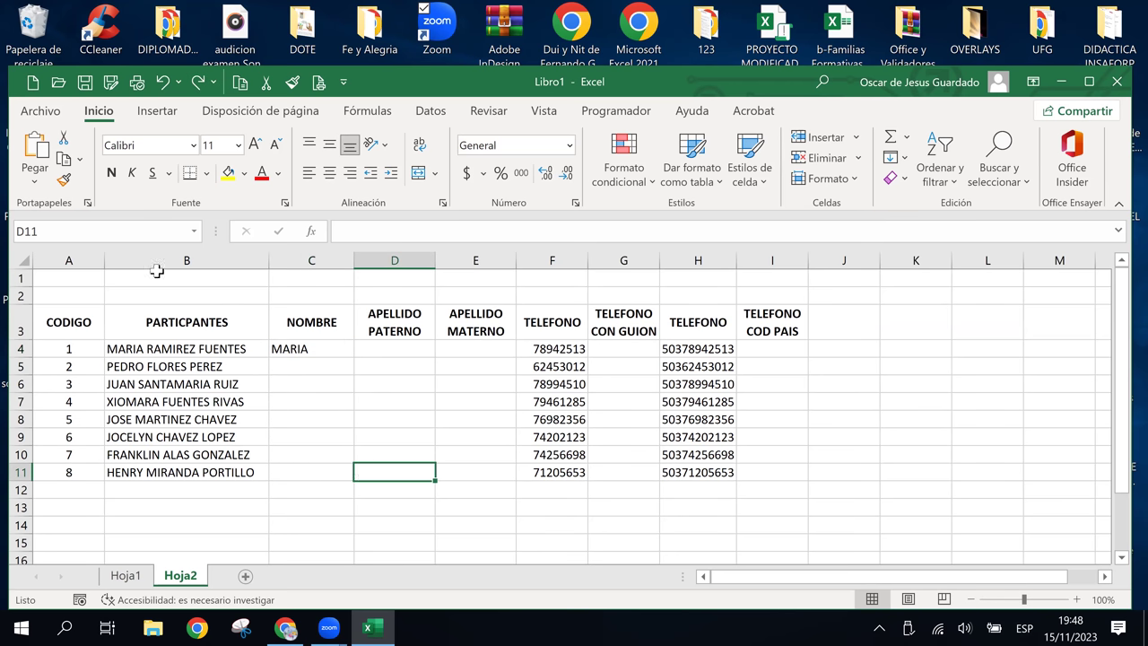
left_click(291, 349)
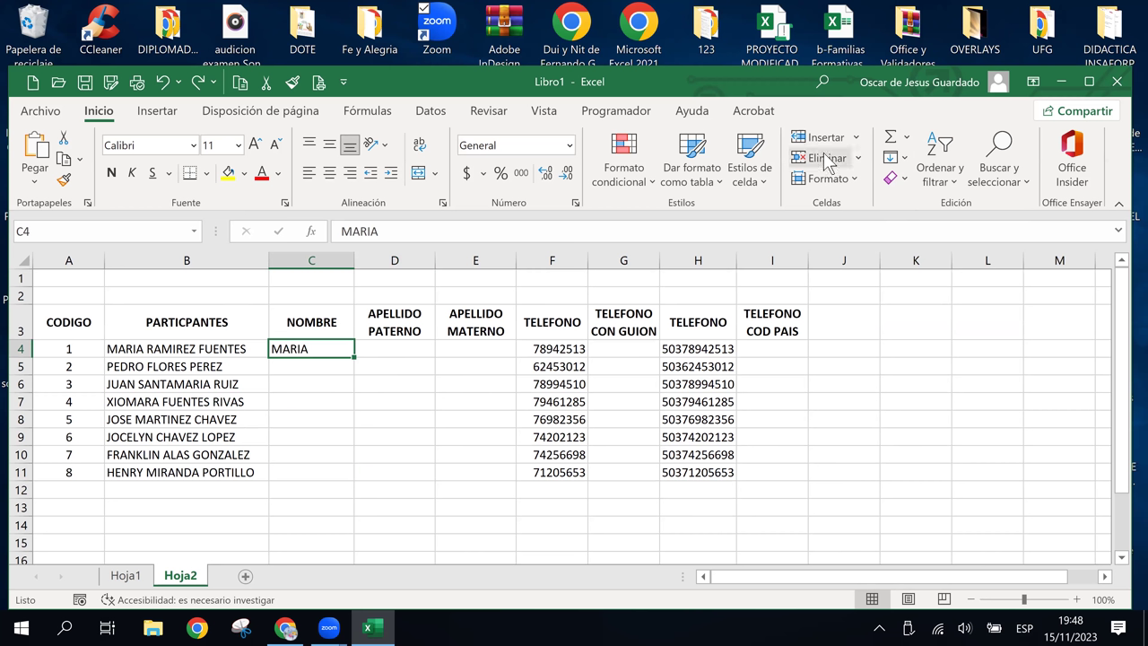
left_click(904, 158)
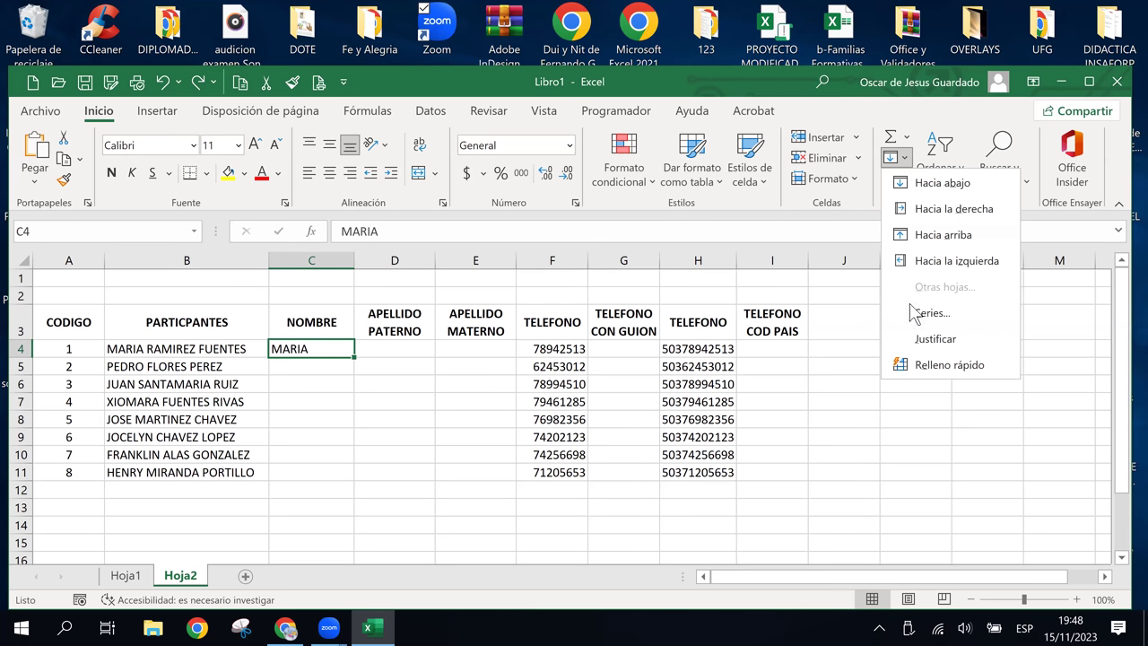
left_click(926, 370)
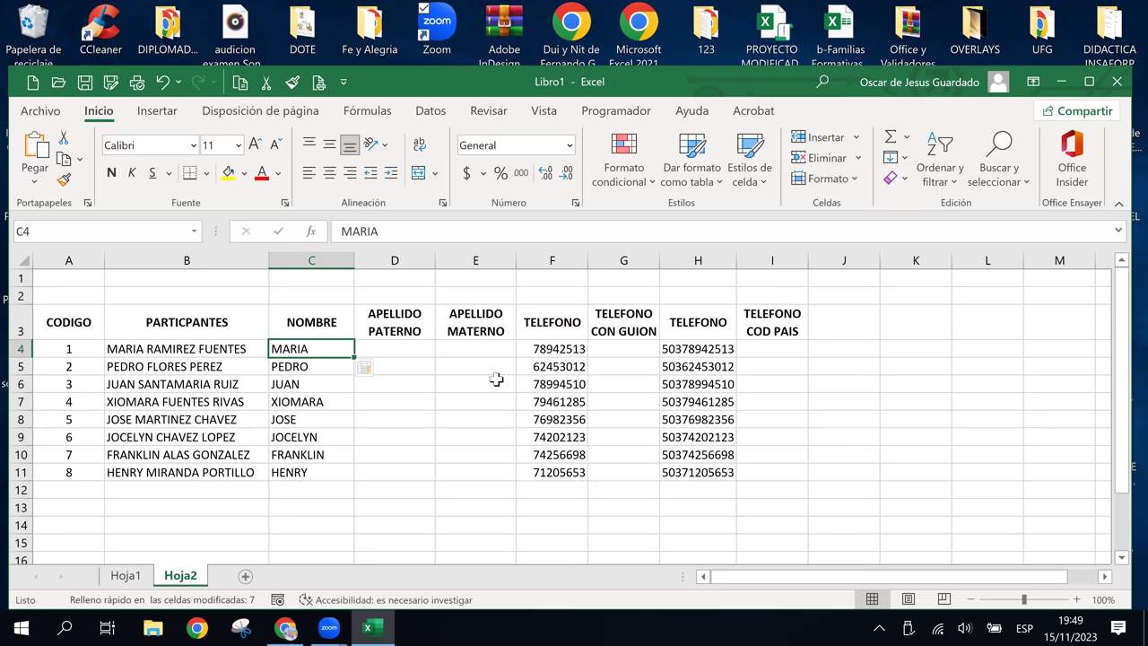
- Enter RAMIREZ in D4 and Flash Fill the paternal surnames through MIRANDA in D4:D11
left_click(389, 348)
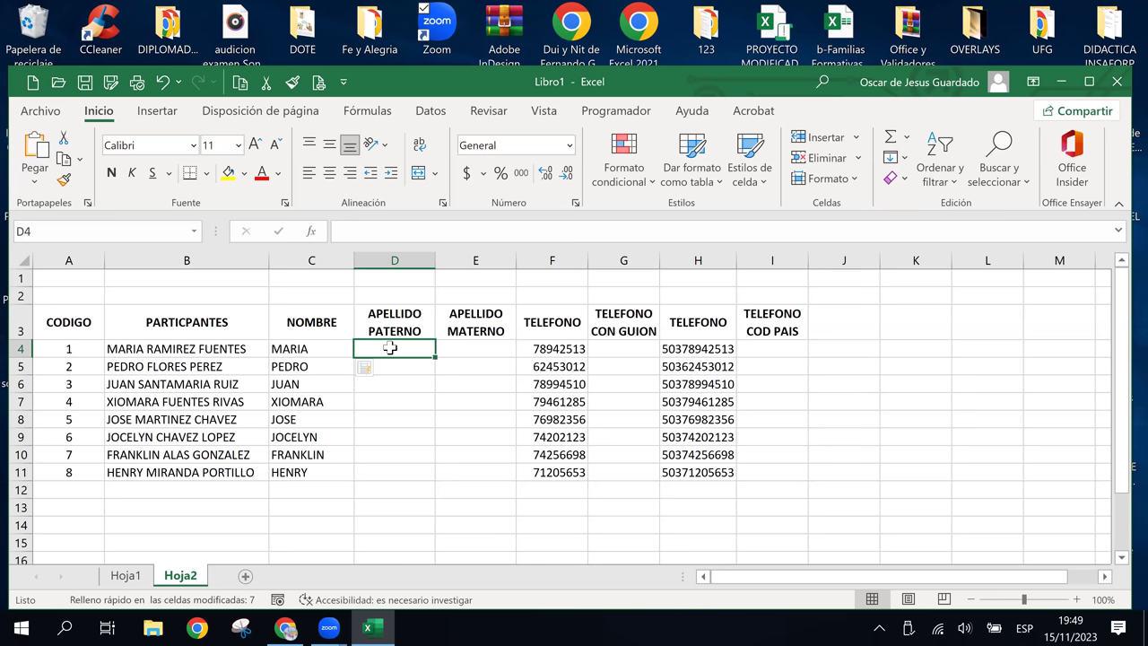
type("RAMIREZ")
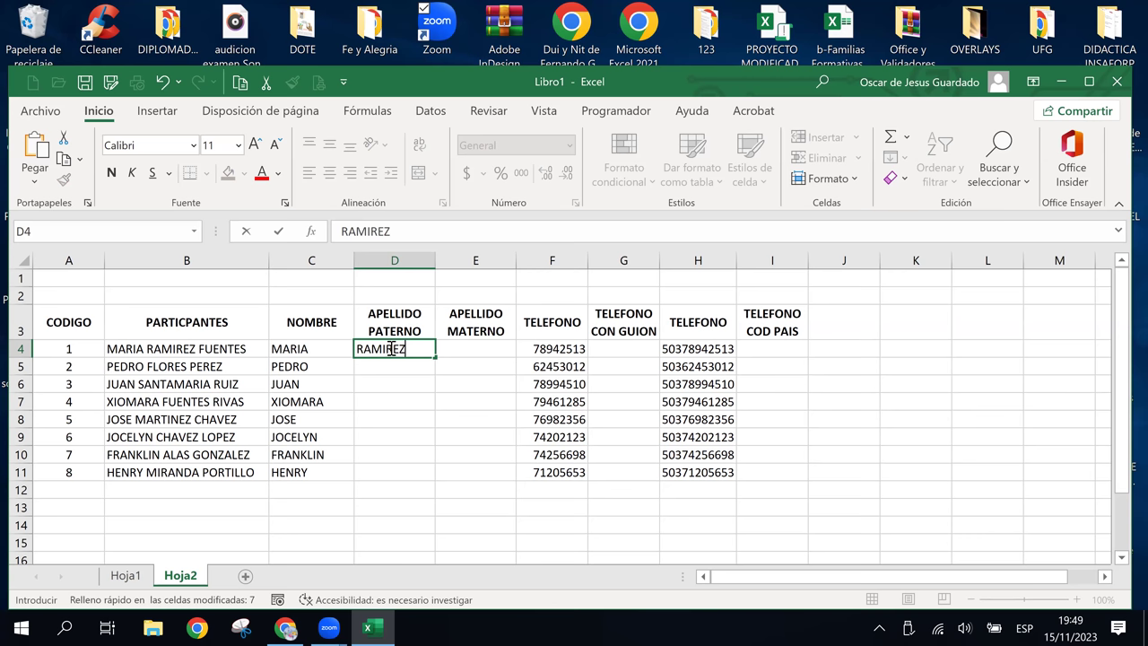
key("Return")
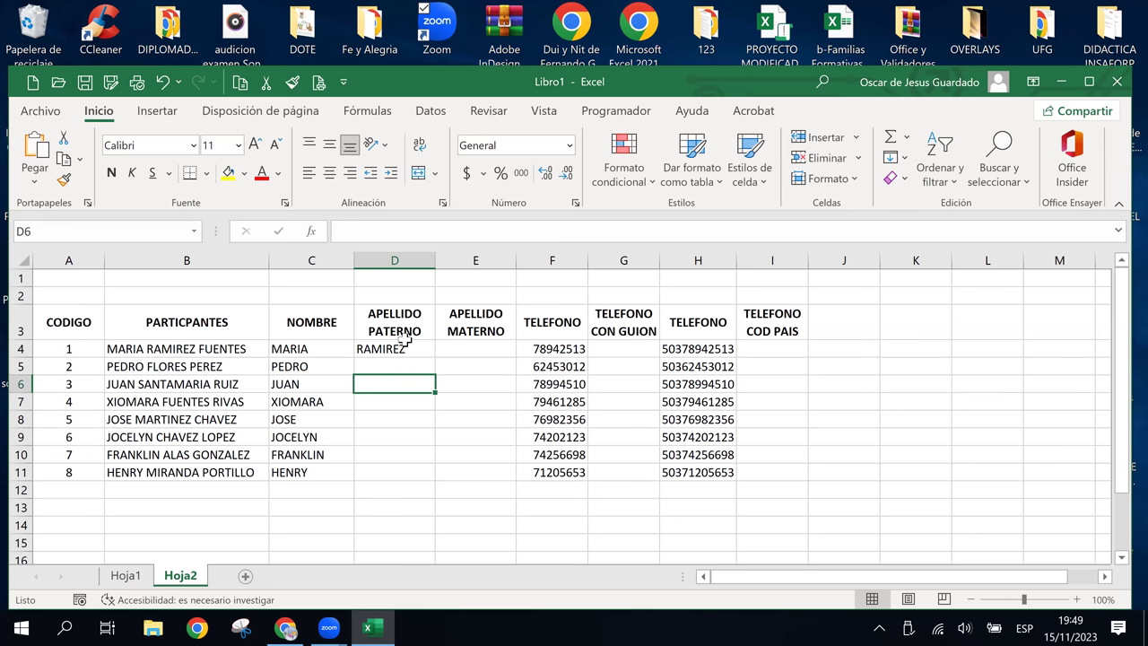
left_click(405, 338)
left_click(406, 349)
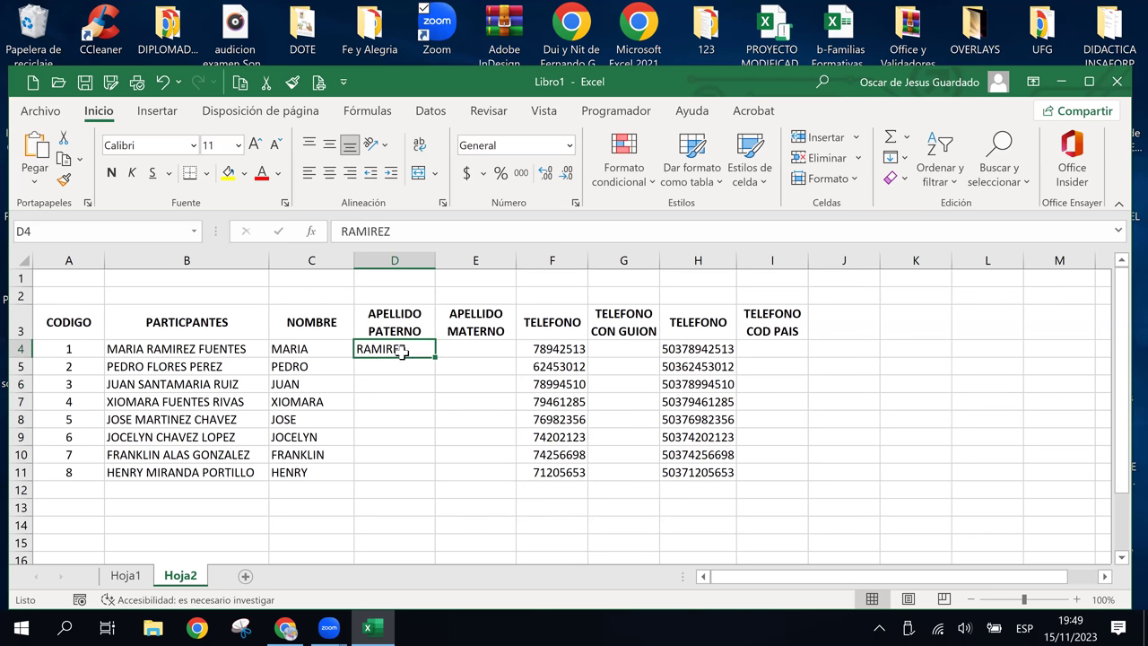
left_click(896, 158)
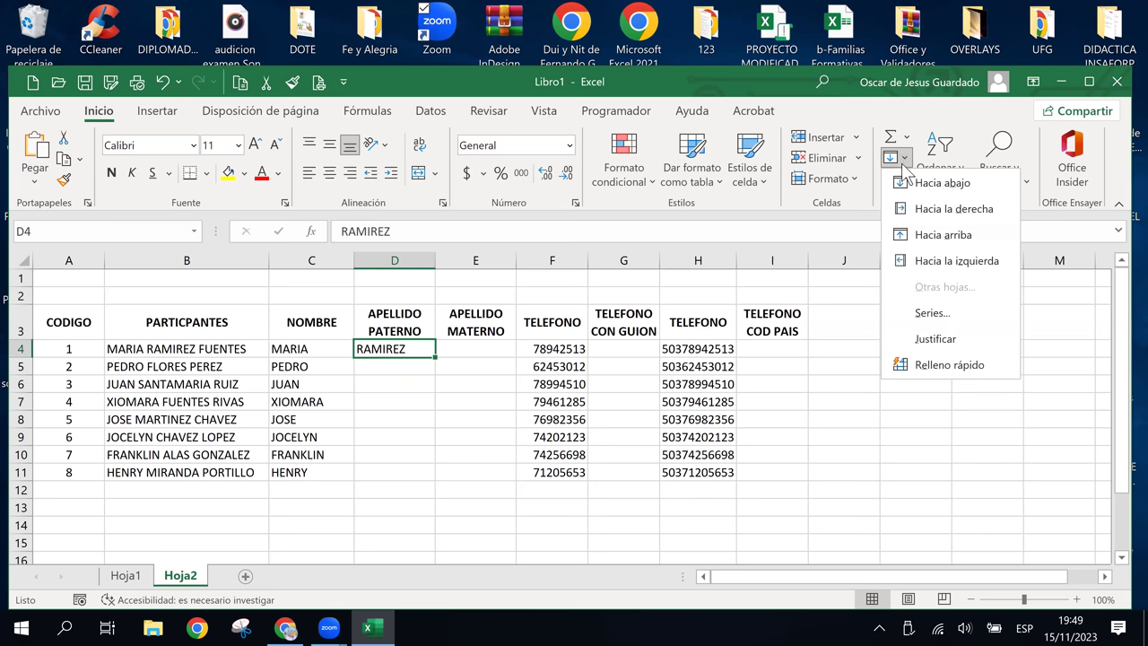
left_click(932, 313)
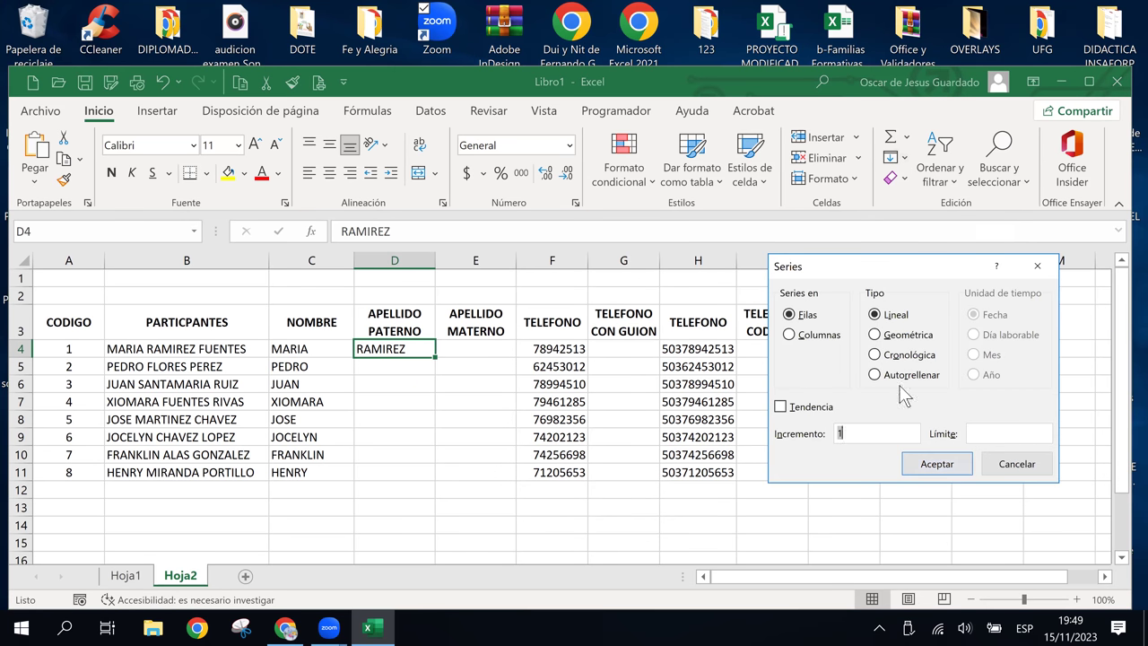
left_click(1018, 468)
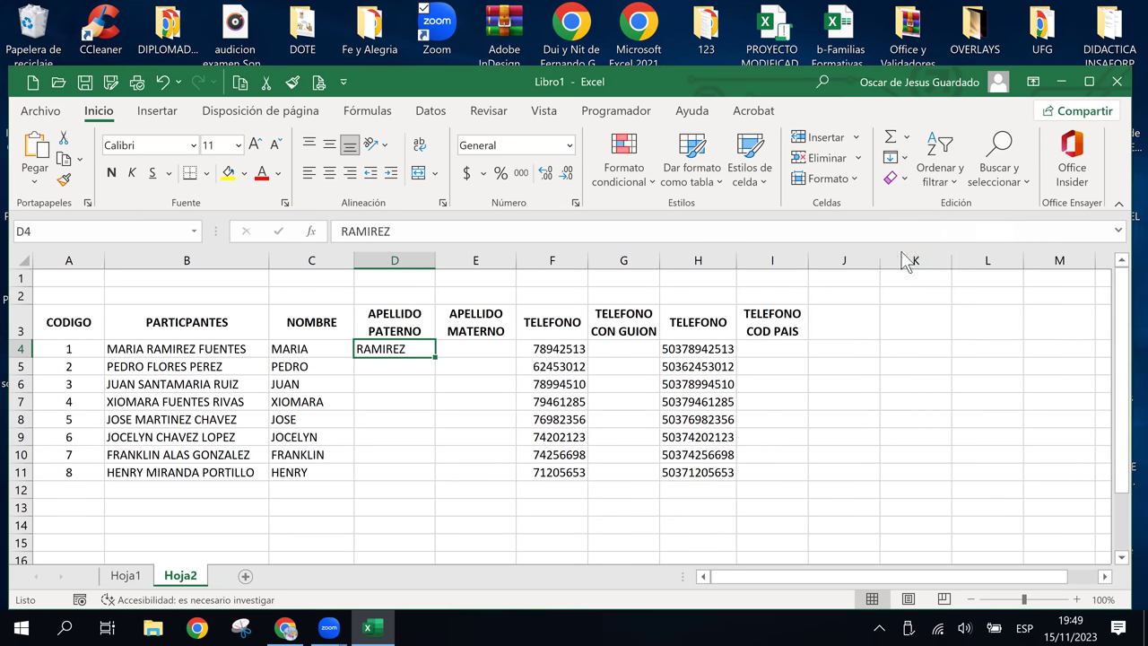
left_click(897, 159)
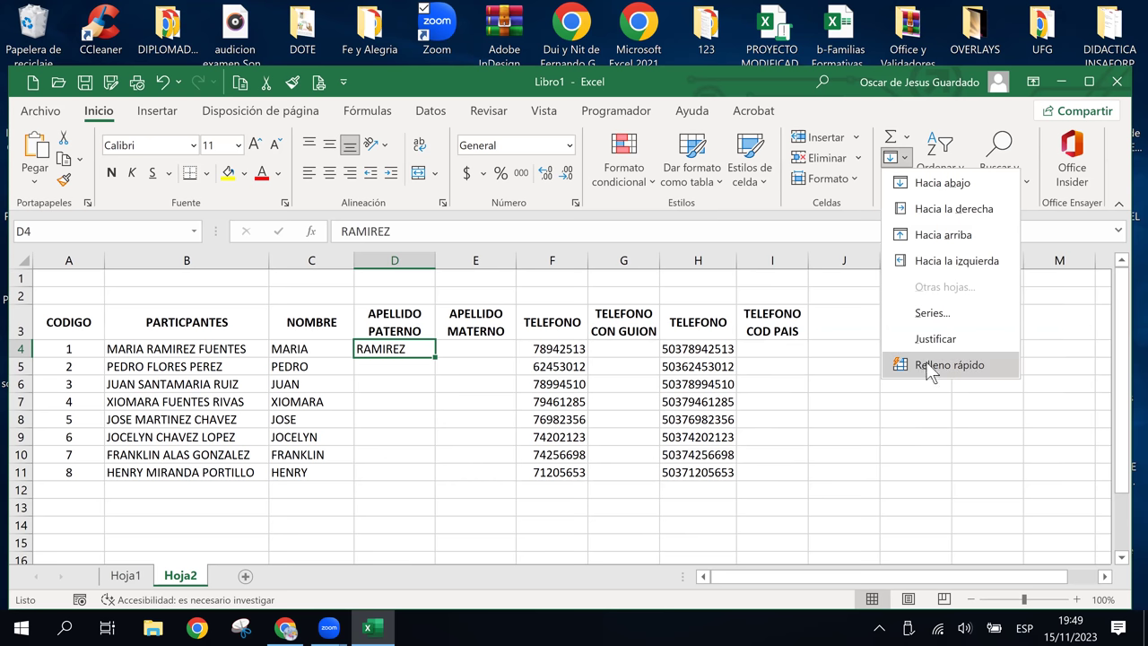
left_click(930, 366)
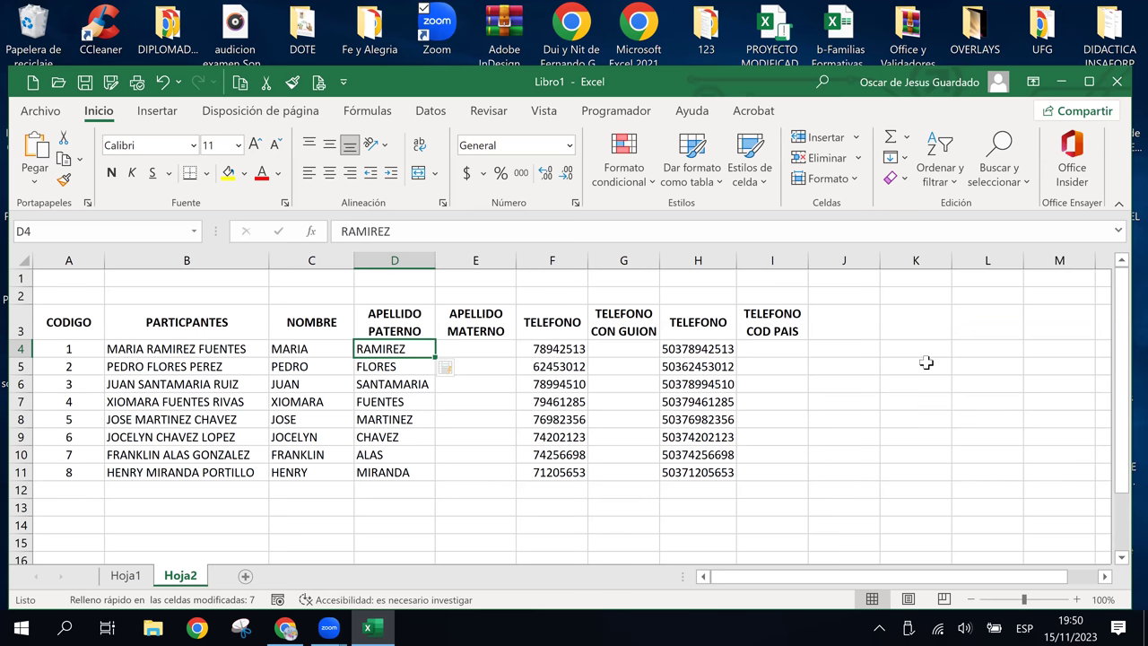
left_click(966, 628)
left_click(991, 585)
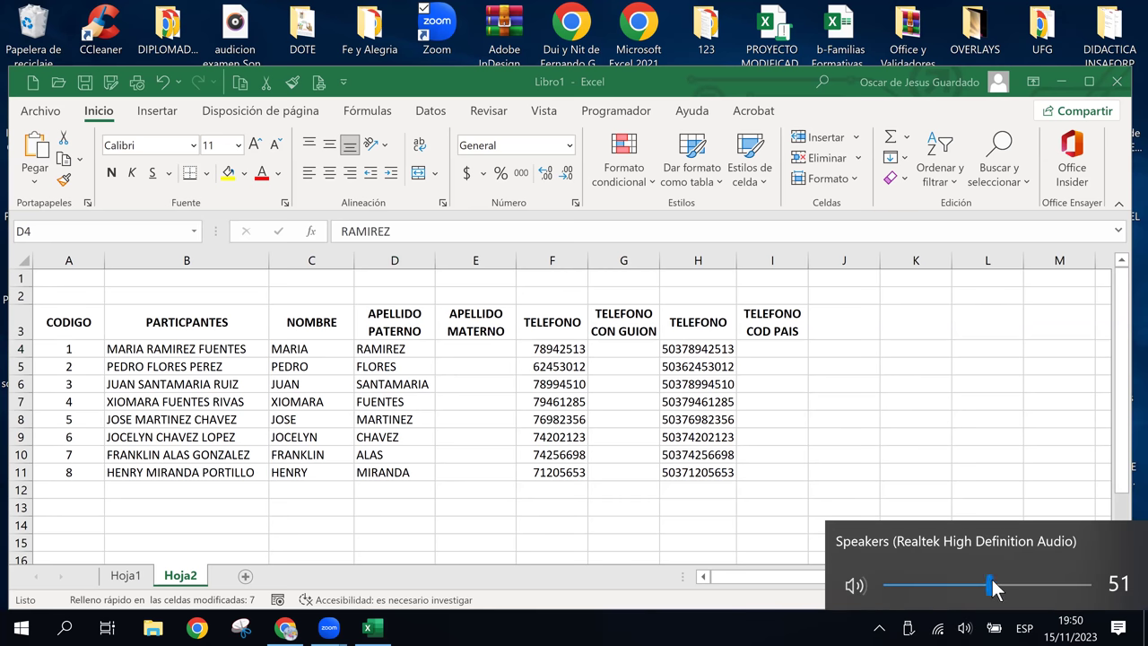
left_click(1002, 585)
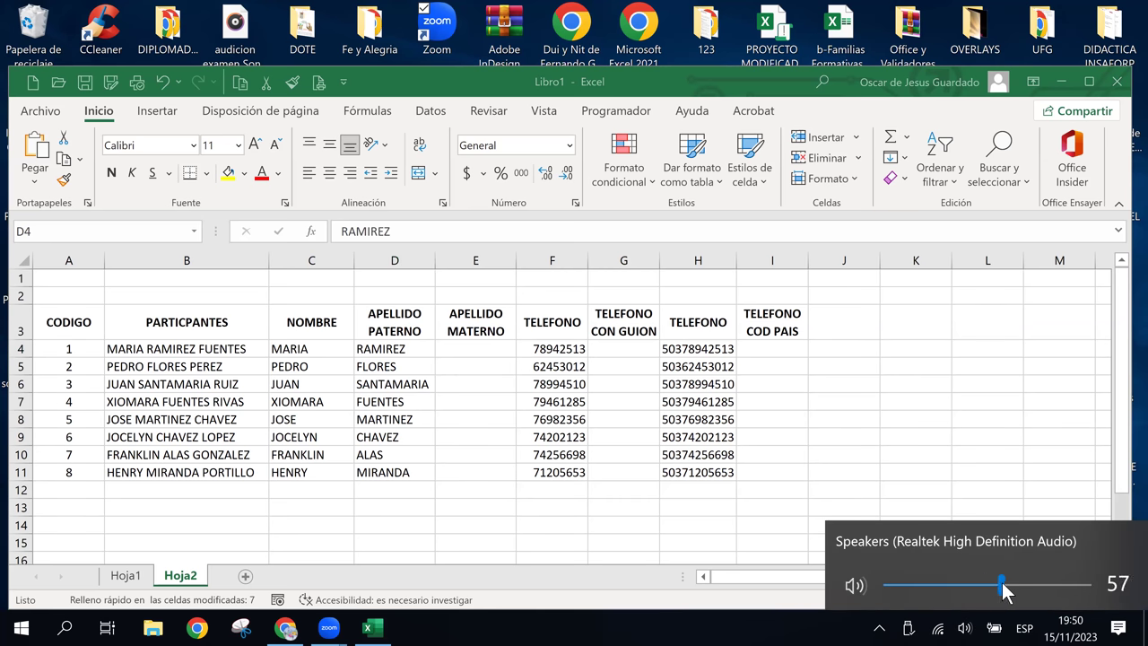
left_click(781, 633)
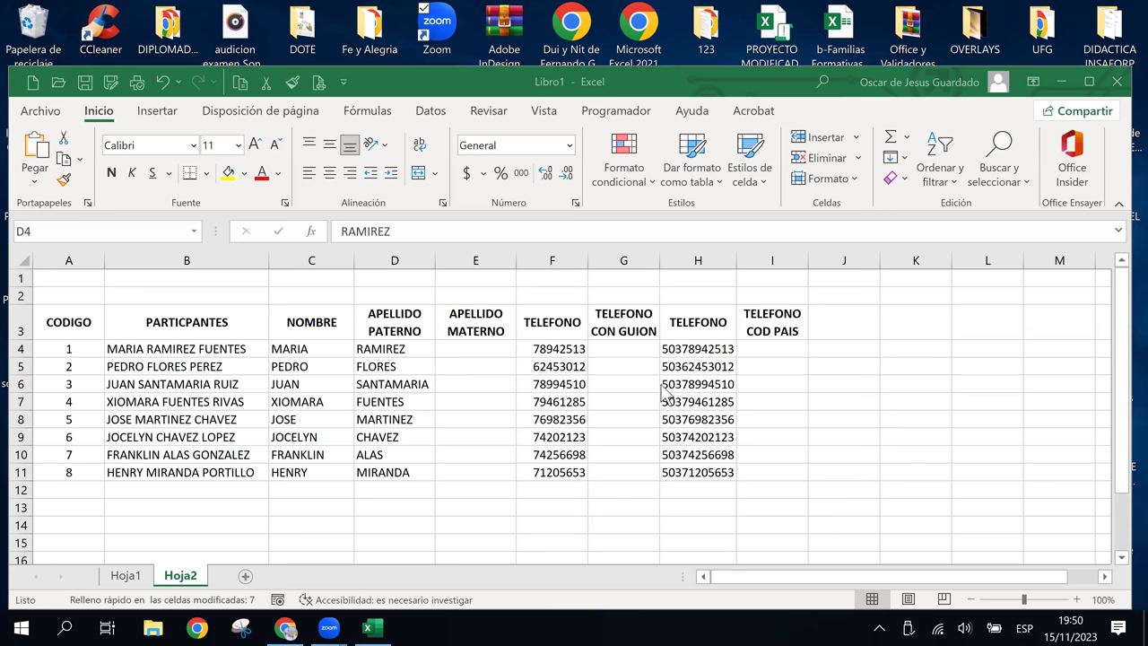
left_click(457, 347)
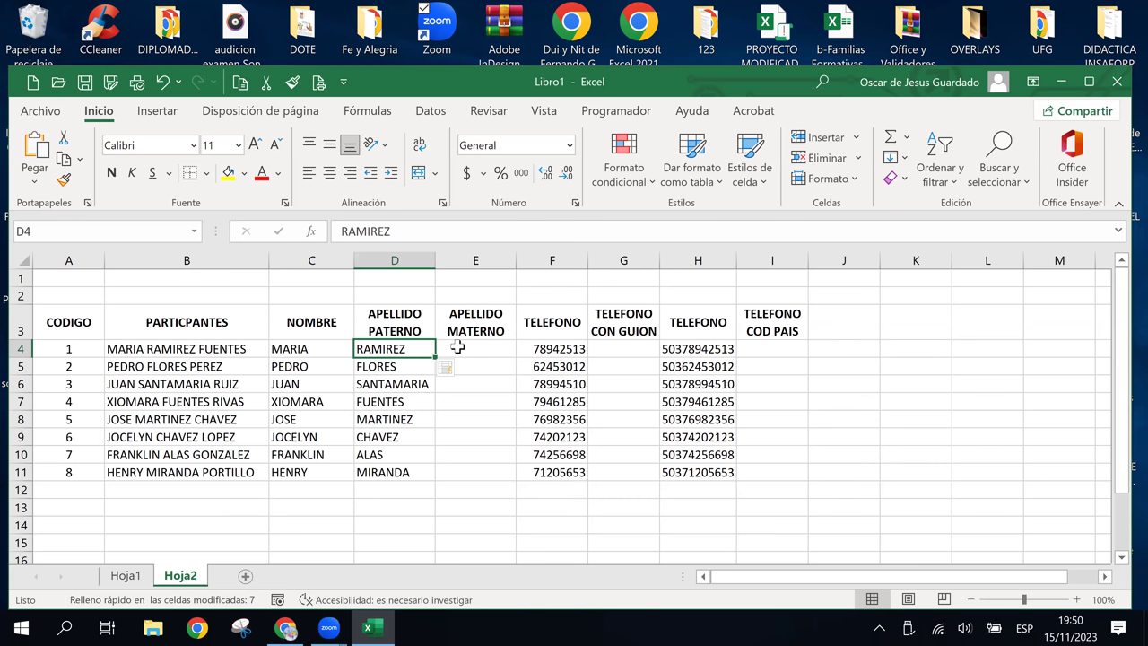
left_click(457, 347)
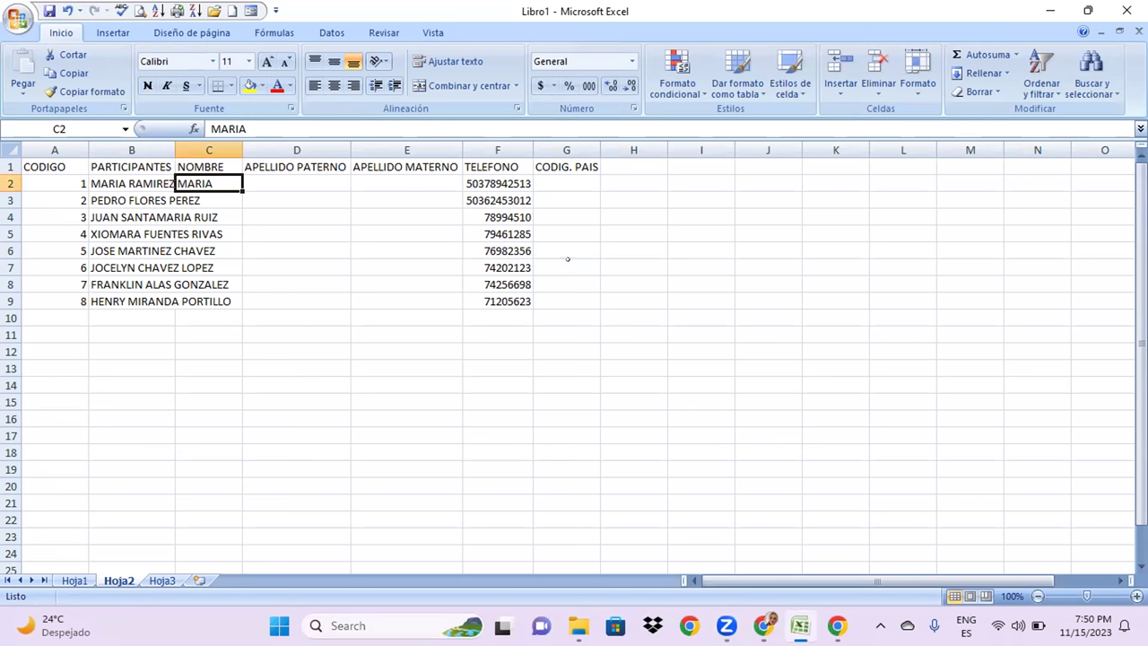
left_click(475, 183)
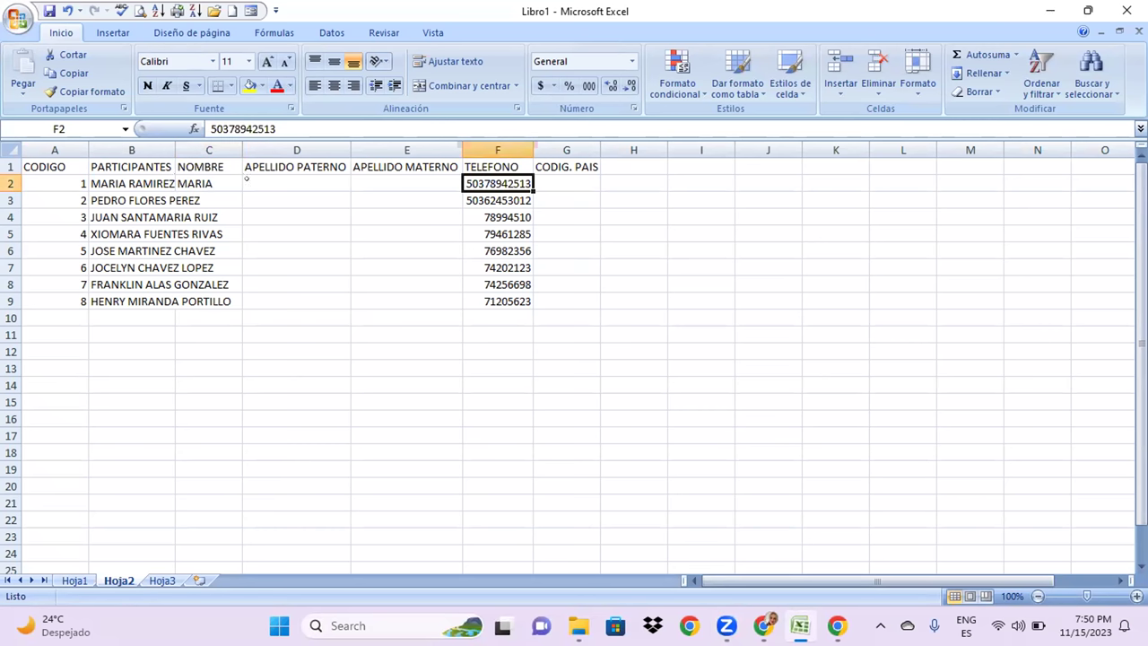
left_click(246, 178)
key("Left")
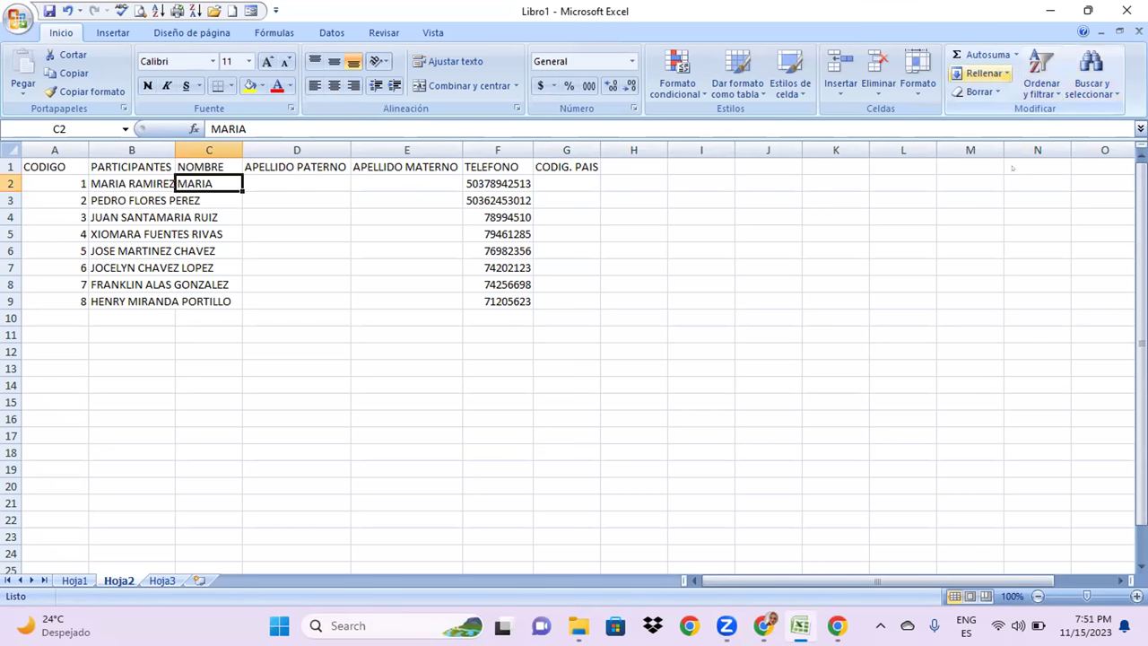
left_click(984, 73)
left_click(1010, 182)
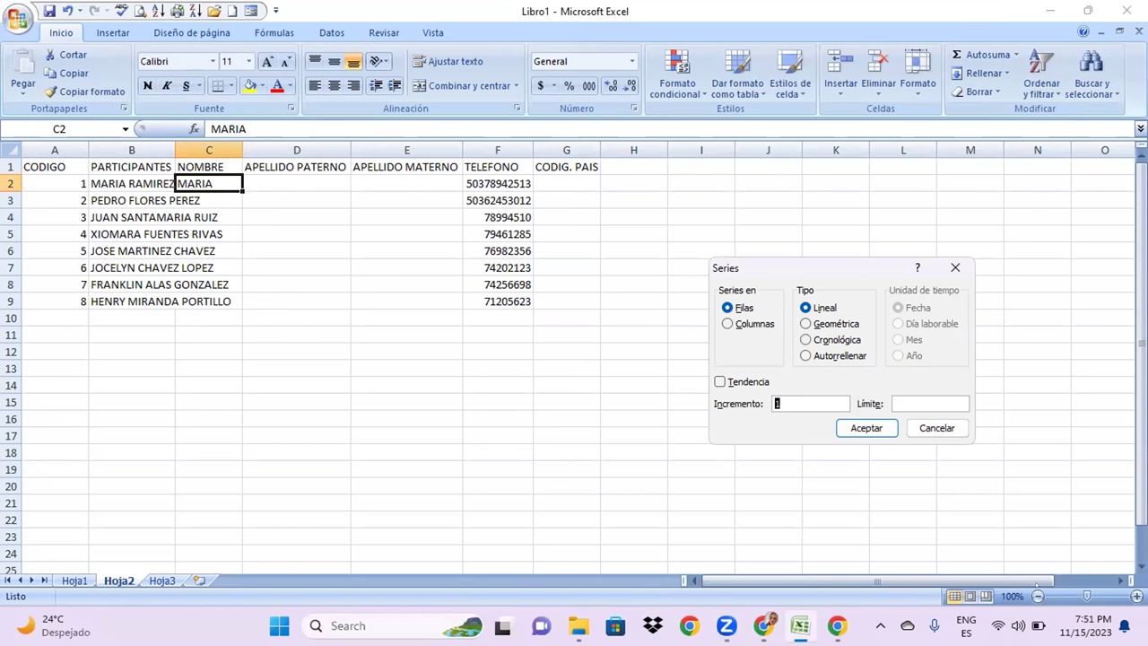
left_click(936, 428)
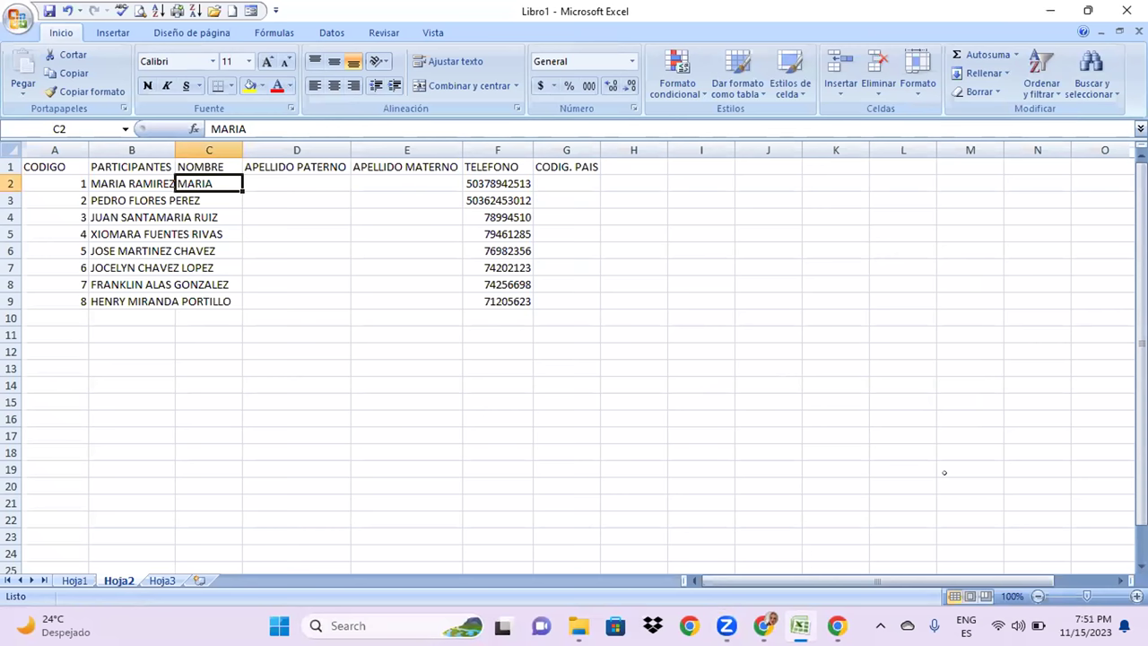
left_click(1007, 72)
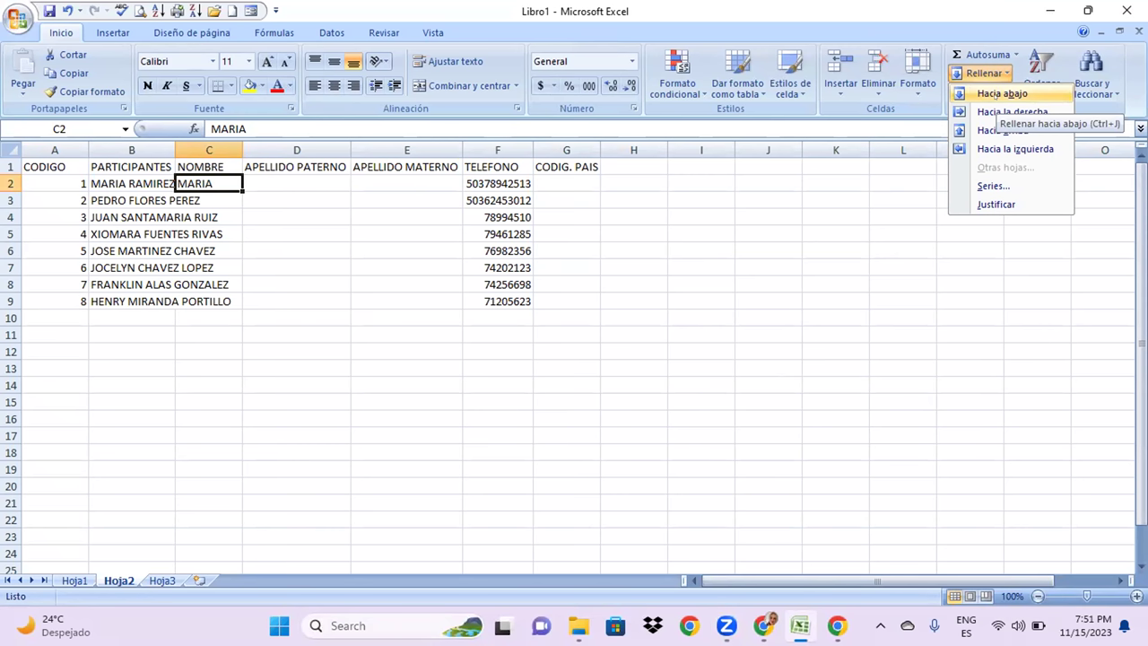
left_click(994, 185)
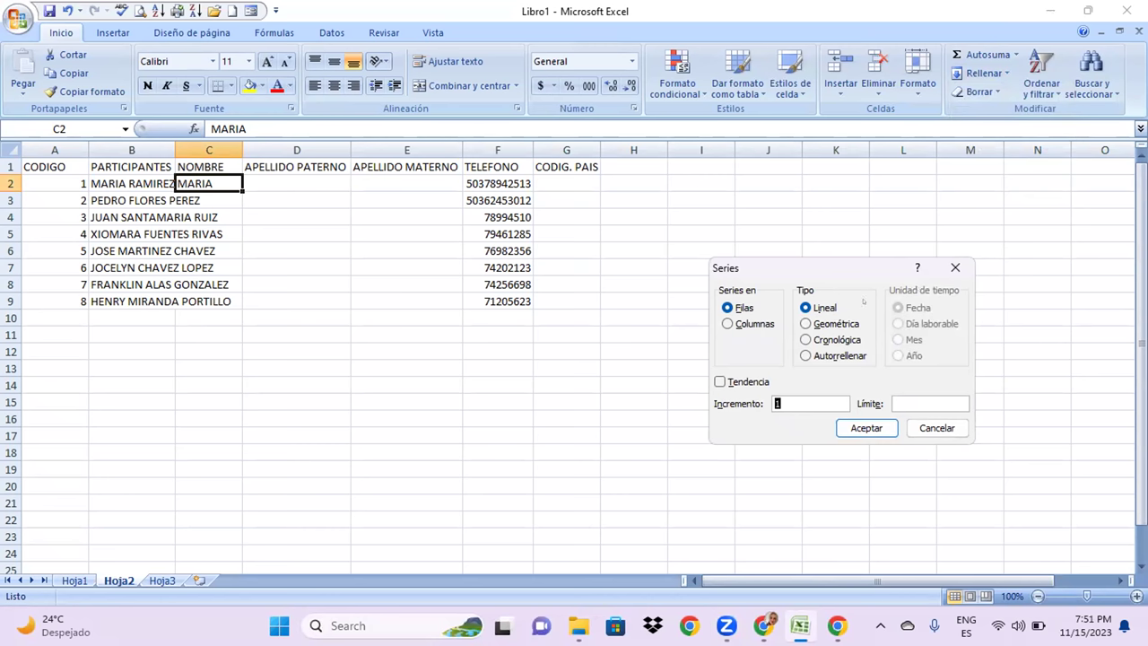
left_click(805, 355)
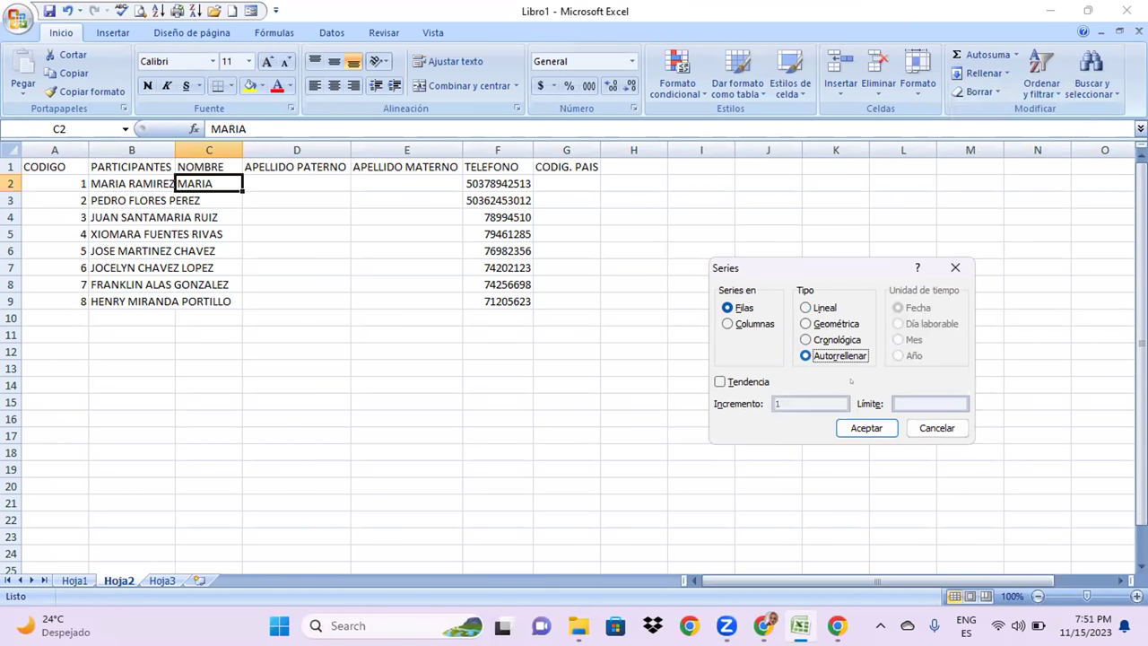
left_click(865, 425)
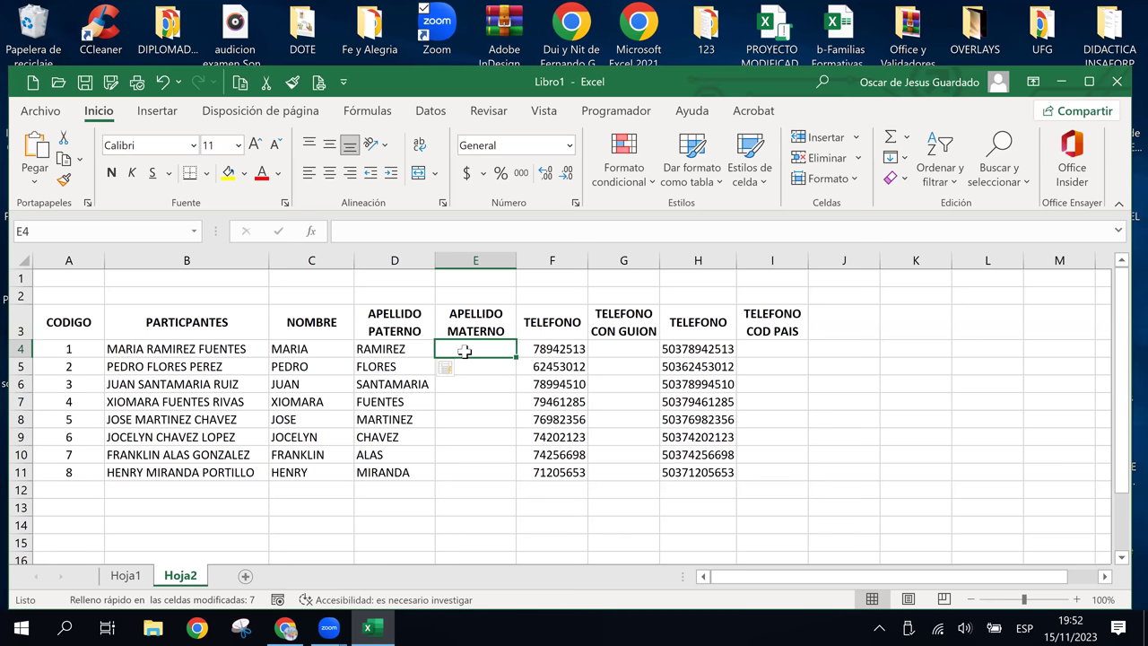
- Enter FUENTES in E4 and Flash Fill the maternal surnames through PORTILLO in E4:E11
type("FUENTE")
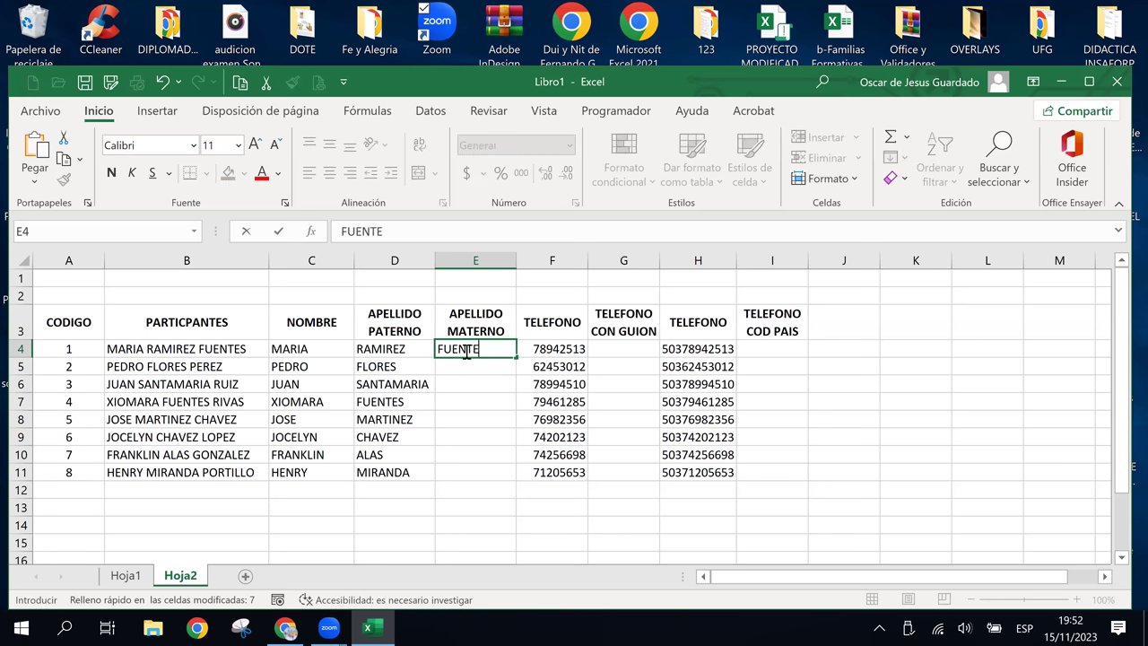
type("S")
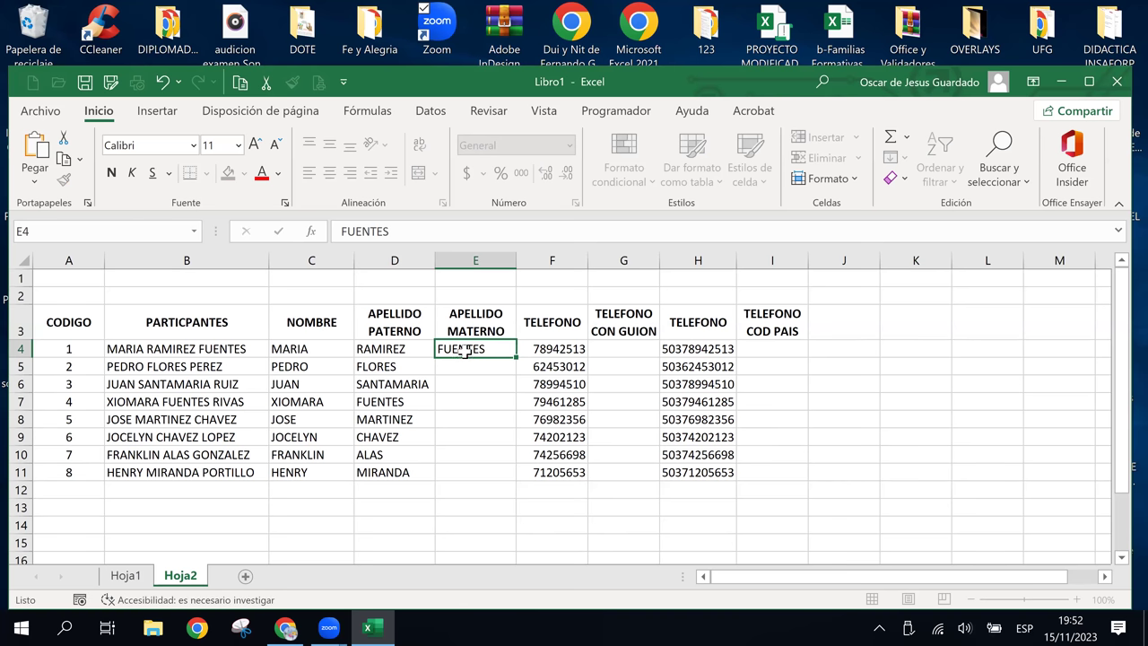
key("Return")
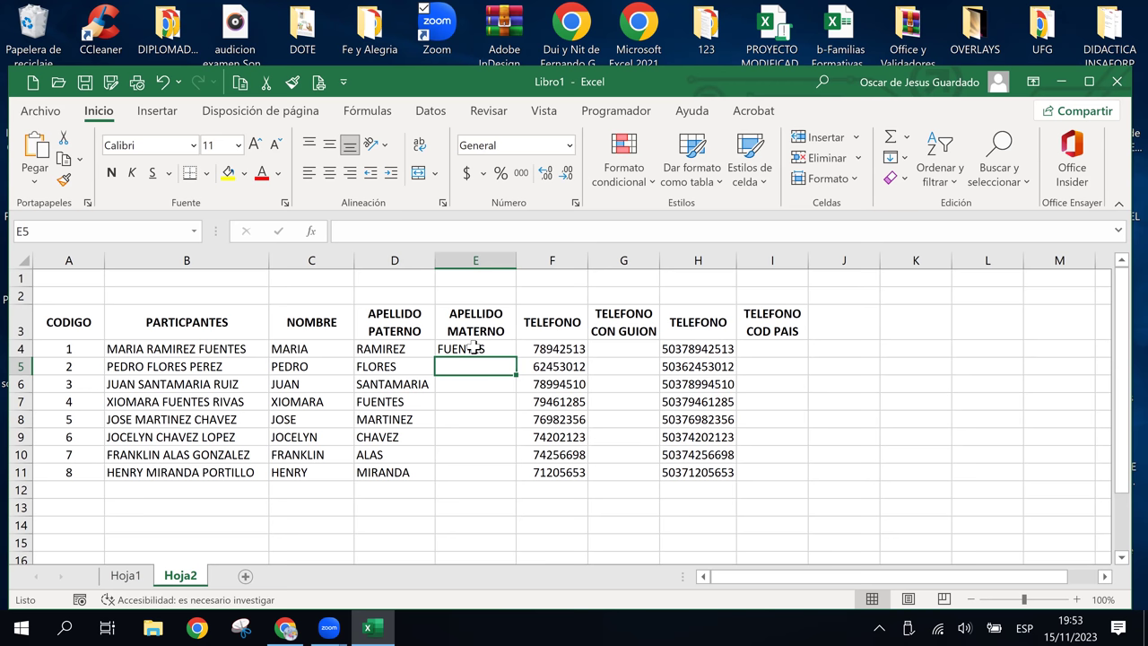
left_click(474, 349)
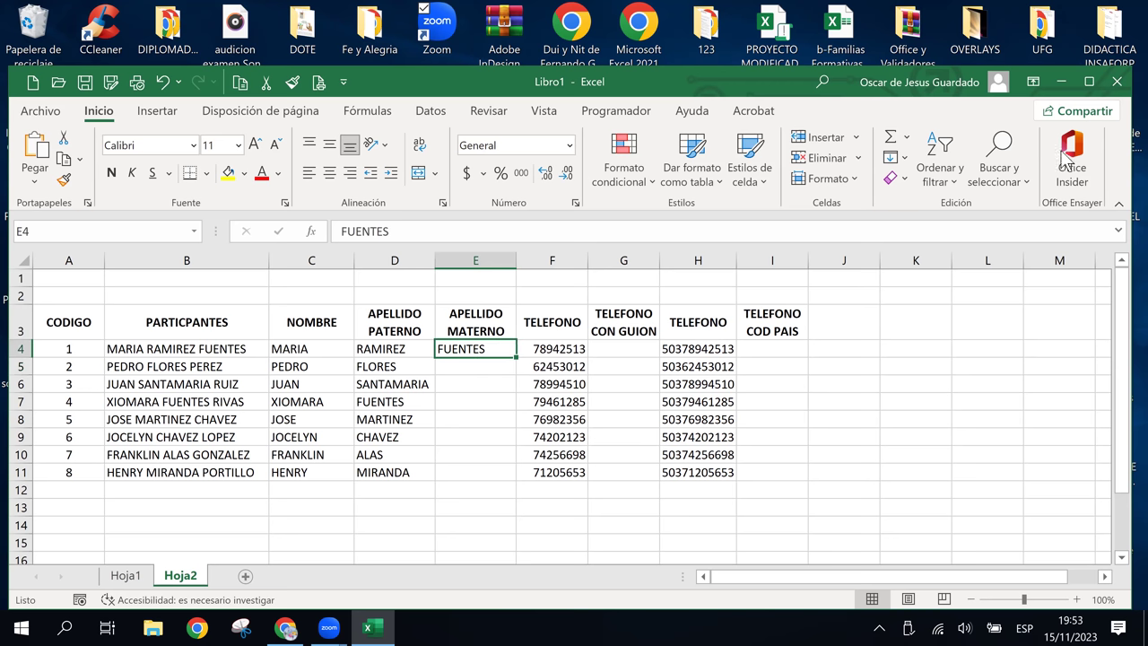
left_click(897, 157)
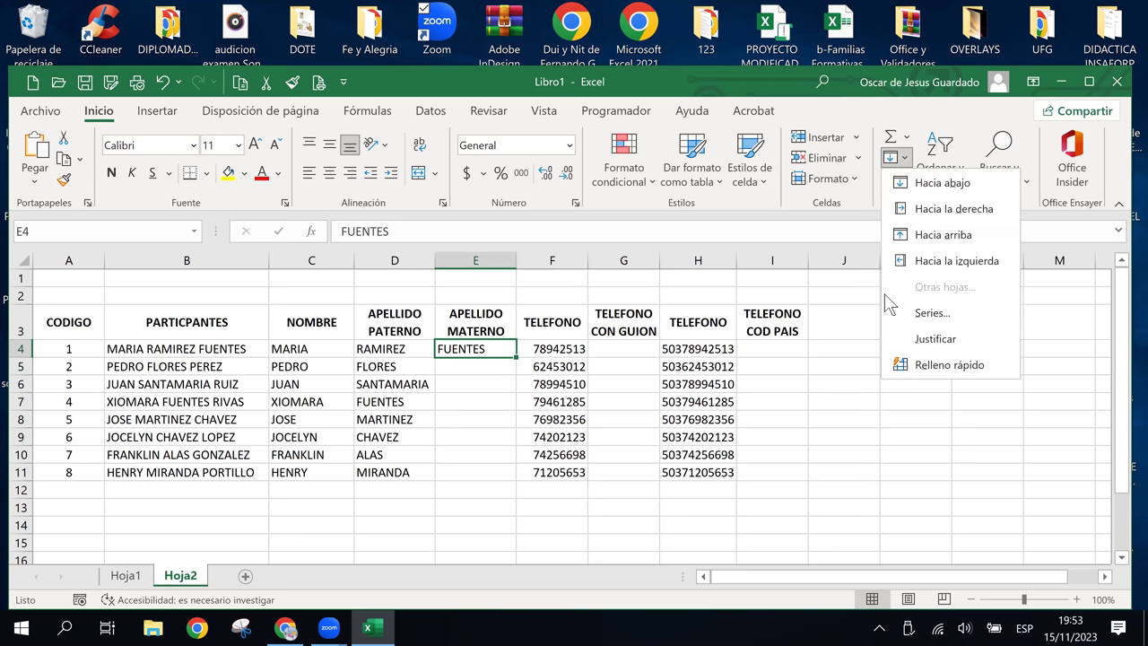
left_click(910, 366)
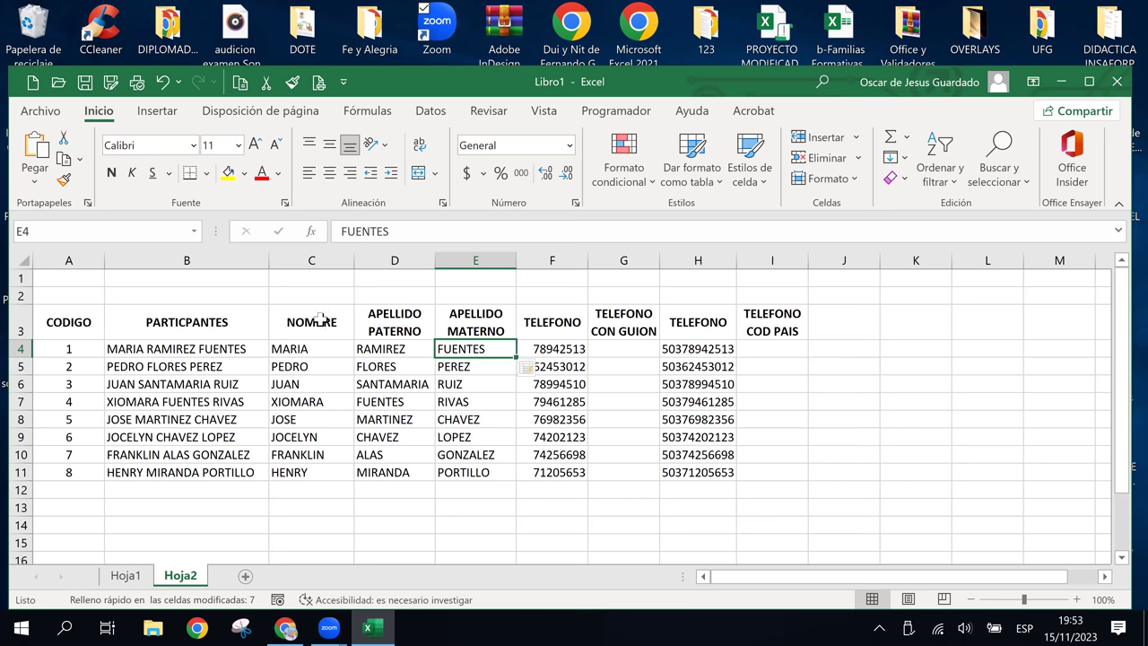
left_click(365, 332)
left_click(384, 395)
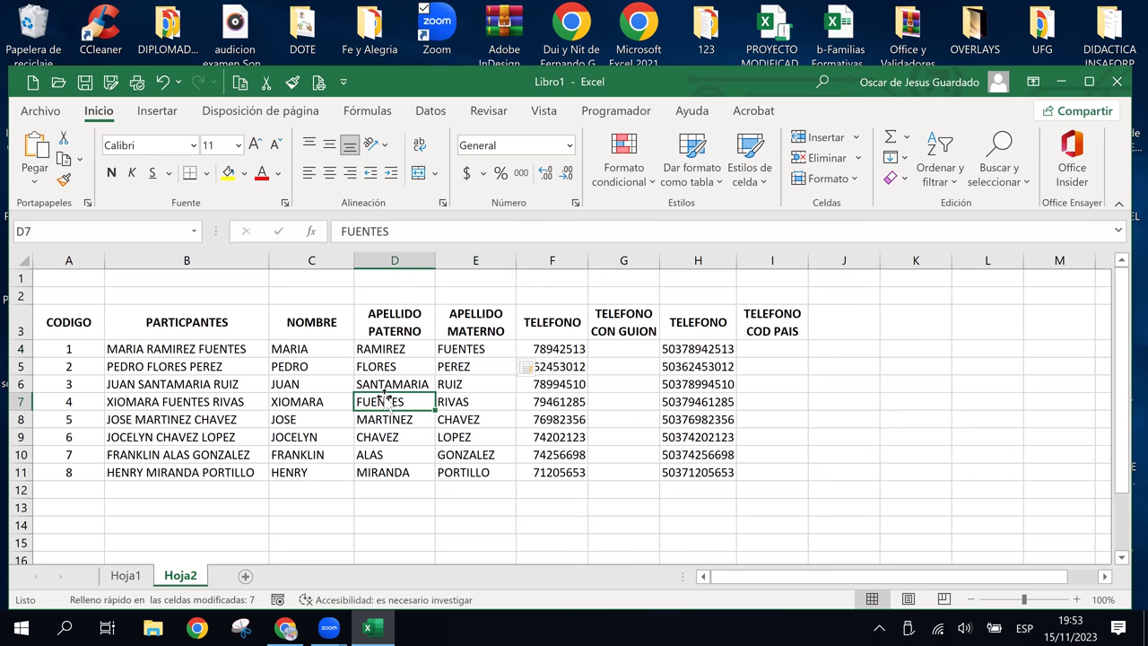
- Type 7894-2513 in G4 and Flash Fill hyphenated phones through 7120-5653 in G4:G11
left_click(72, 322)
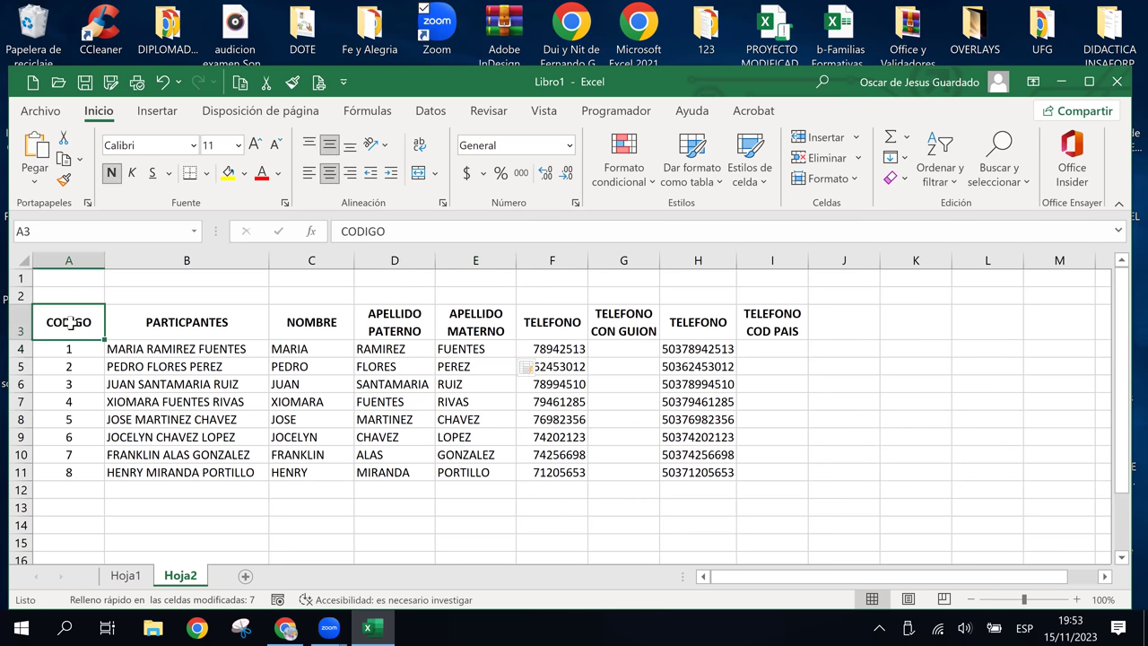
left_click_drag(76, 320, 786, 327)
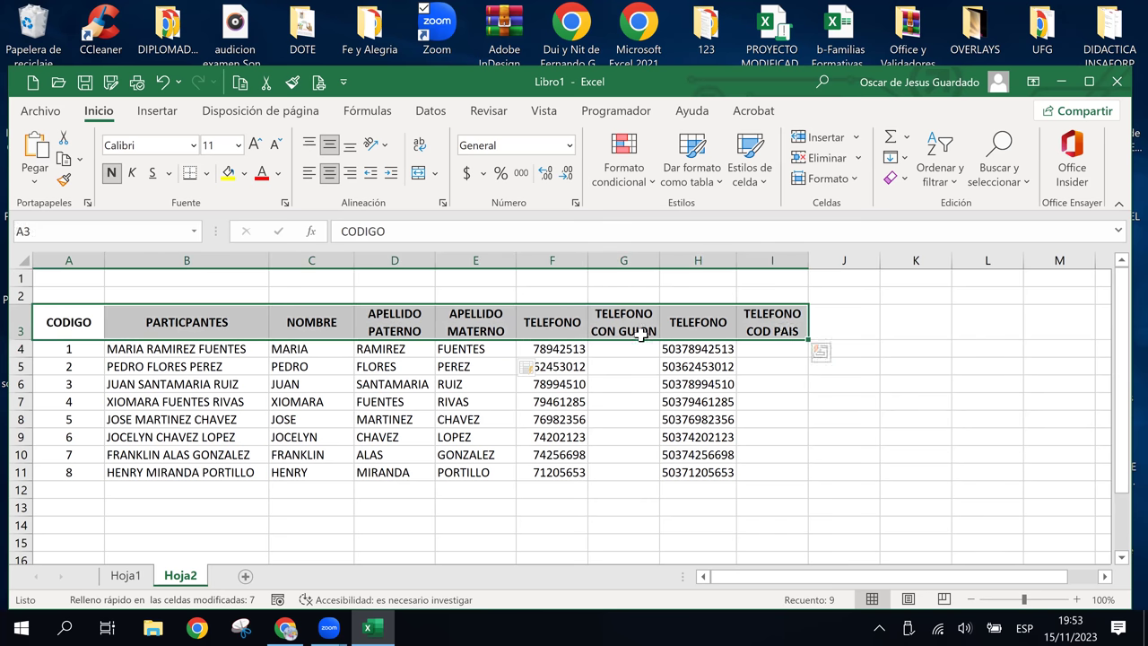
left_click(598, 350)
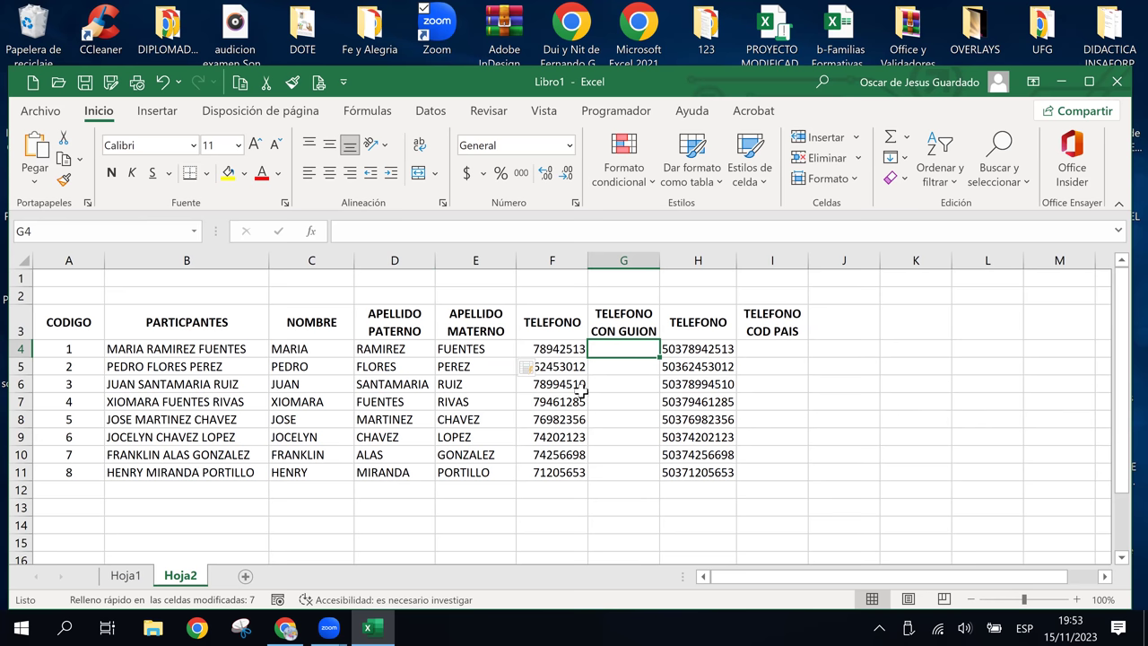
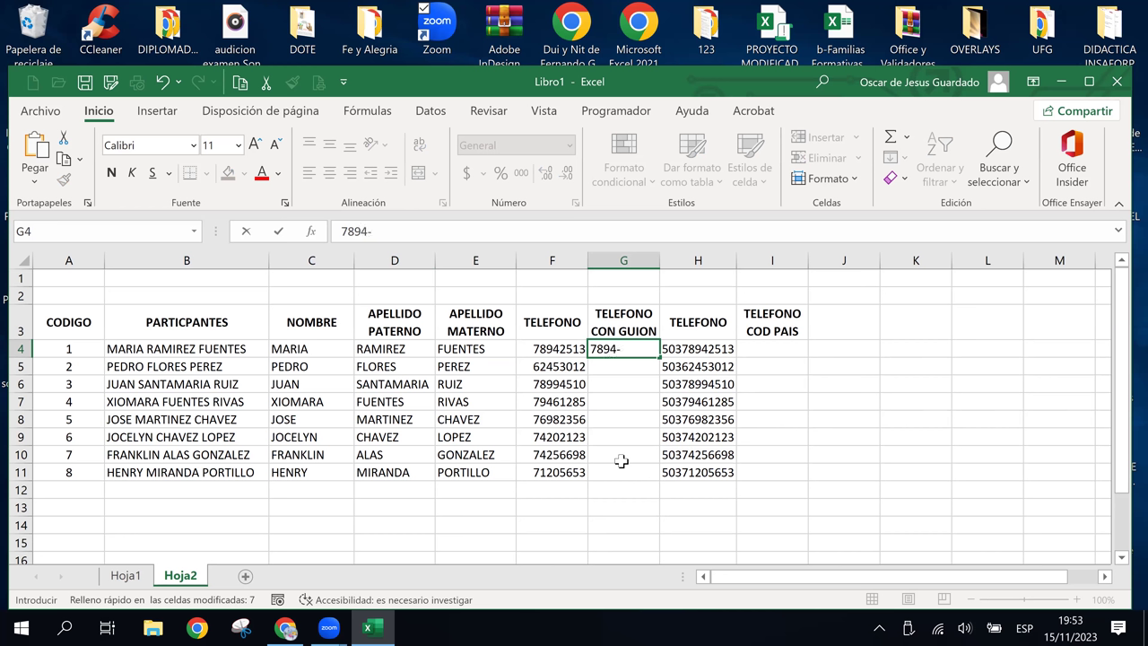
key("Return")
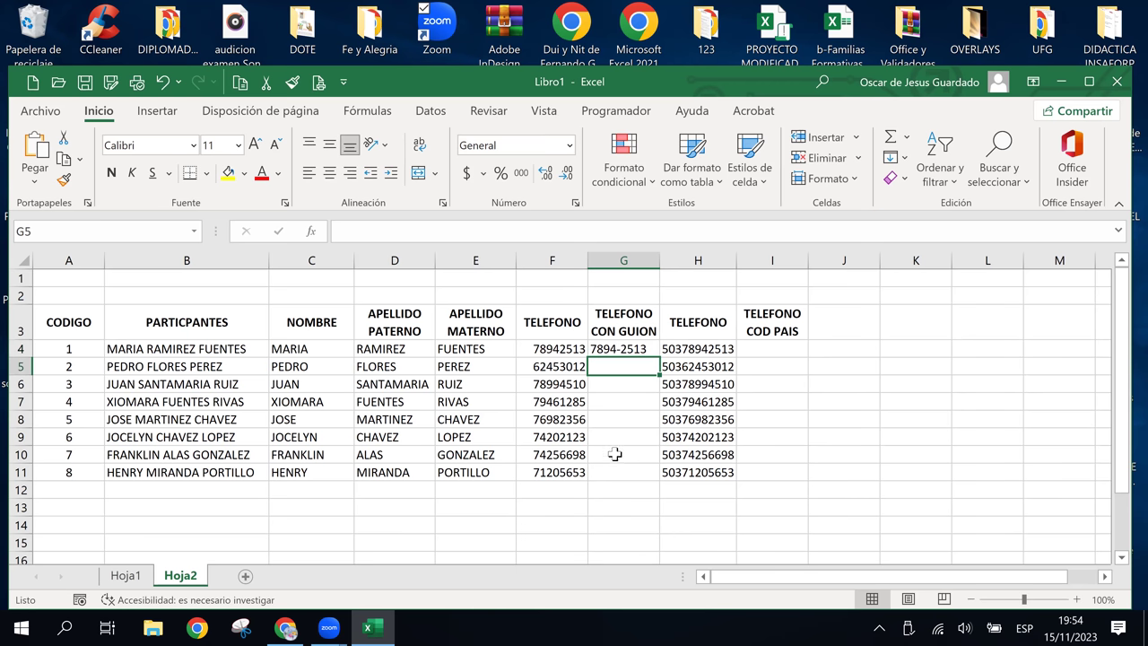
left_click(609, 345)
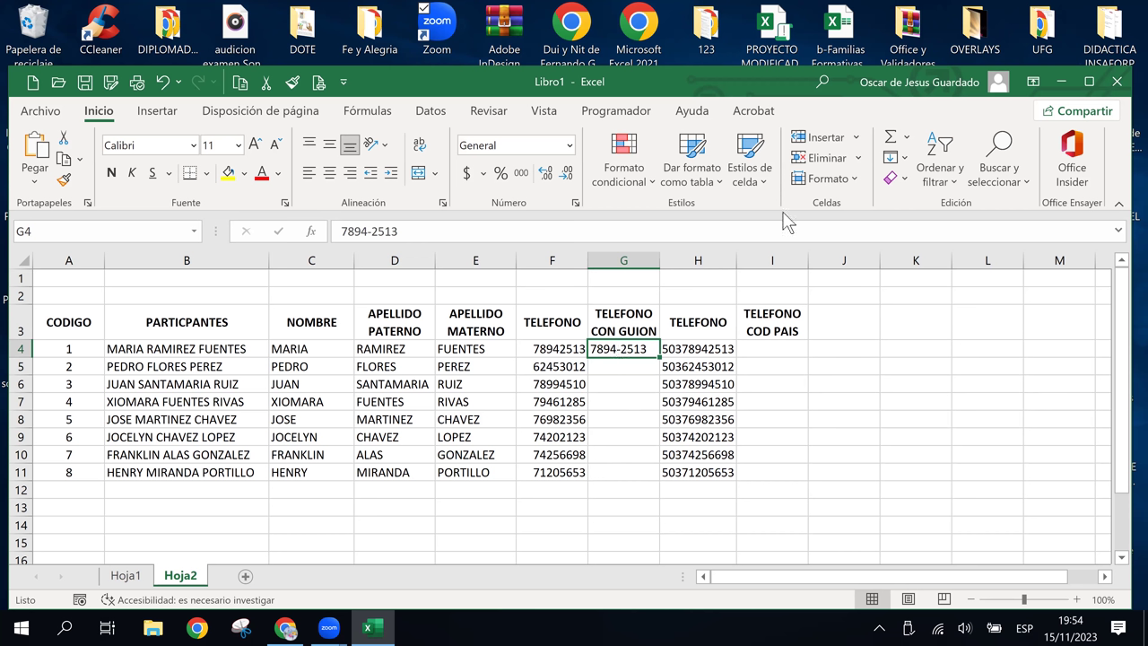
left_click(895, 157)
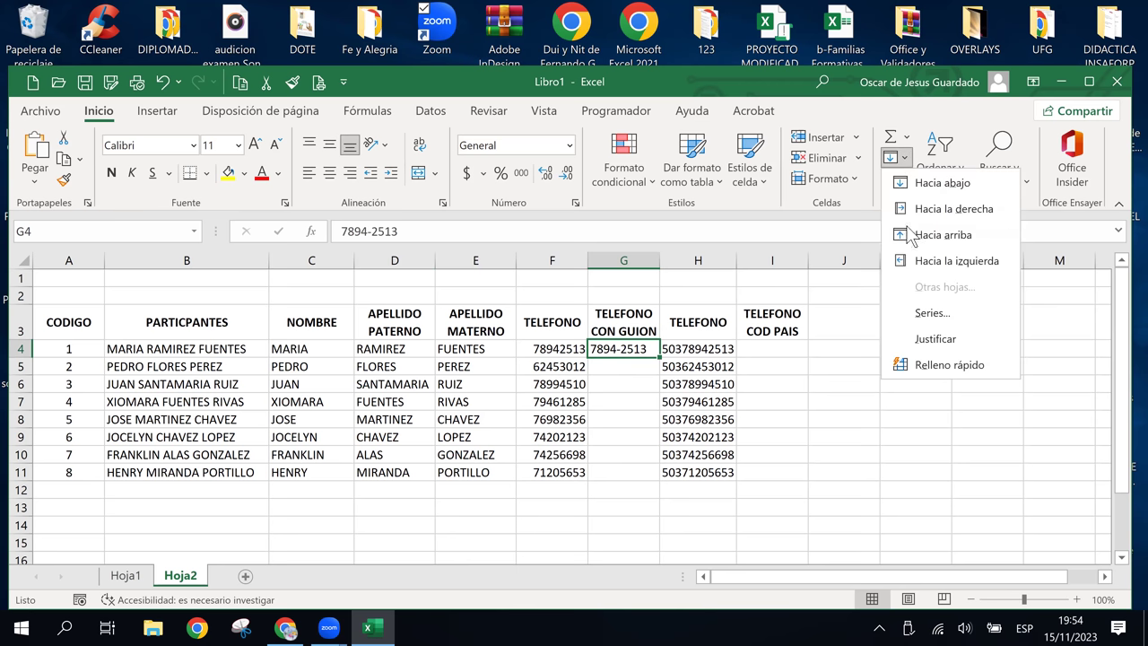
left_click(923, 364)
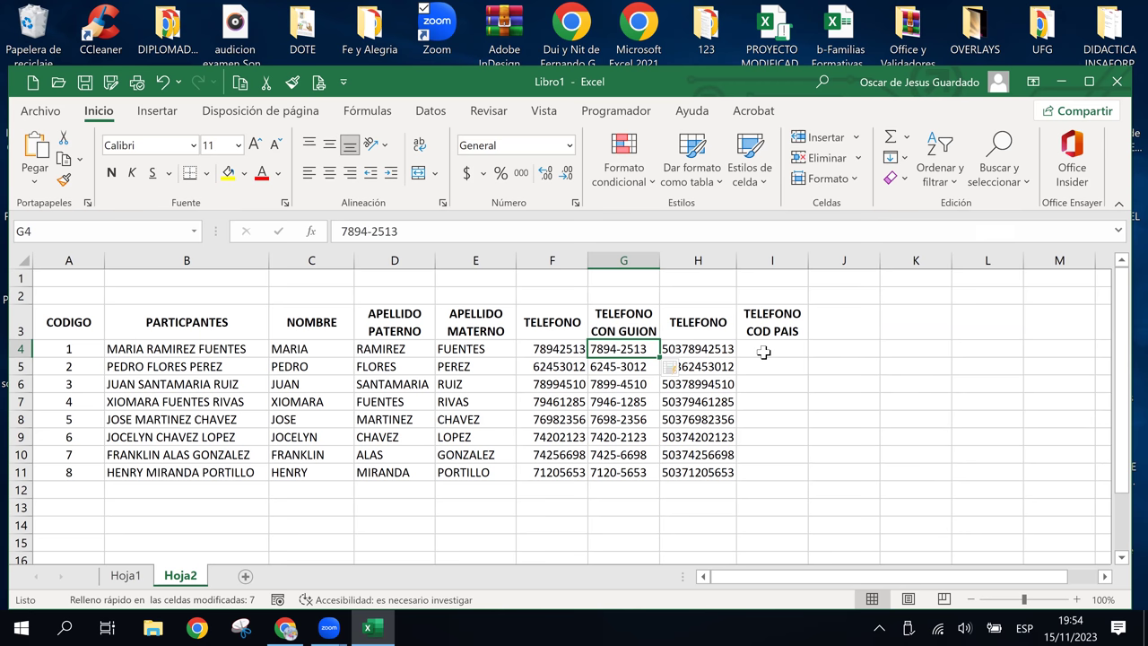
left_click(764, 352)
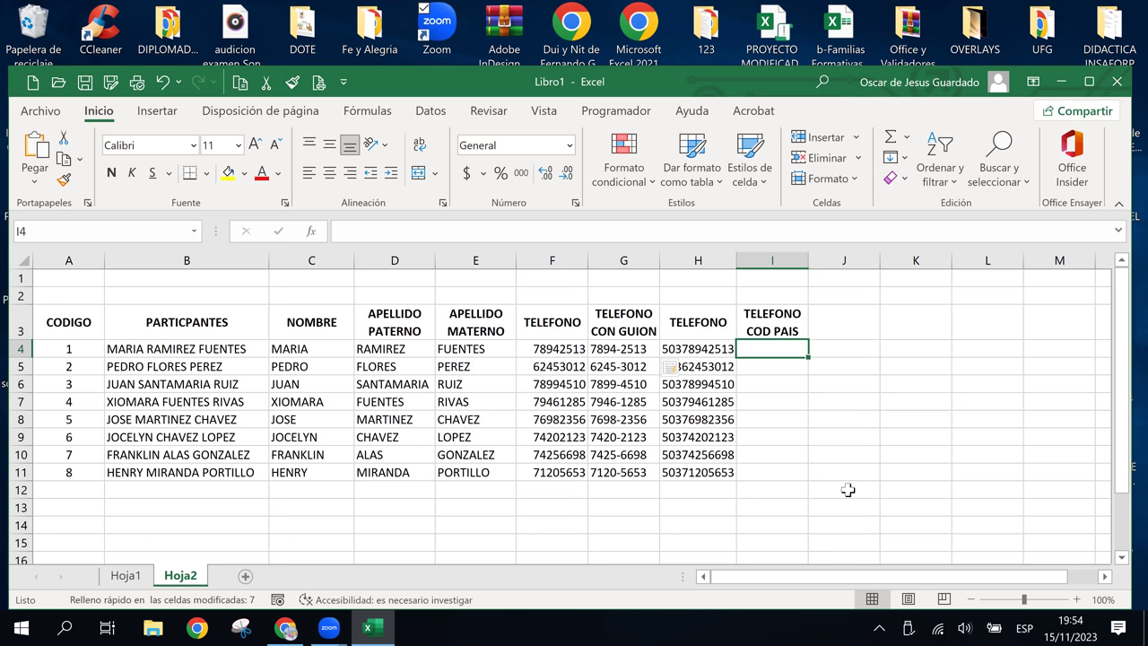
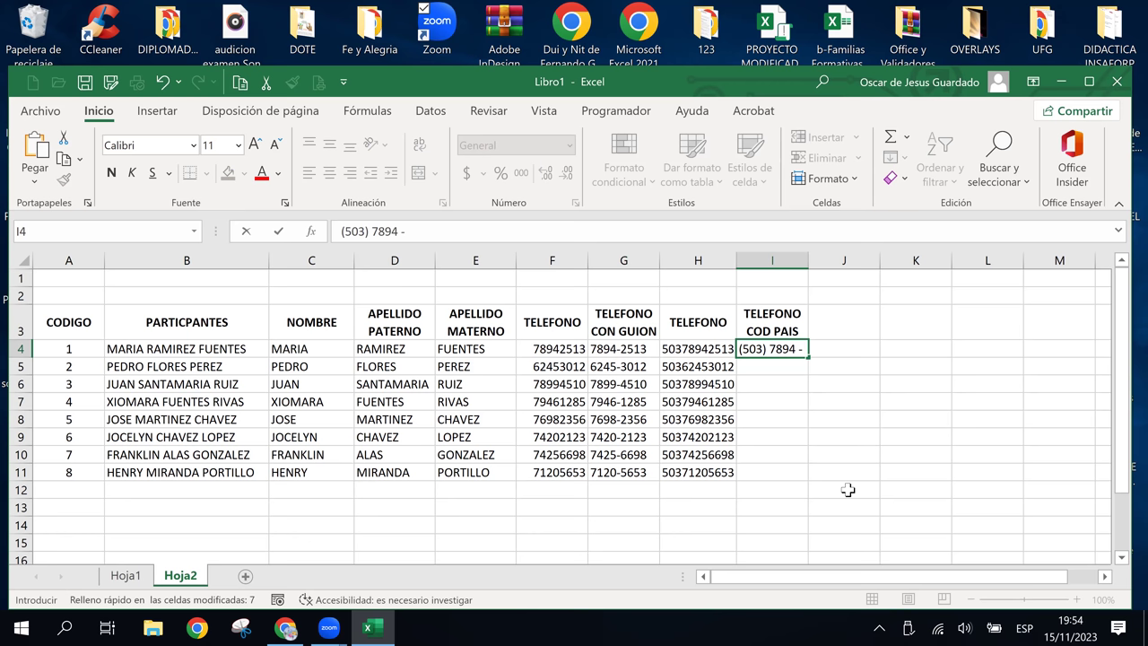
key("Return")
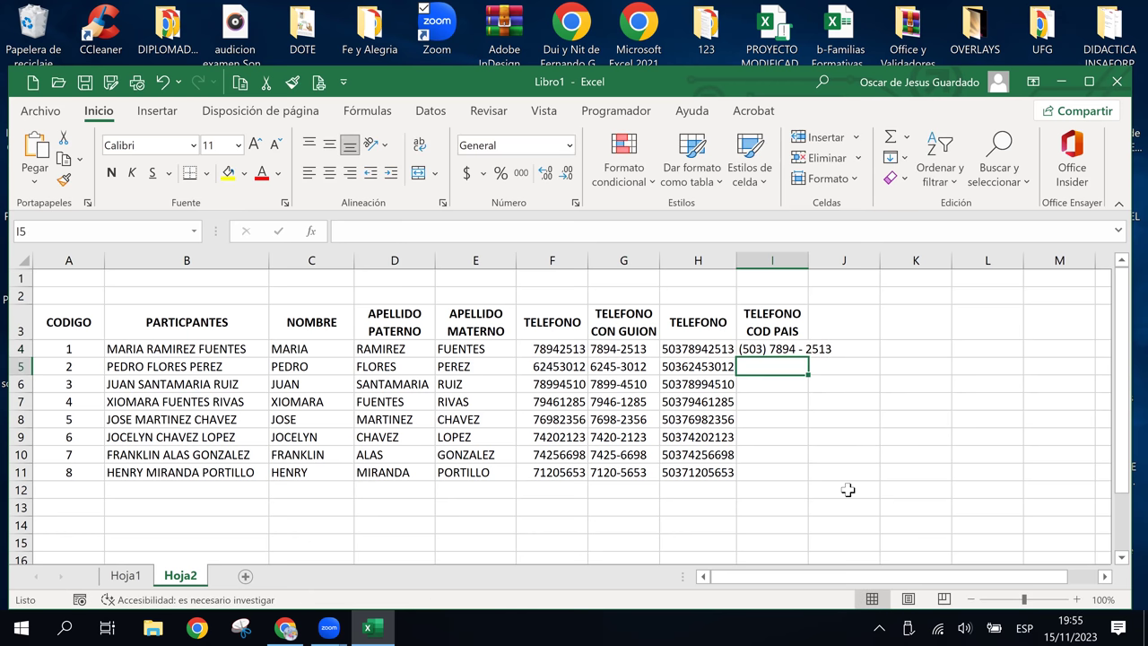
key("Up")
left_click_drag(807, 265, 837, 281)
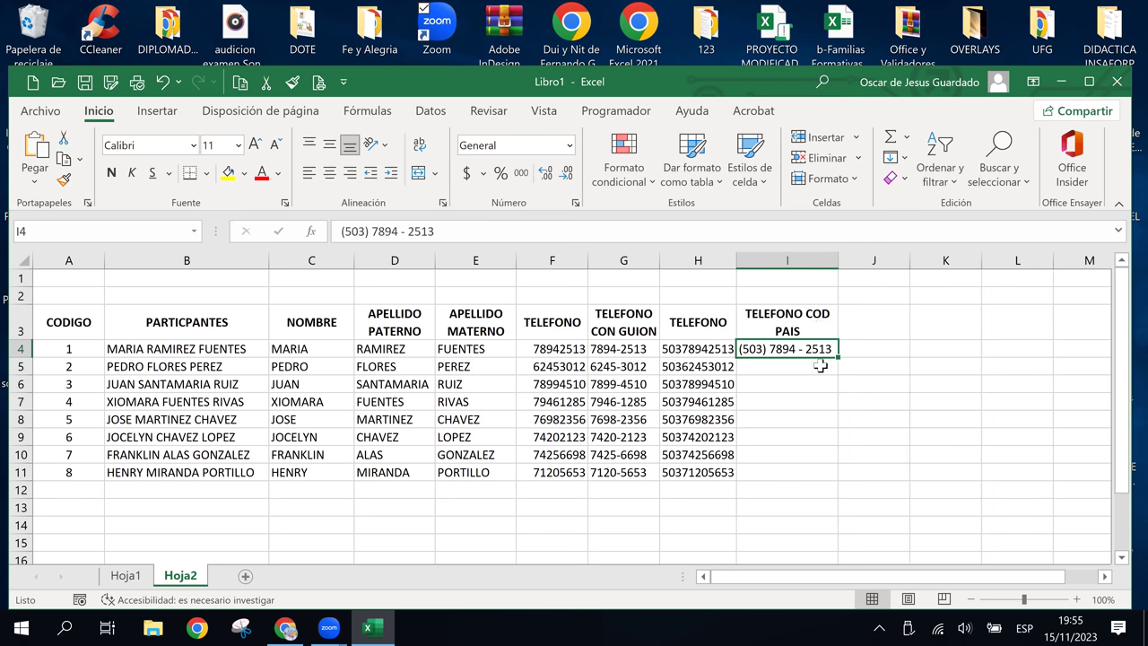
left_click(892, 157)
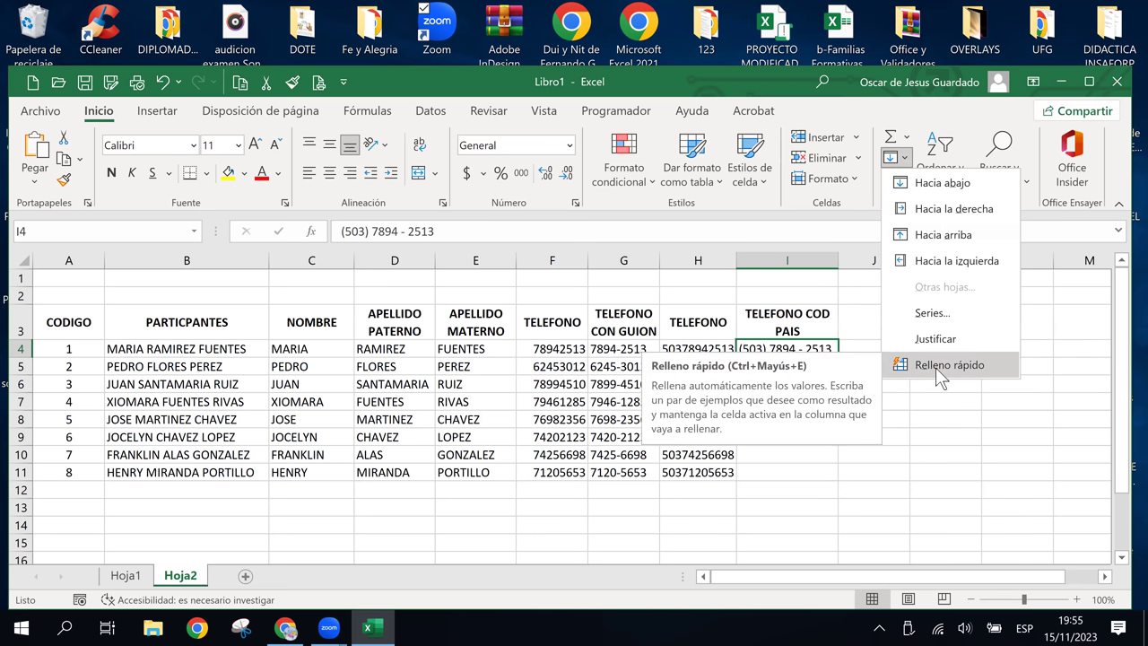
left_click(937, 369)
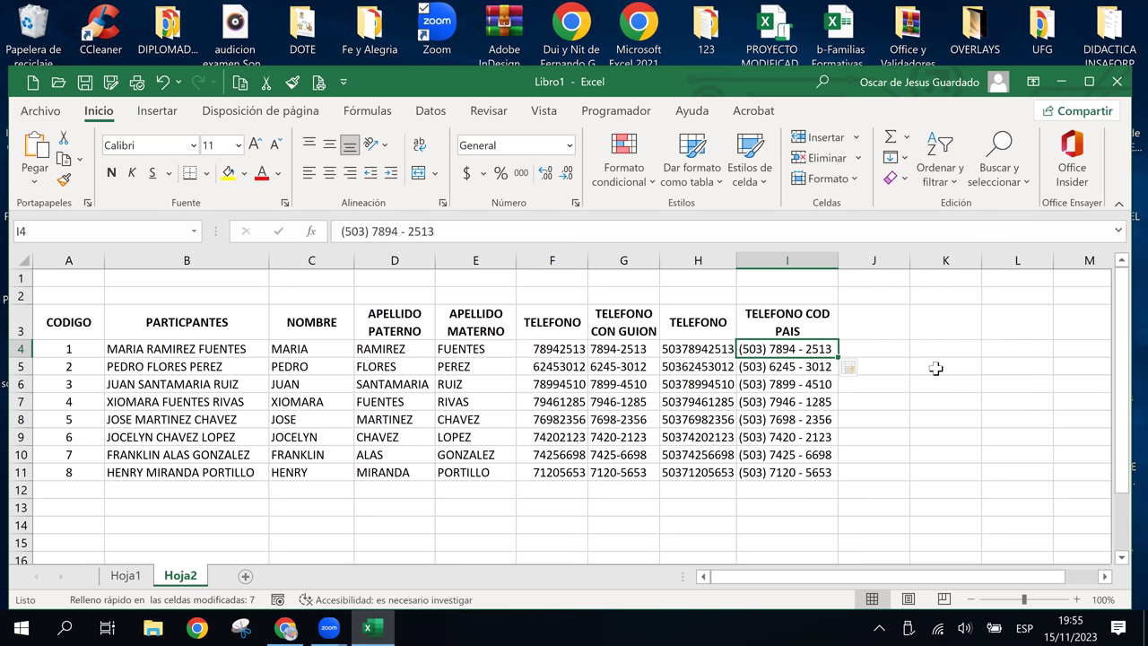
- Centre the phone numbers in F4:I11
left_click(564, 390)
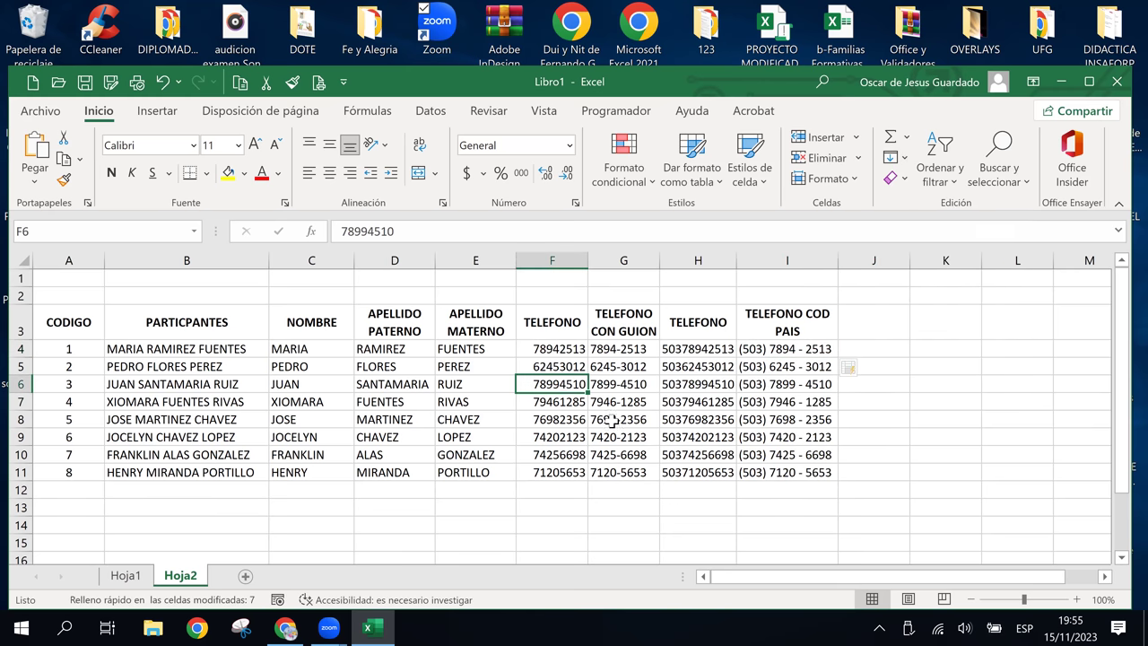
left_click_drag(545, 352, 759, 477)
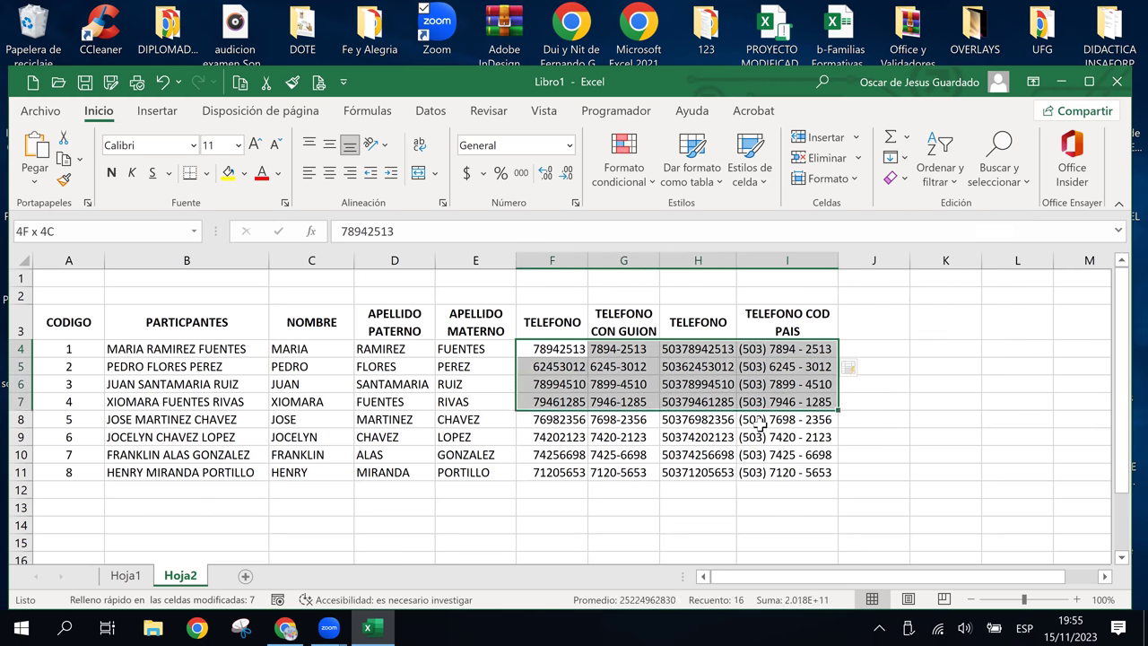
left_click(331, 172)
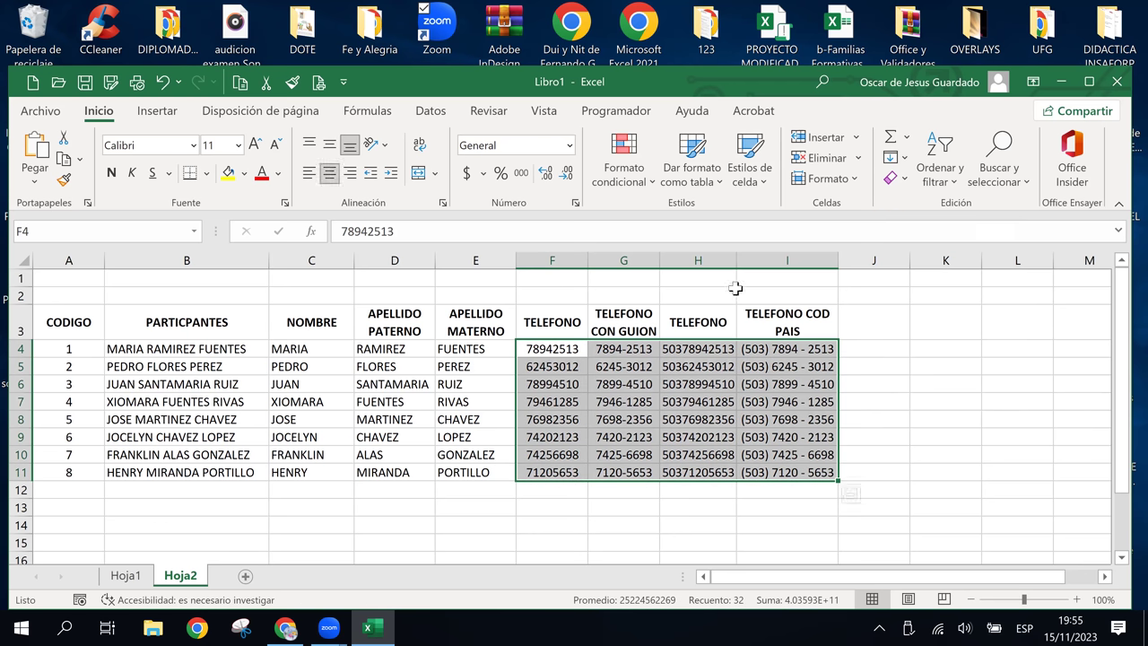
left_click(725, 319)
- Widen columns H and I so the header fits, and select H3:H11
left_click_drag(735, 265, 759, 267)
left_click_drag(861, 261, 875, 268)
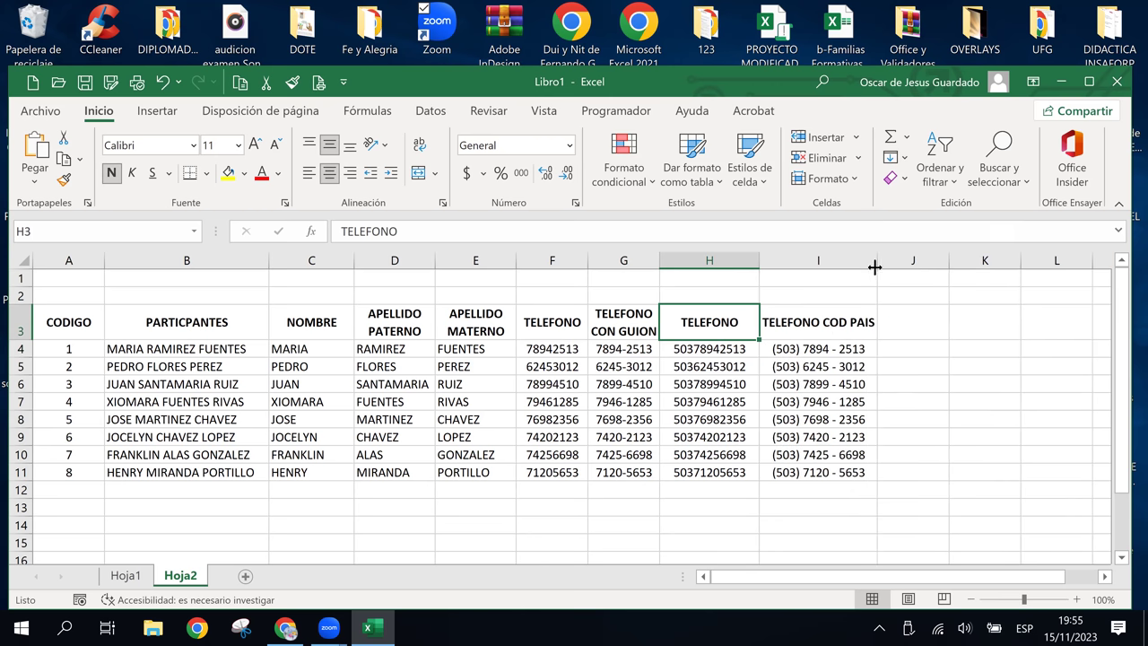
left_click(594, 419)
left_click(696, 454)
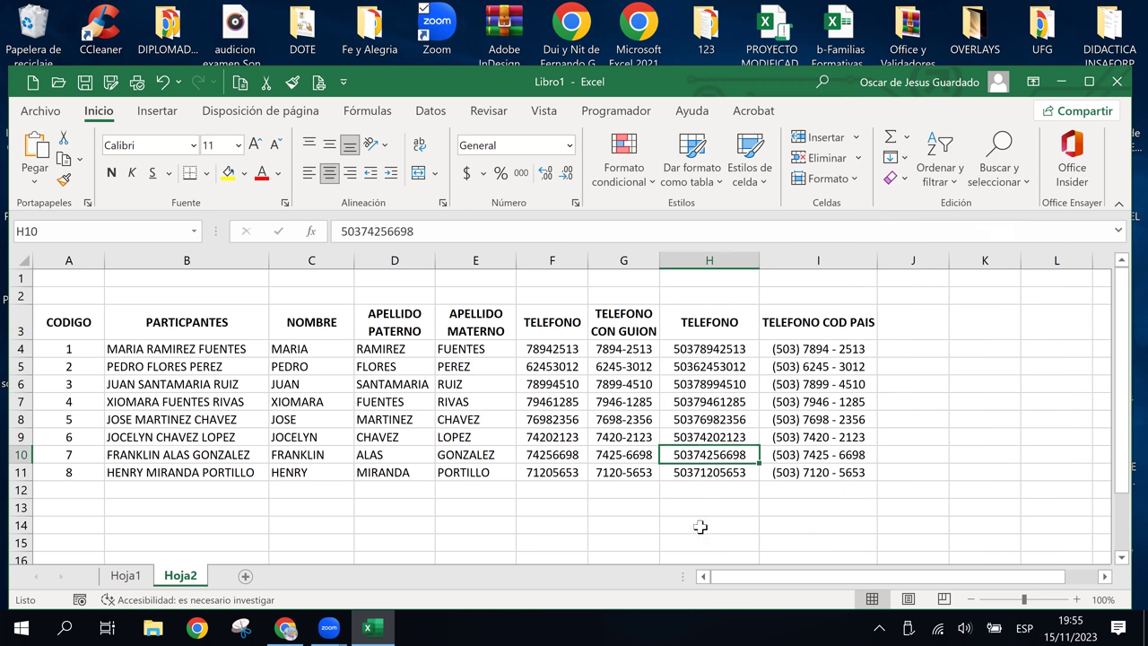
left_click(678, 403)
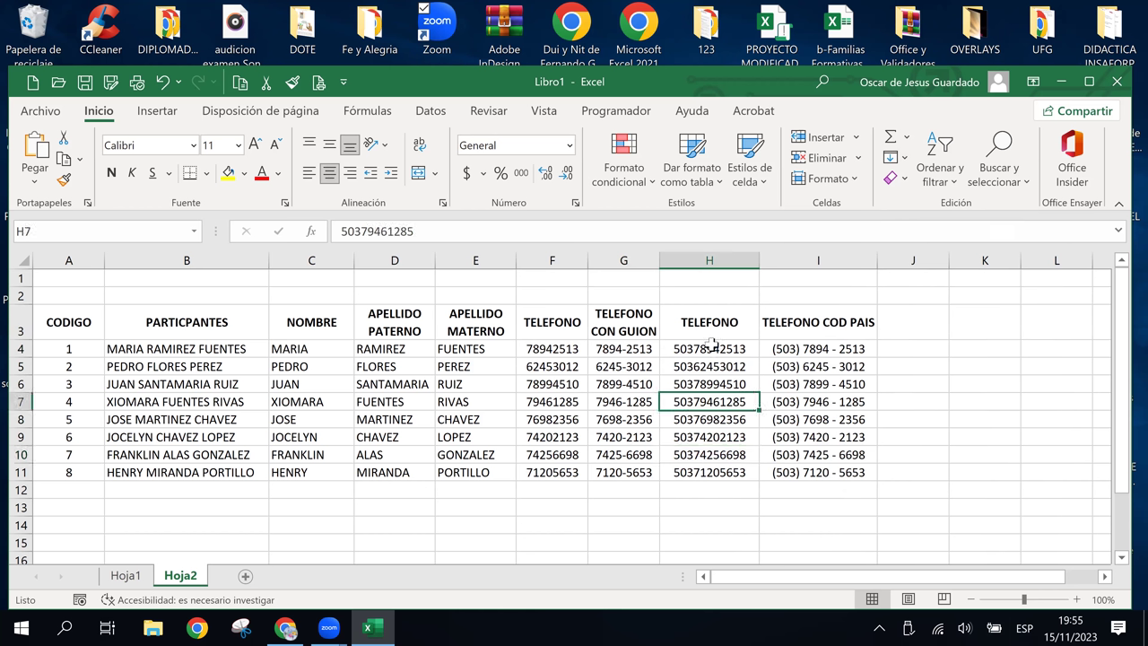
left_click_drag(711, 346, 723, 455)
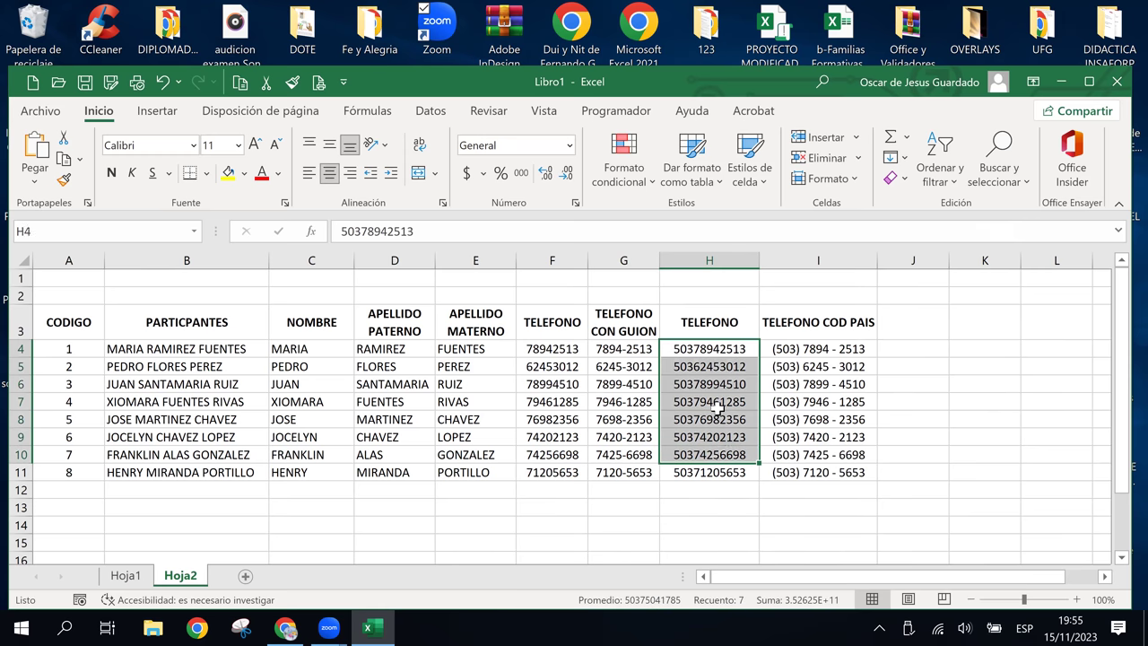
left_click_drag(716, 328, 723, 471)
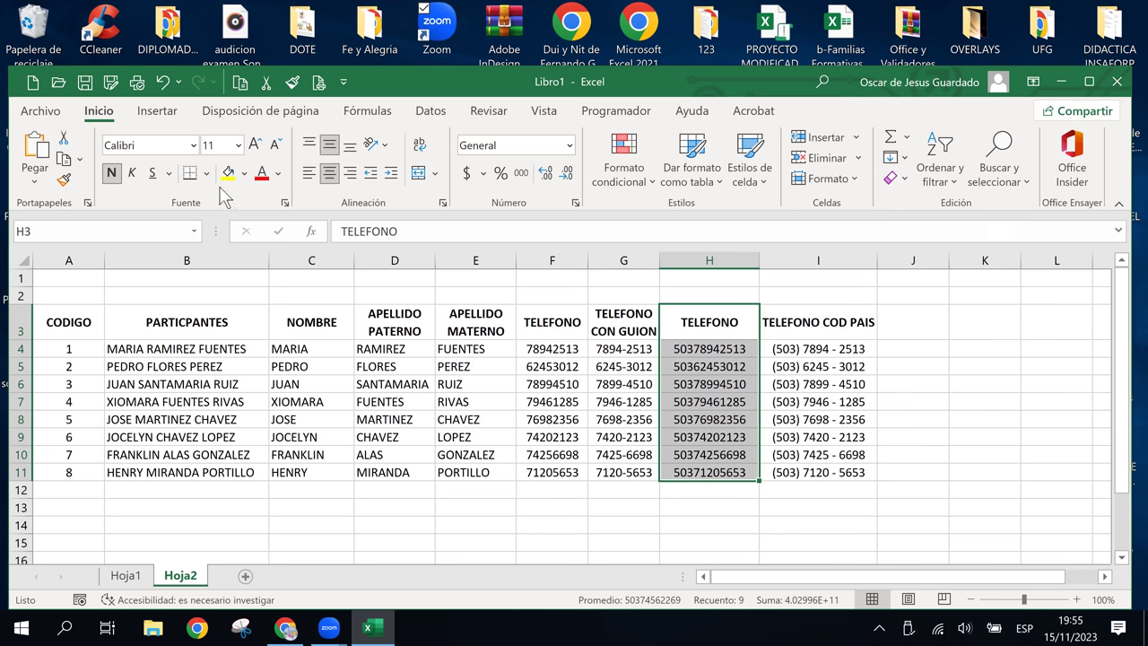
- Shade the TELEFONO columns H3:H11 and F3:F11 light gold
left_click(243, 174)
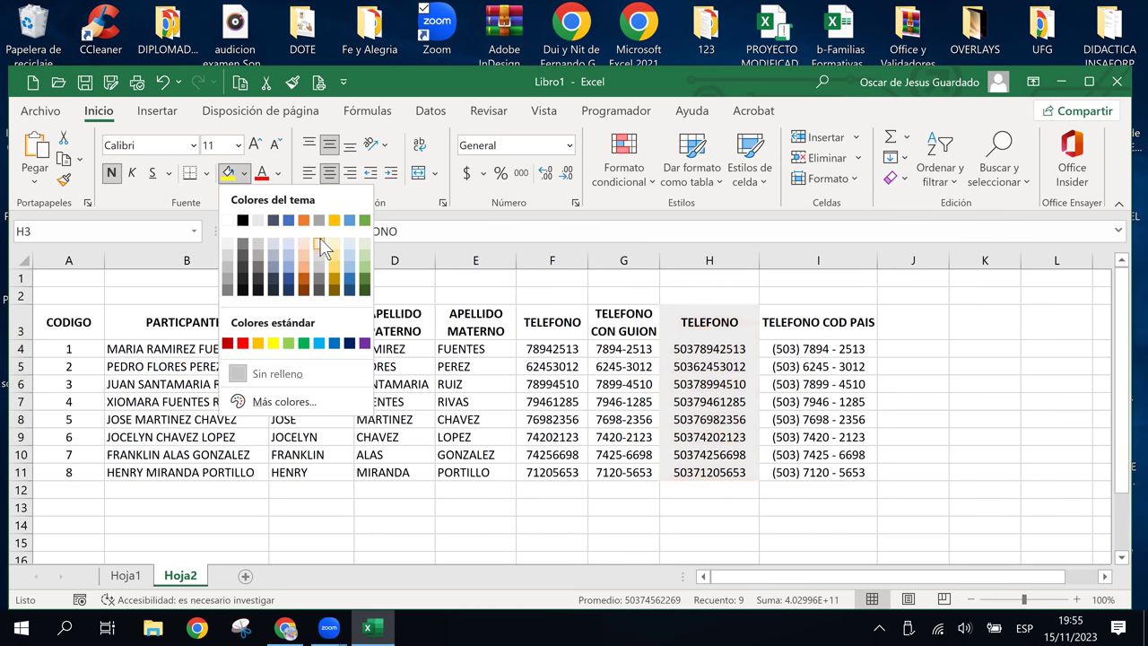
left_click(331, 242)
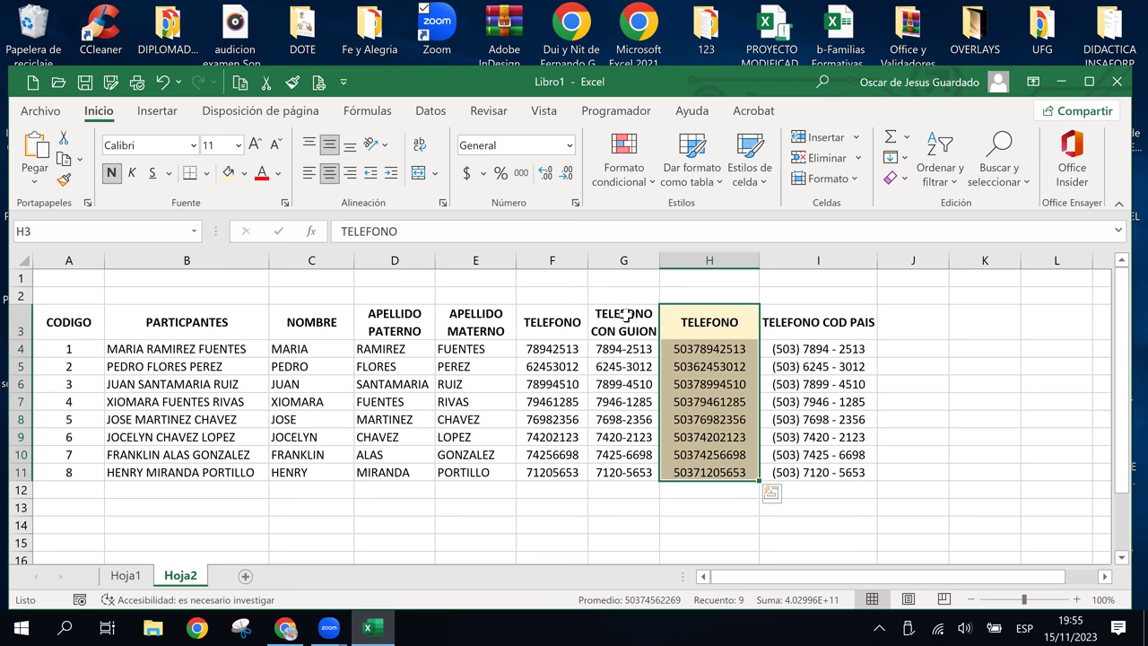
left_click_drag(527, 318, 560, 467)
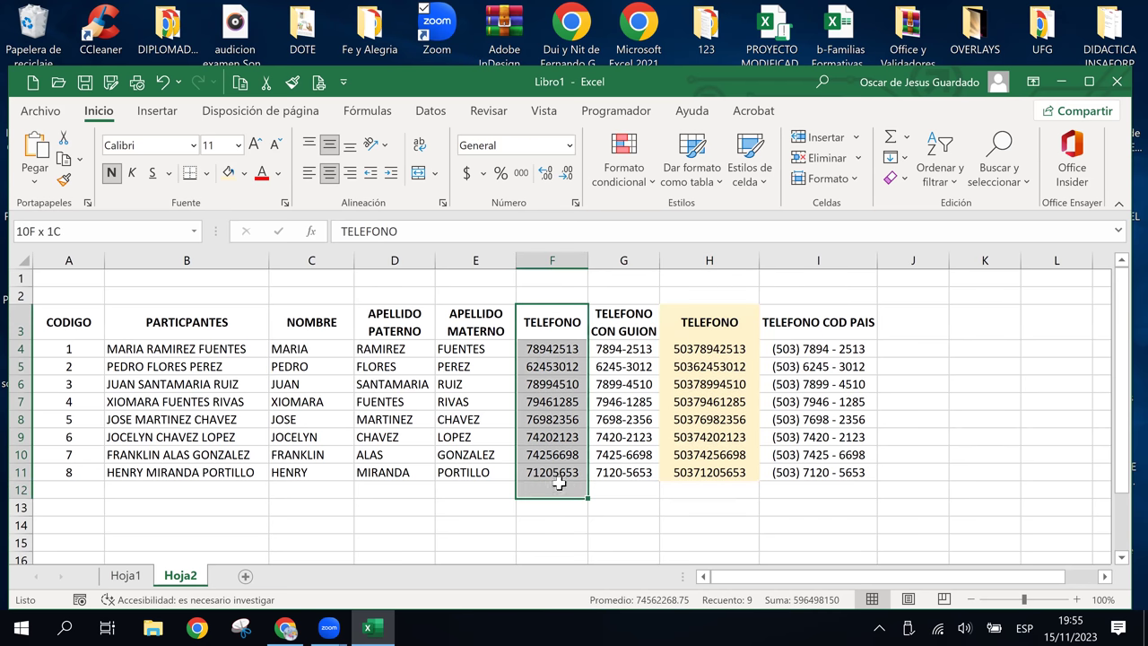
left_click(228, 170)
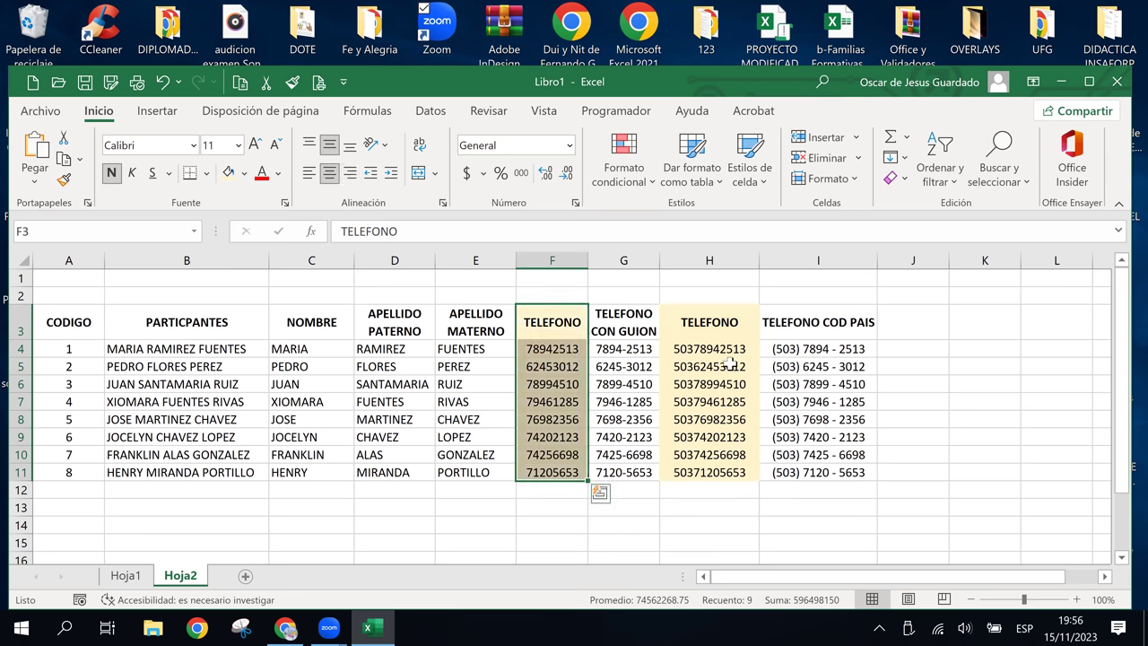
left_click(769, 361)
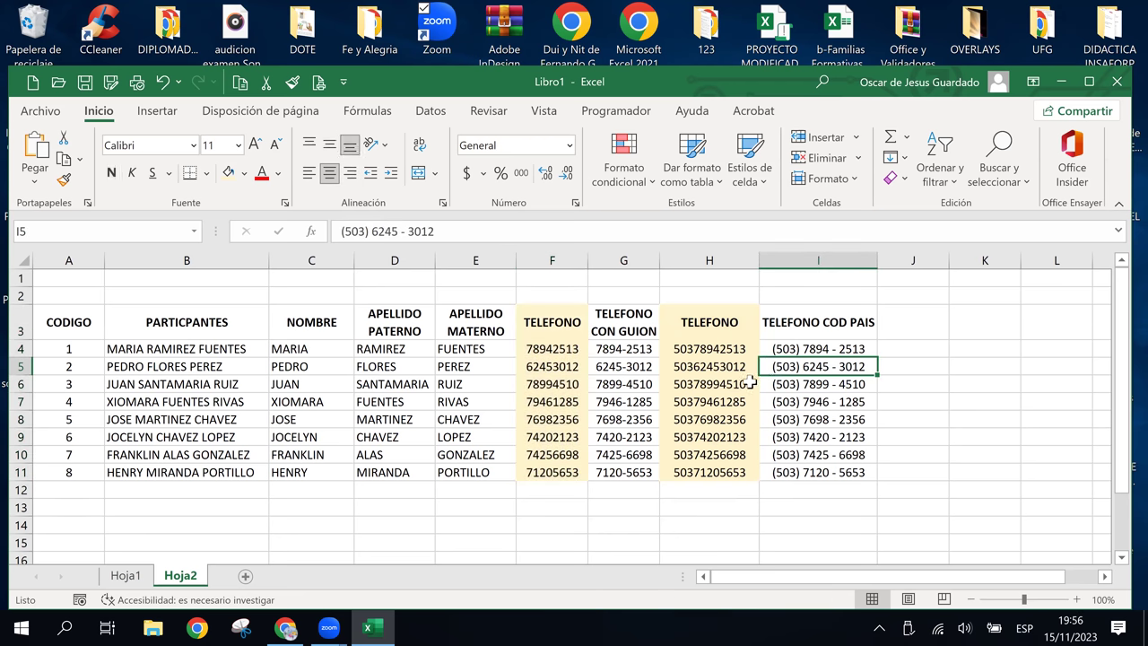
left_click(750, 382)
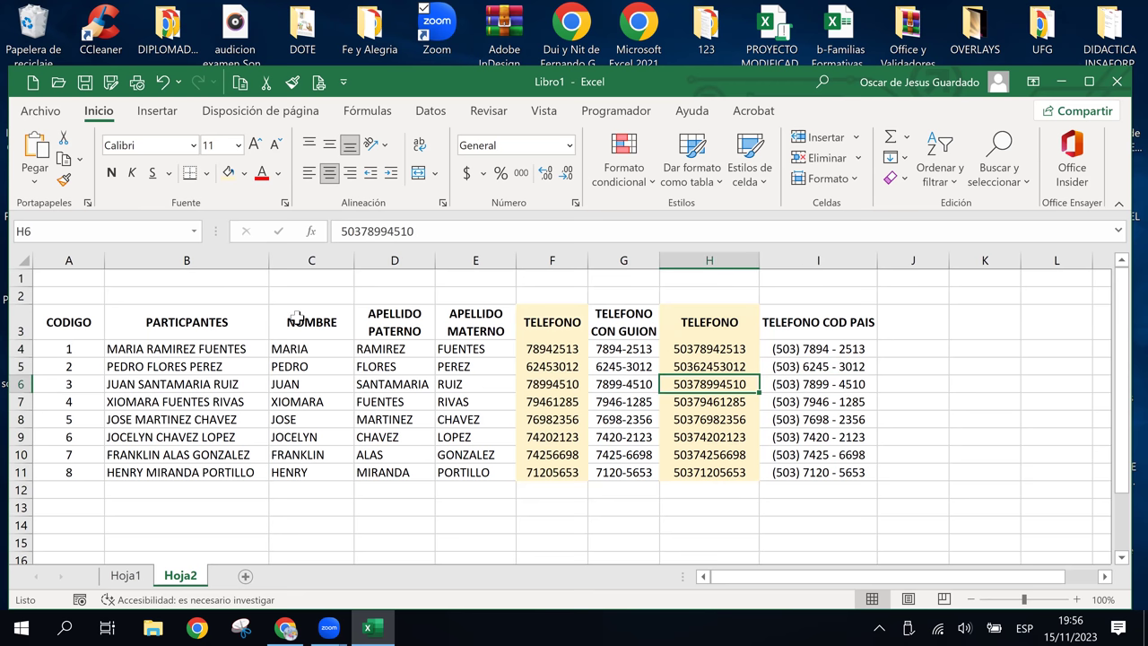
- Shade the PARTICPANTES column B3:B11 with the same light yellow fill
left_click(205, 326)
left_click_drag(204, 349, 239, 470)
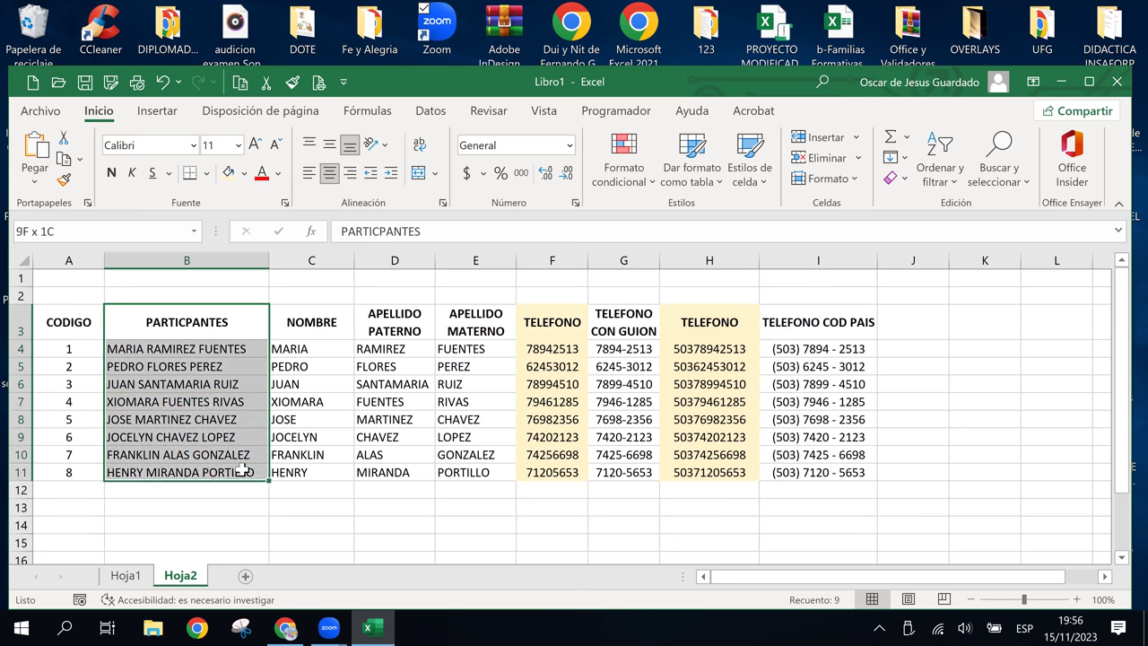
left_click(229, 172)
left_click(386, 530)
left_click(379, 399)
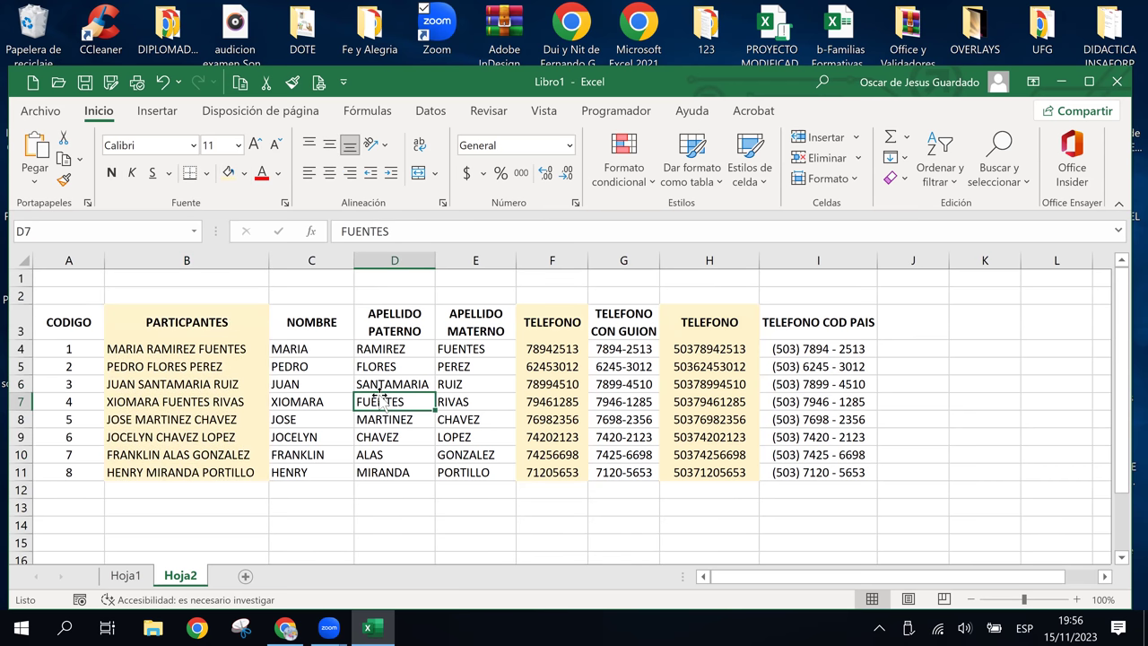
left_click(869, 403)
left_click(838, 335)
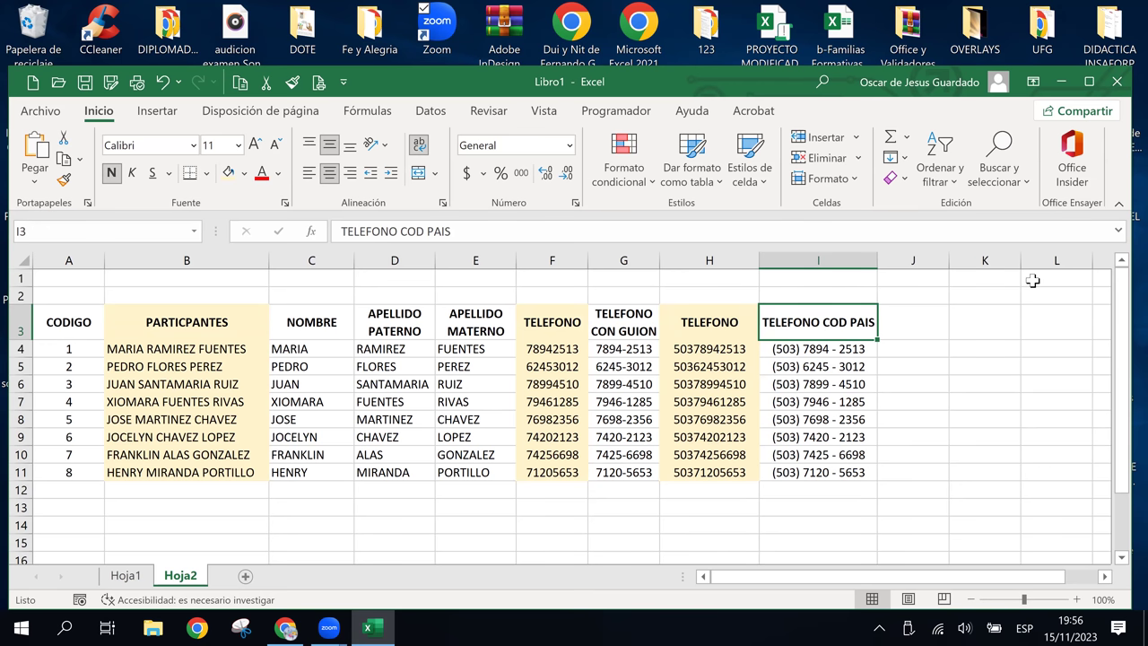
left_click(871, 401)
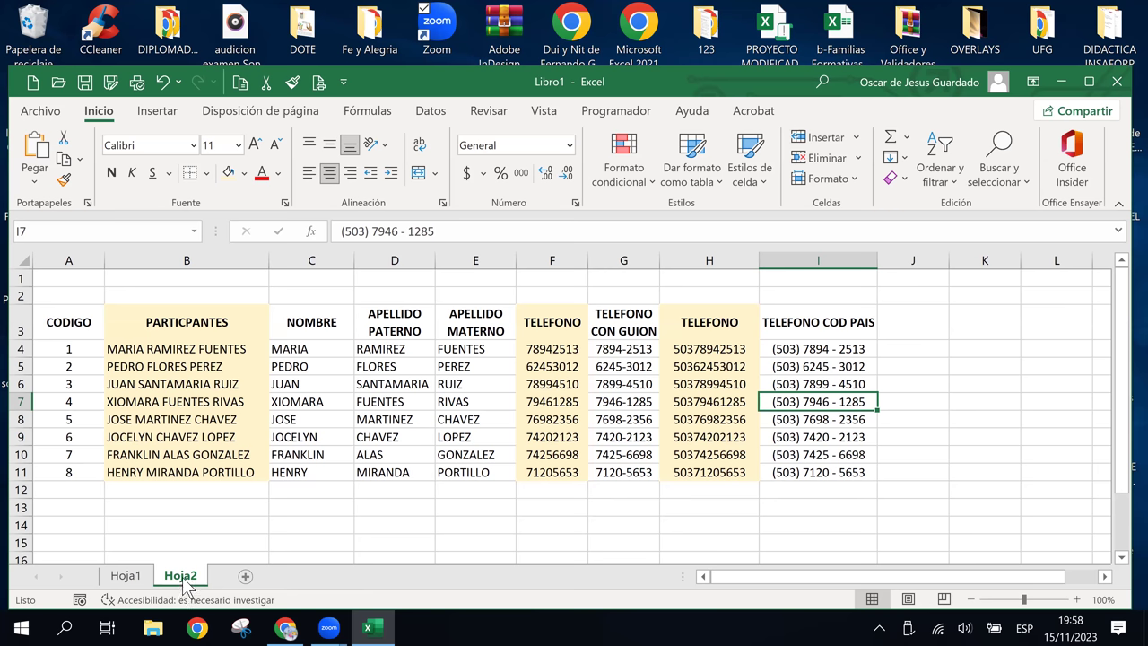
- Use Mover o copiar to send the Hoja2 sheet to (nuevo libro), creating Libro2
right_click(186, 581)
left_click(235, 408)
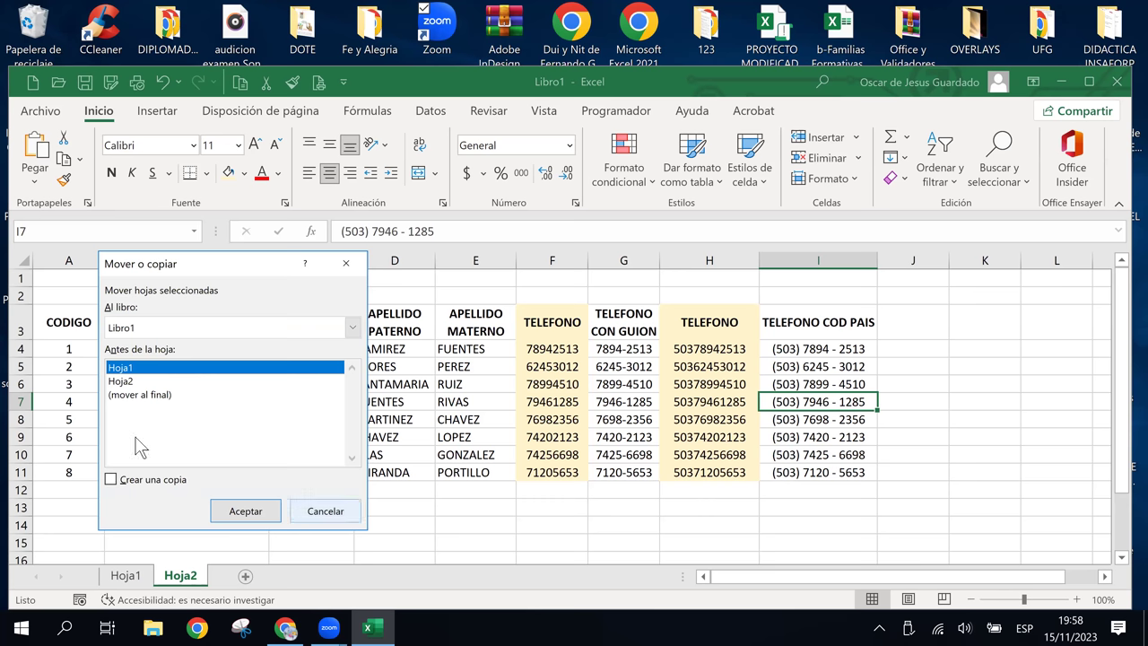
left_click(121, 383)
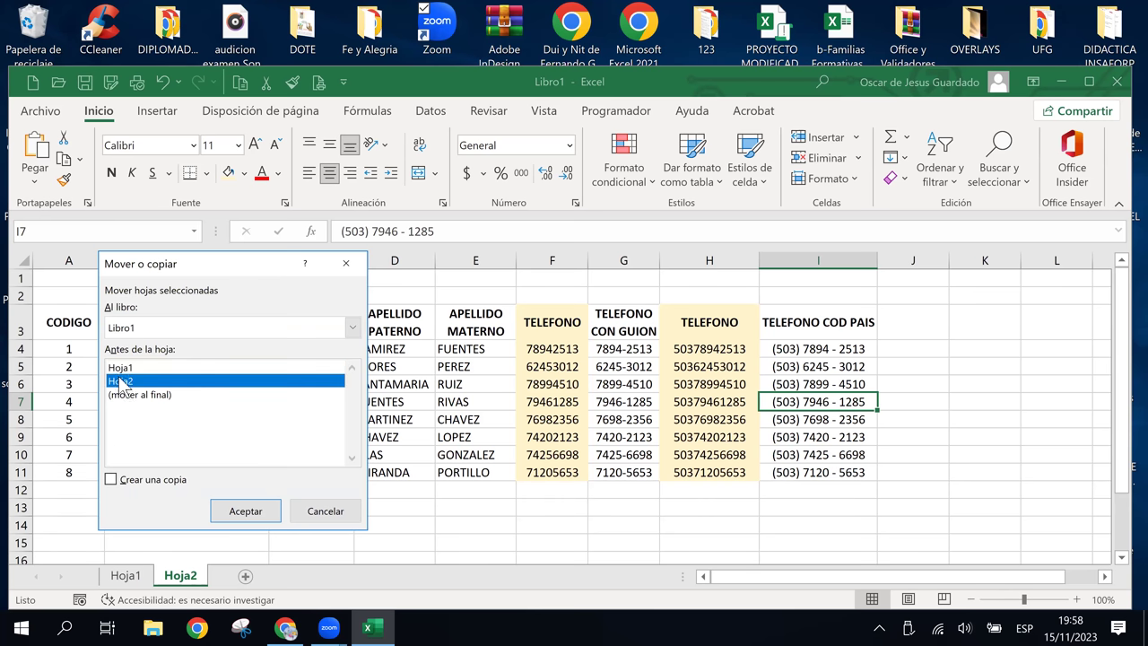
left_click(174, 322)
left_click(172, 342)
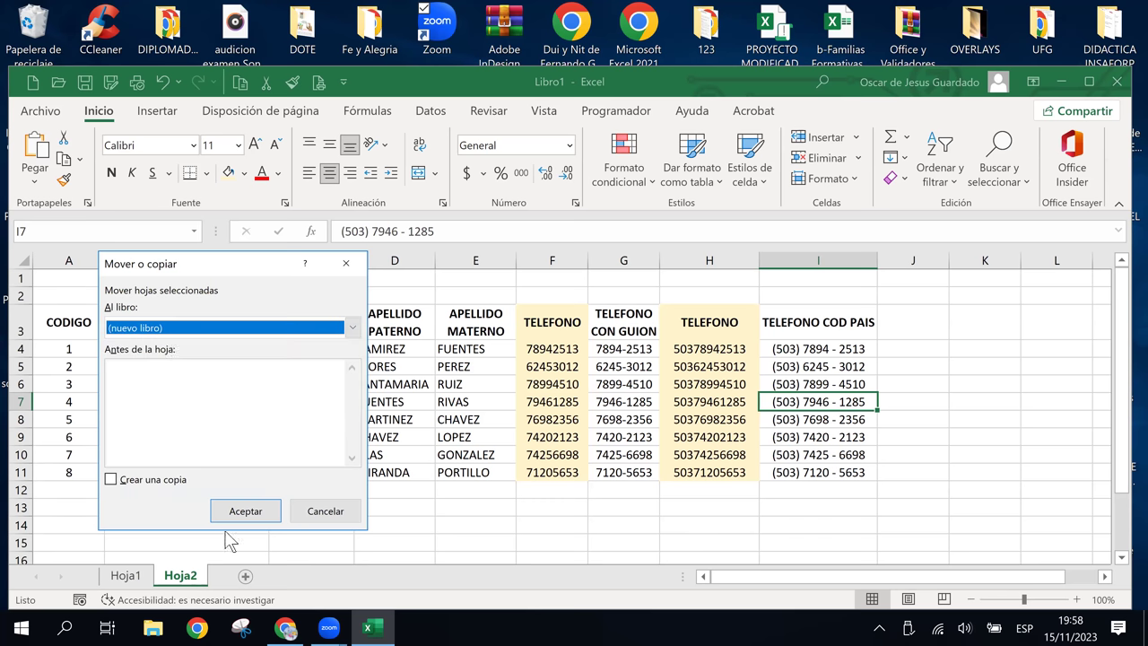
left_click(236, 517)
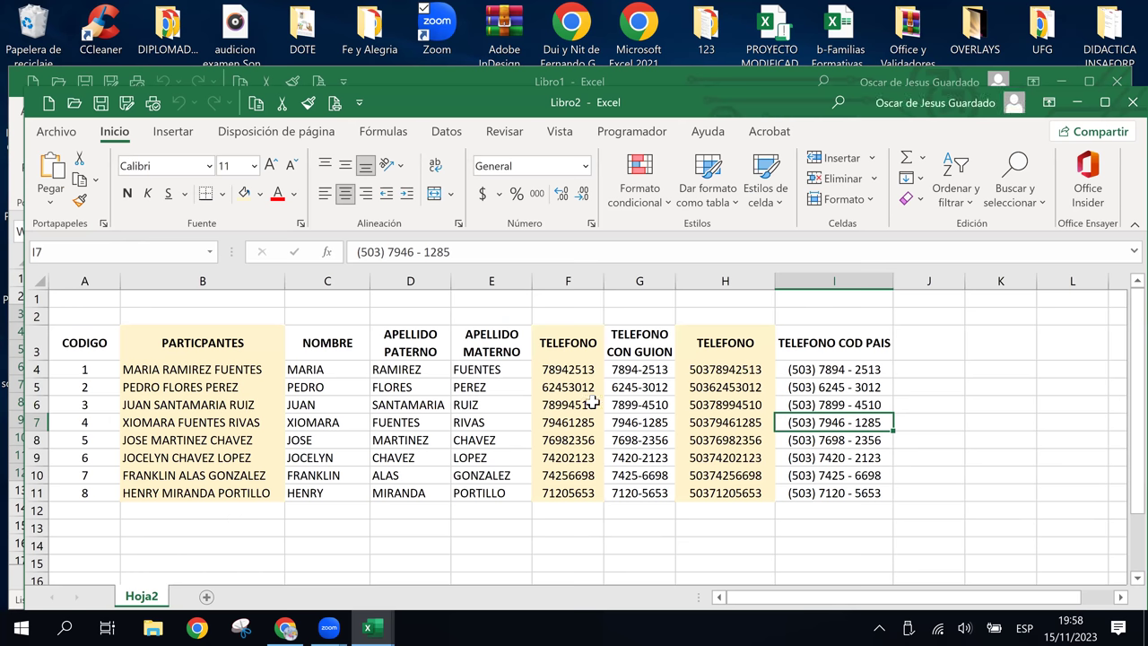
left_click(594, 406)
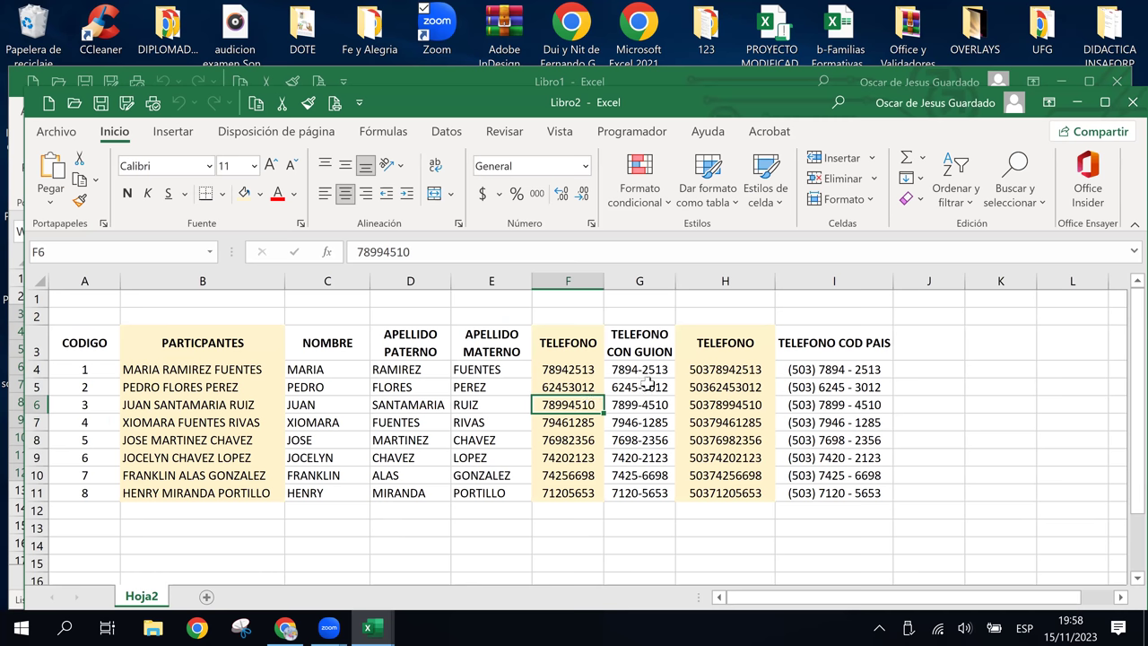
left_click(655, 385)
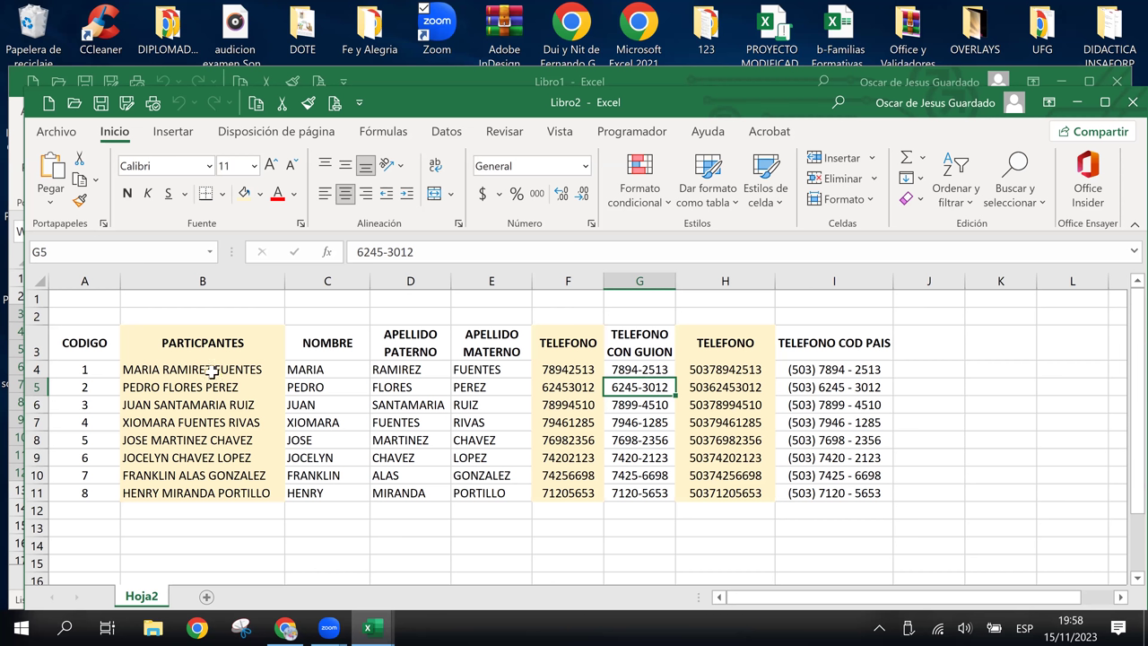
left_click_drag(206, 368, 220, 493)
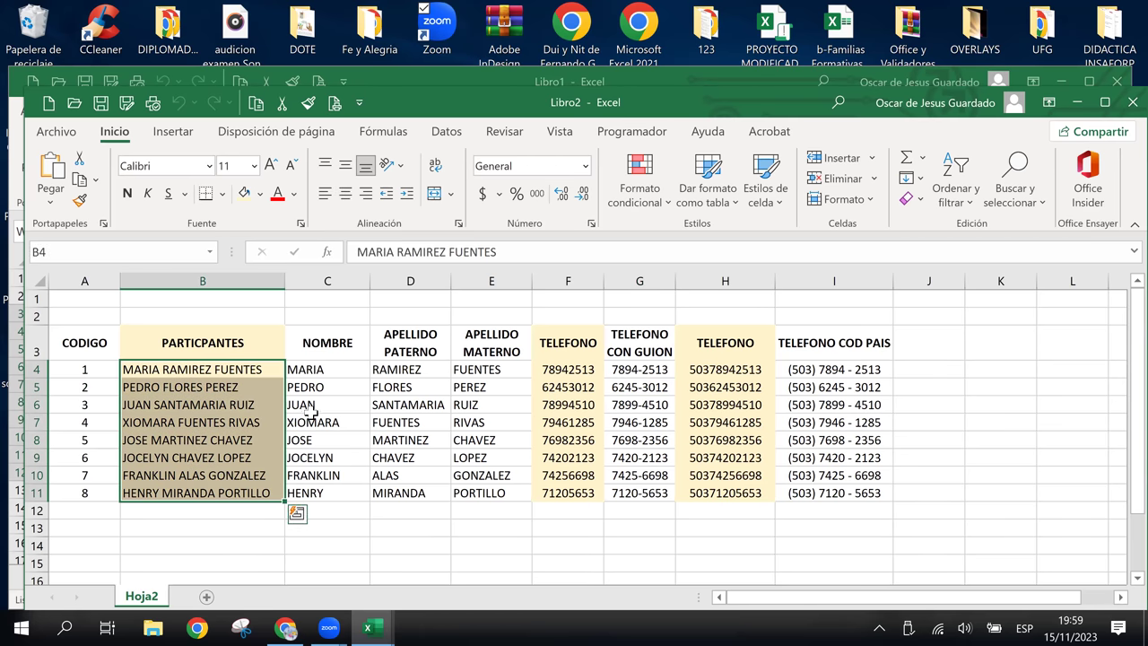
left_click(356, 370)
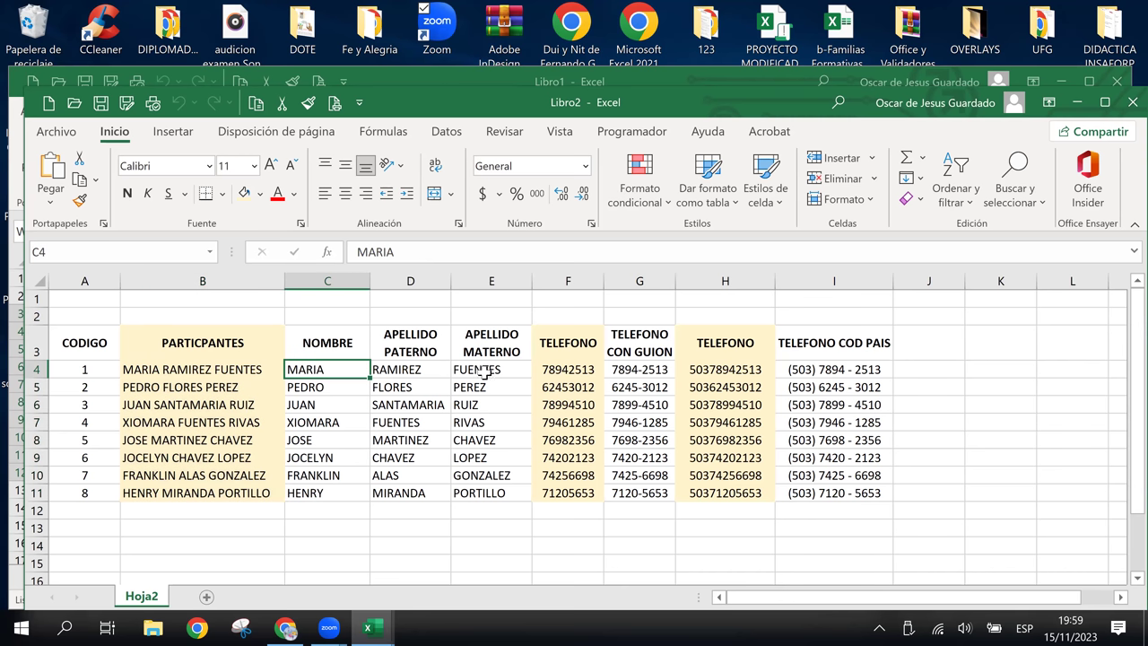
left_click(484, 373)
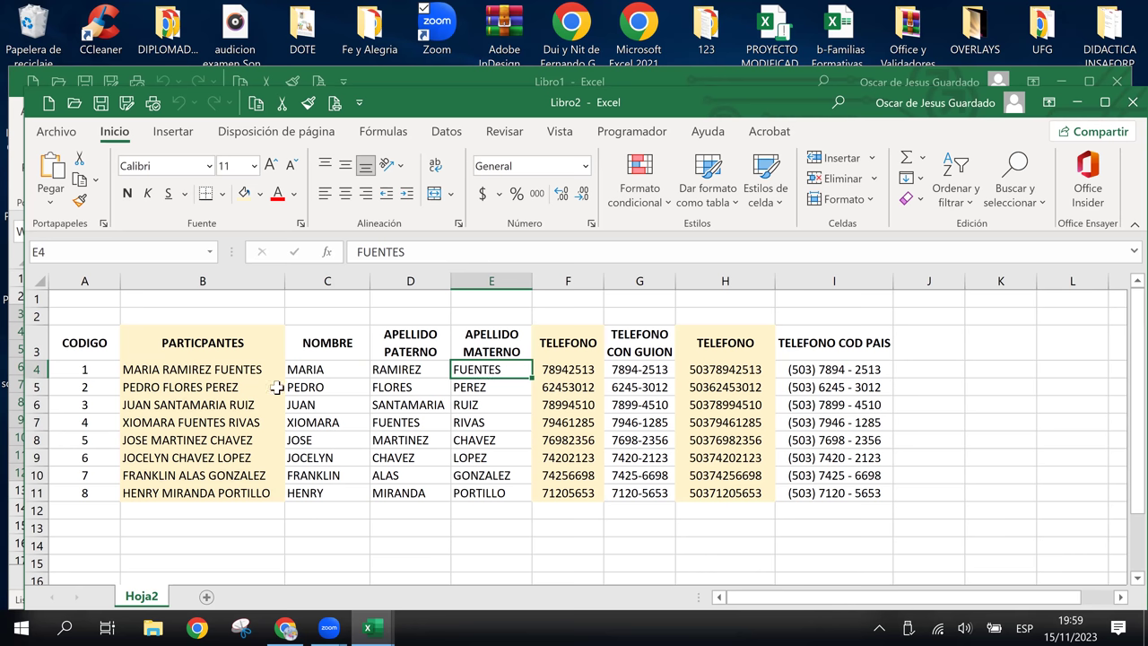
left_click(223, 368)
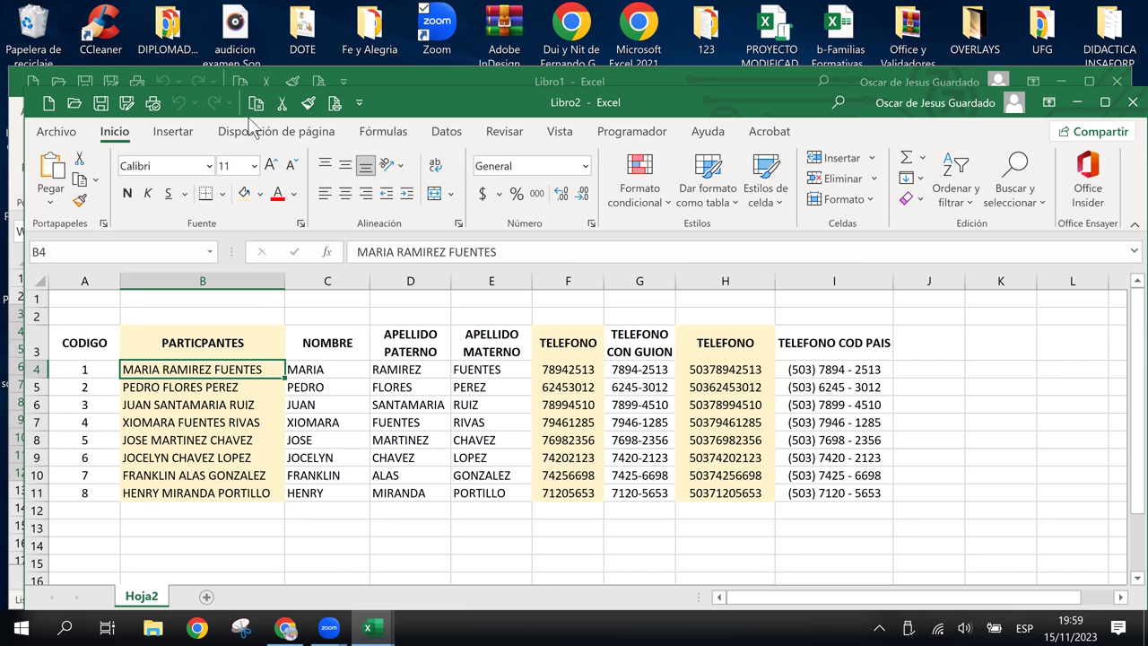
- Open the Ordenar dialog from the Datos tab twice, cancelling each time without sorting
left_click(446, 132)
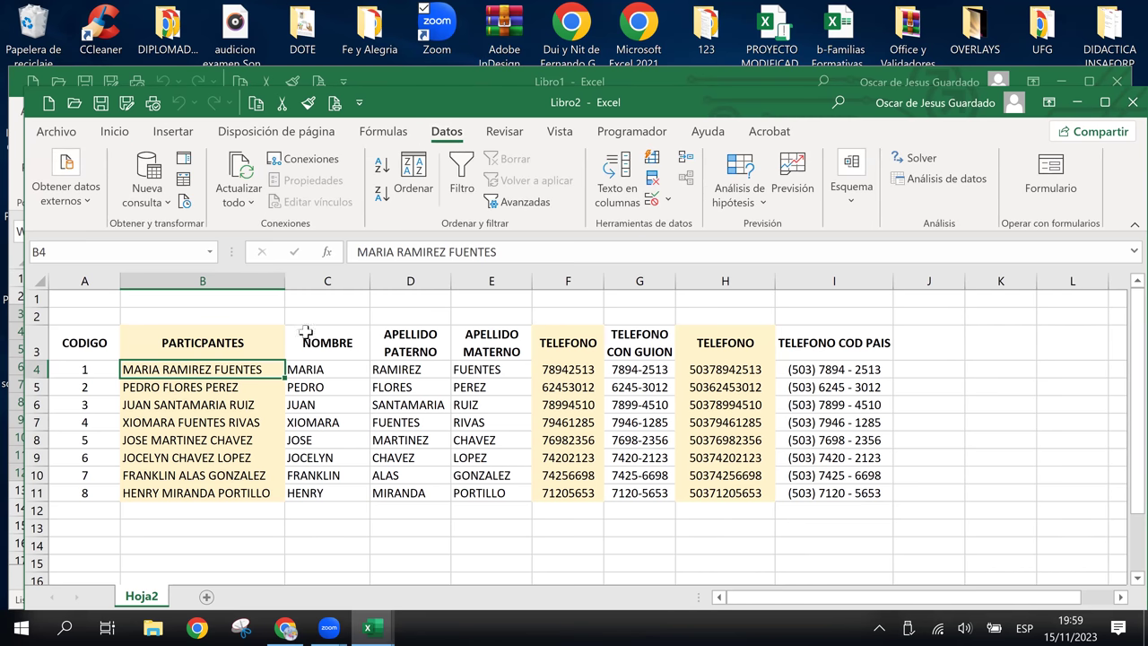
left_click(425, 182)
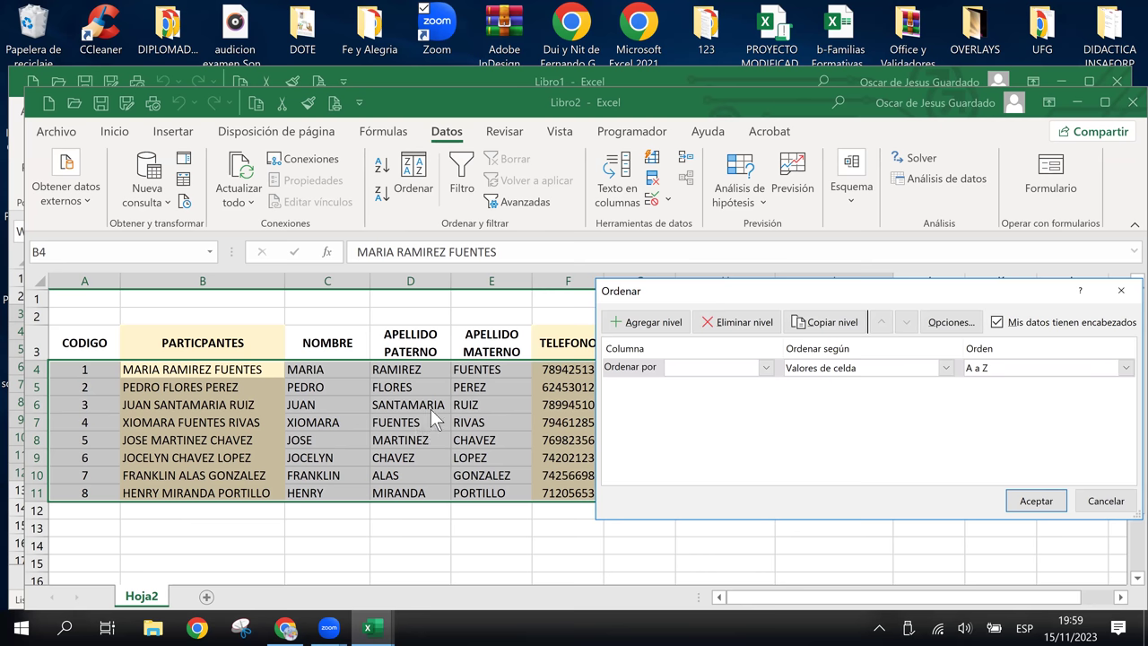
left_click(1112, 507)
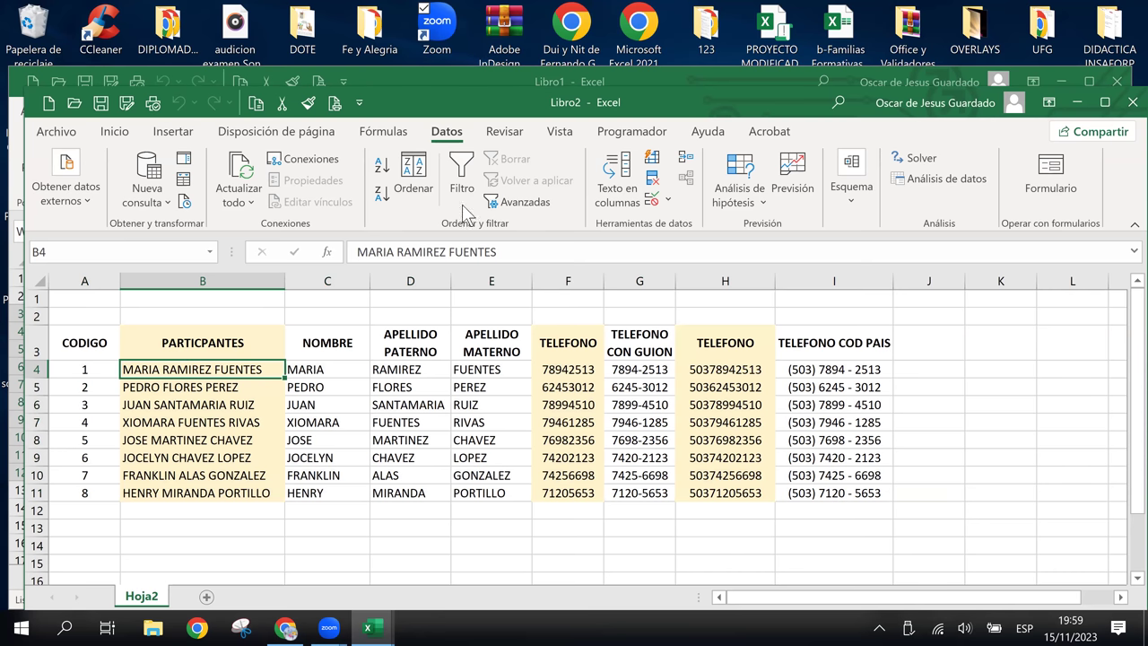
left_click(425, 196)
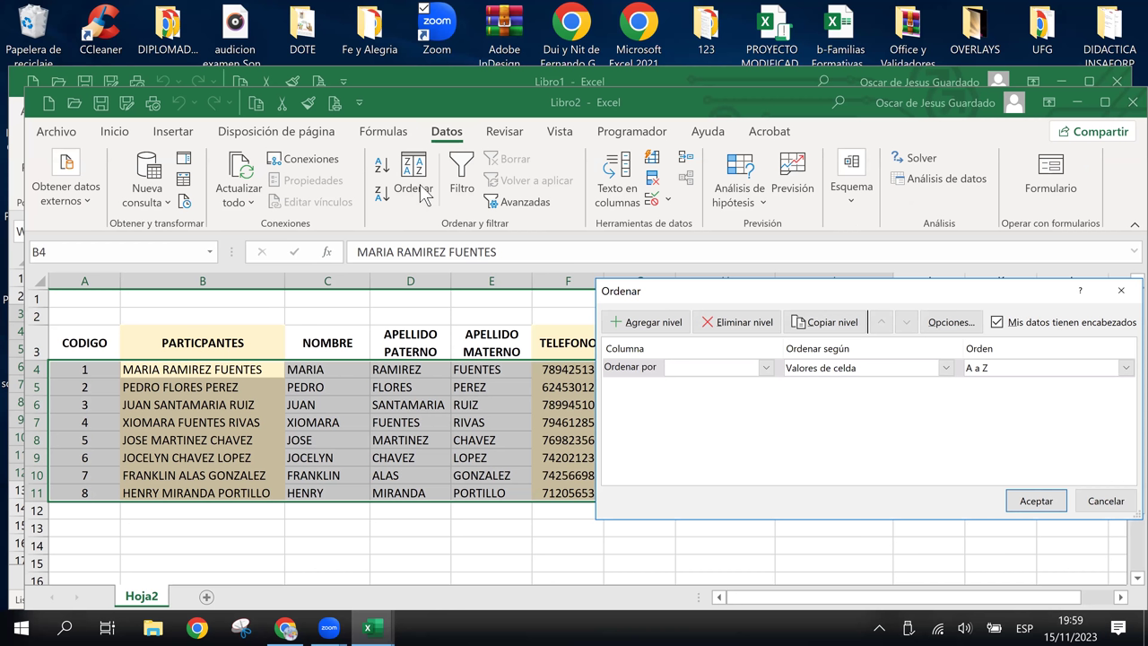
left_click(1109, 500)
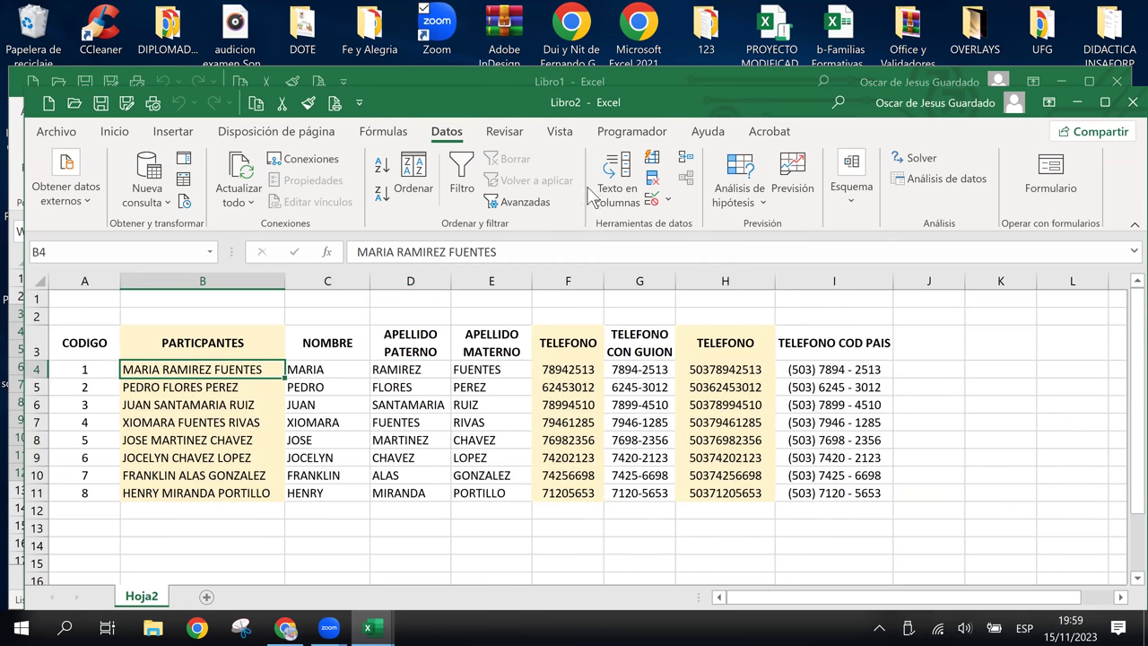
- Sort the table with Ordenar por set to PARTICPANTES in A a Z order
left_click(413, 175)
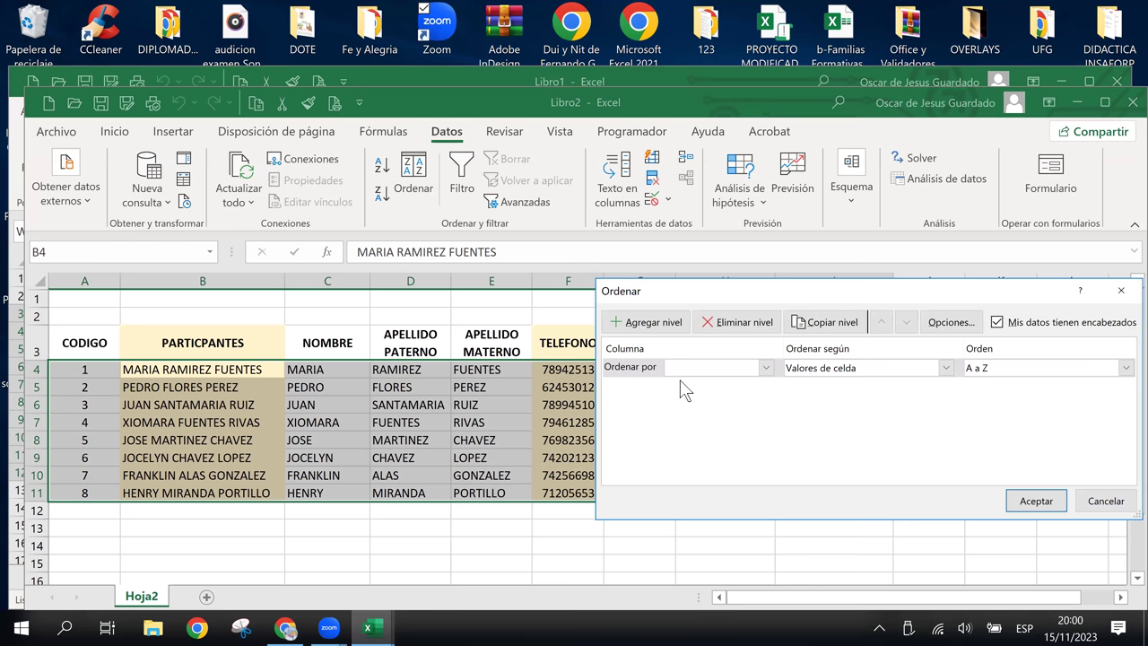
left_click(767, 369)
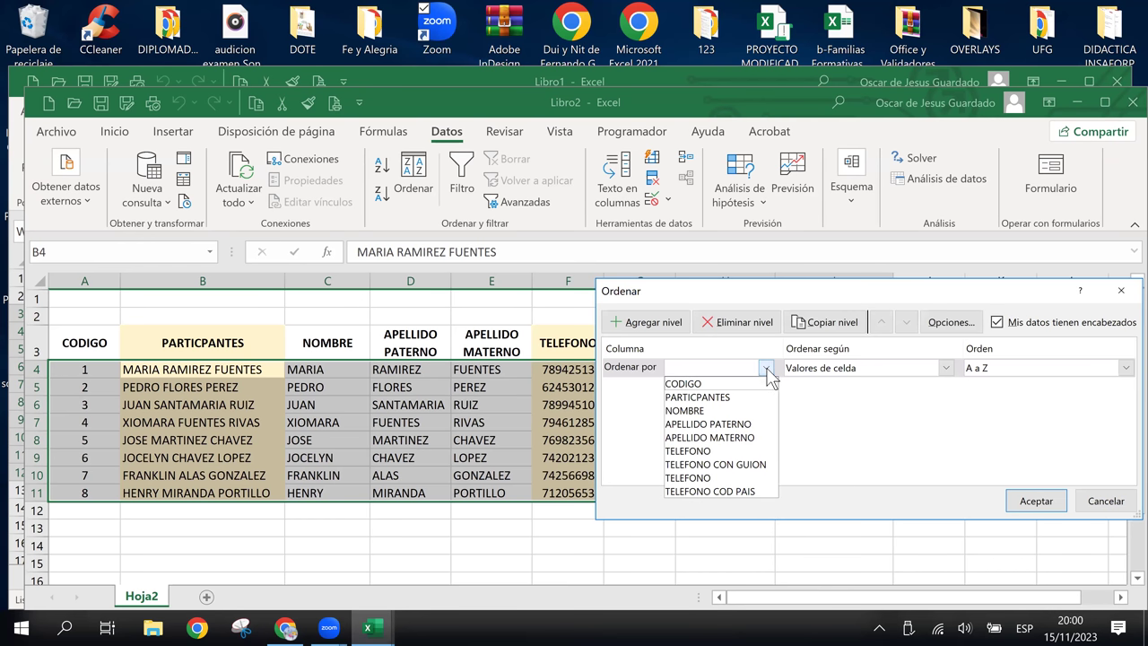
left_click(731, 396)
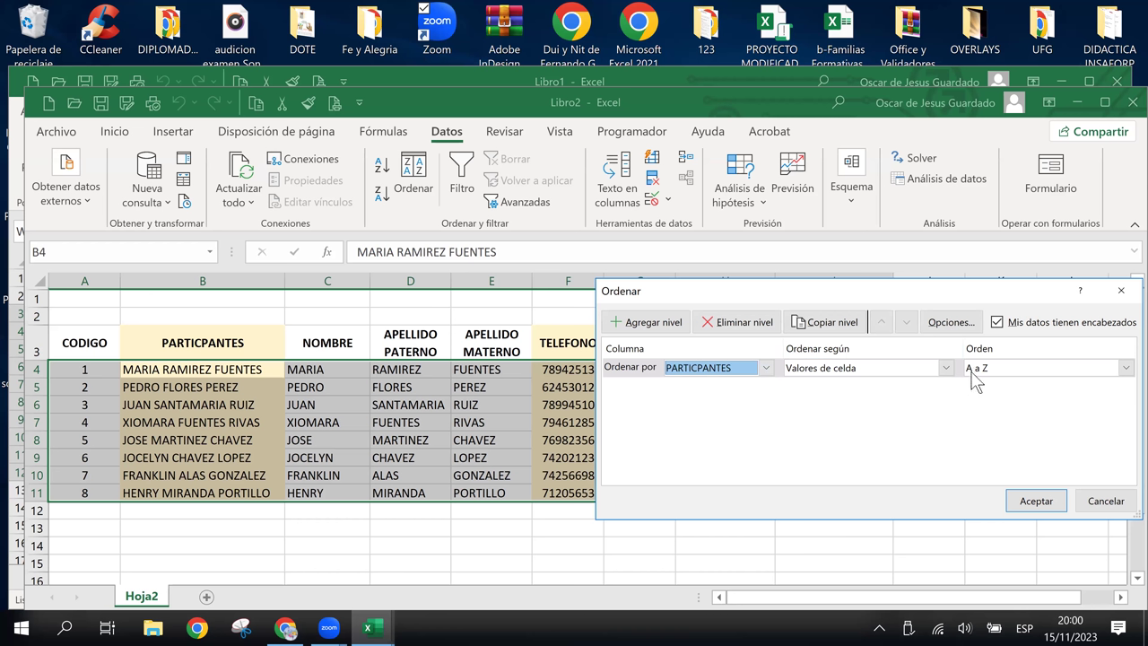
left_click(1025, 503)
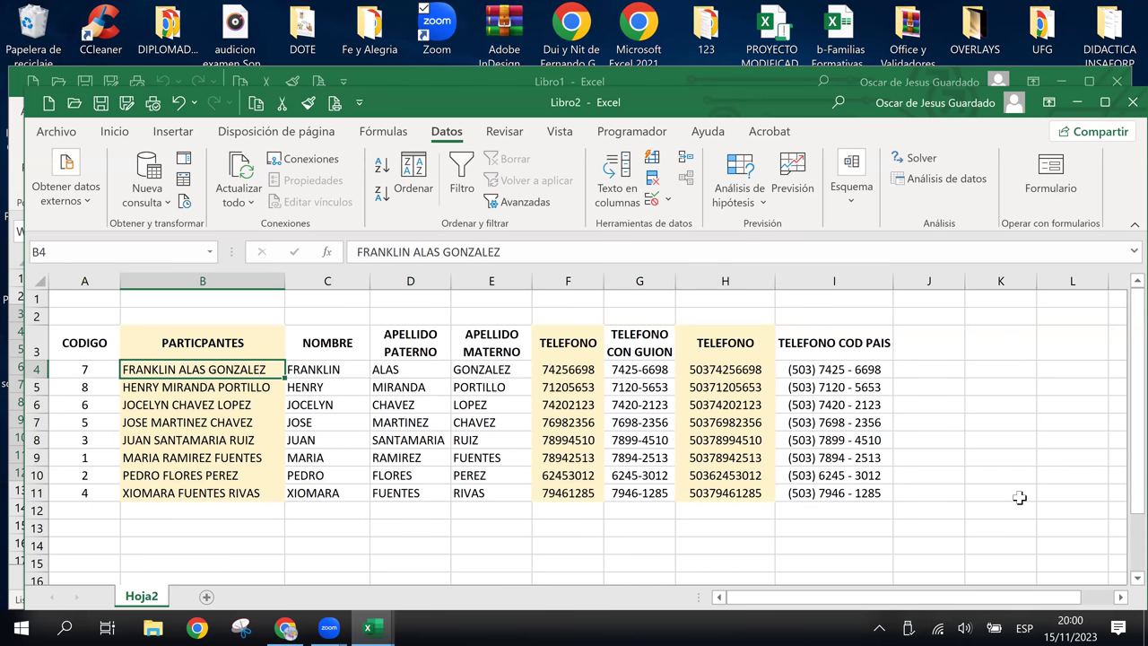